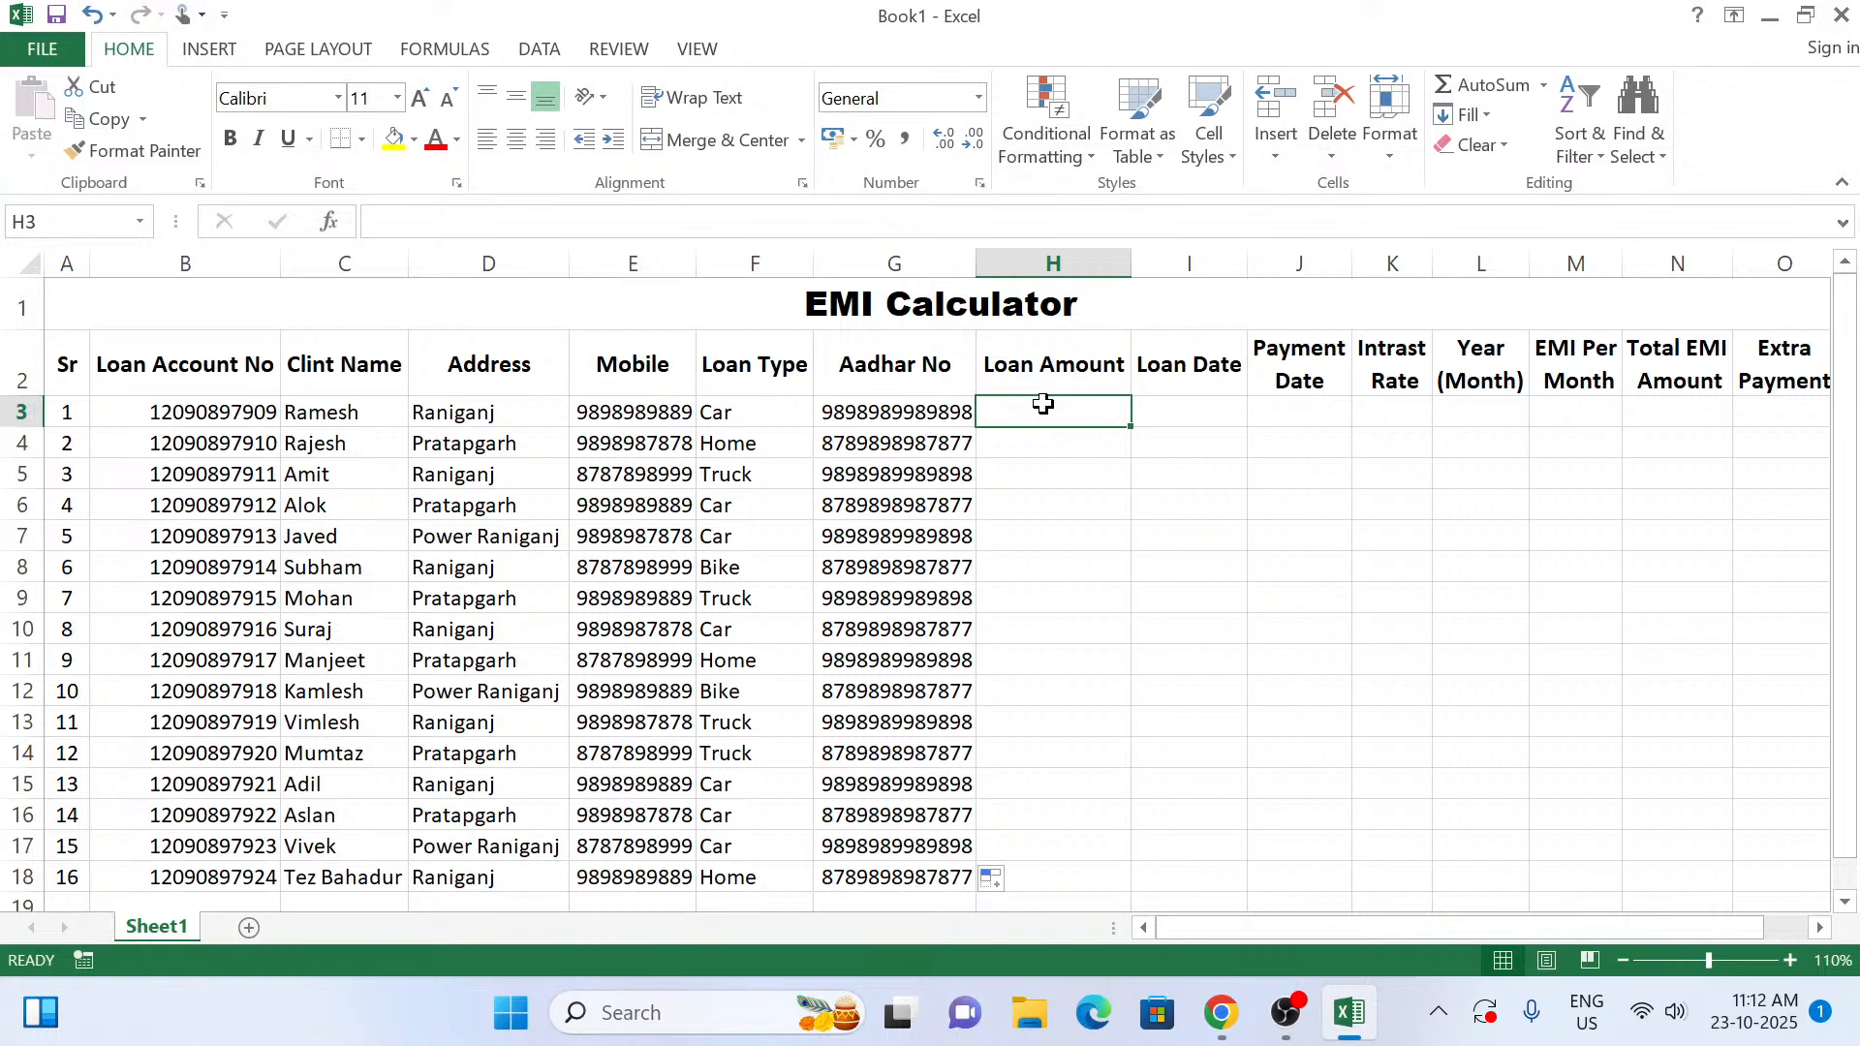
Enter the loan amounts 1000000, 1500000 and 2500000 in cells H3 to H5.
type("1")
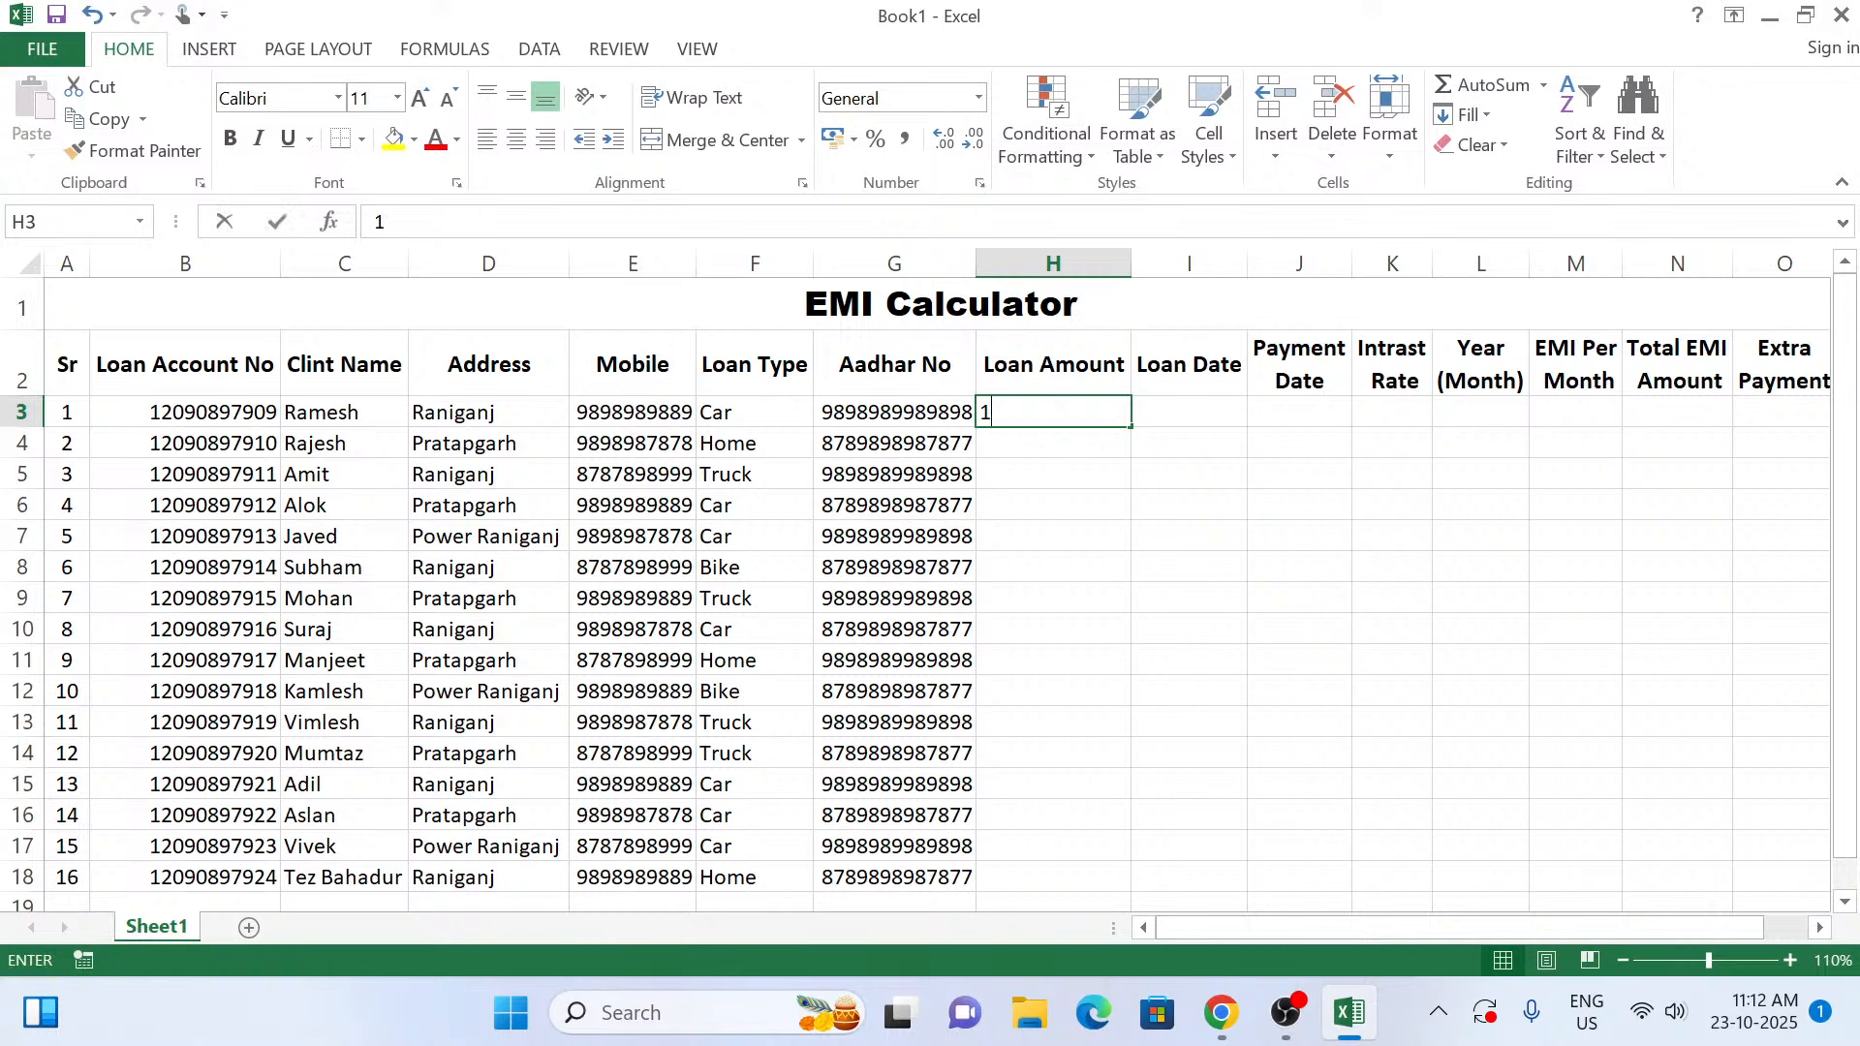
type("00000")
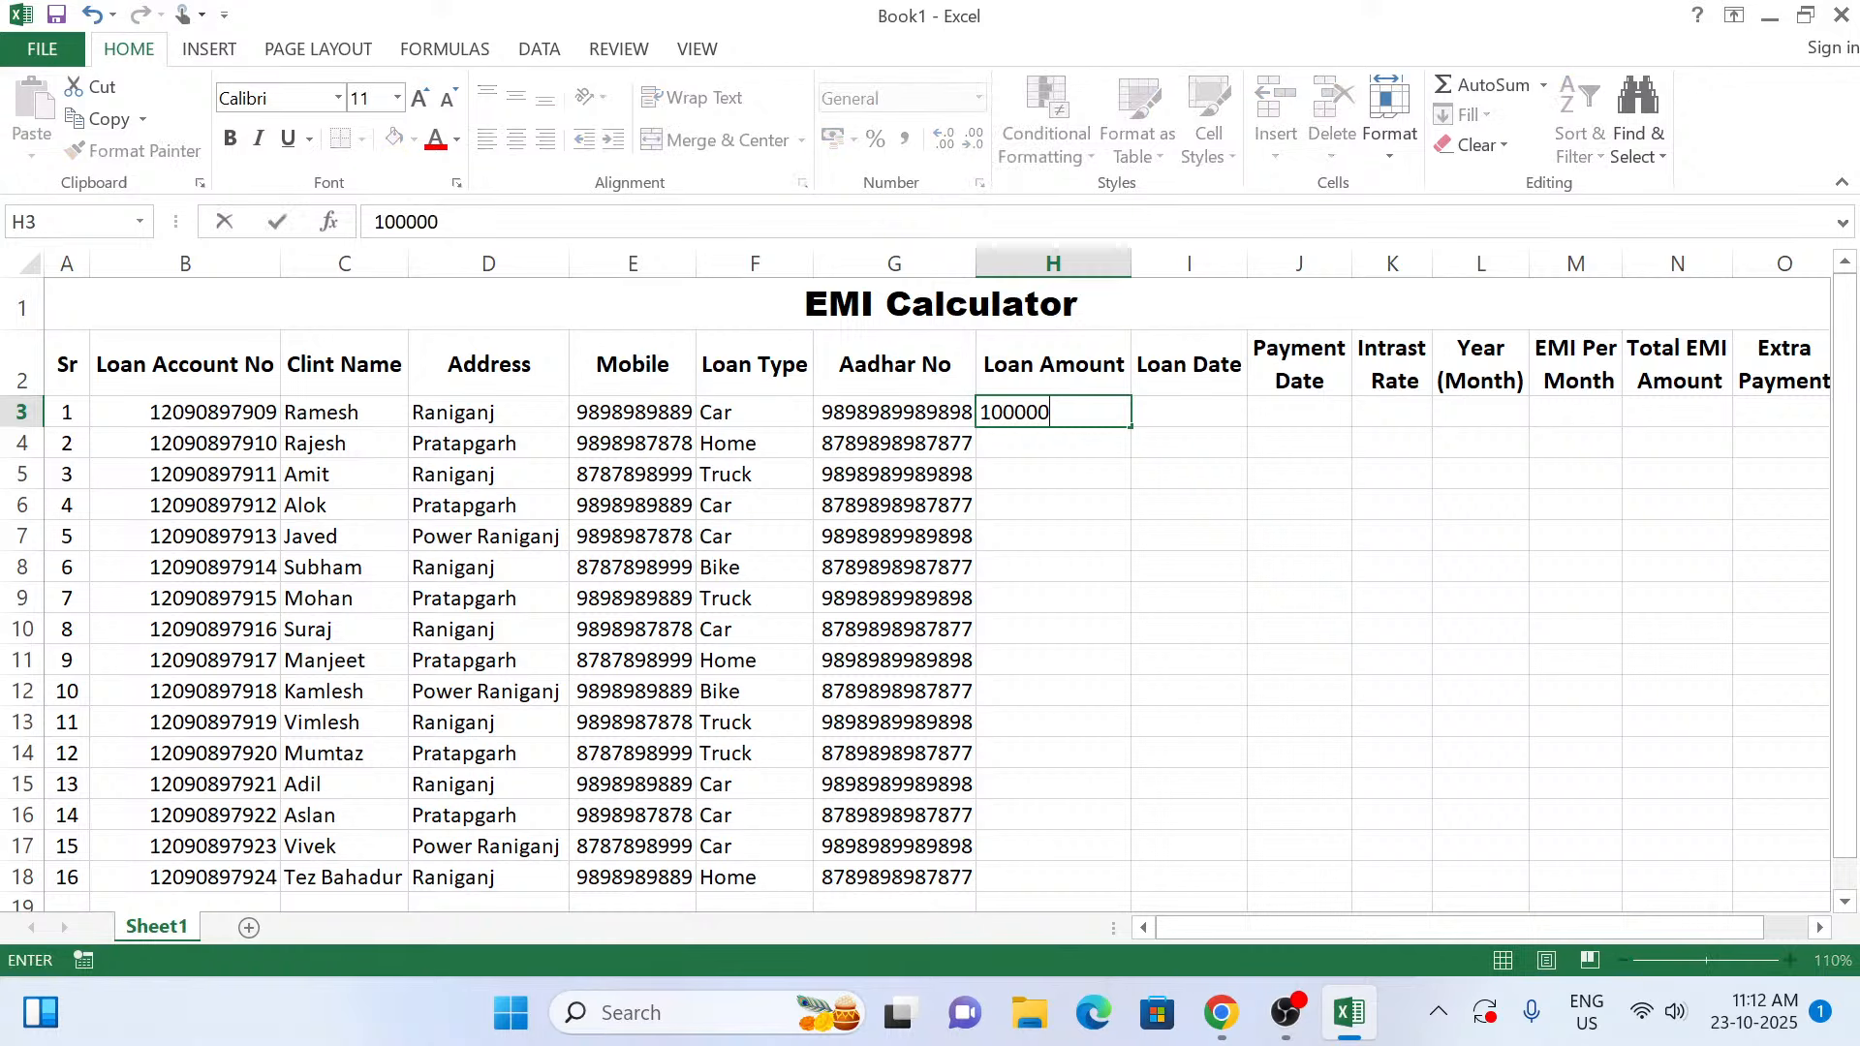
type("0")
key("Return")
type("1500000")
key("Return")
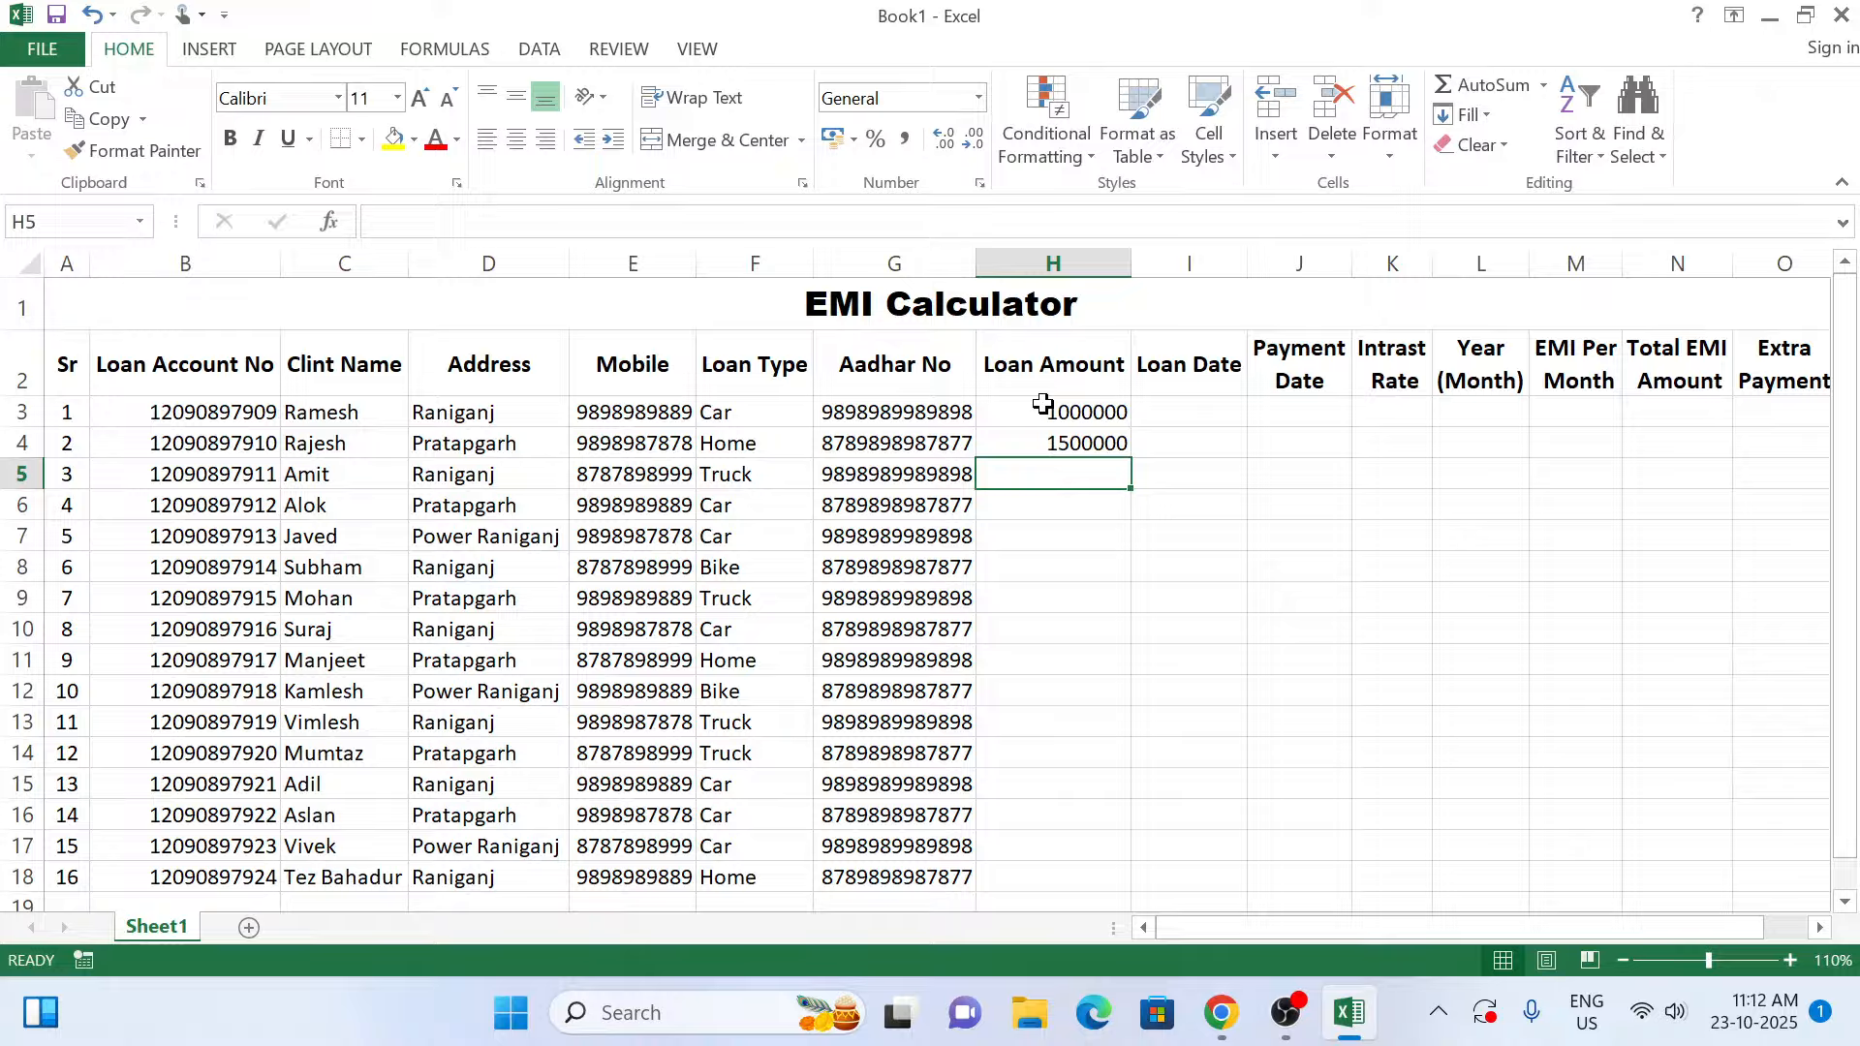
type("250")
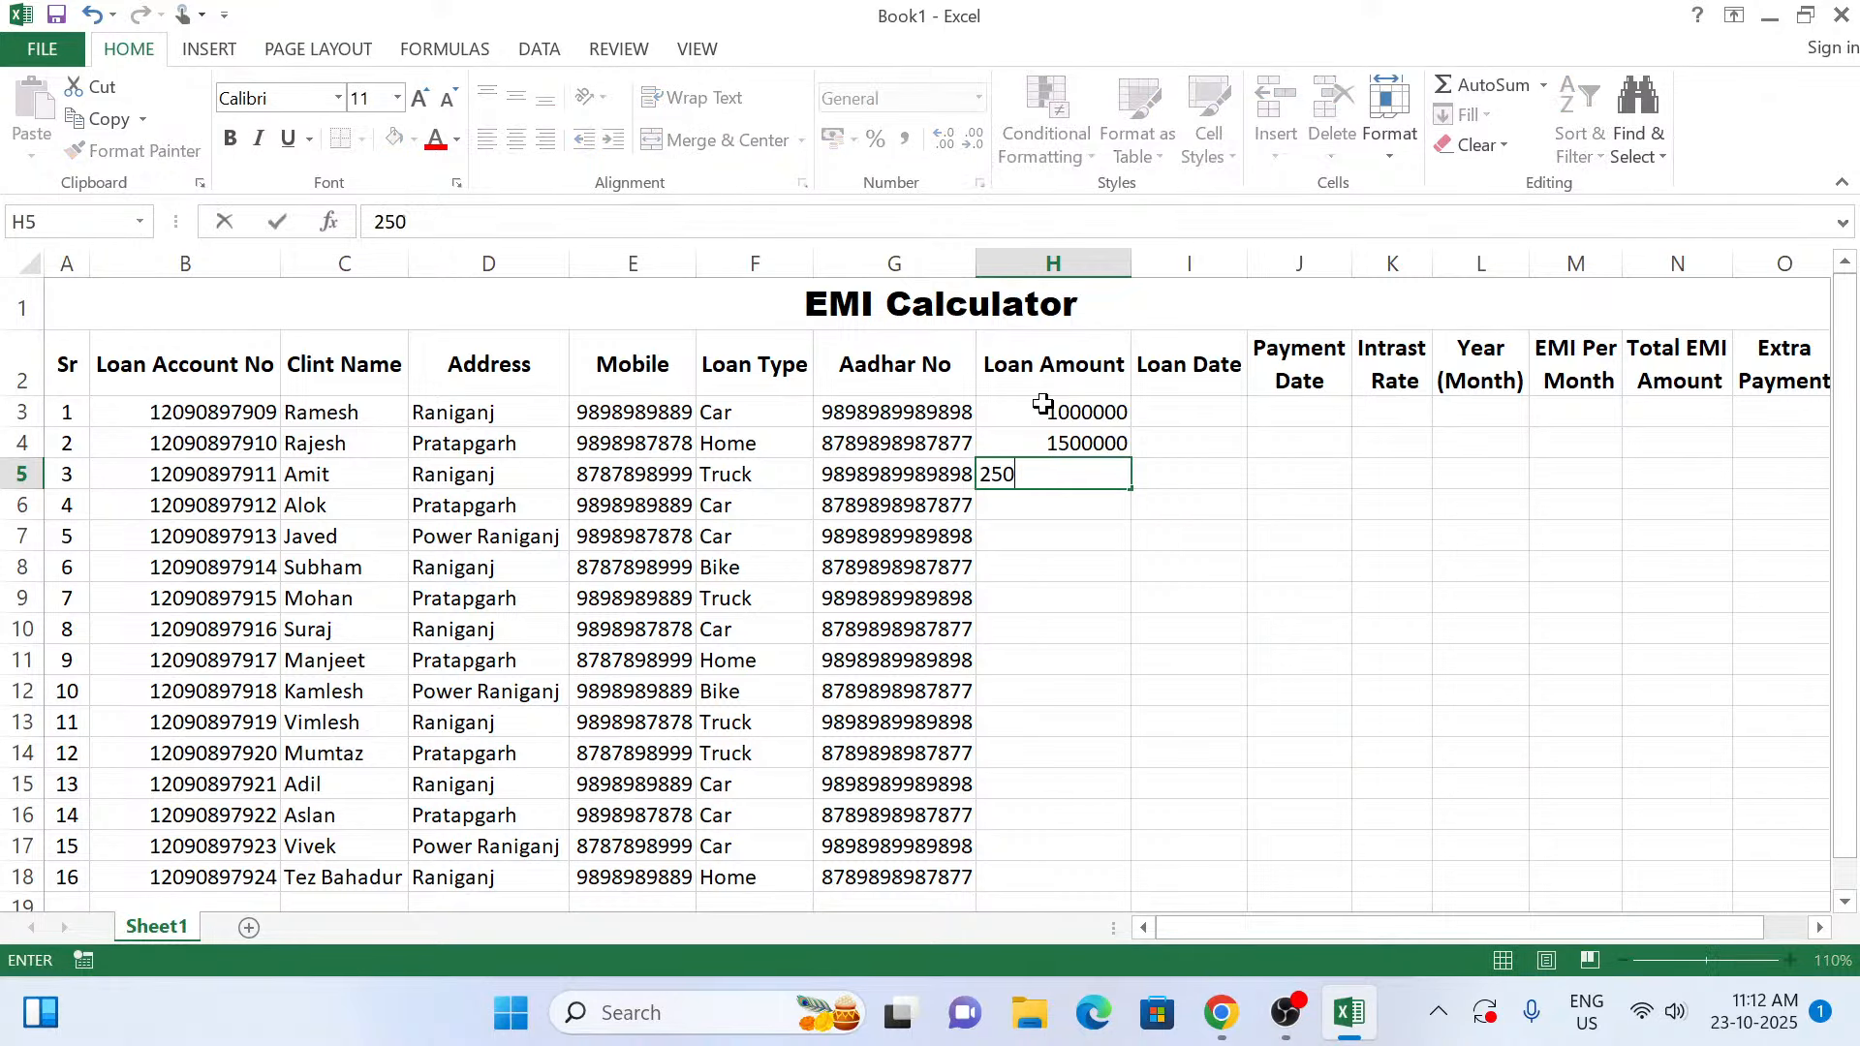
type("0000")
key("Return")
type("1000")
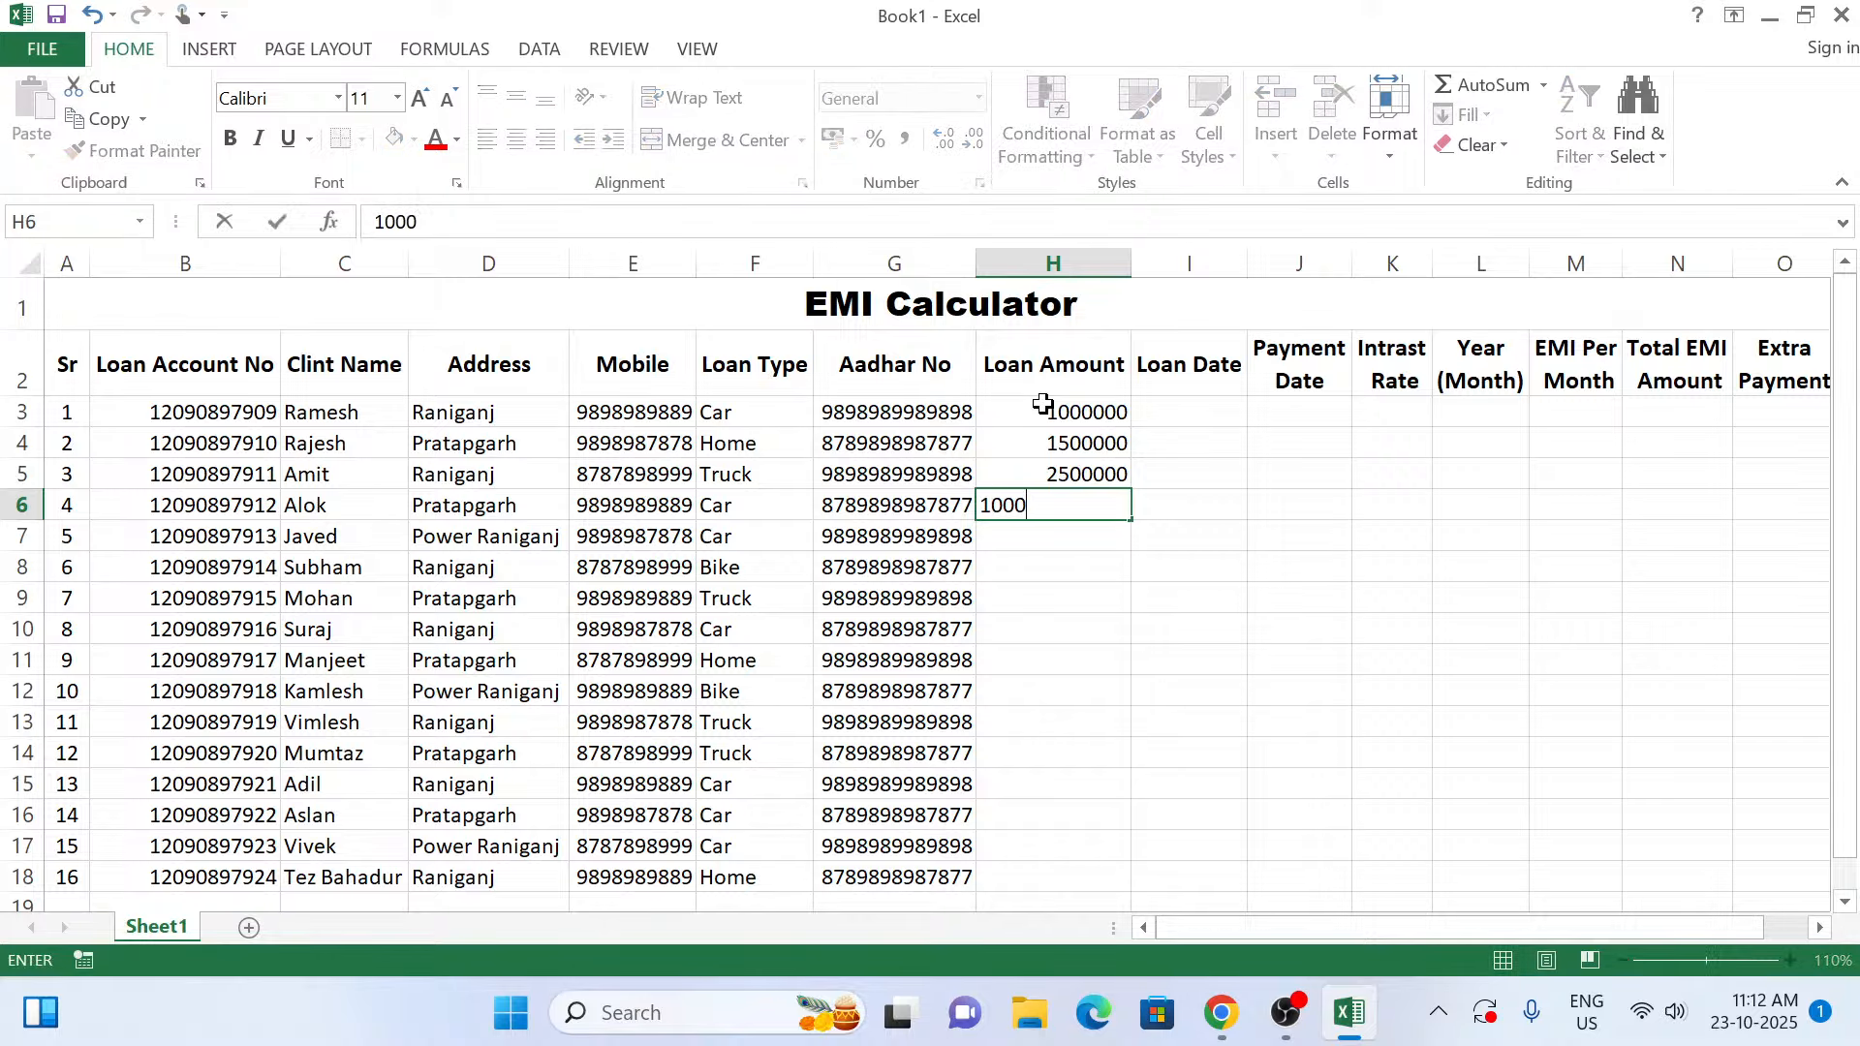
type("00")
key("BackSpace")
key("BackSpace")
key("BackSpace")
key("BackSpace")
key("BackSpace")
key("BackSpace")
Enter the loan amounts 1200000 in cell H6 and 1100000 in cell H7.
type("1200000")
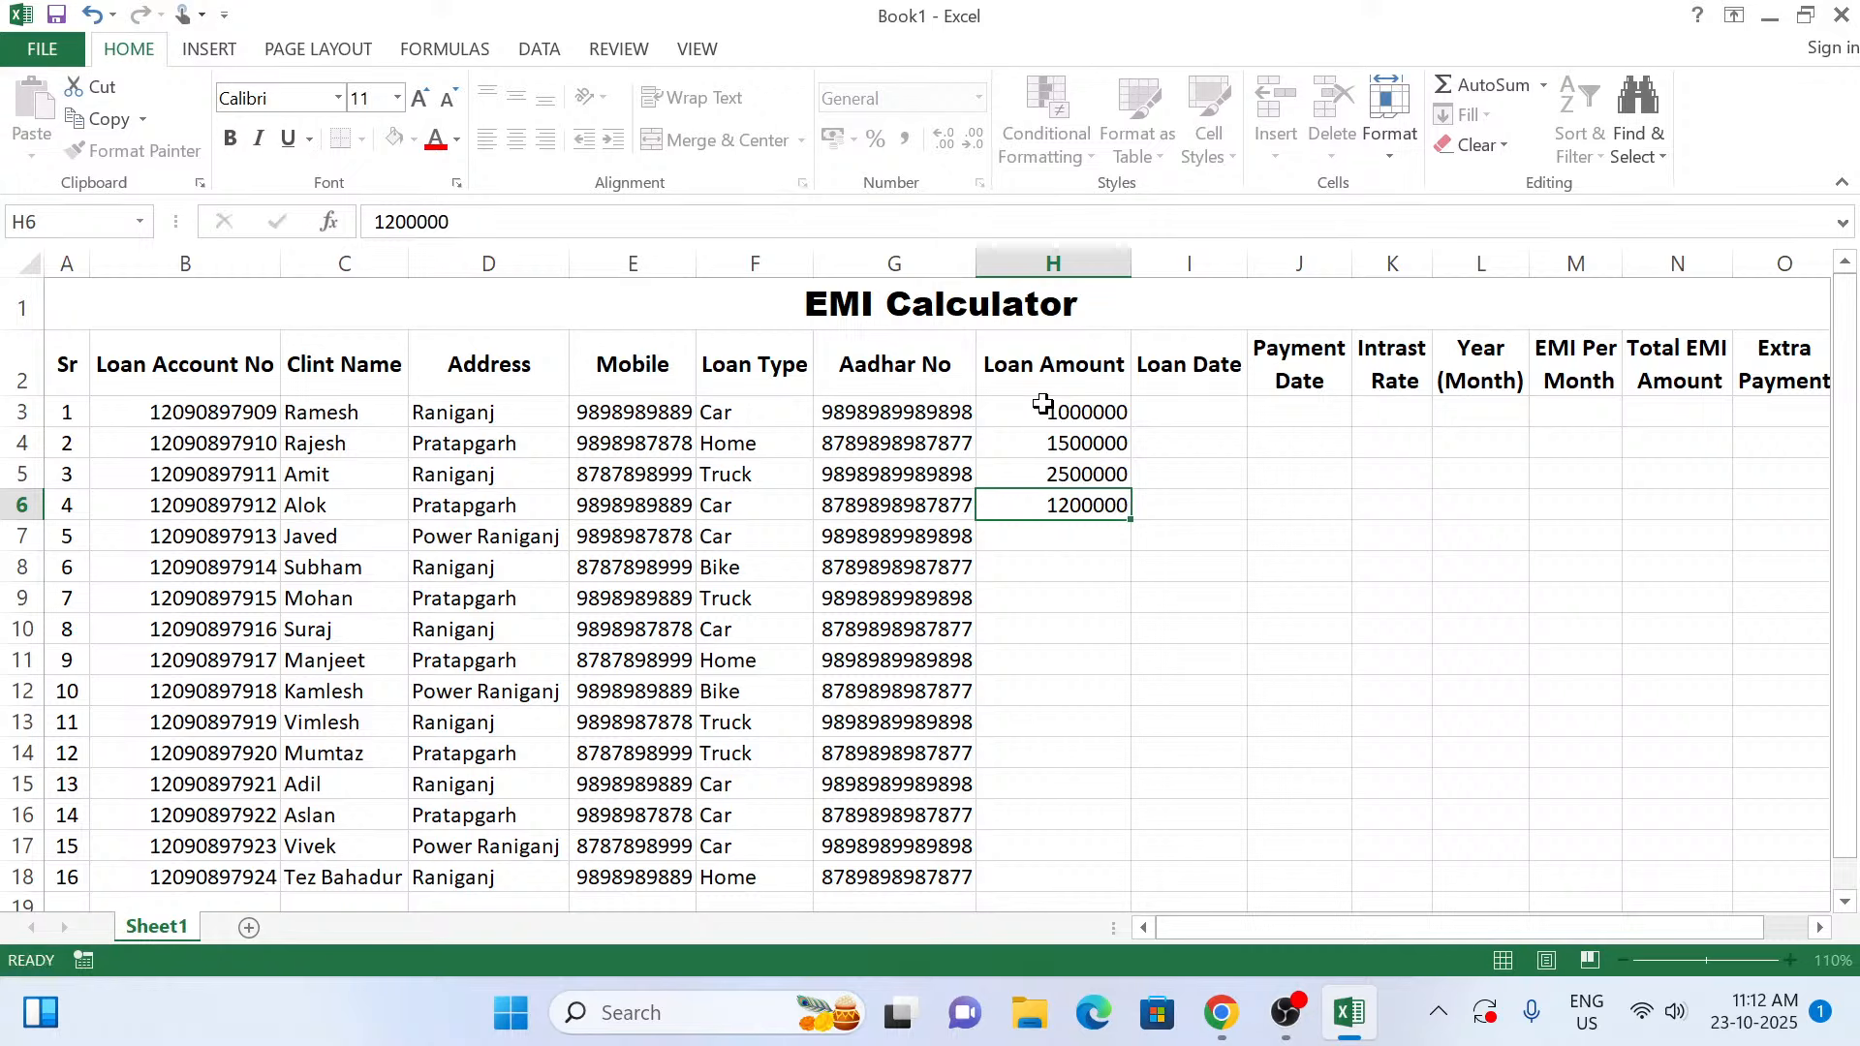
key("Return")
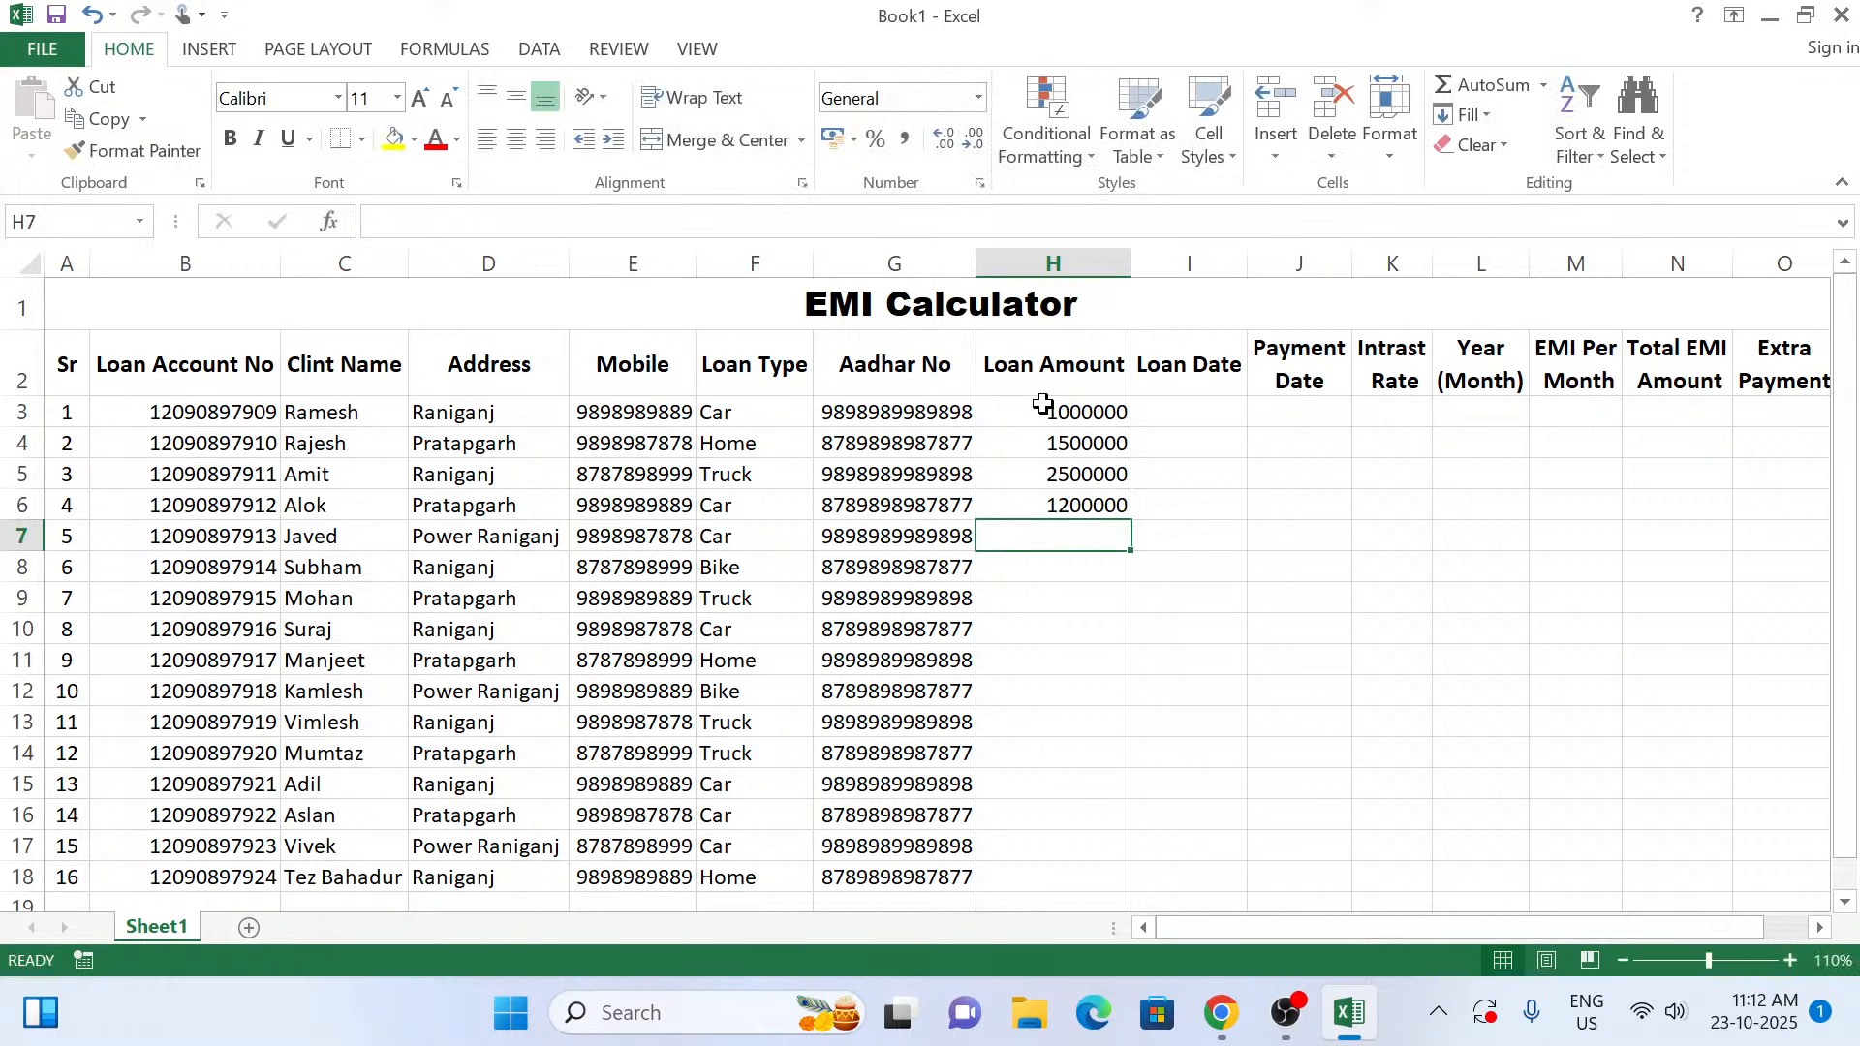
type("11")
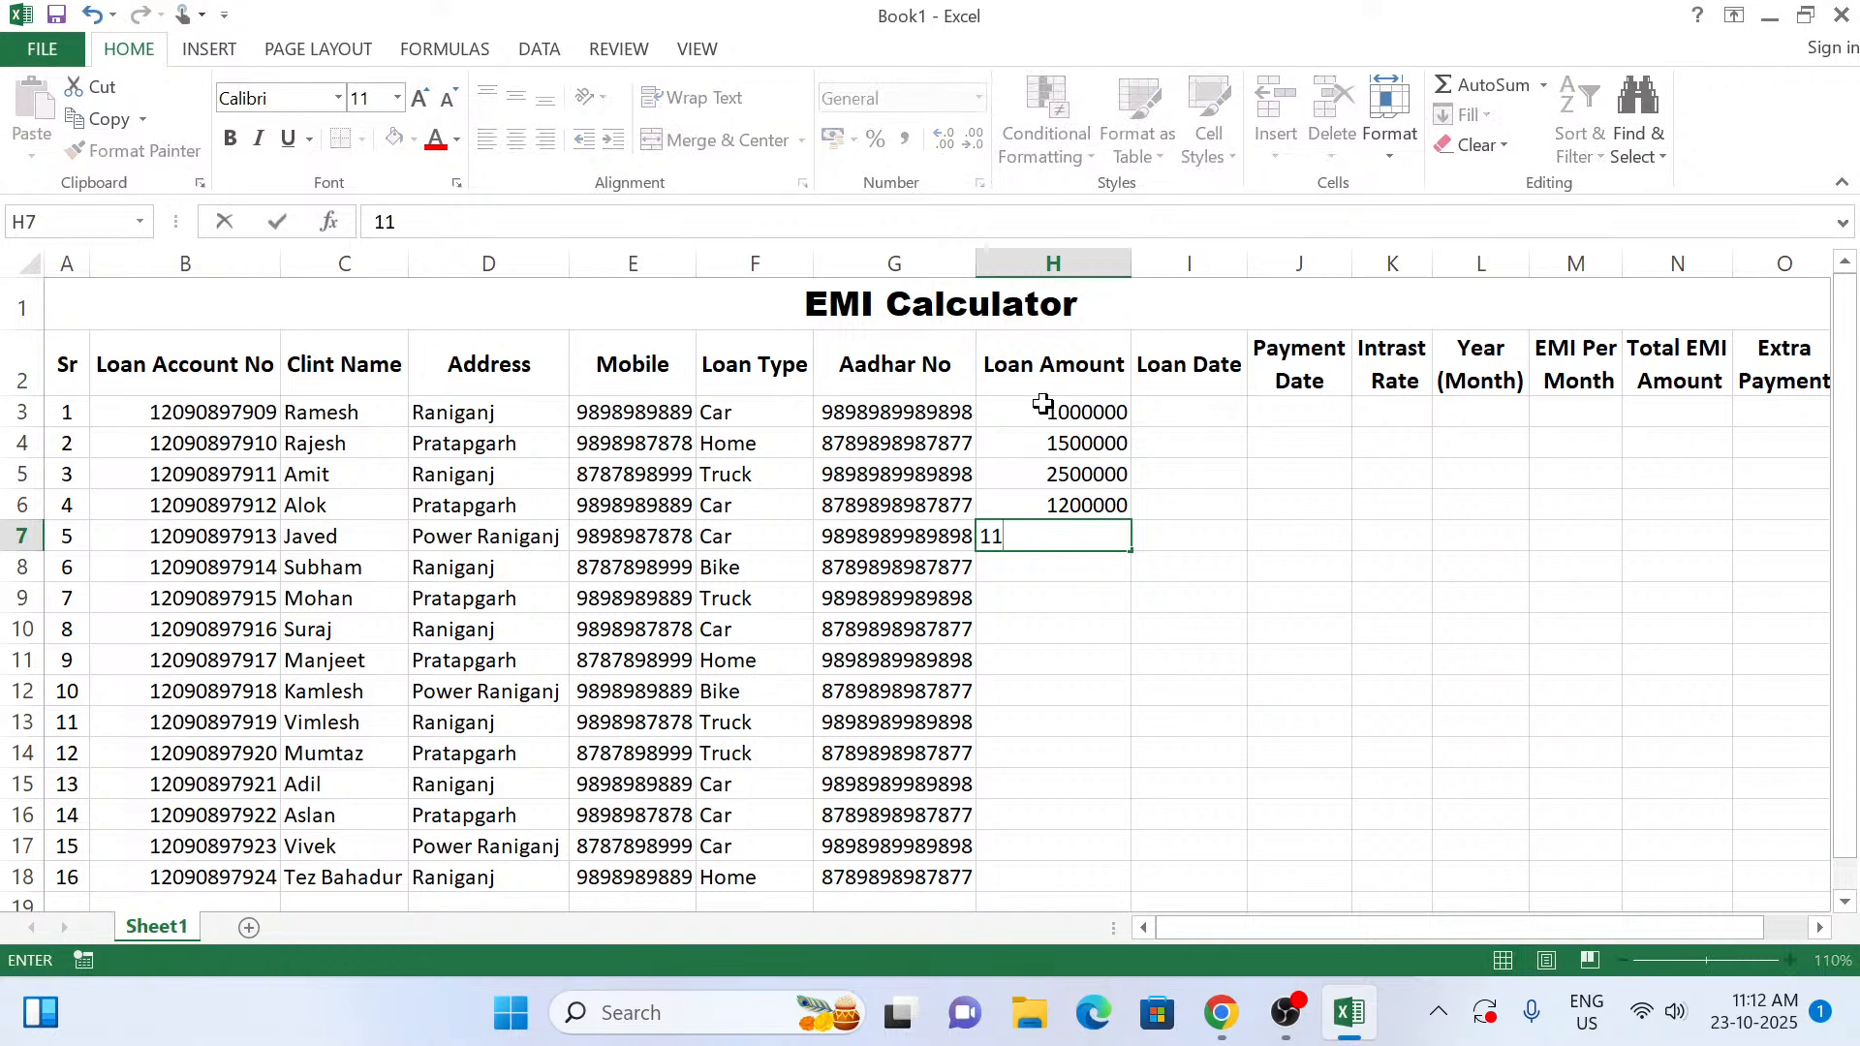
type("00000\\")
key("BackSpace")
key("Return")
Enter the loan amounts 400000 in cell H8 and 900000 in cell H9.
type("40000")
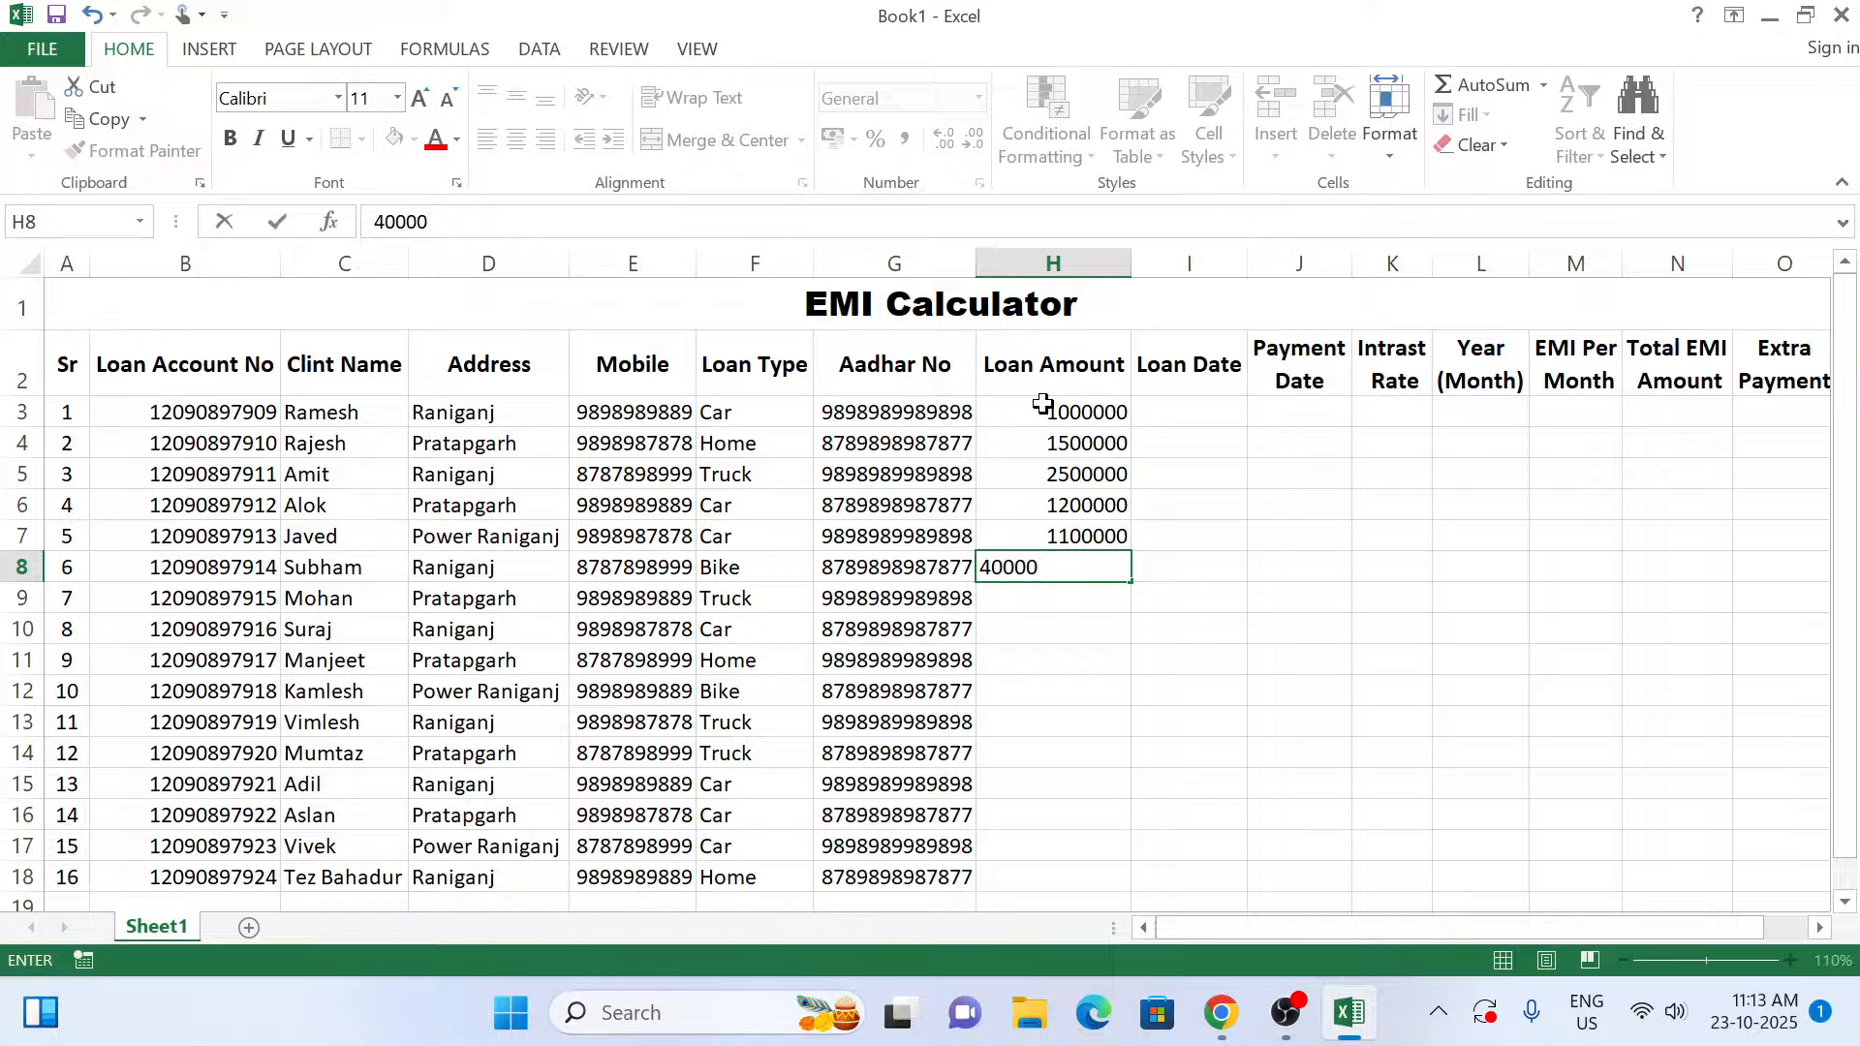
type("0")
key("Return")
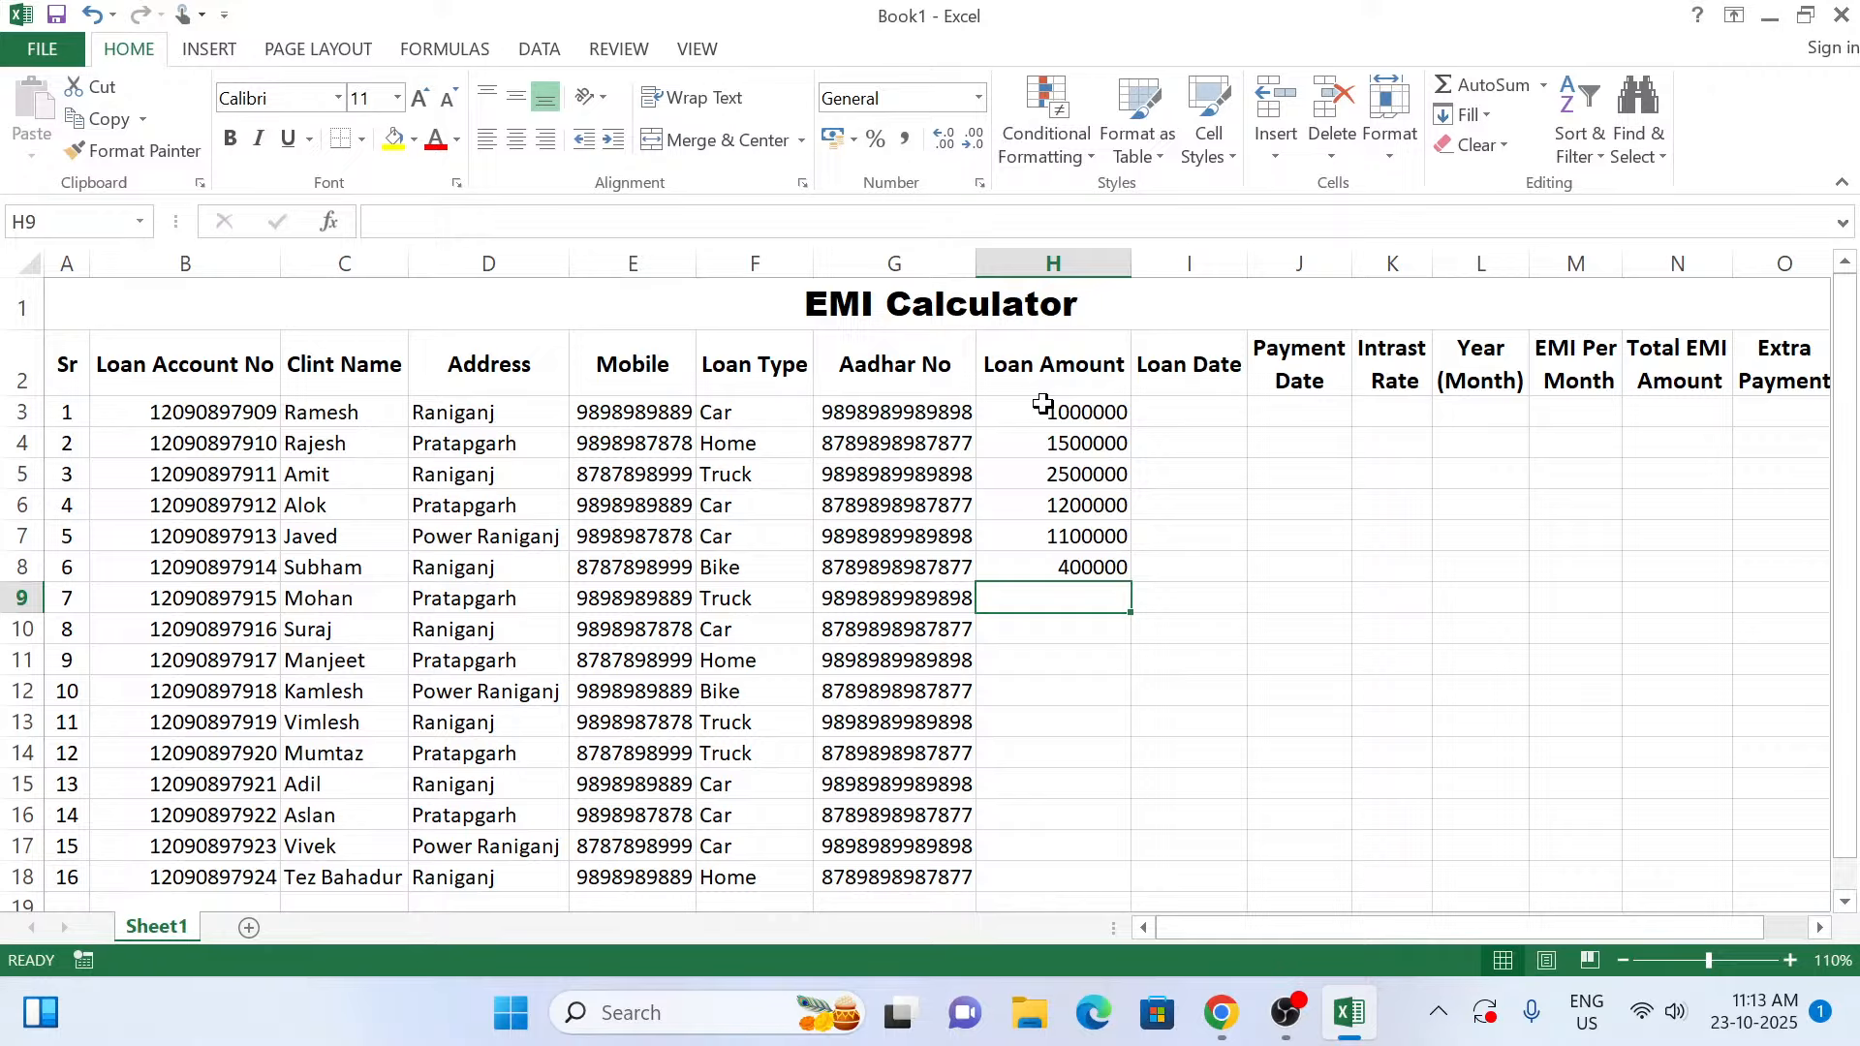
type("900000")
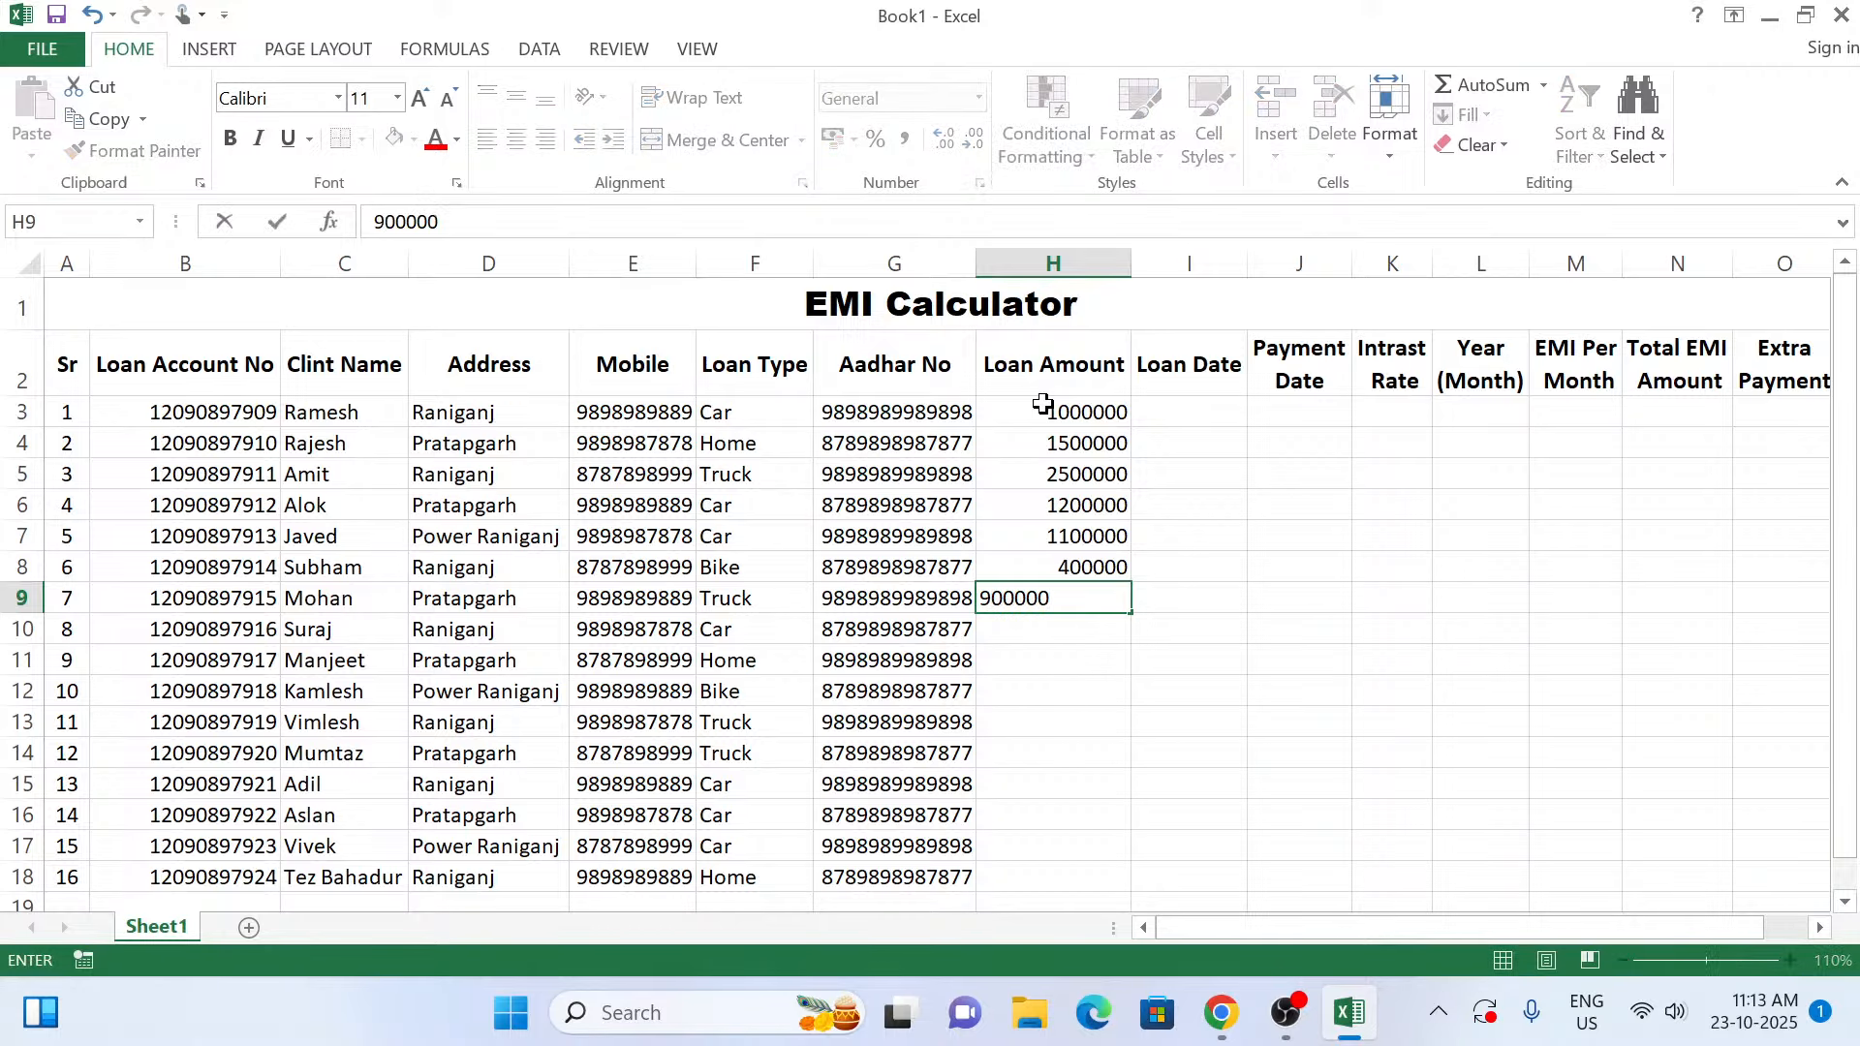
key("Return")
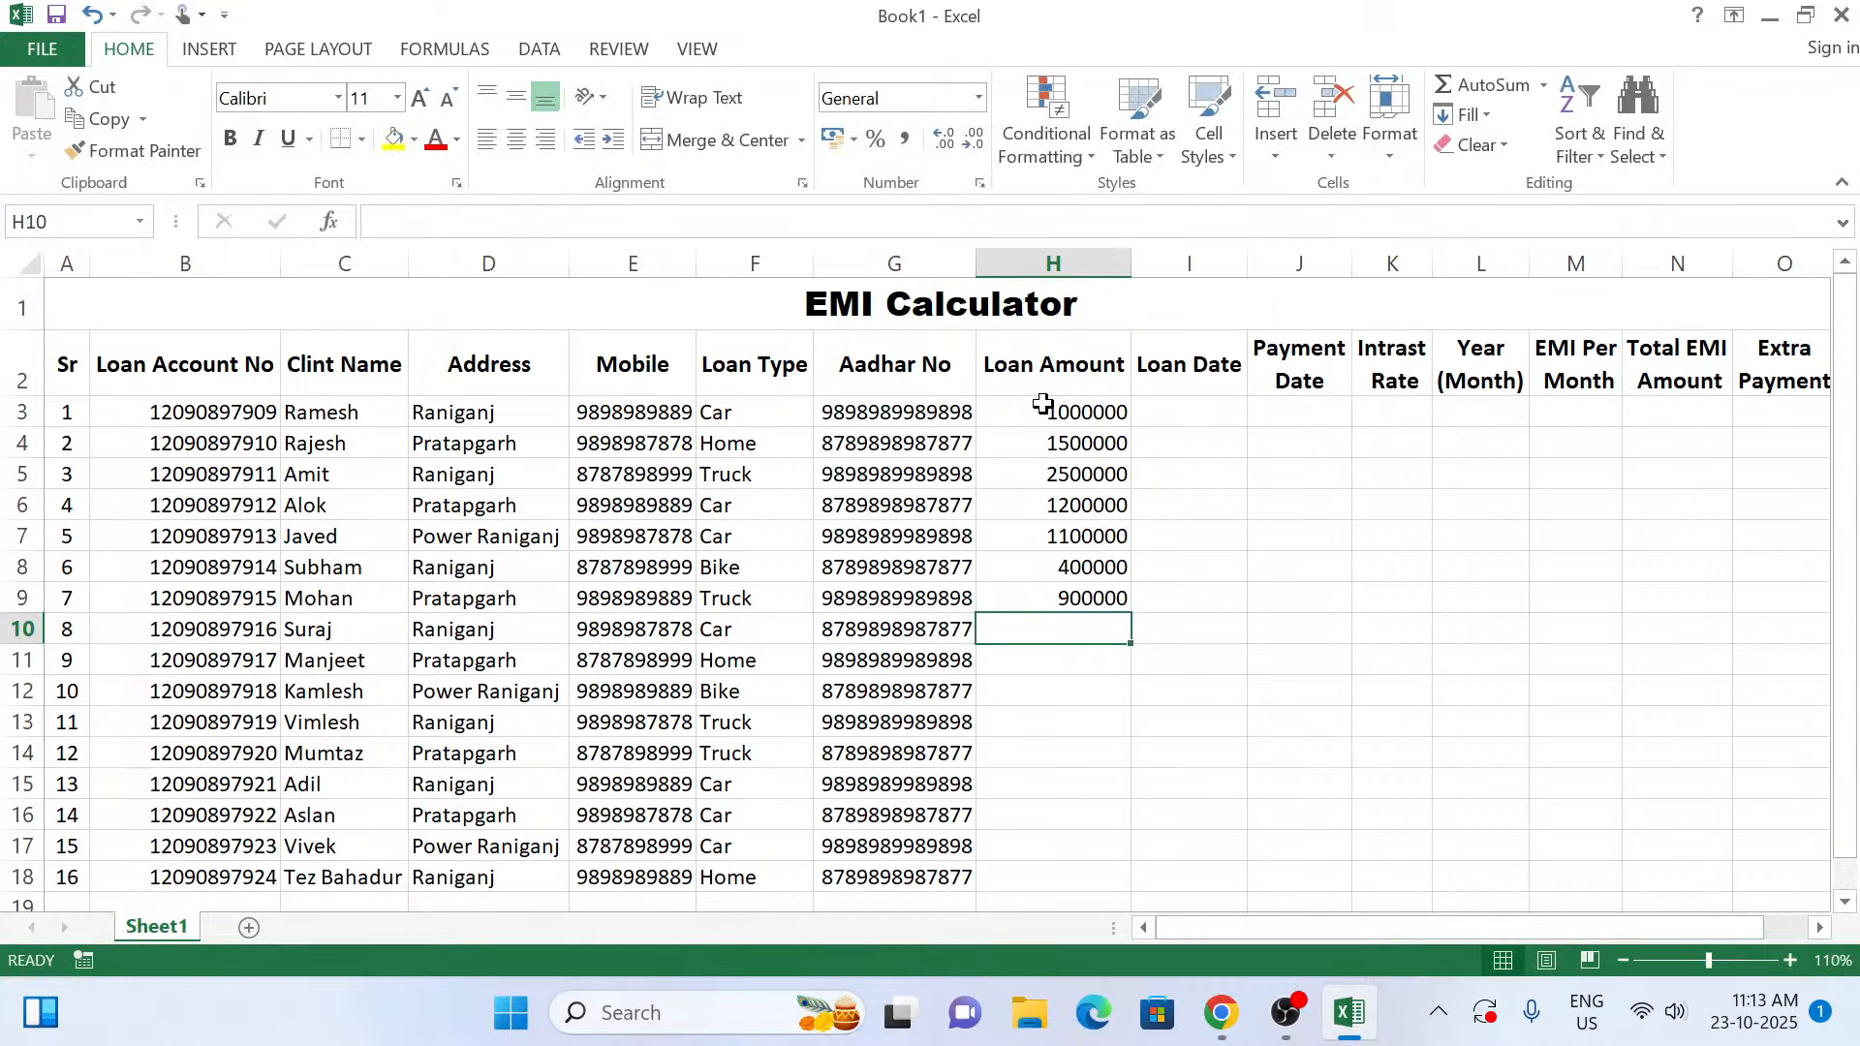
Enter a loan amount of 700000 in cell H10, correcting the missing zero.
type("70000")
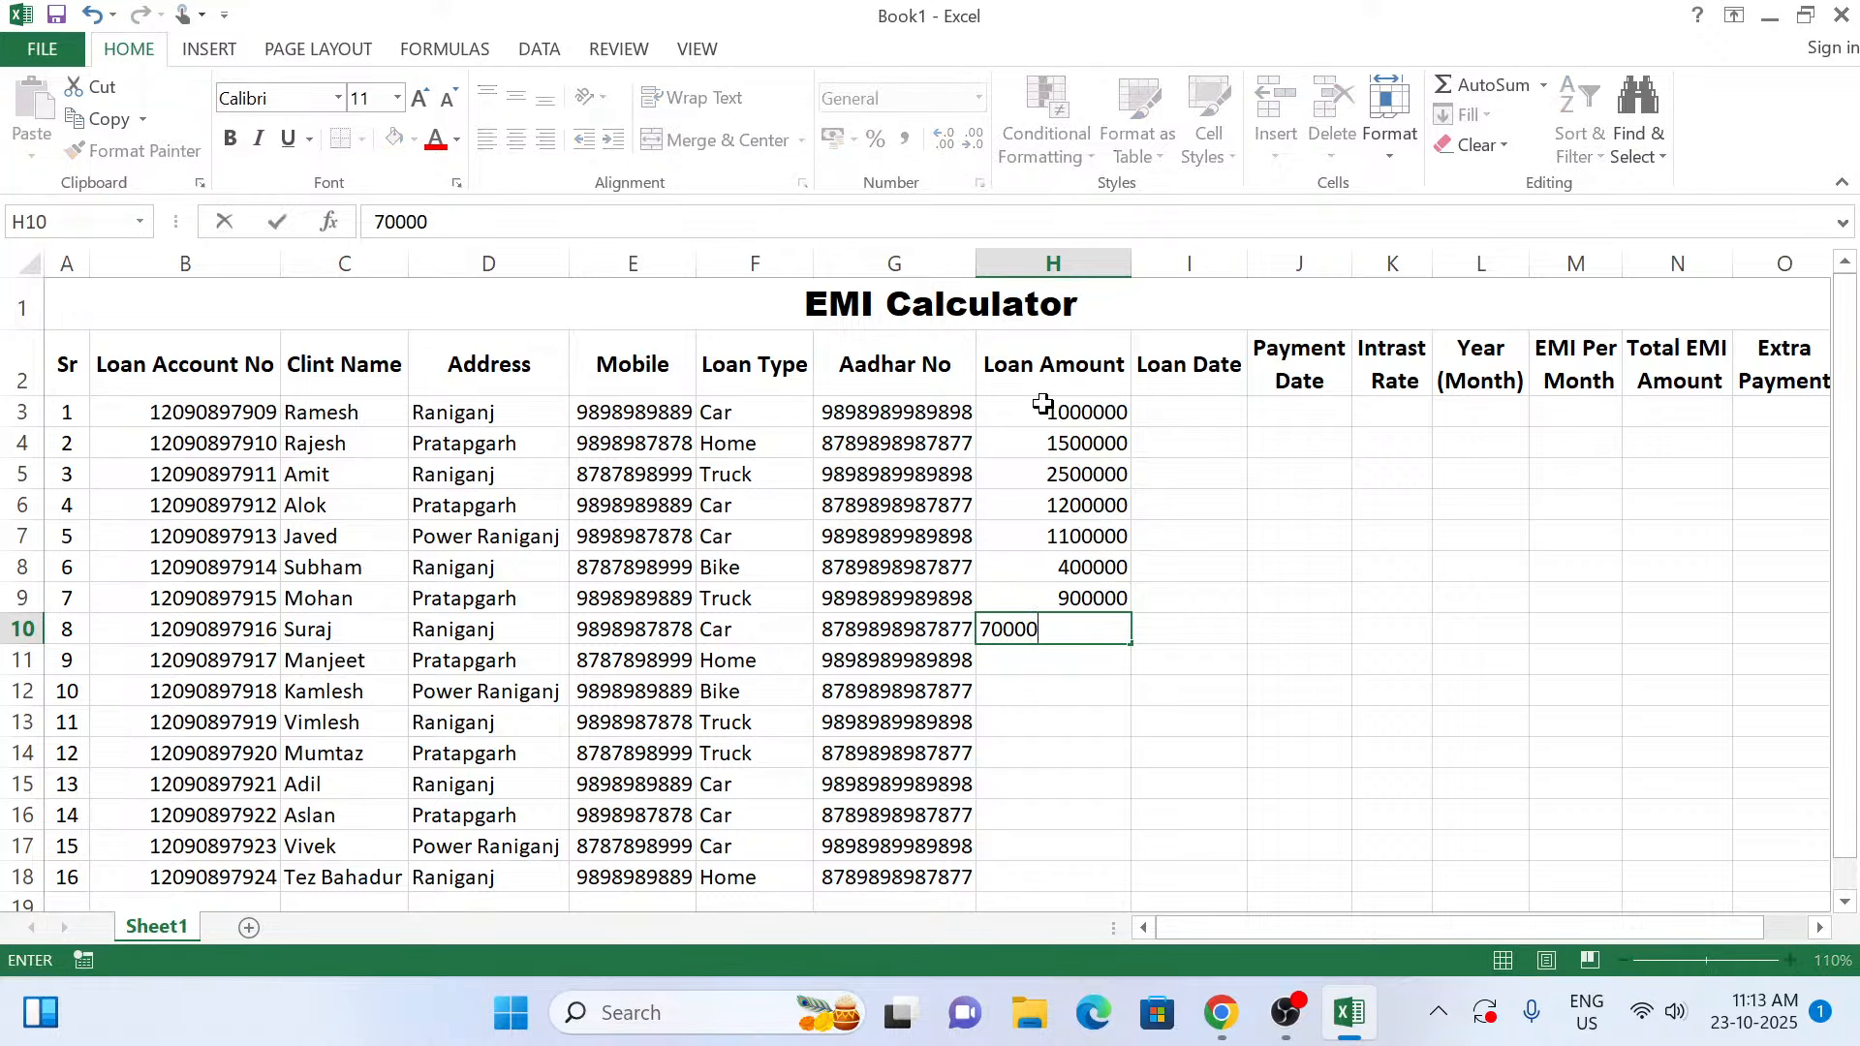
key("Return")
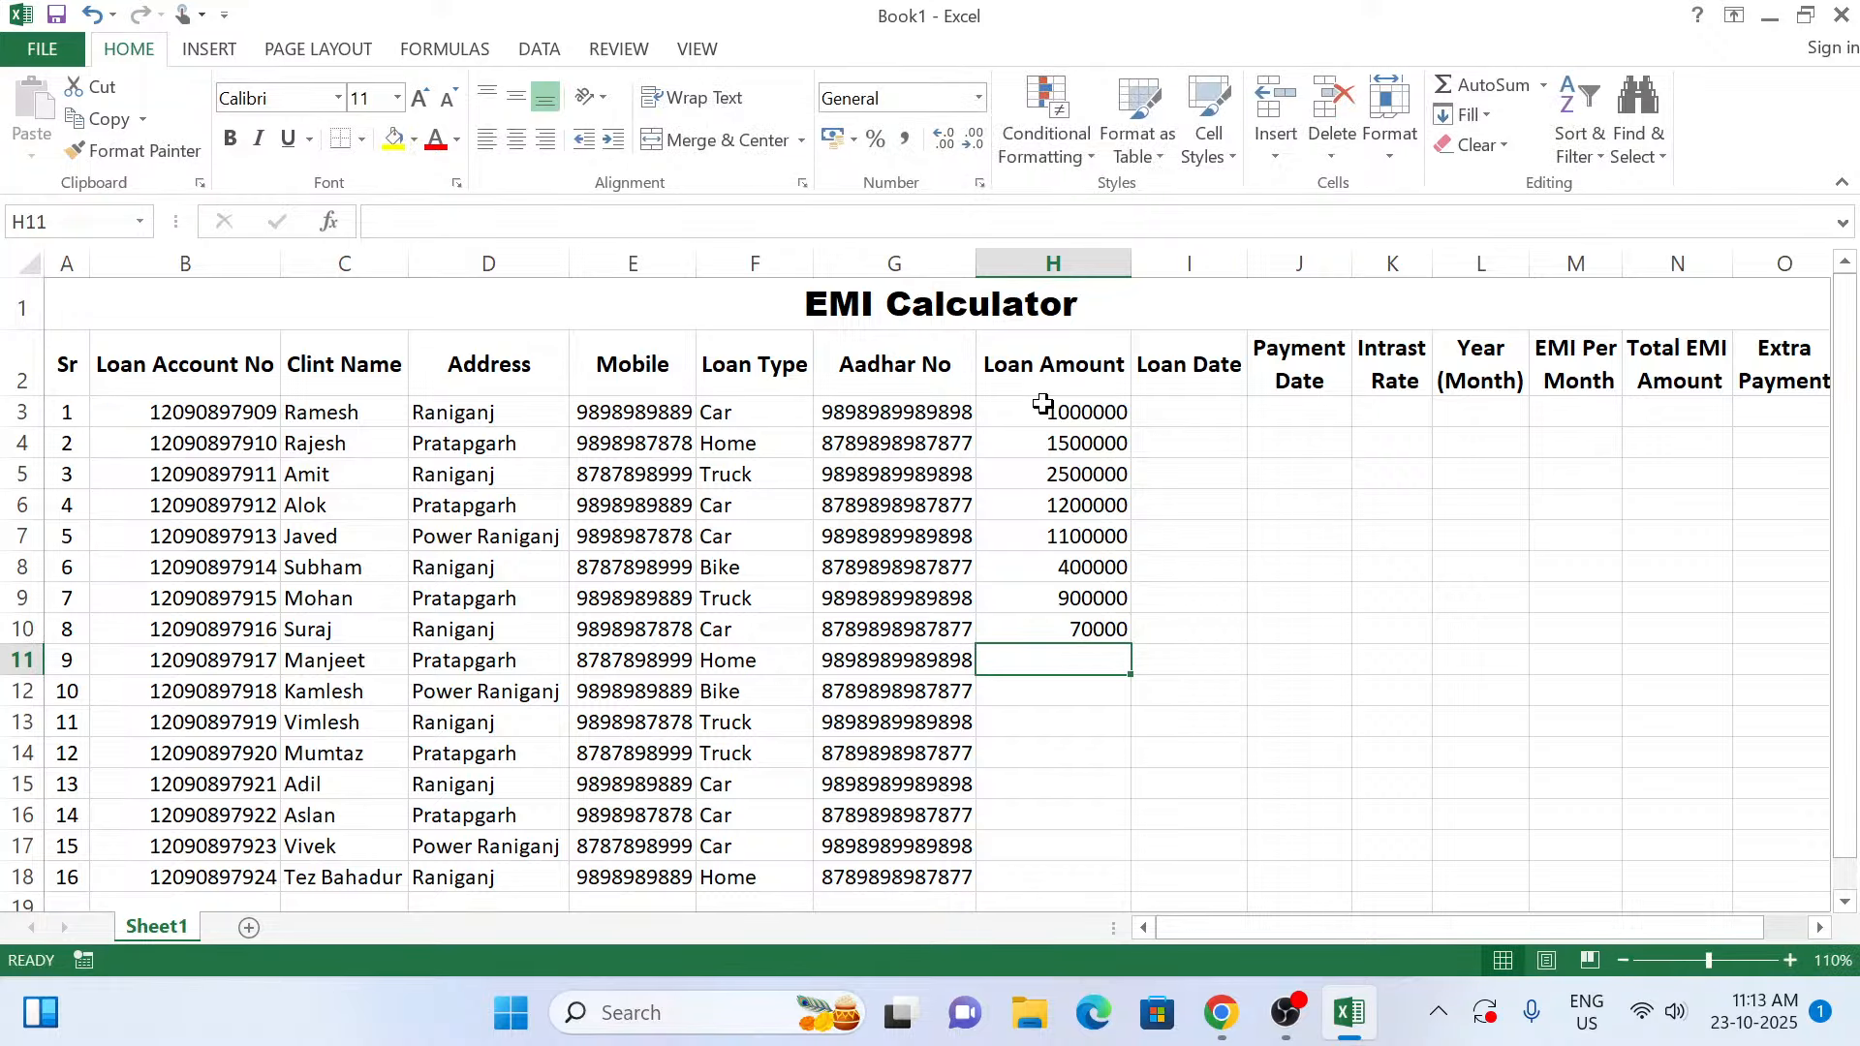
left_click(1116, 628)
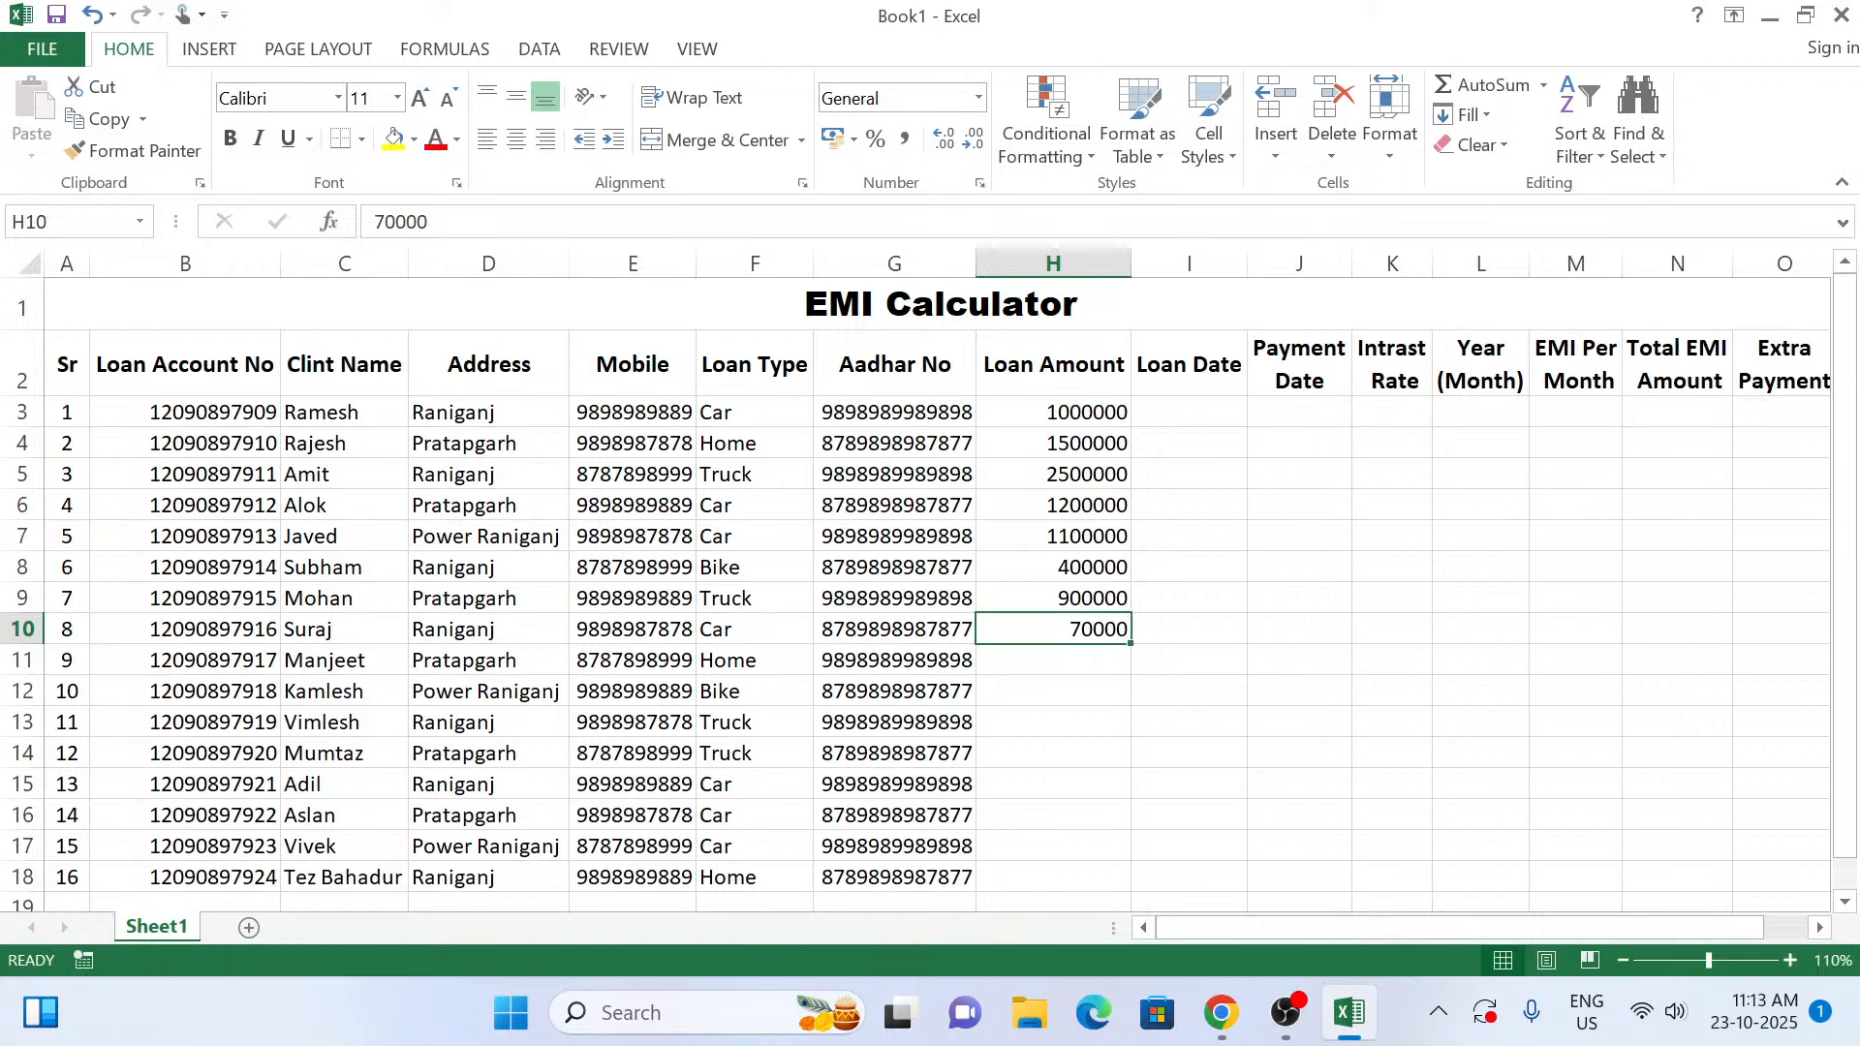
key("F2")
type("0")
key("Return")
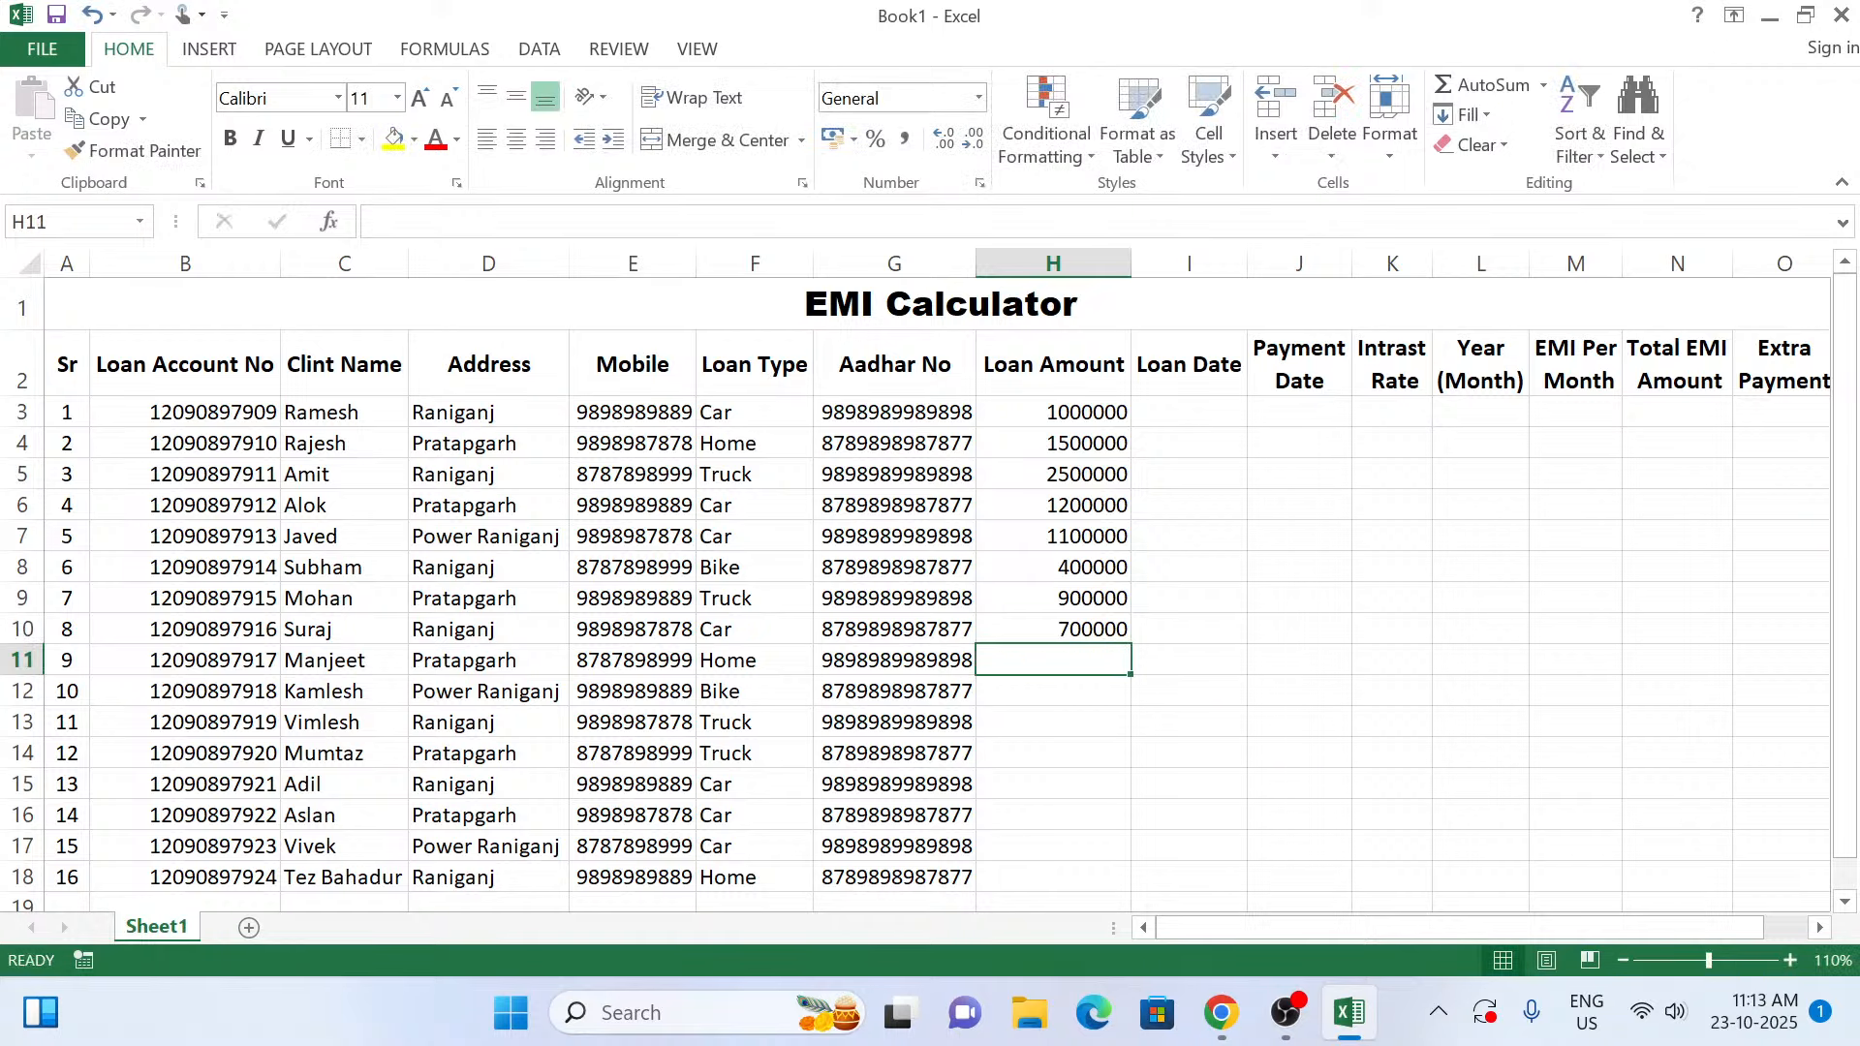
Fill the loan amounts in H3:H10 down to H18 as copied cells, repeating the same amounts.
left_click_drag(1059, 411, 1126, 777)
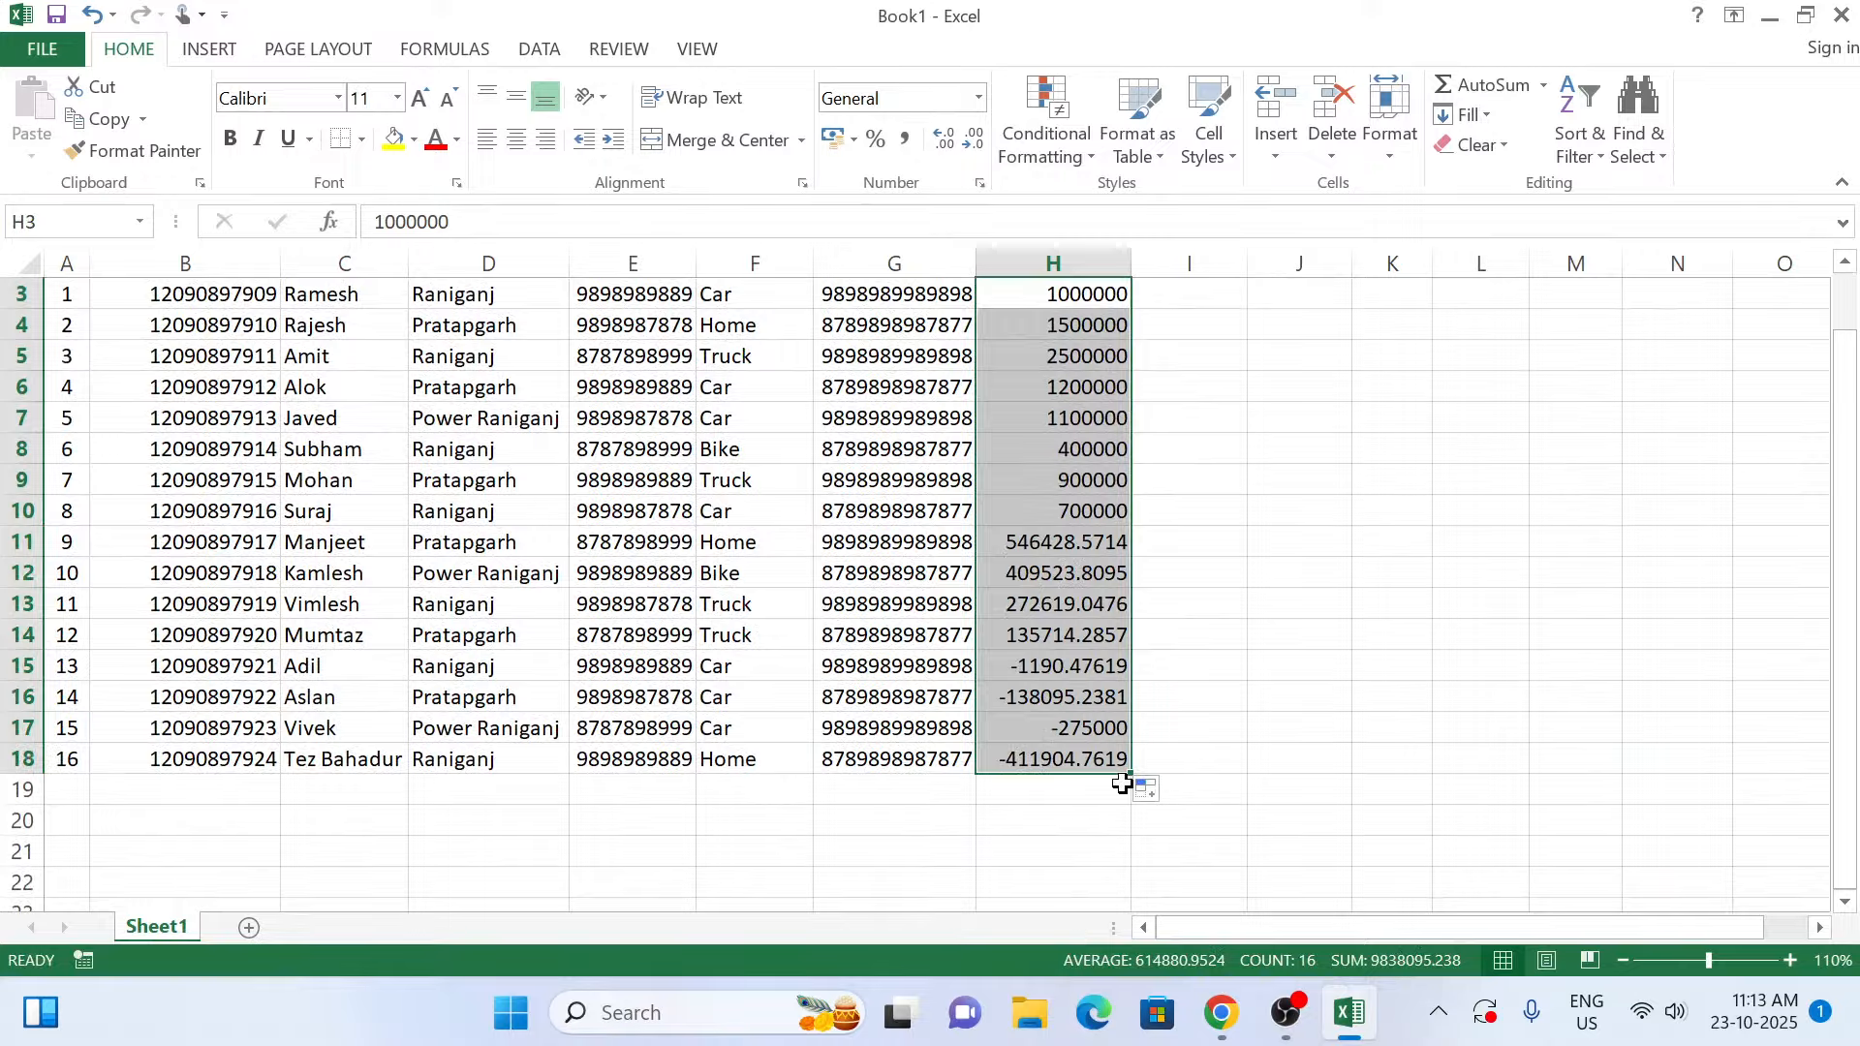
left_click(1156, 795)
left_click(1017, 822)
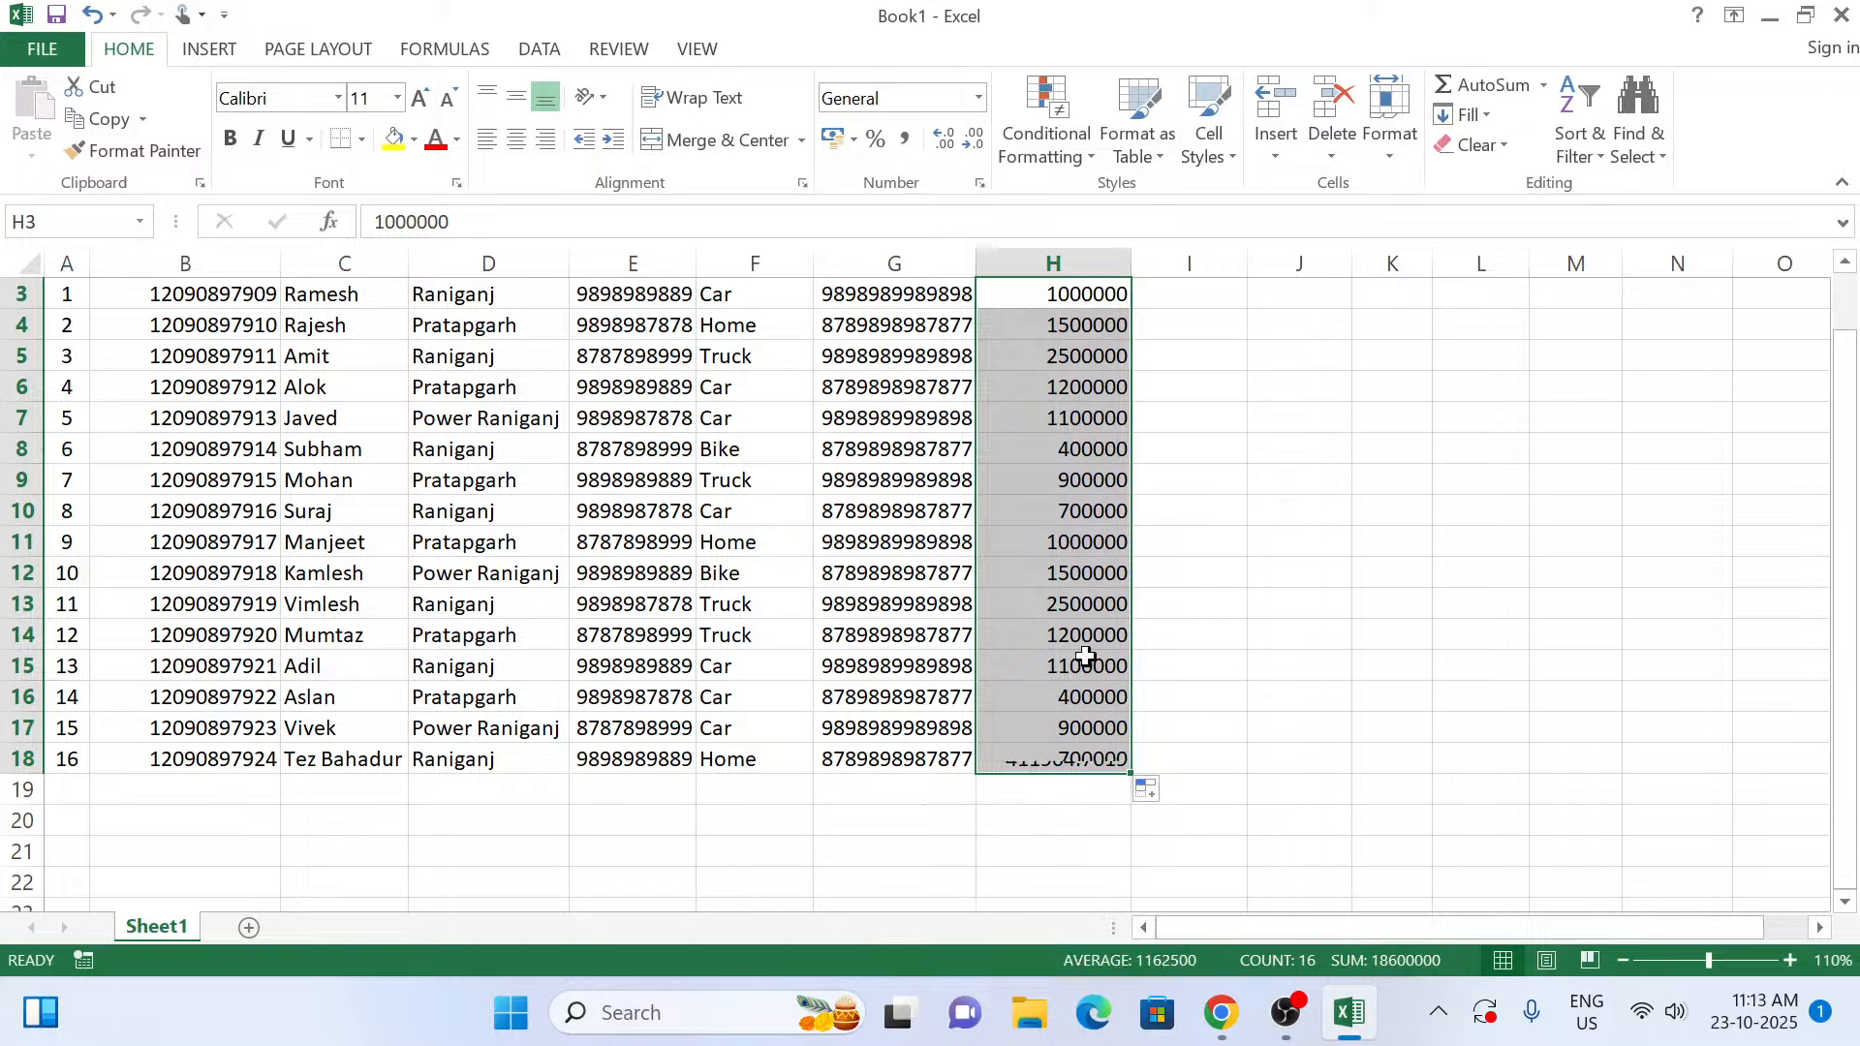
left_click(1354, 504)
left_click_drag(1846, 503, 1849, 450)
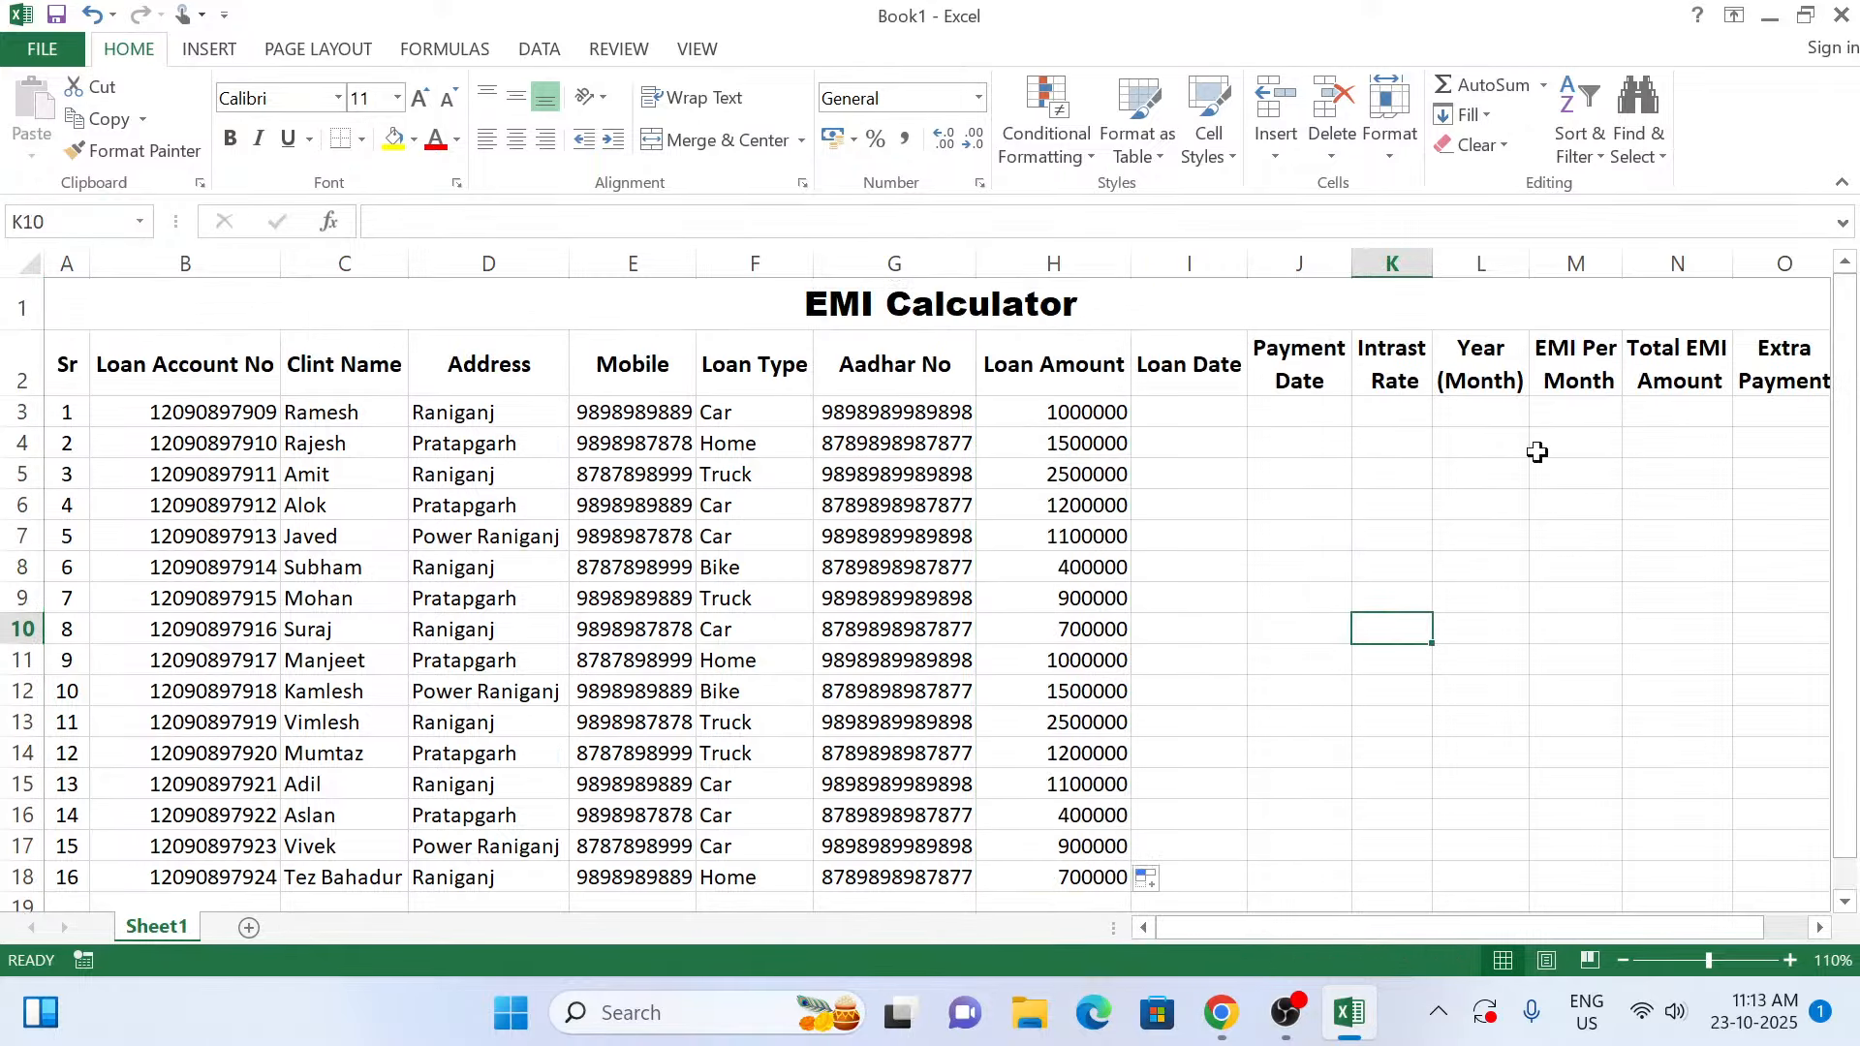
Enter the loan date 10/10/2025 in cell I3 and fill it down to I18 as a daily series.
left_click(1191, 407)
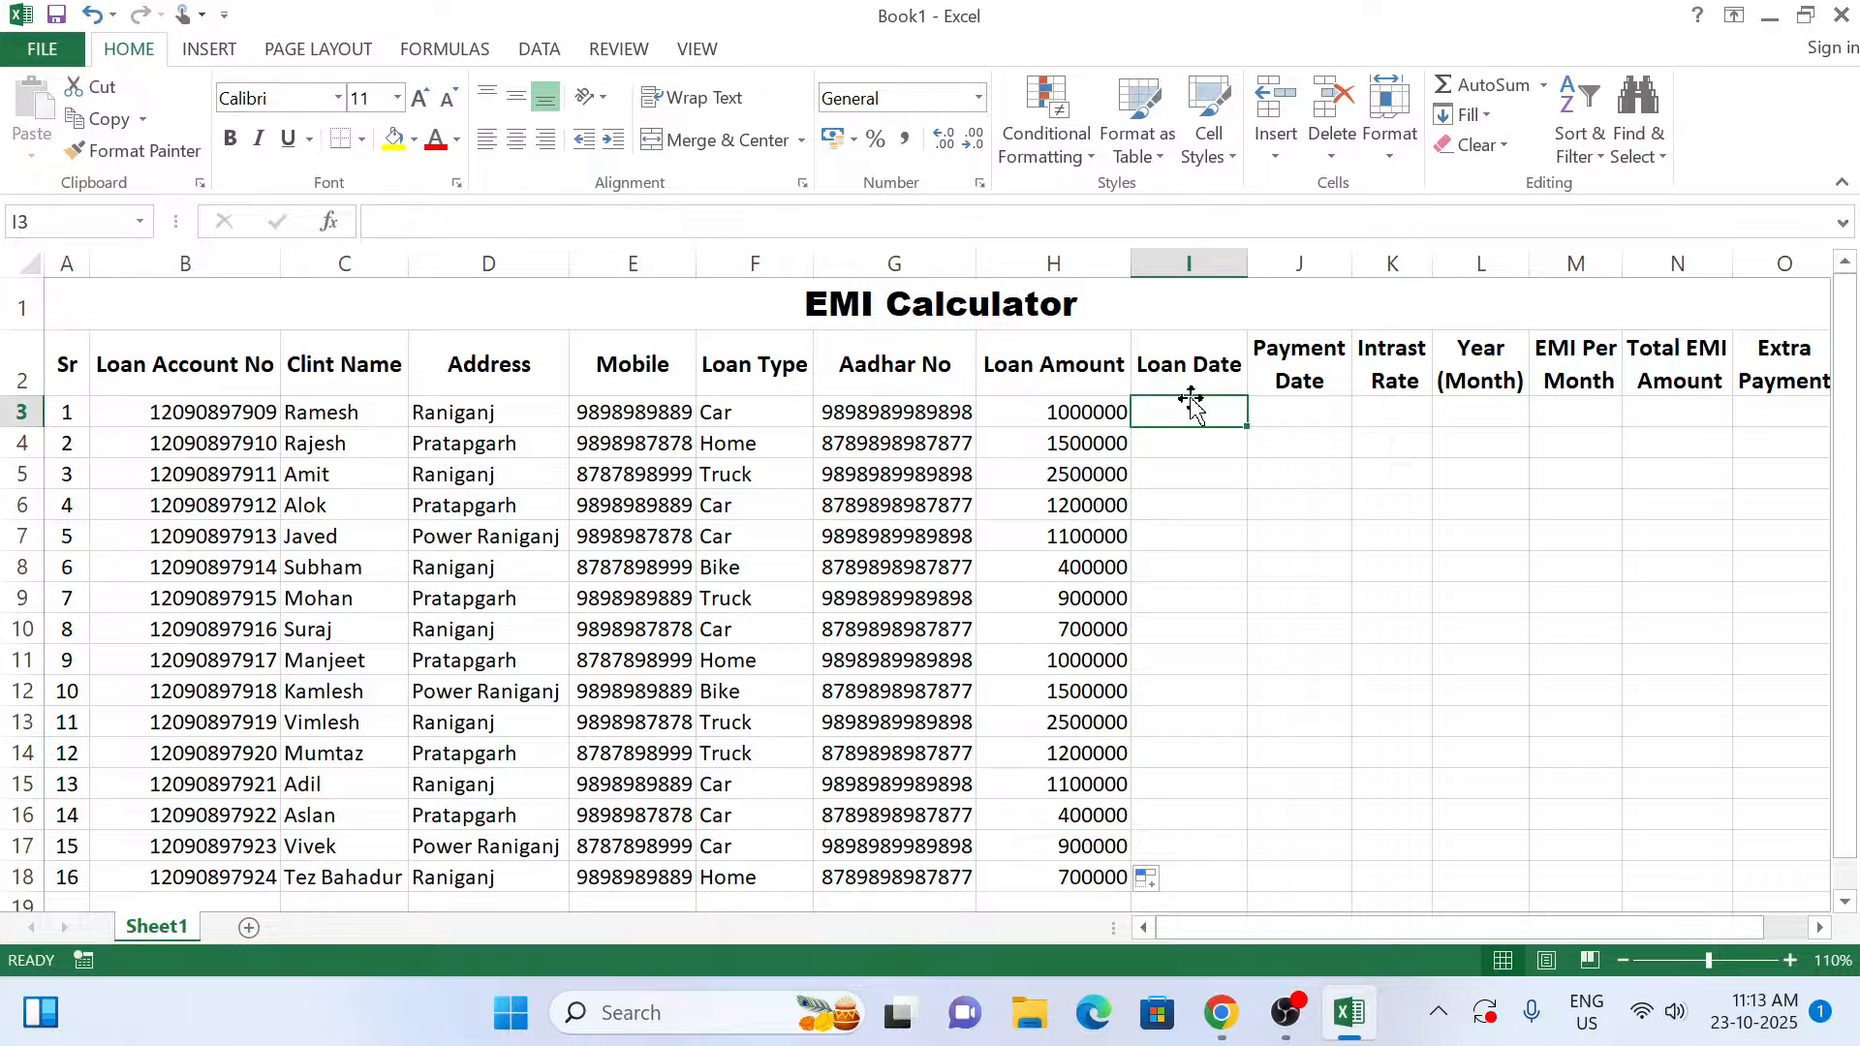
type("1")
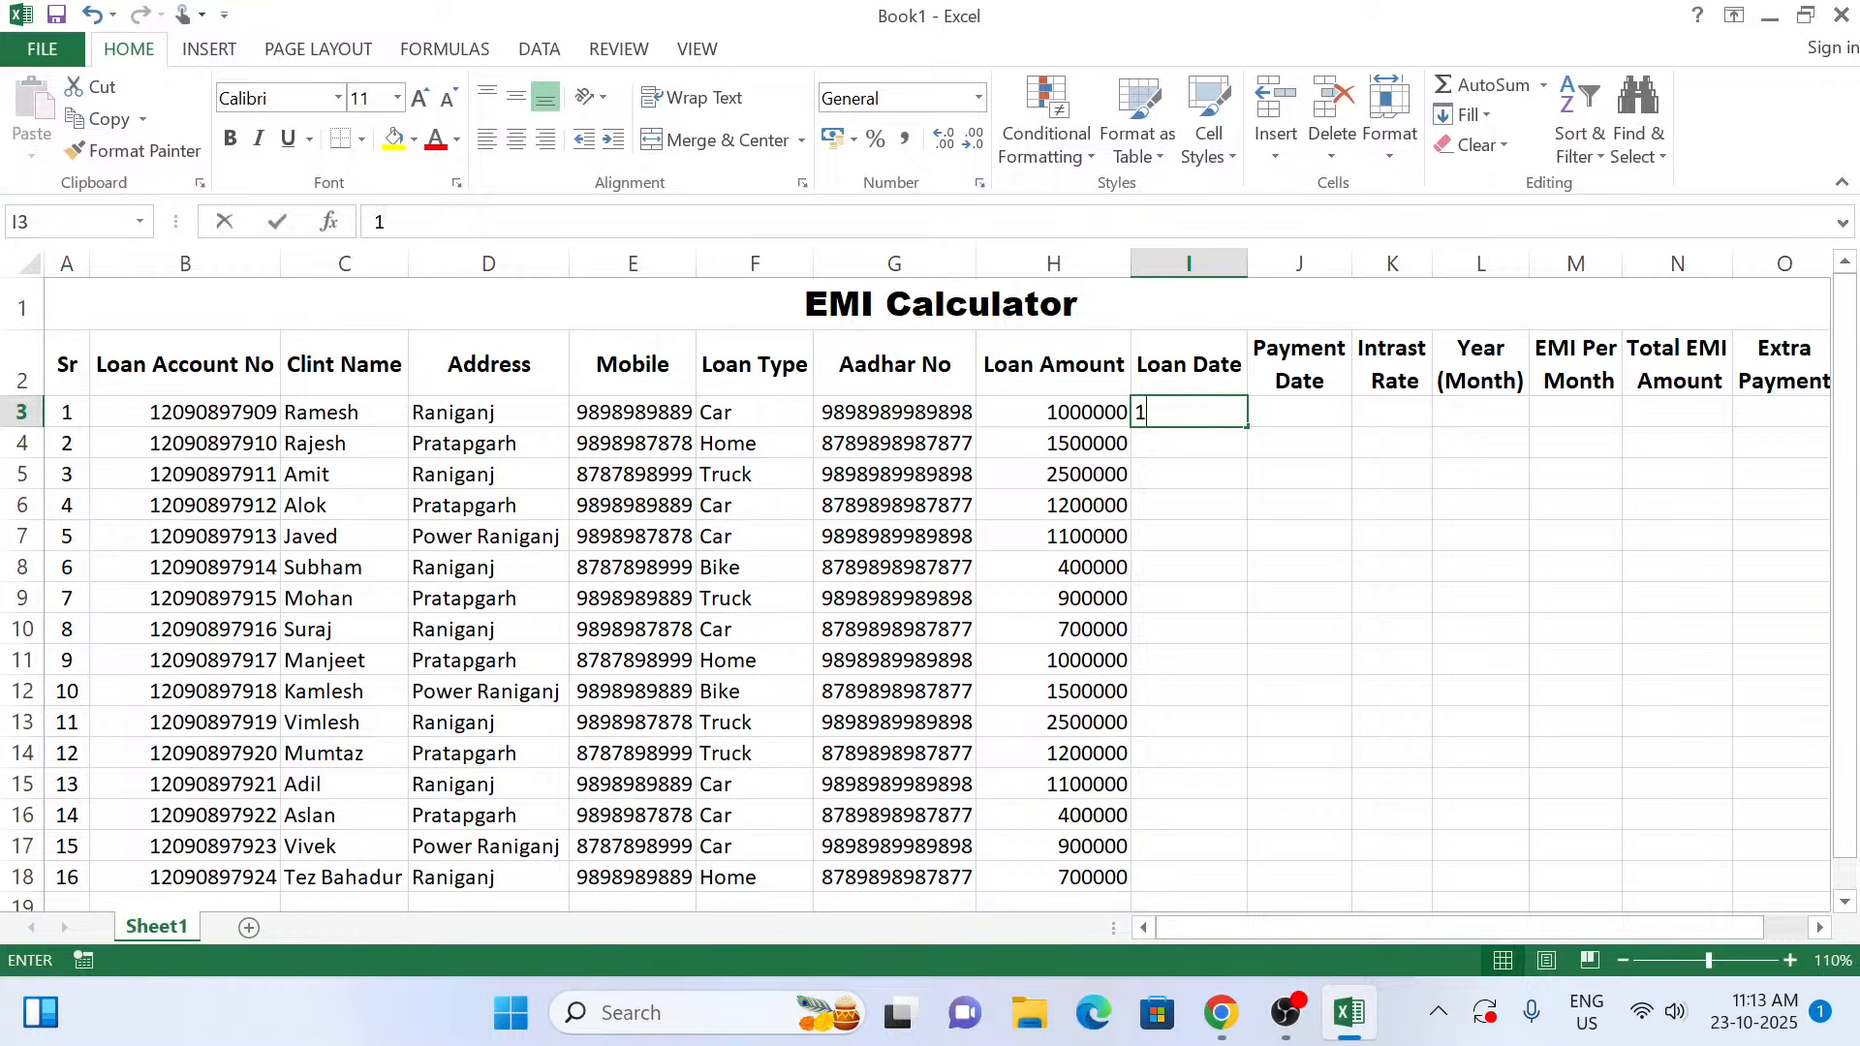
type("0/1")
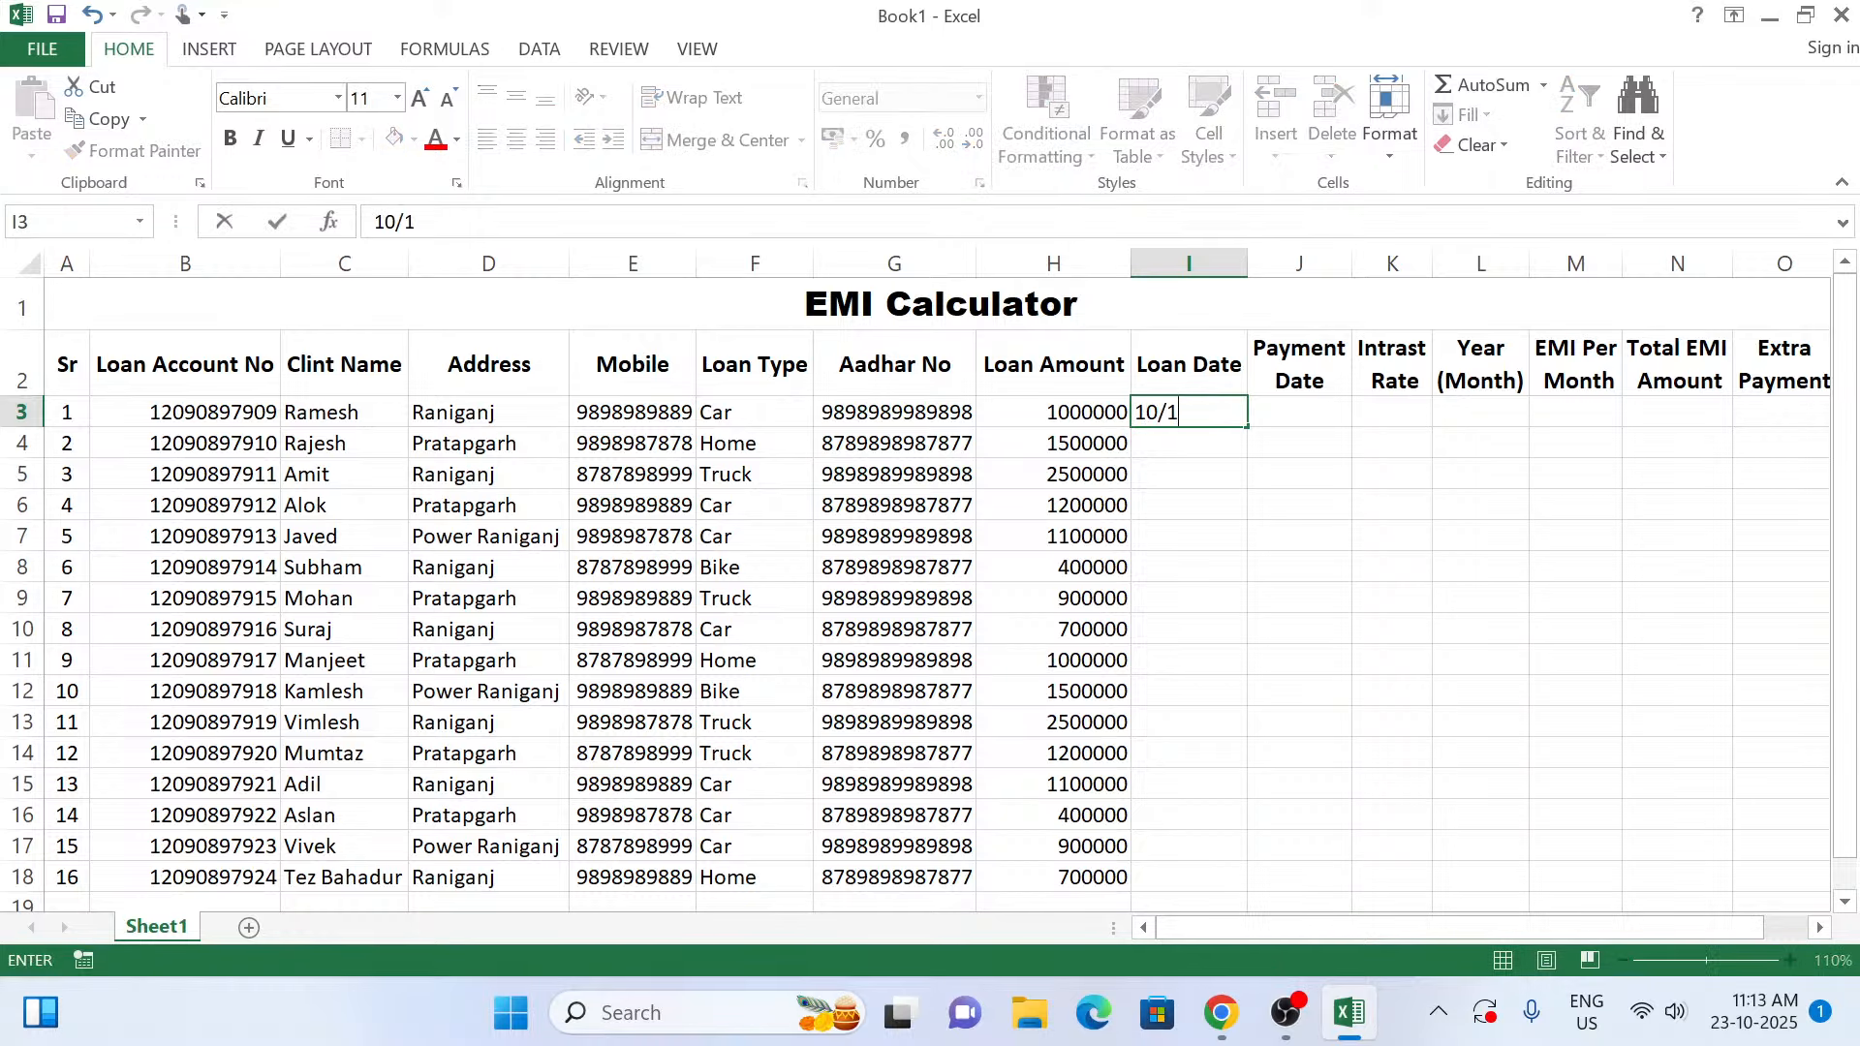
type("0/2025")
key("Return")
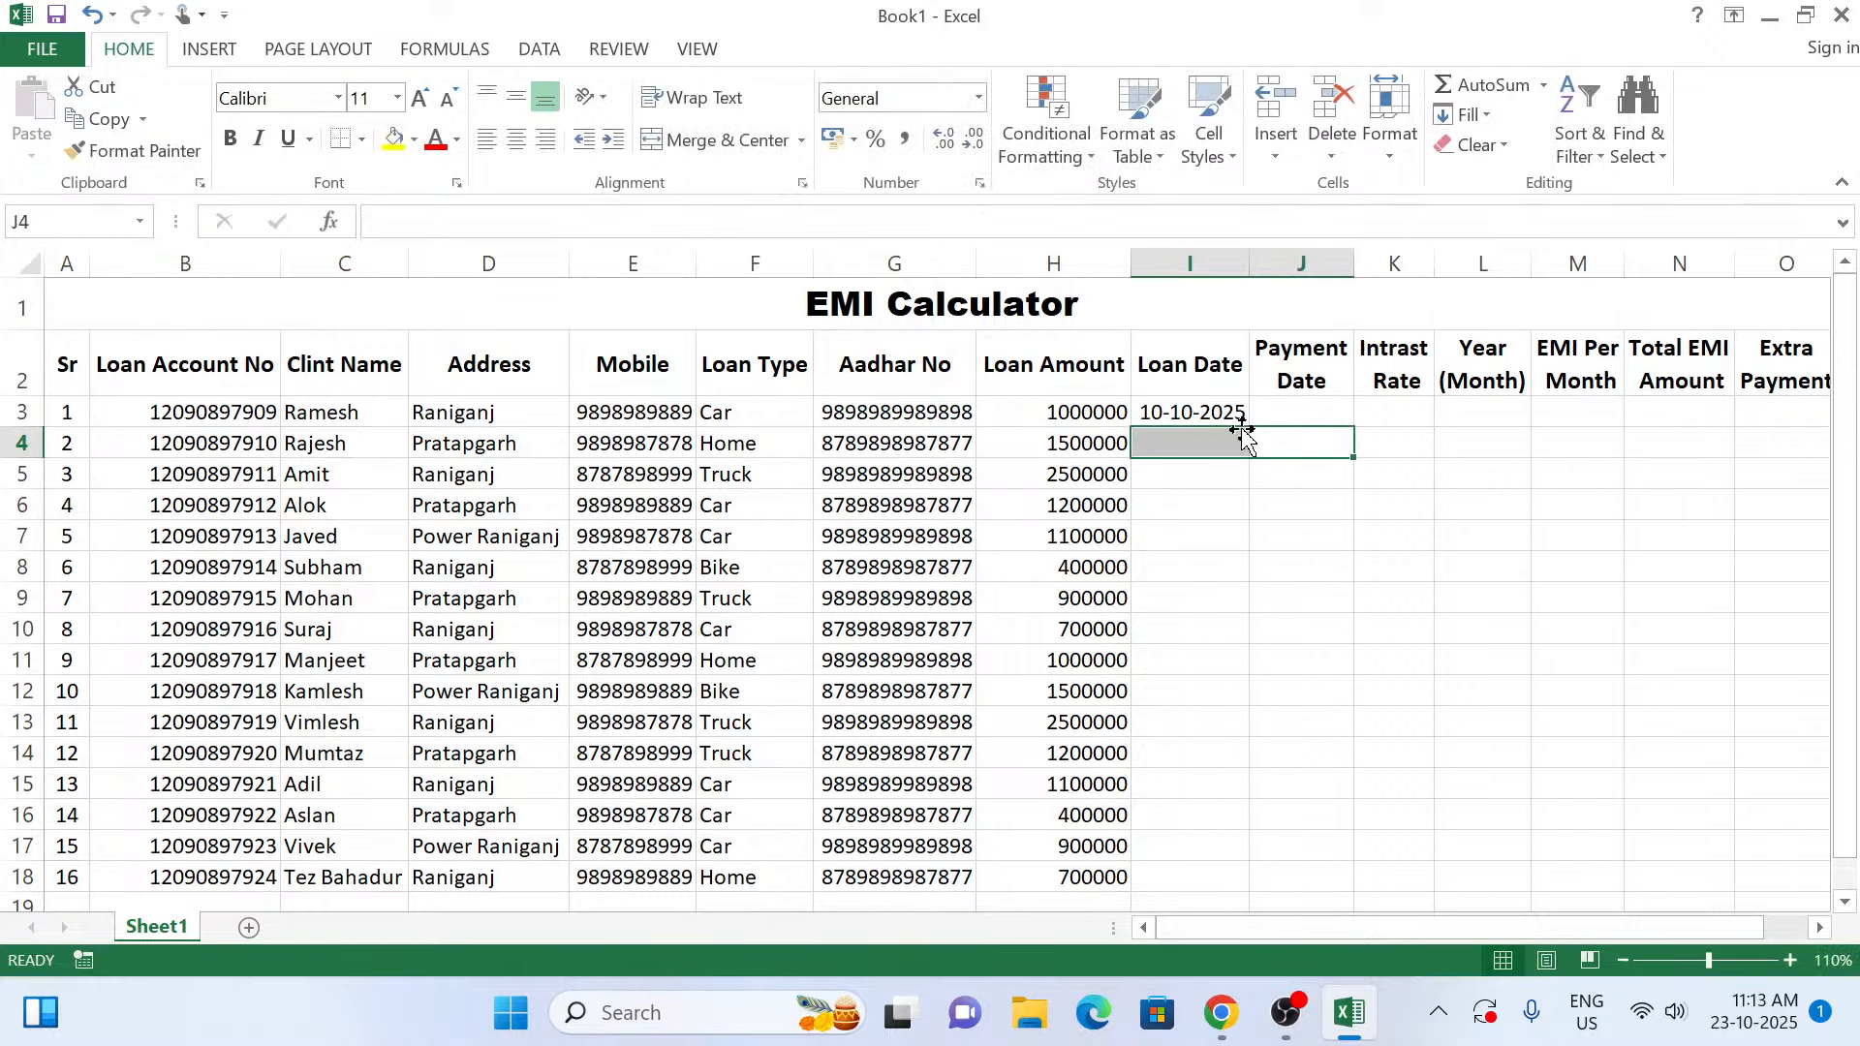
left_click(1233, 411)
left_click_drag(1249, 429, 1190, 877)
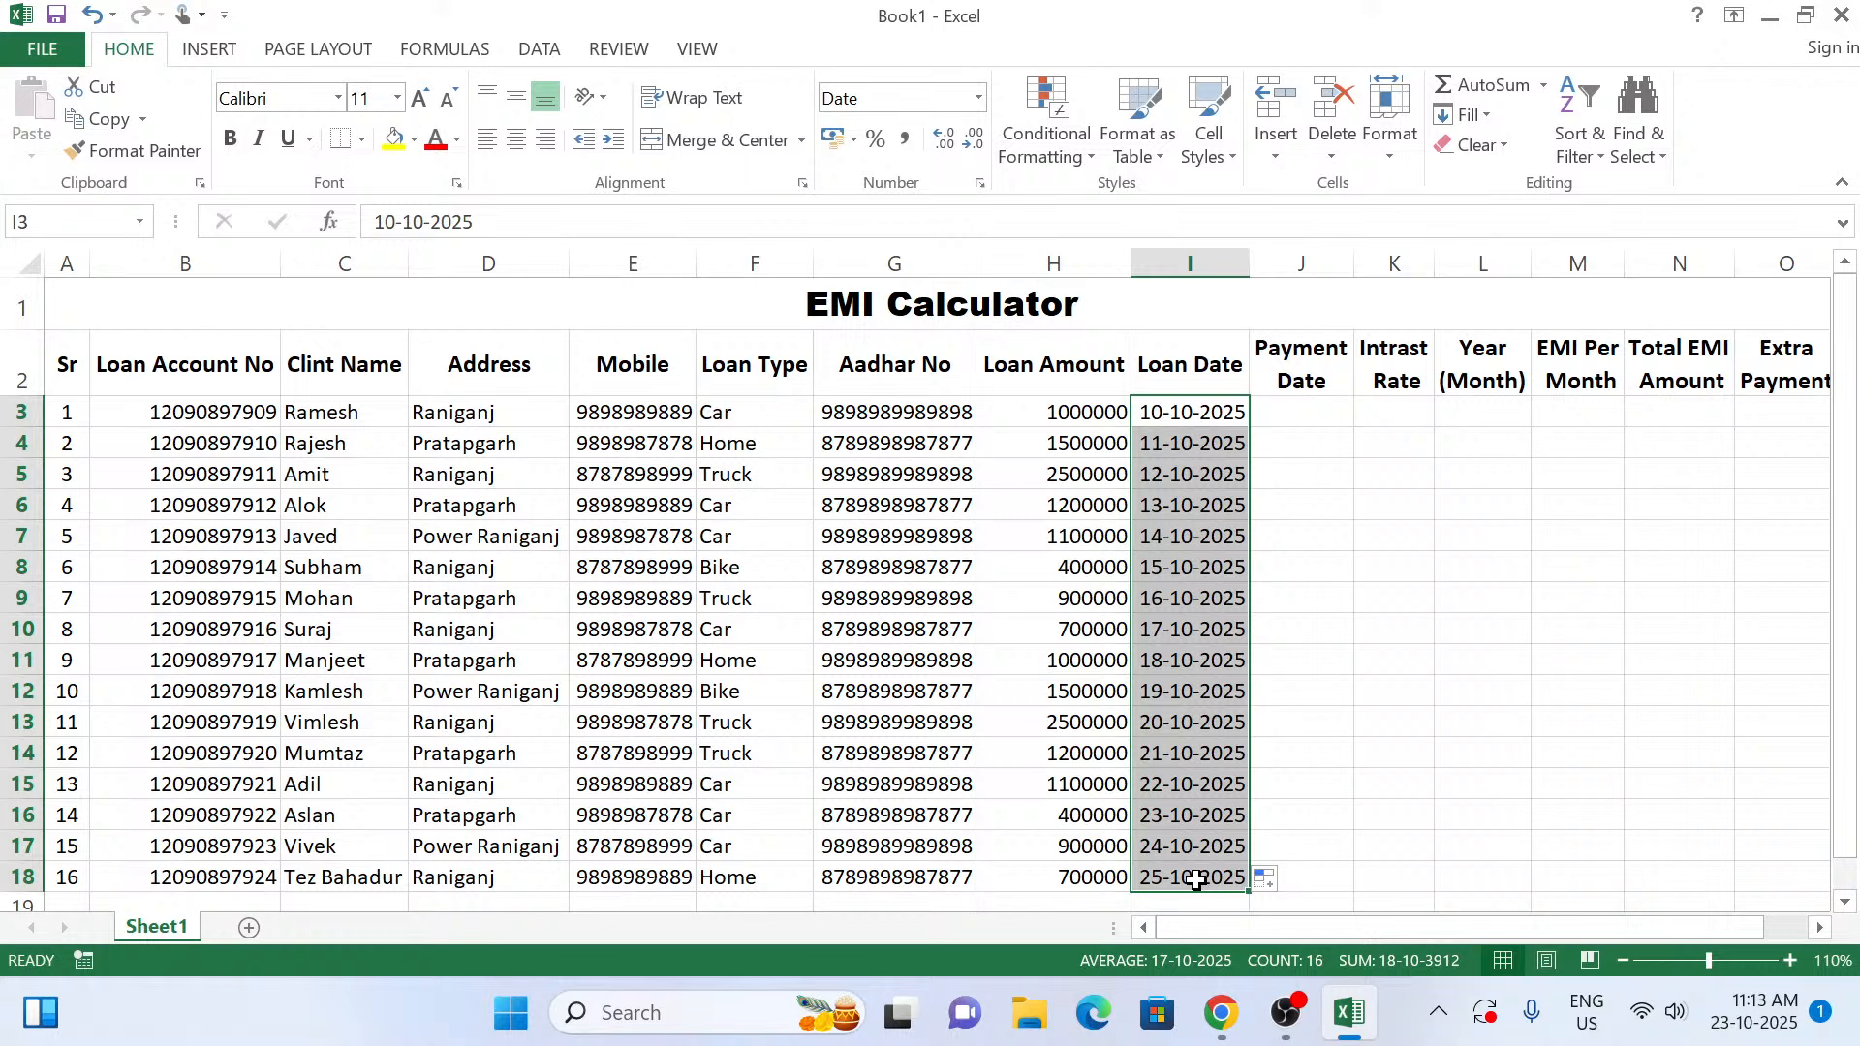
Copy the 23-10-2025 loan date from cell I16 down into cells I17 and I18.
left_click(1160, 847)
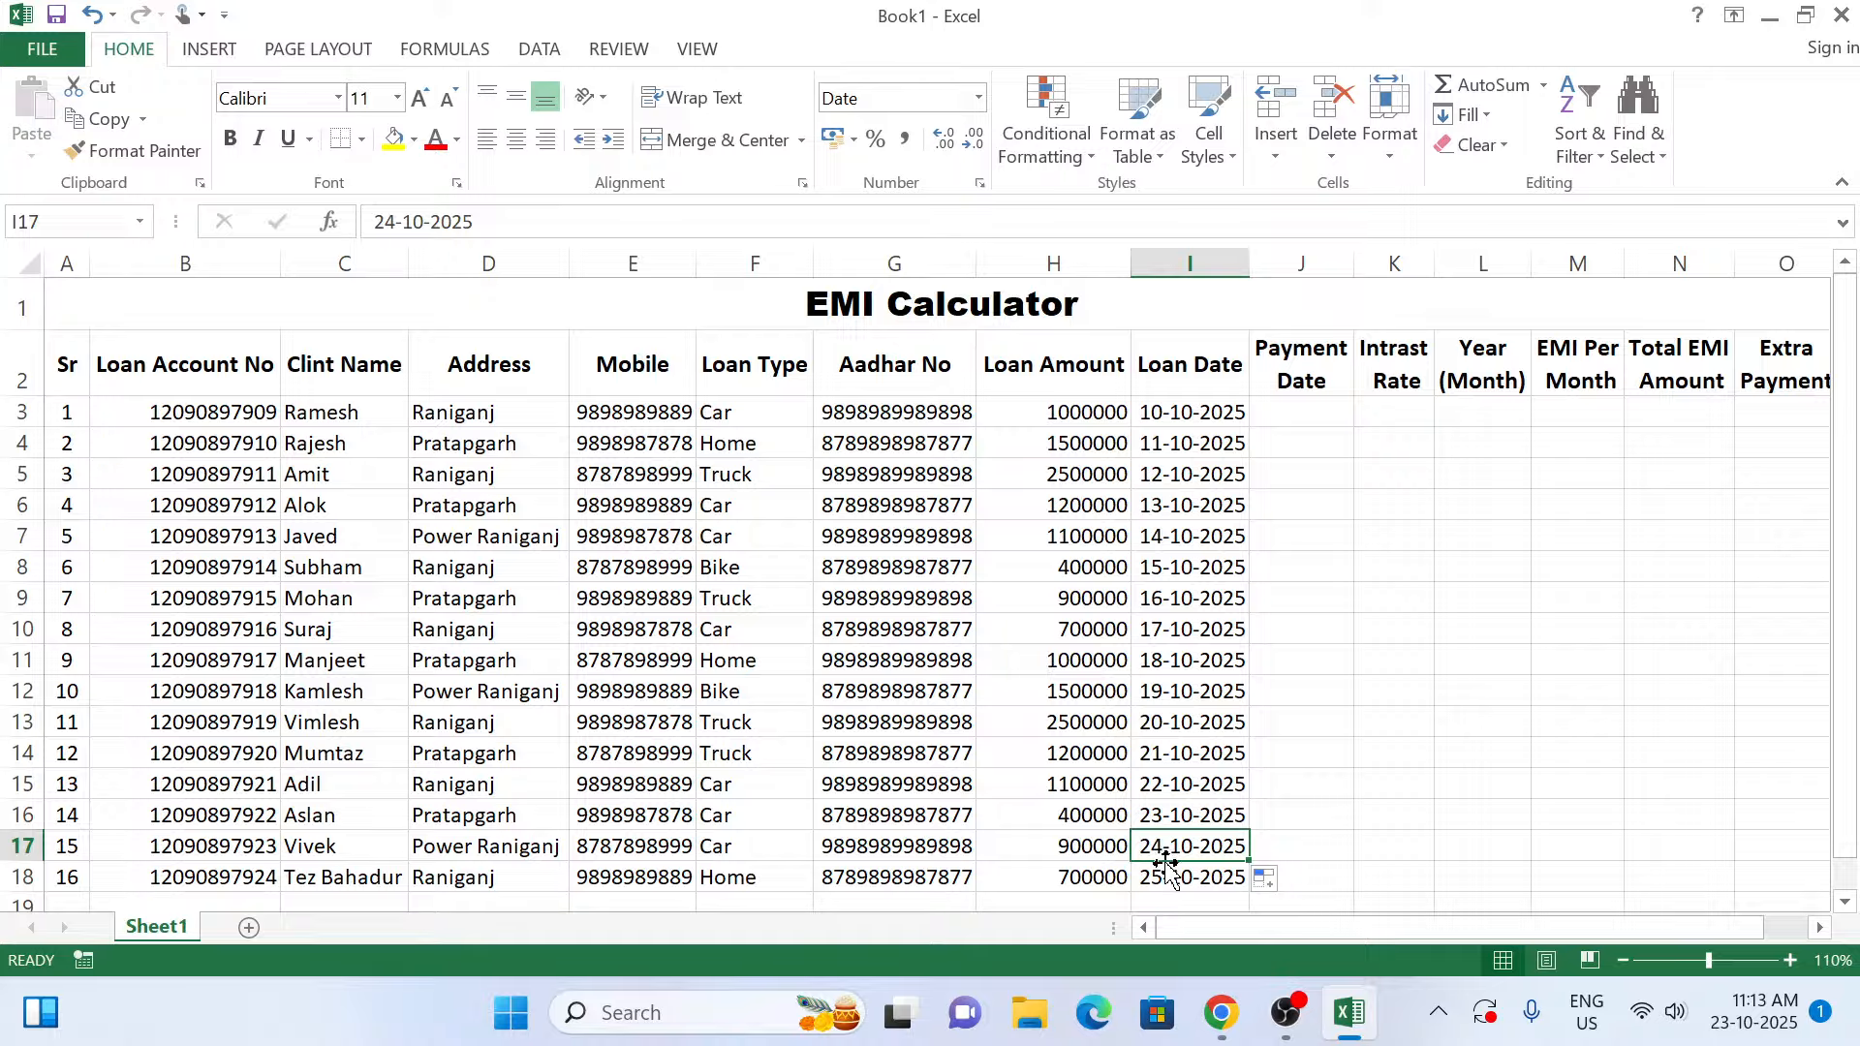
key("ctrl+d")
key("Down")
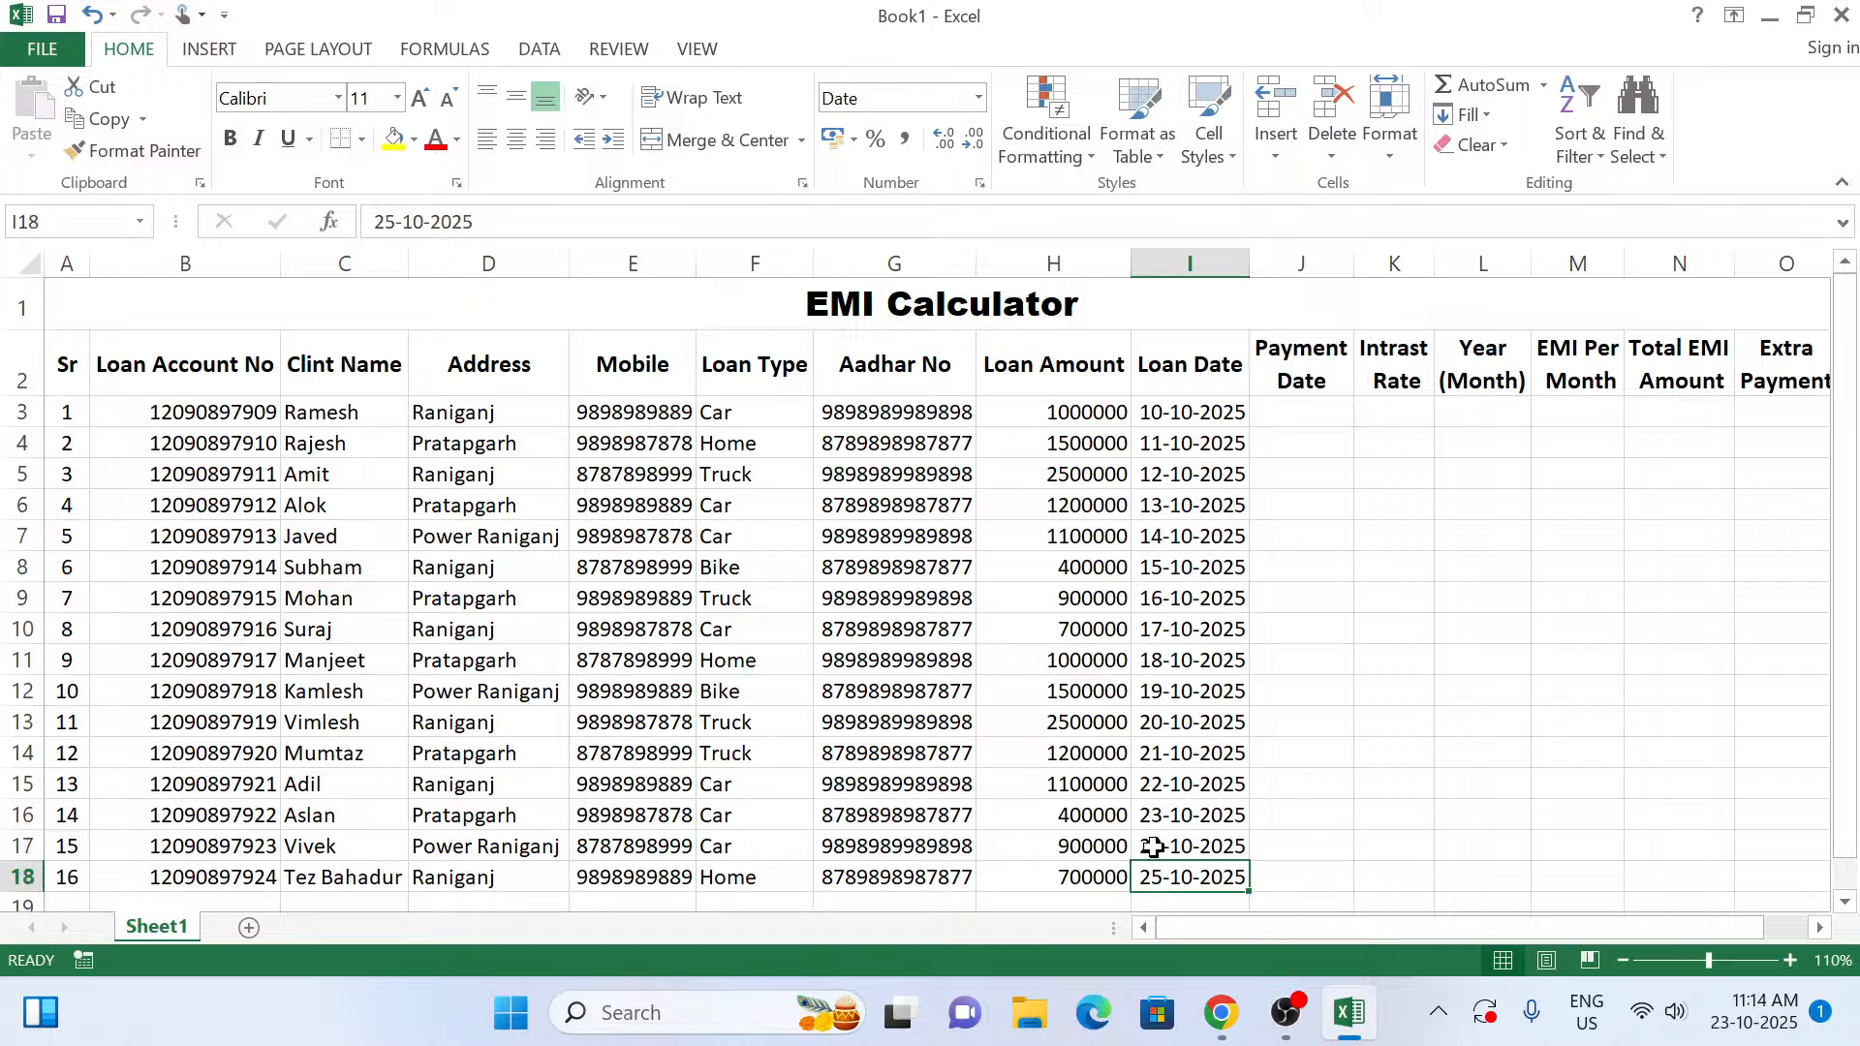
key("ctrl+d")
Enter the payment date 15-11-2025 in cell J3.
left_click(1314, 403)
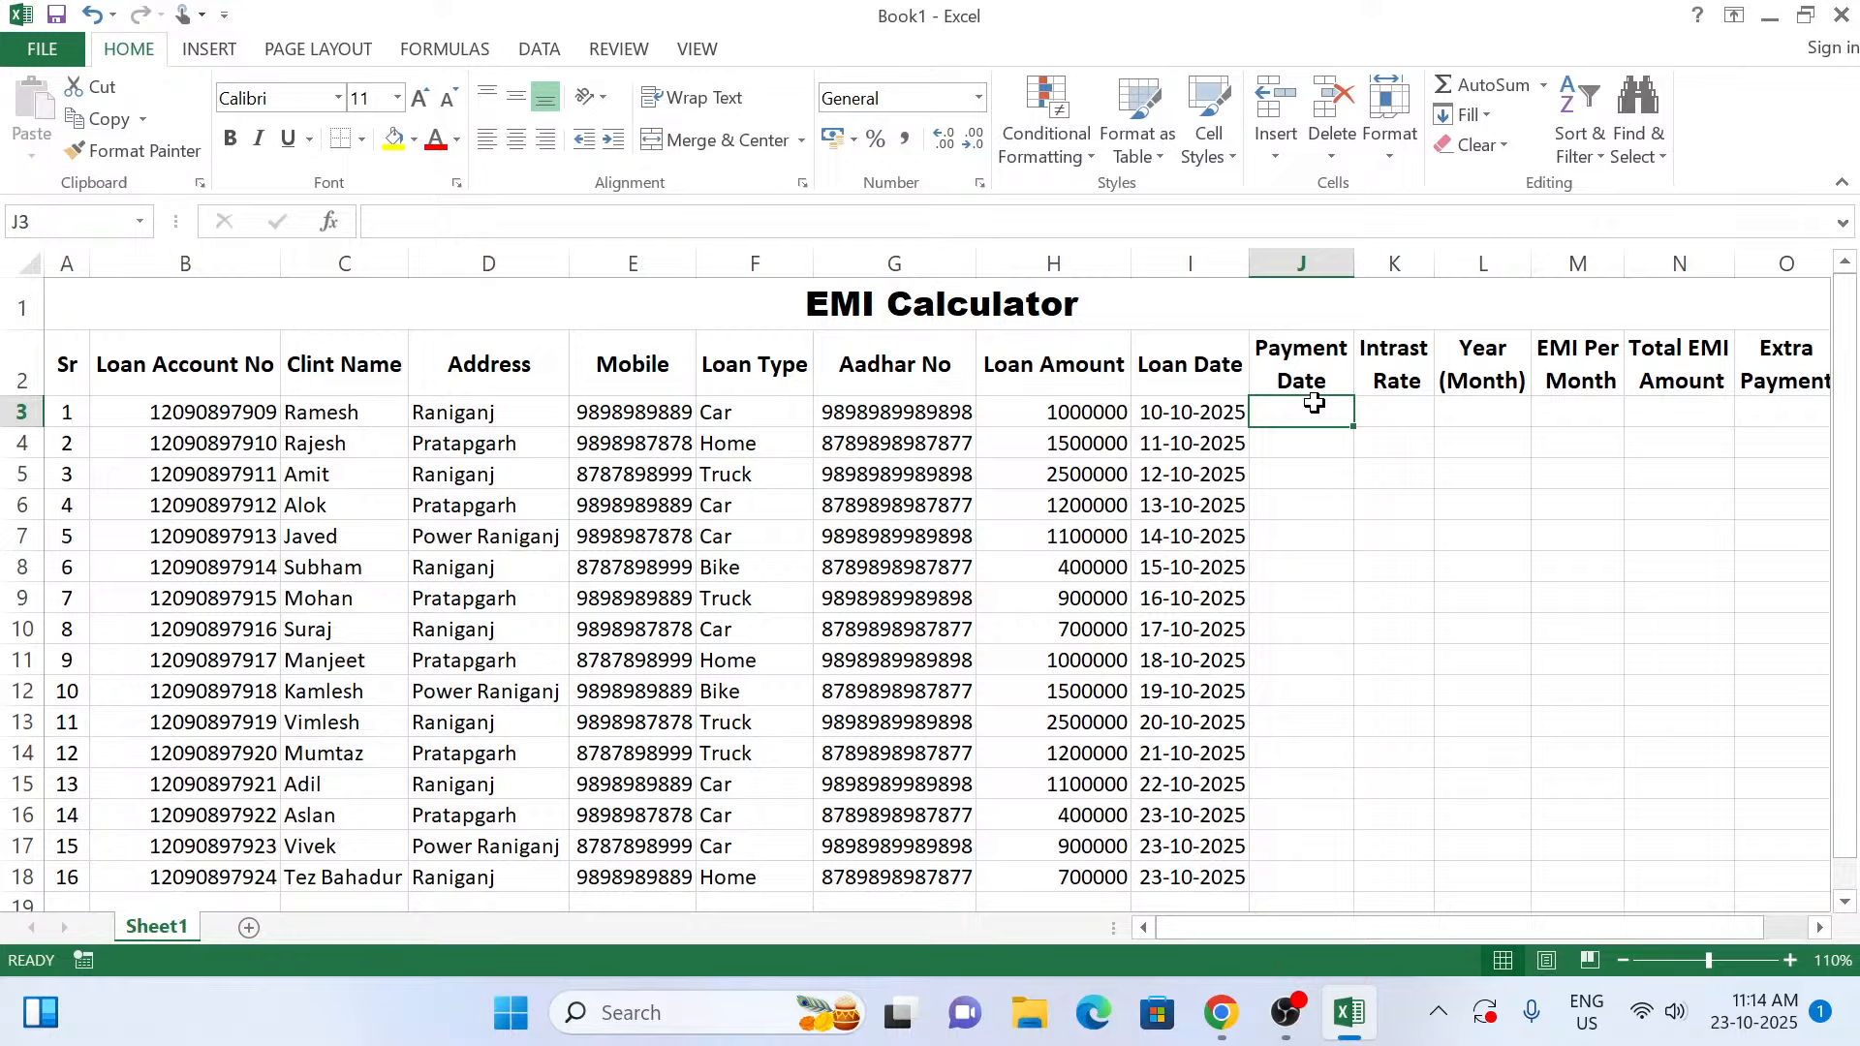
type("1")
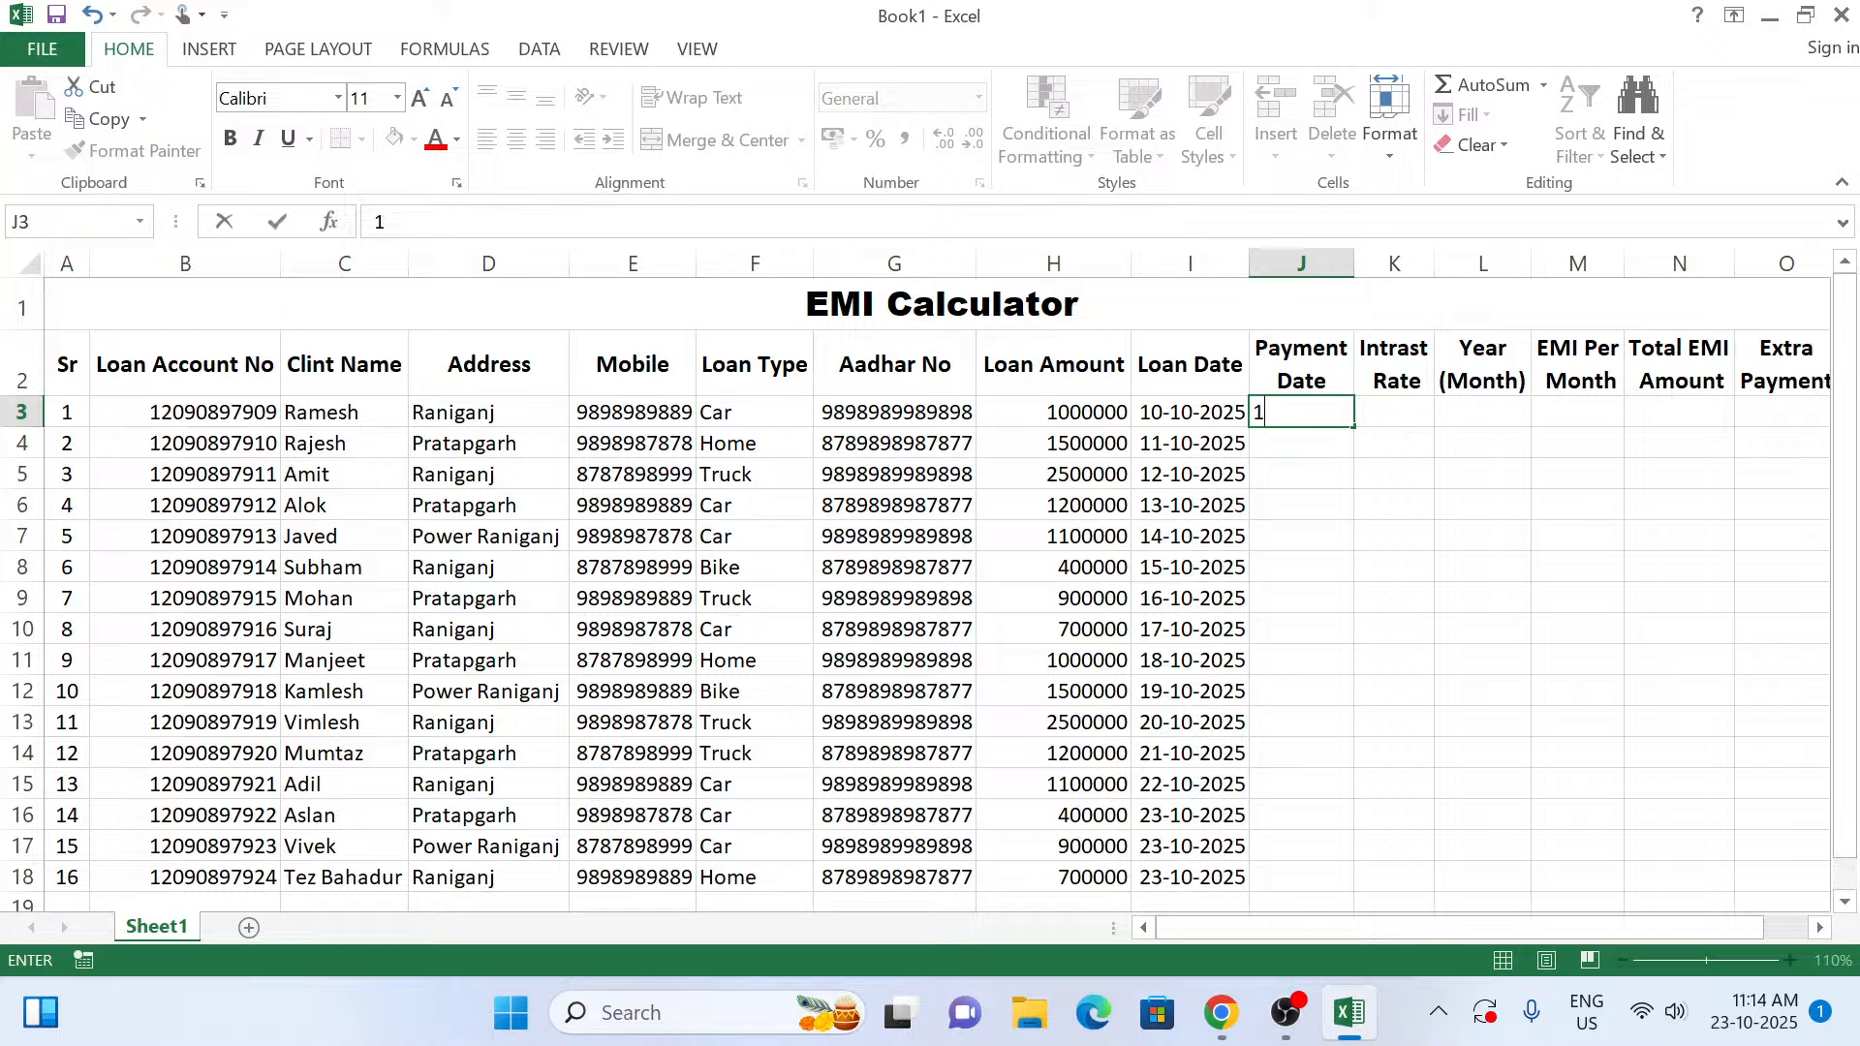
type("5")
type("-")
type("10")
type("-")
type("2")
key("BackSpace")
key("BackSpace")
key("BackSpace")
type("1-2025")
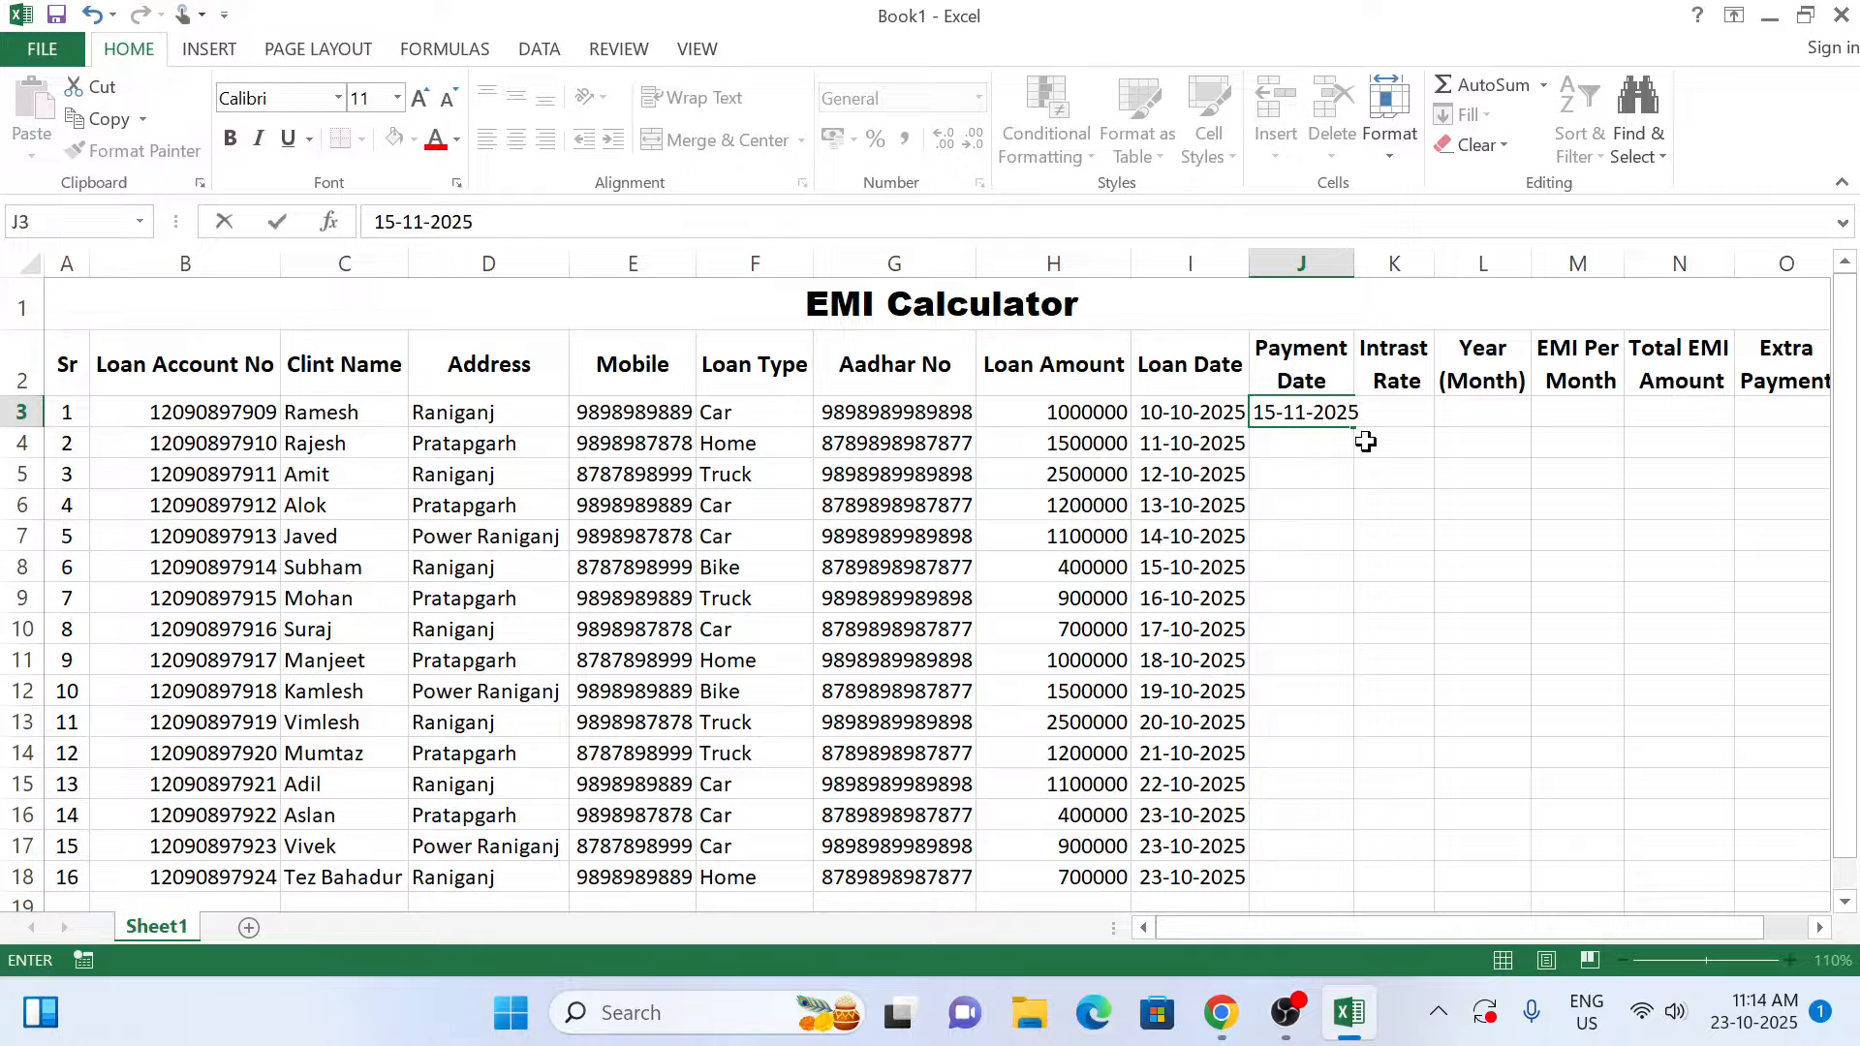
Fill the payment date from J3 down to J18 as copied cells, so every row has the same date.
left_click_drag(1332, 446, 1354, 884)
left_click(1326, 408)
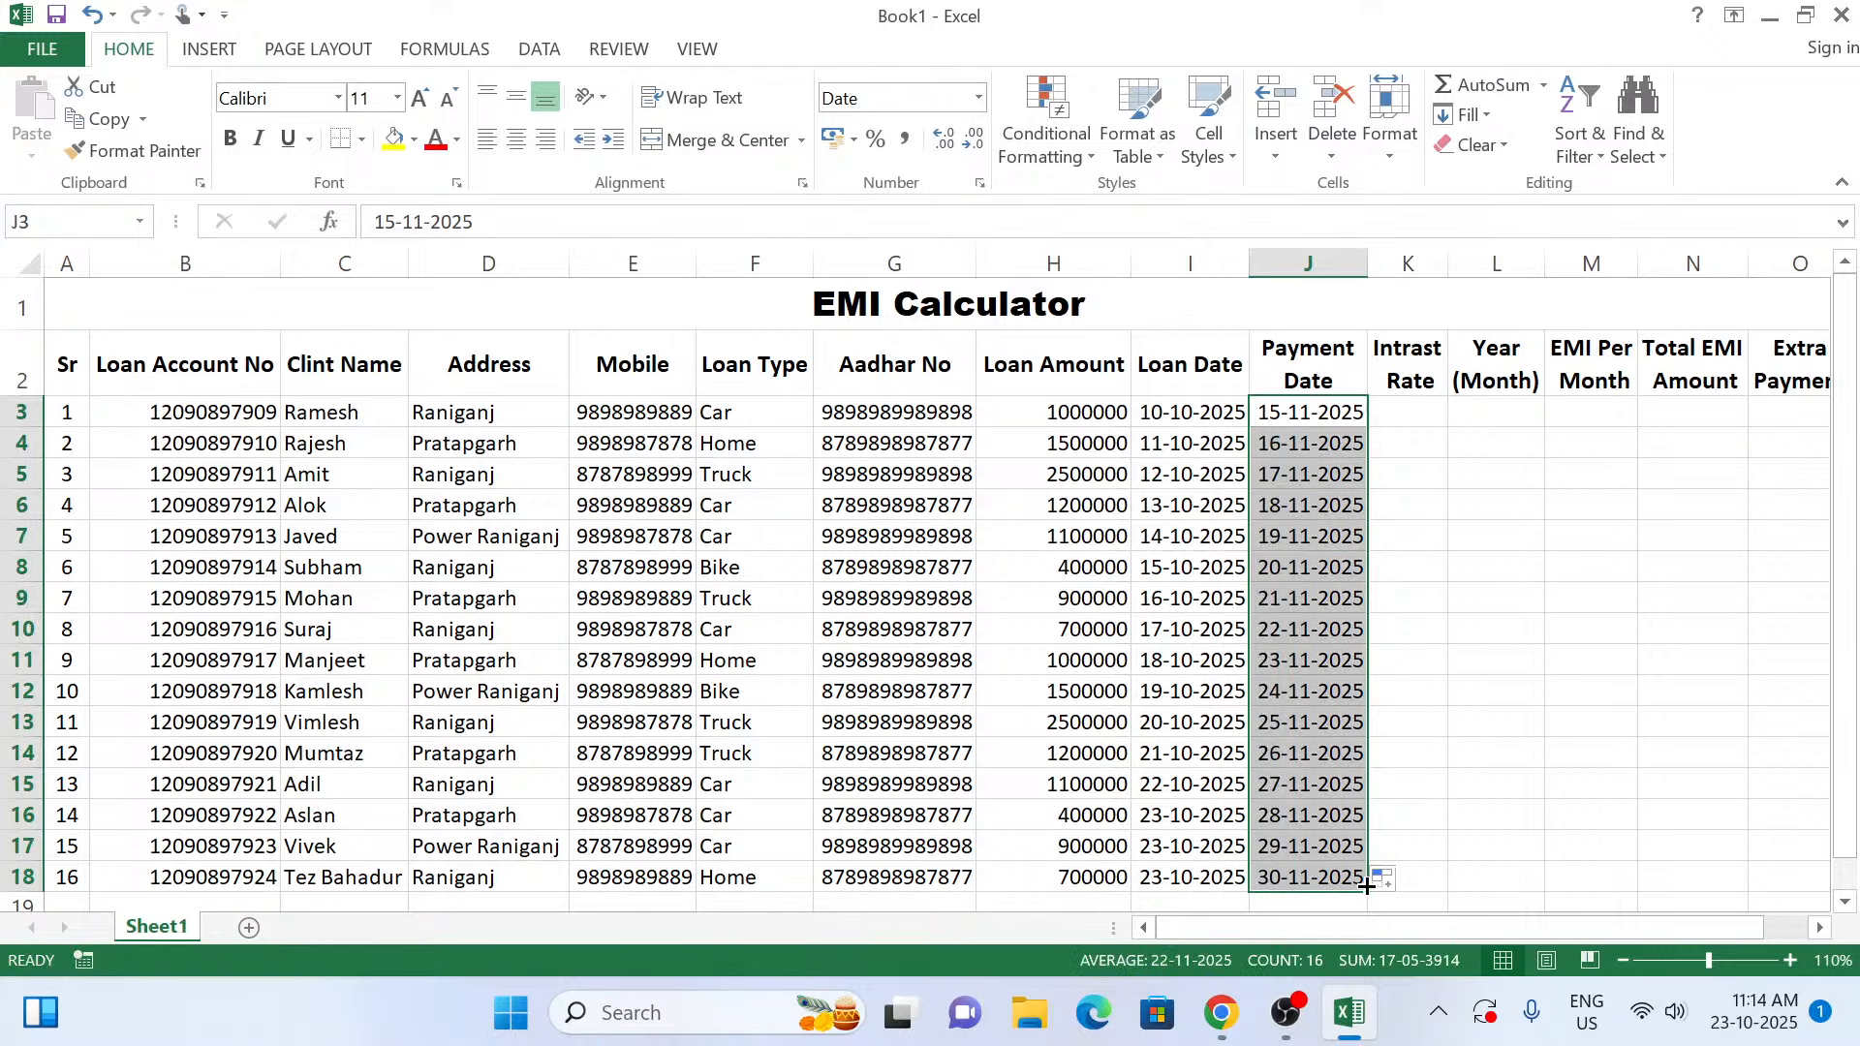
left_click(1385, 878)
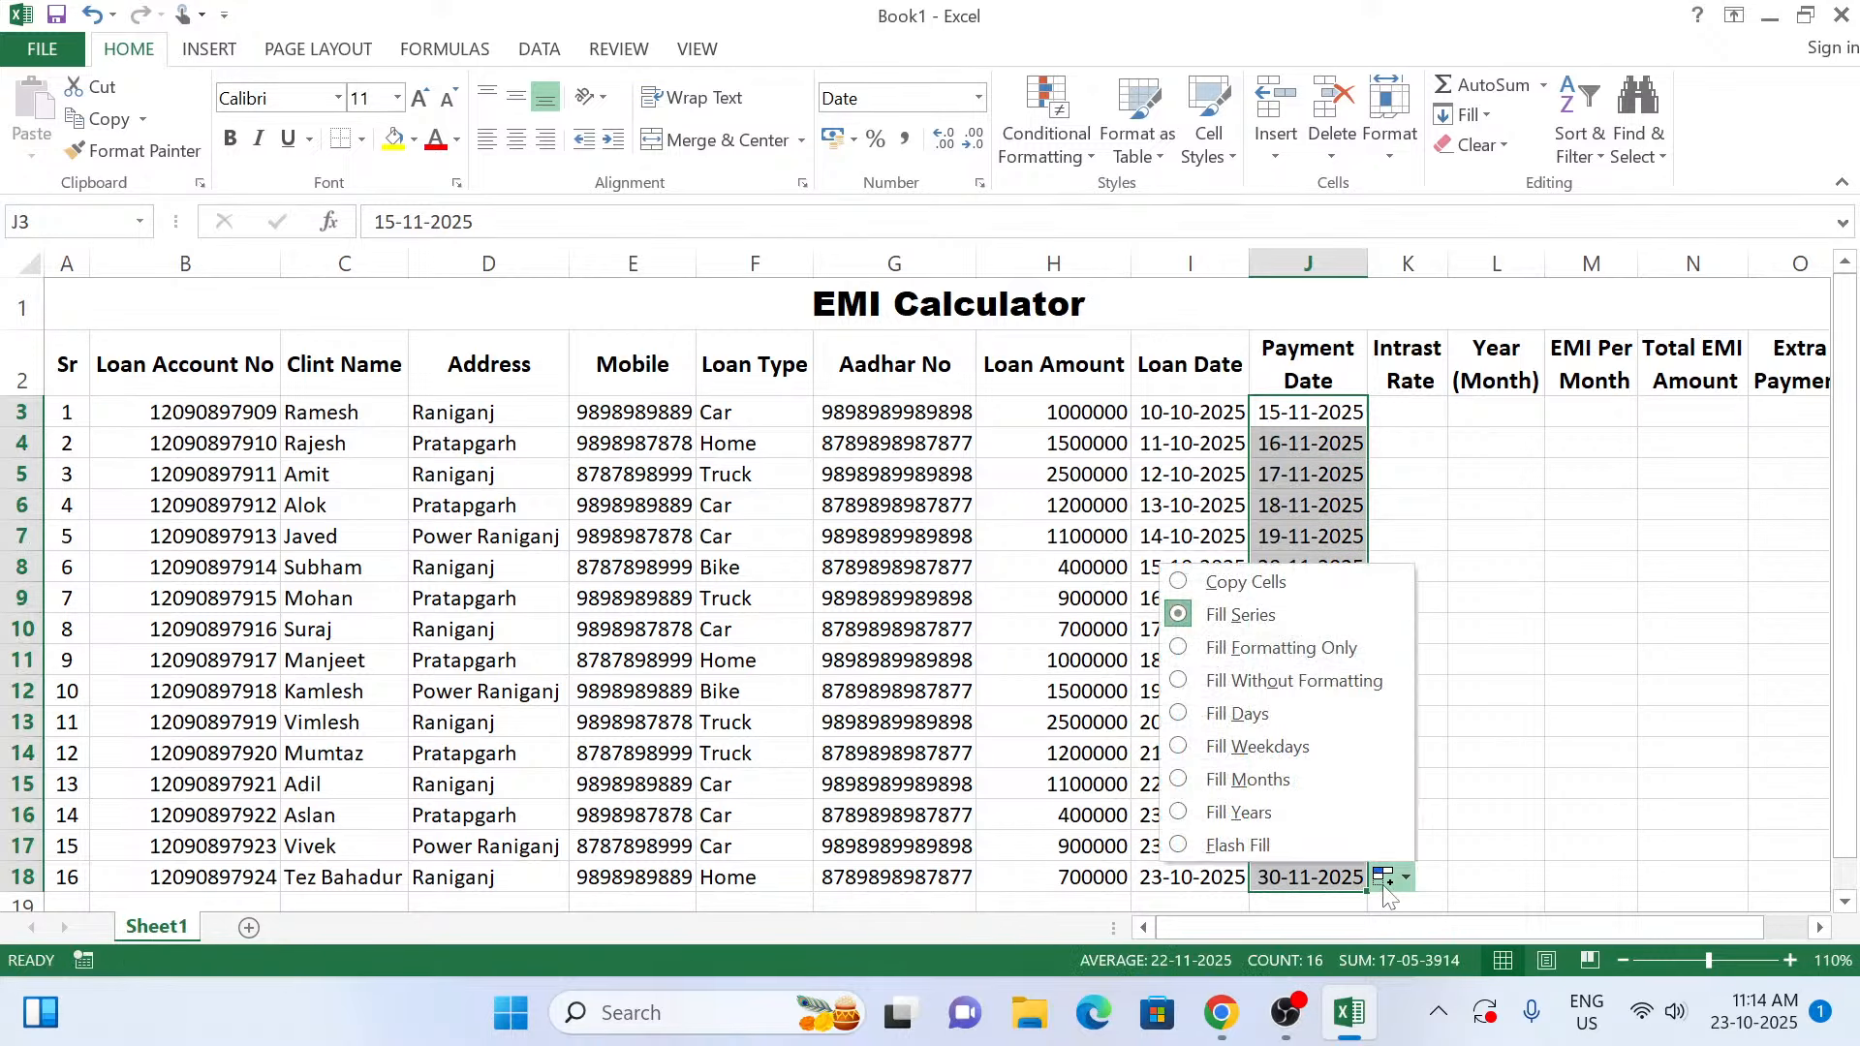
left_click(1247, 579)
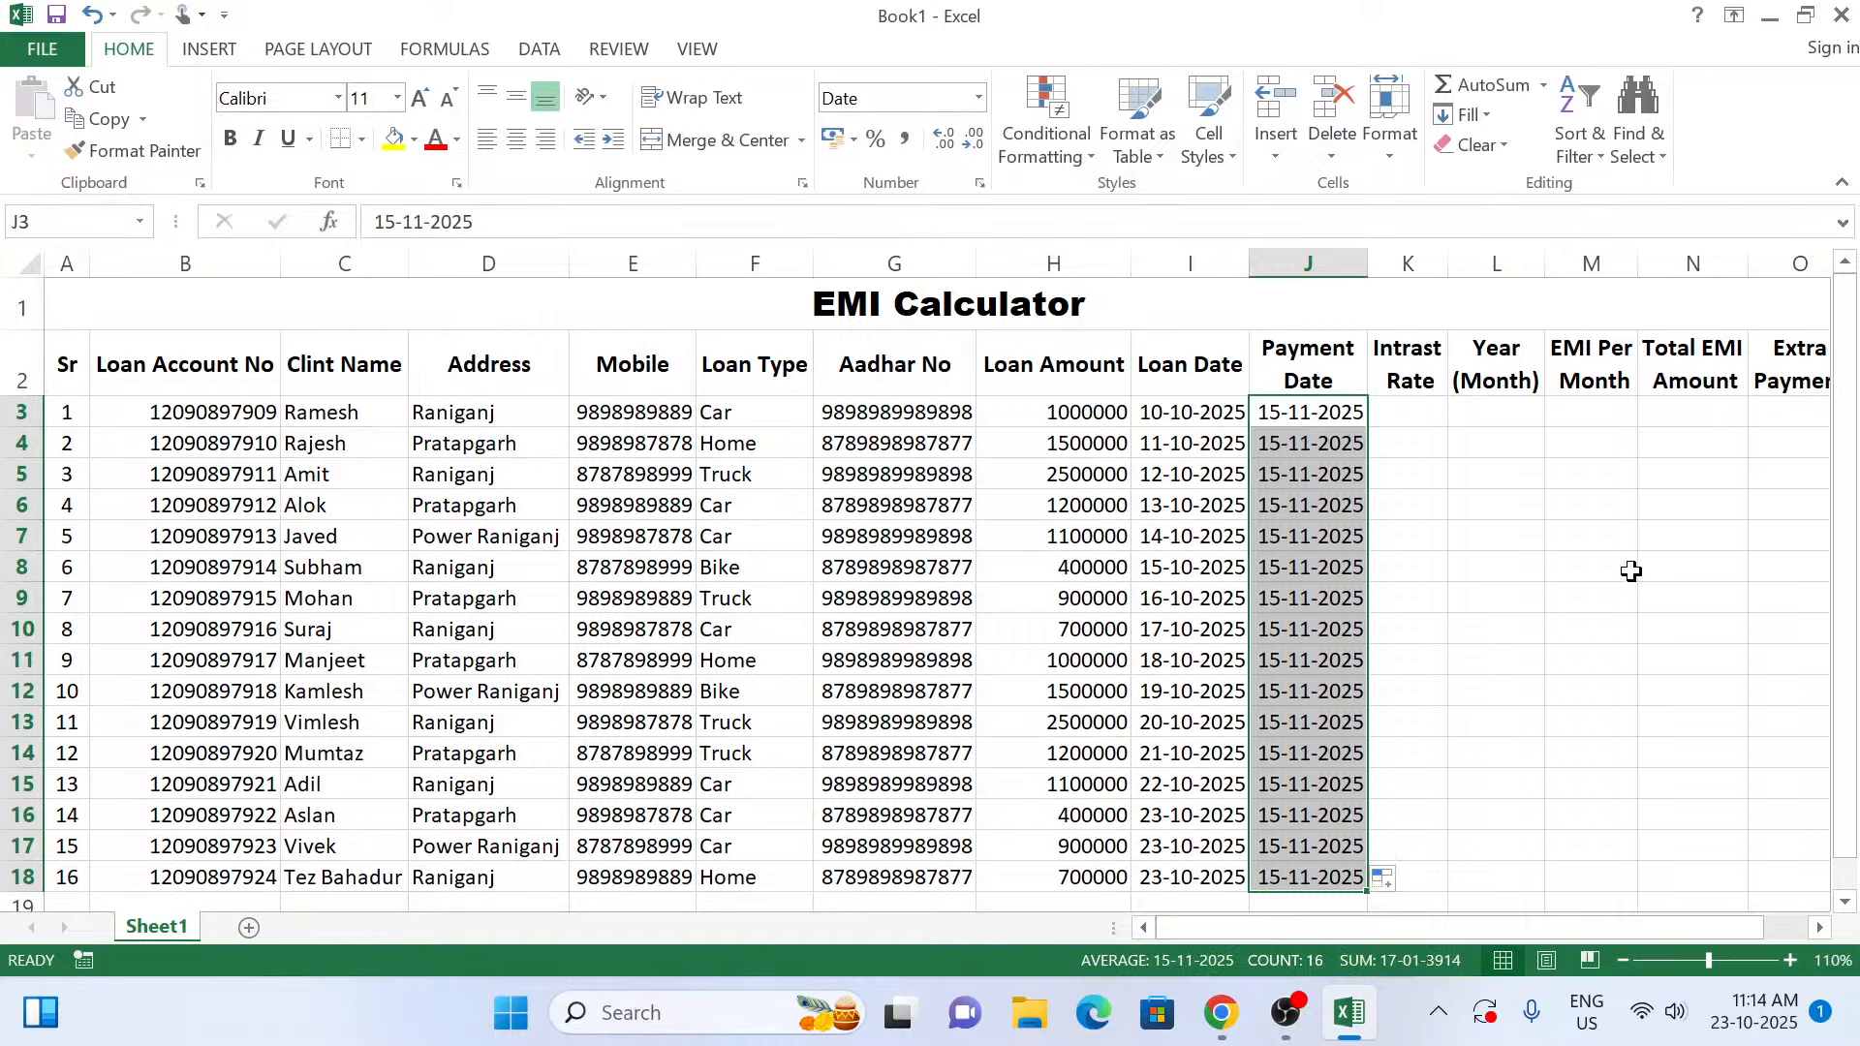
left_click(1410, 415)
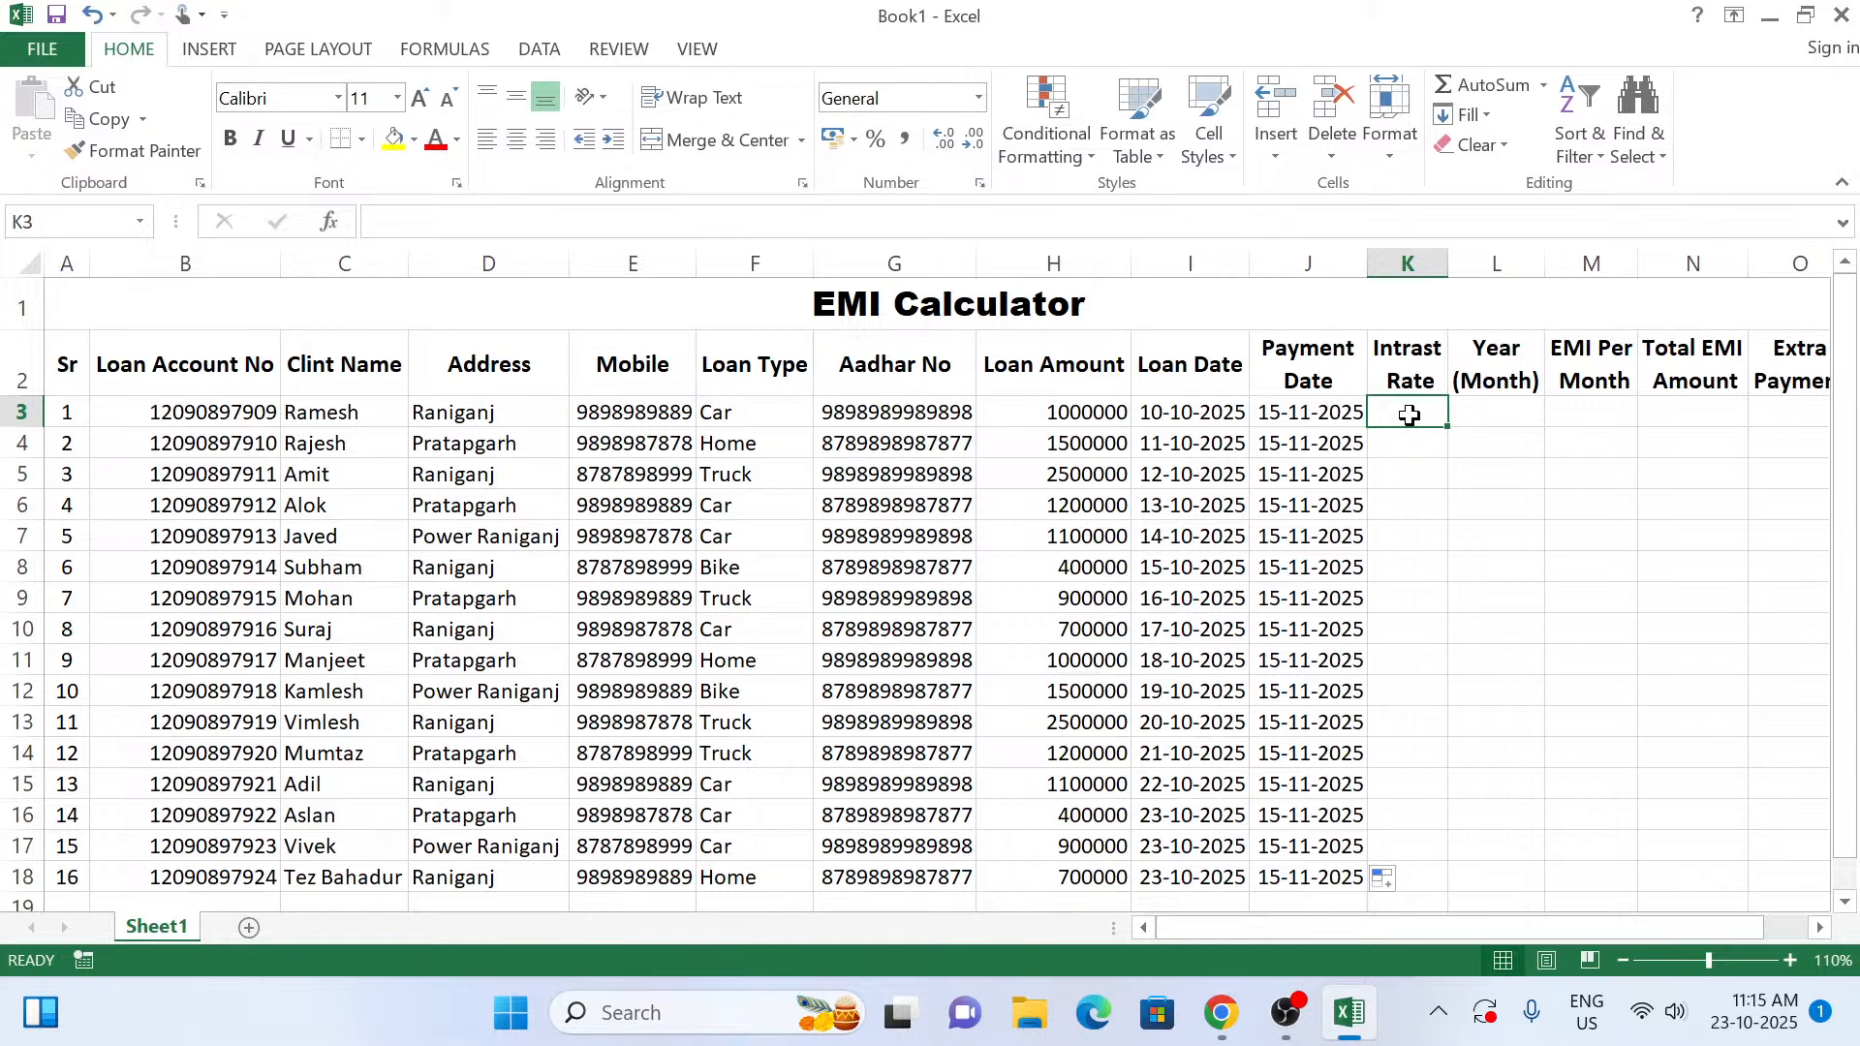
left_click(1822, 928)
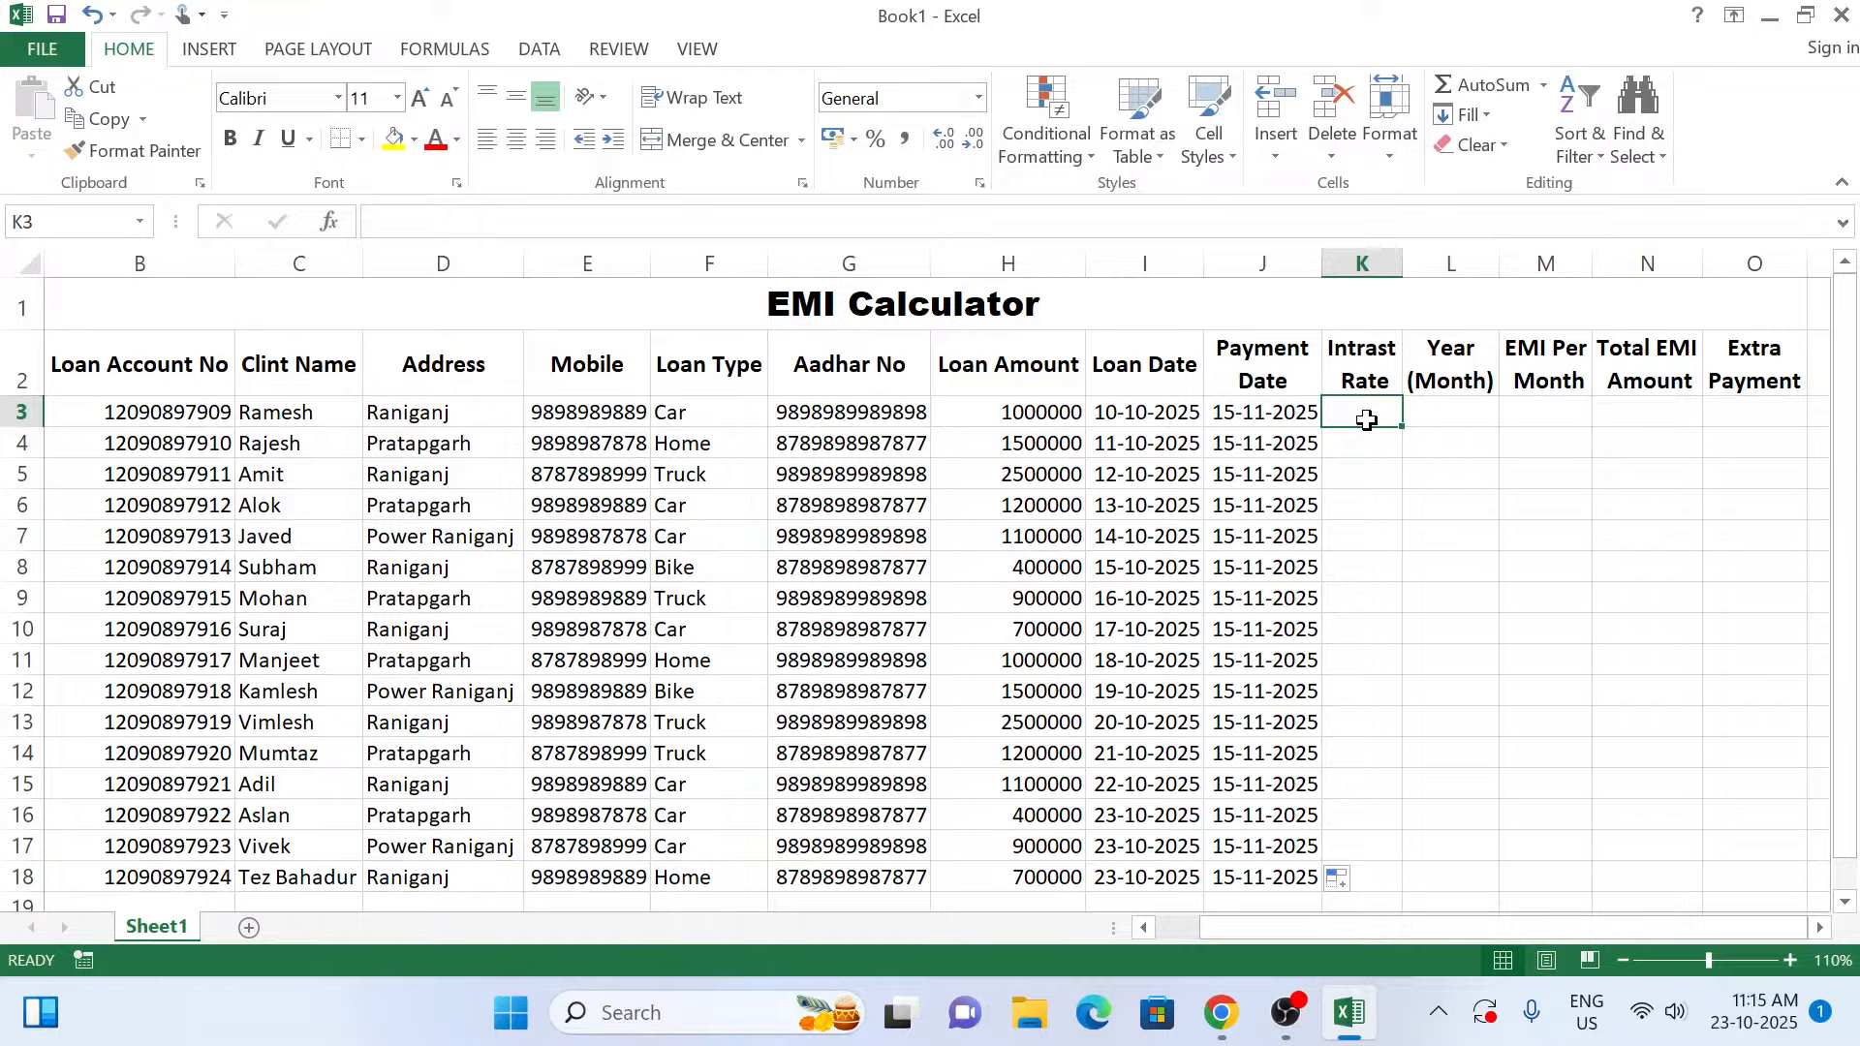
left_click(1450, 410)
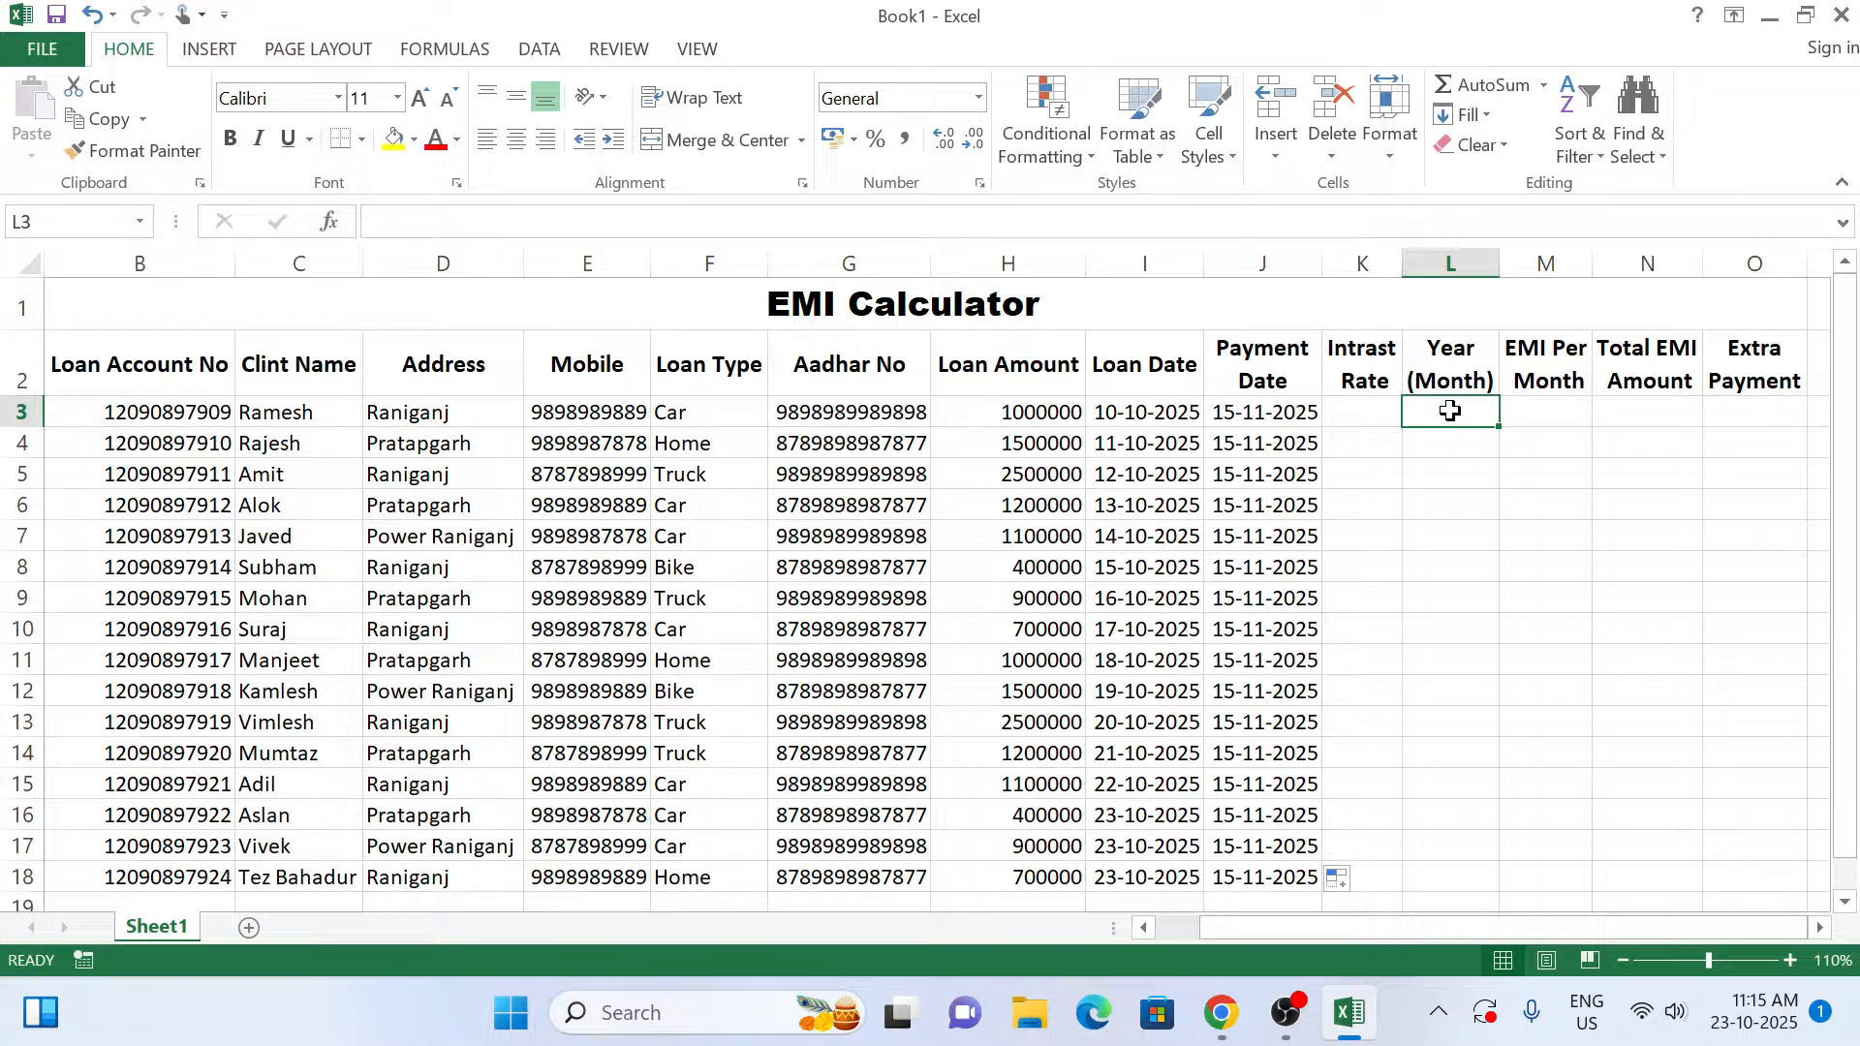
Enter the interest rate 10% in cell K3.
left_click(1355, 414)
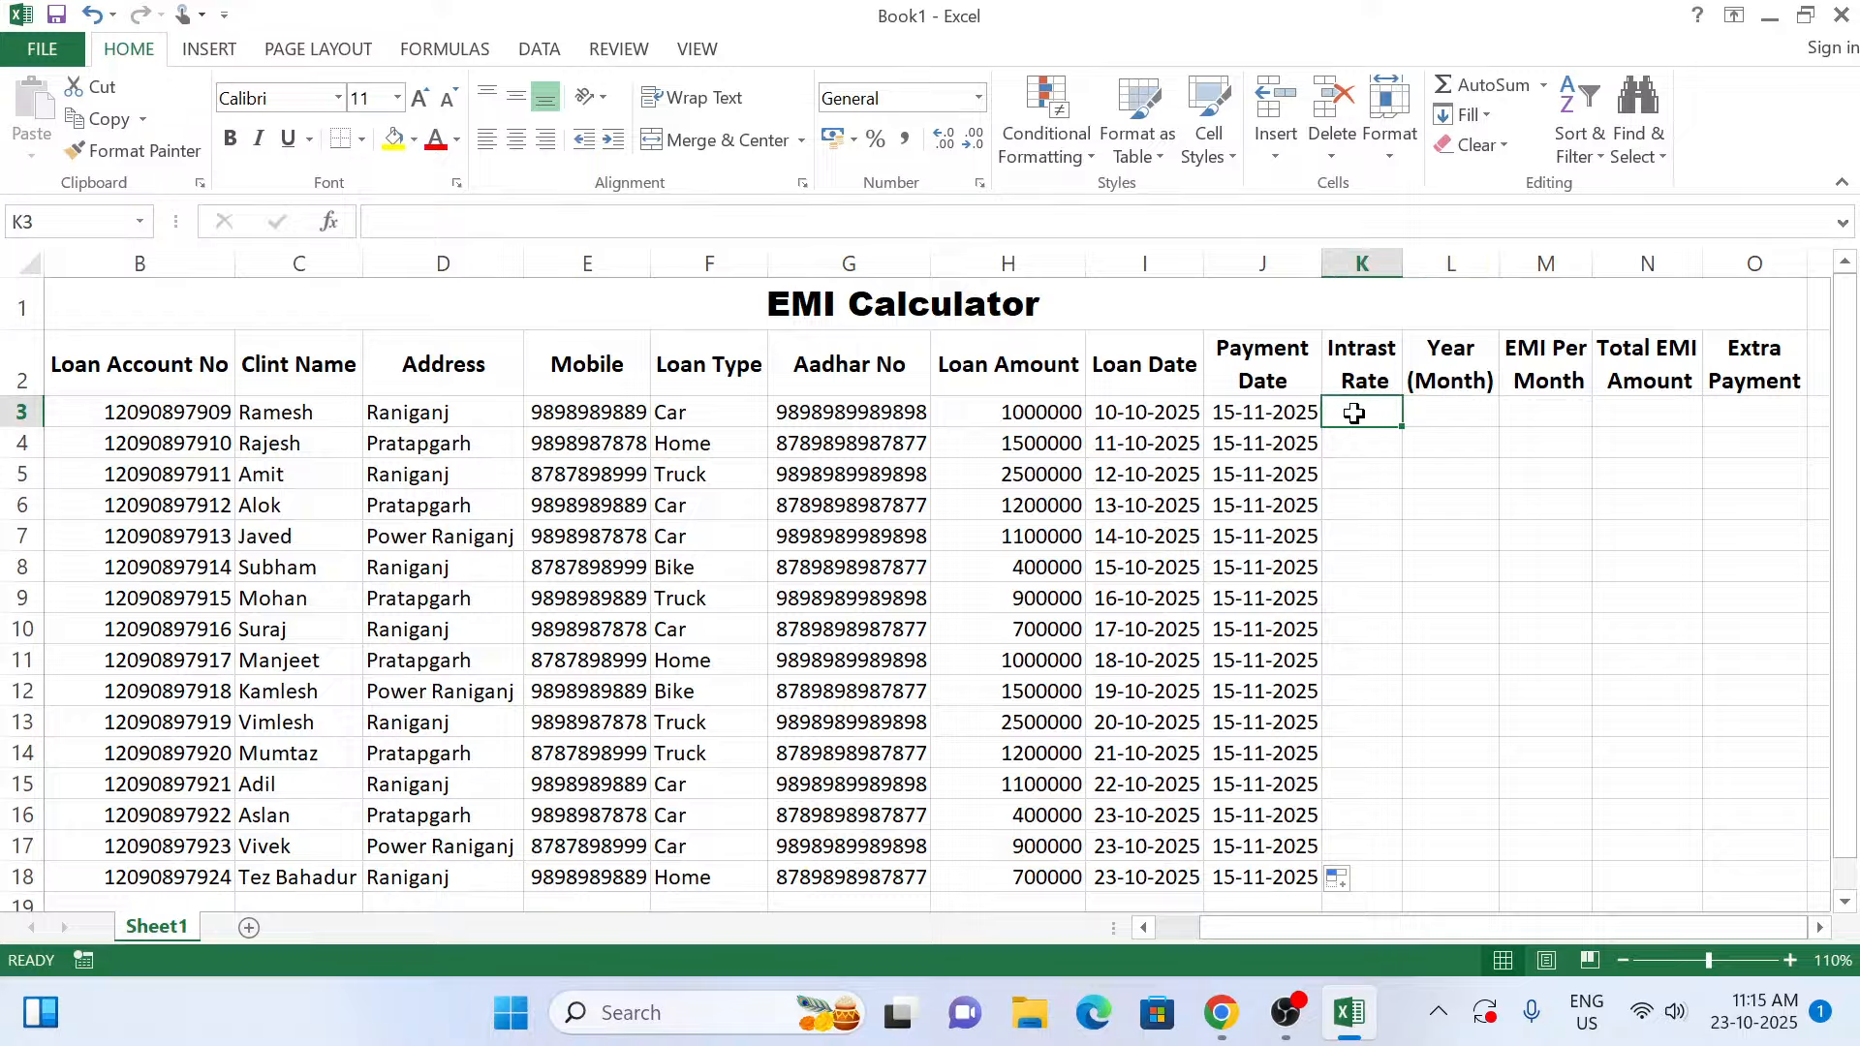
type("1")
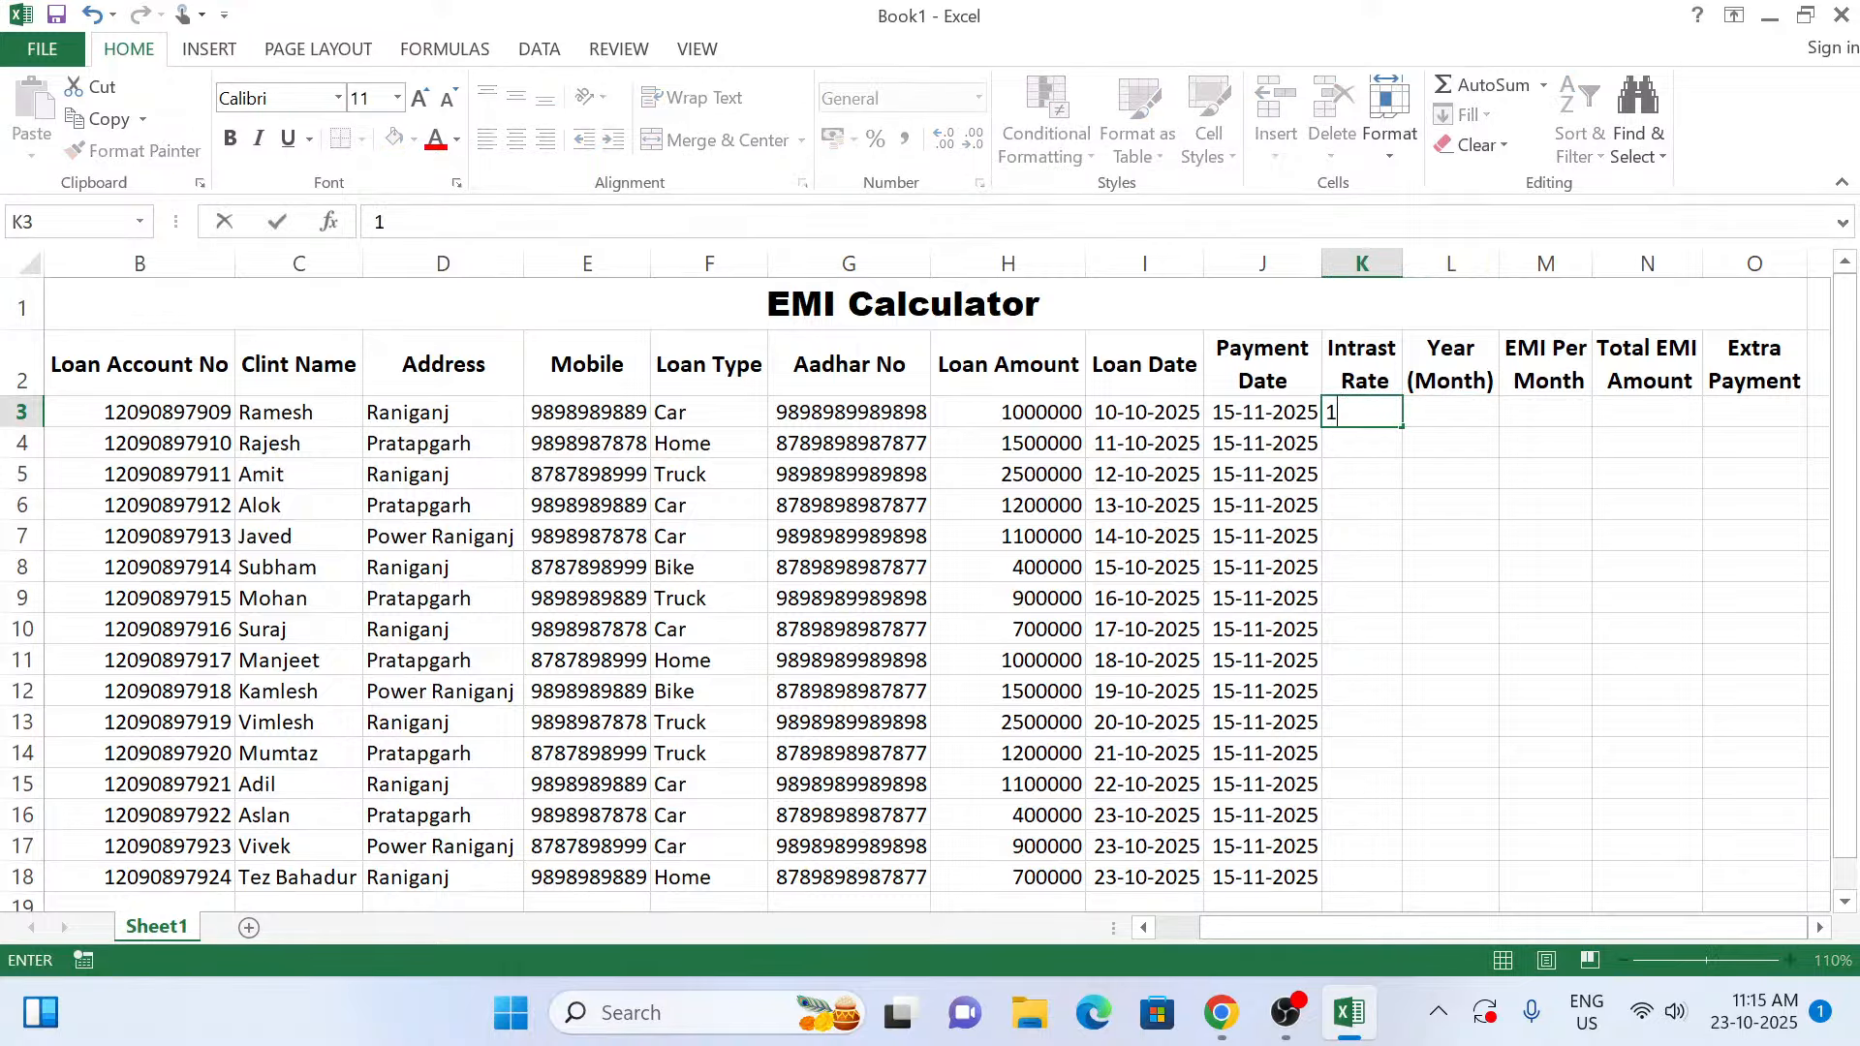
type("0%")
key("Return")
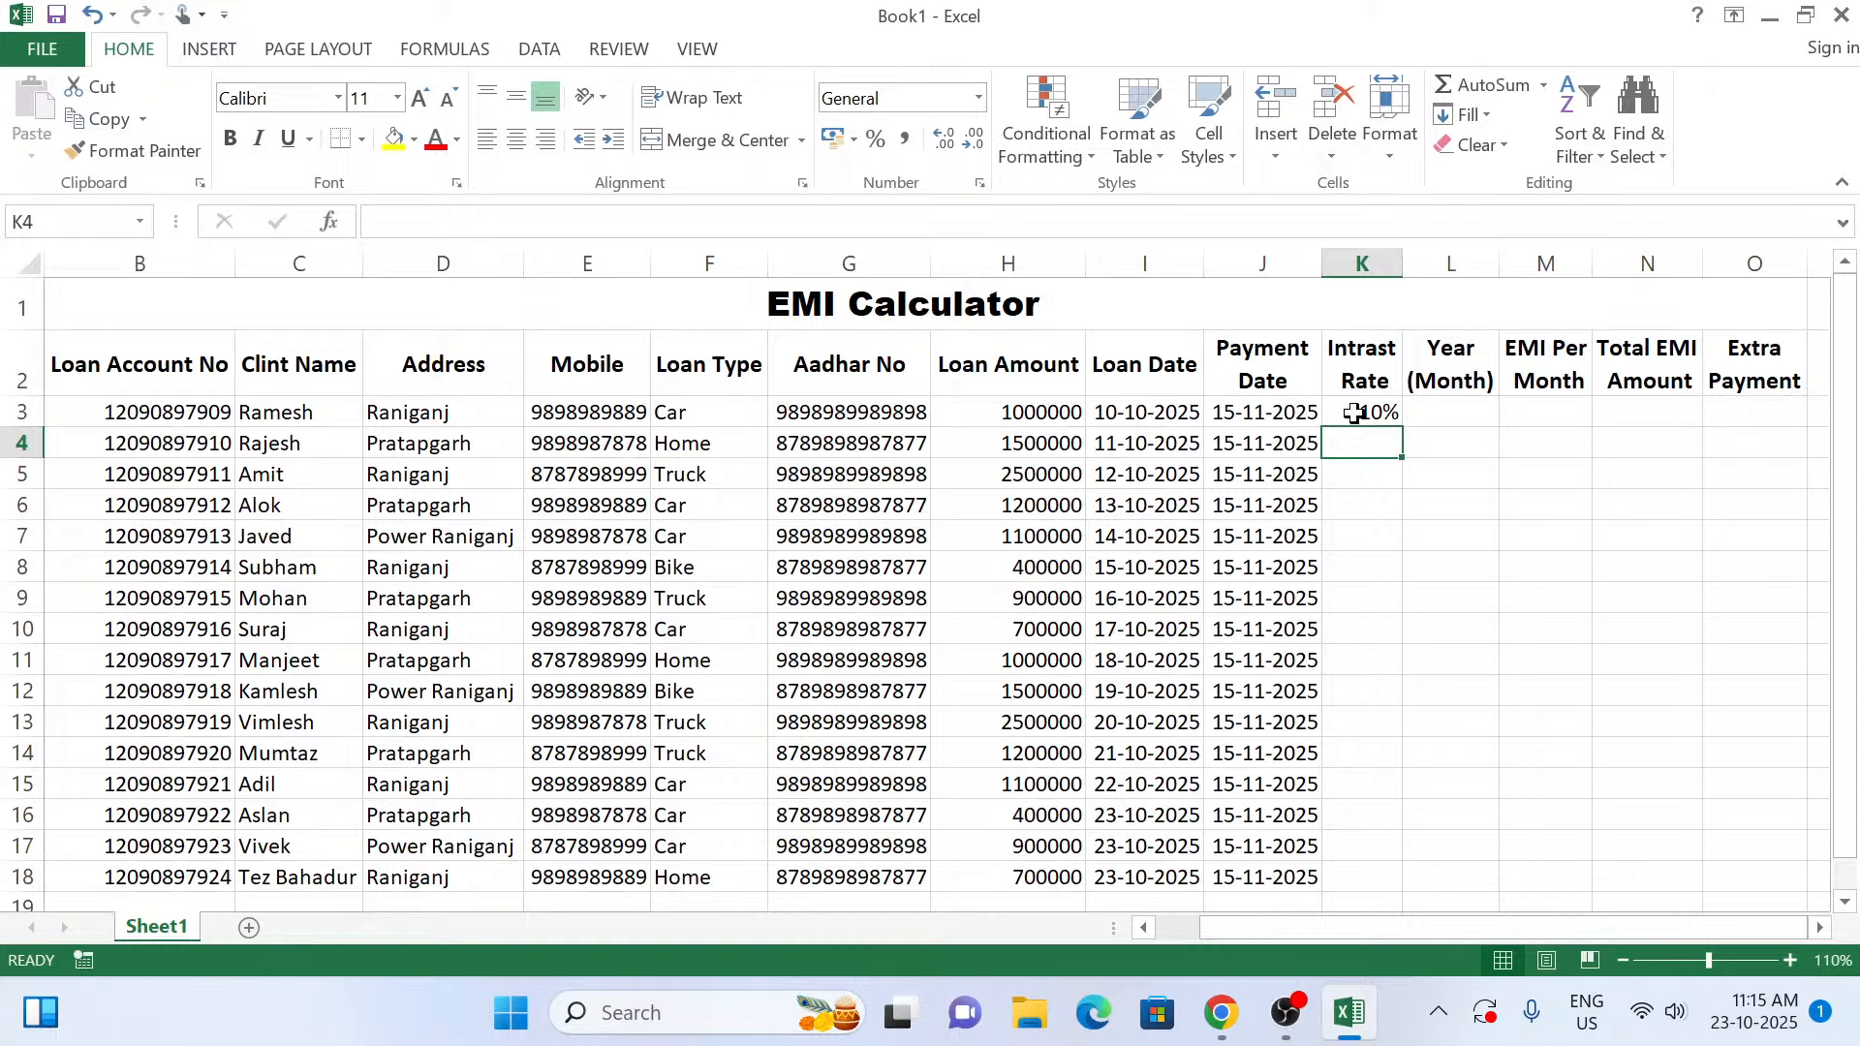
left_click(1354, 413)
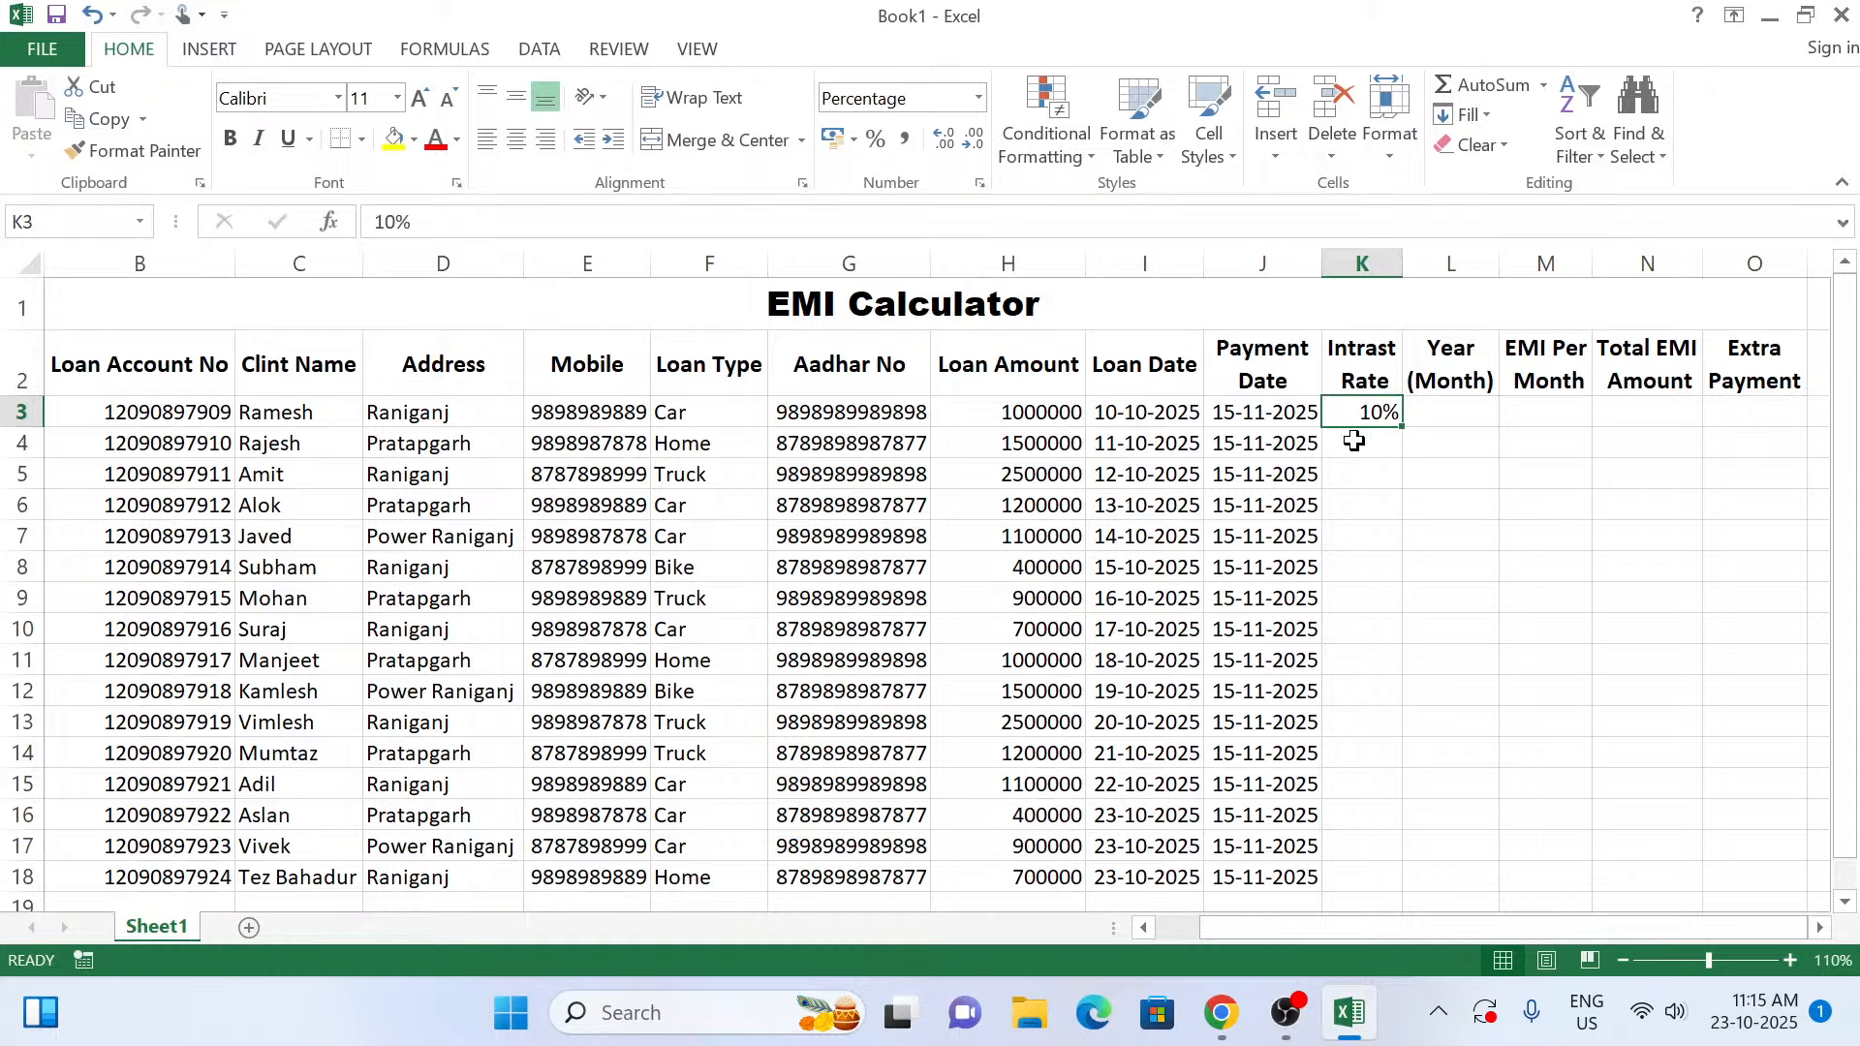
left_click(1353, 441)
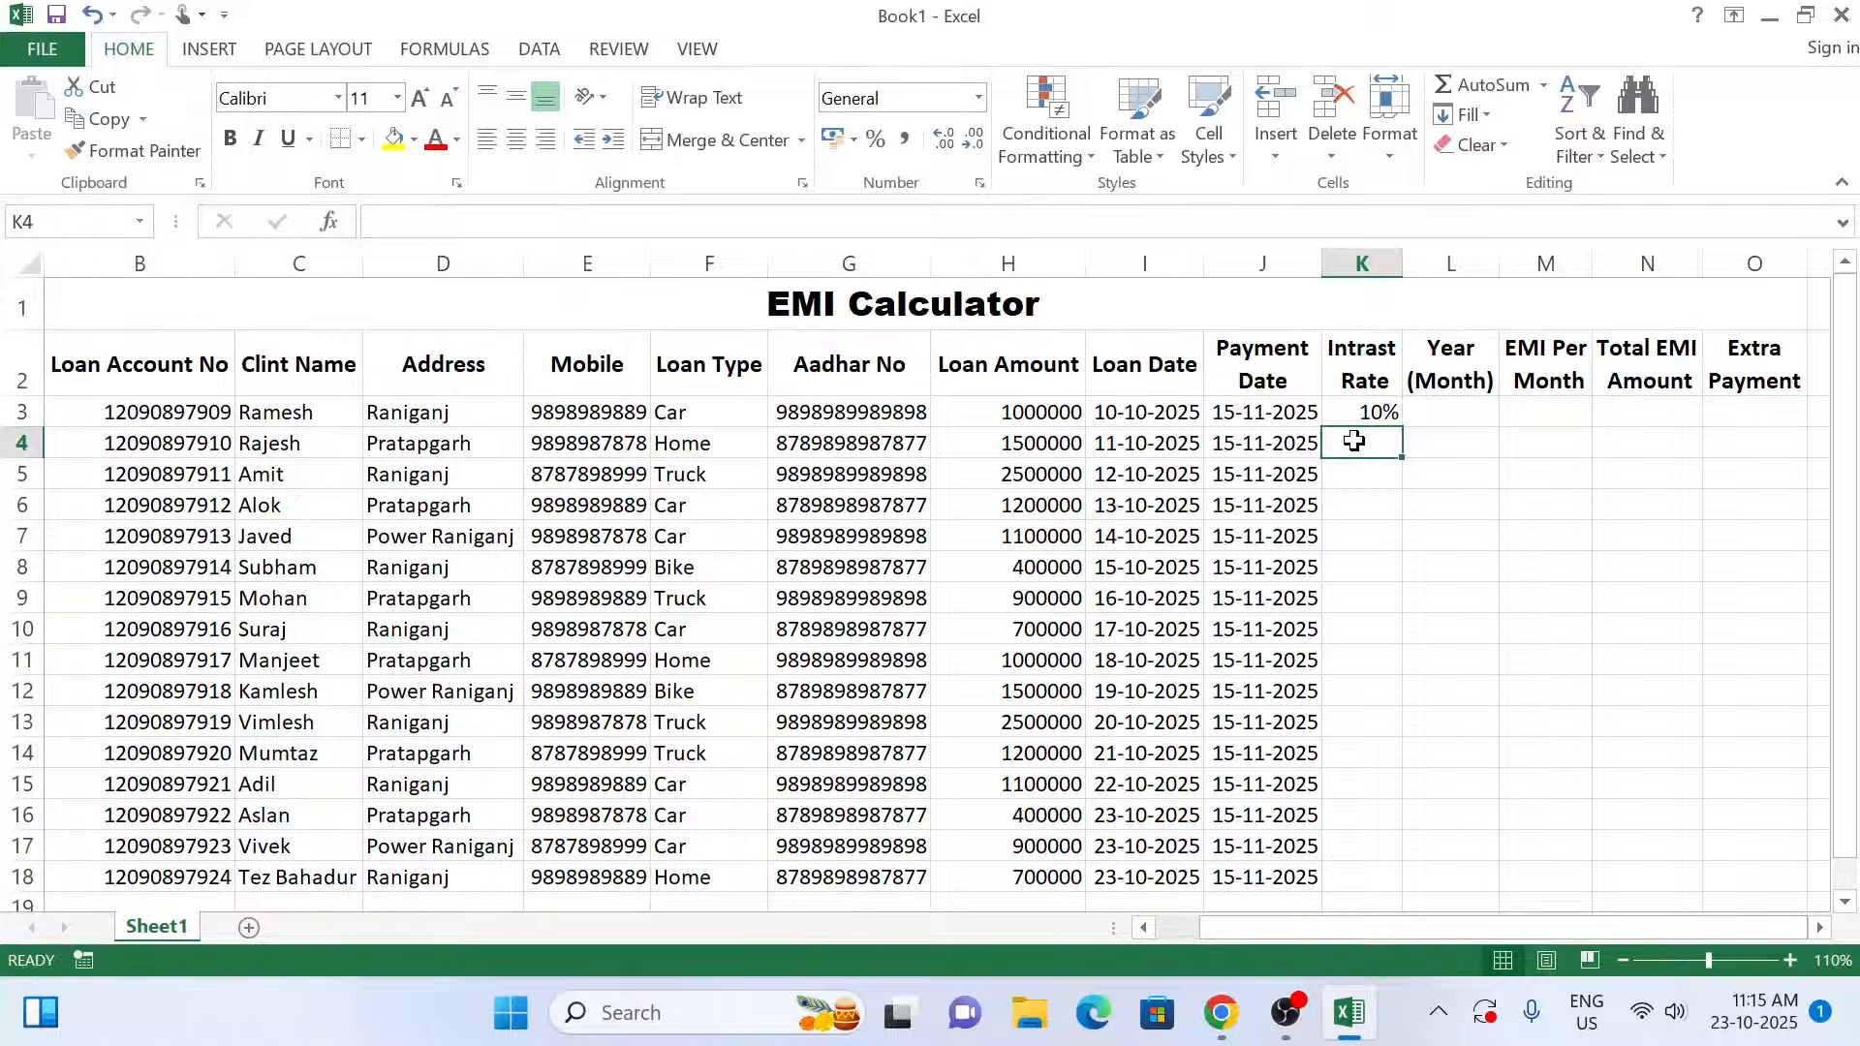
left_click(1361, 412)
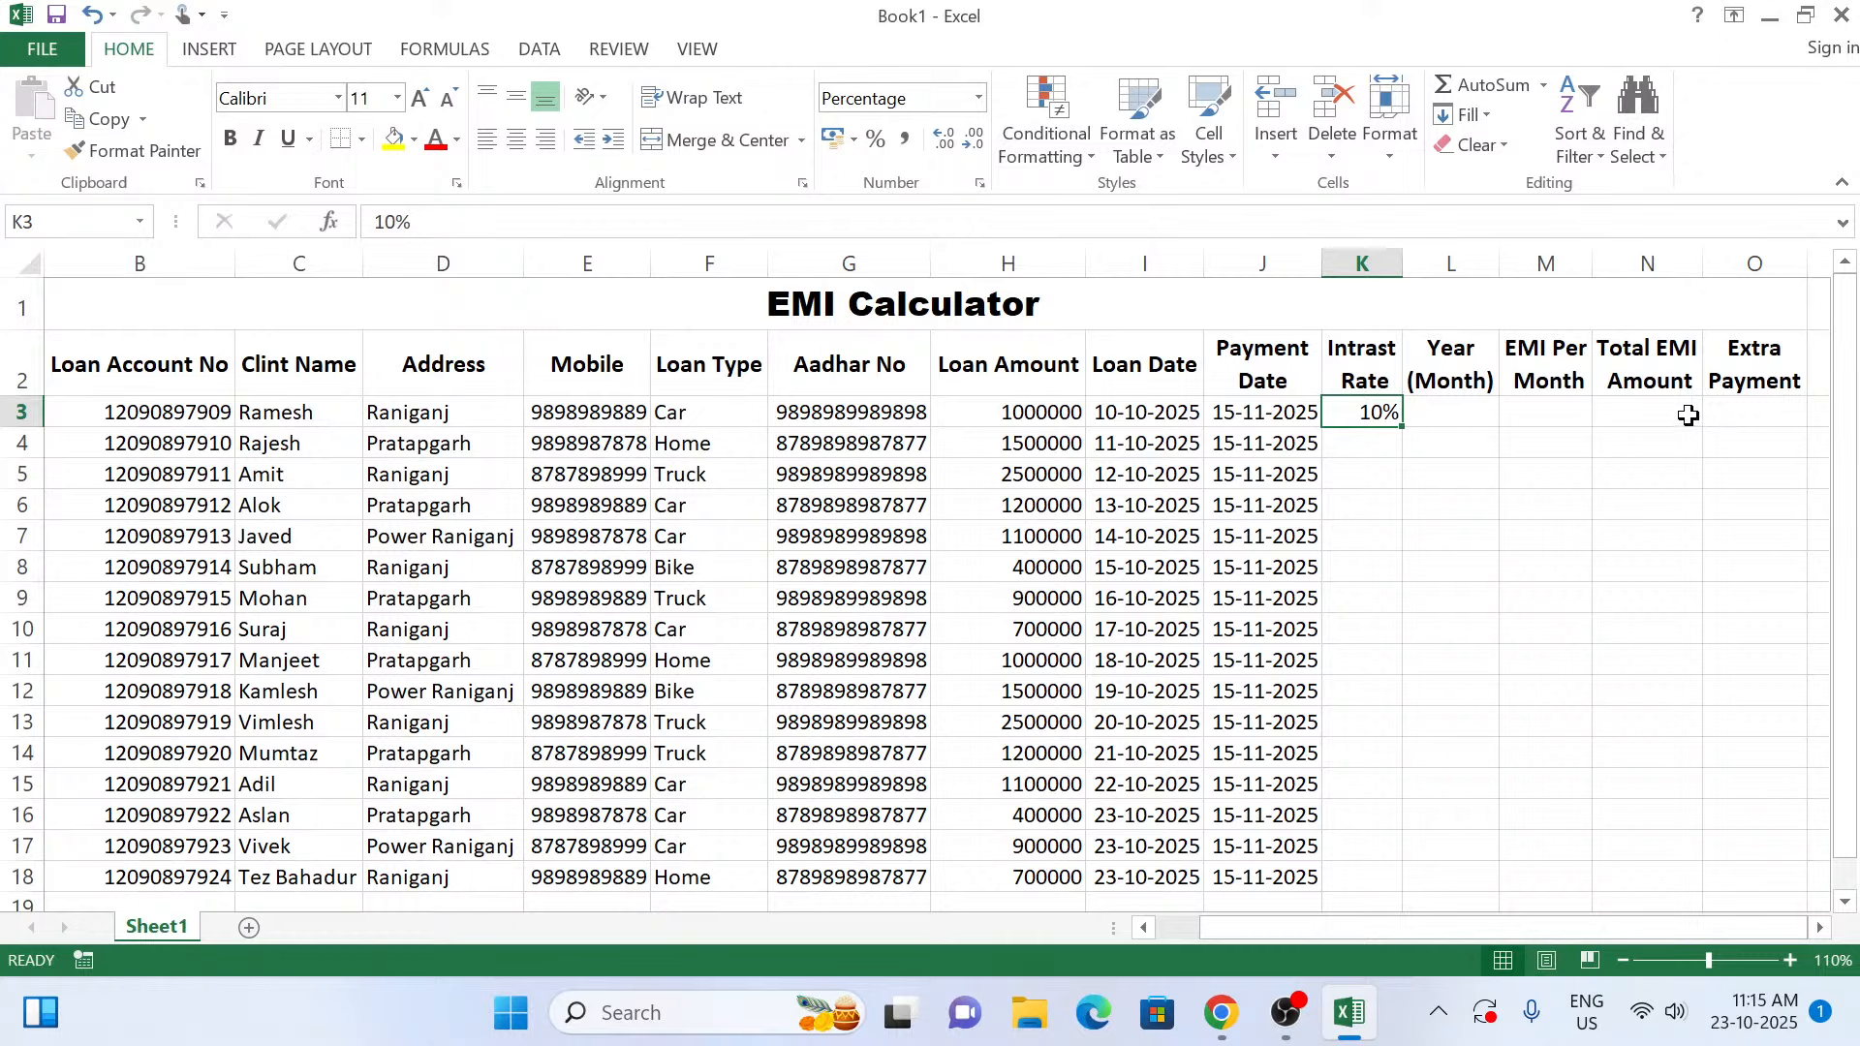
Enter the interest rates 12%, 15% and 13% in cells K4, K5 and K6.
left_click(1366, 437)
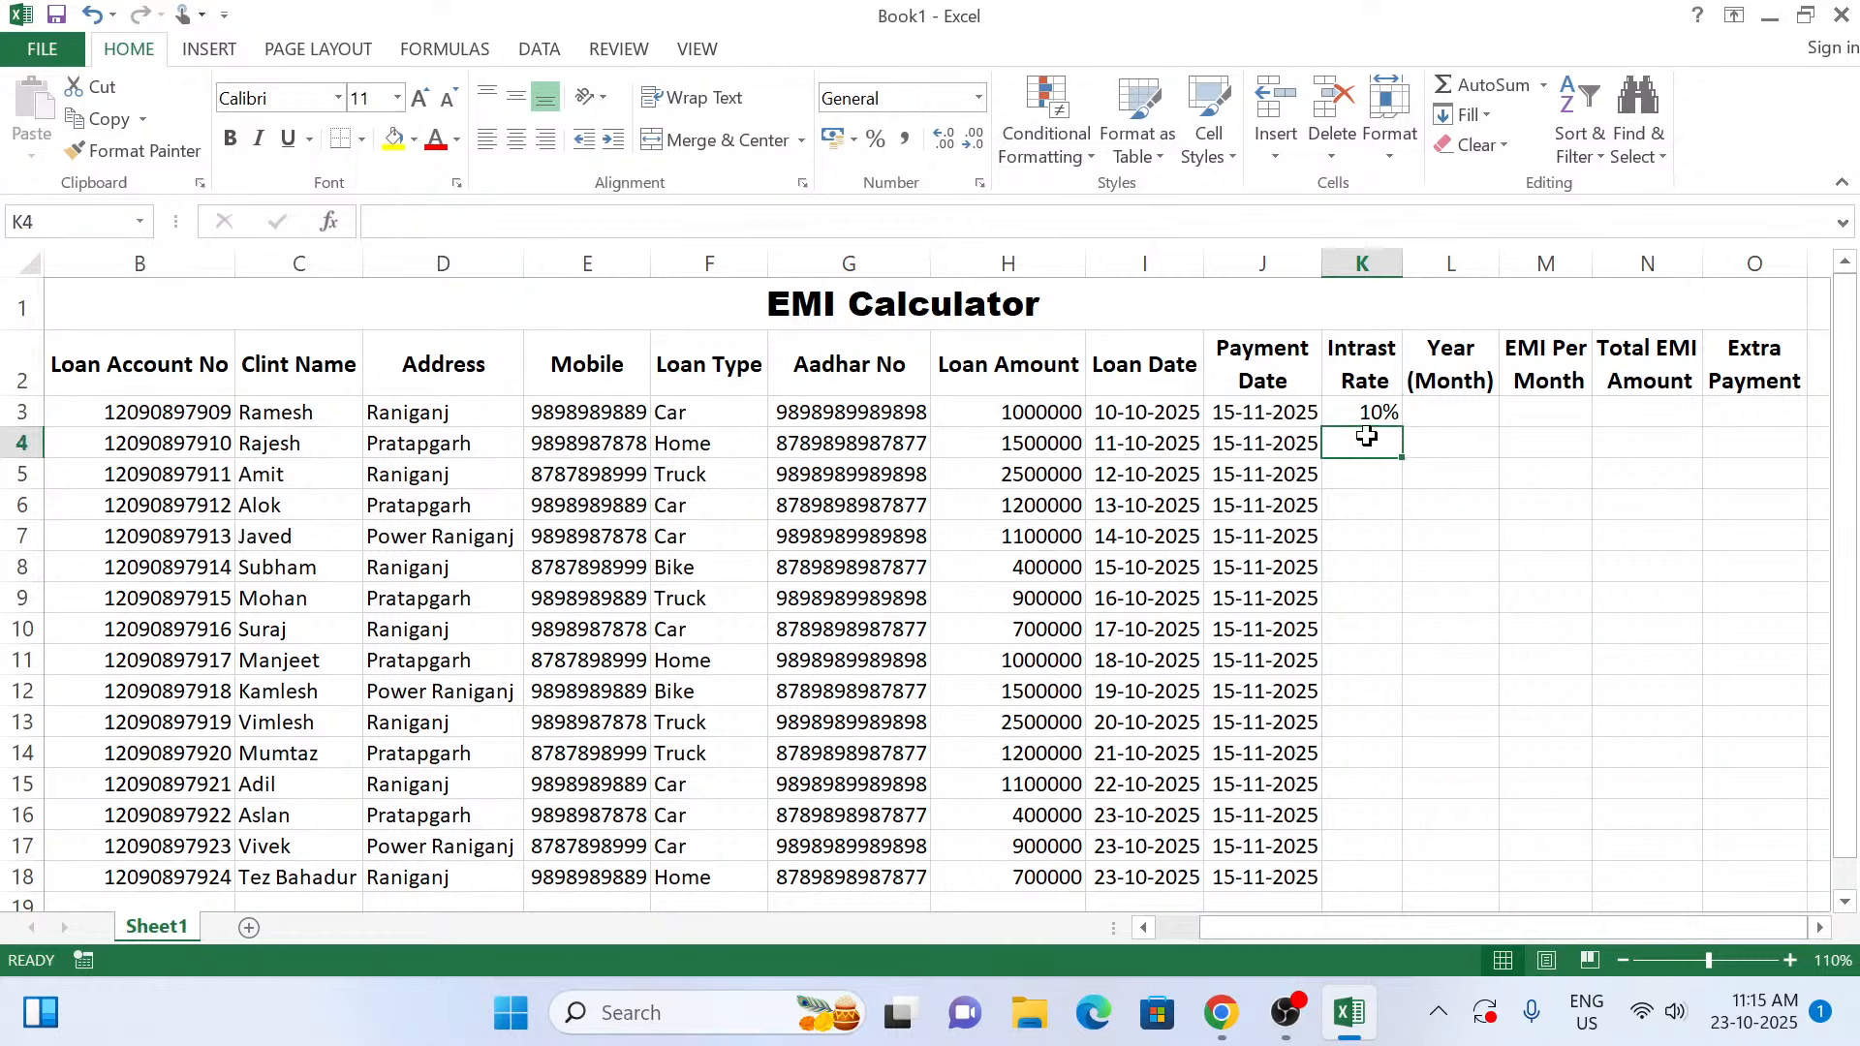
type("1")
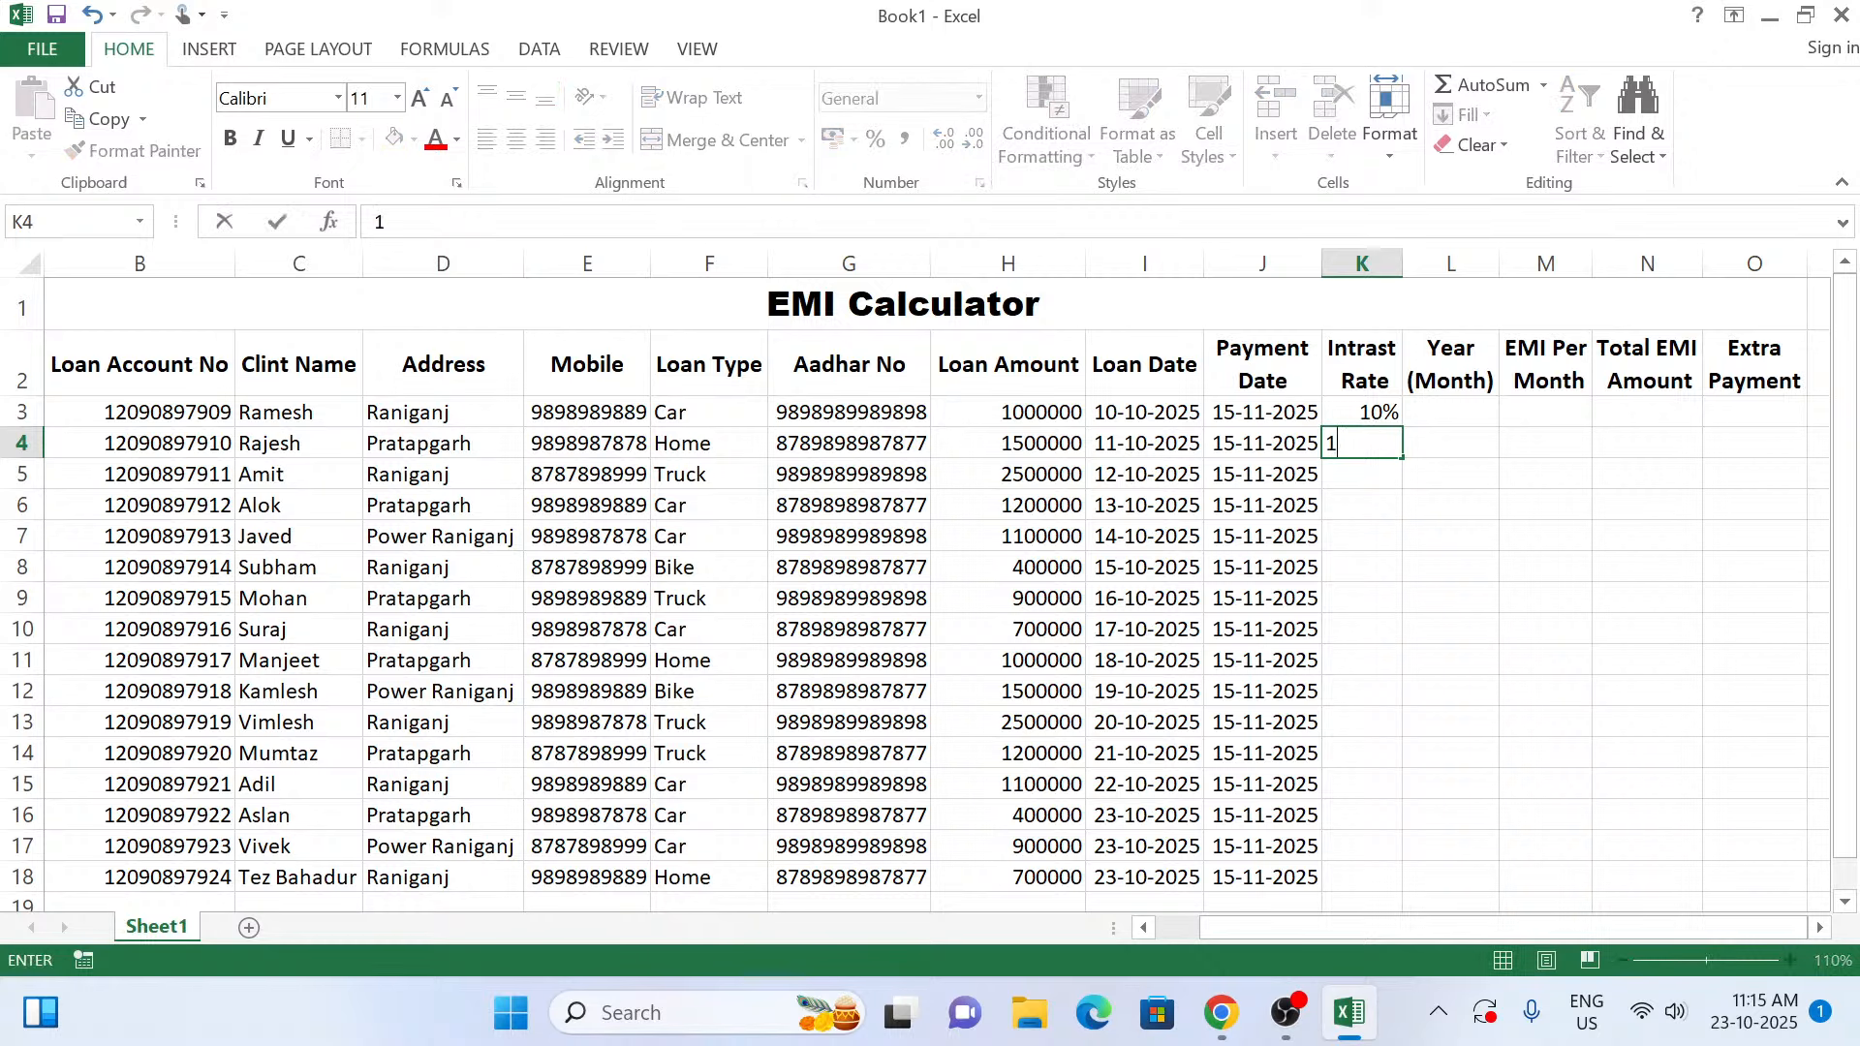
type("2%")
key("Return")
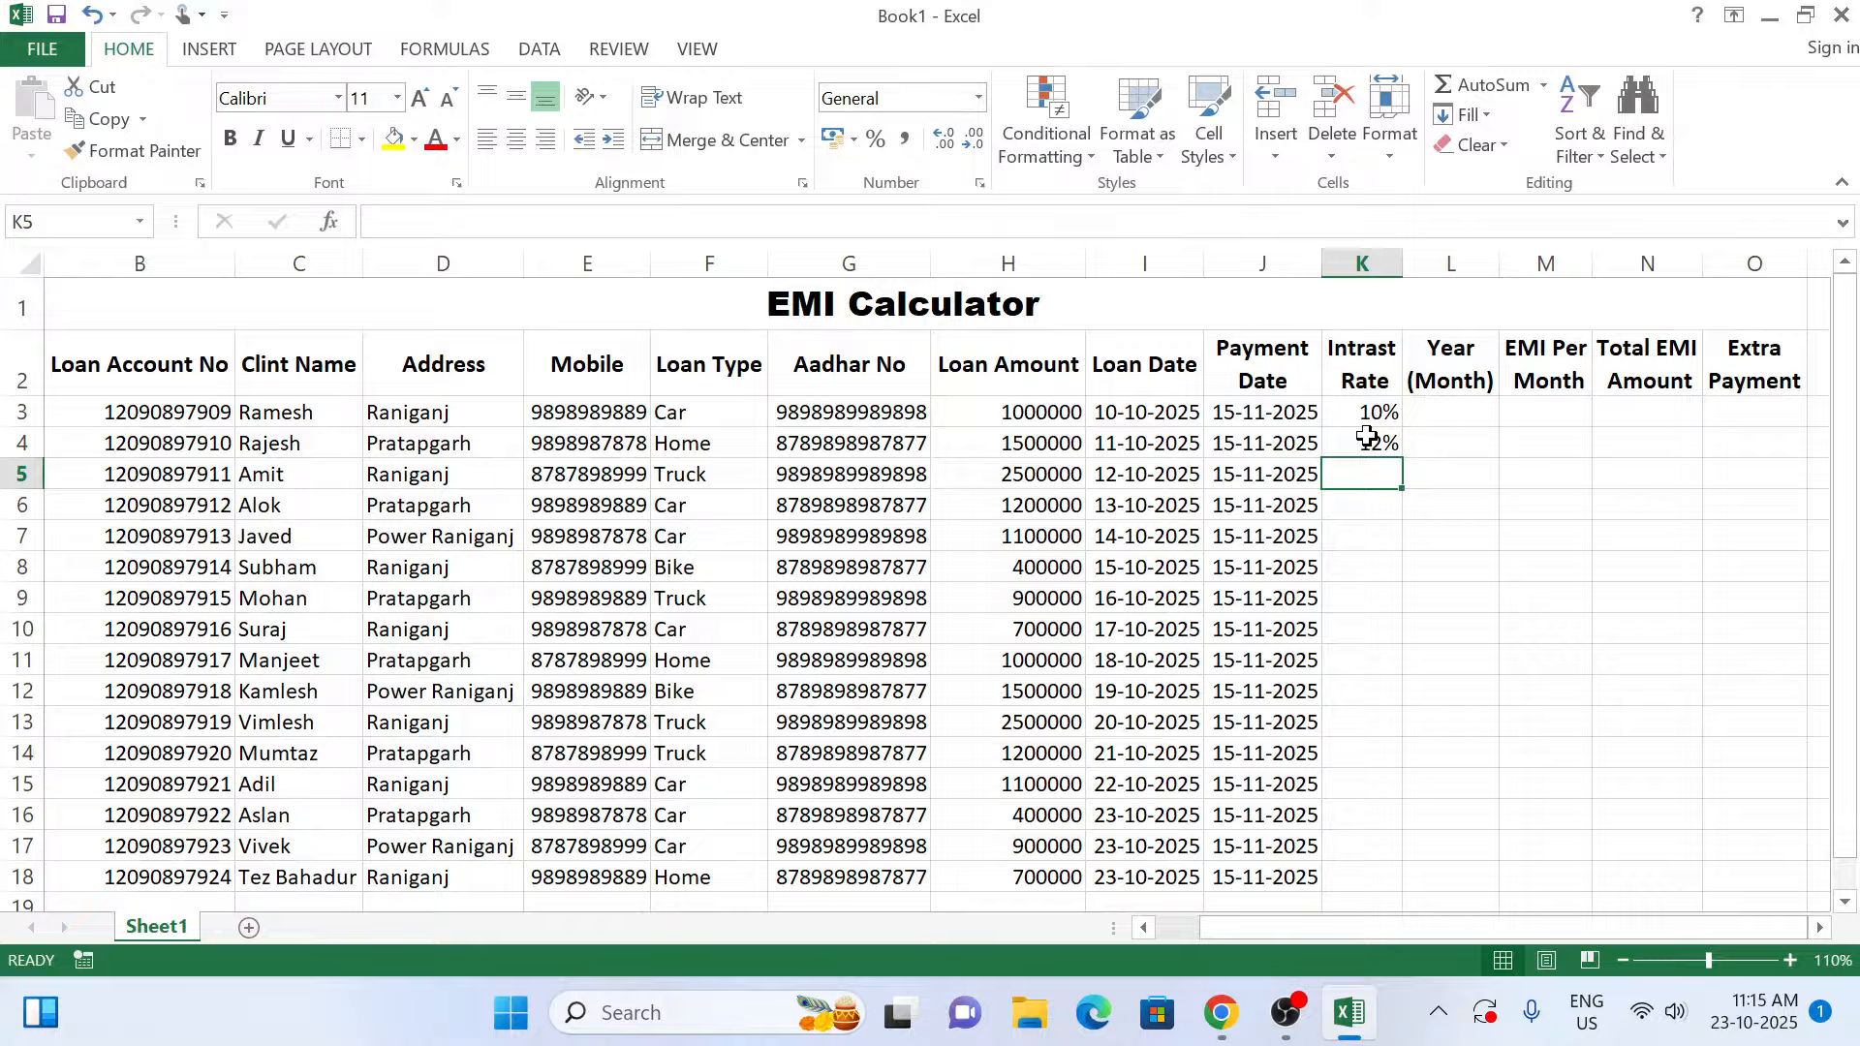
type("15%")
key("Return")
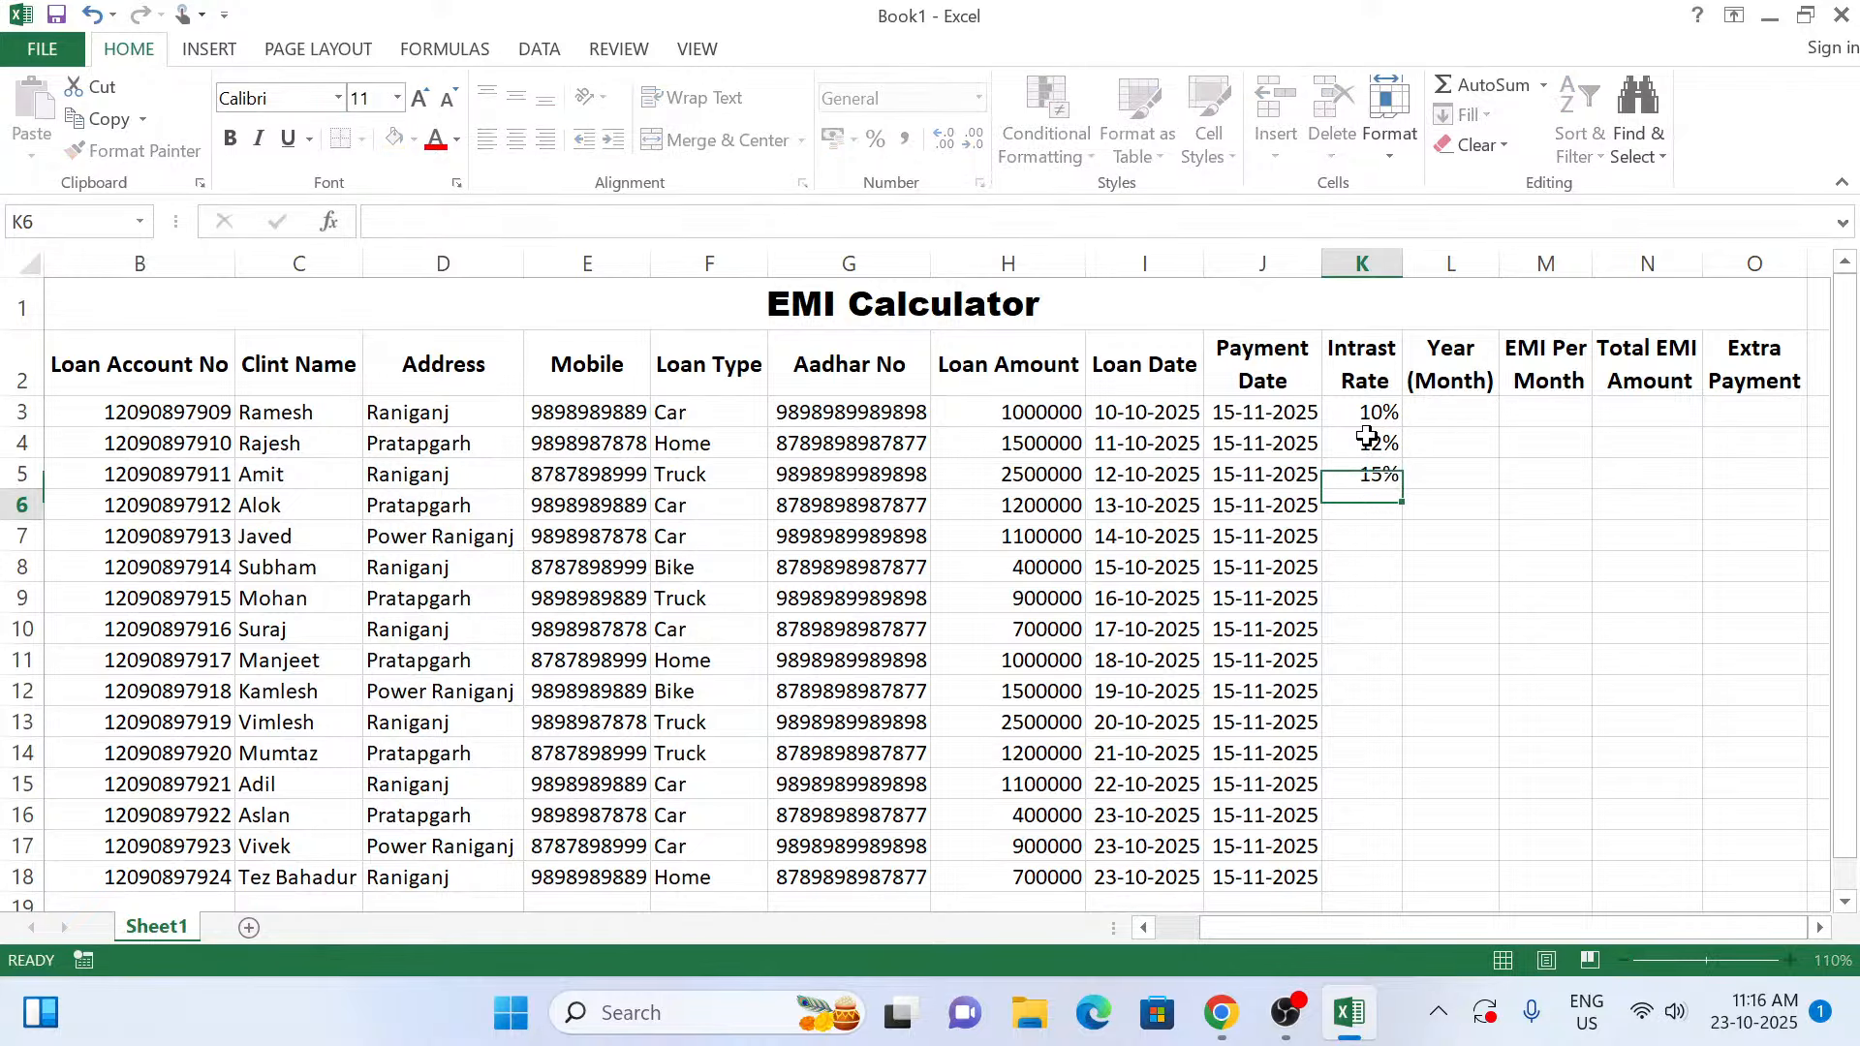
type("13")
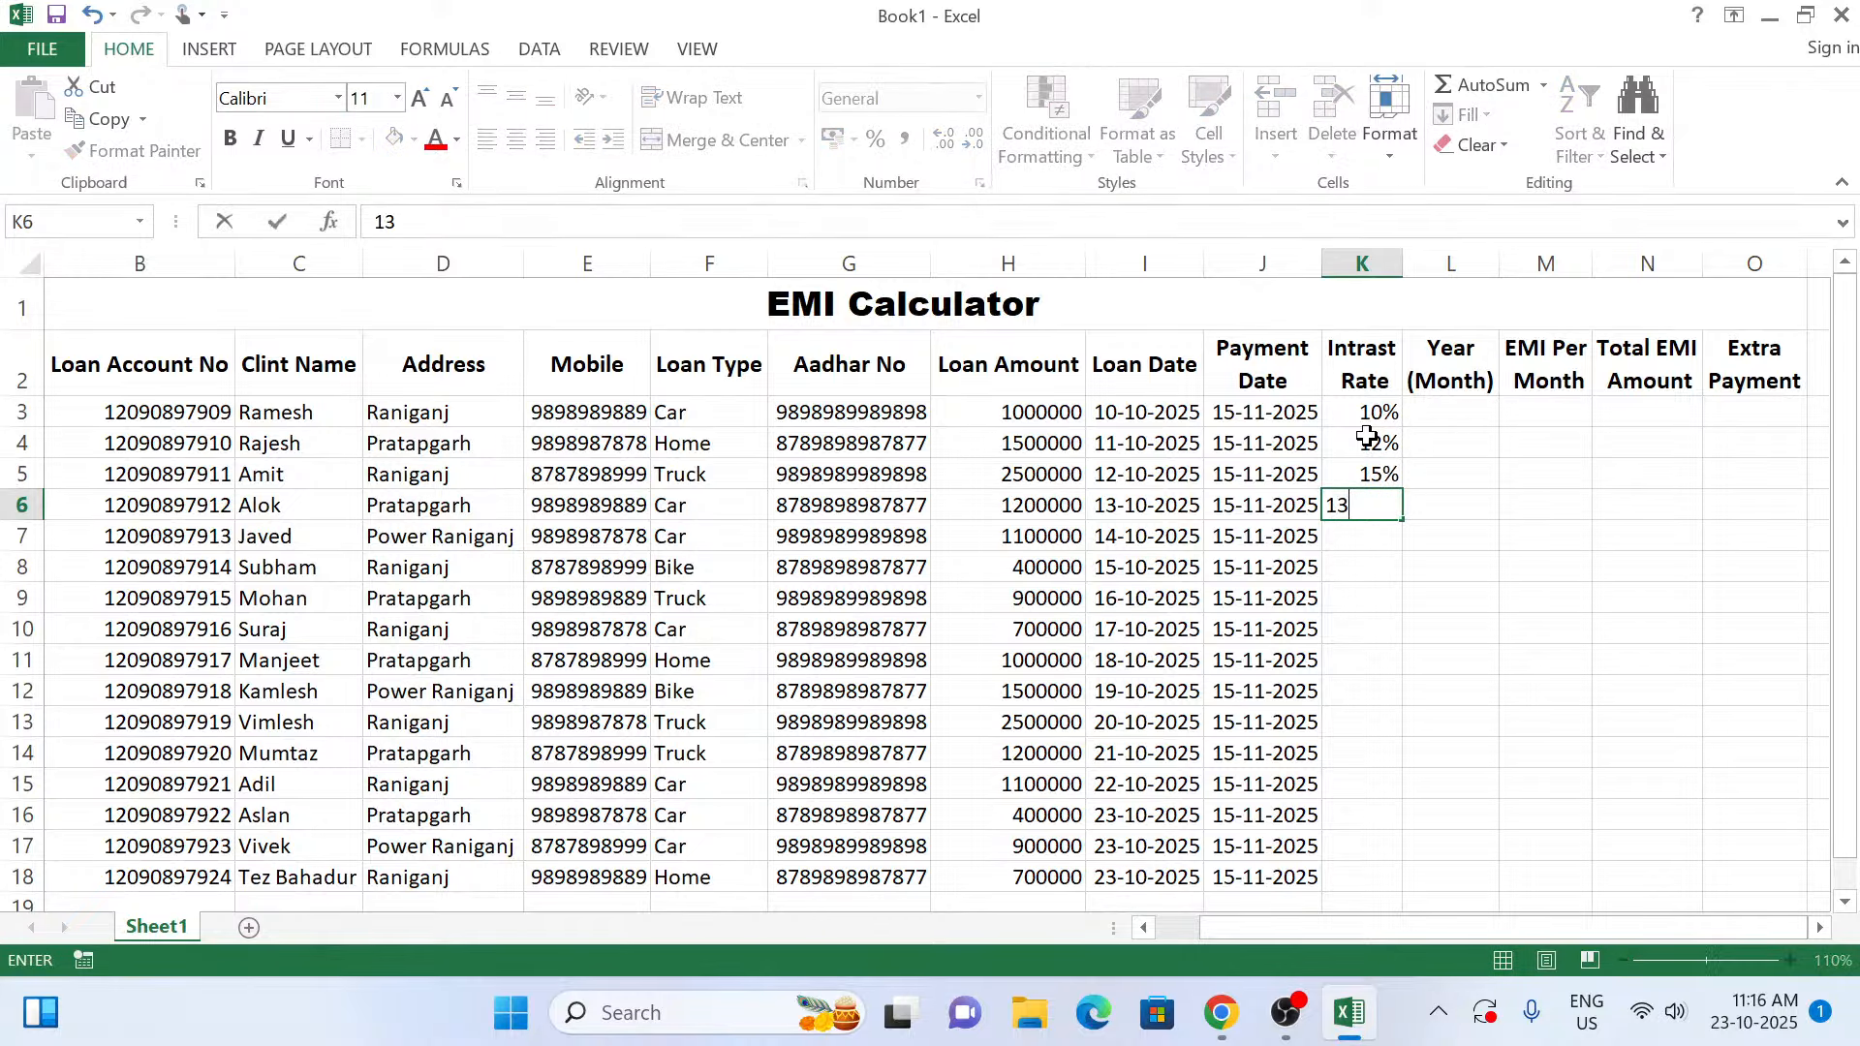
type("%")
key("Return")
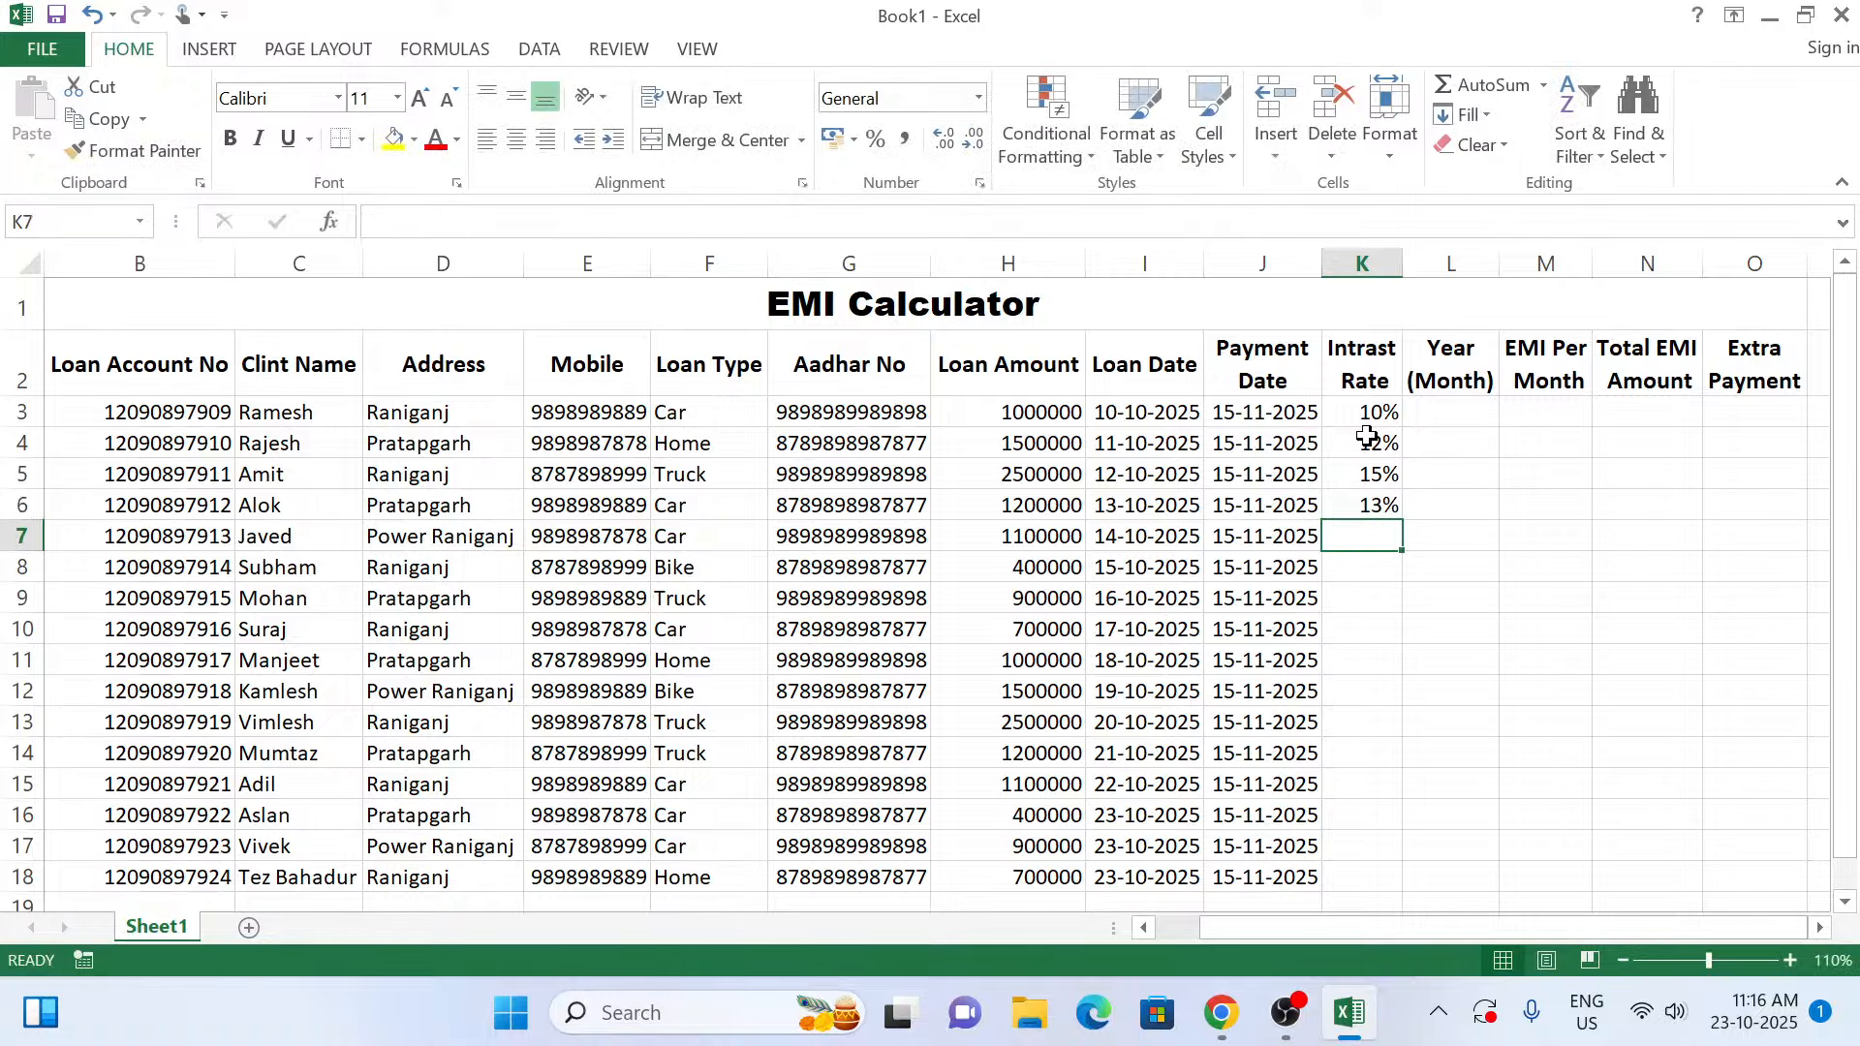
Enter the interest rates 12.5% in cell K7 and 10% in cell K8.
type("12.5")
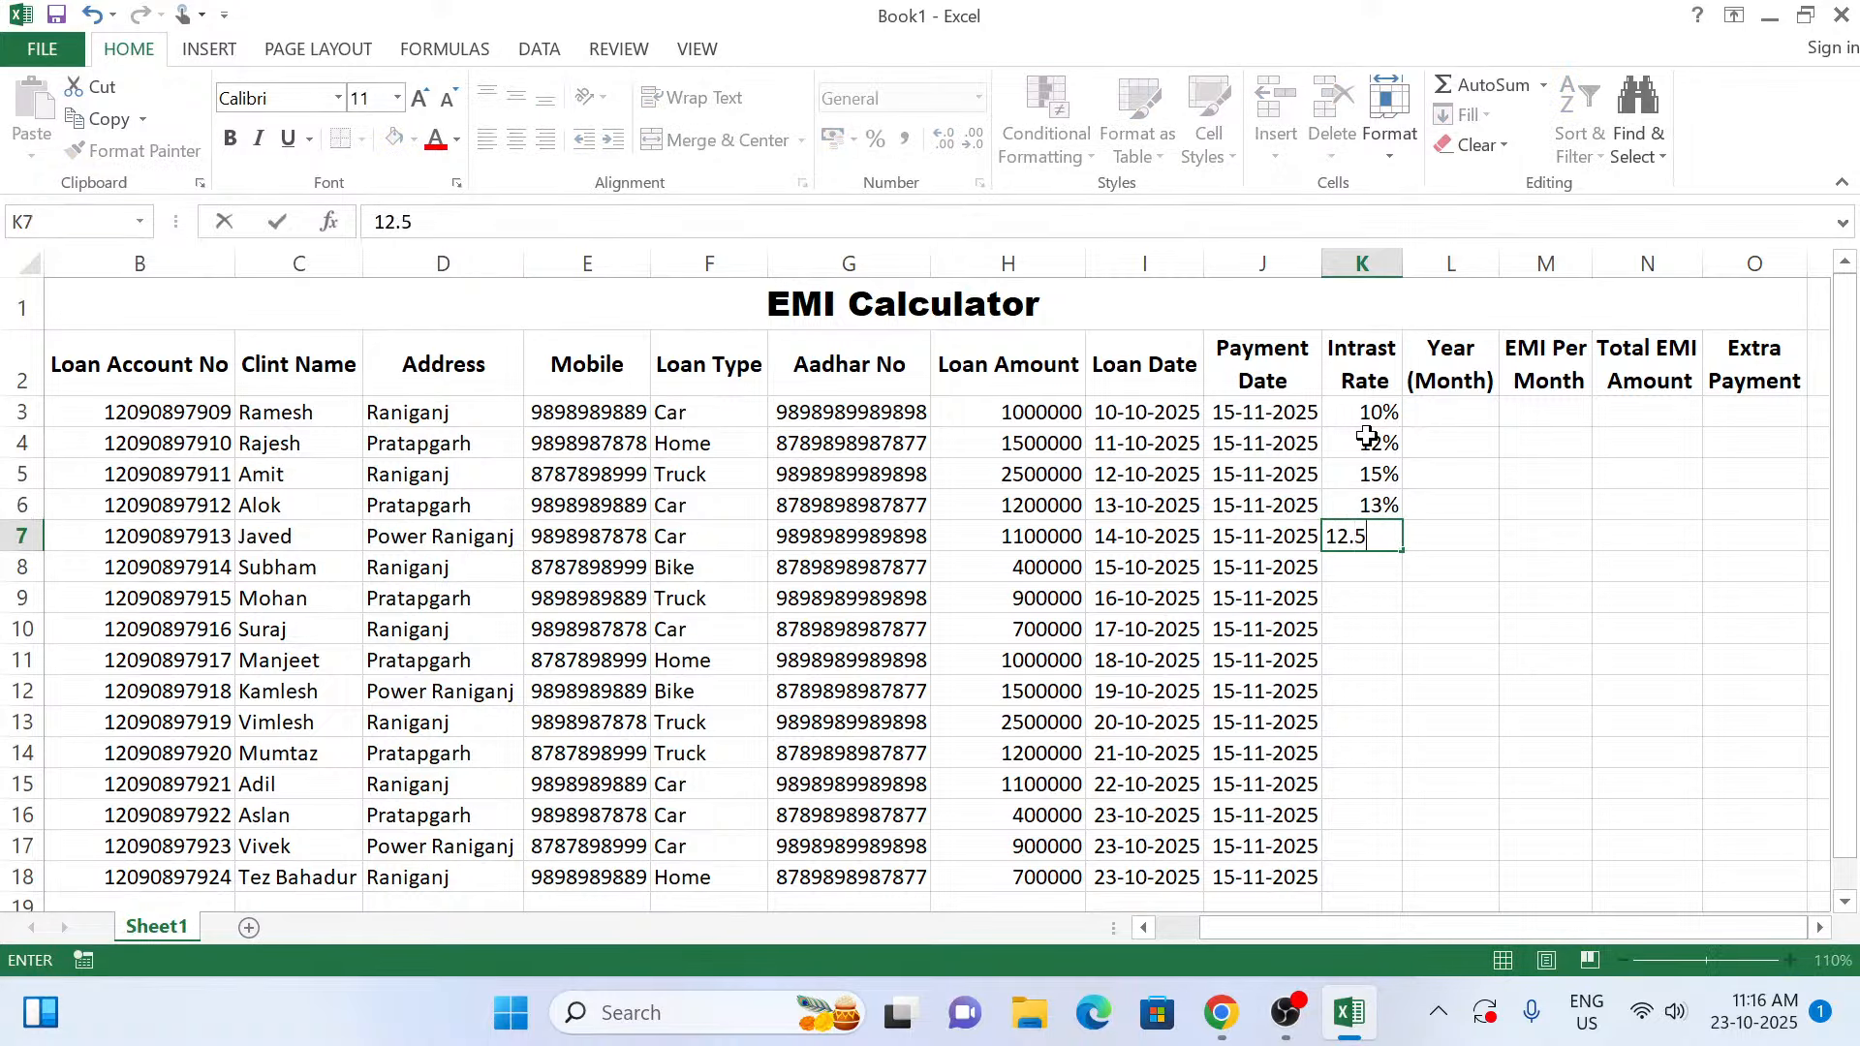
type("%")
key("Return")
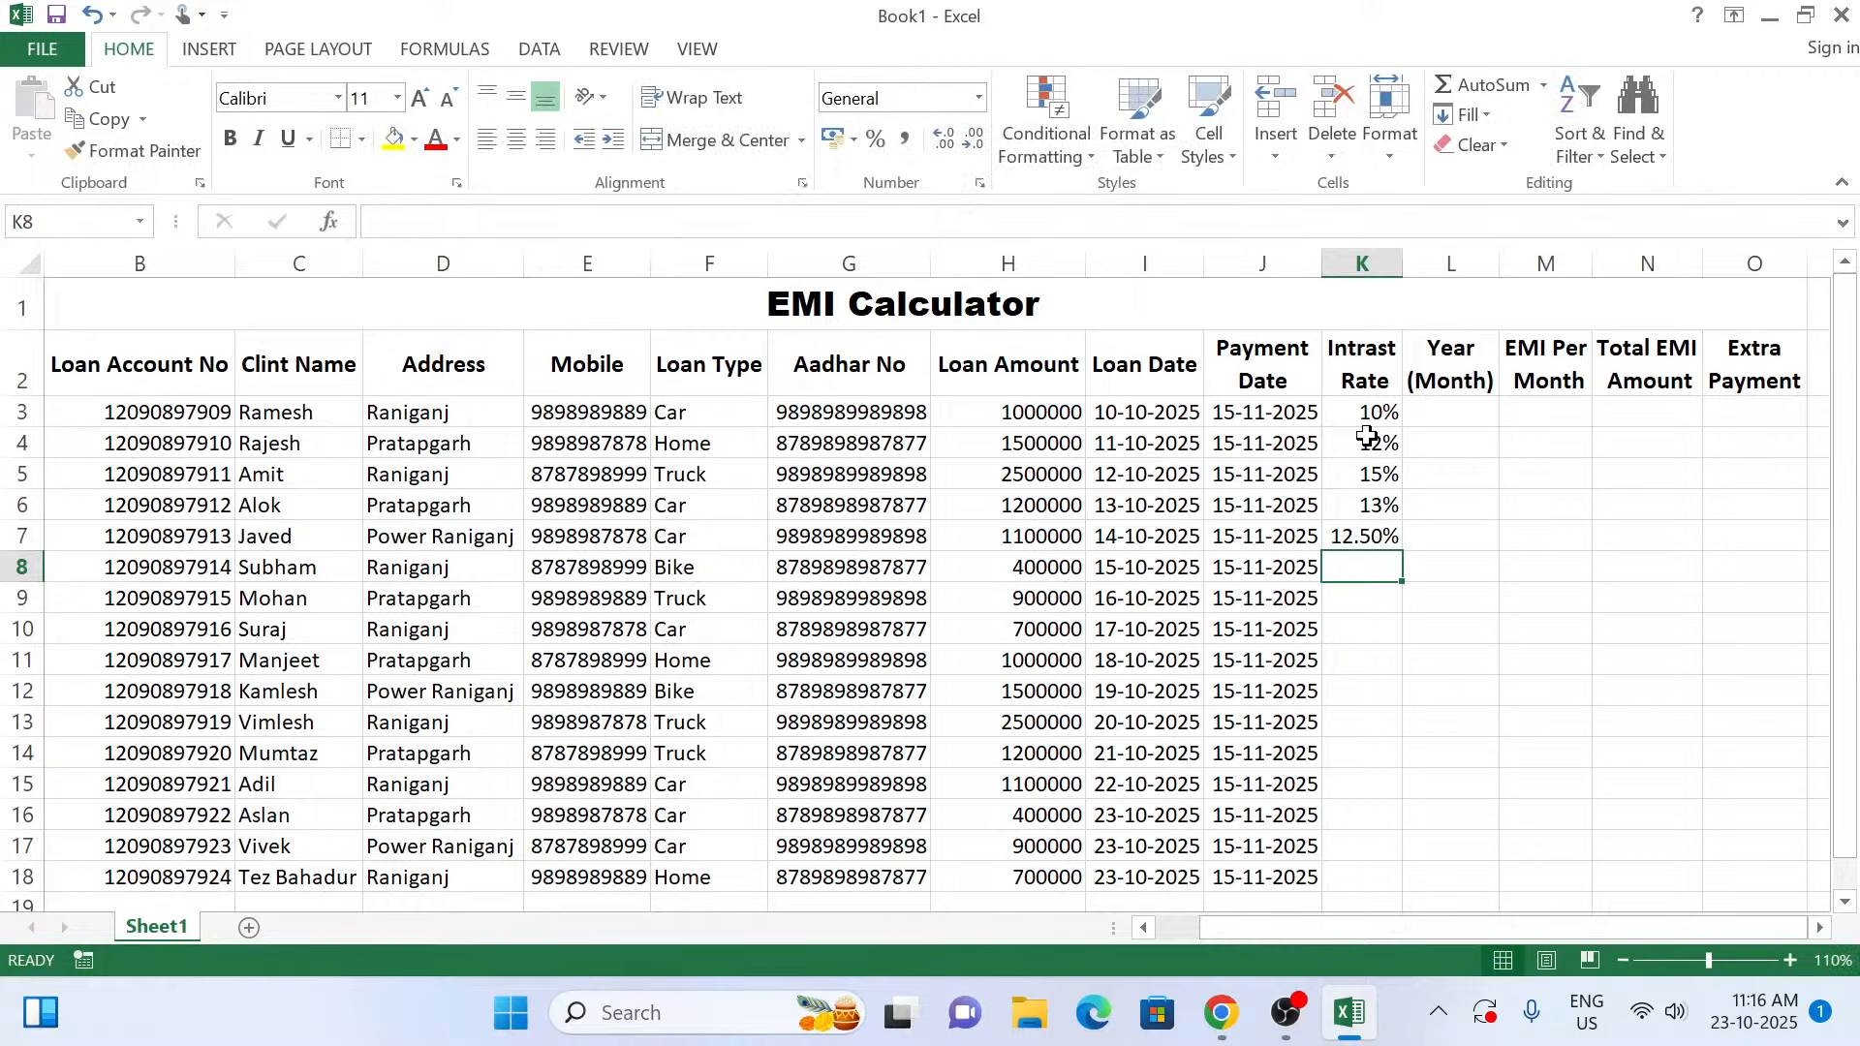
type("1")
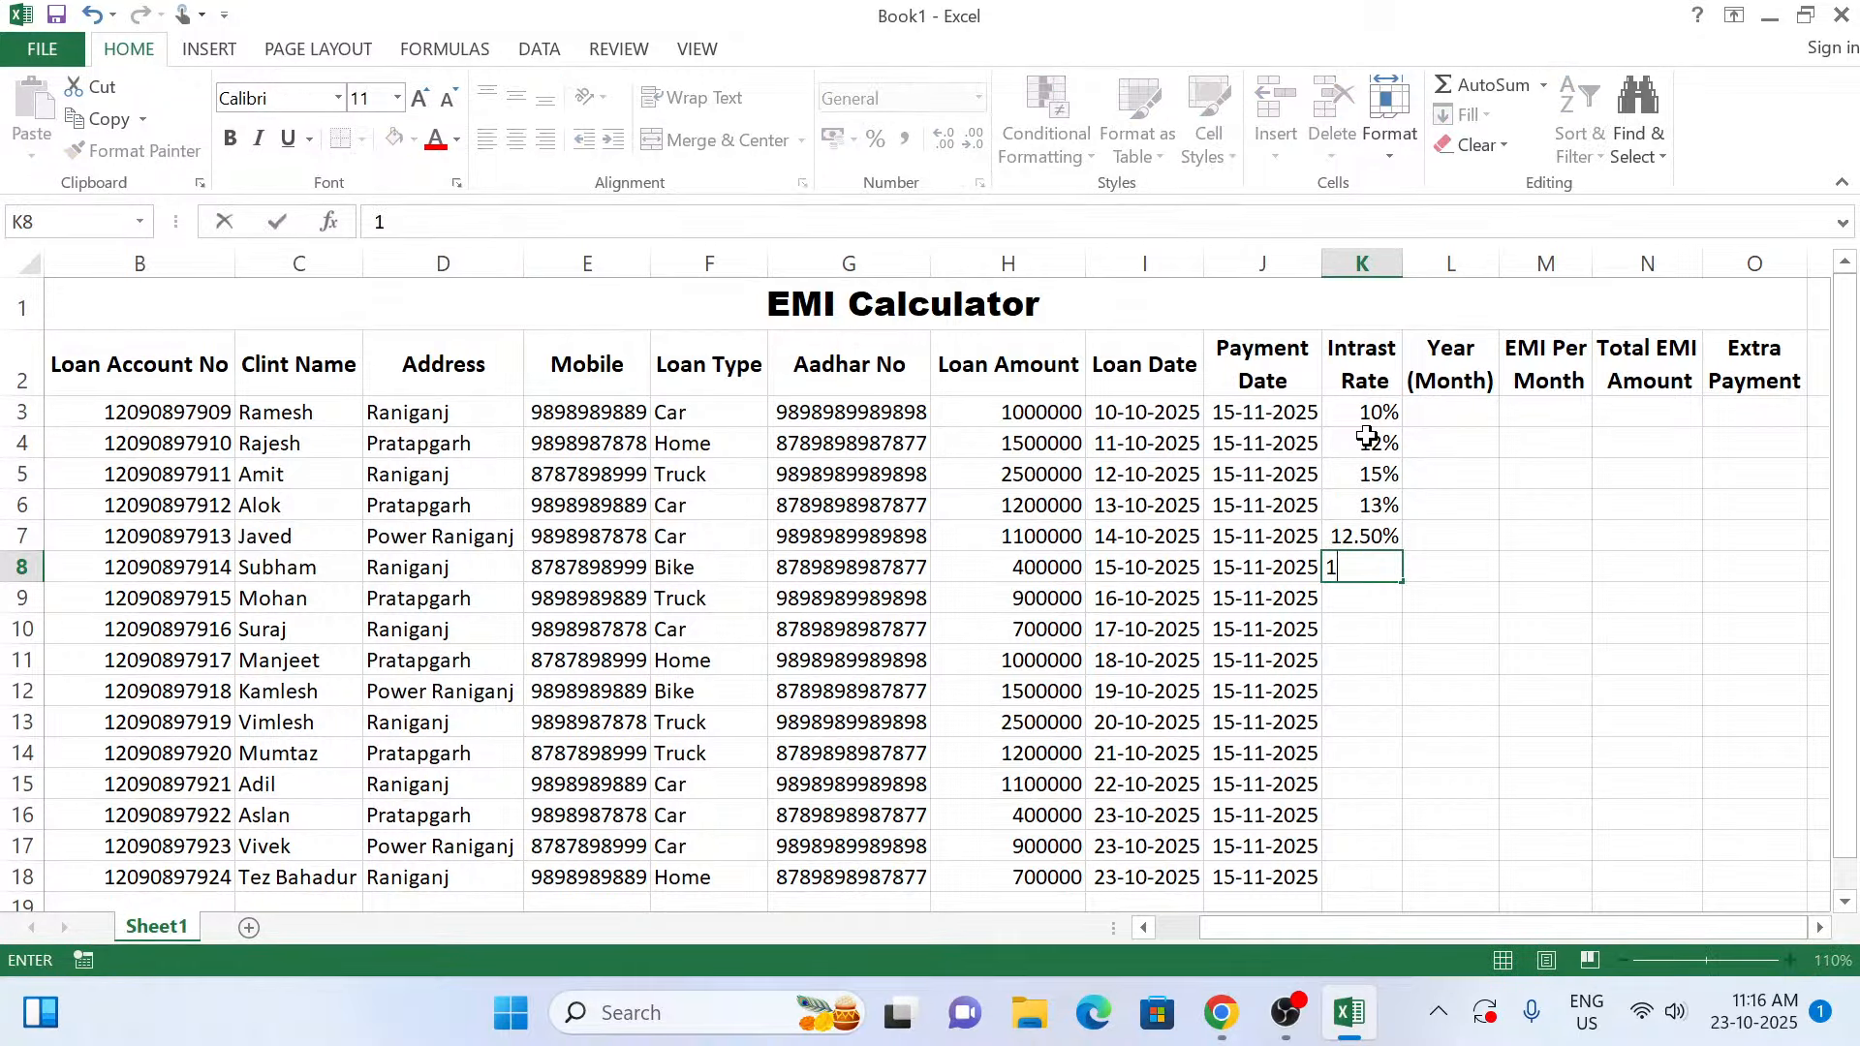
type("0%")
key("Return")
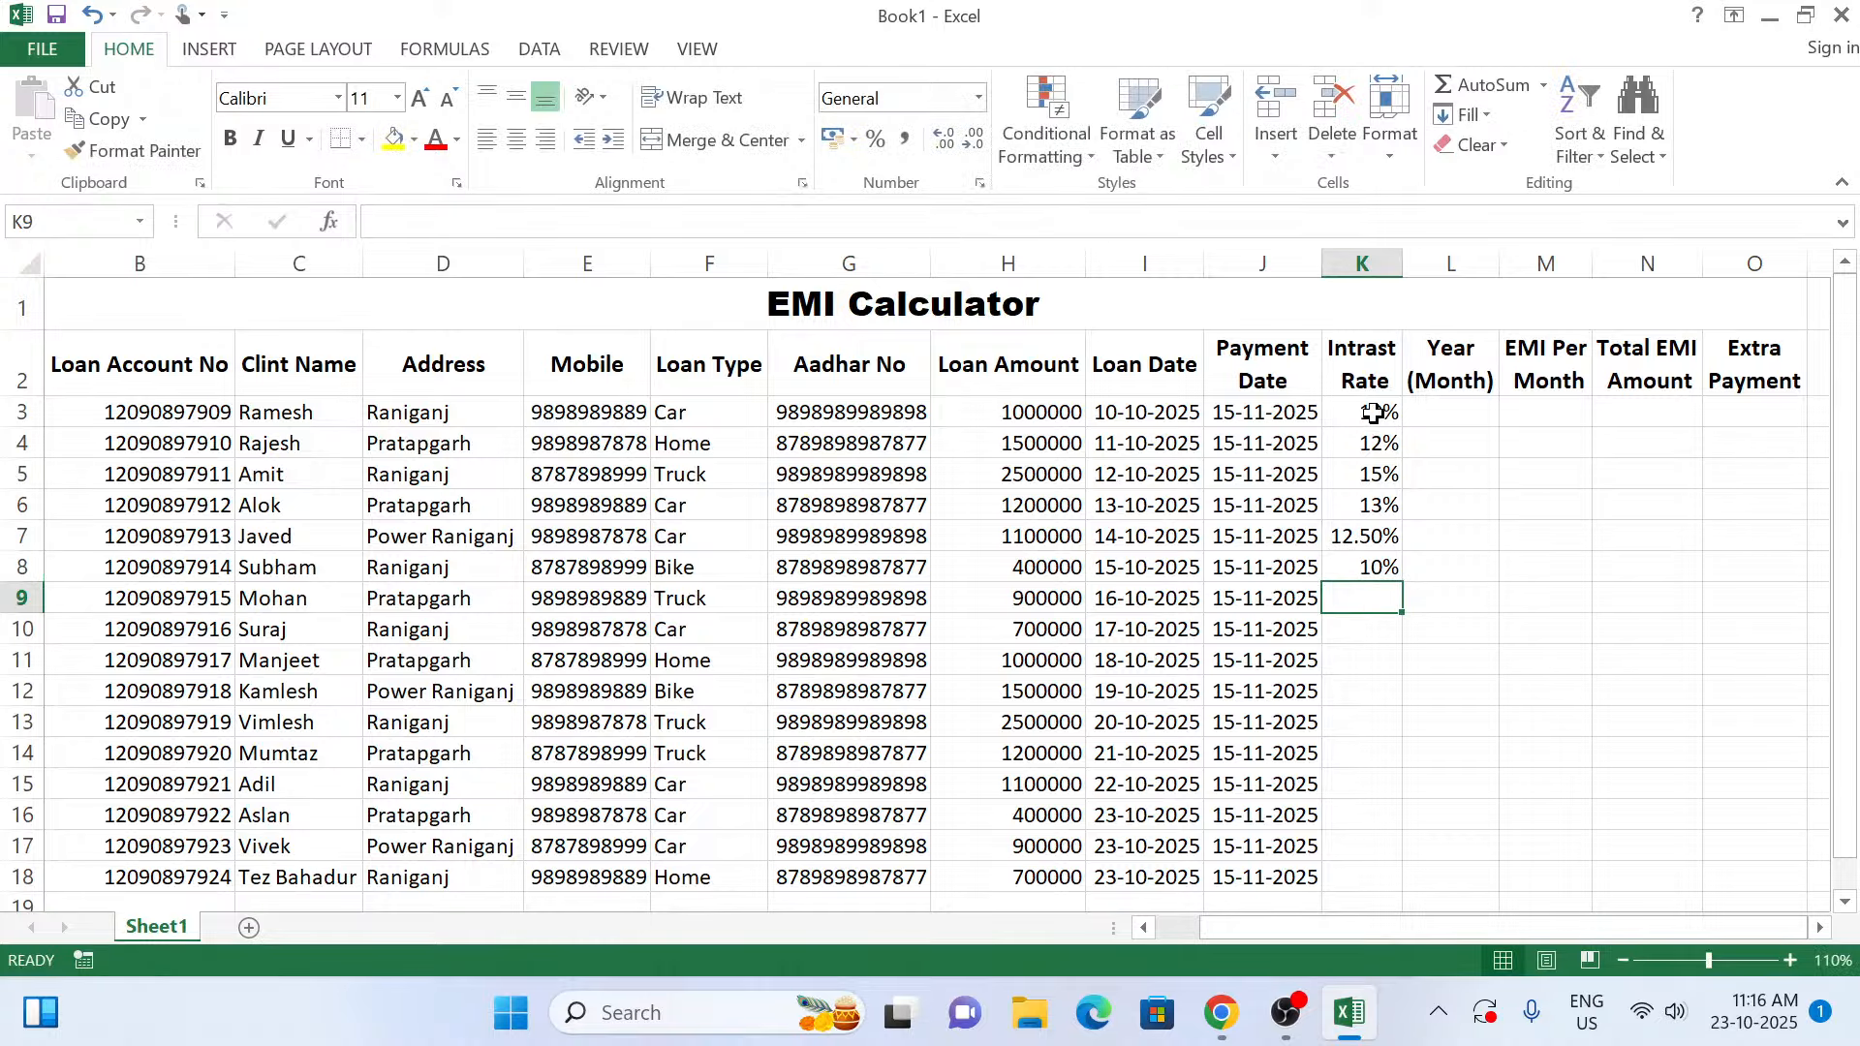
Fill the interest rates from K3:K8 down to K18 as copied cells, repeating the entered rates.
left_click_drag(1374, 415, 1416, 890)
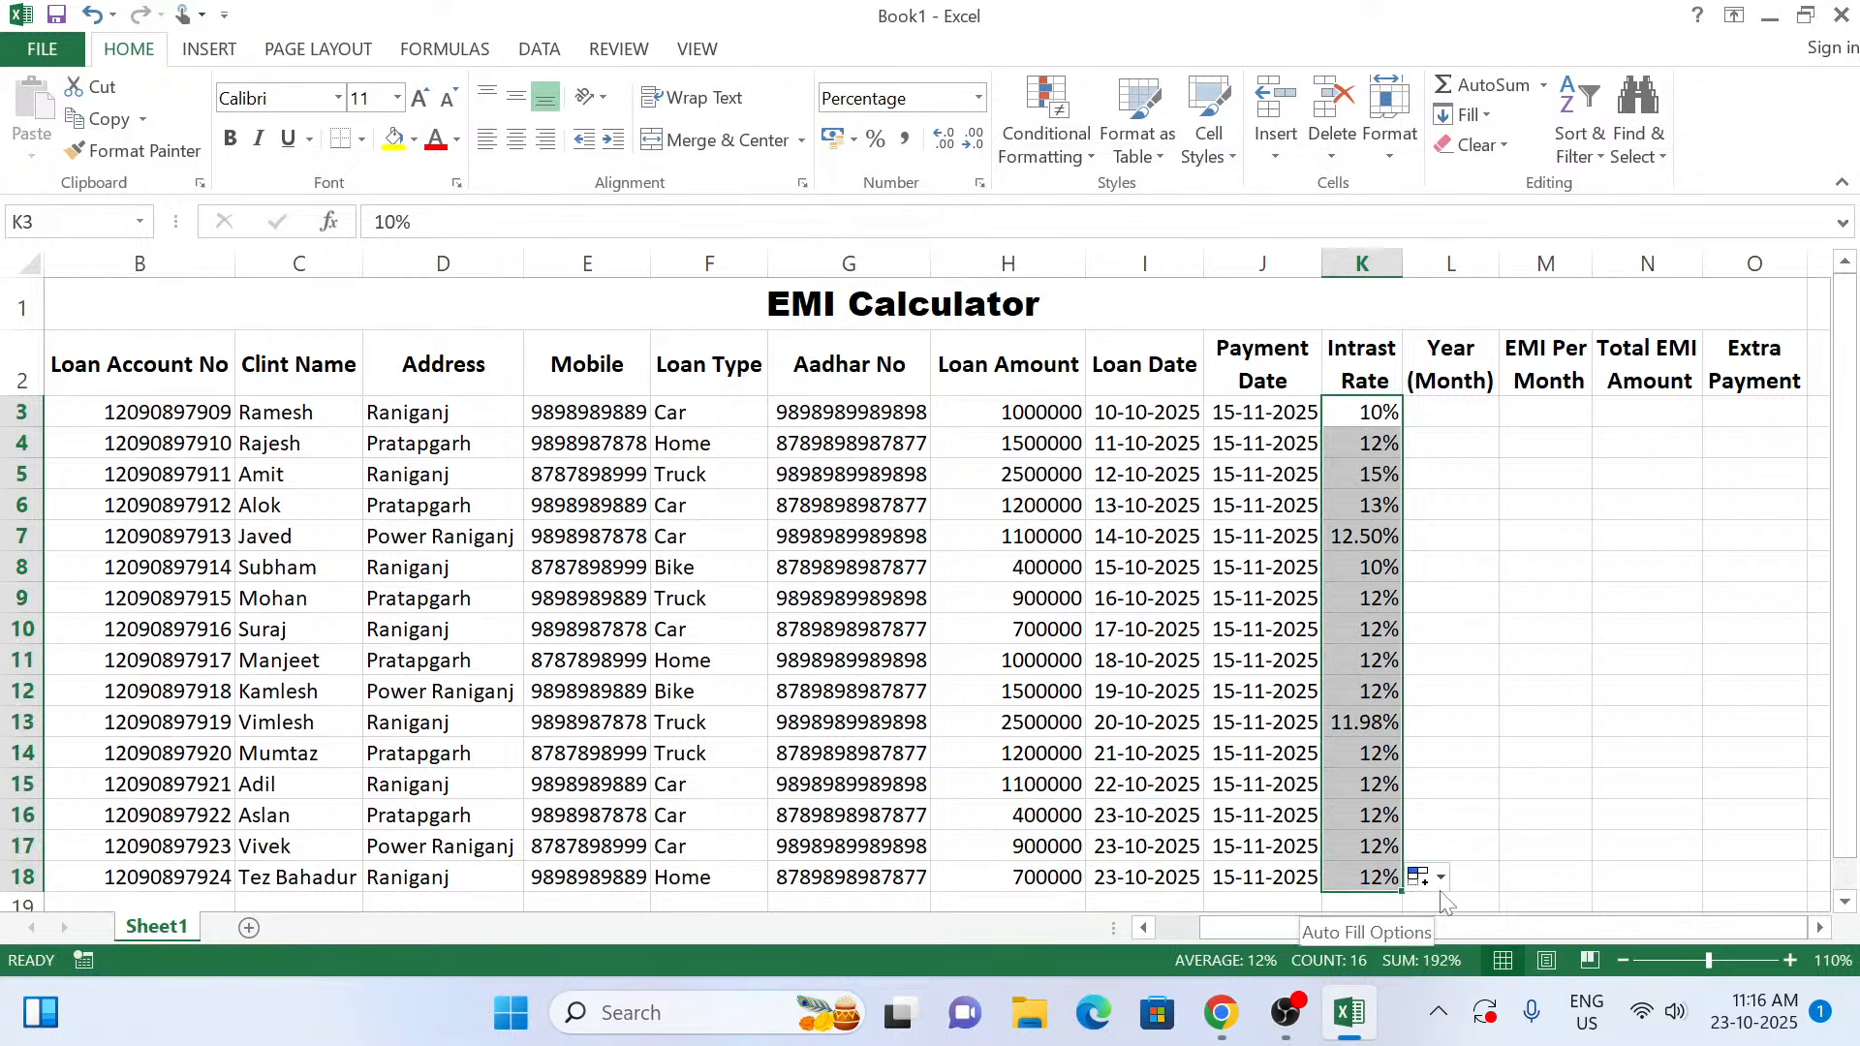
left_click(1441, 878)
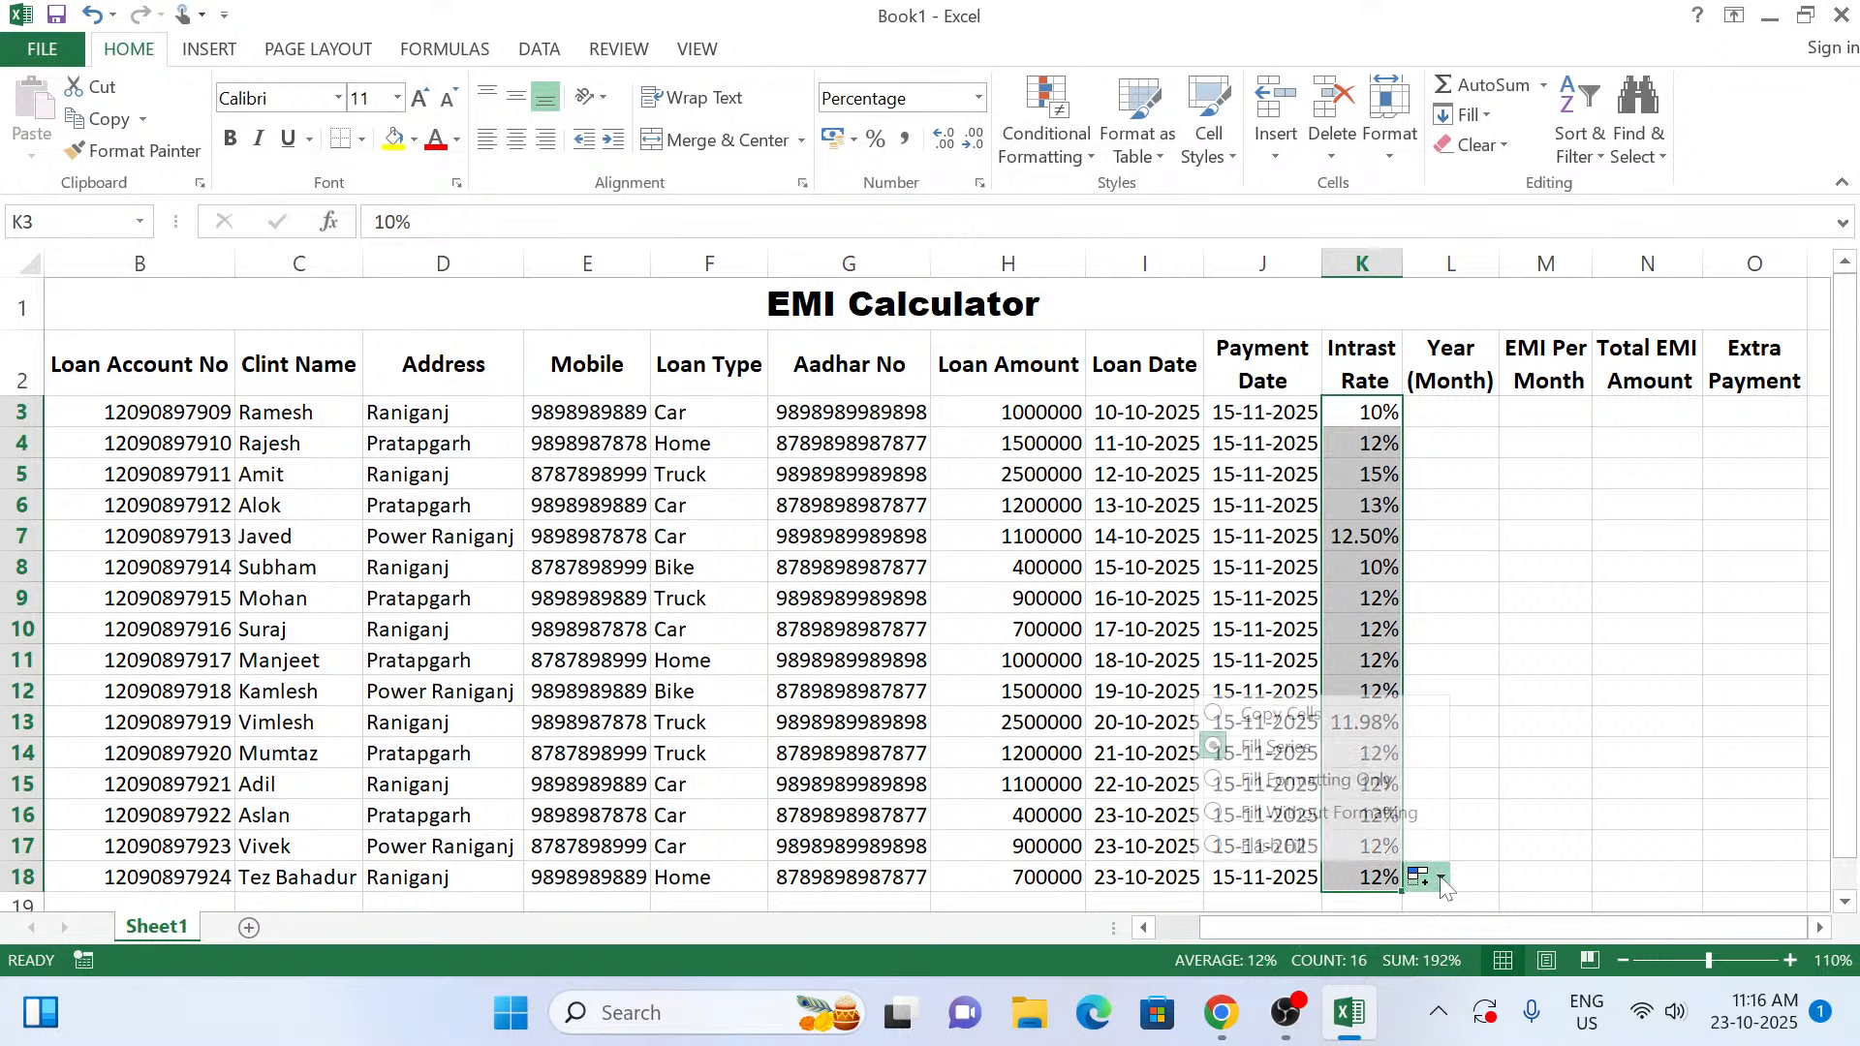
left_click(1297, 717)
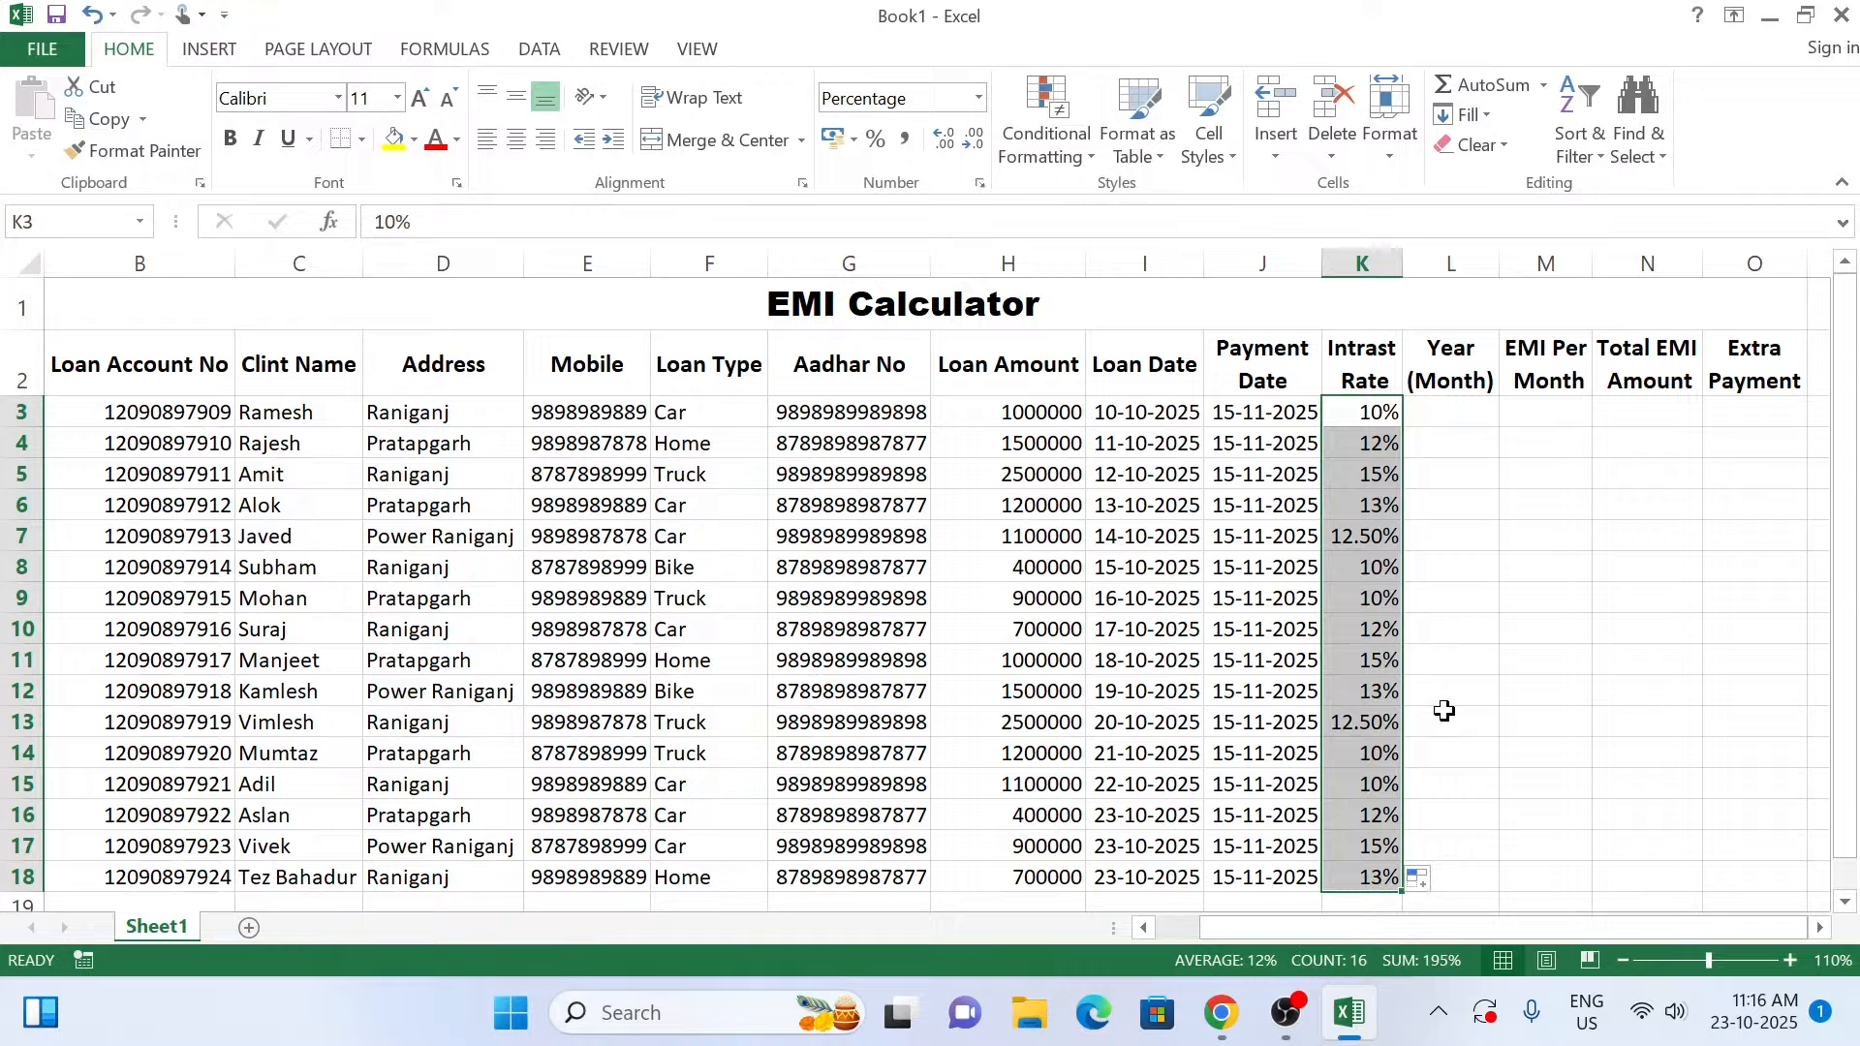
left_click(1461, 523)
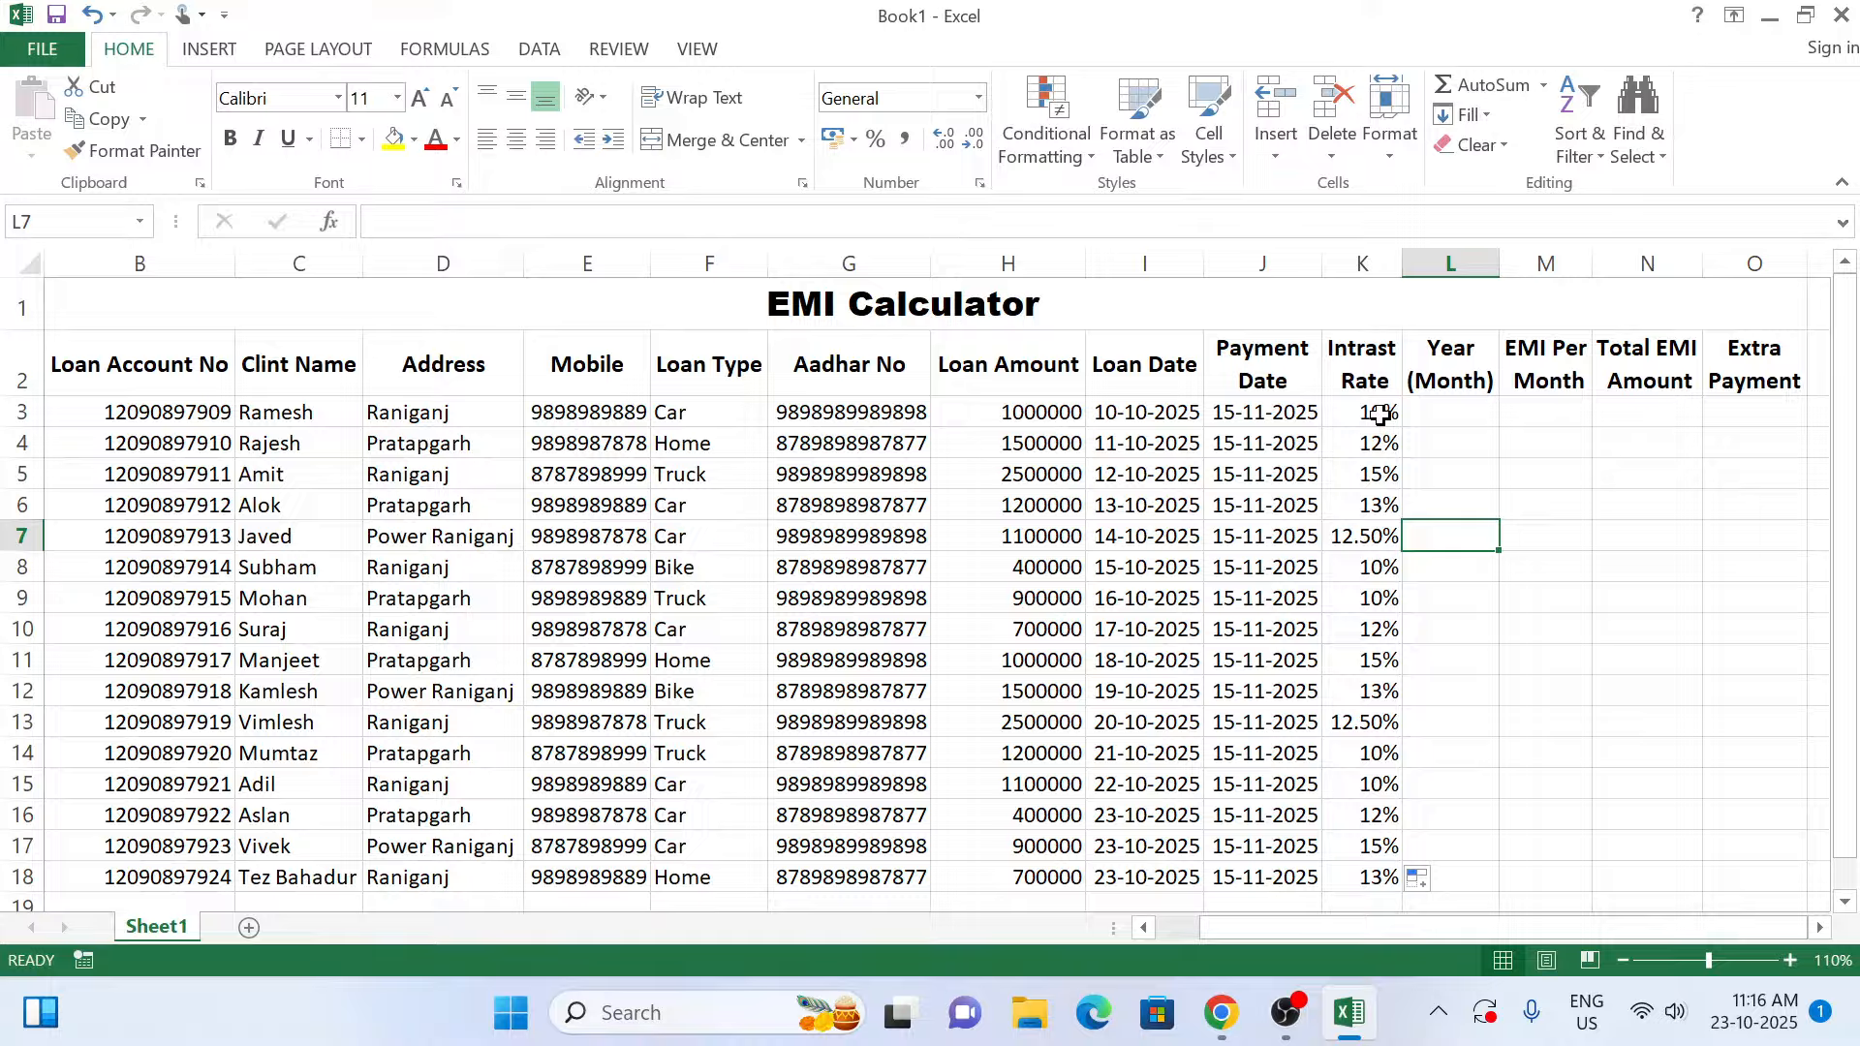
Change the interest rates in K3:K18 from percentages to the Number format.
left_click_drag(1380, 415, 1374, 883)
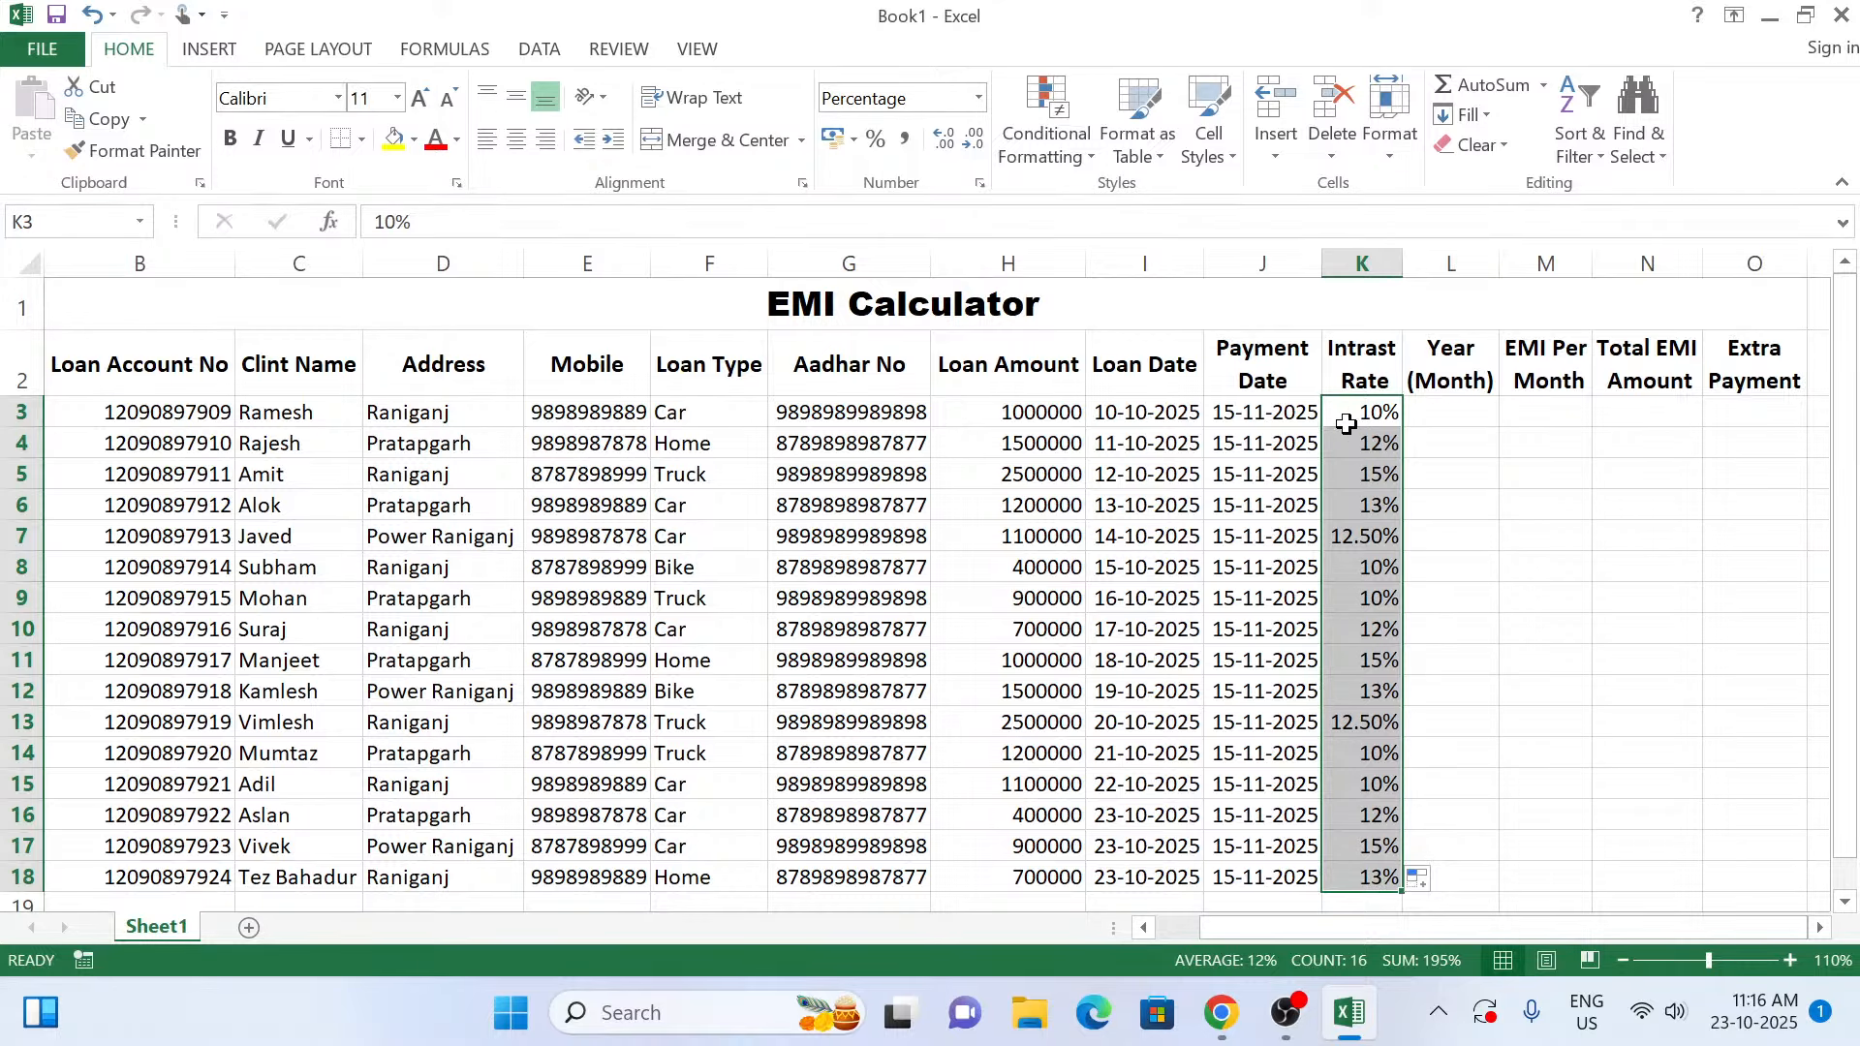
left_click(978, 99)
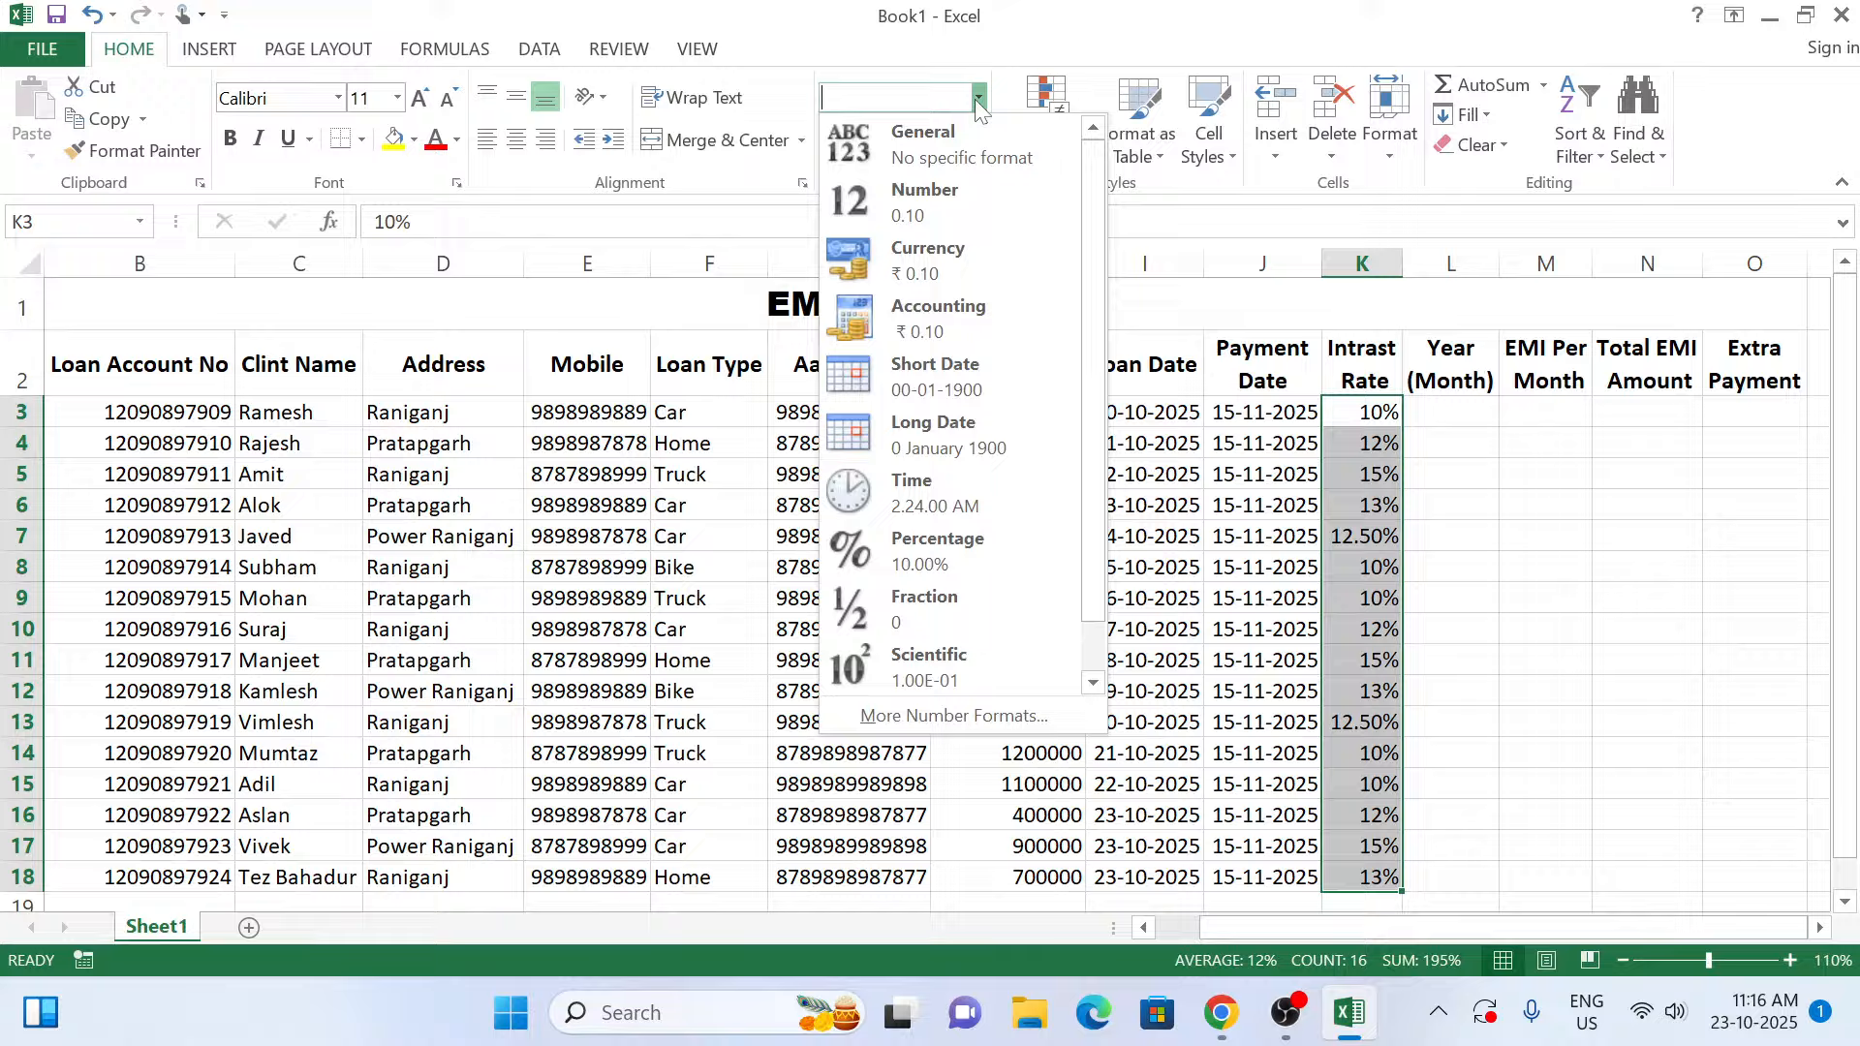
left_click(929, 208)
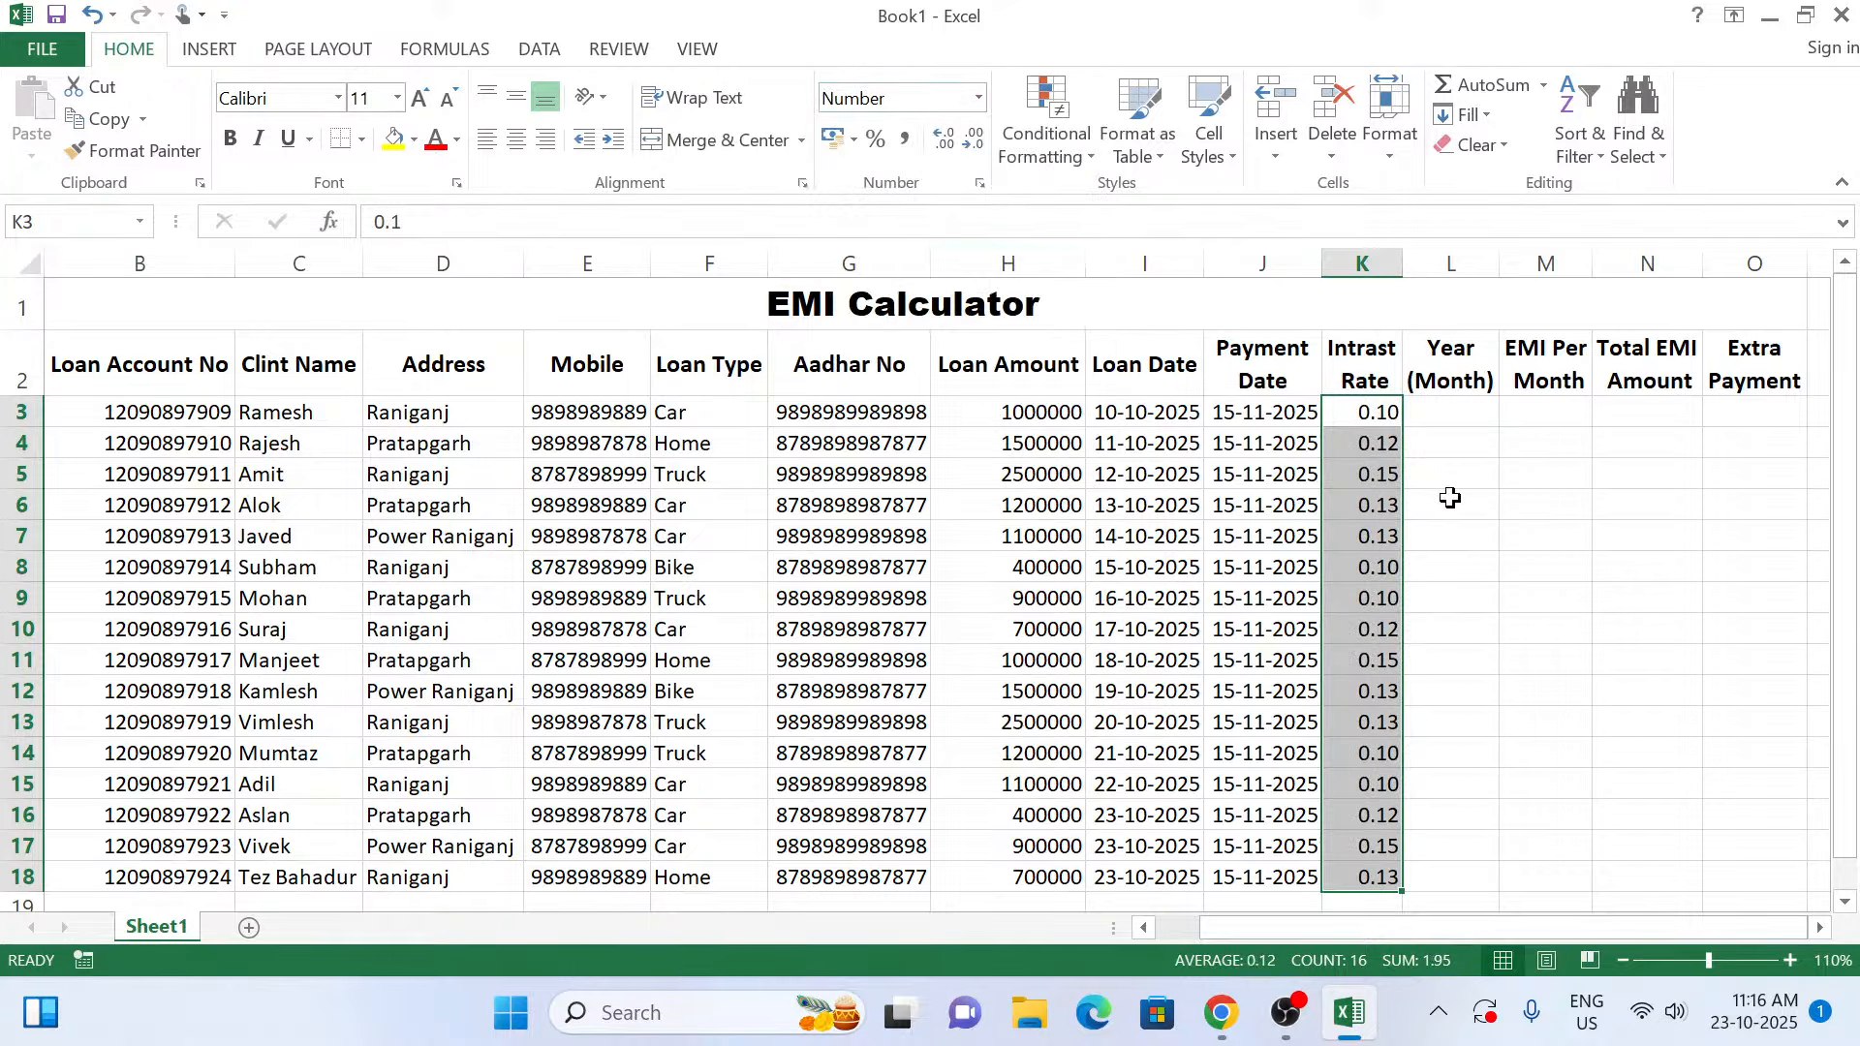
left_click(1449, 399)
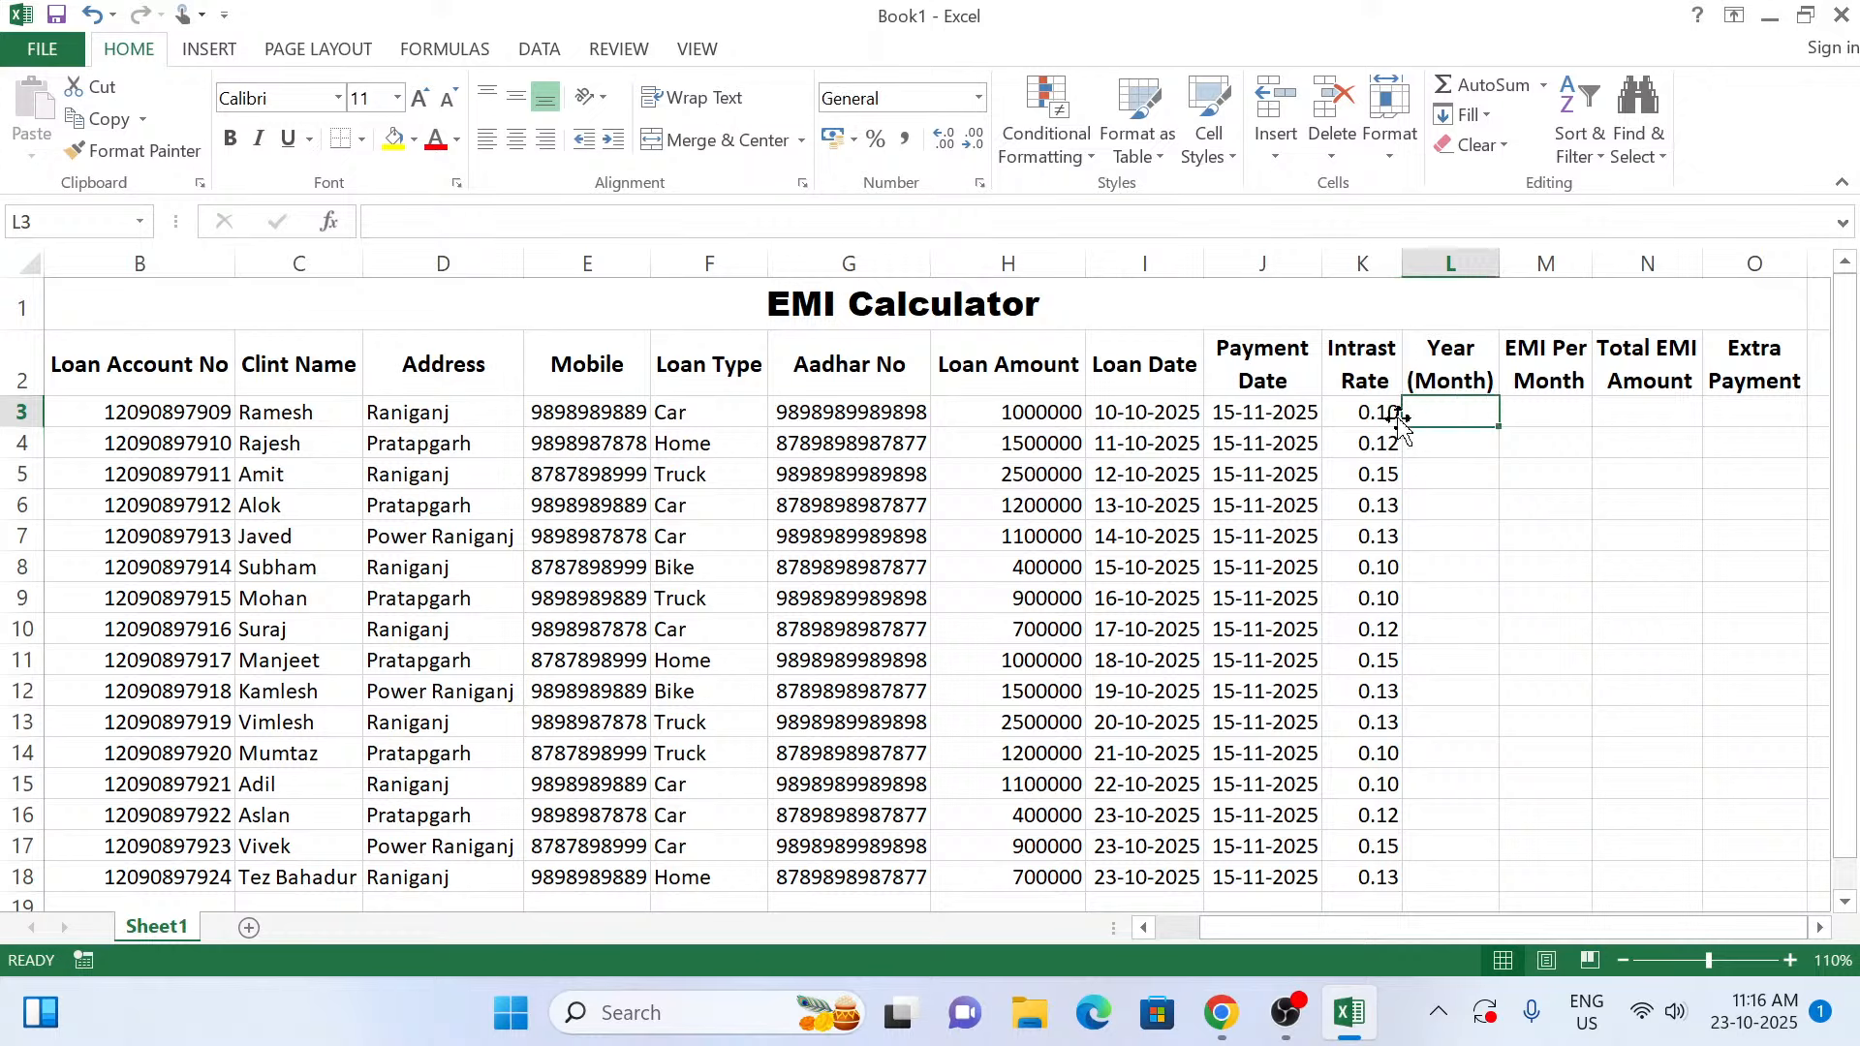
left_click_drag(1364, 410, 1380, 692)
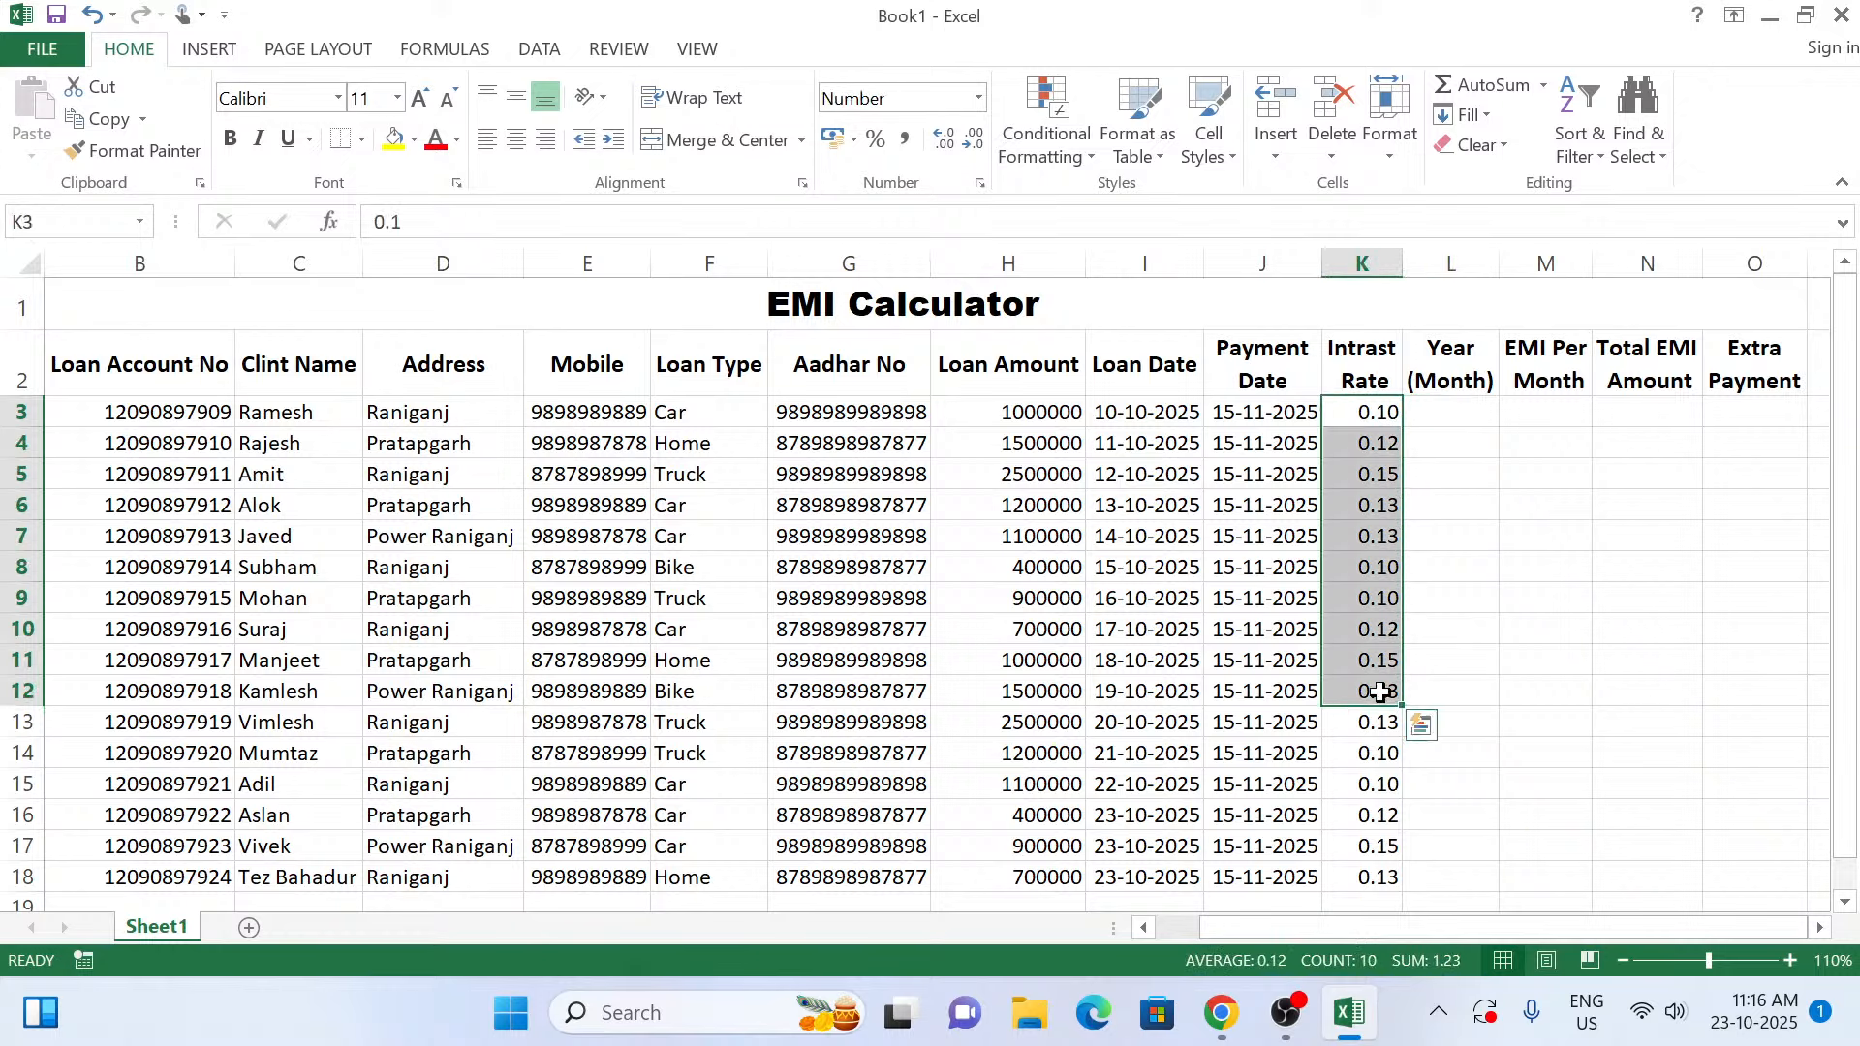
Enter the loan term of 48 months in cell L3.
left_click(1461, 424)
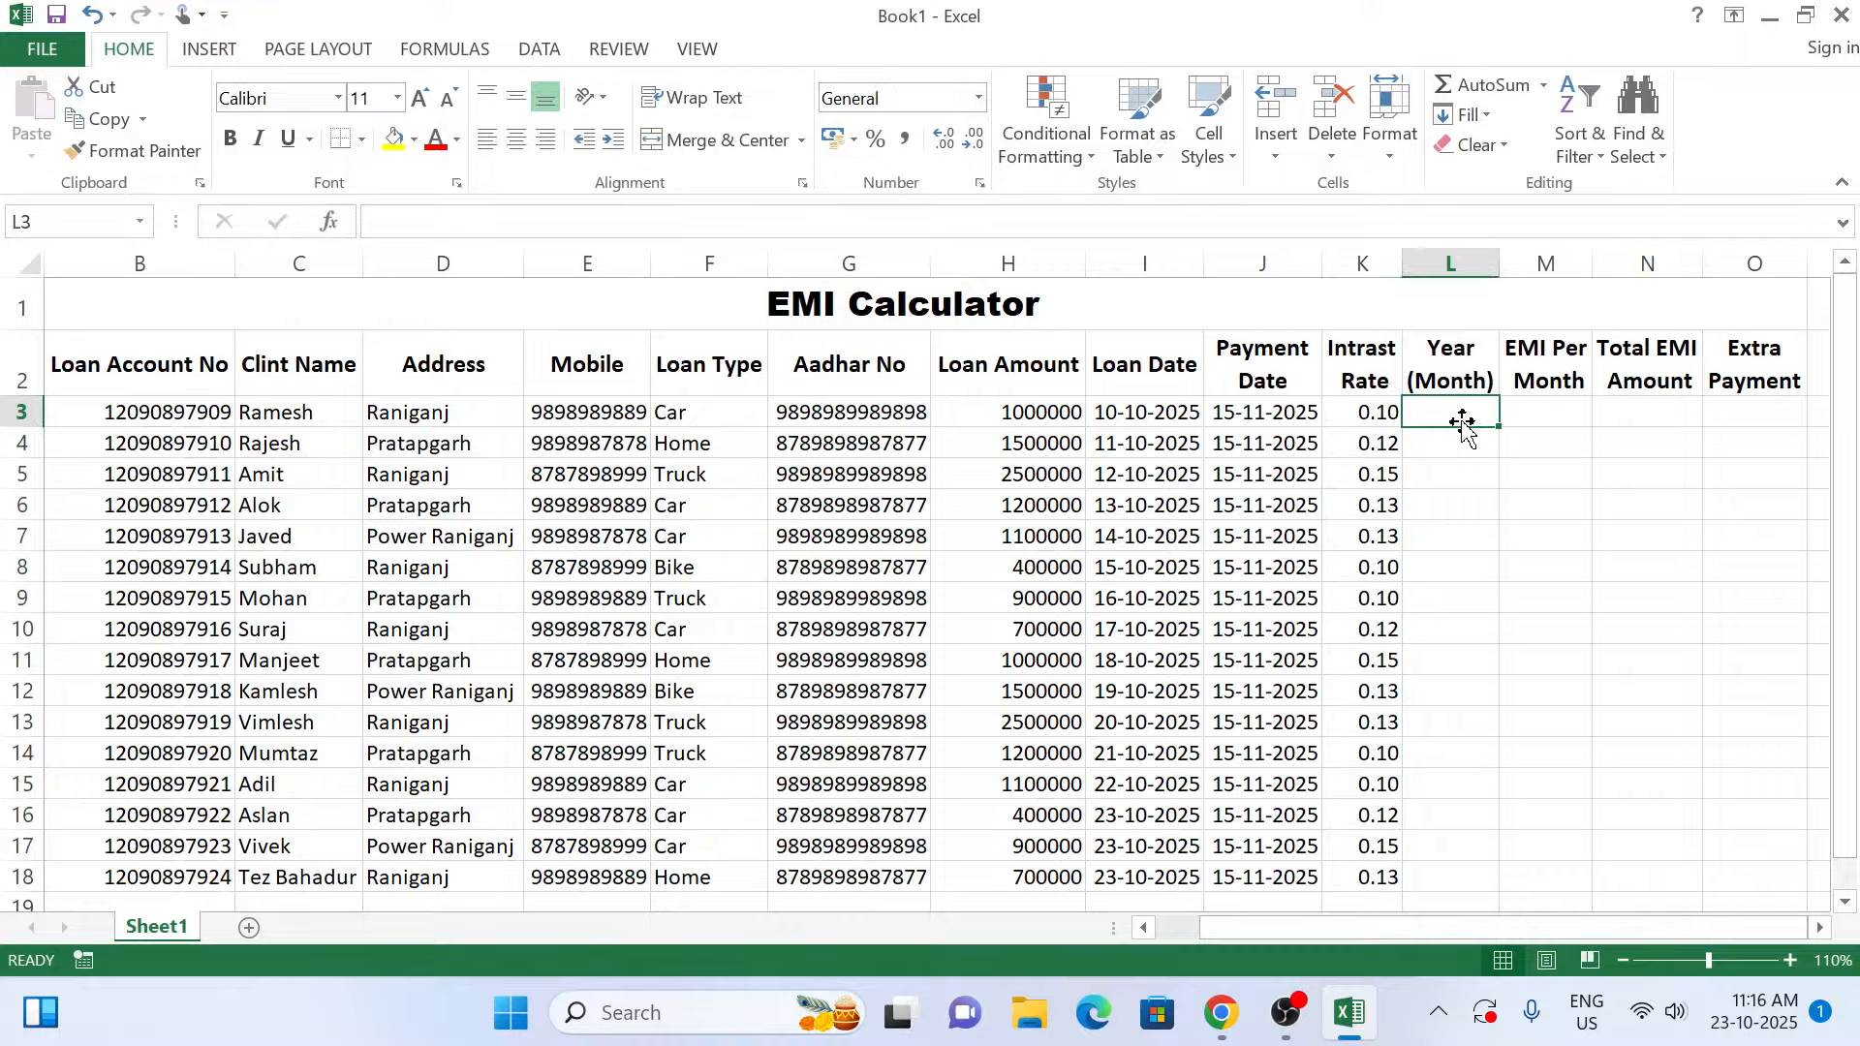
type("5")
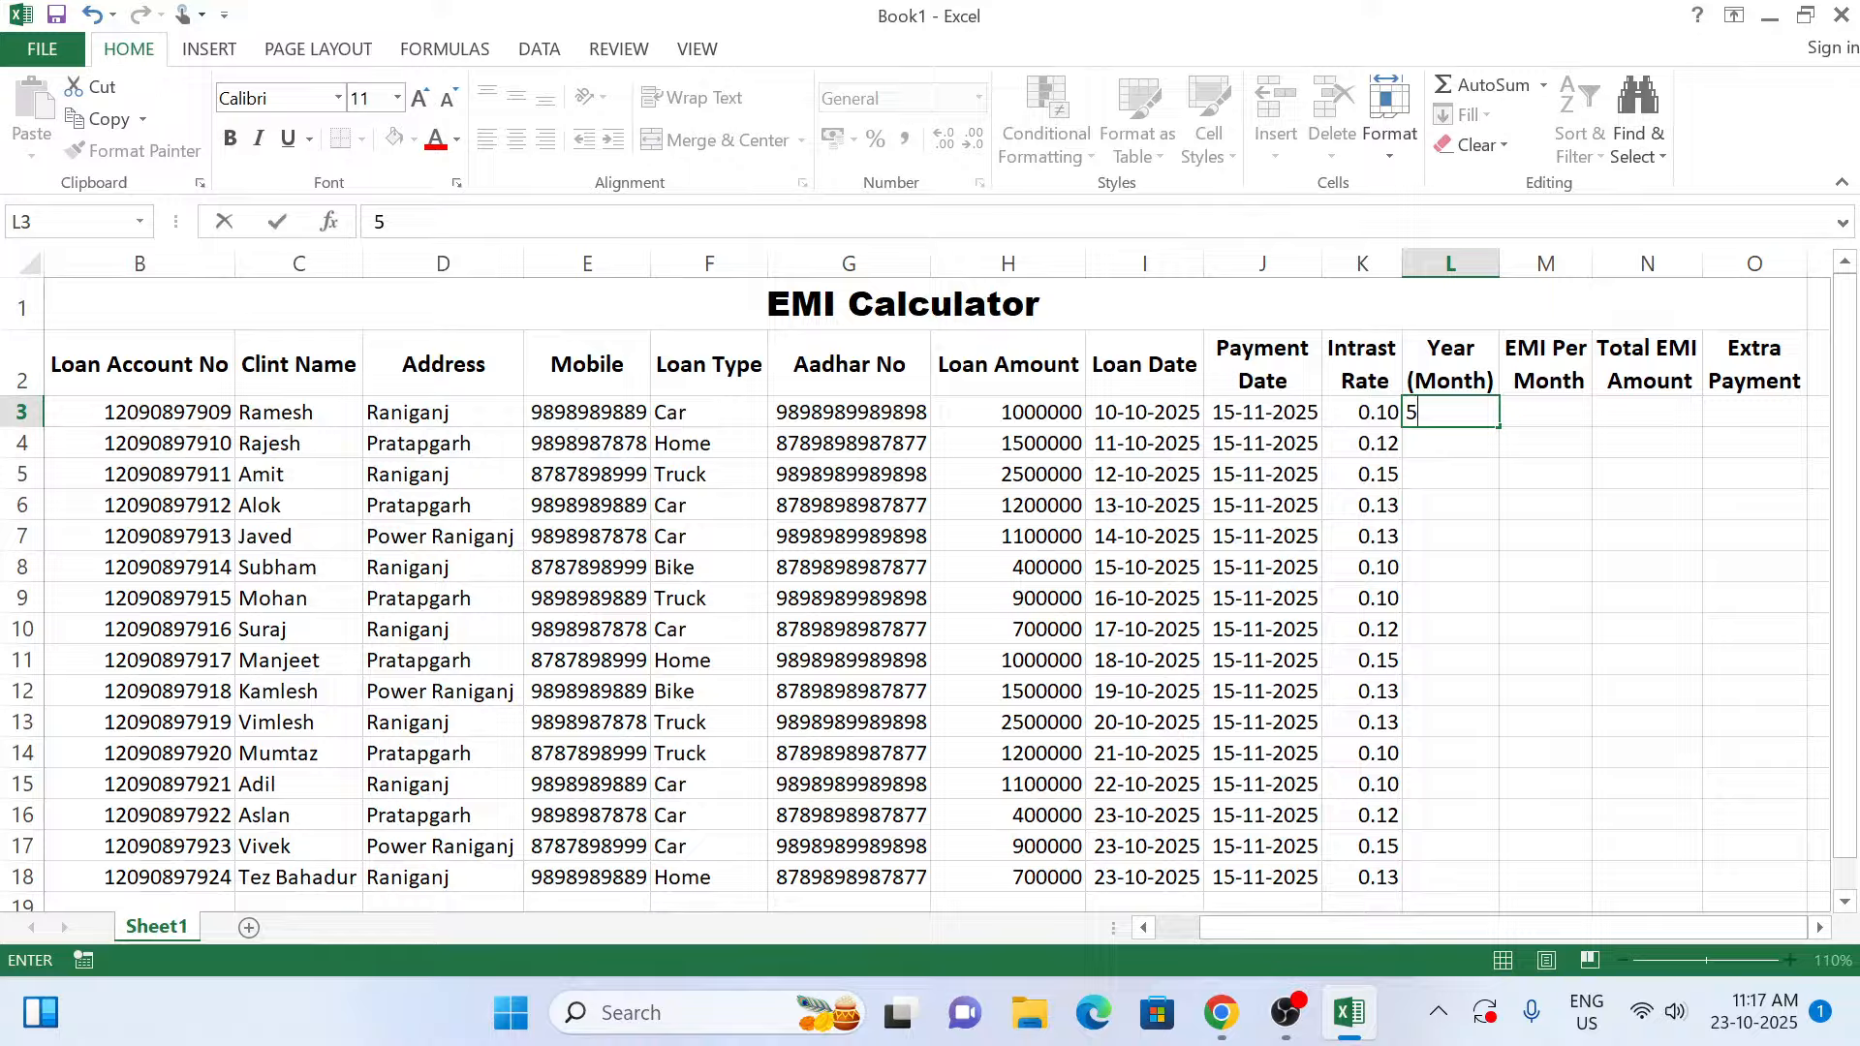
key("BackSpace")
type("1")
key("BackSpace")
type("48")
key("Return")
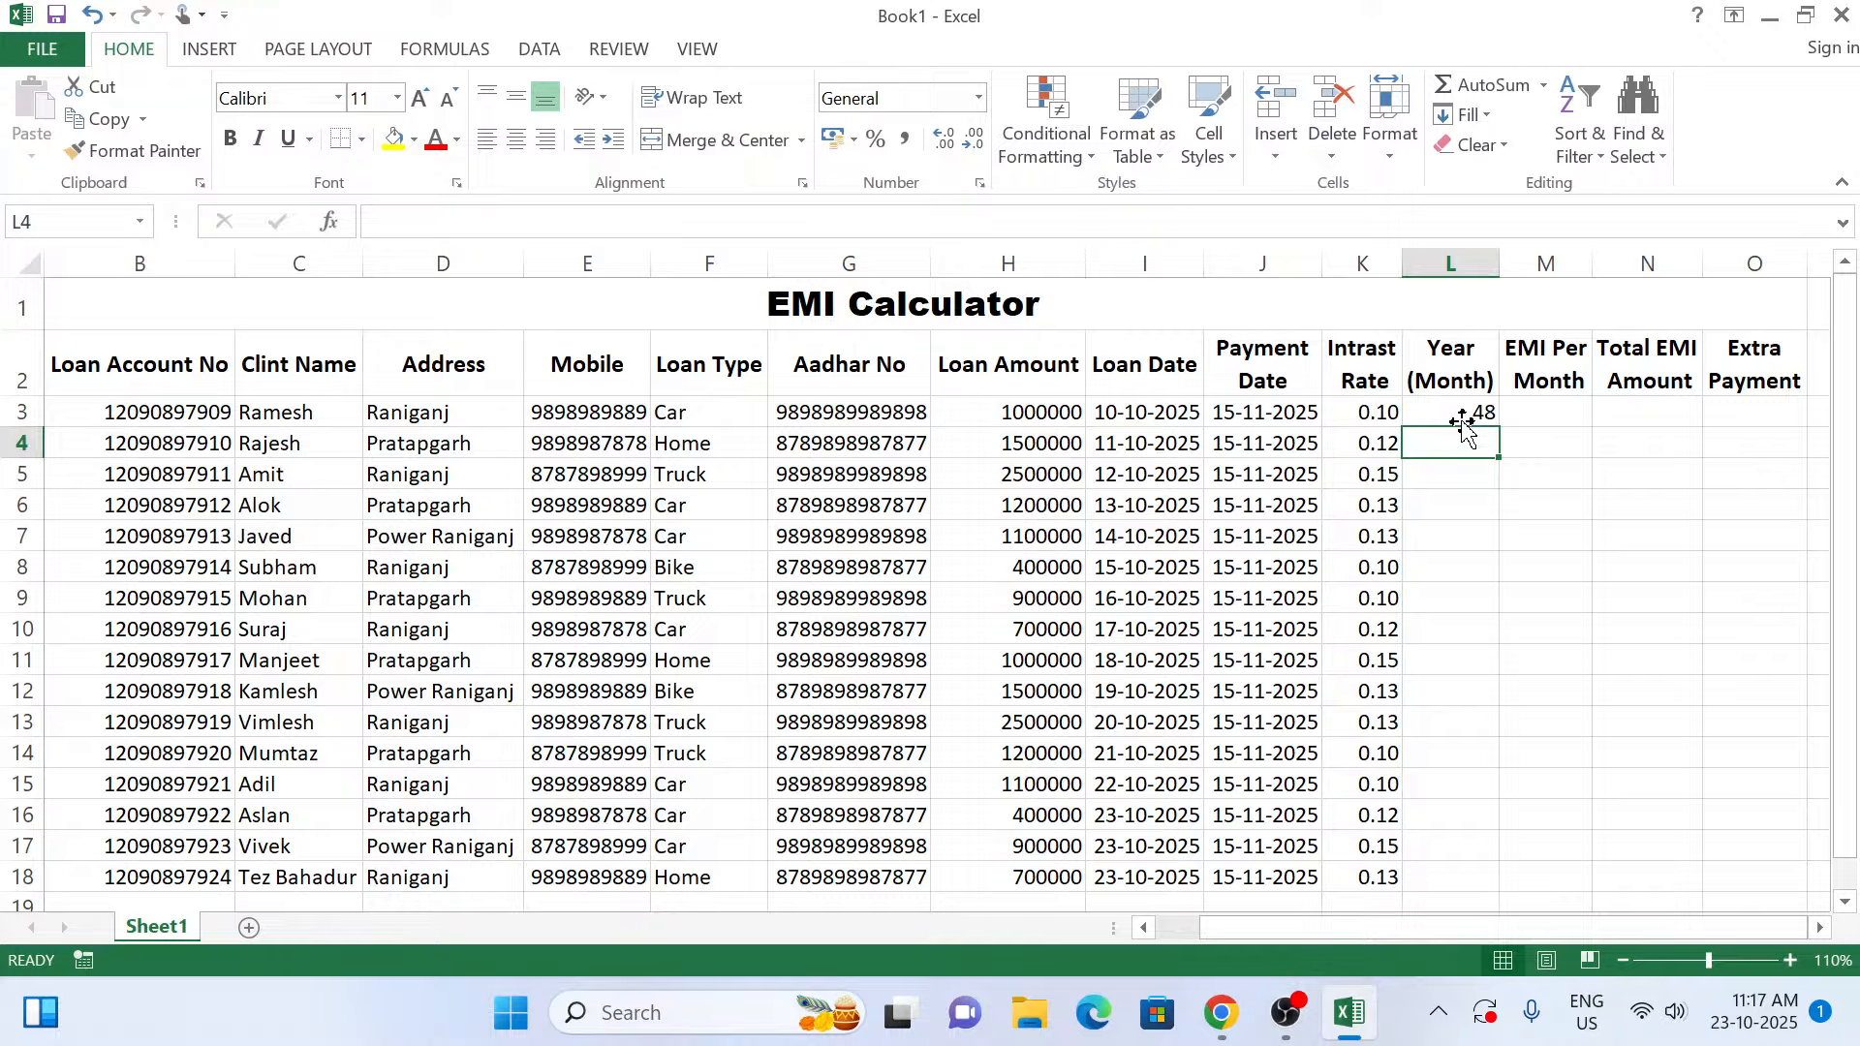
Enter the loan terms 24, 60 and 36 months in cells L4, L5 and L6.
type("24")
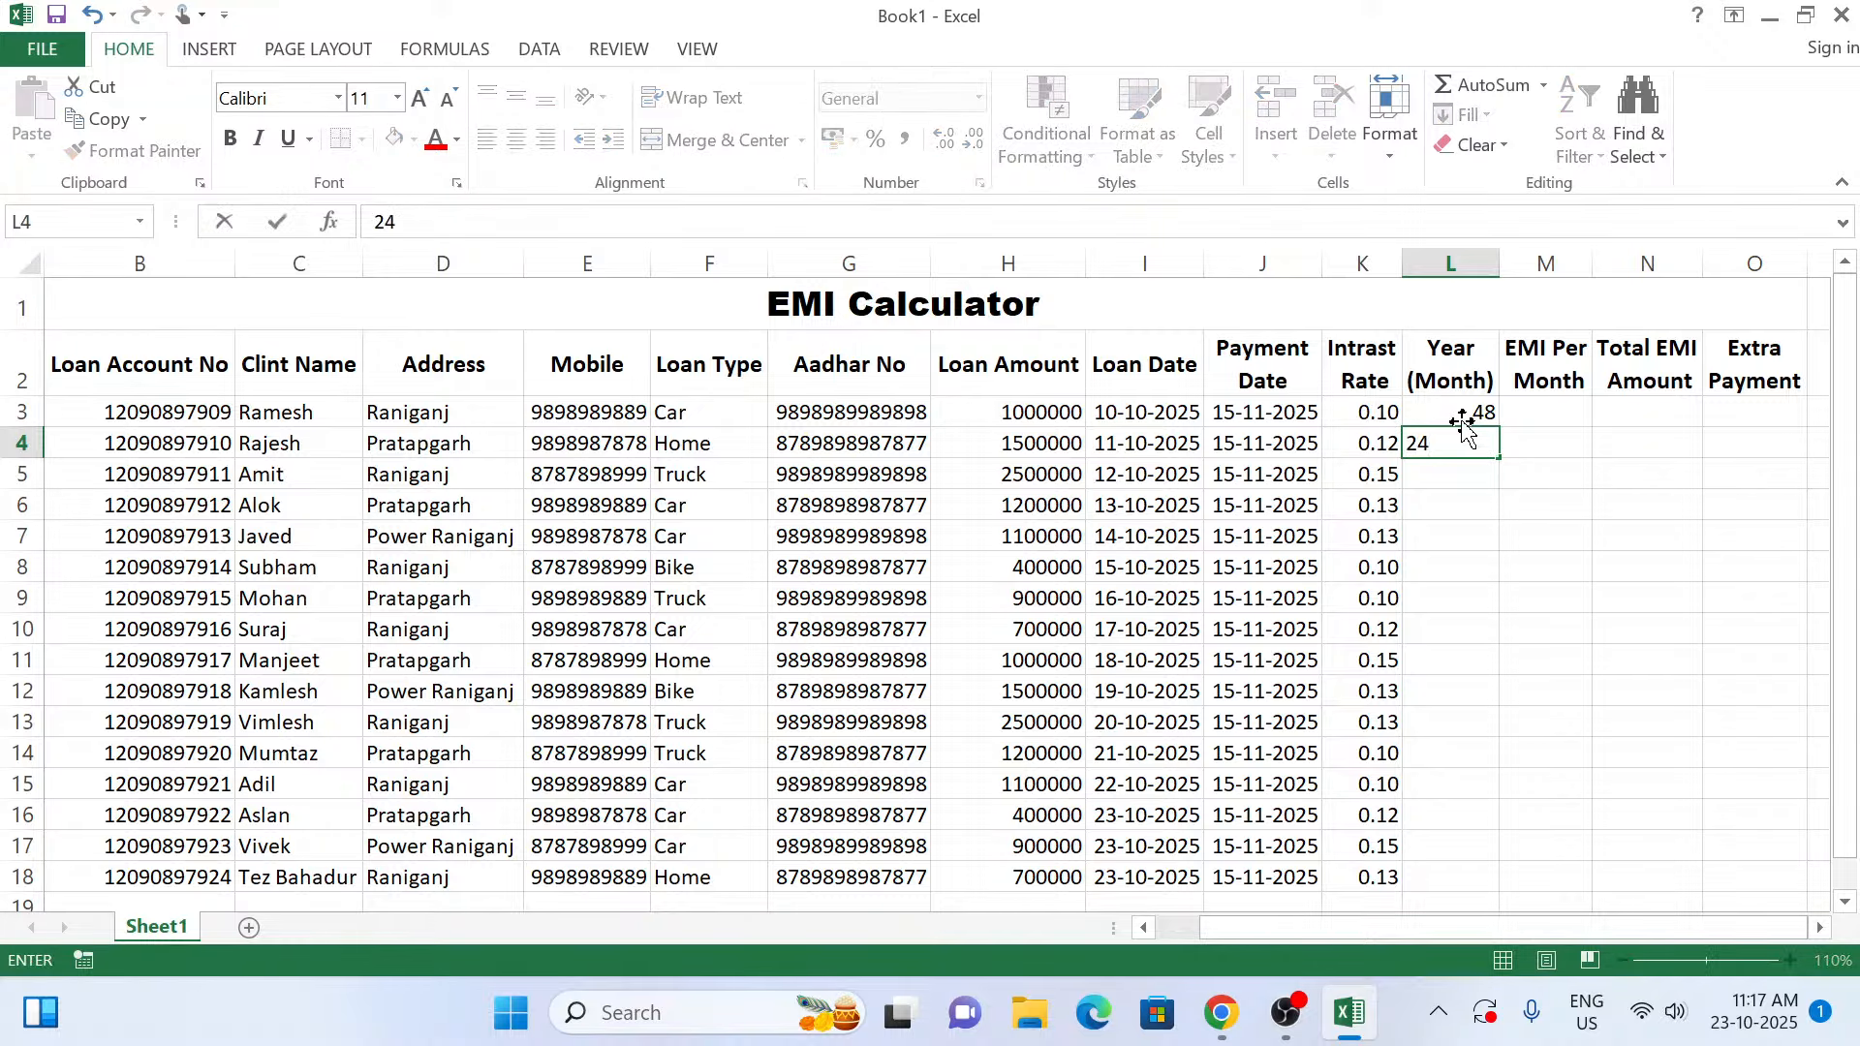
key("Return")
type("60")
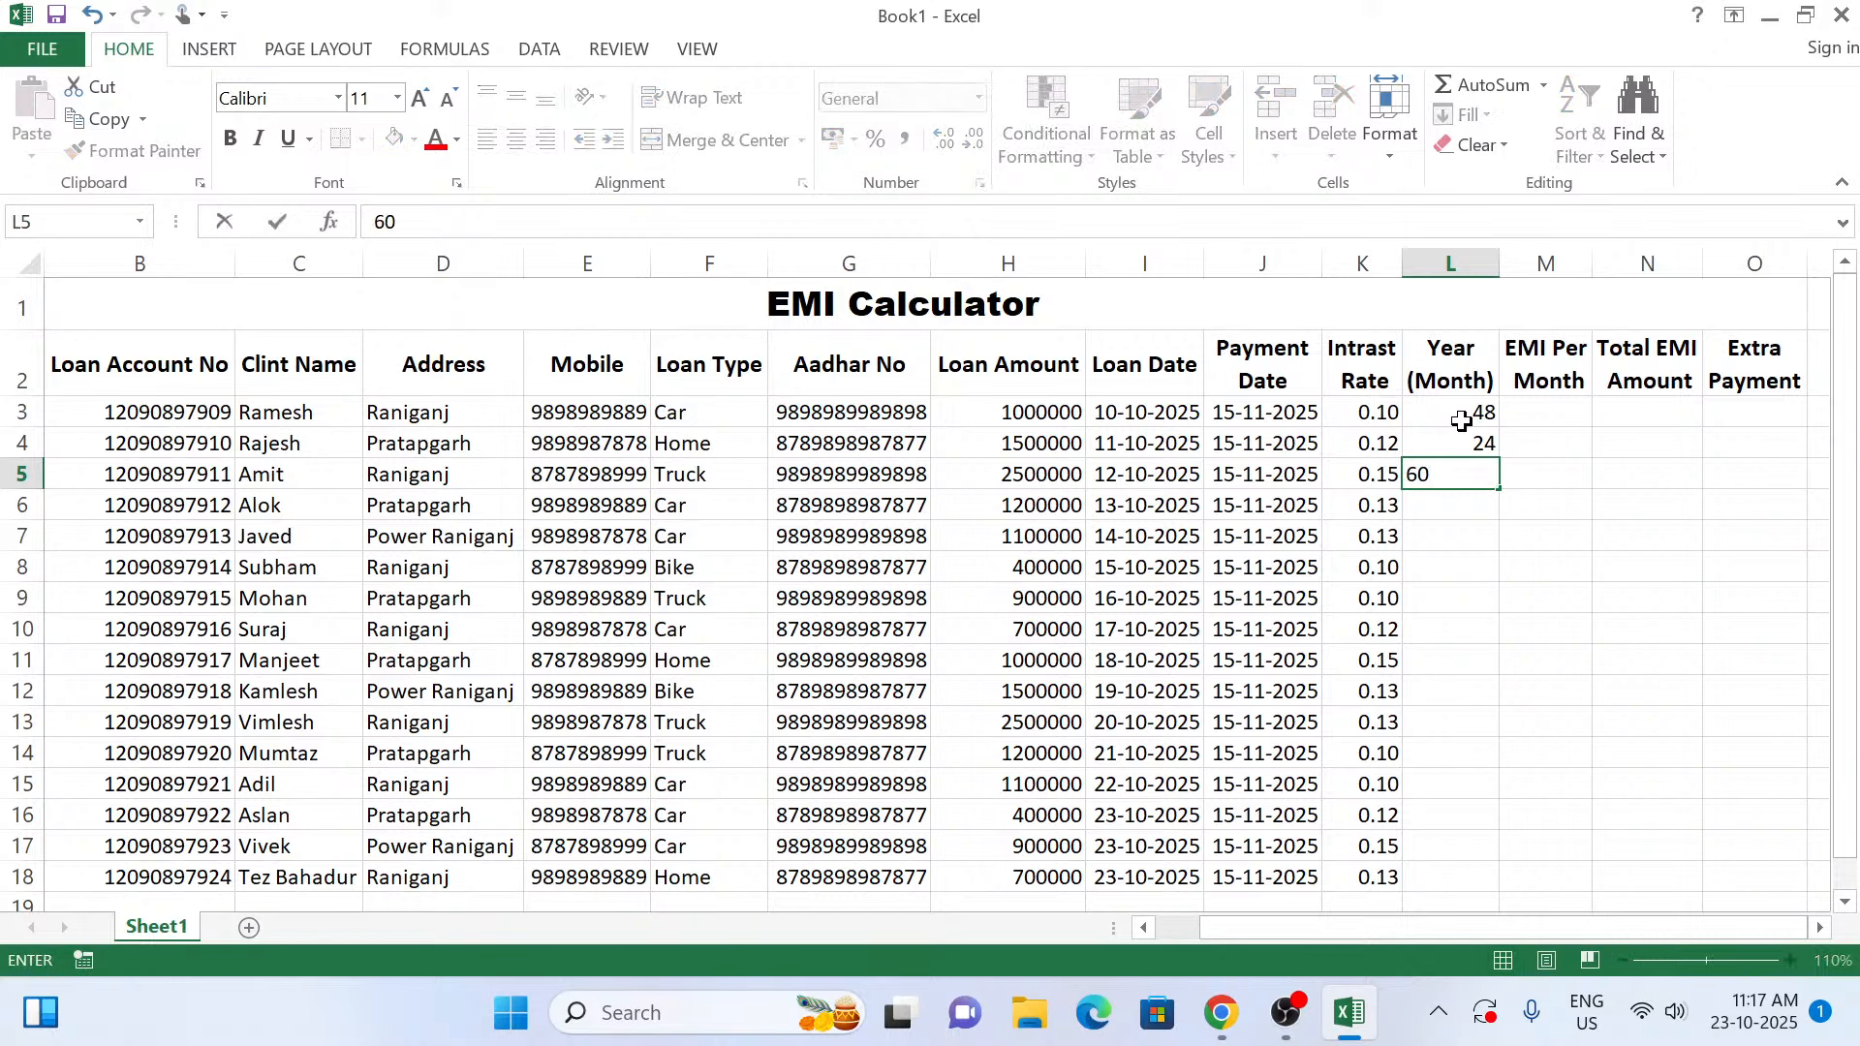
key("Return")
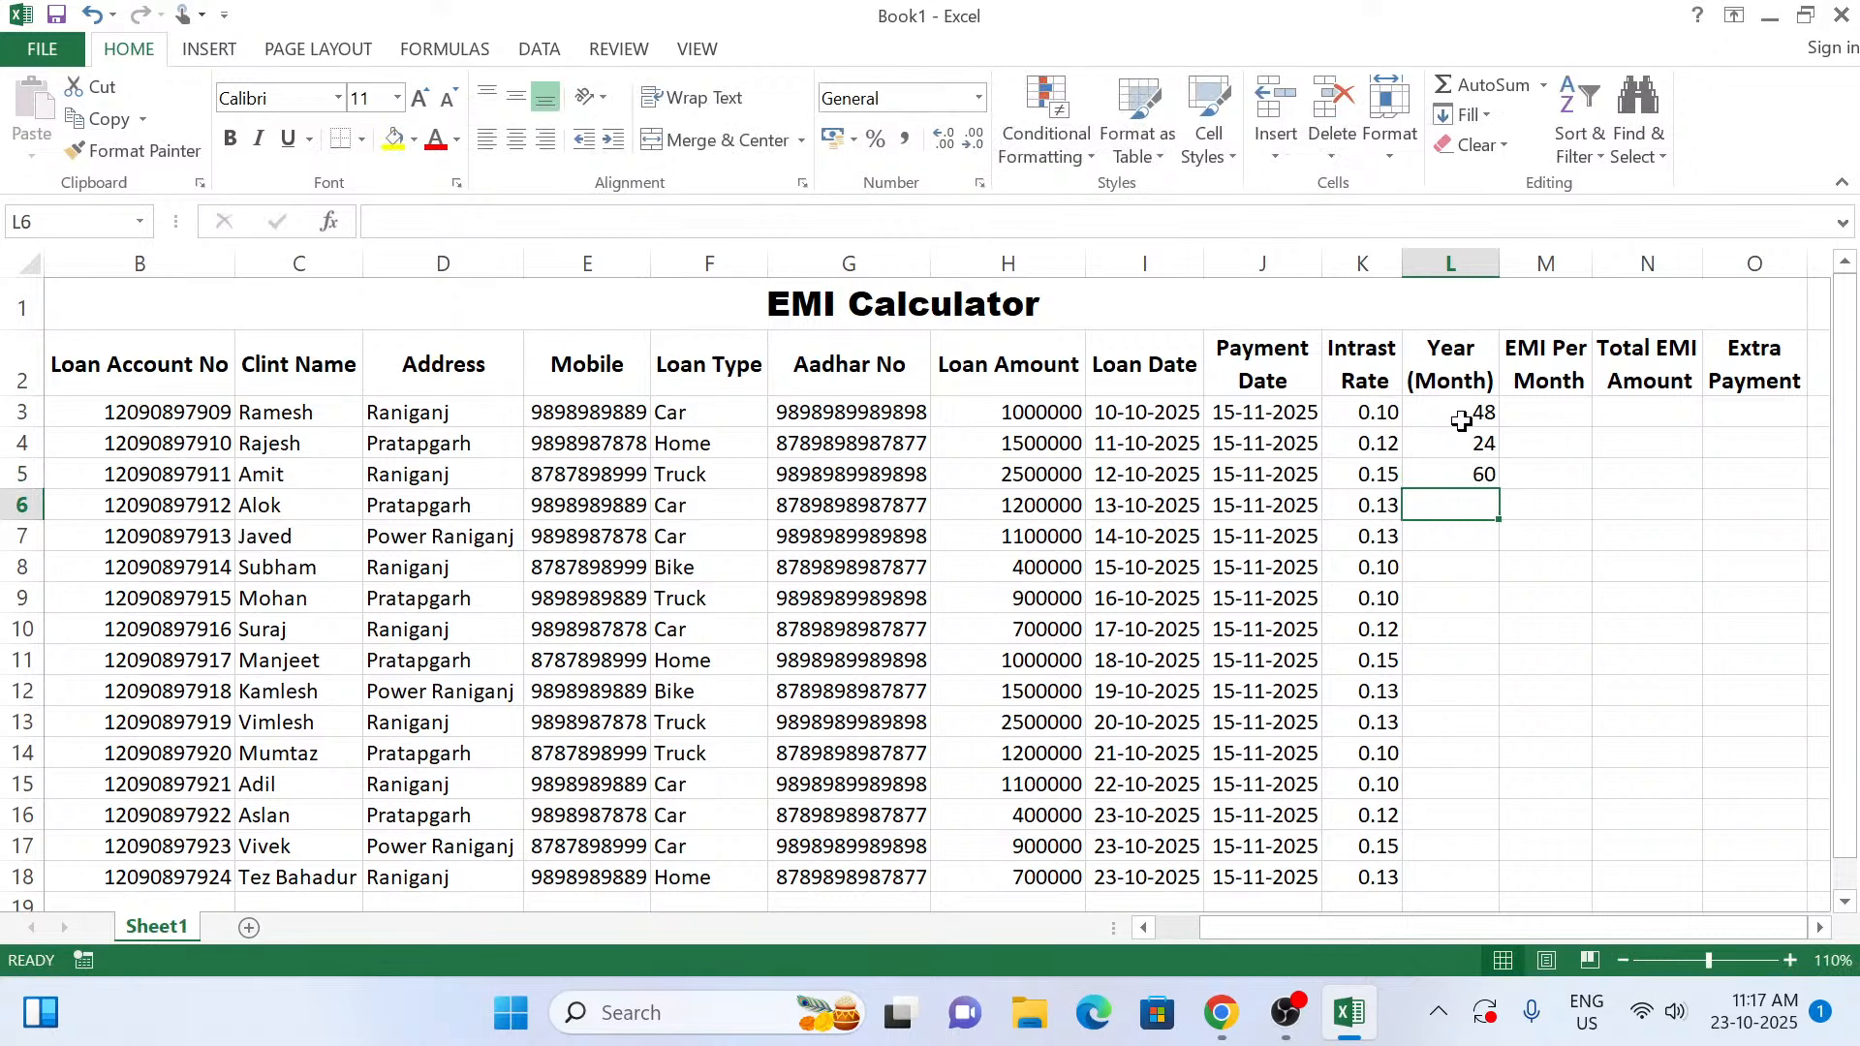
type("36")
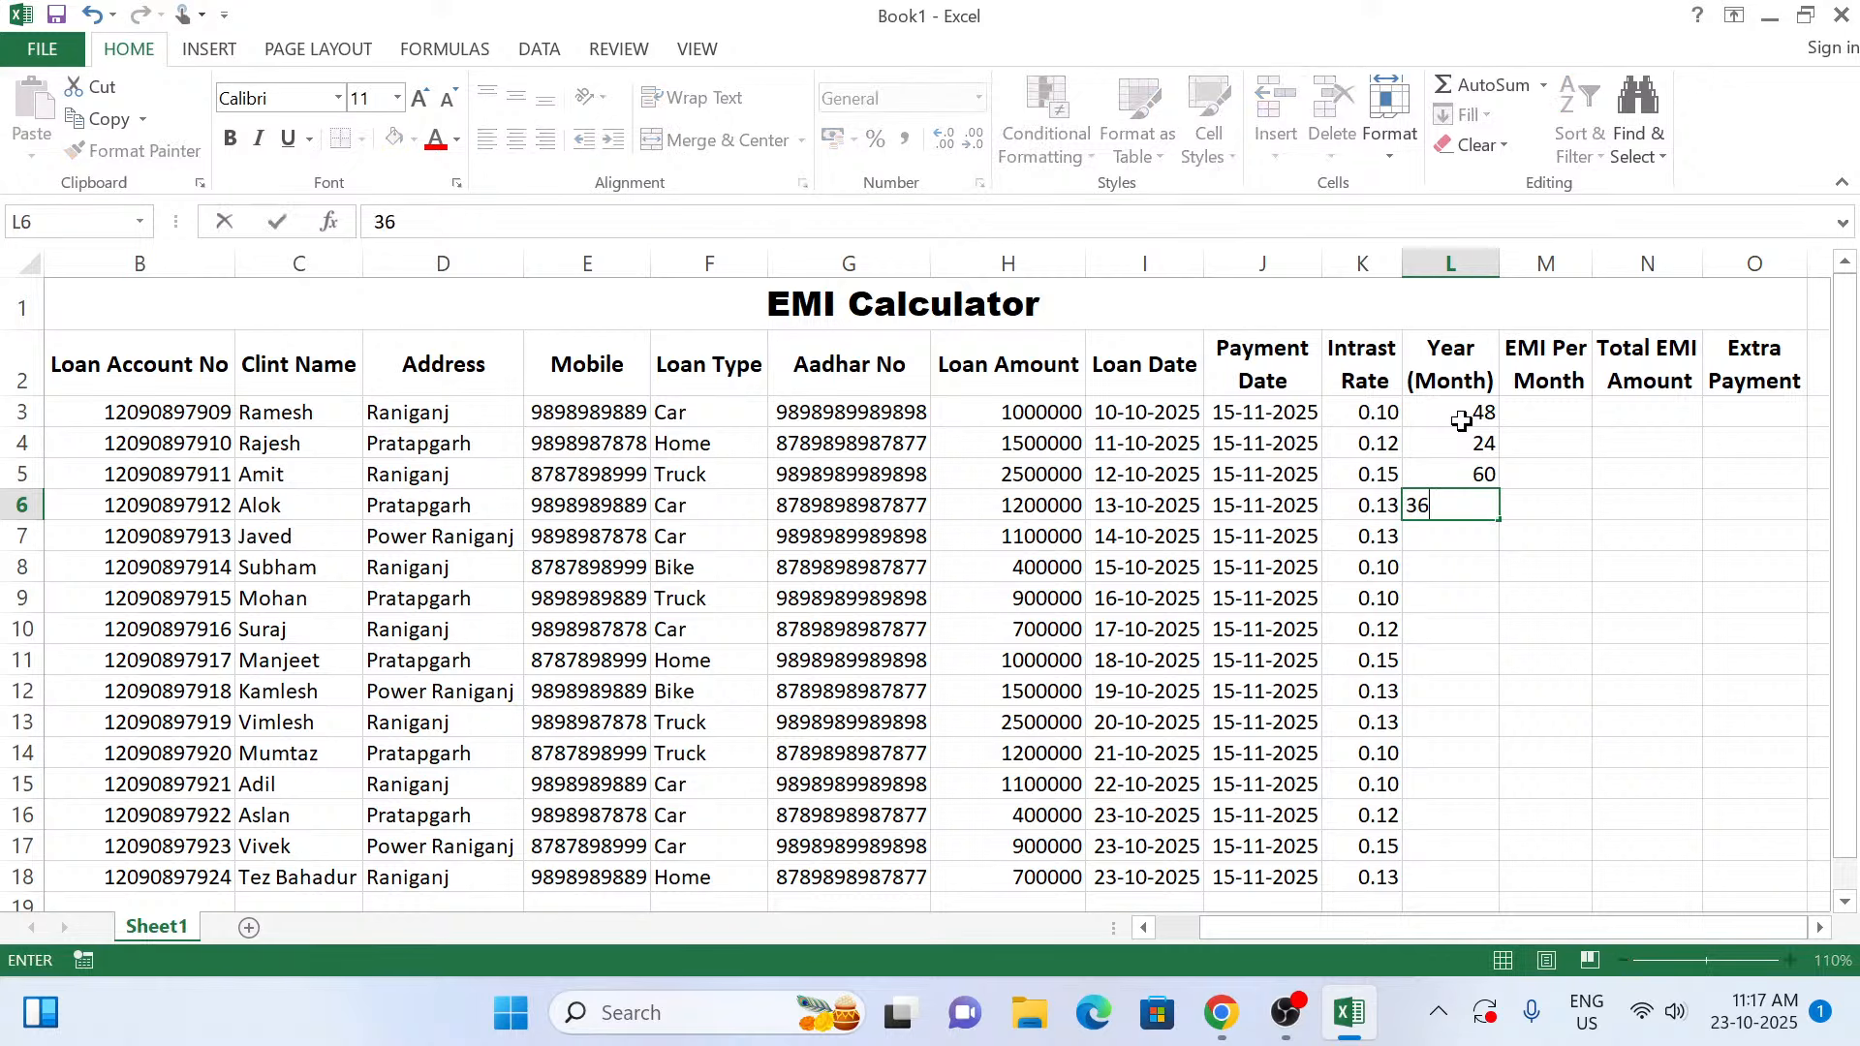
key("Return")
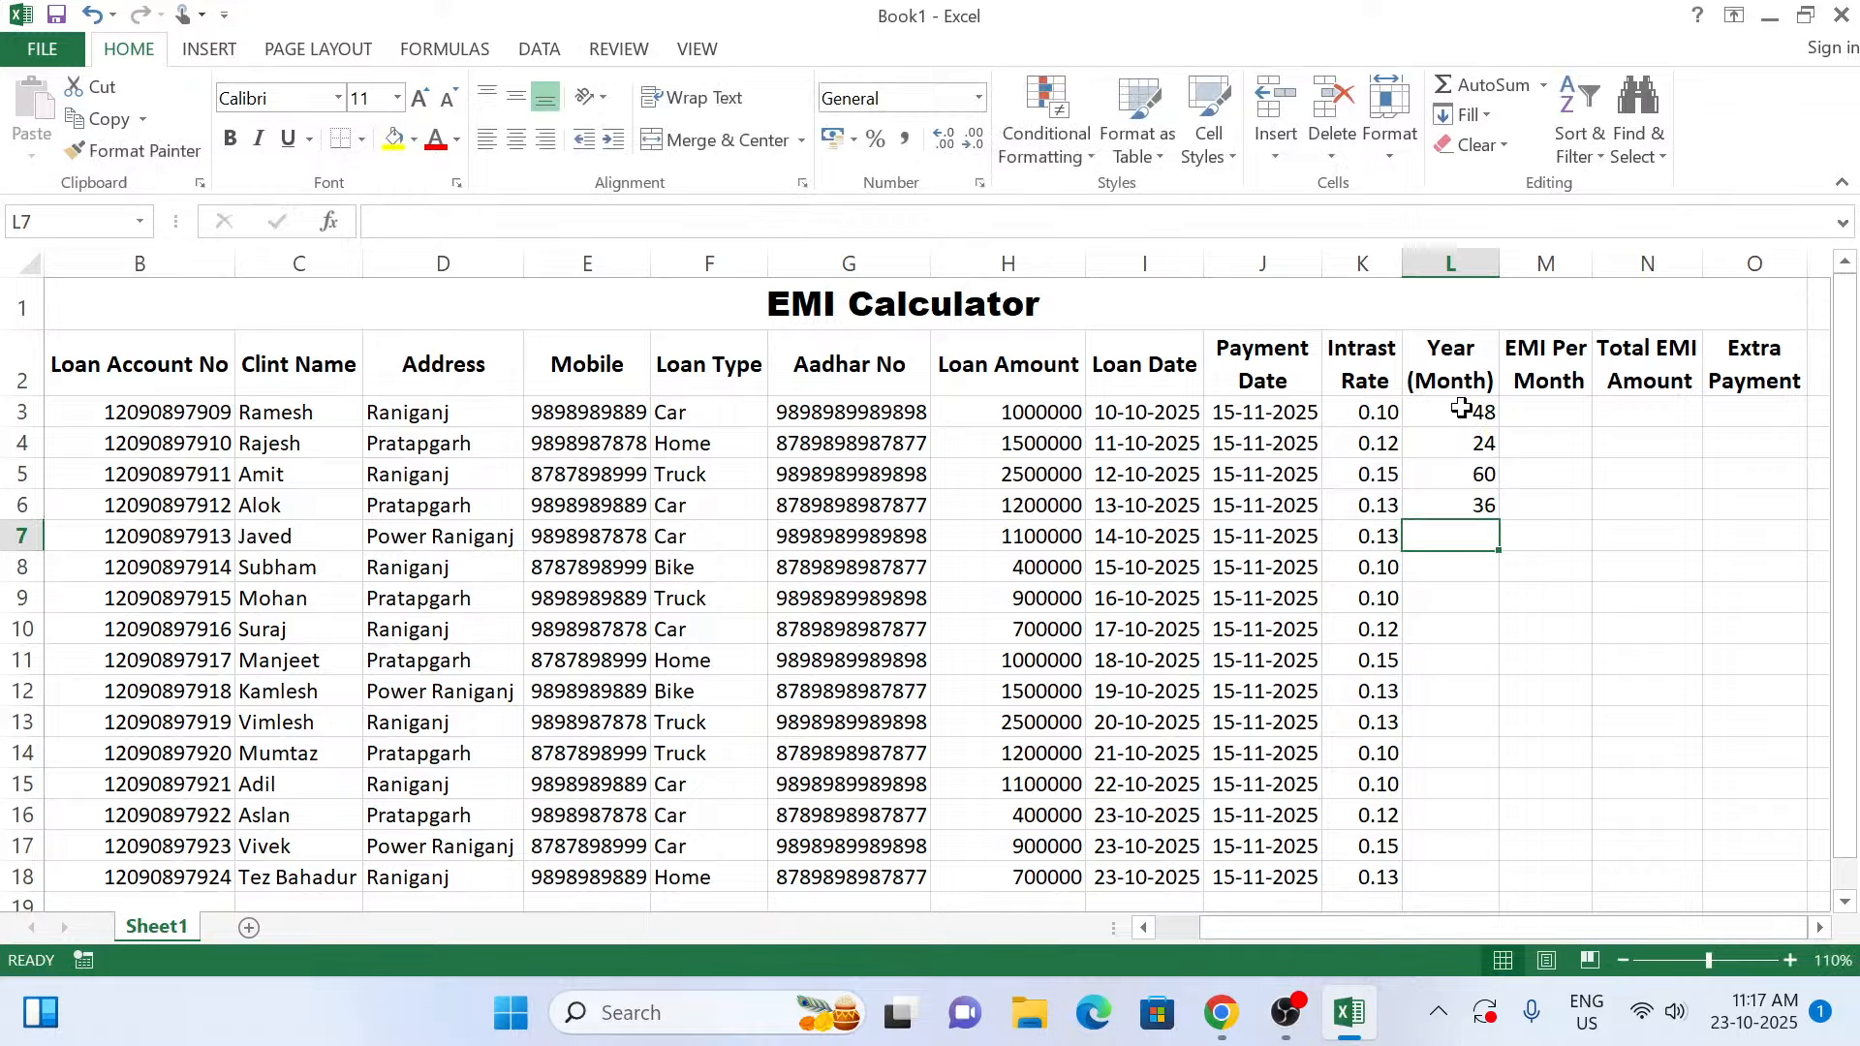
Fill the loan terms from L3:L6 down to L18 as copied cells, repeating the four values.
left_click_drag(1463, 417, 1493, 898)
left_click(1516, 878)
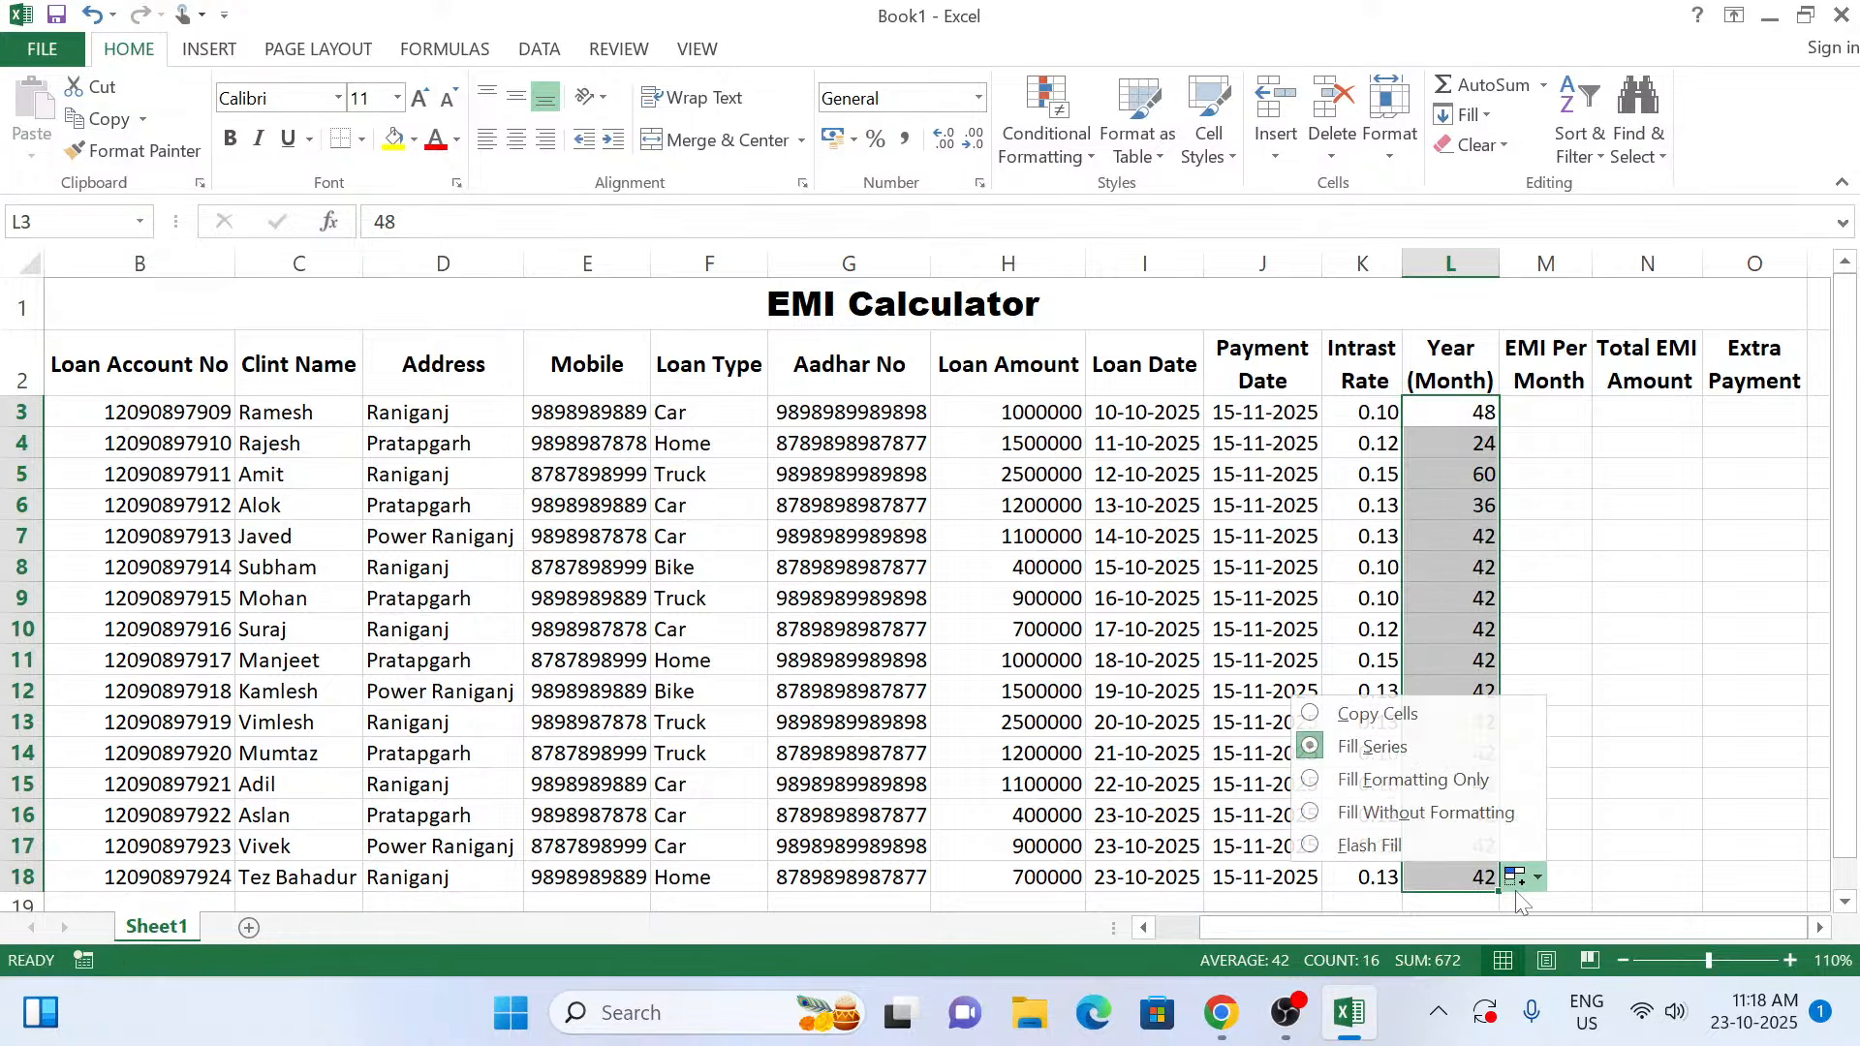
left_click(1366, 714)
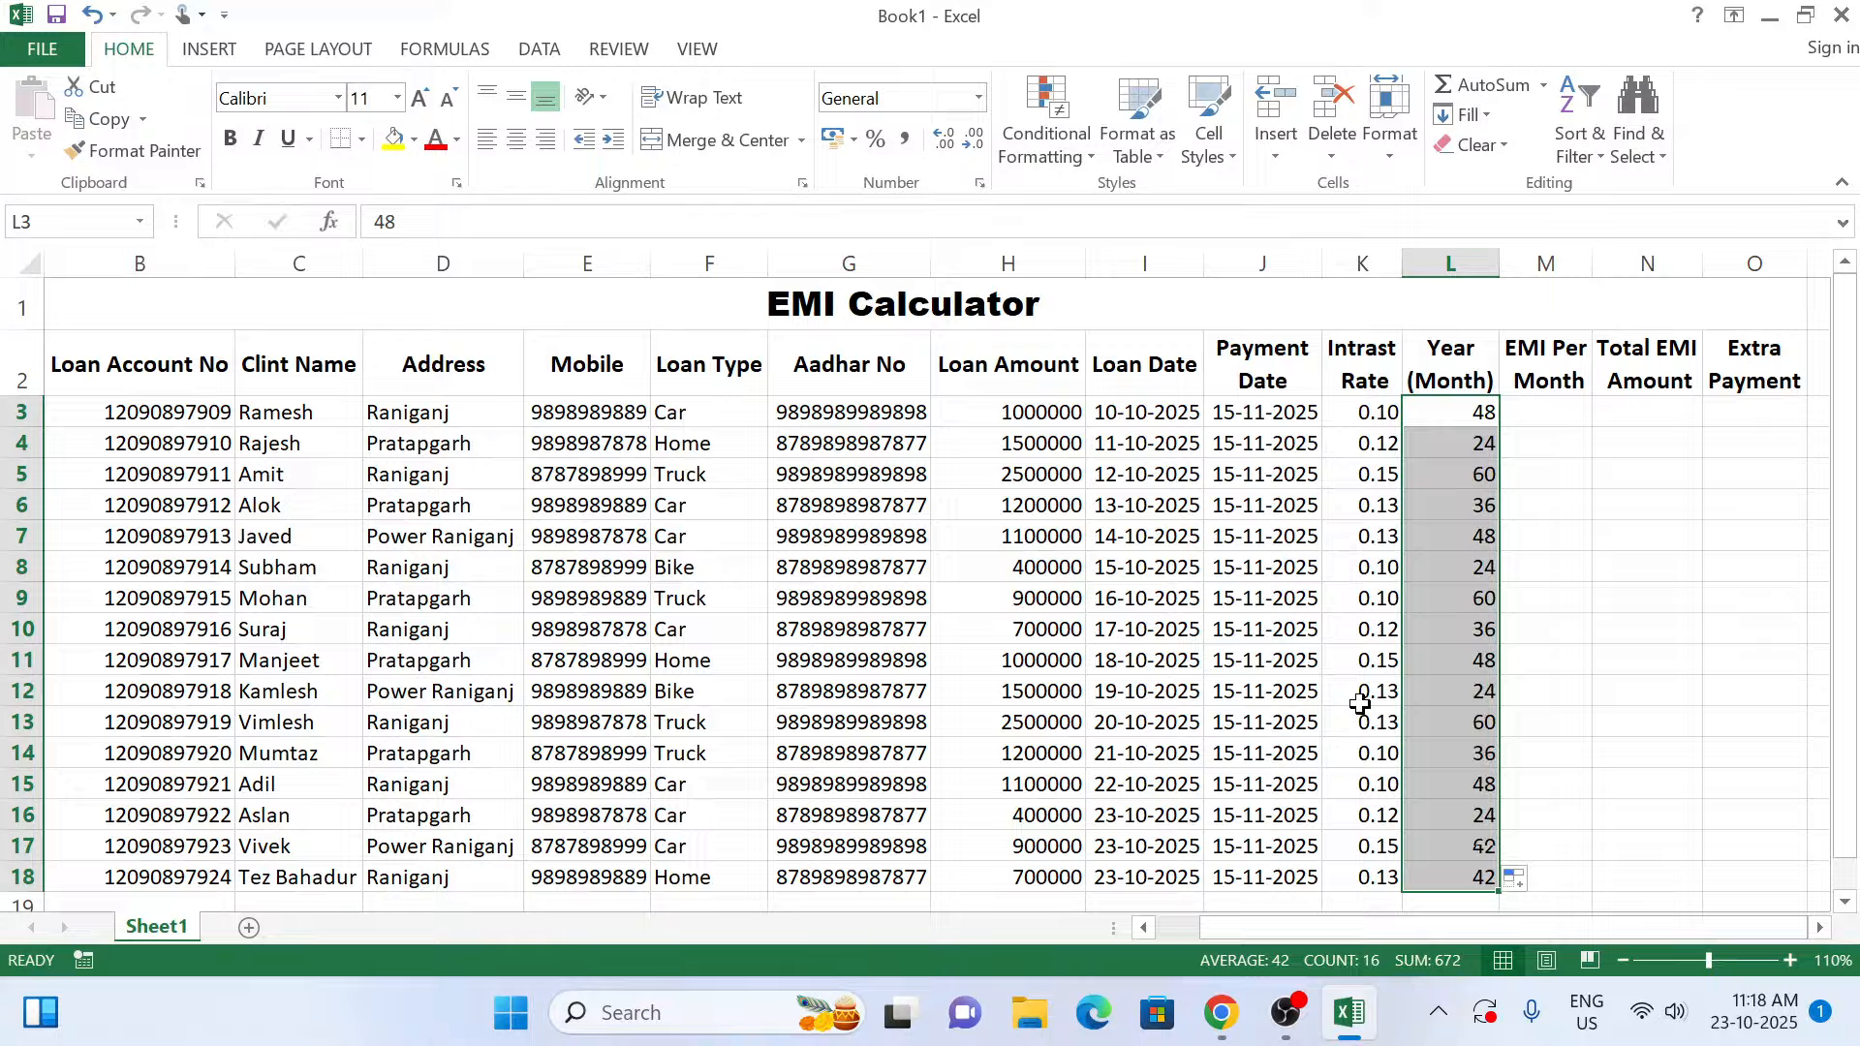
left_click(1557, 544)
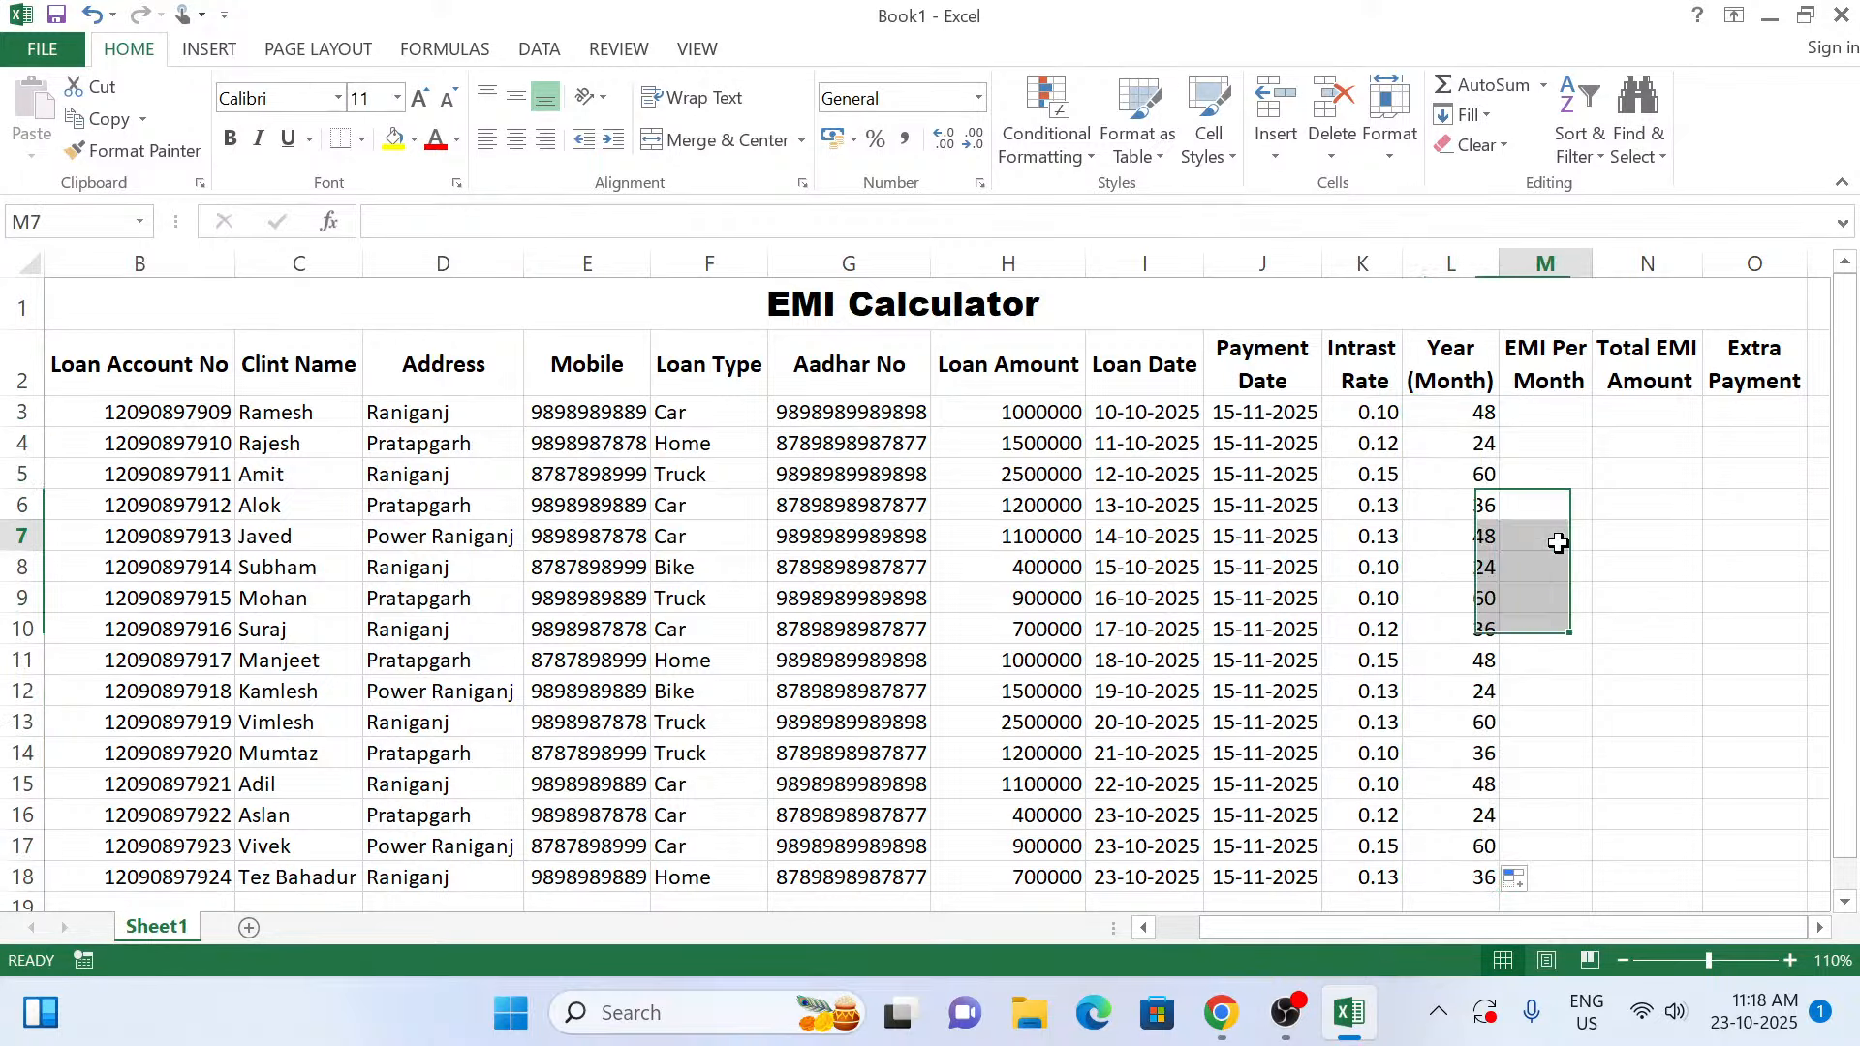
left_click(1541, 417)
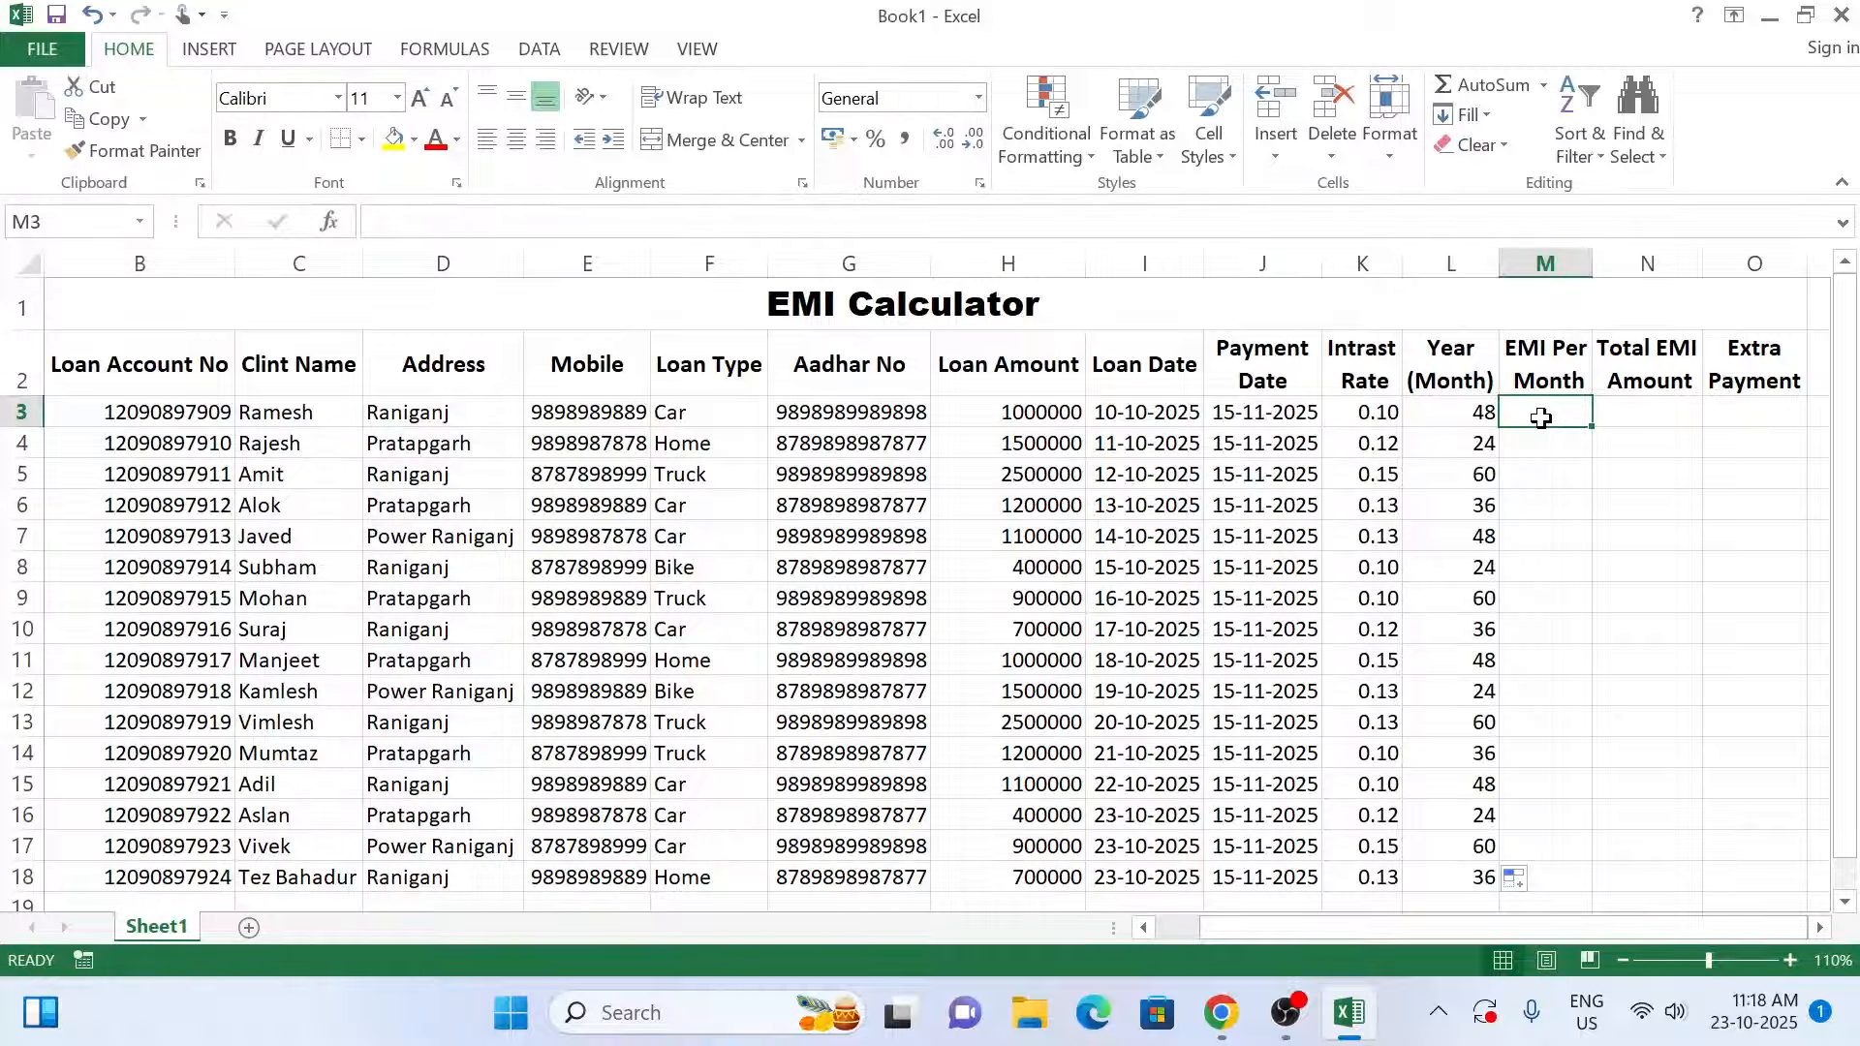
left_click(1766, 413)
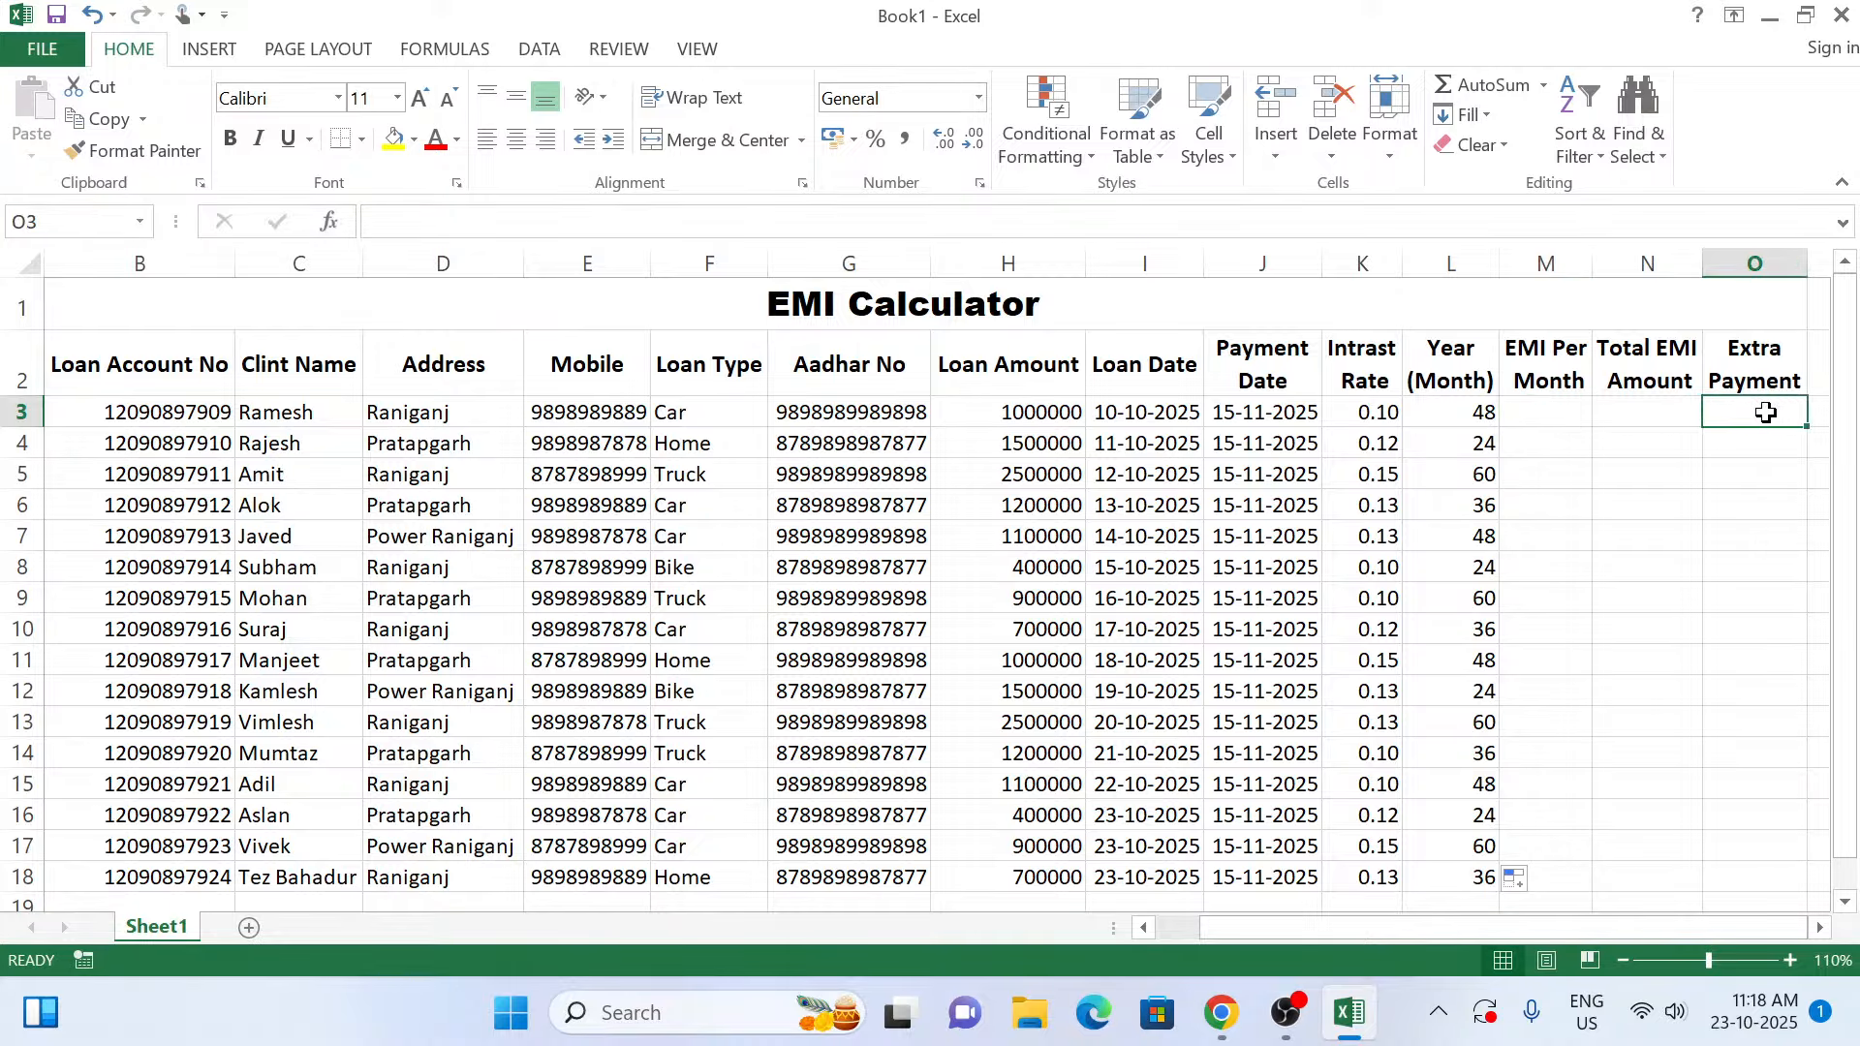
left_click(1558, 416)
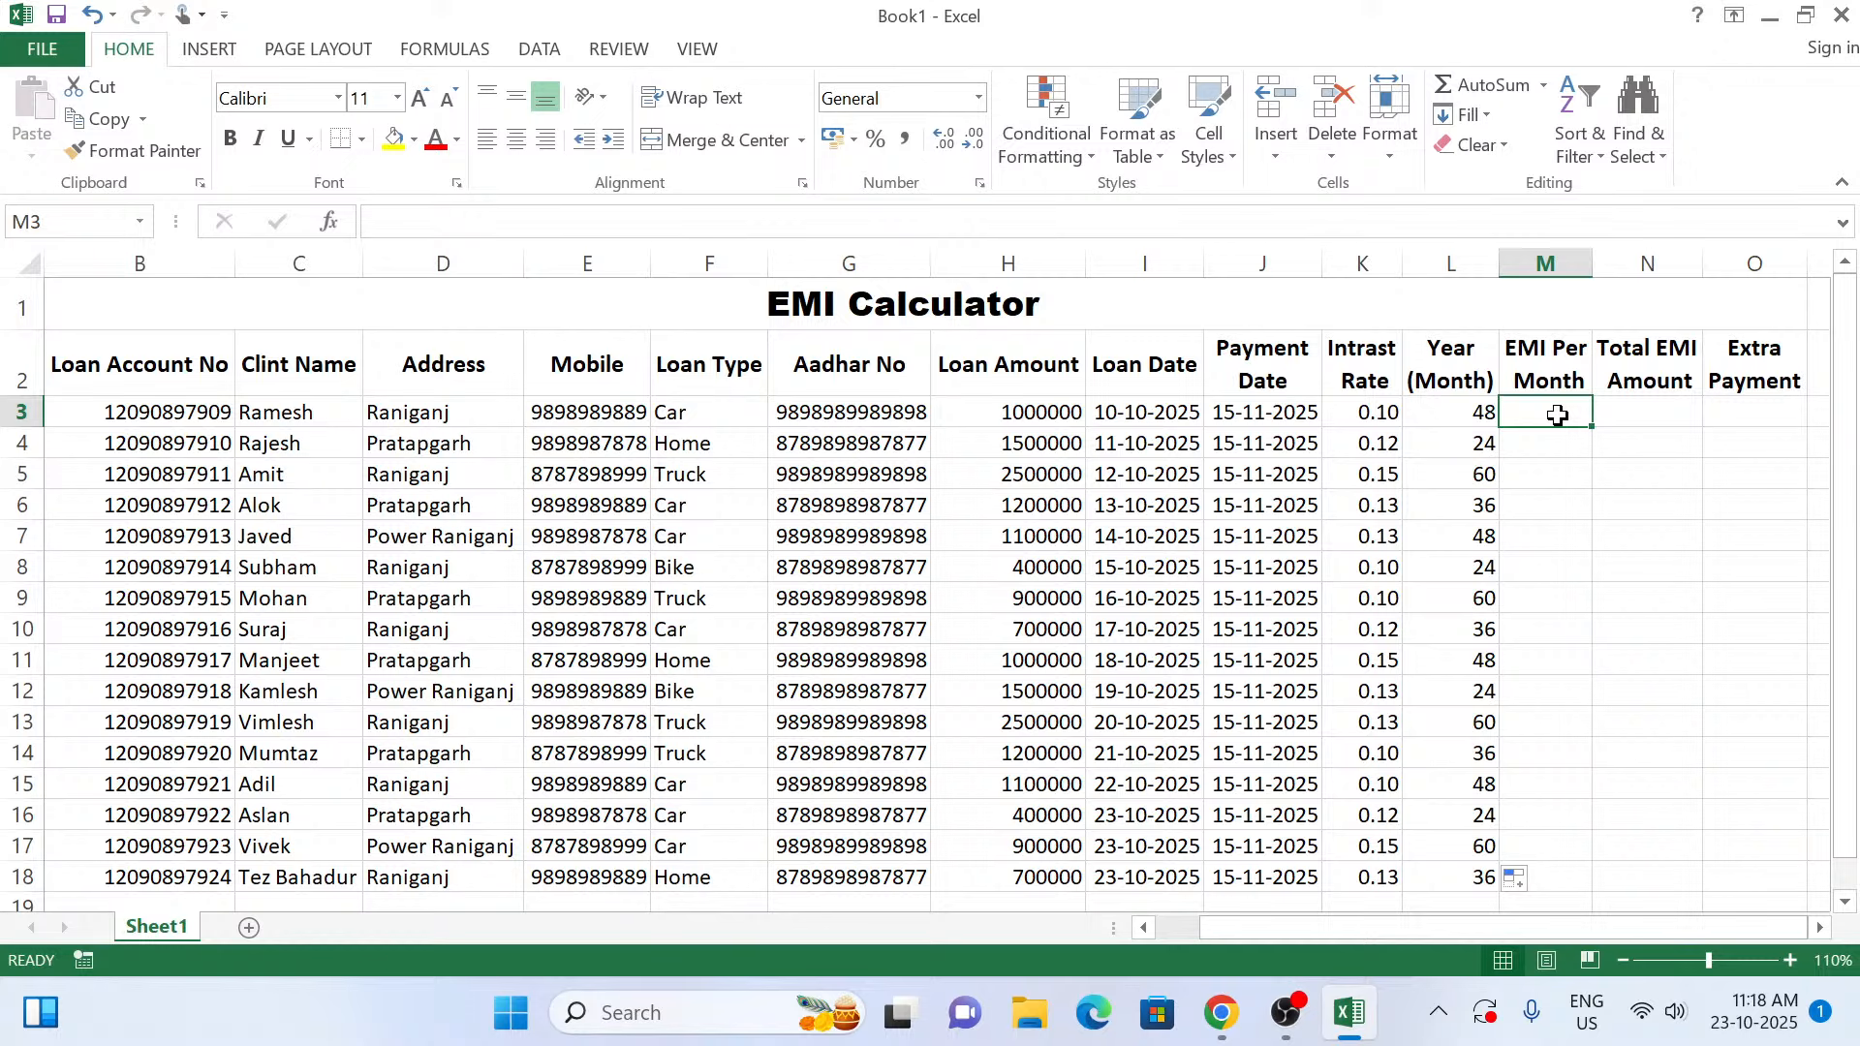
type("=")
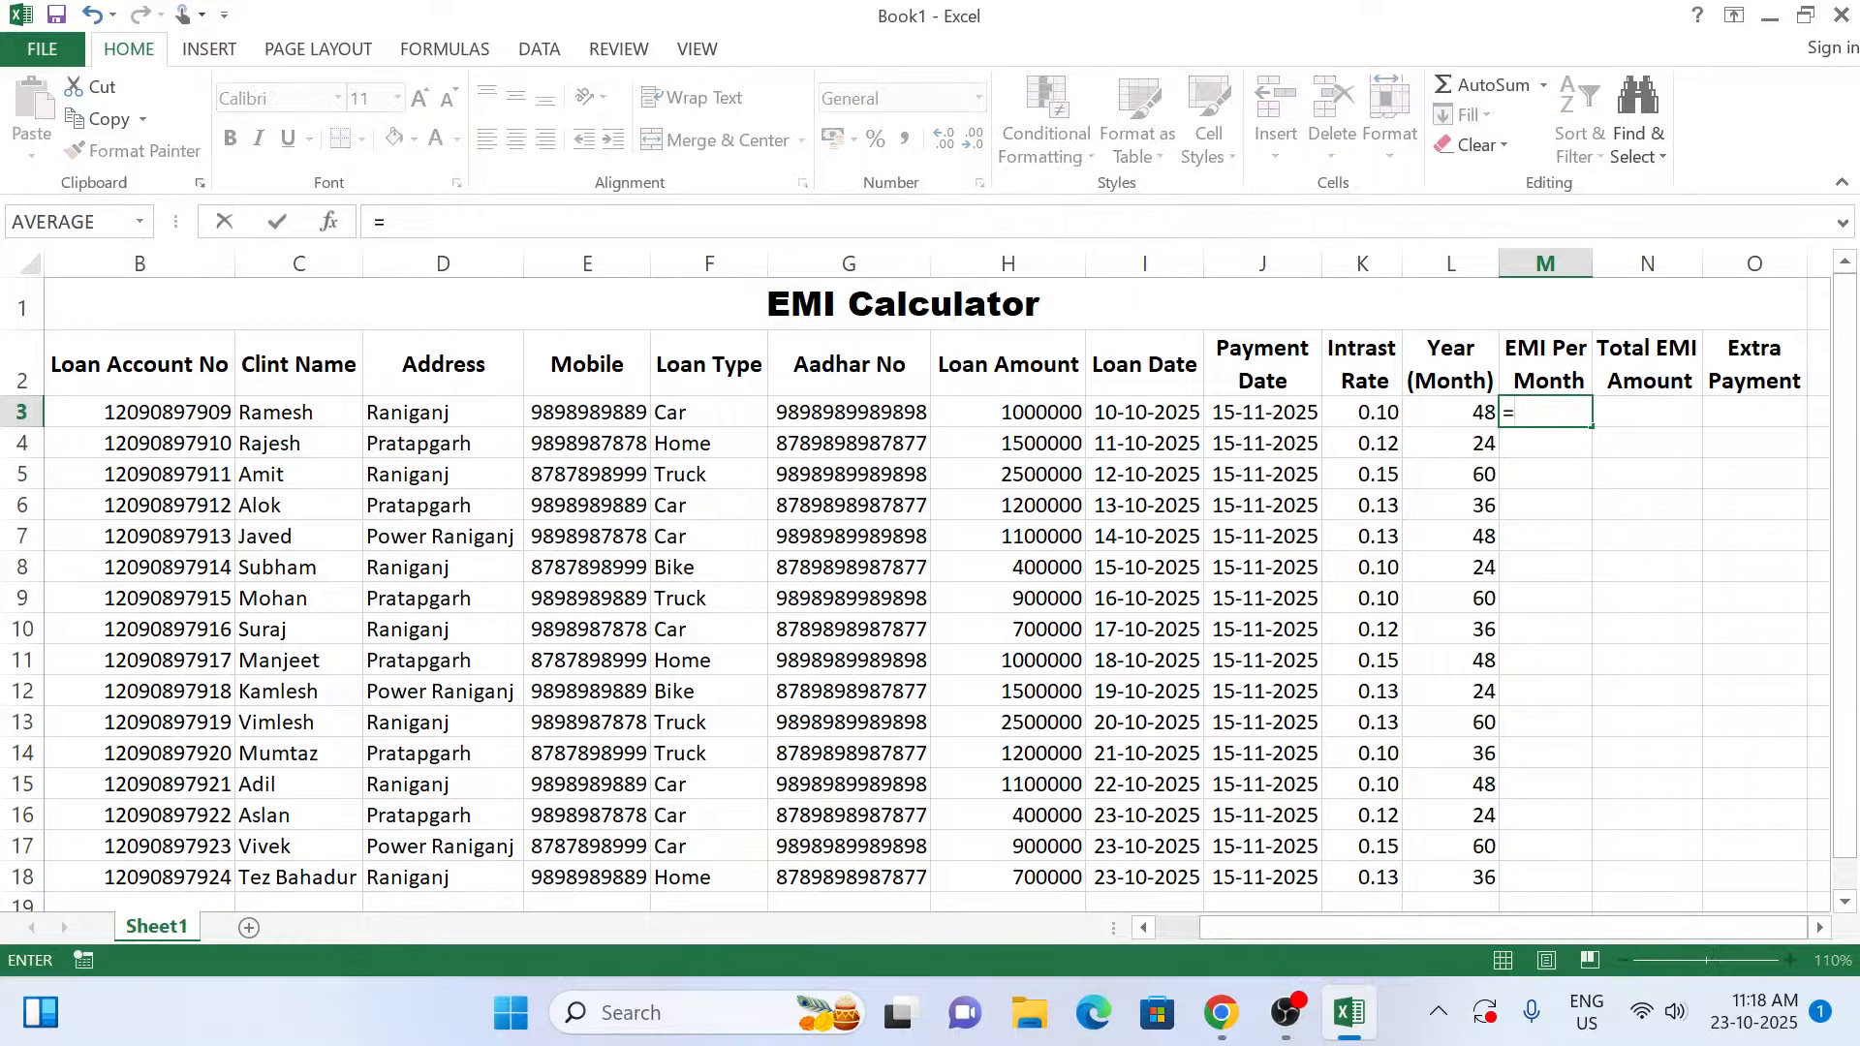
type("pmt")
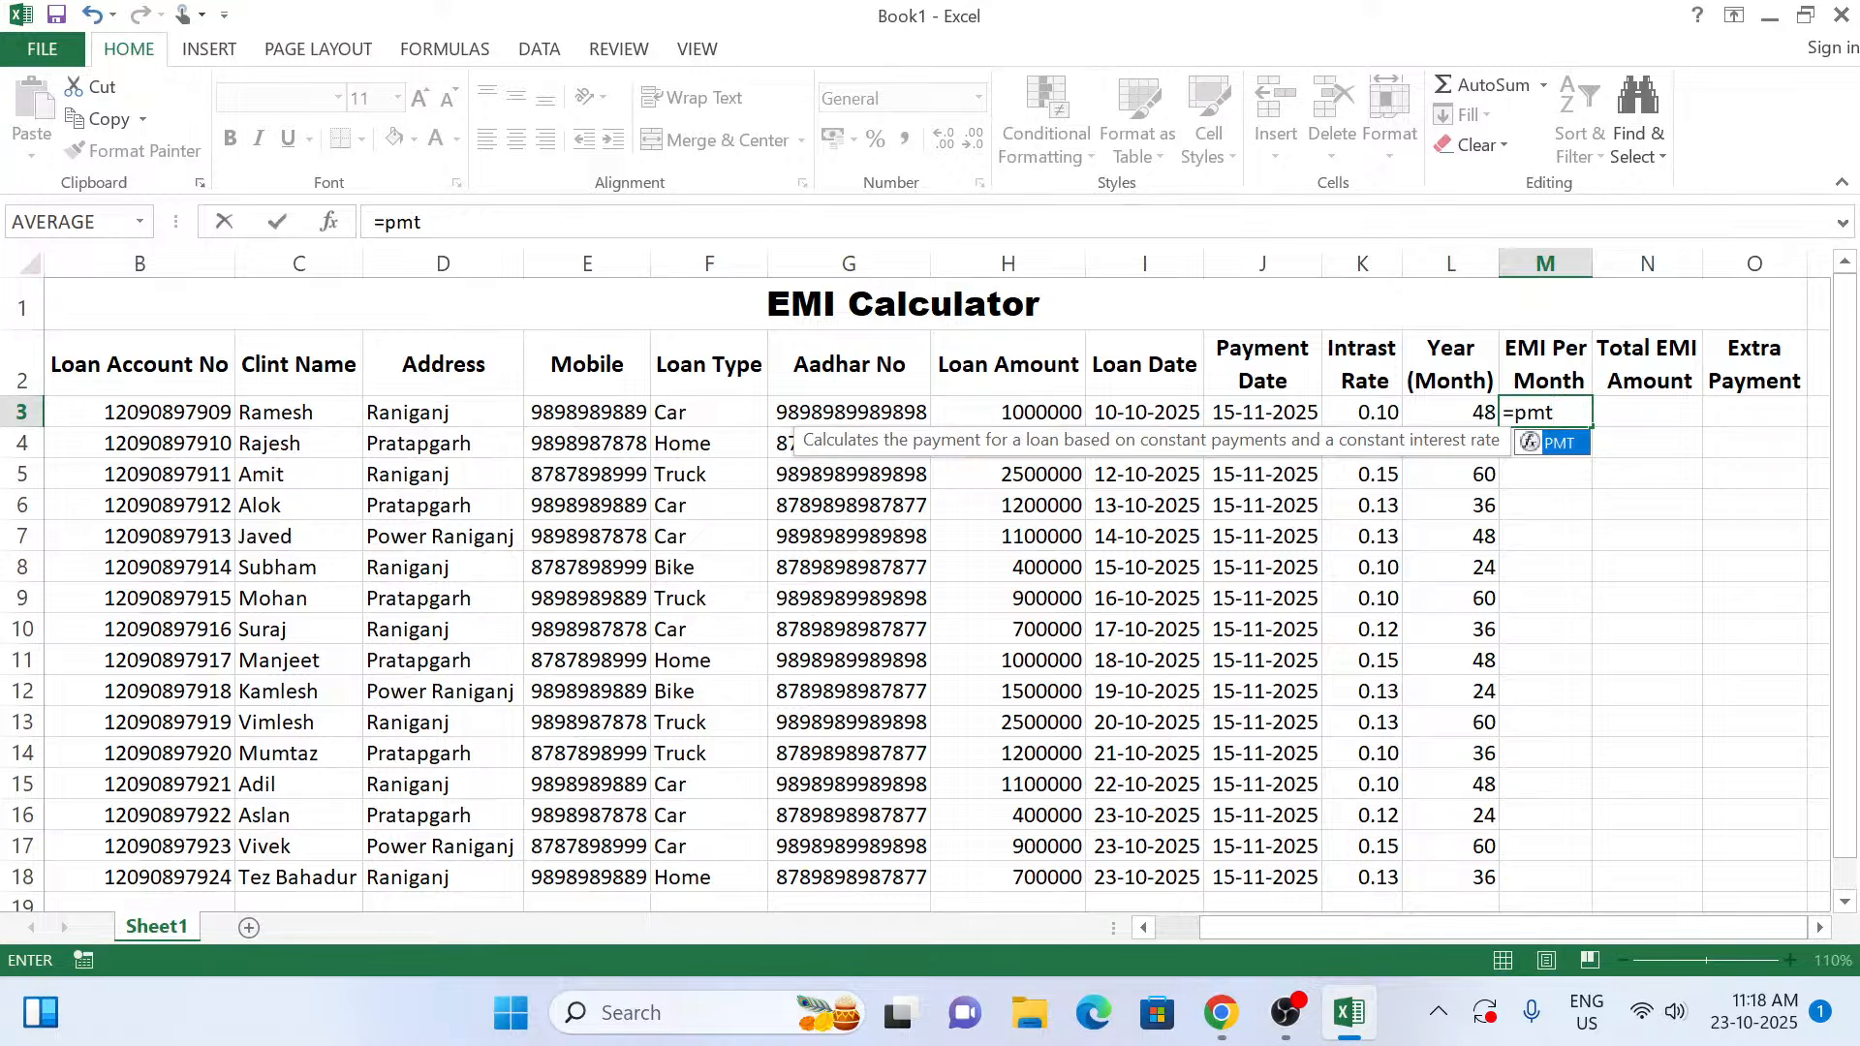
type("(")
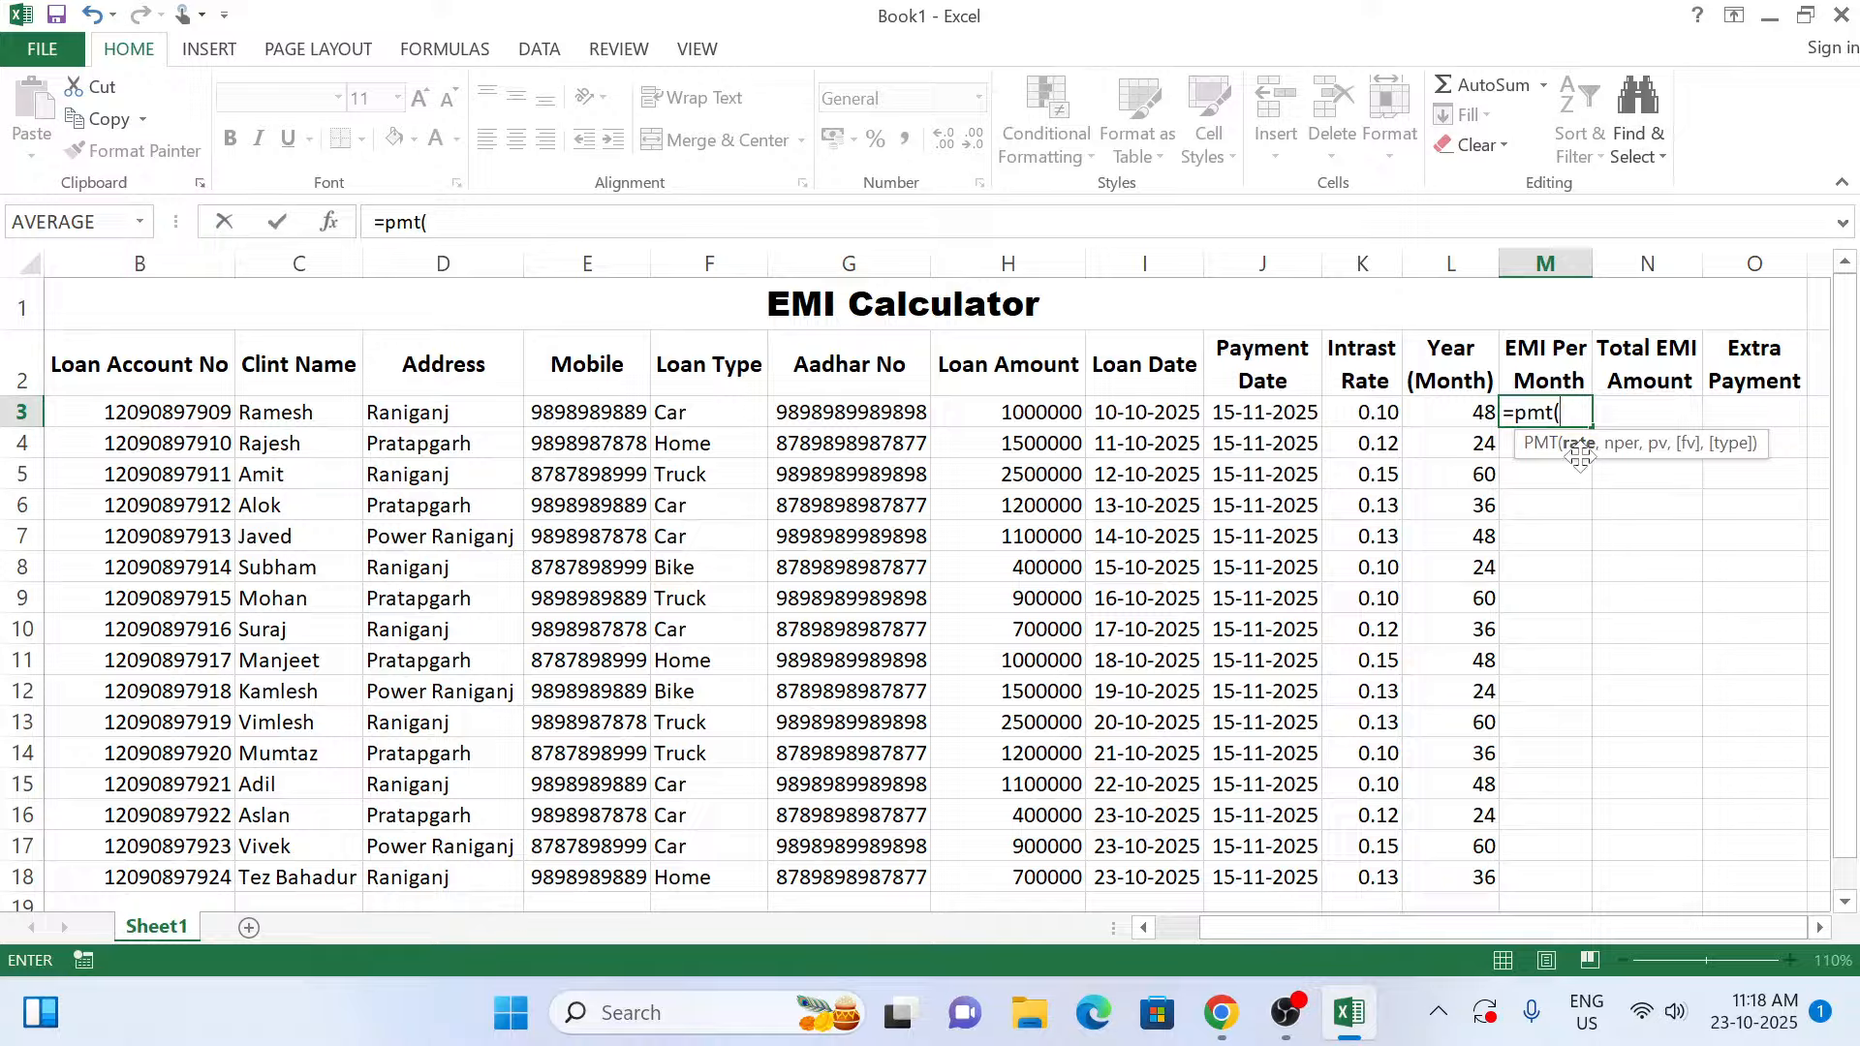
key("BackSpace")
key("BackSpace")
key("BackSpace")
key("BackSpace")
key("BackSpace")
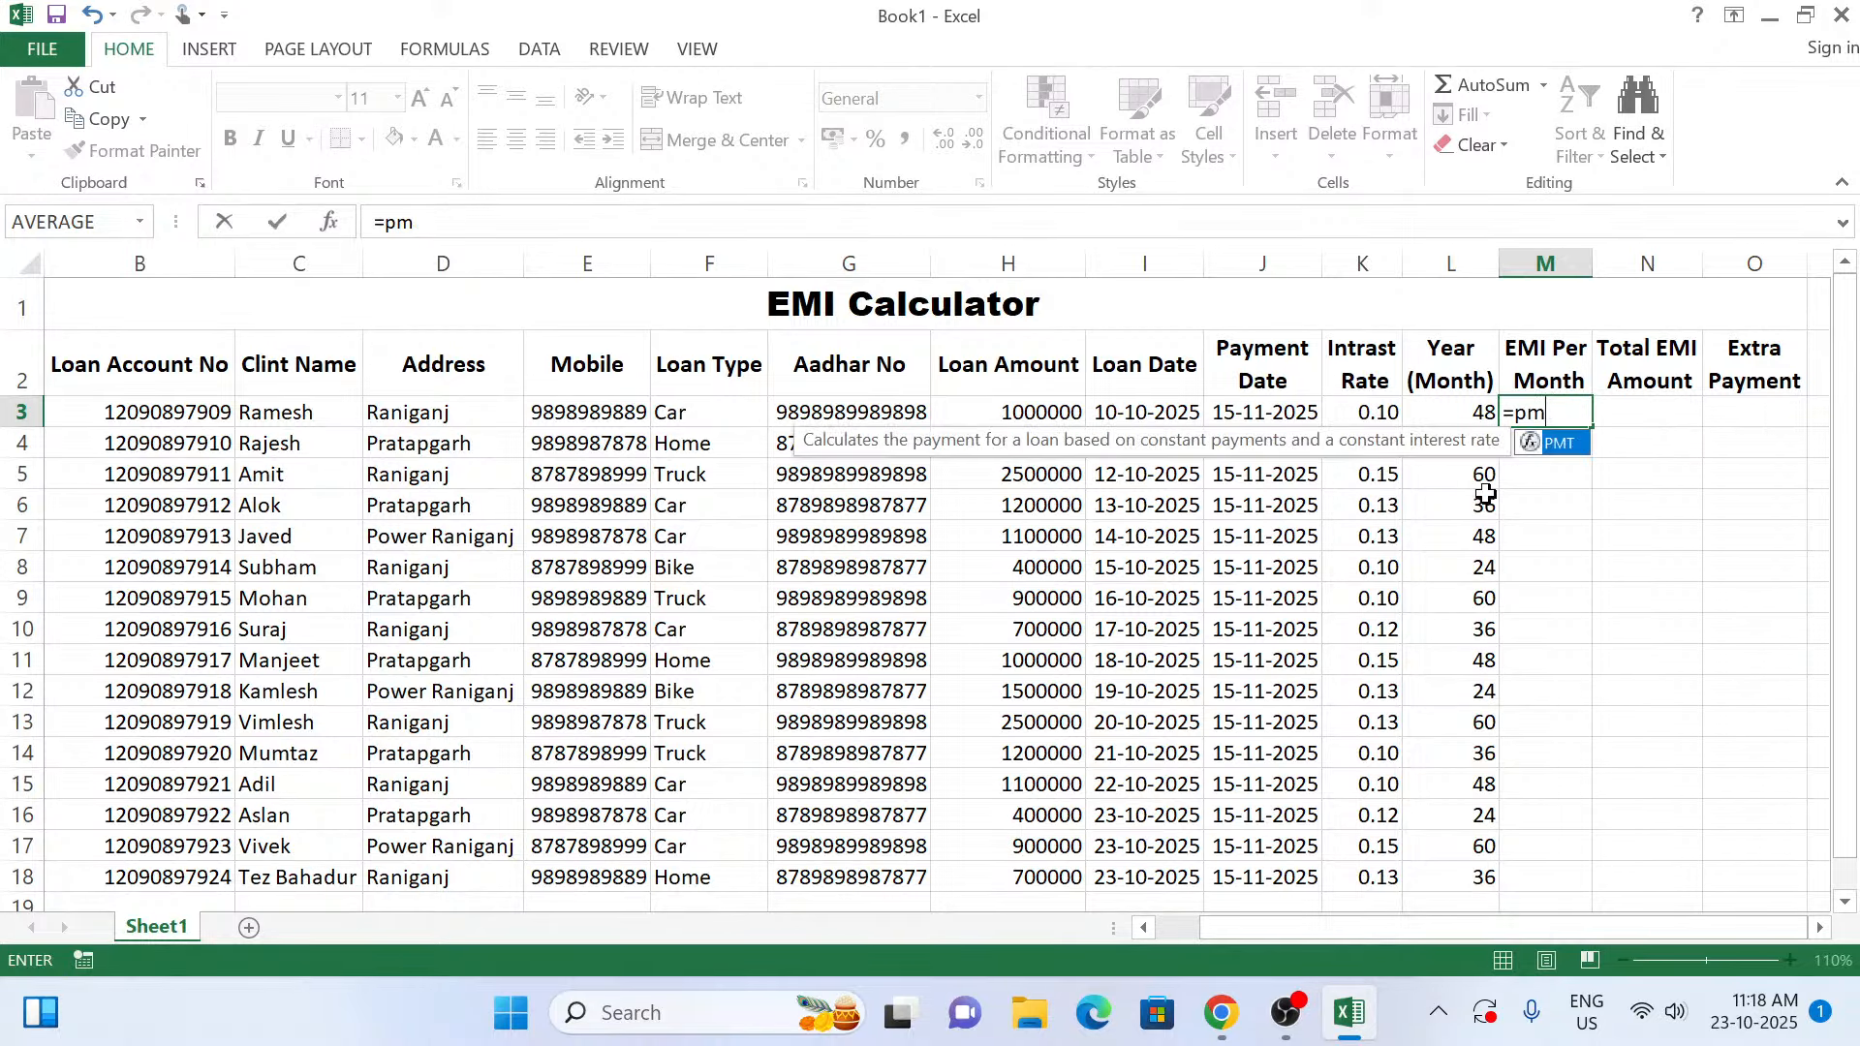
Enter the monthly EMI formula =PMT(K3/12,L3,H3) in cell M3.
type("=")
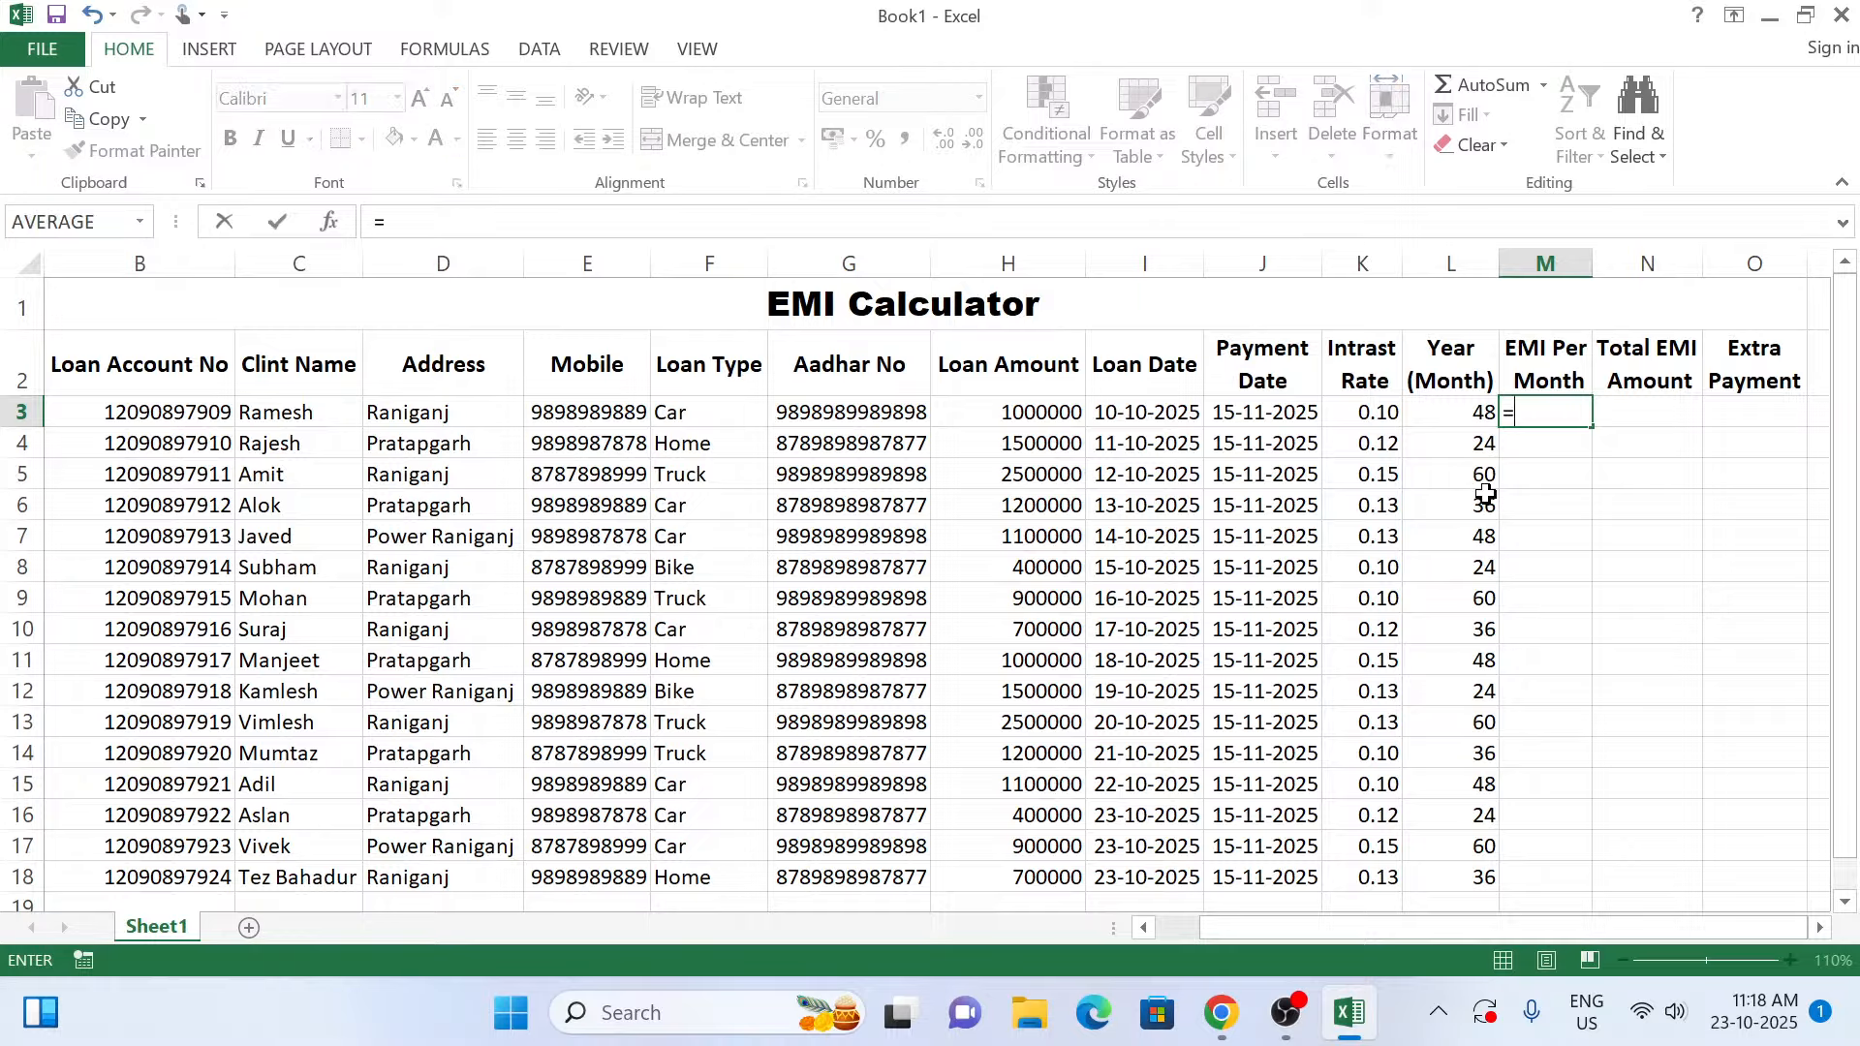
type("PMT")
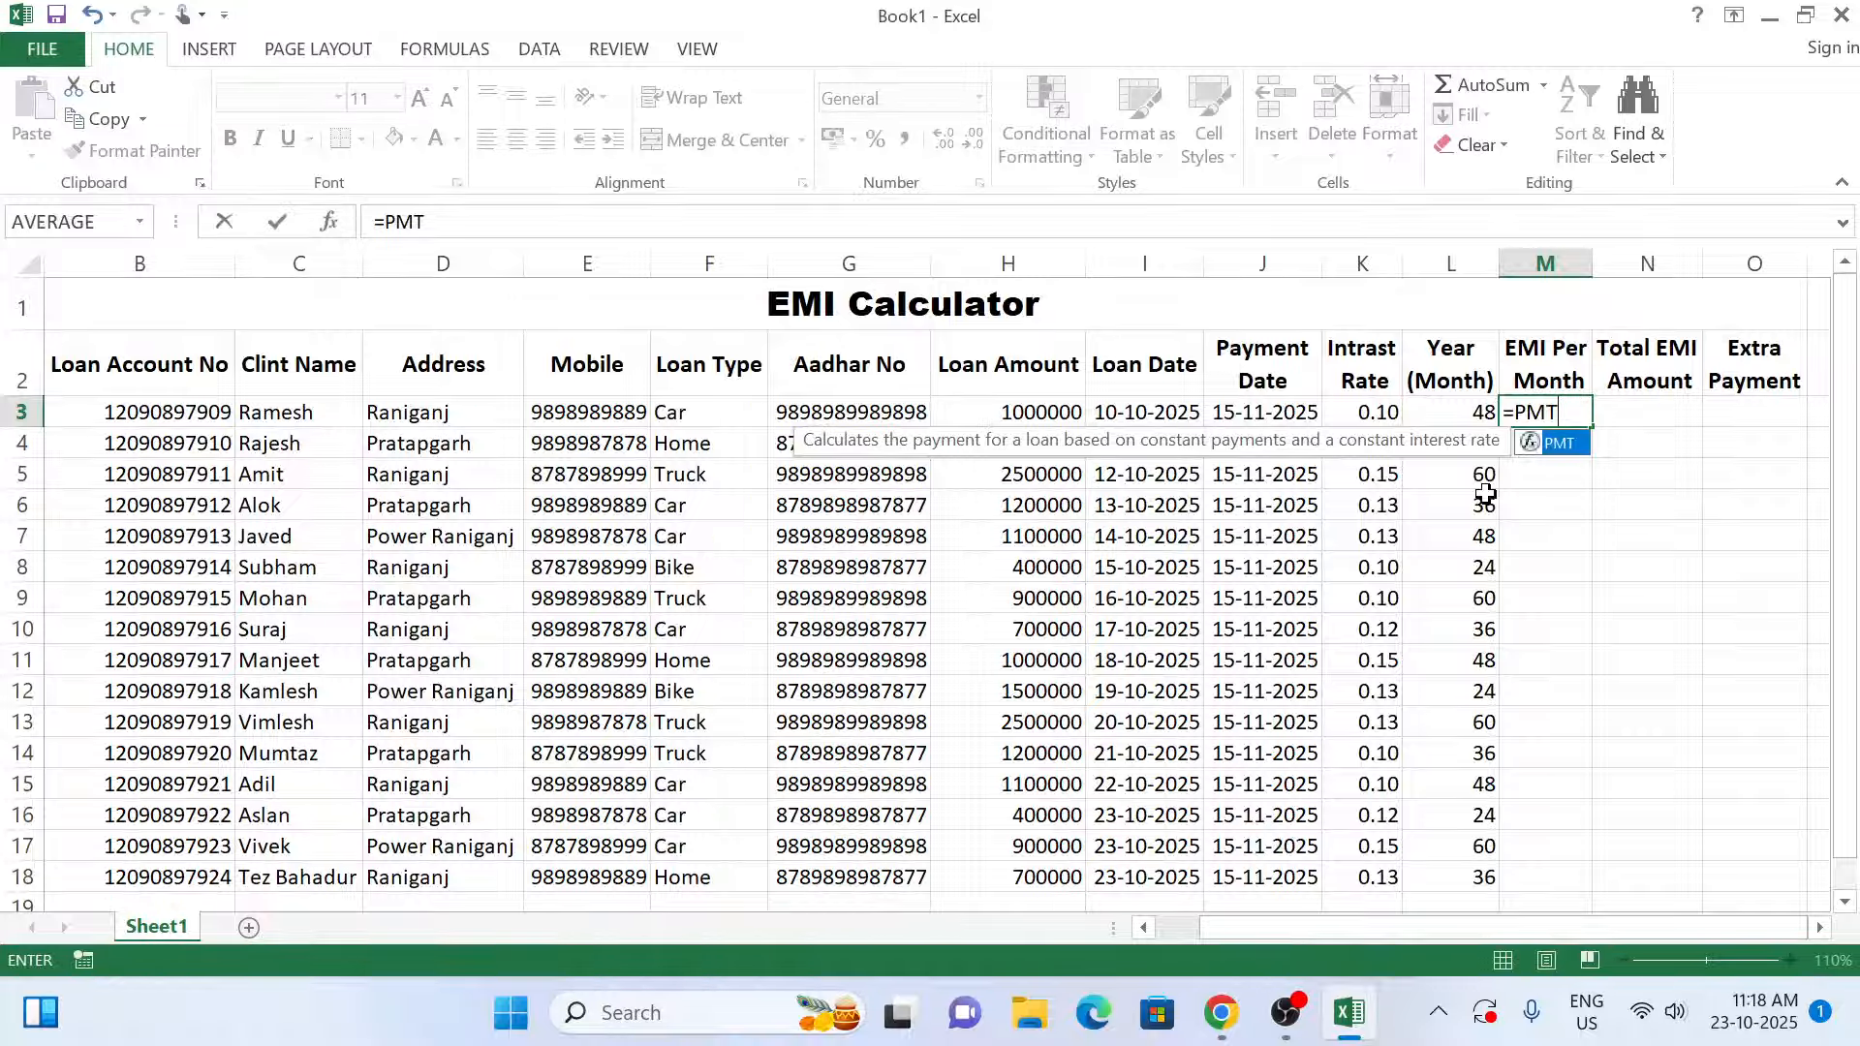
type("(")
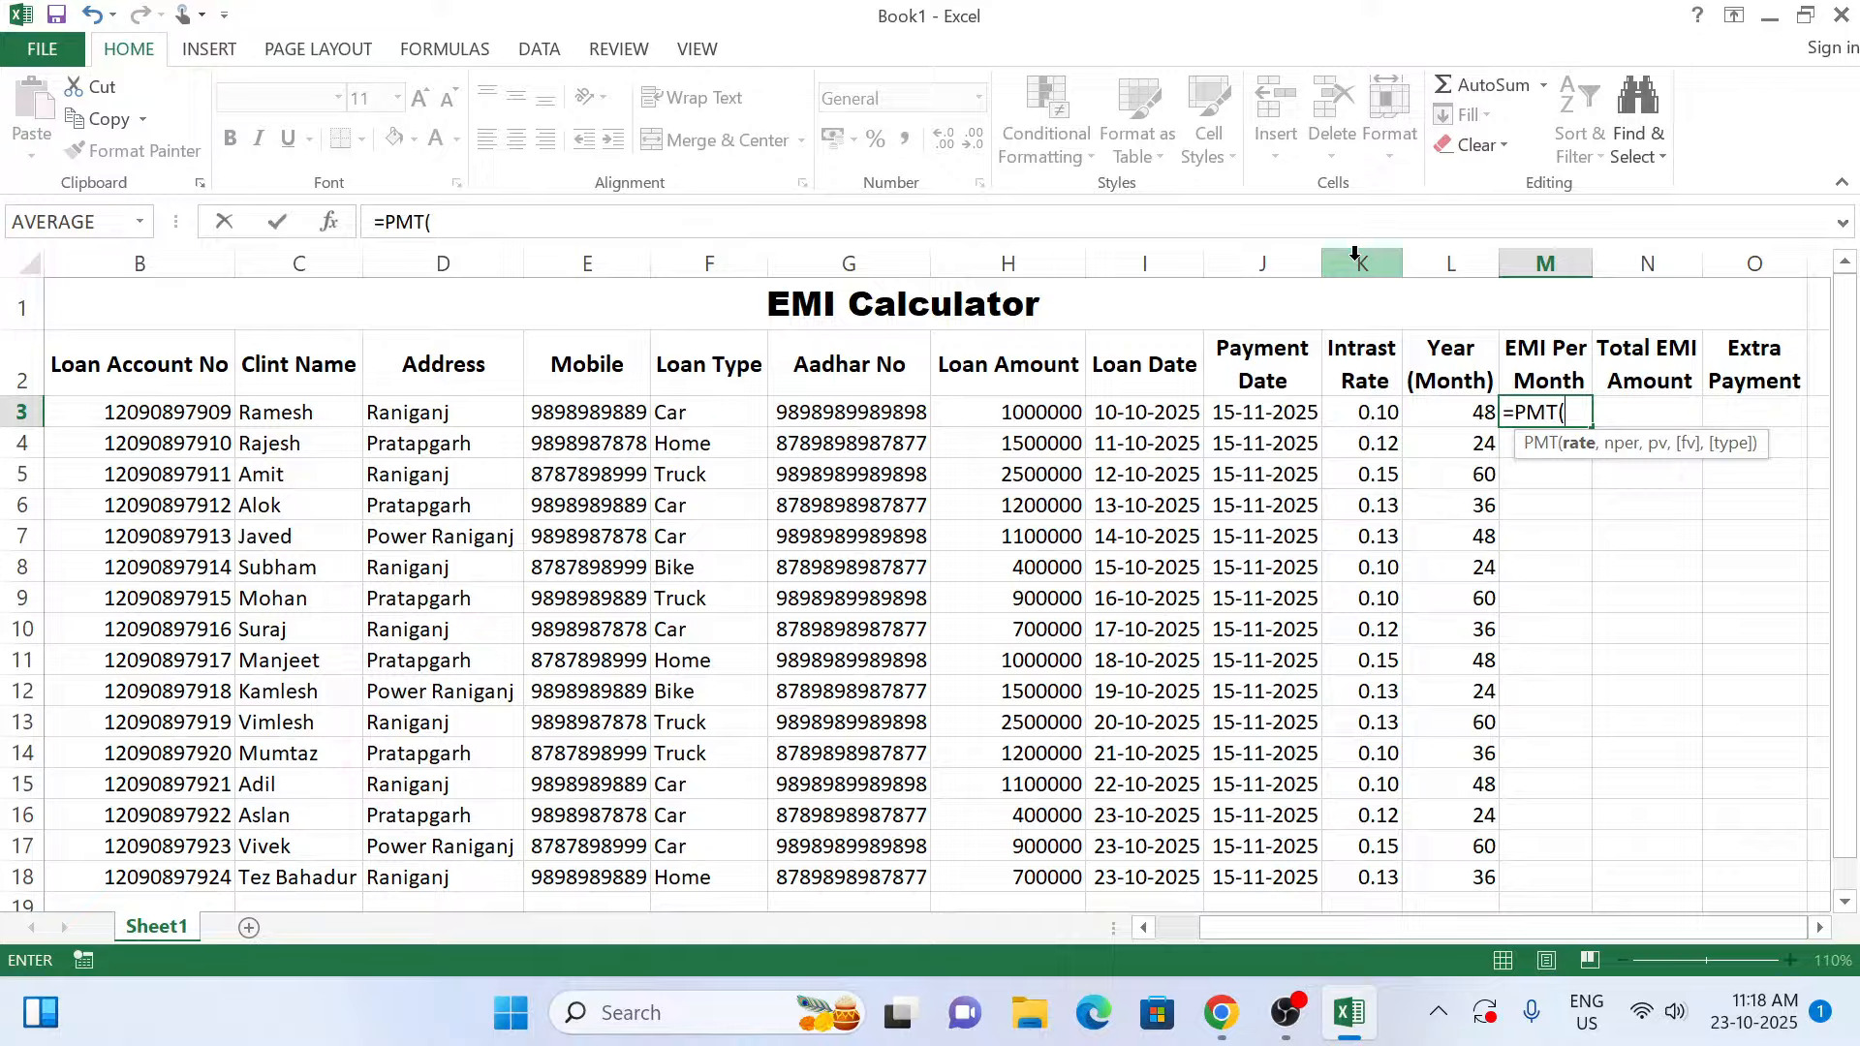
type("k")
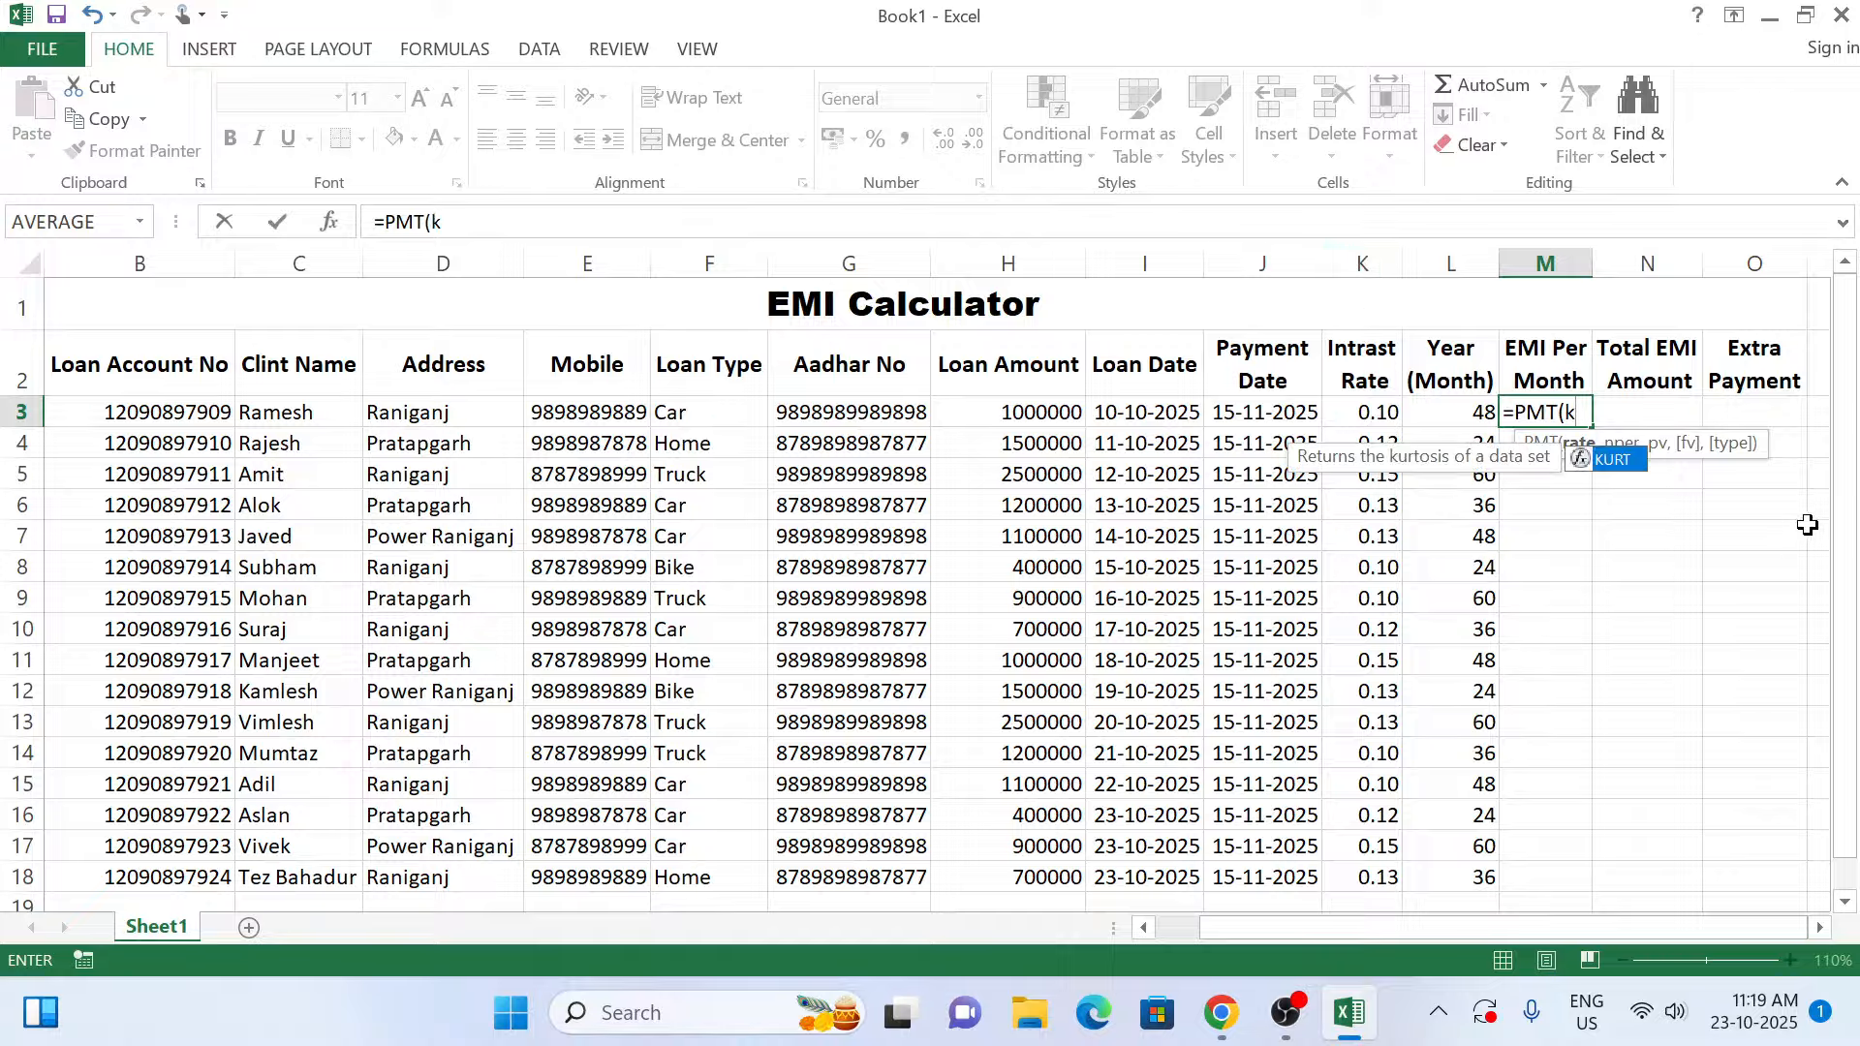
type("3")
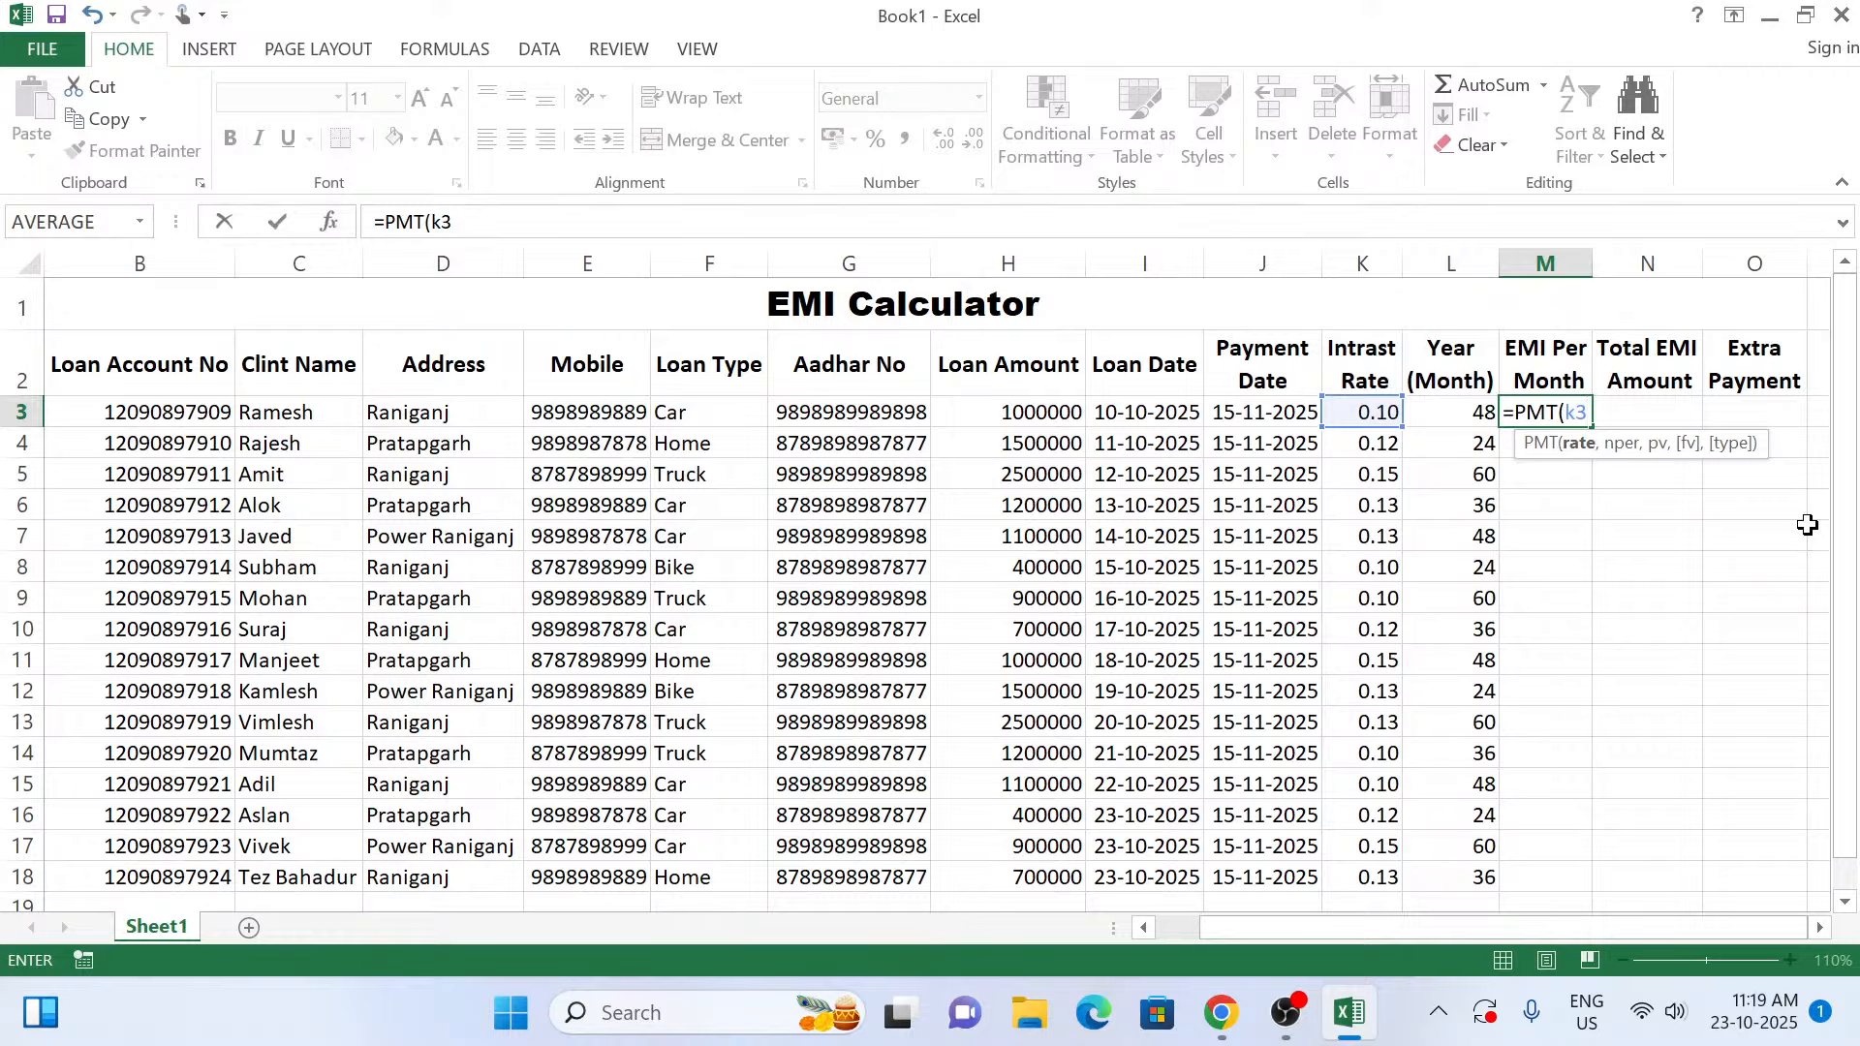
type("/12")
type(",")
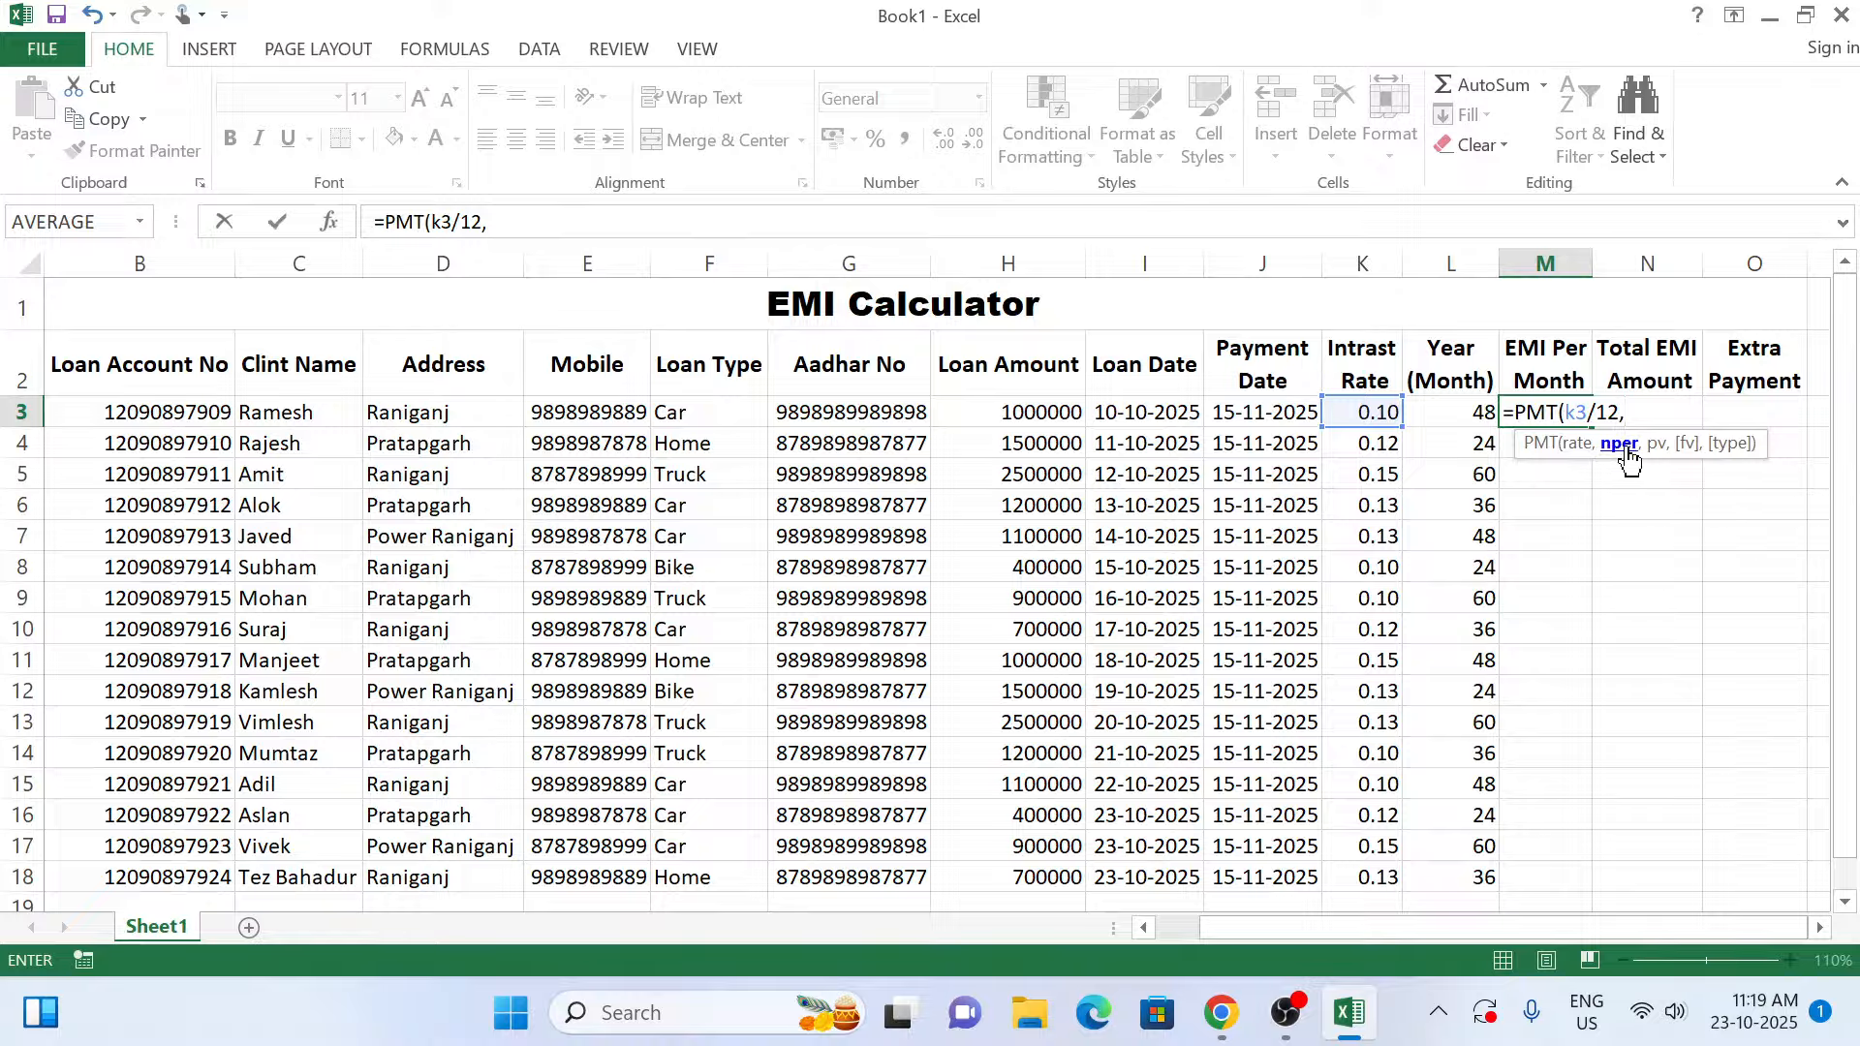
left_click(1439, 413)
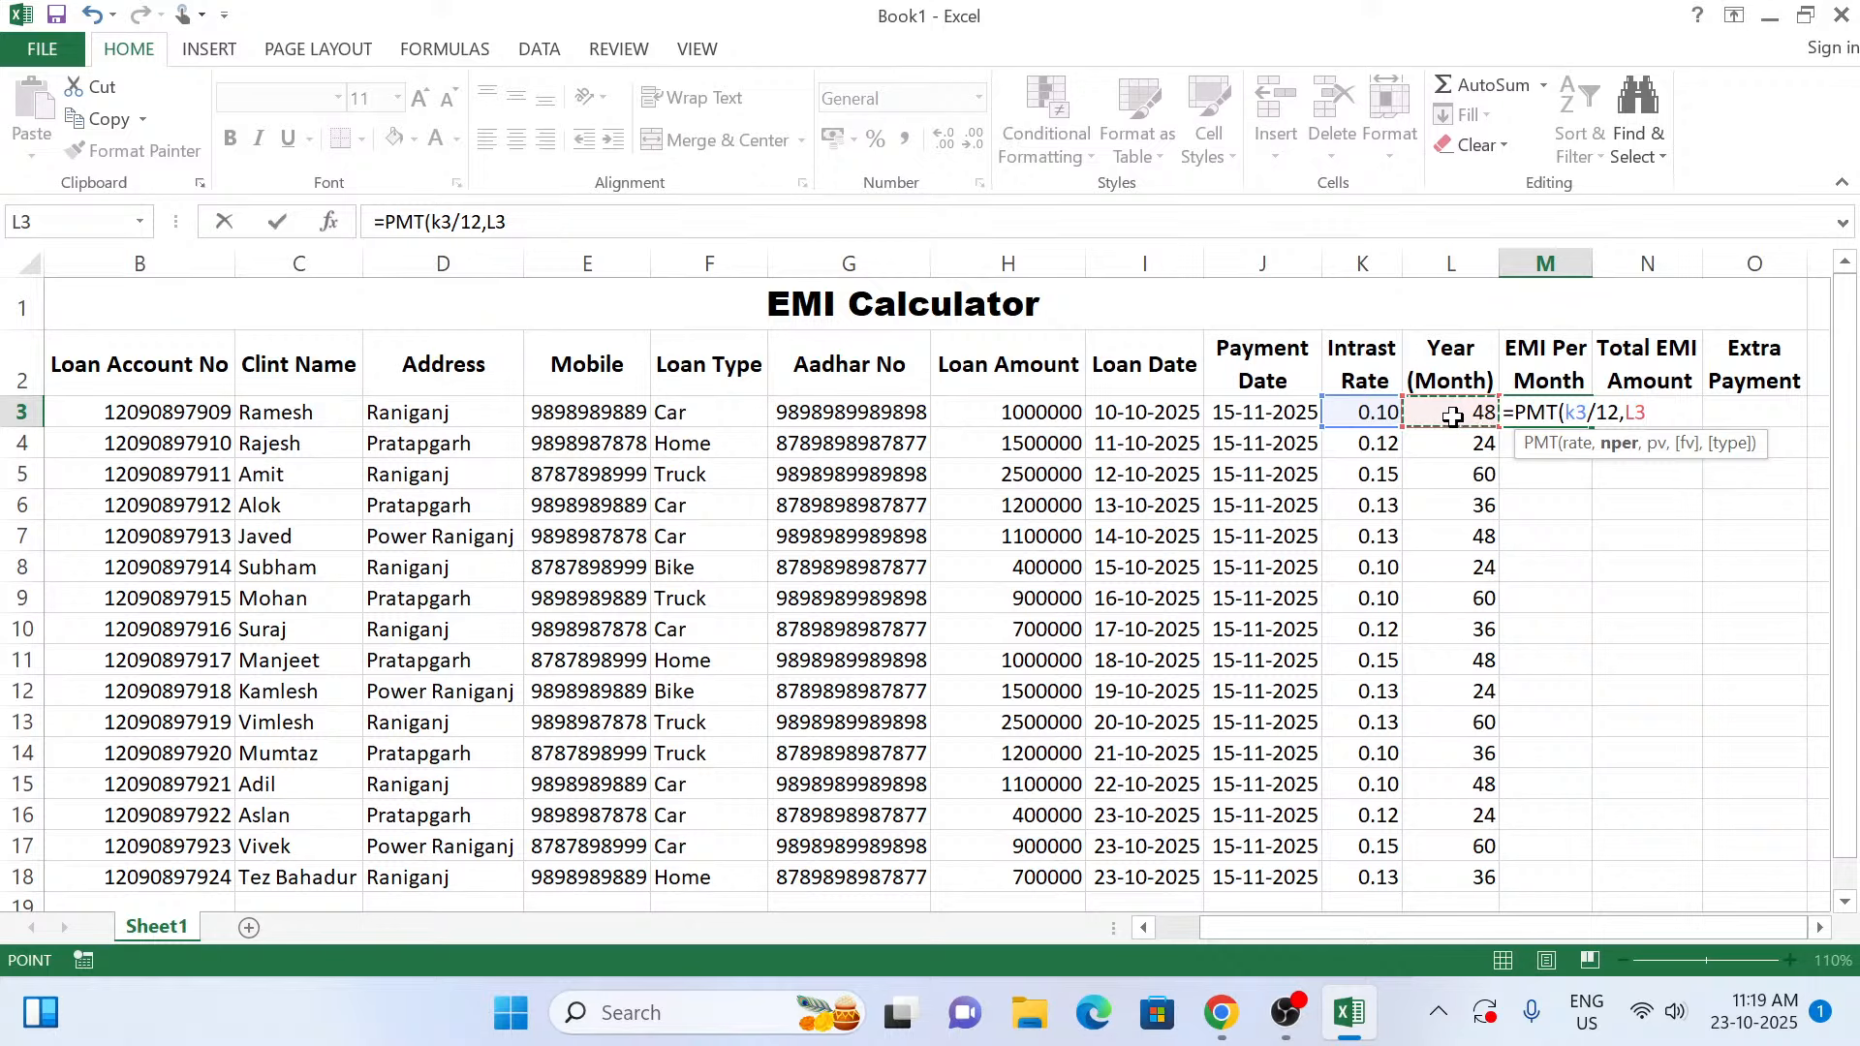
type(",")
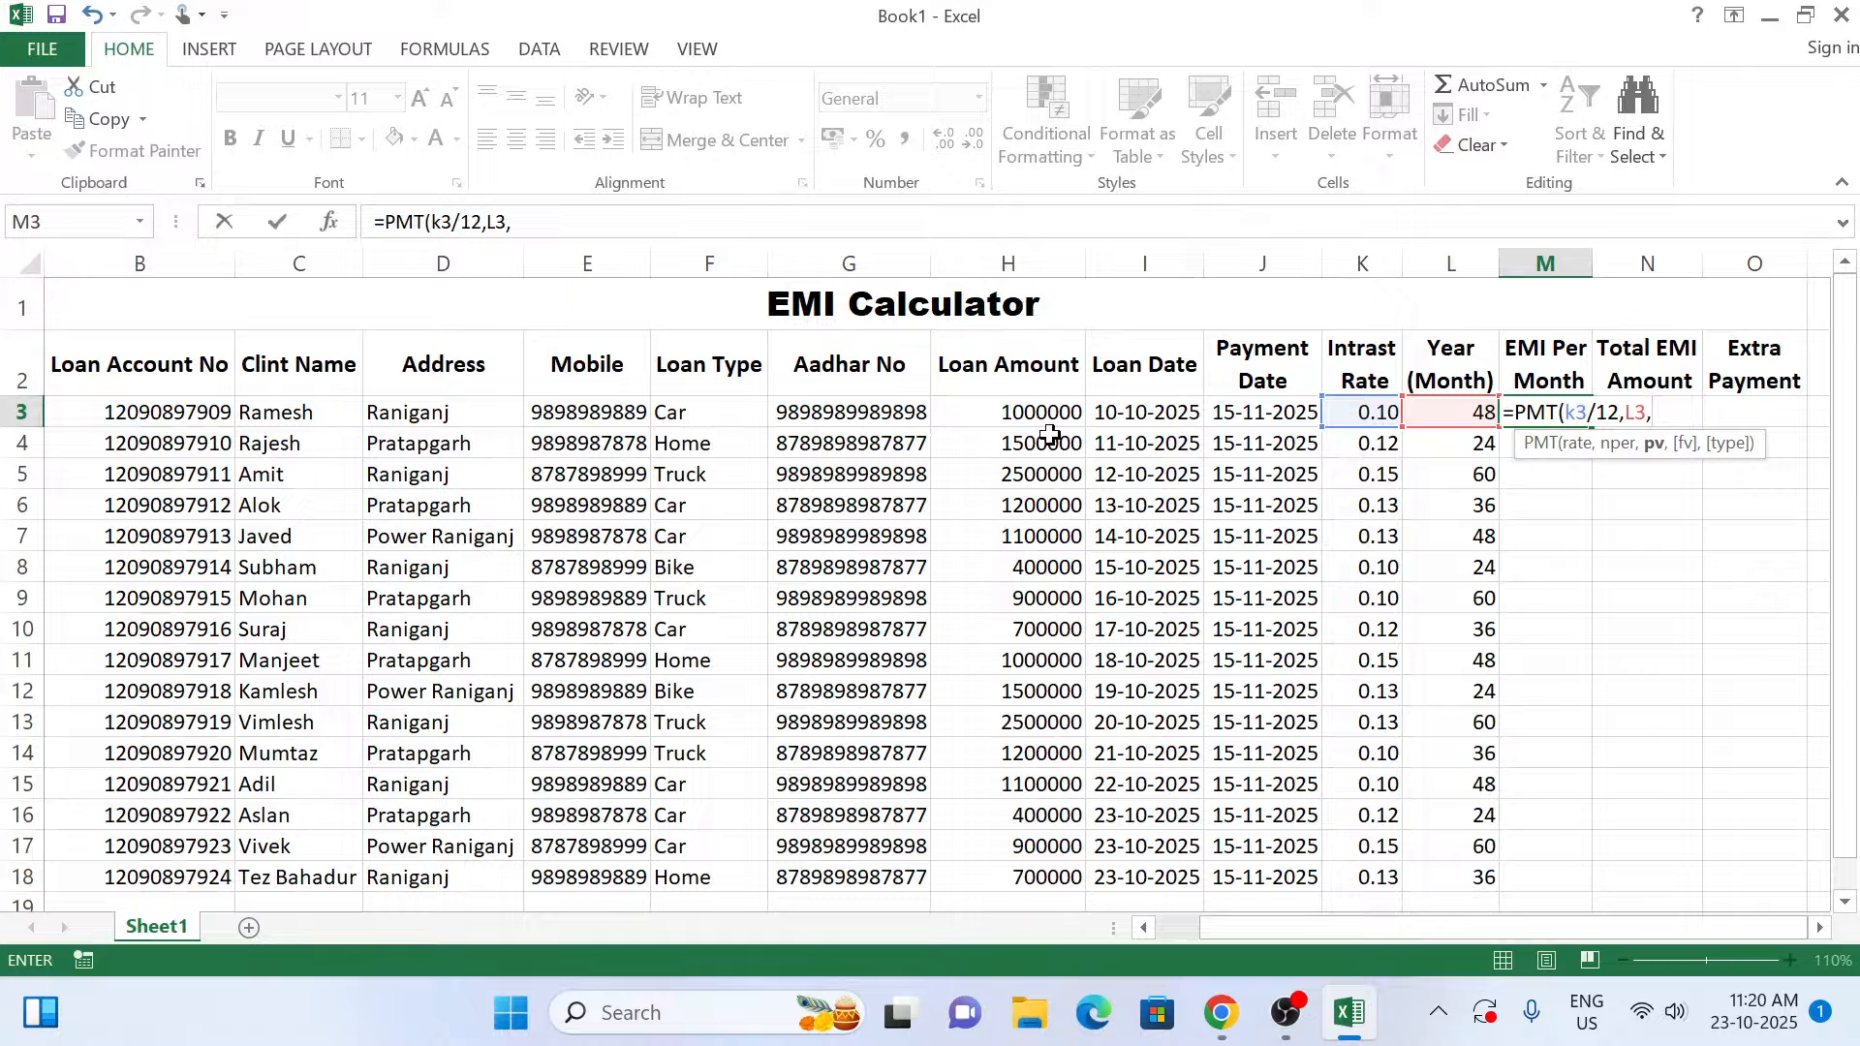
type("h3")
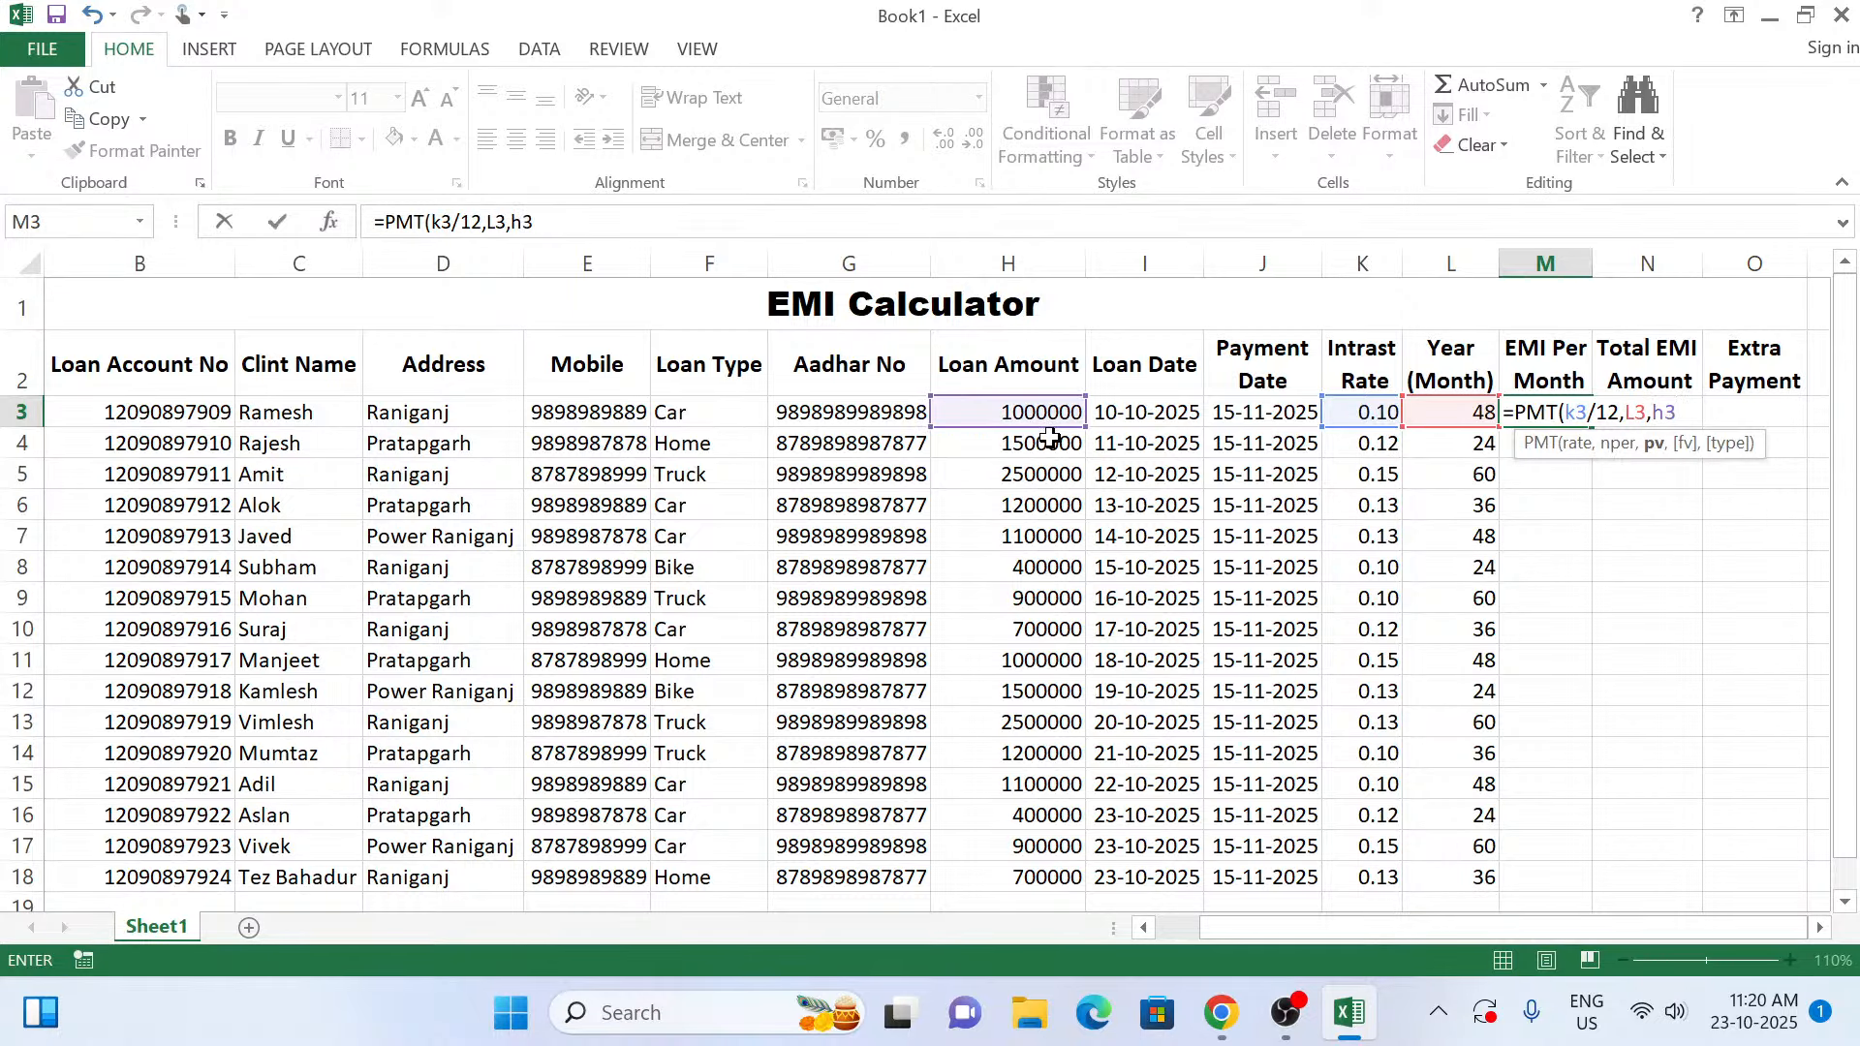
type(")")
key("Return")
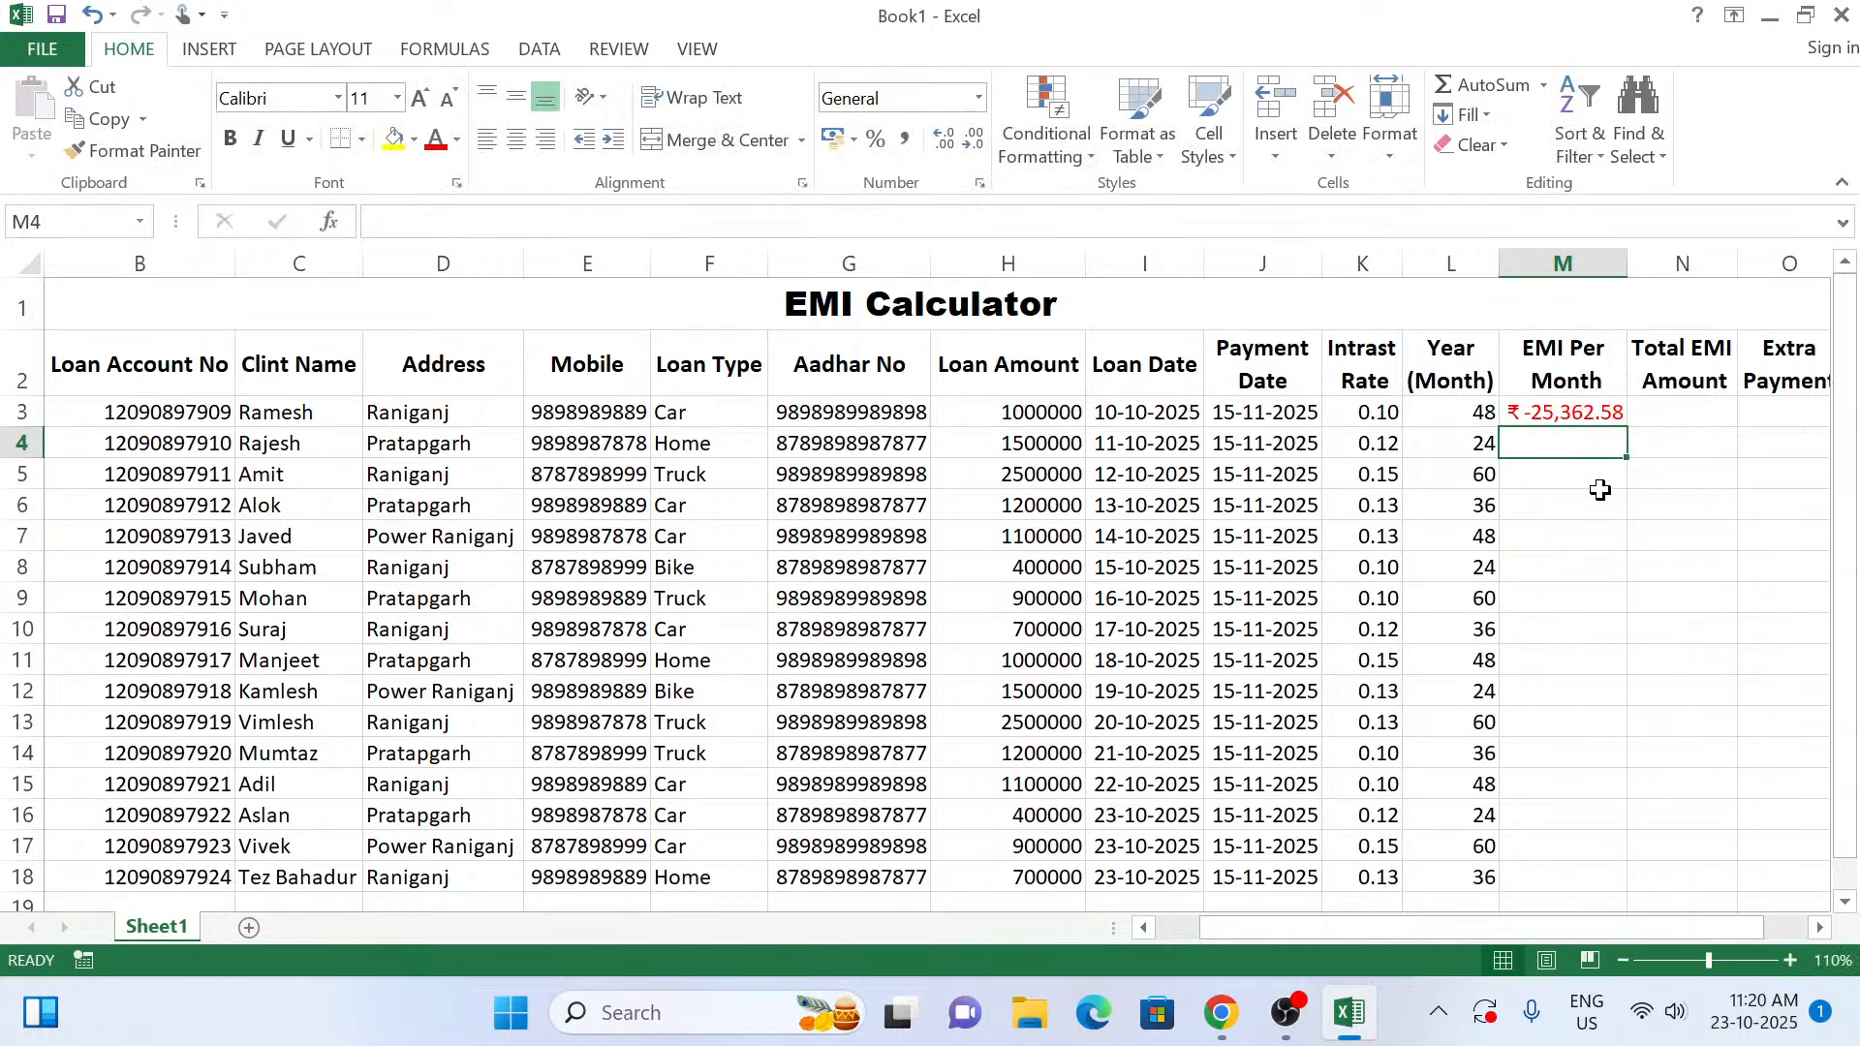
Put a minus sign before PMT in the M3 formula, making it =-PMT(K3/12,L3,H3).
left_click(1558, 388)
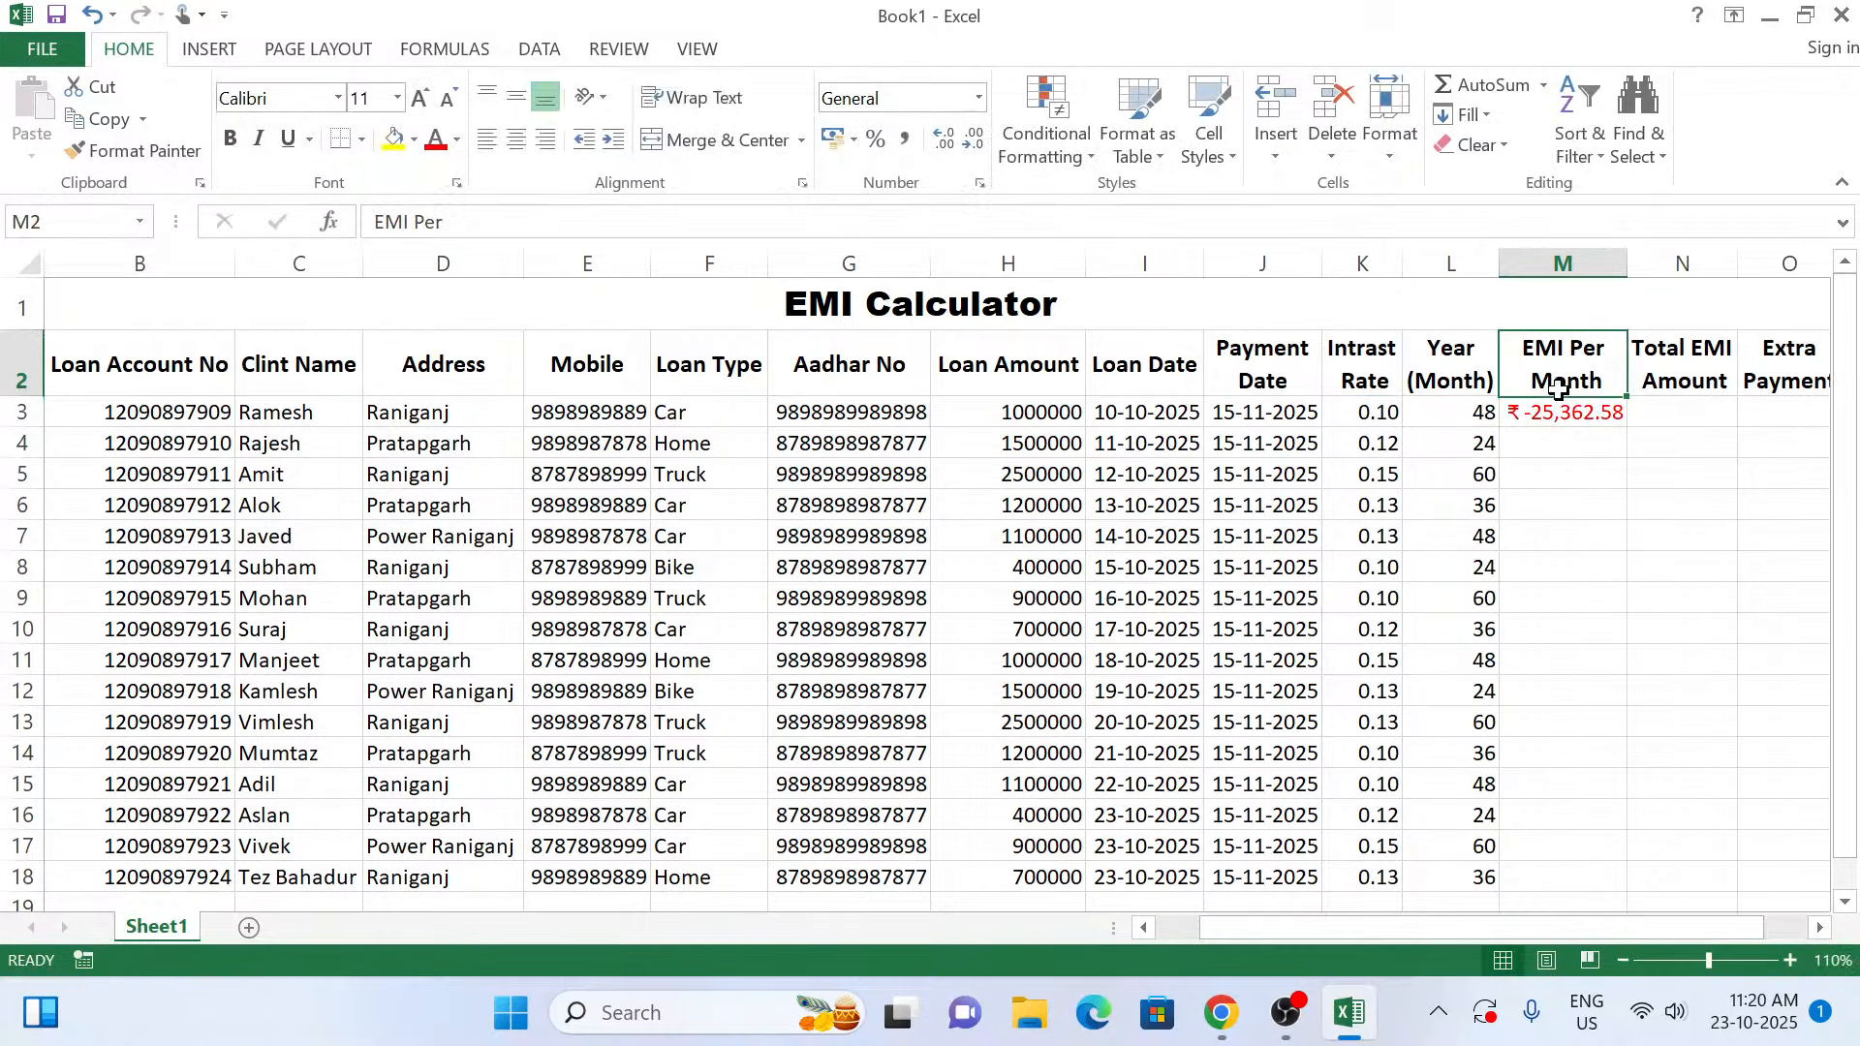
left_click(1559, 412)
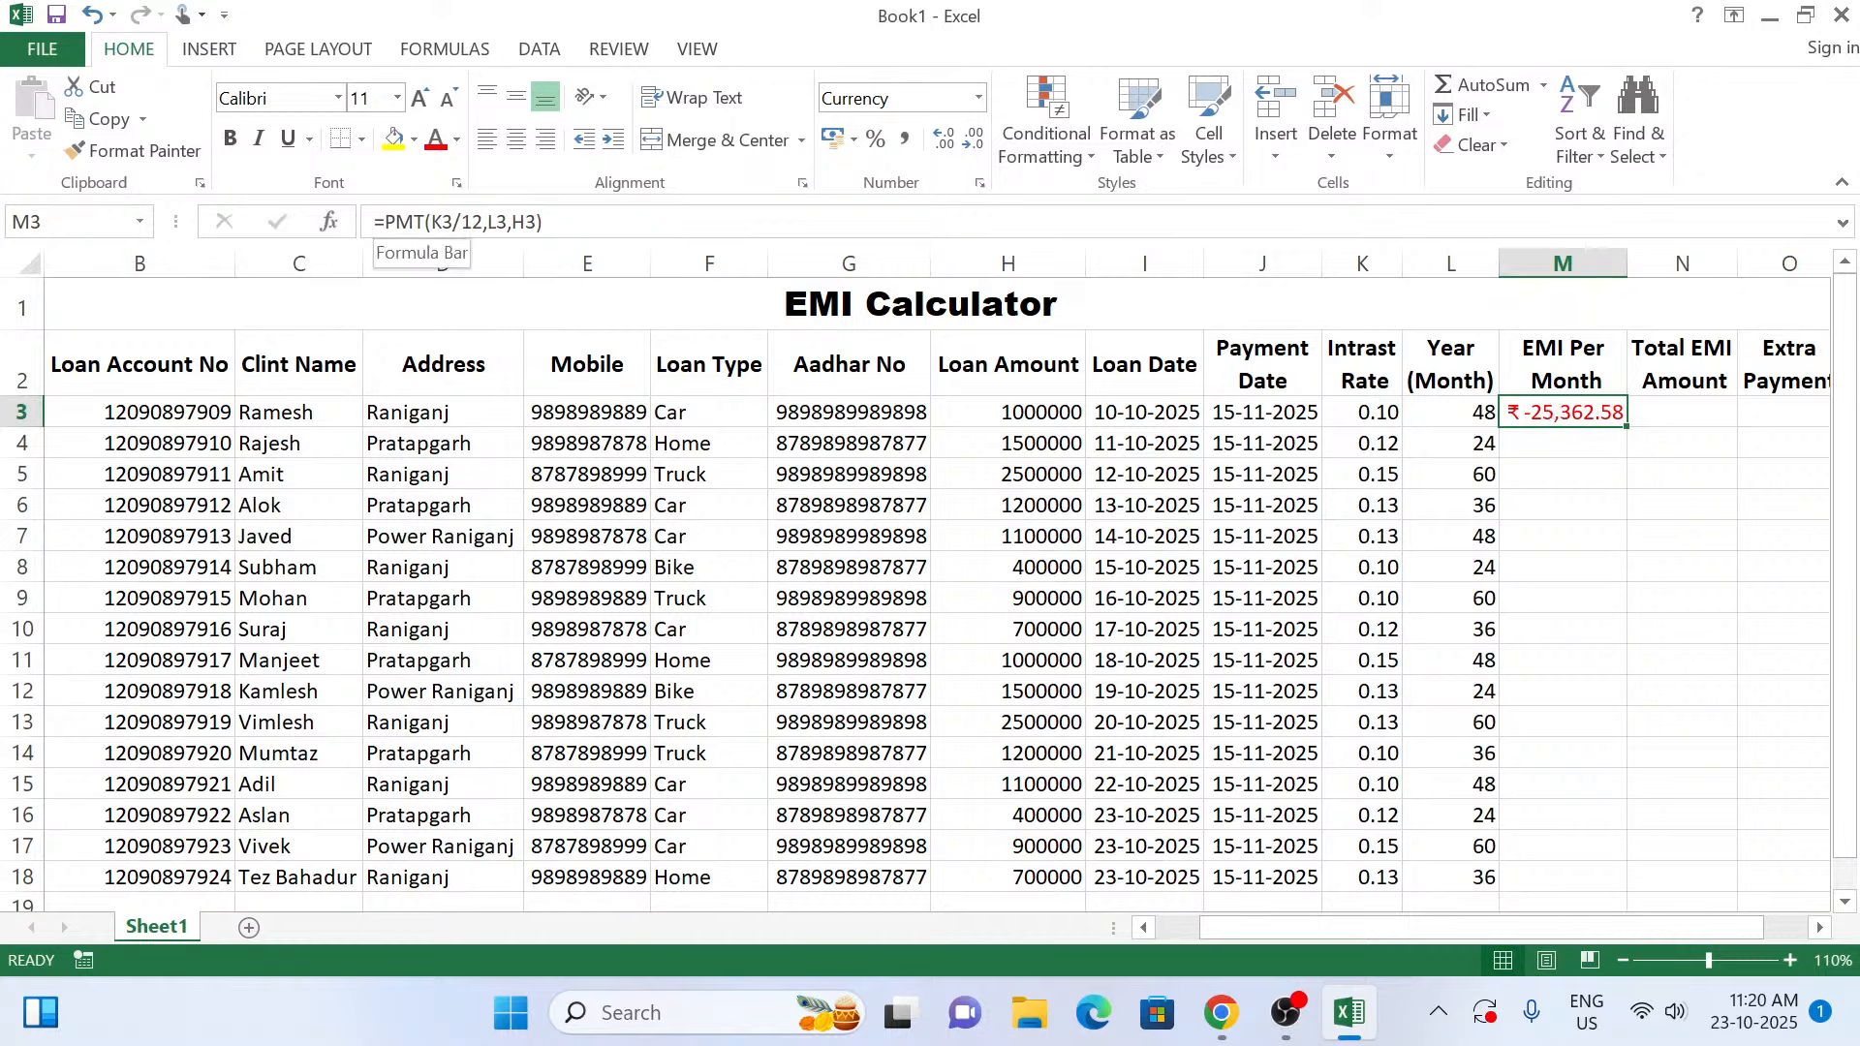
left_click(384, 222)
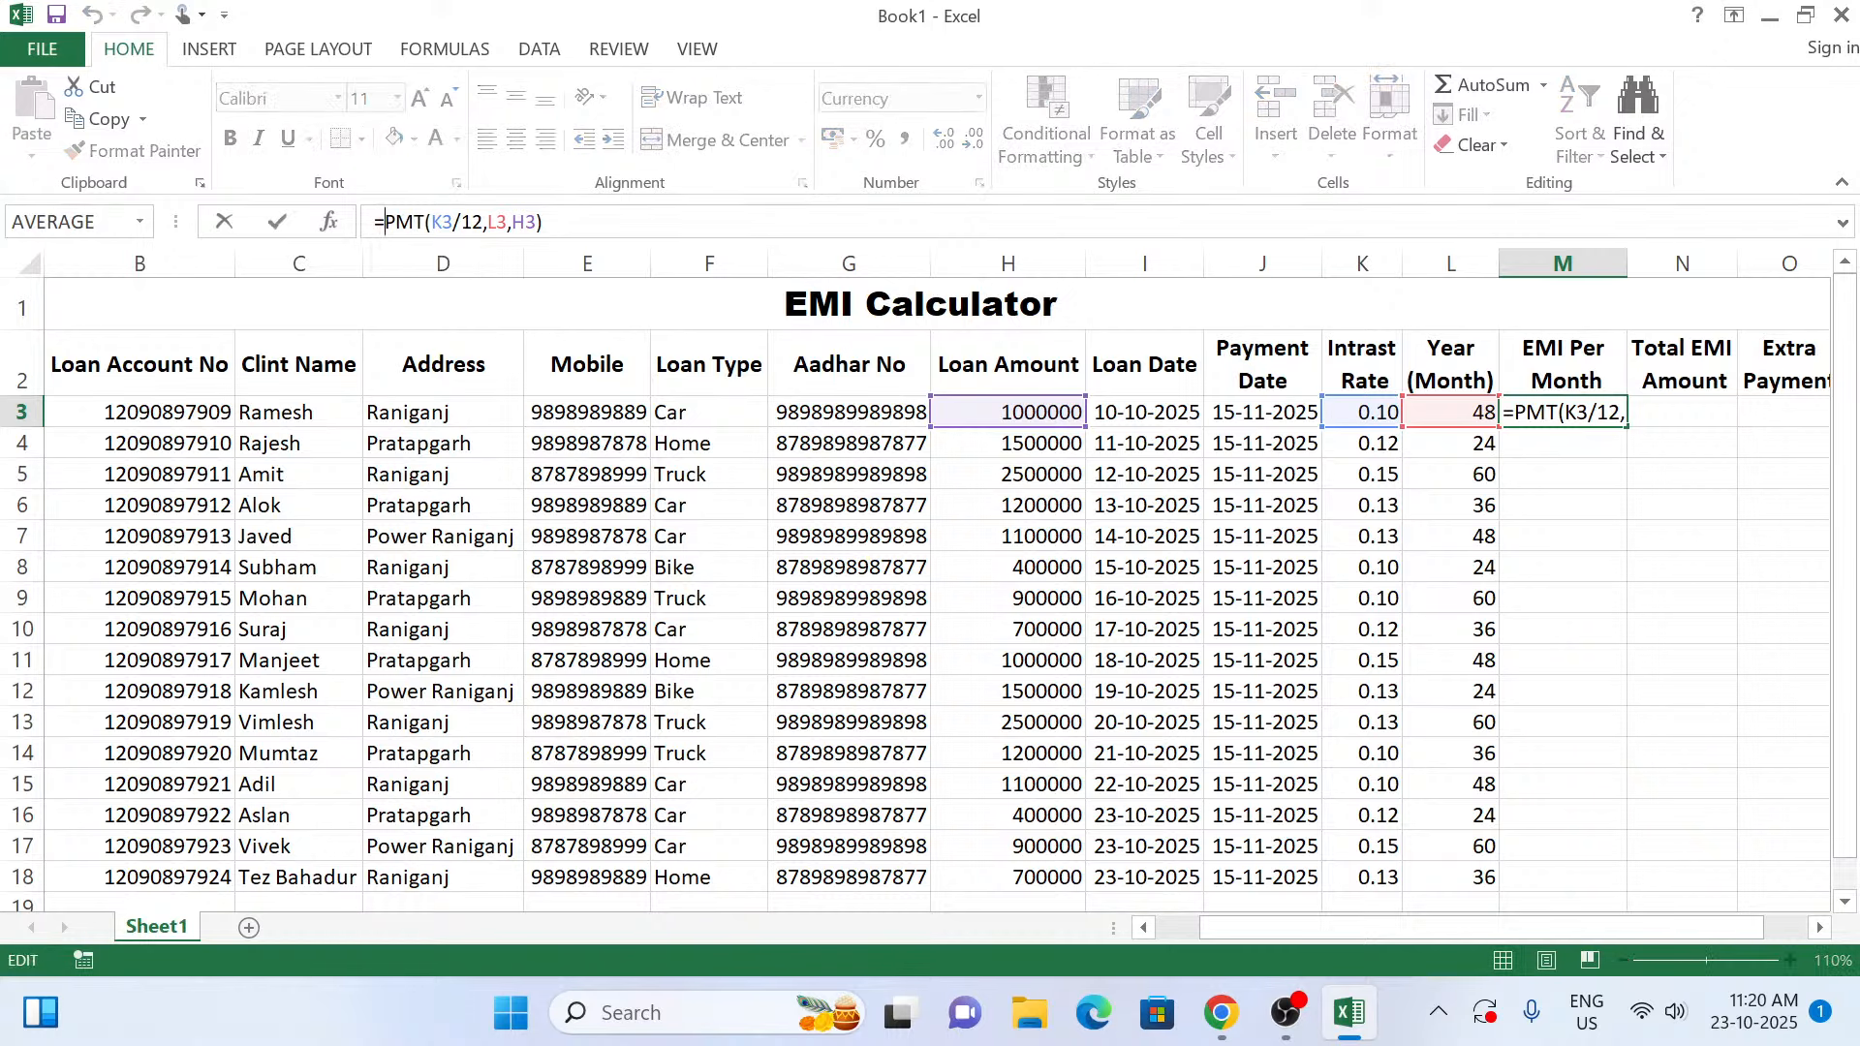
type("-")
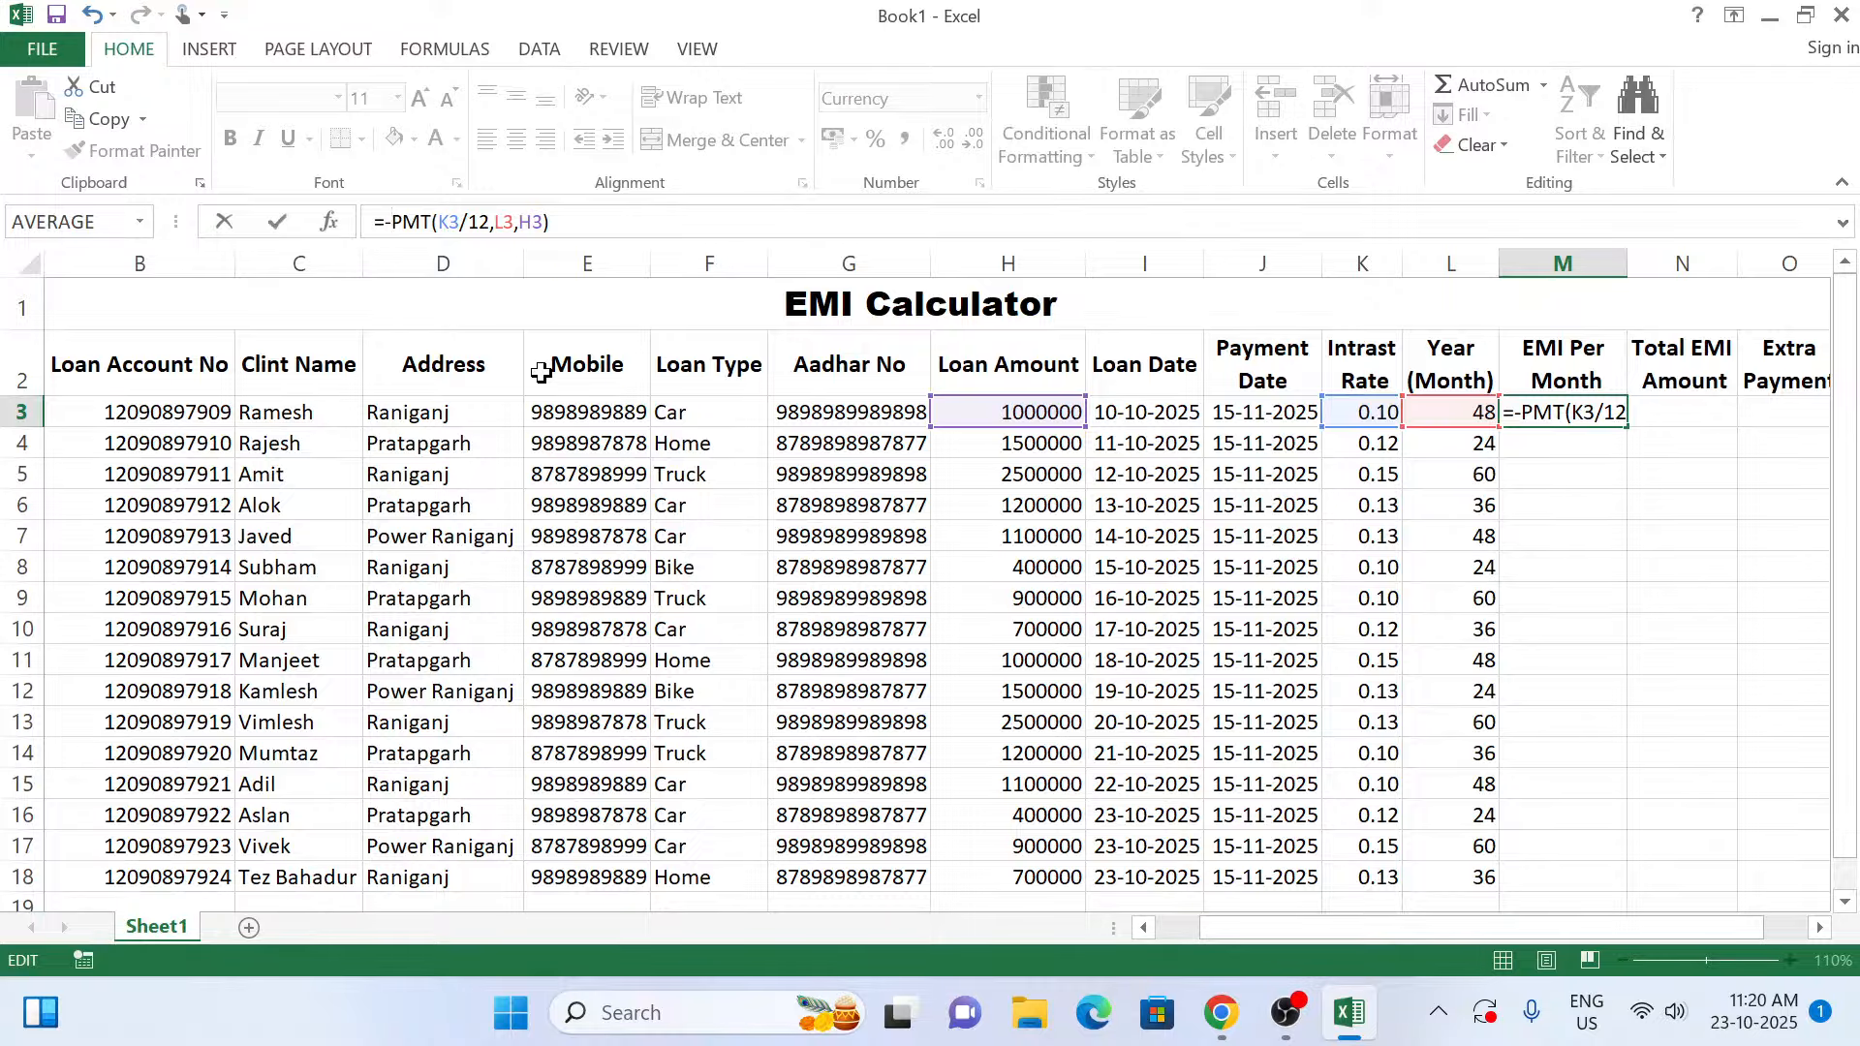
key("Return")
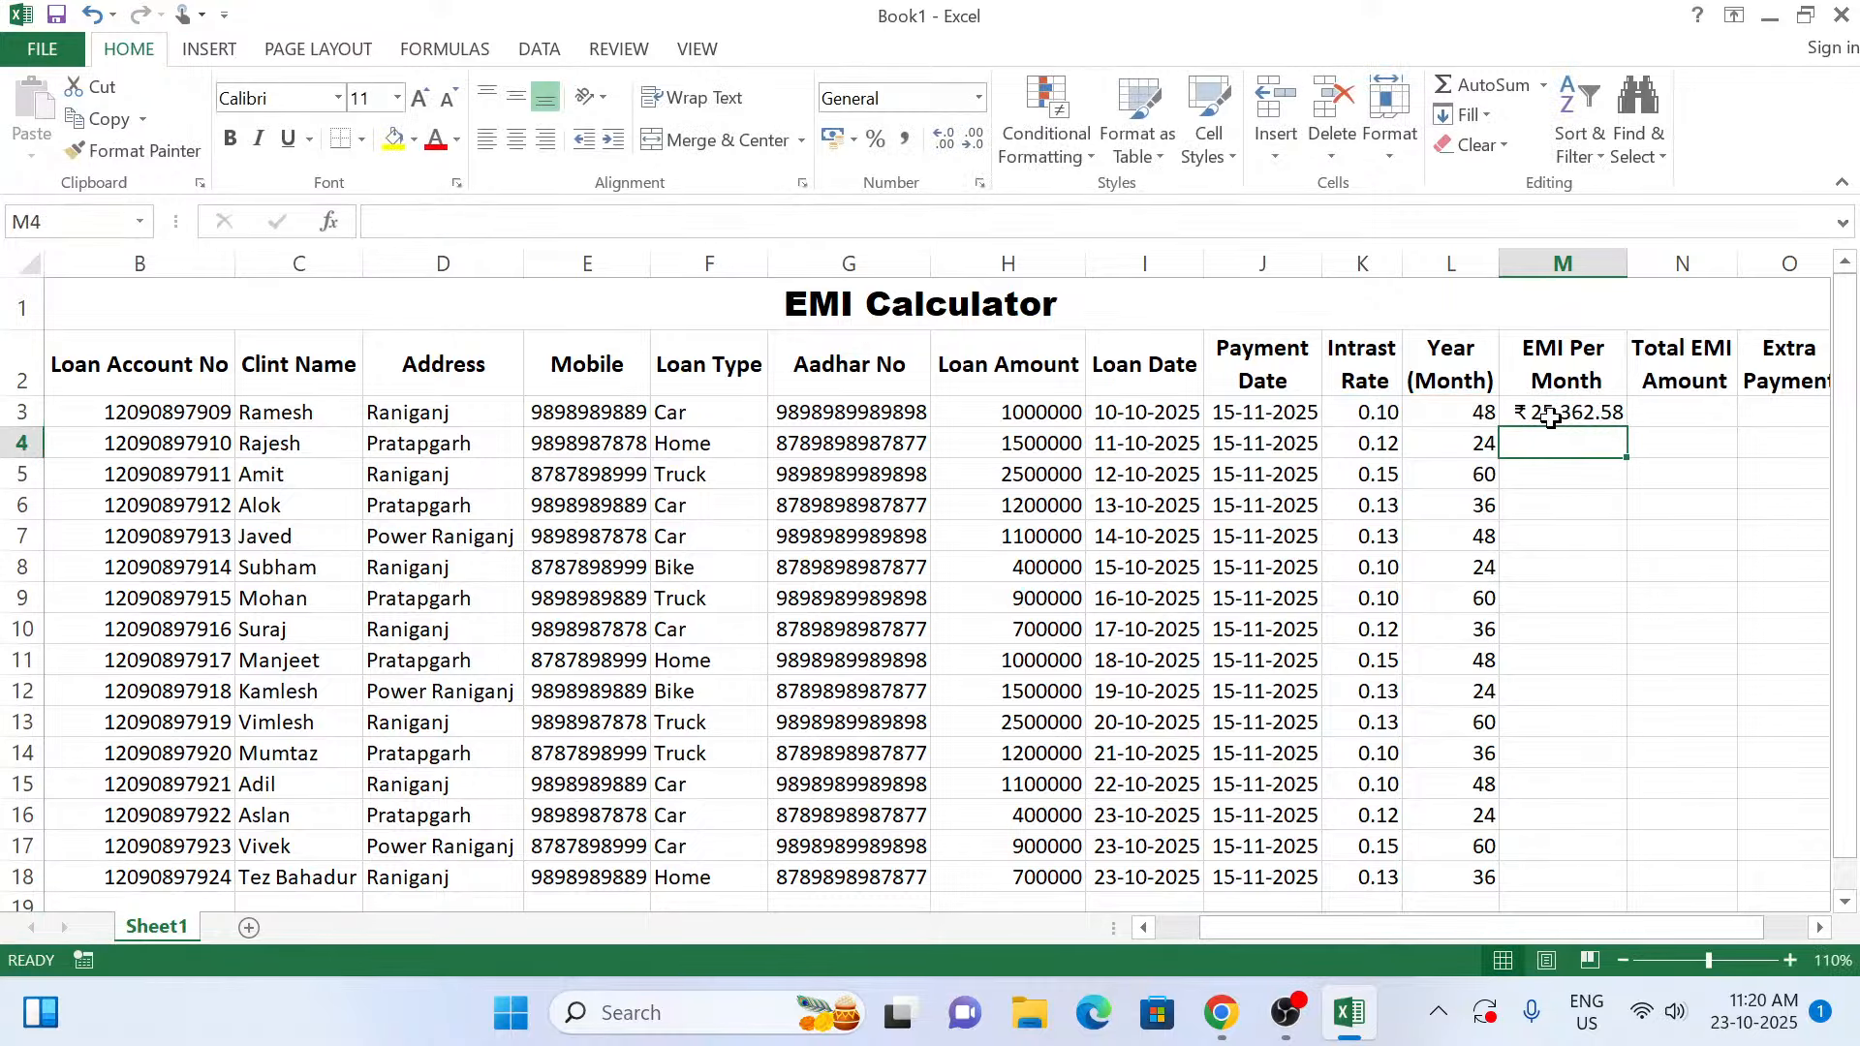
left_click(1551, 417)
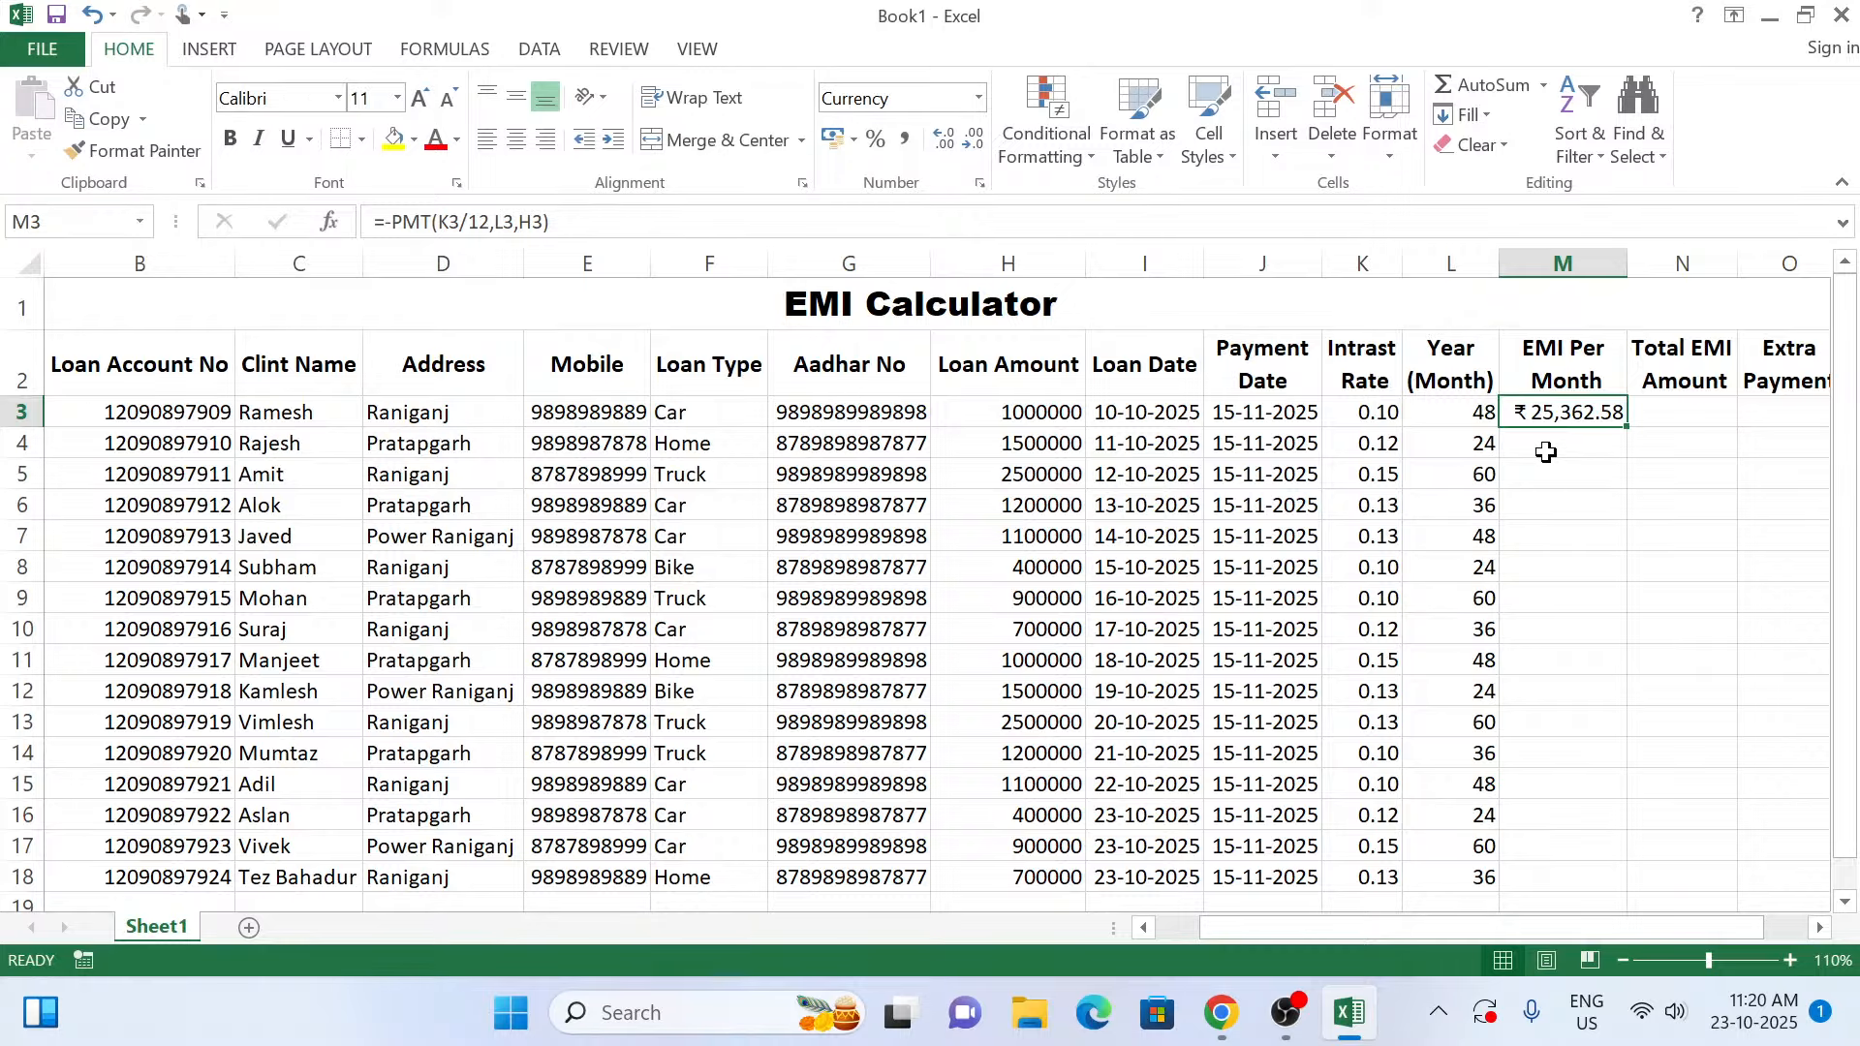
Enter the monthly EMI formula =-PMT(K4/12,L4,H4) in cell M4.
left_click(1472, 412)
left_click(1564, 437)
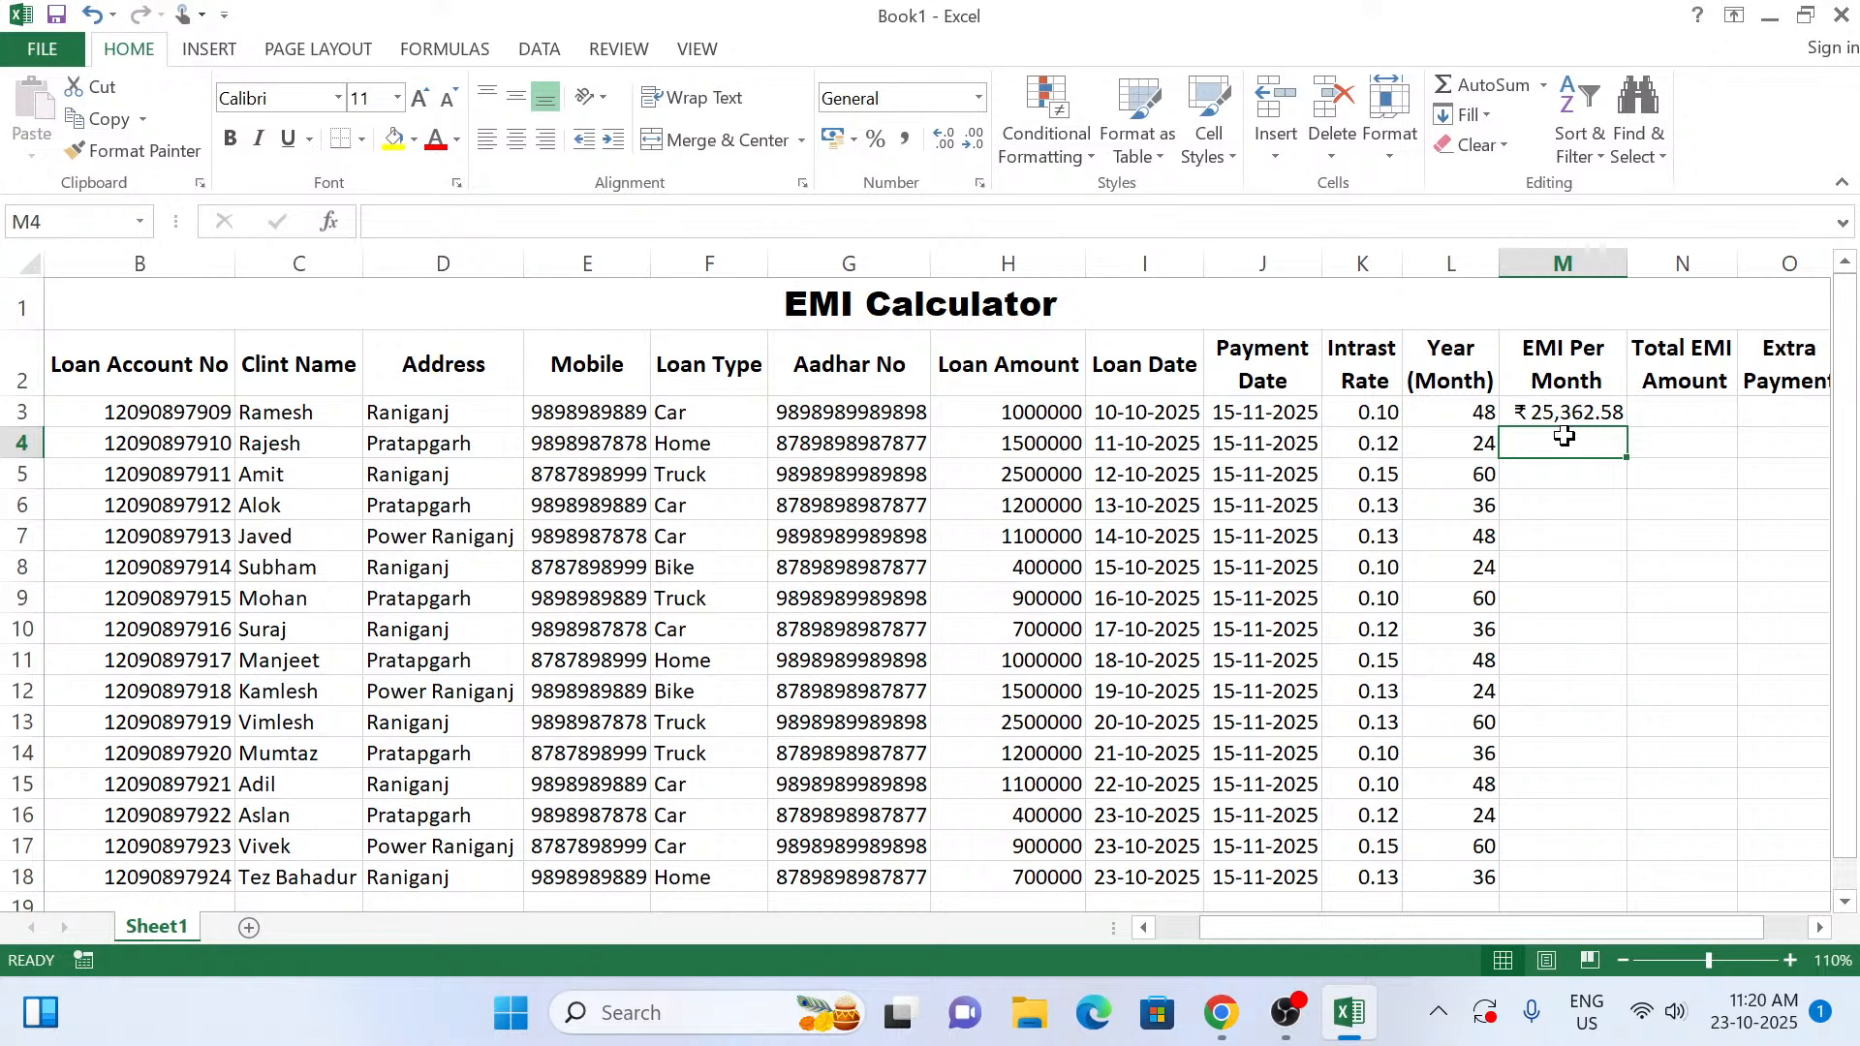
type("=")
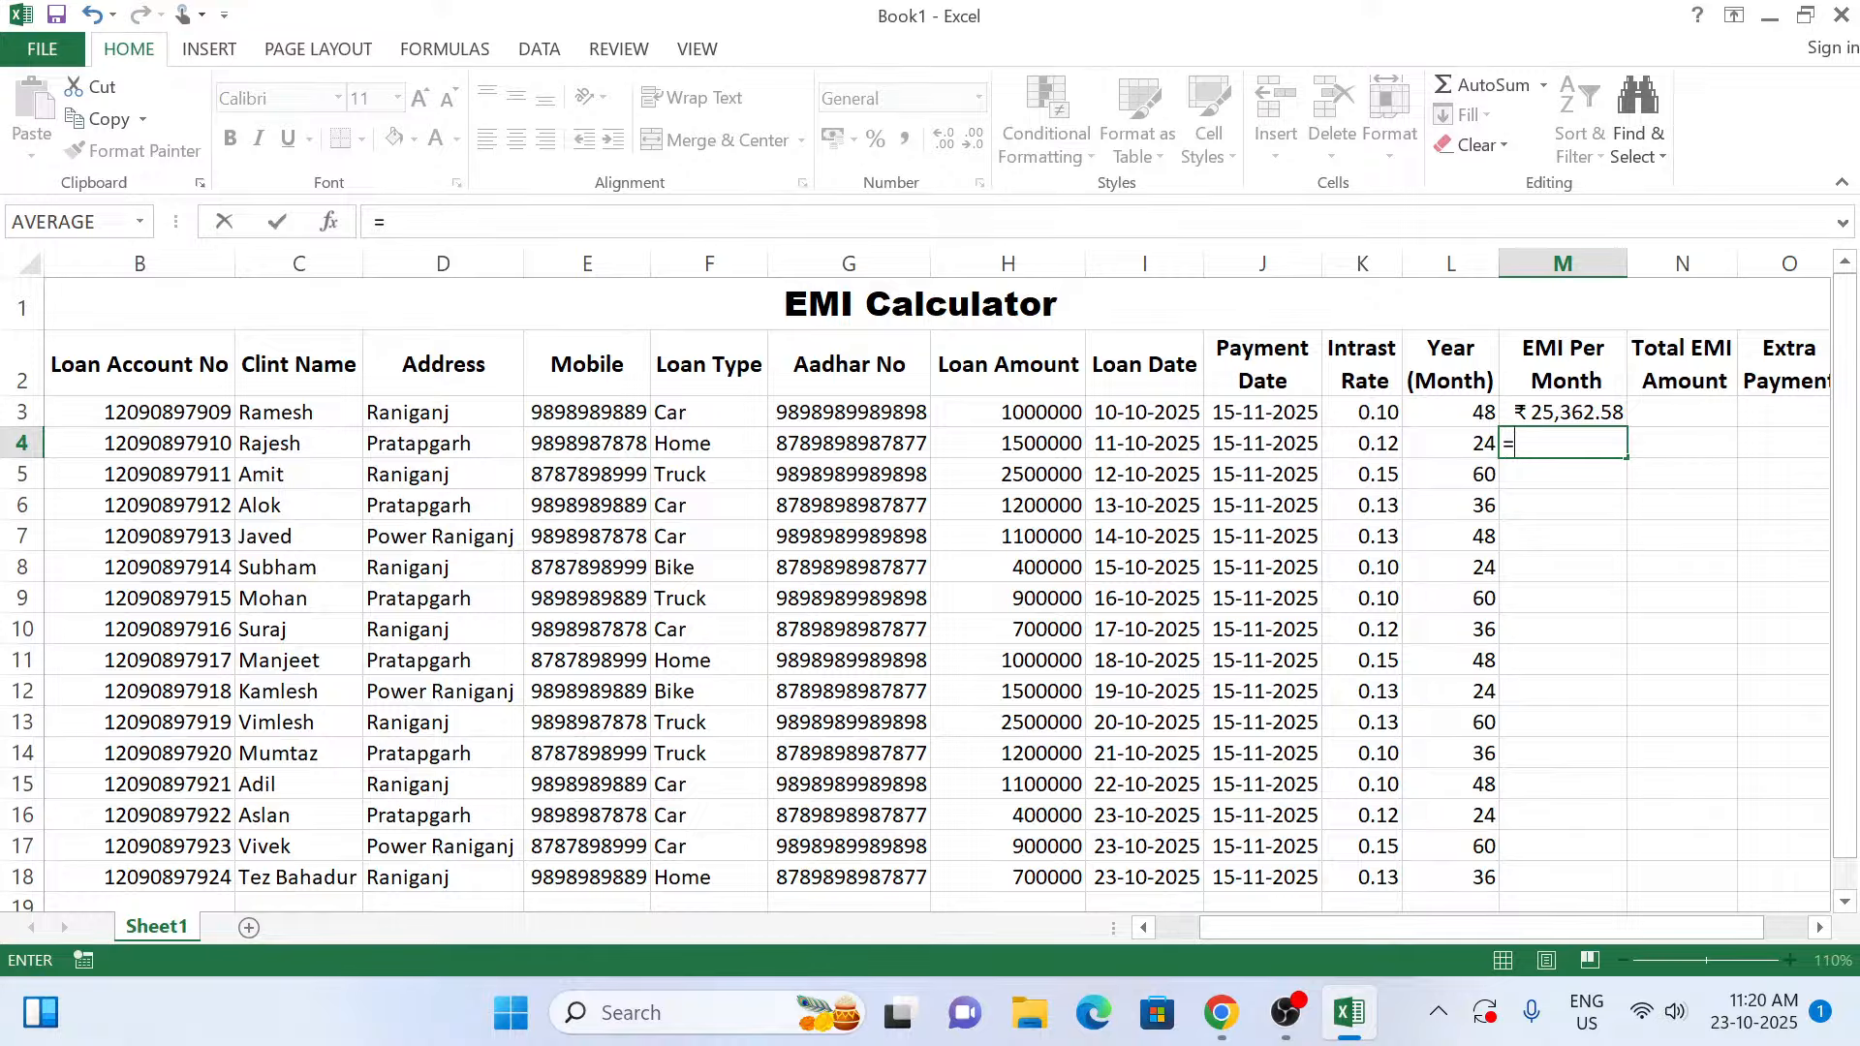
type("-pmt")
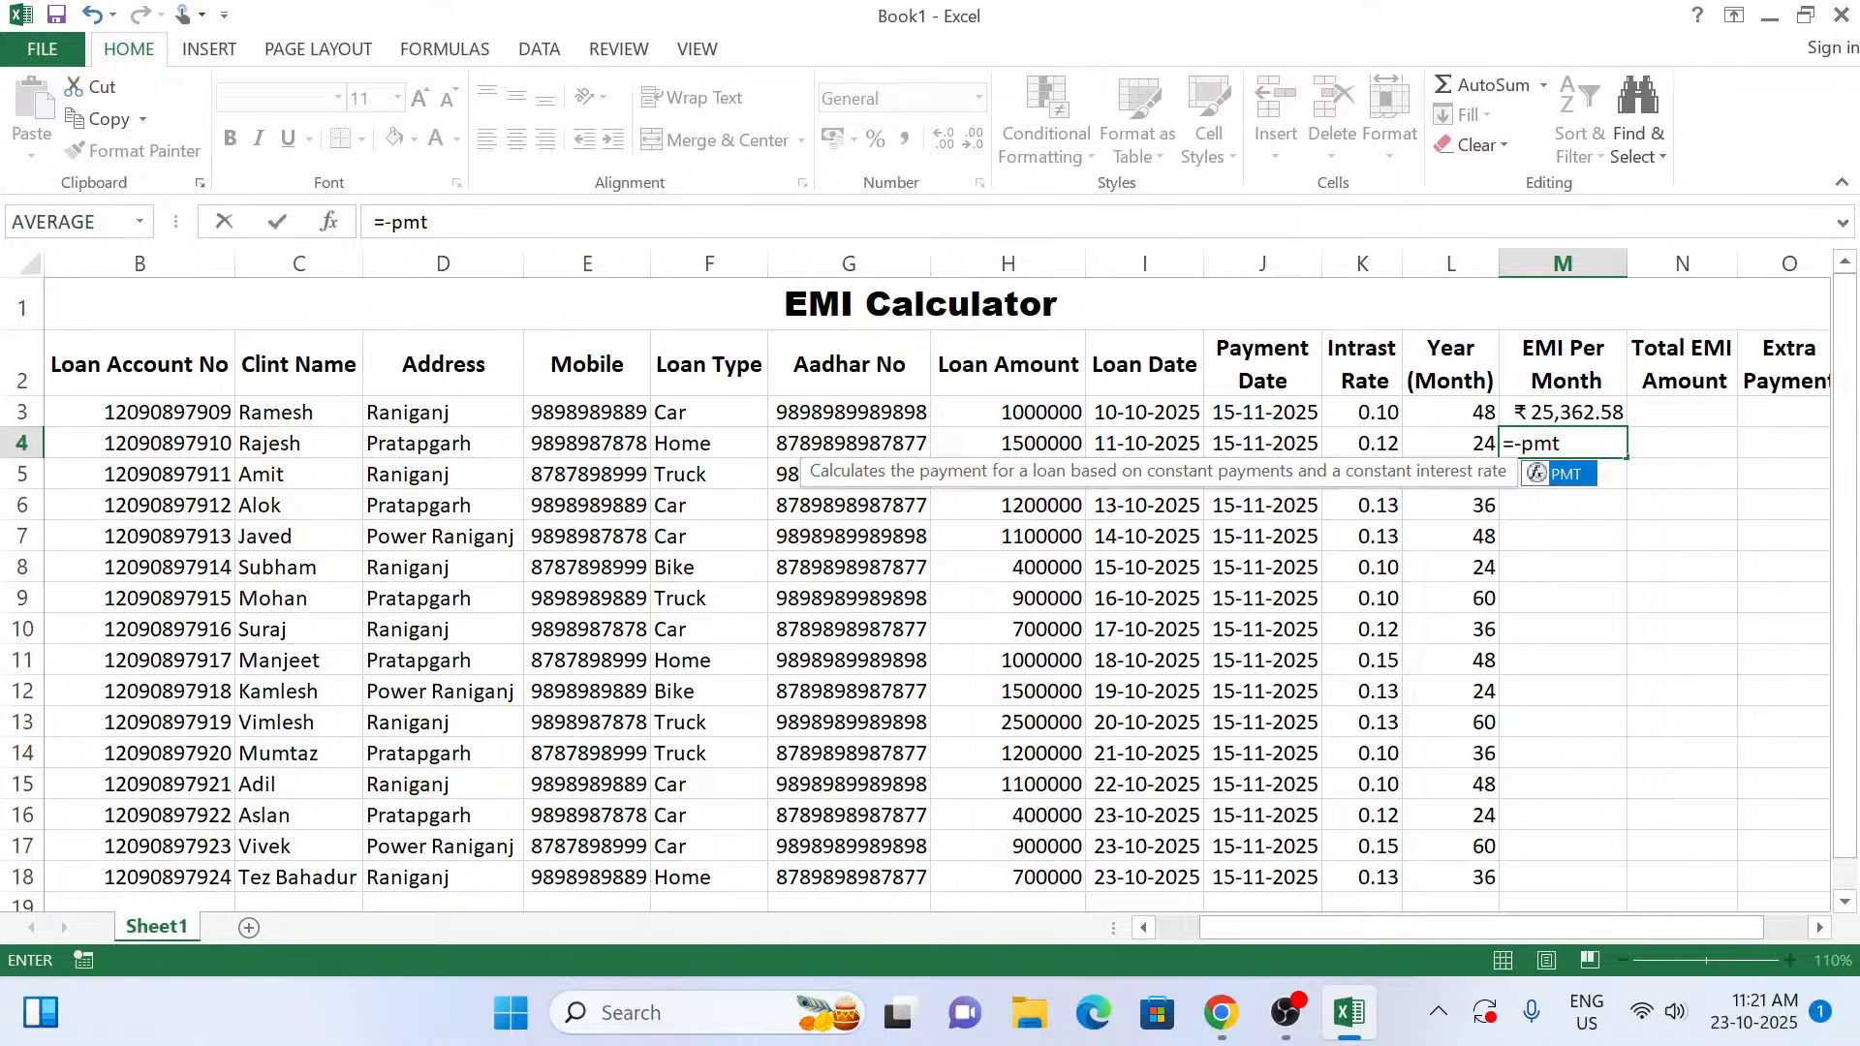
type("(")
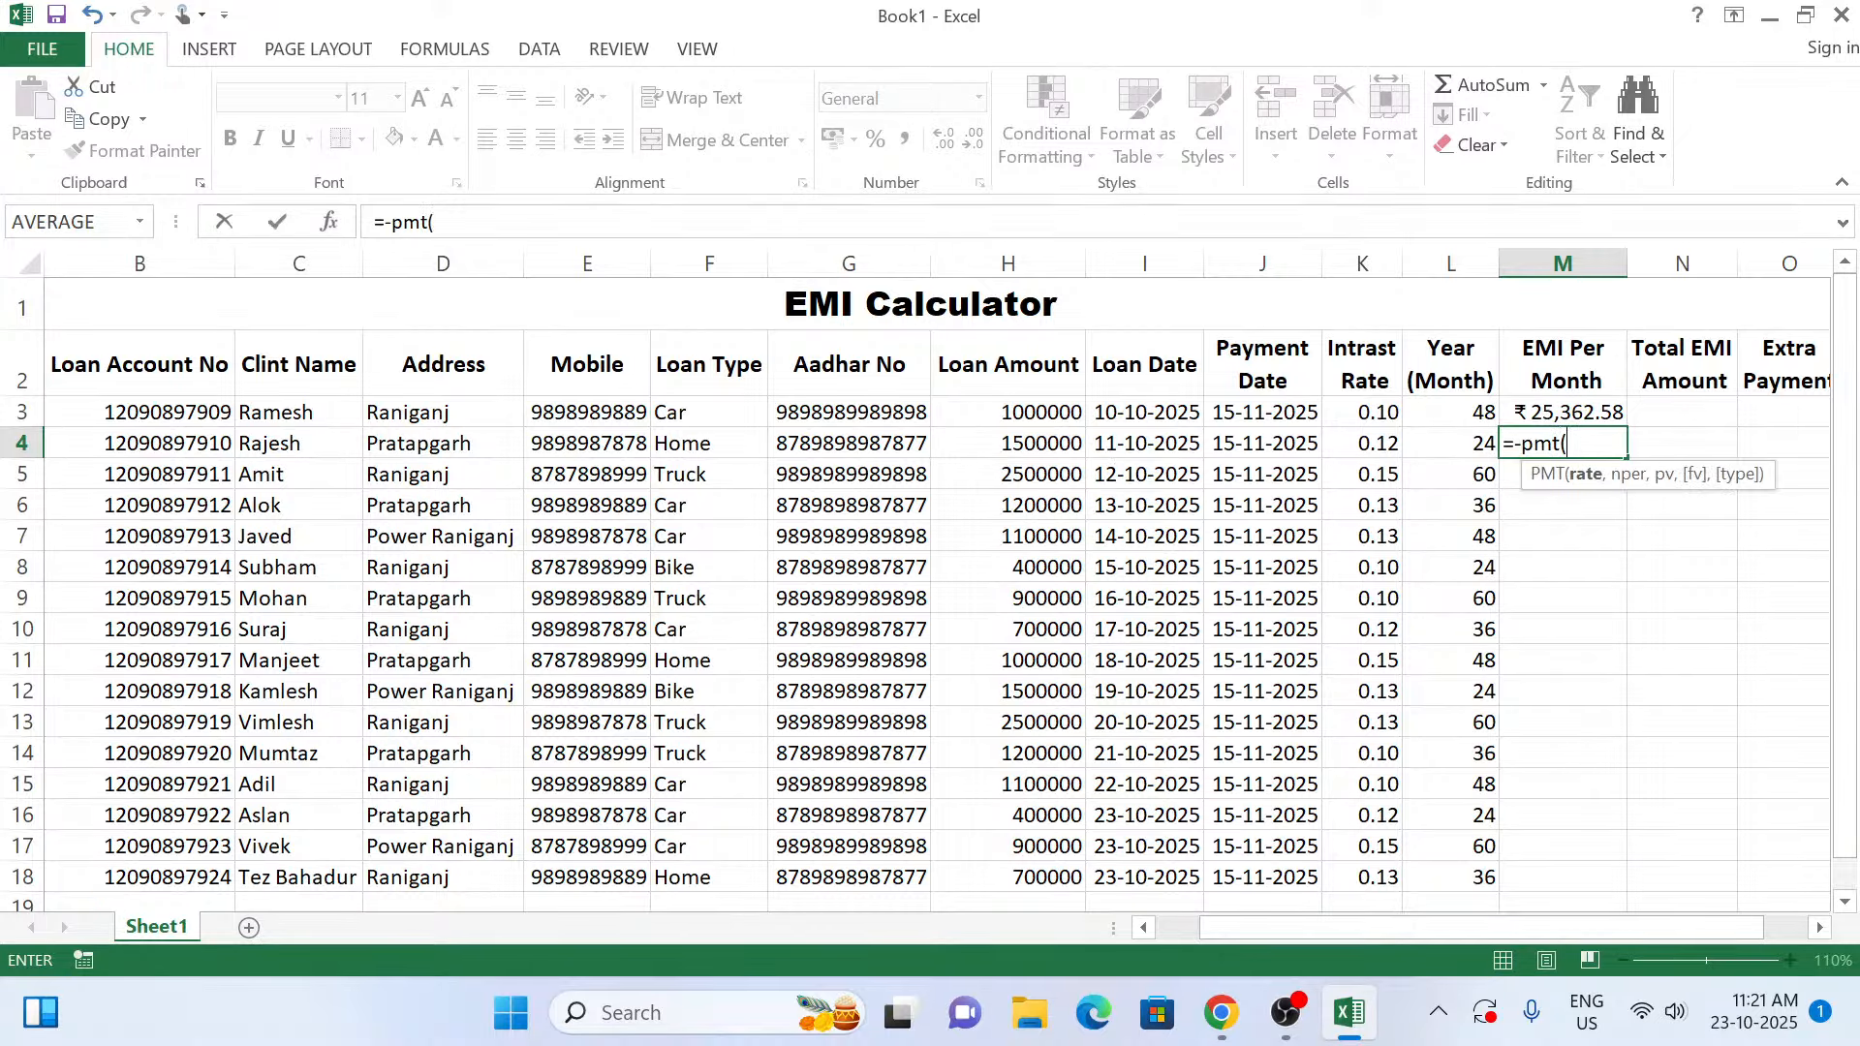
left_click(1380, 447)
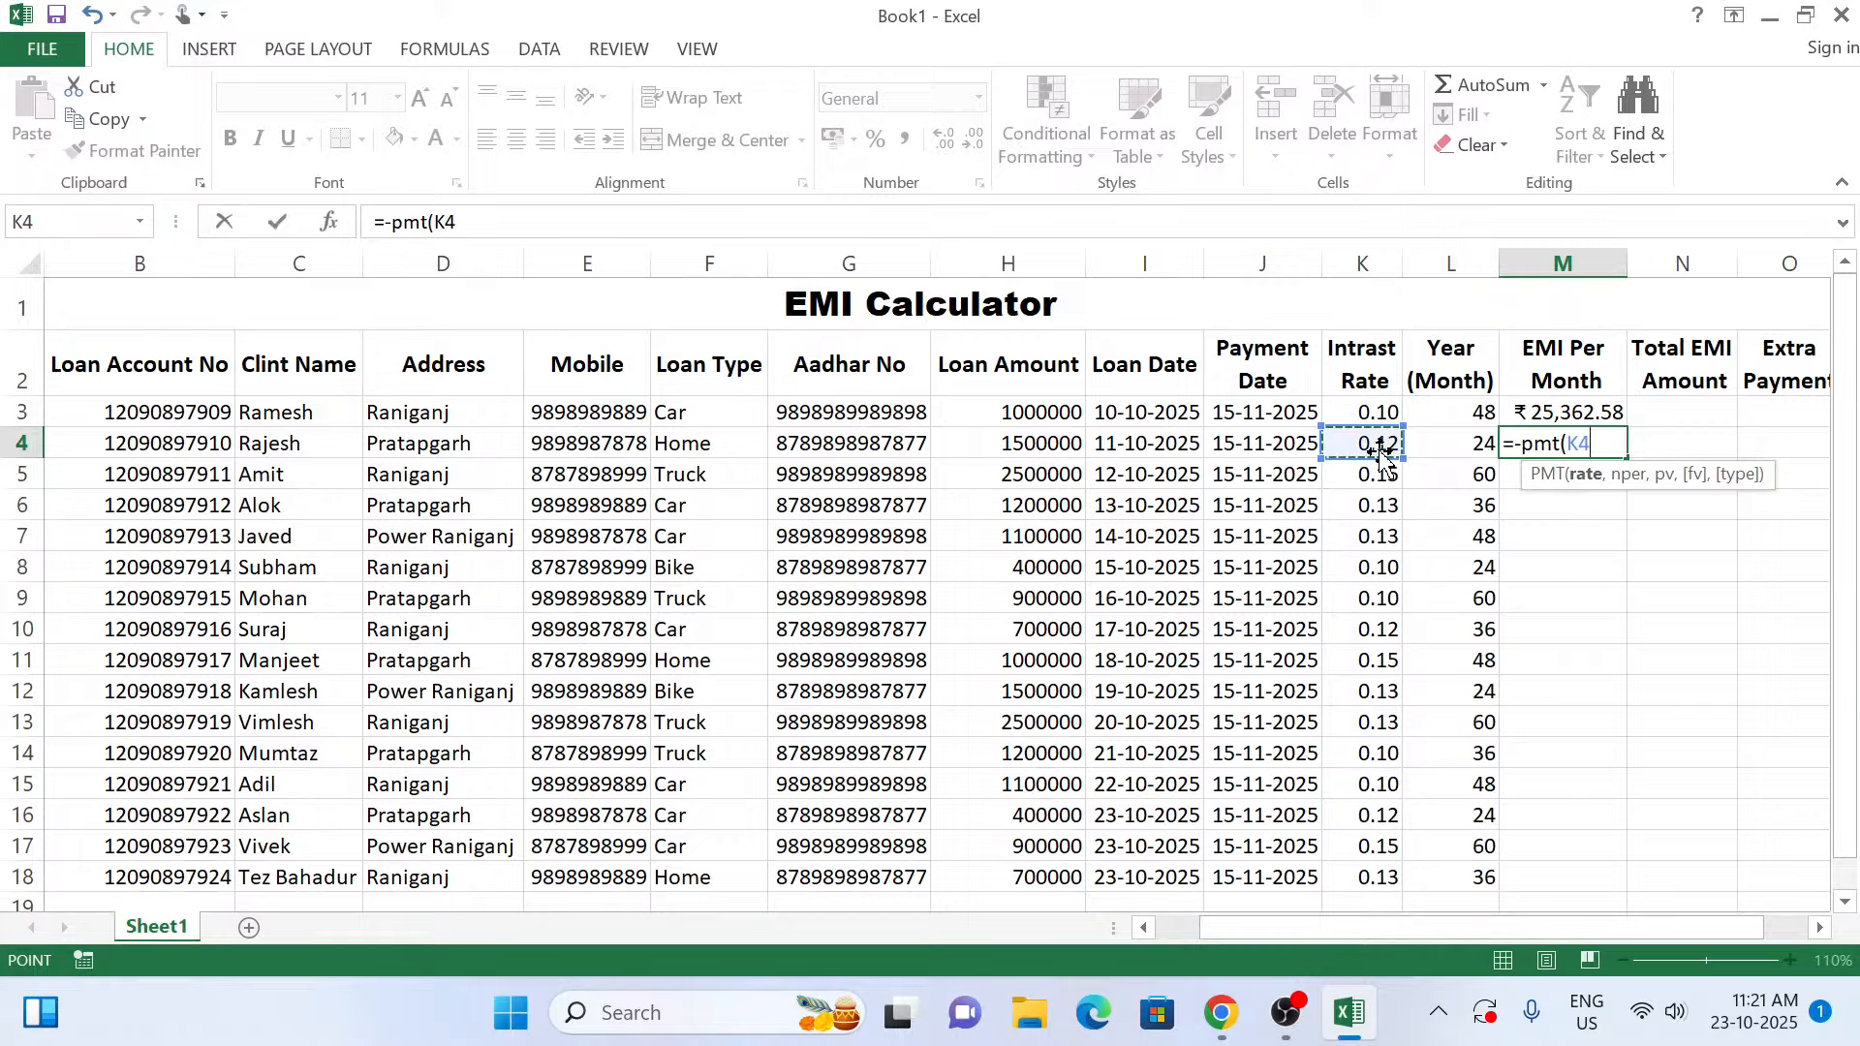
type("/12")
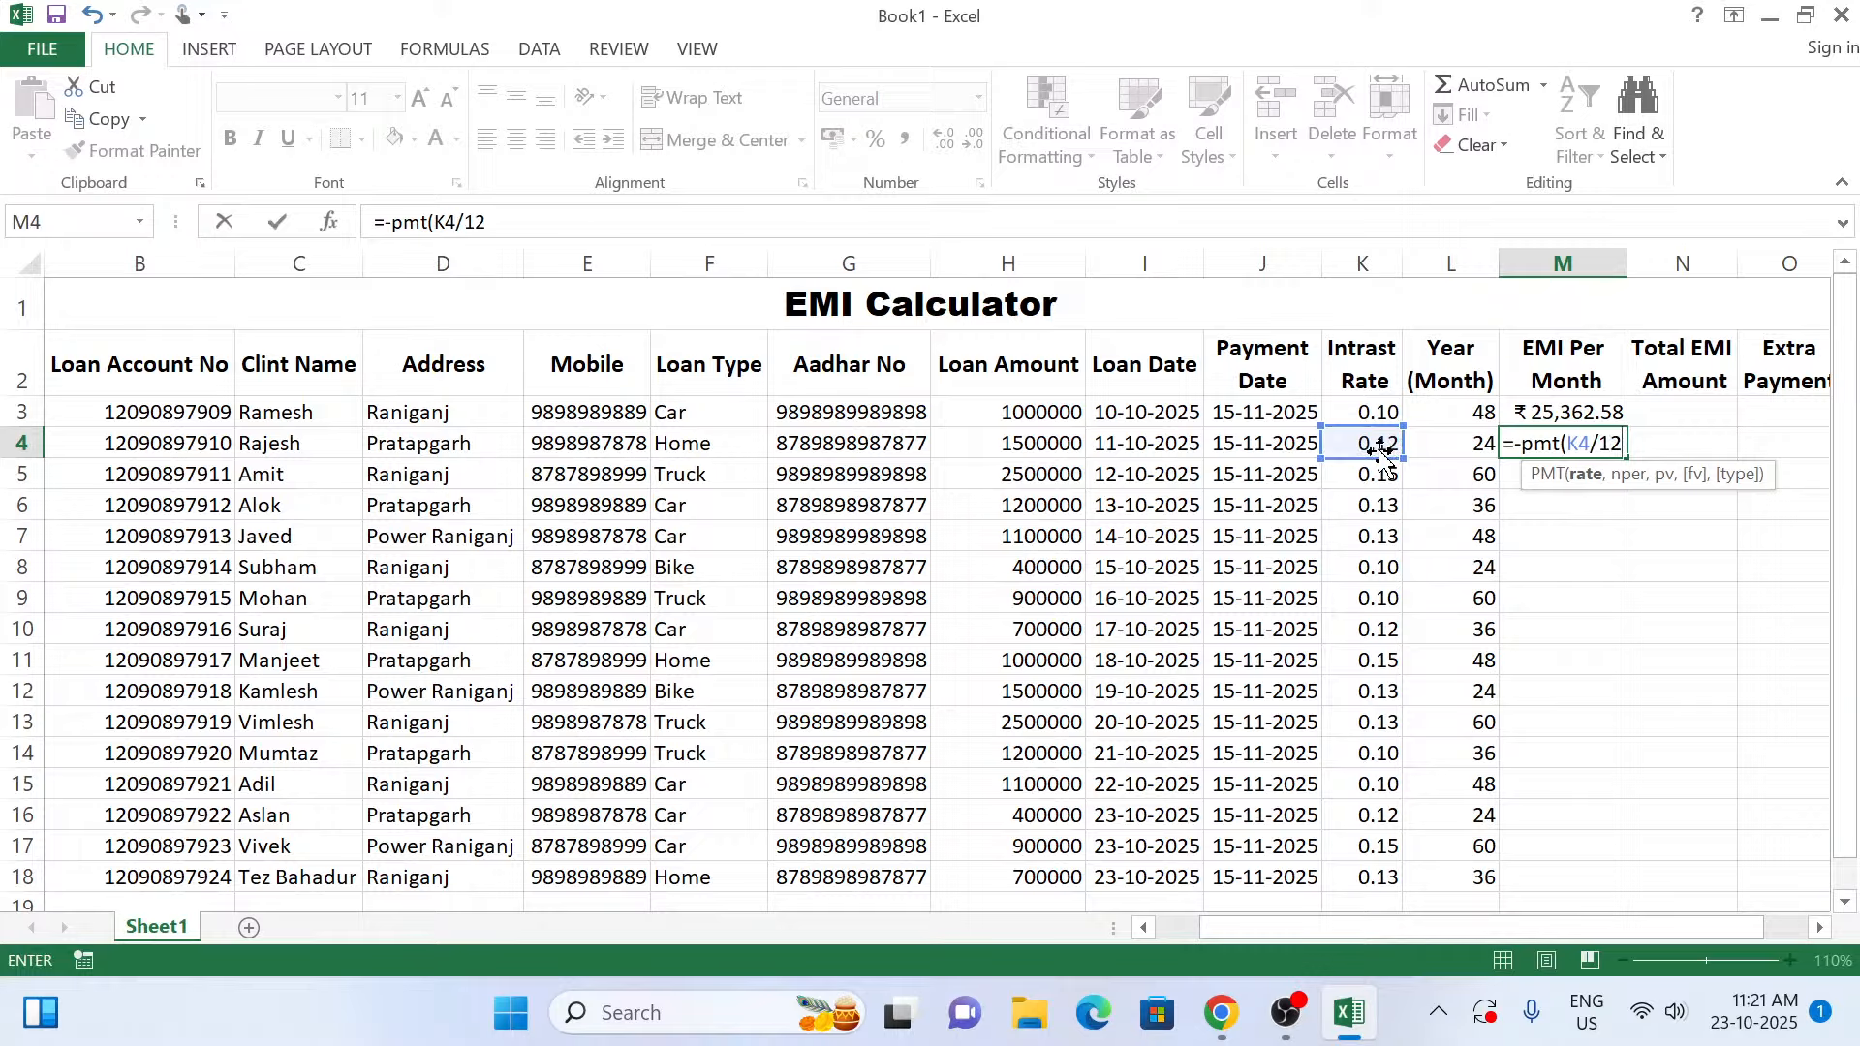
type(",")
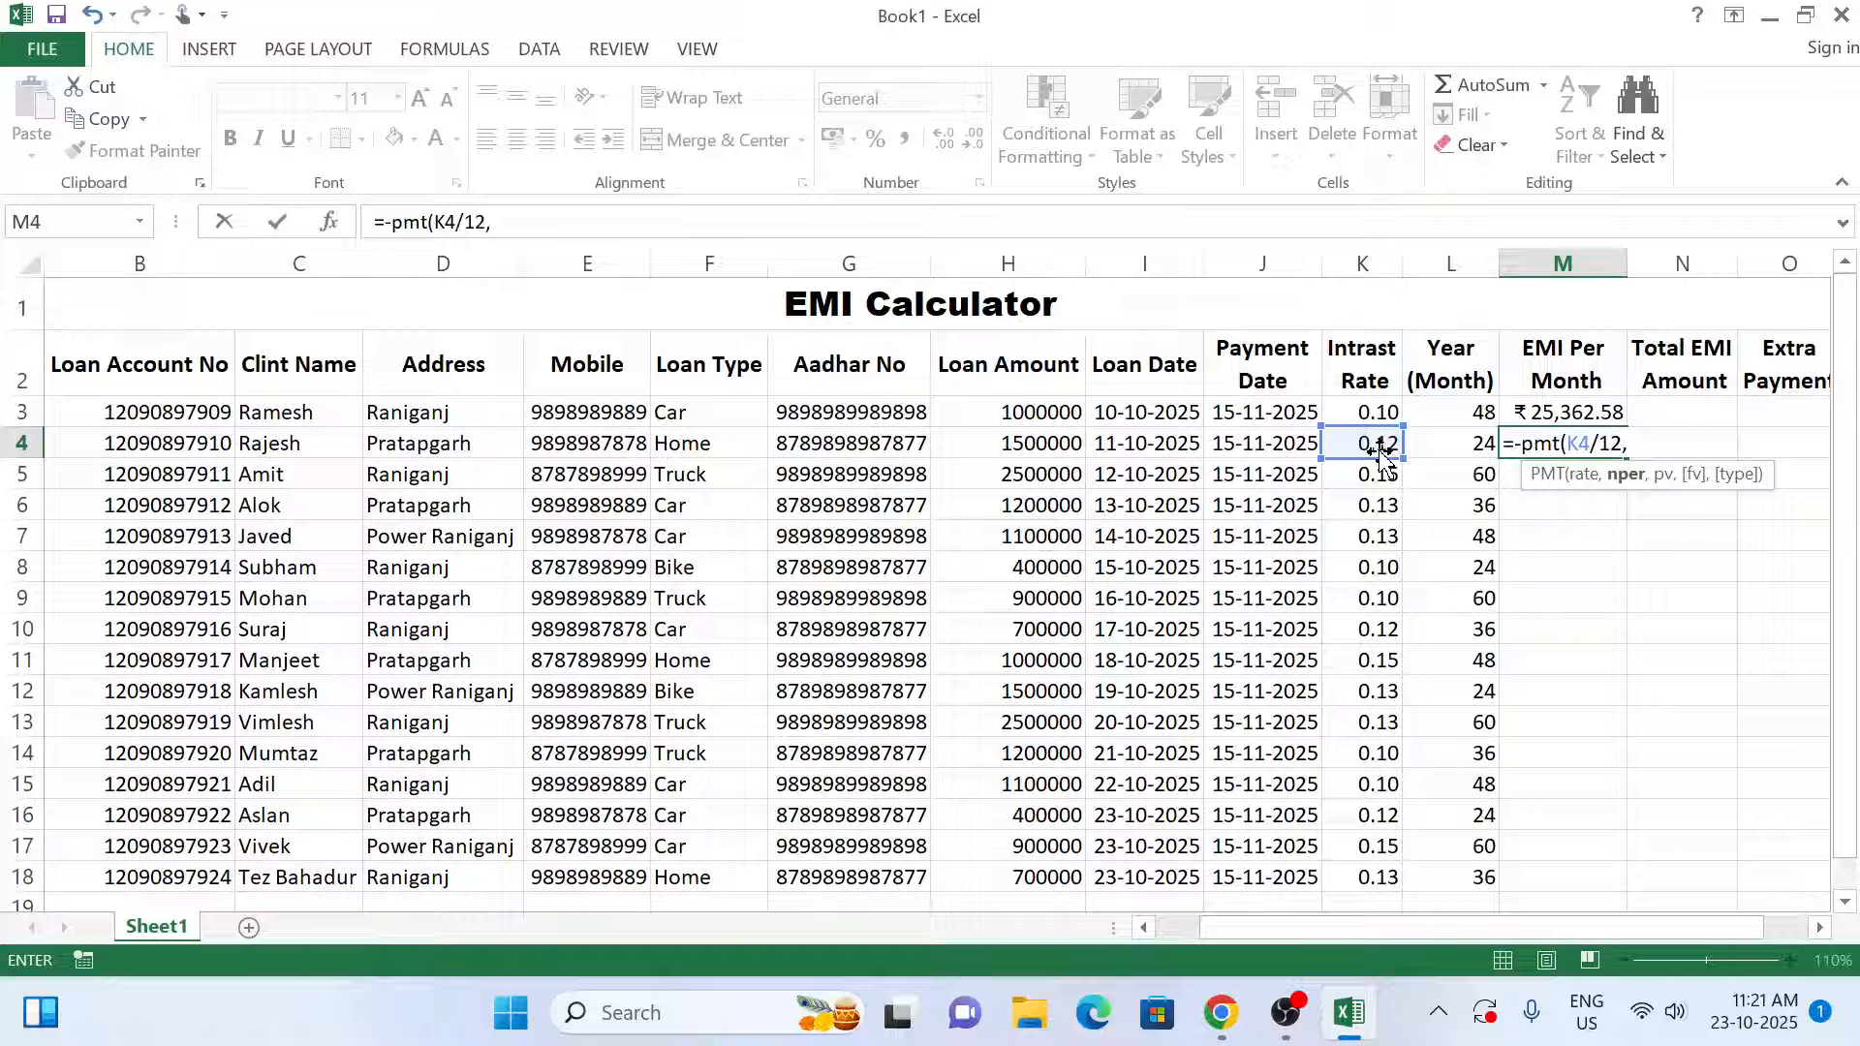
left_click(1458, 447)
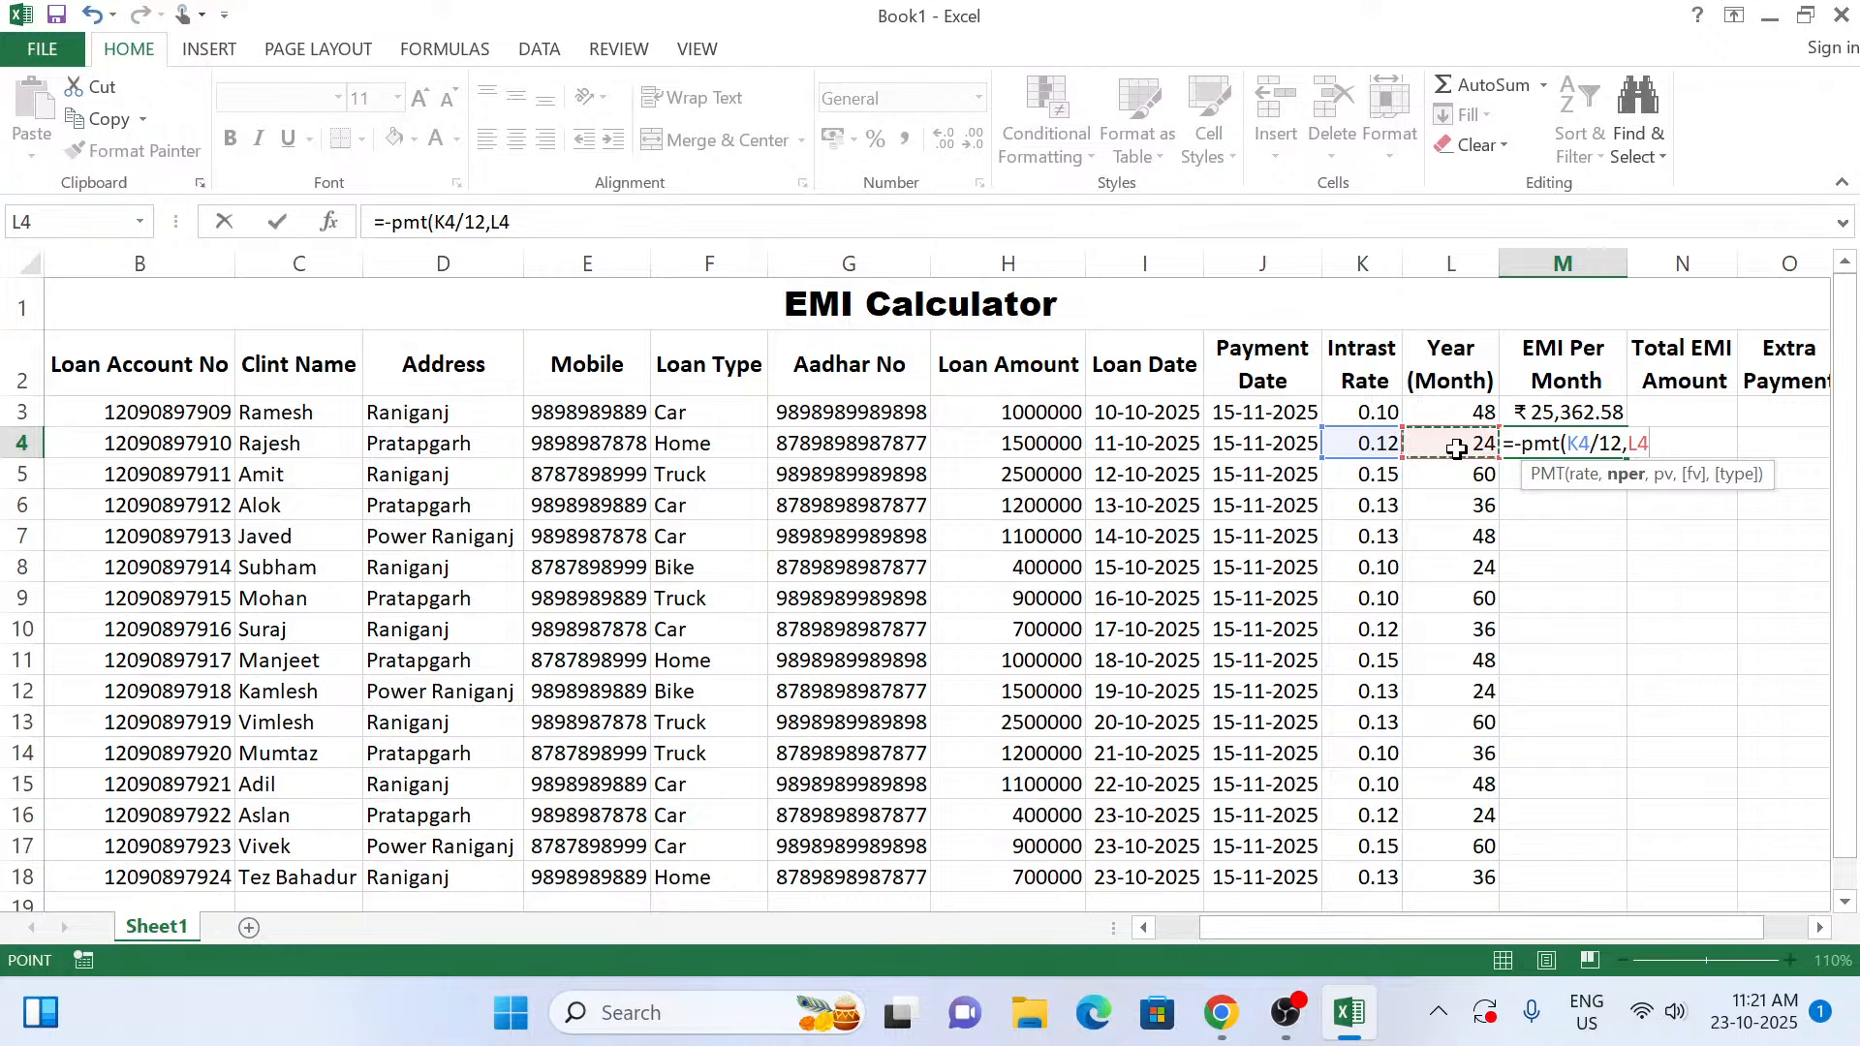
type(",")
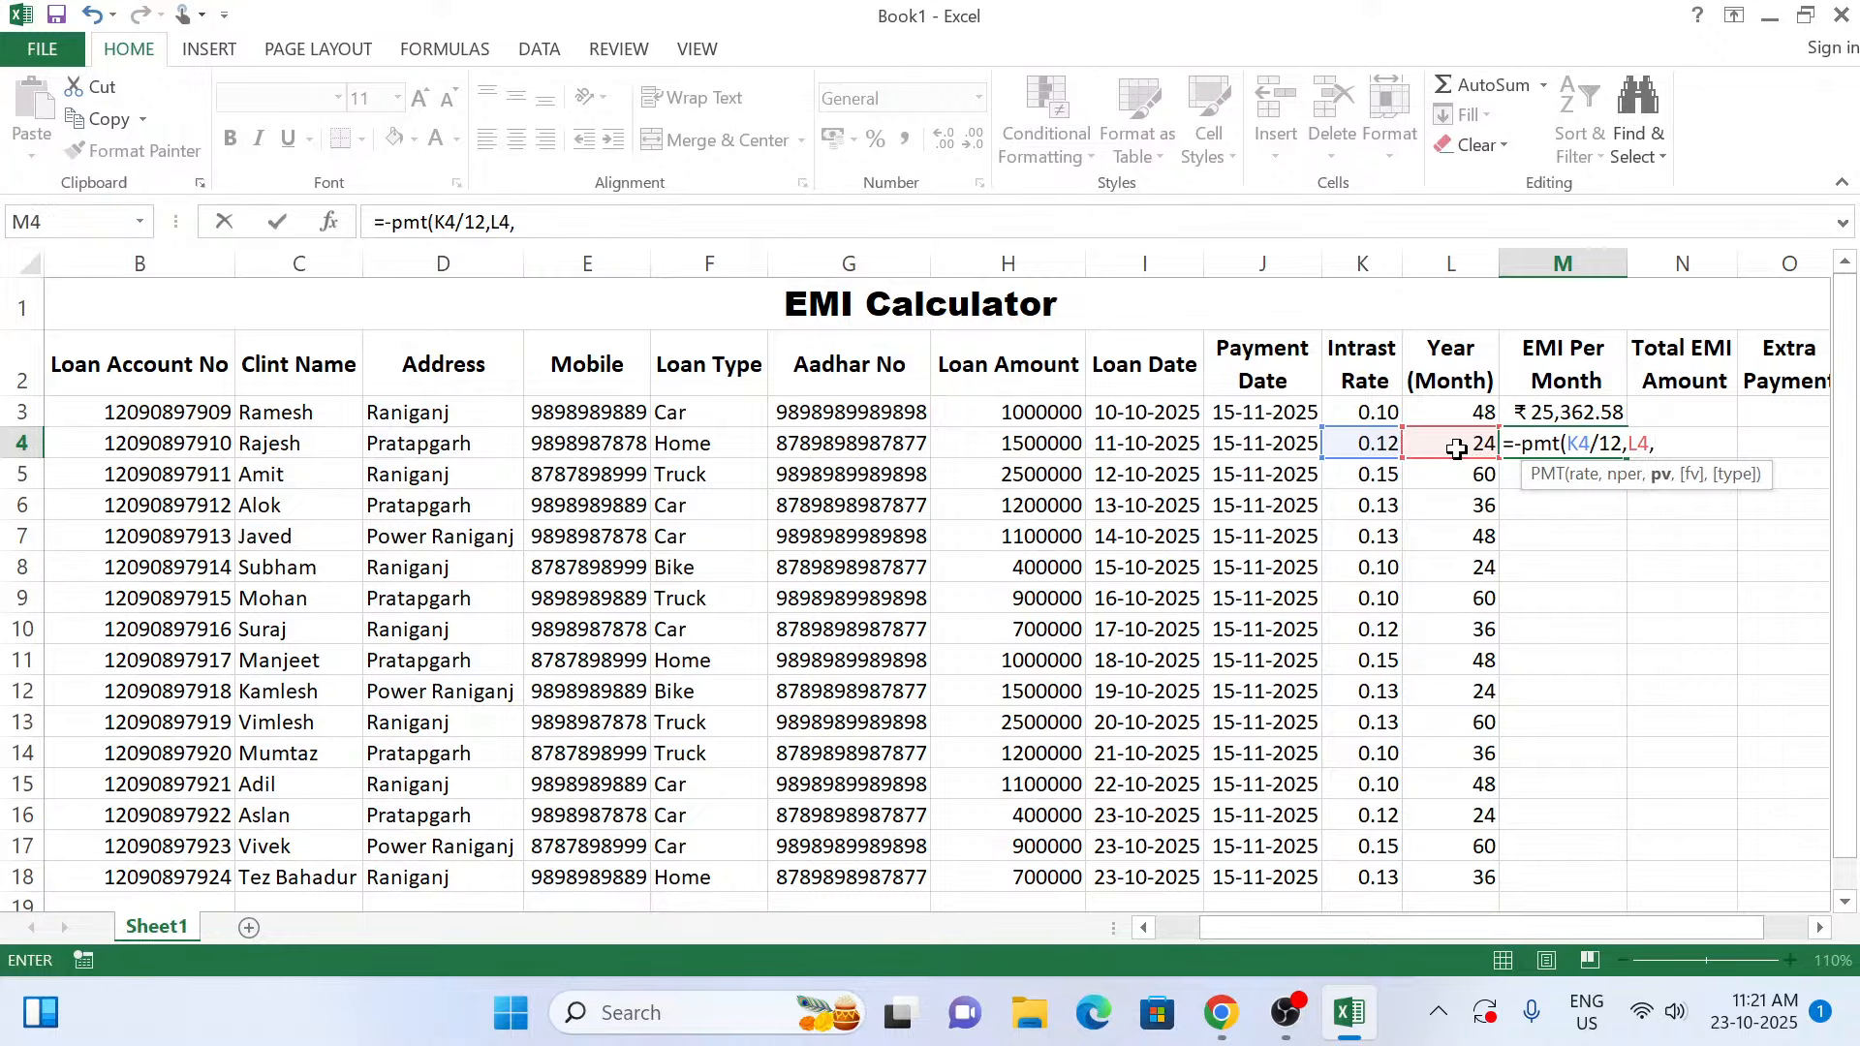
left_click(1029, 452)
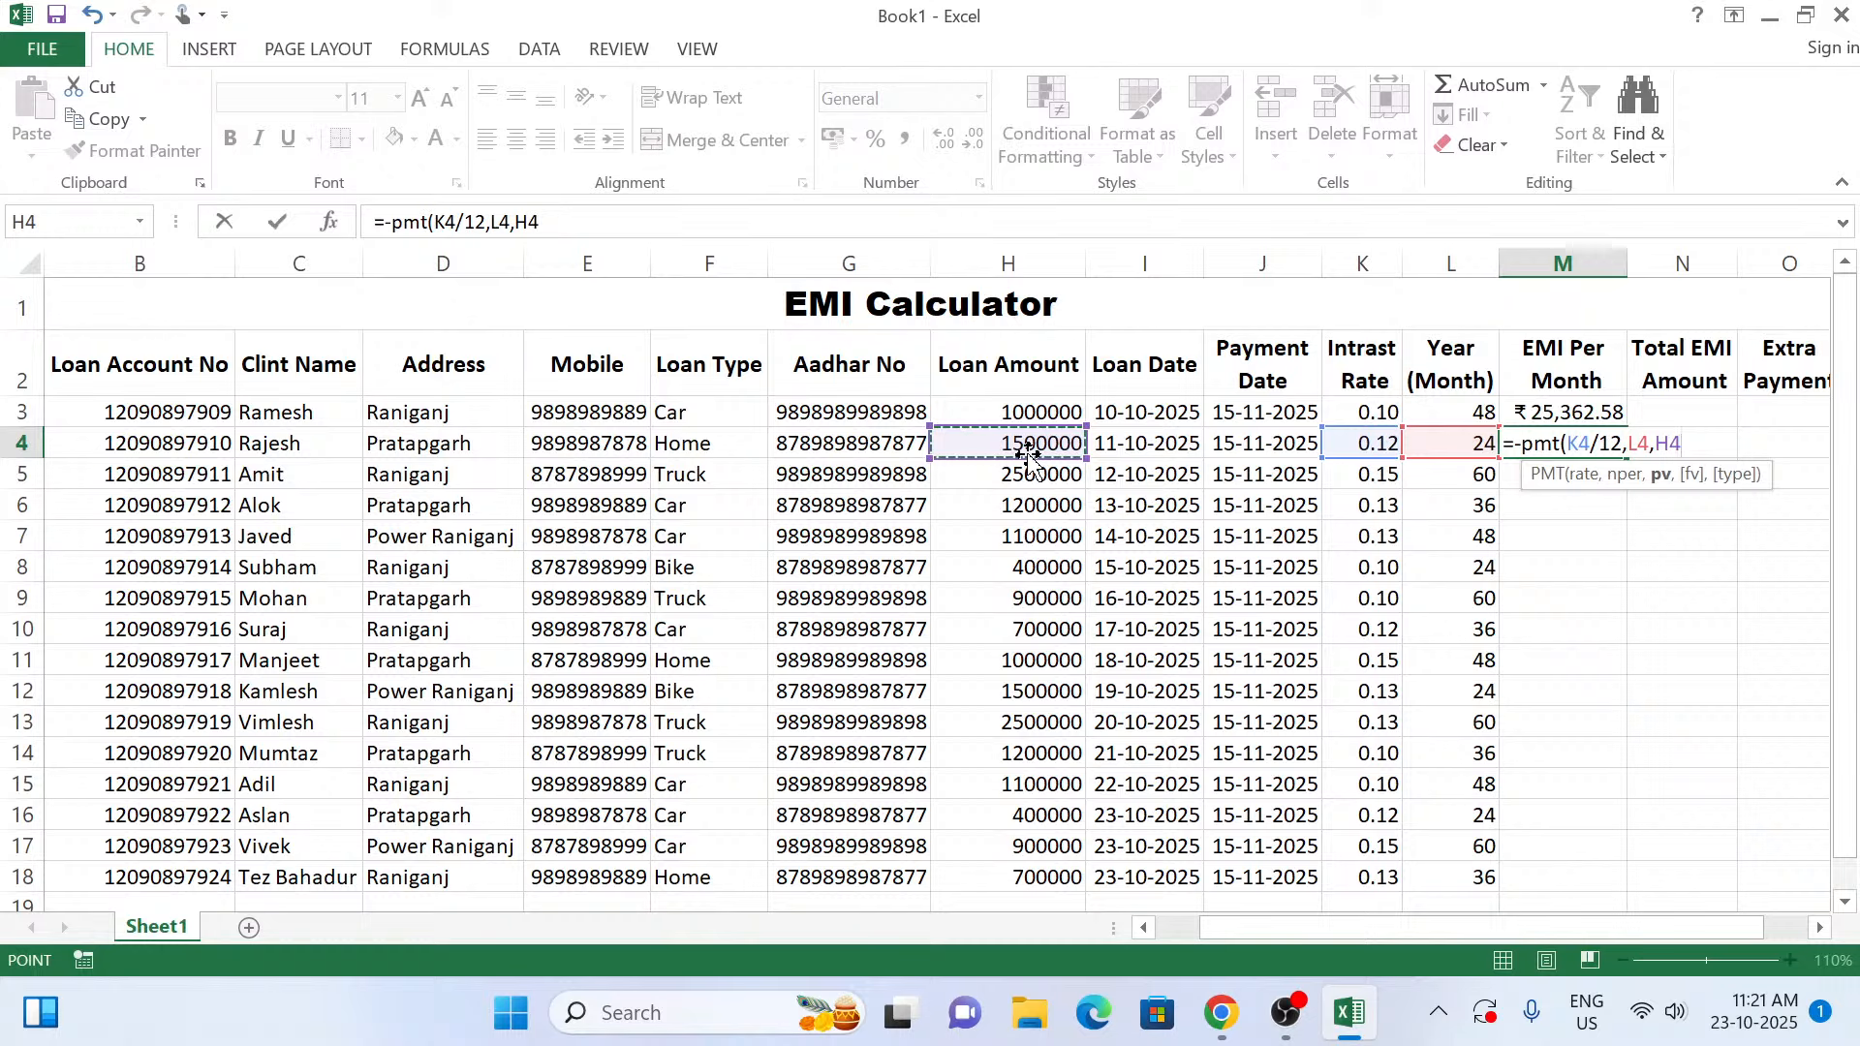
type(")")
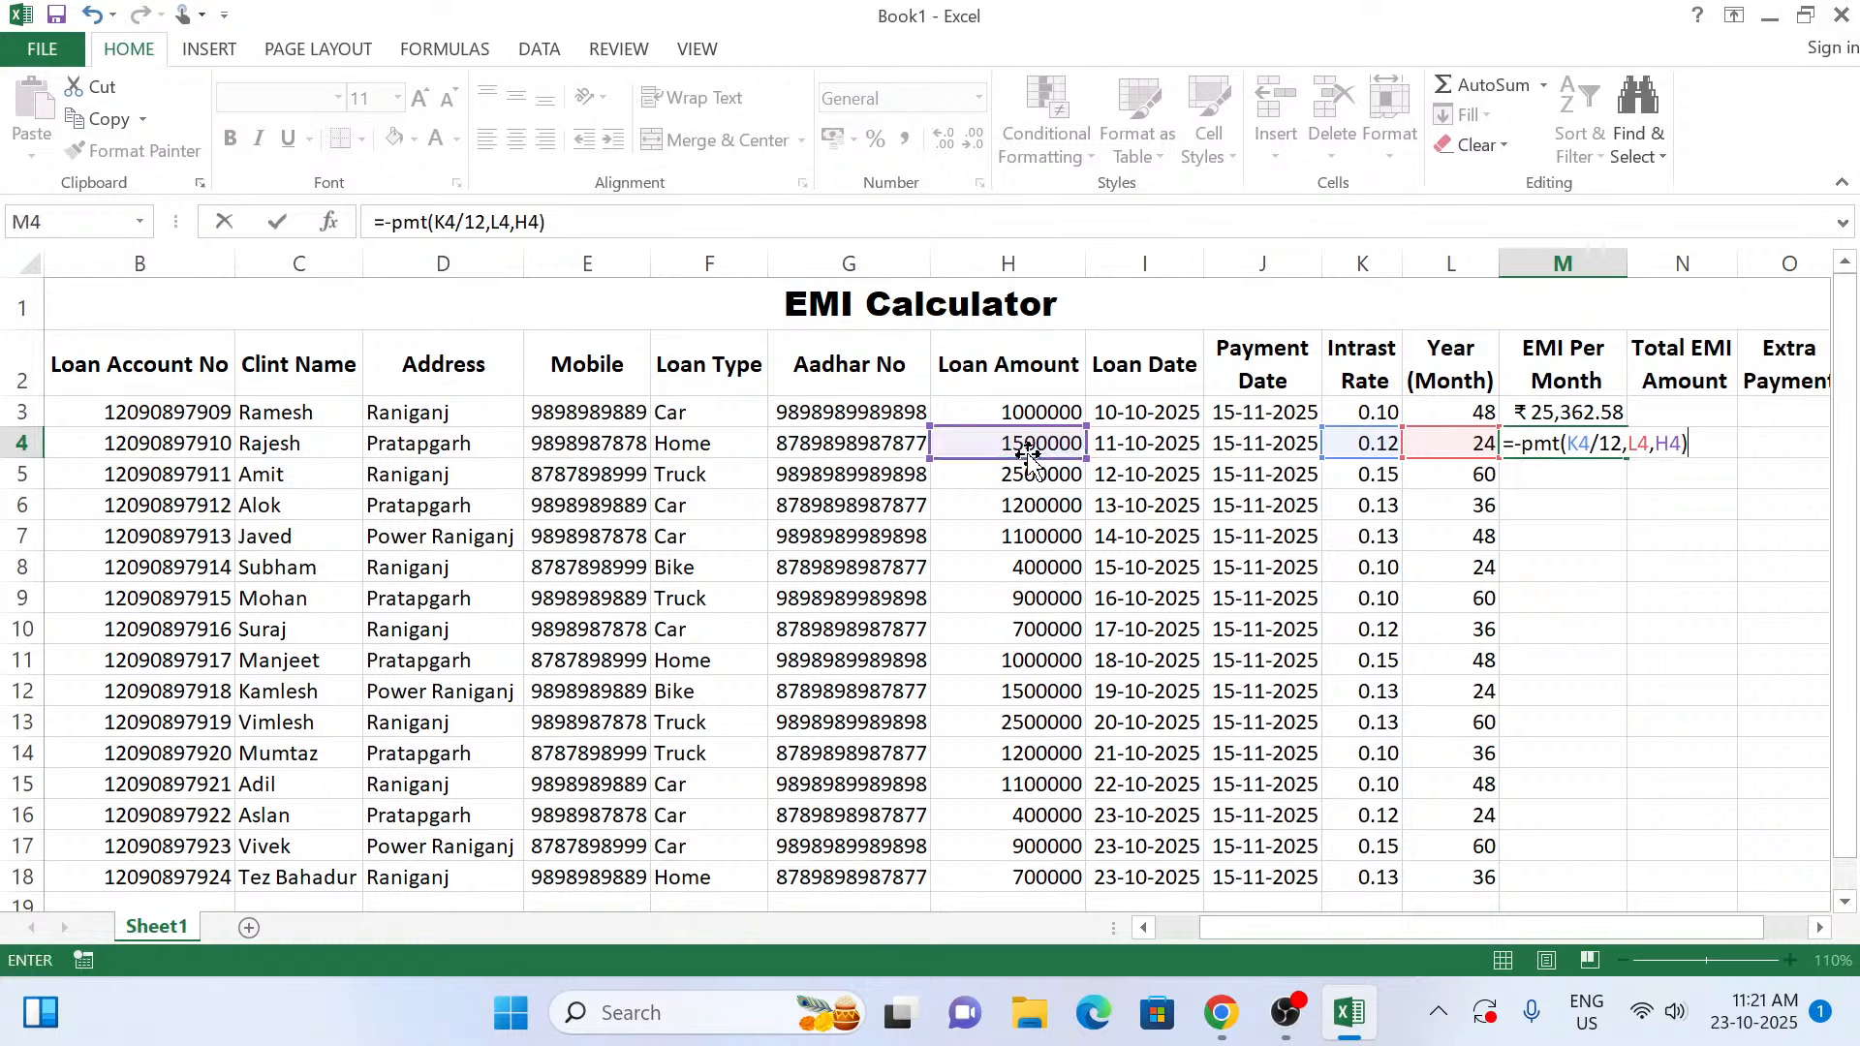
key("Return")
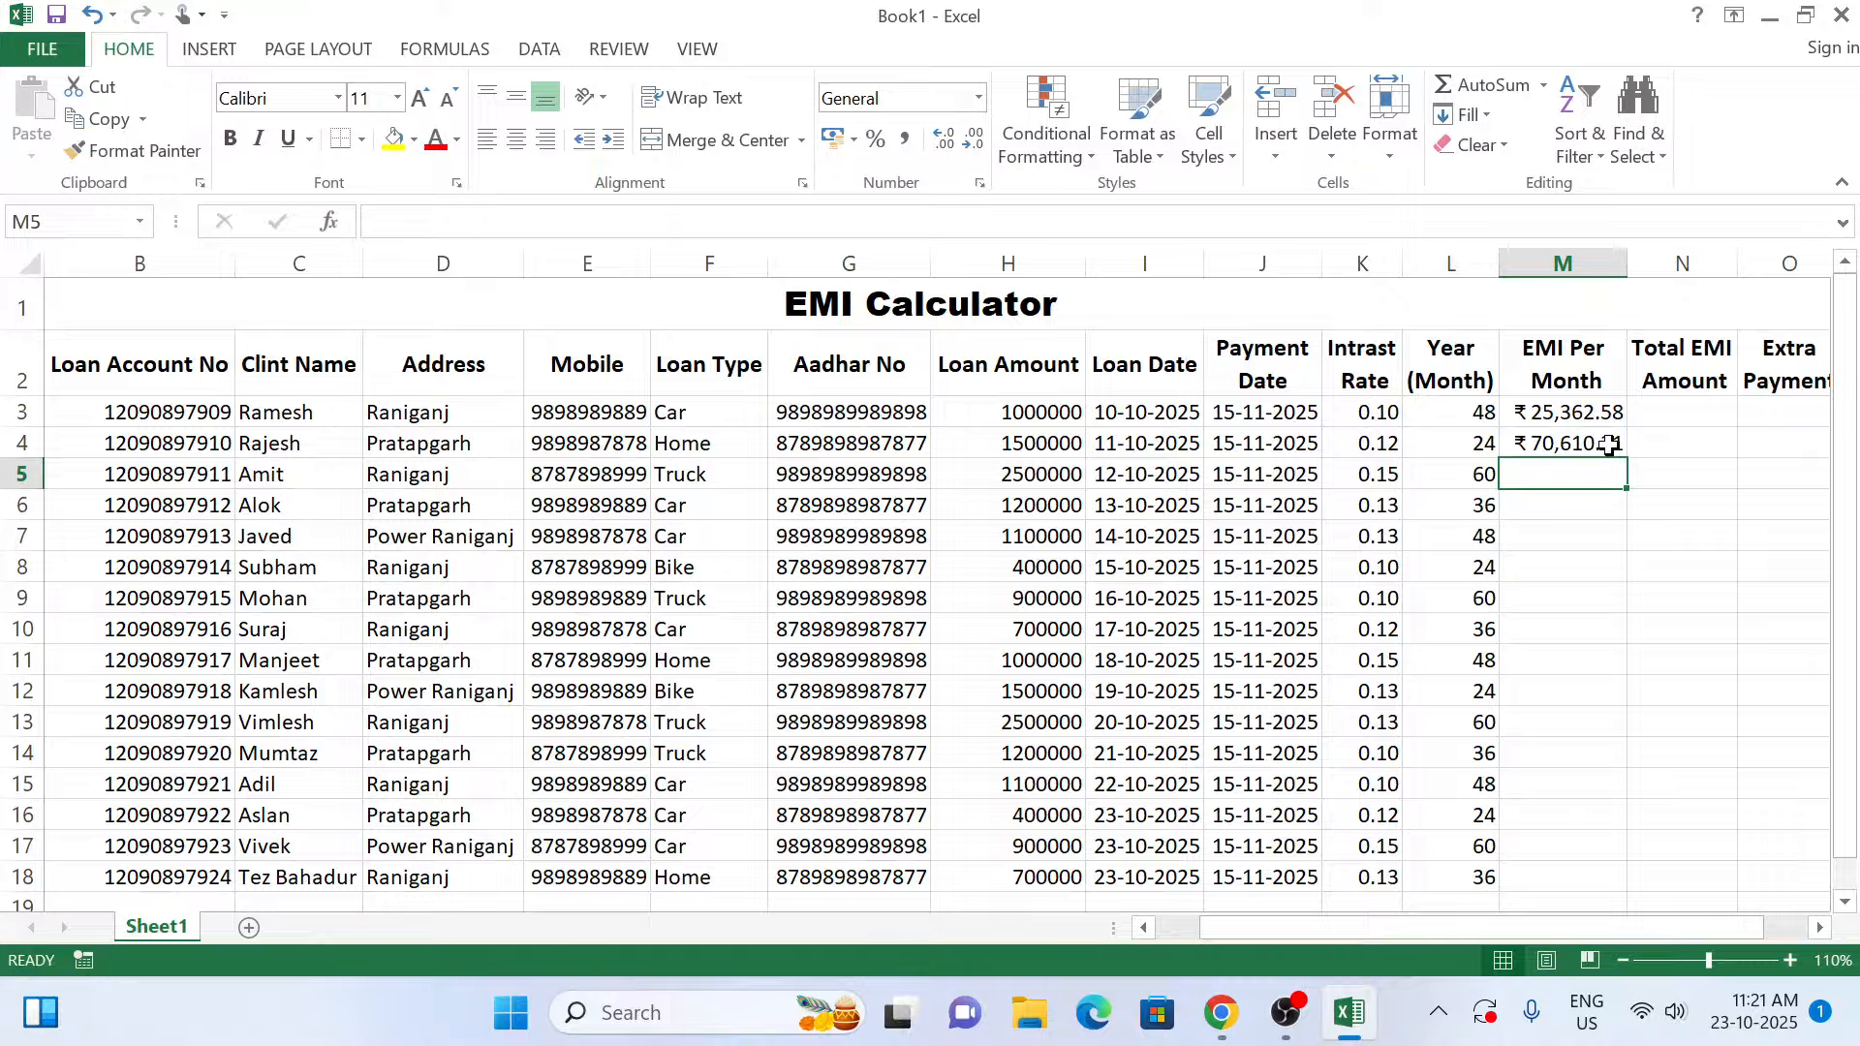
Test a 36-month loan term in cell L4 and set the term back to 24 months.
left_click(1425, 447)
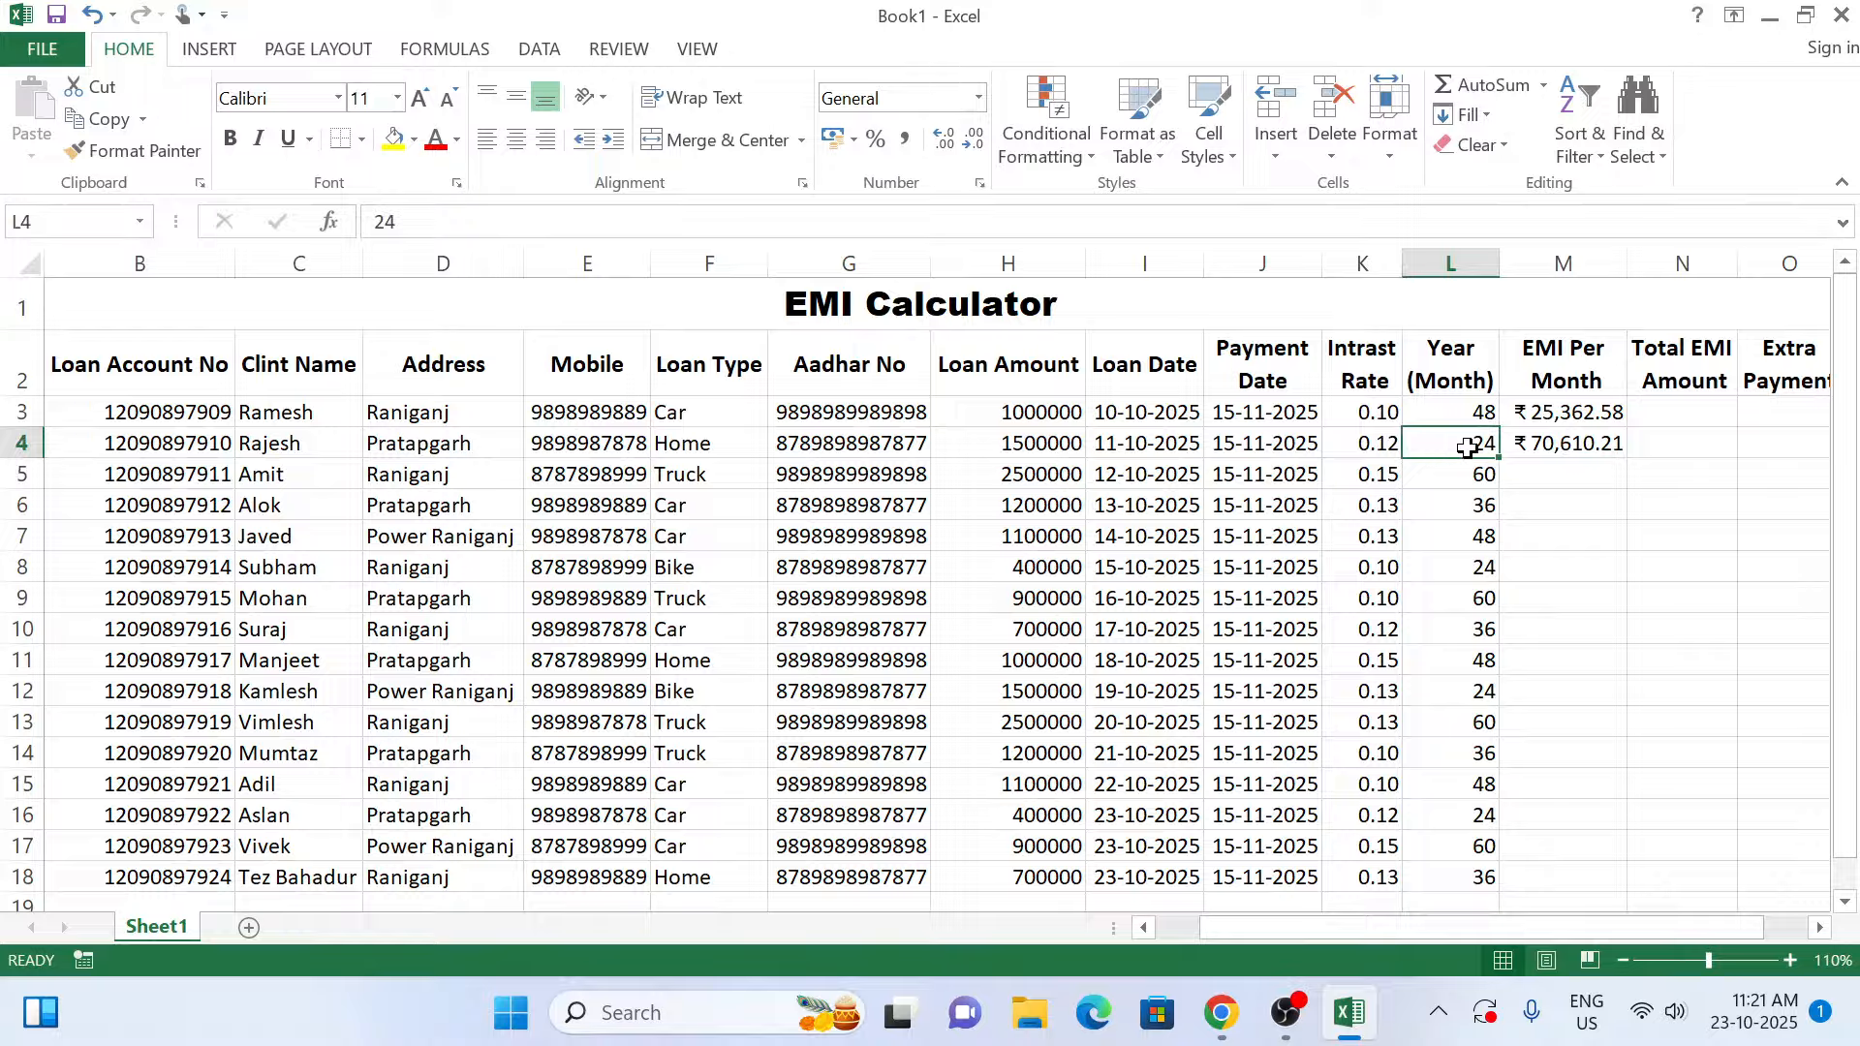
type("36")
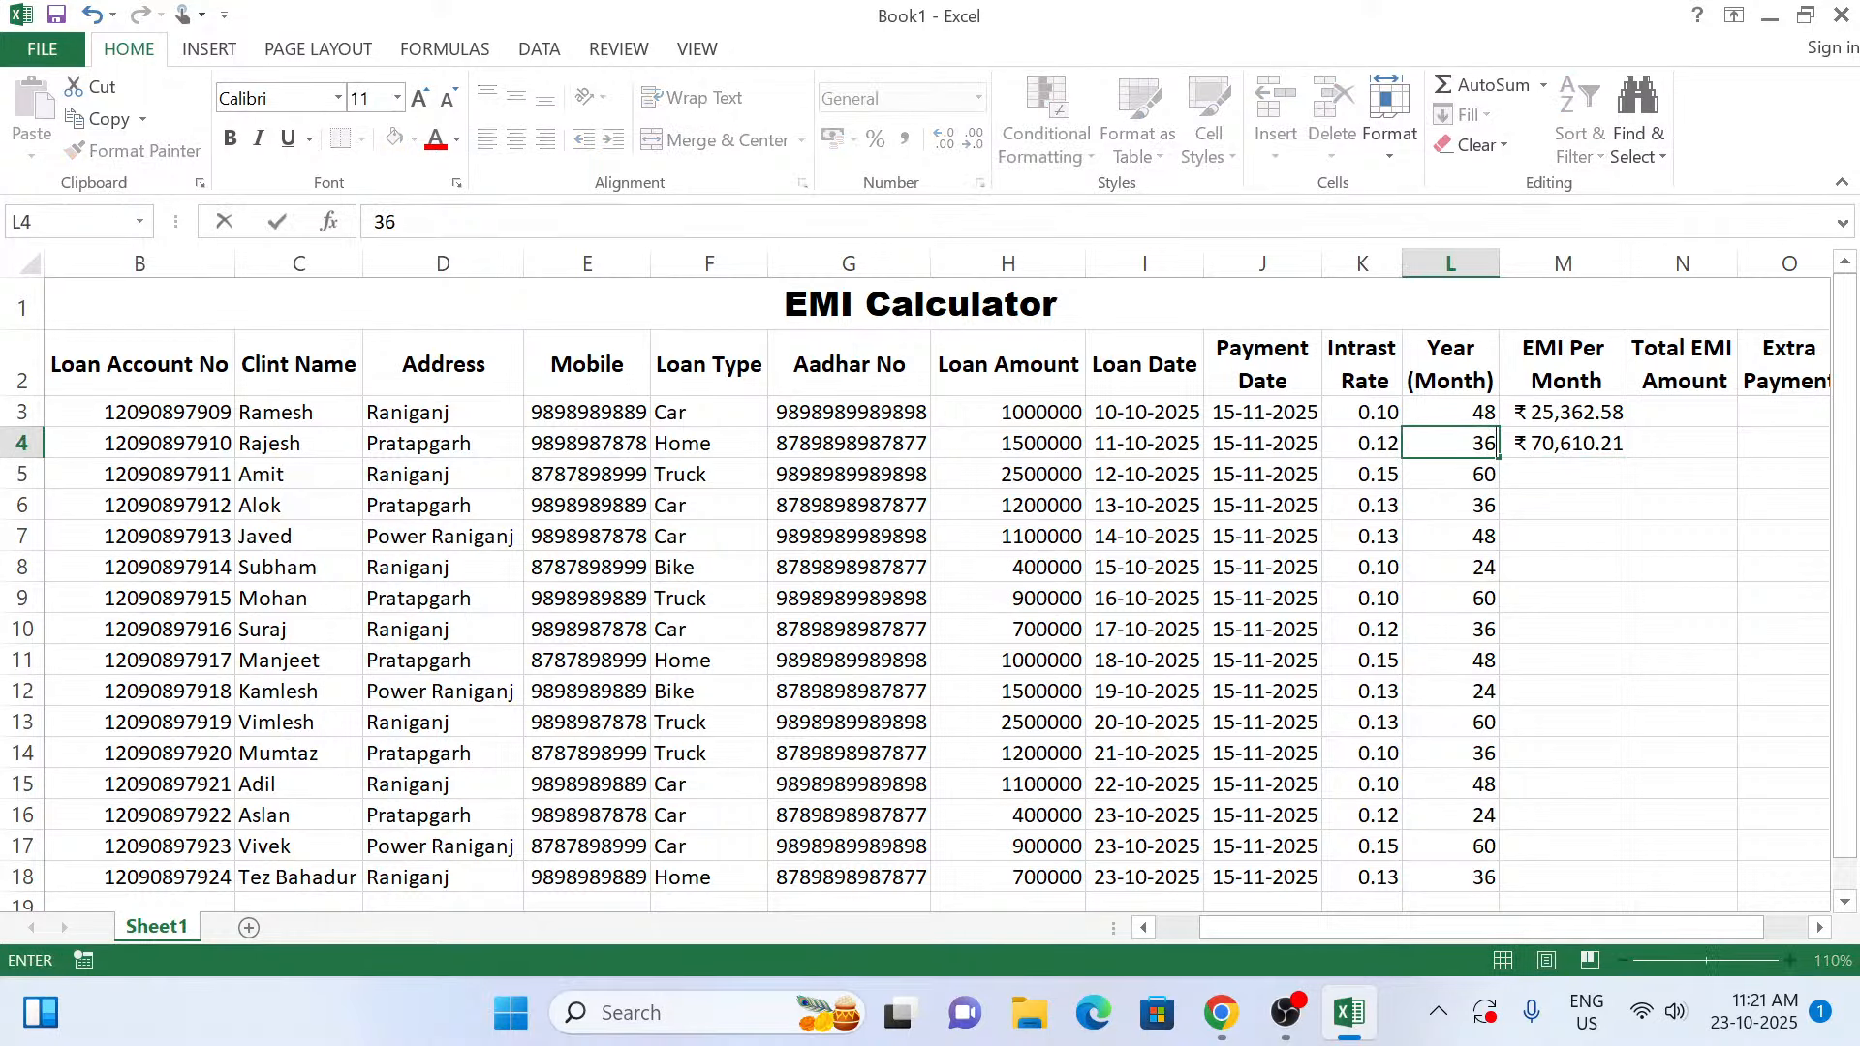
key("Return")
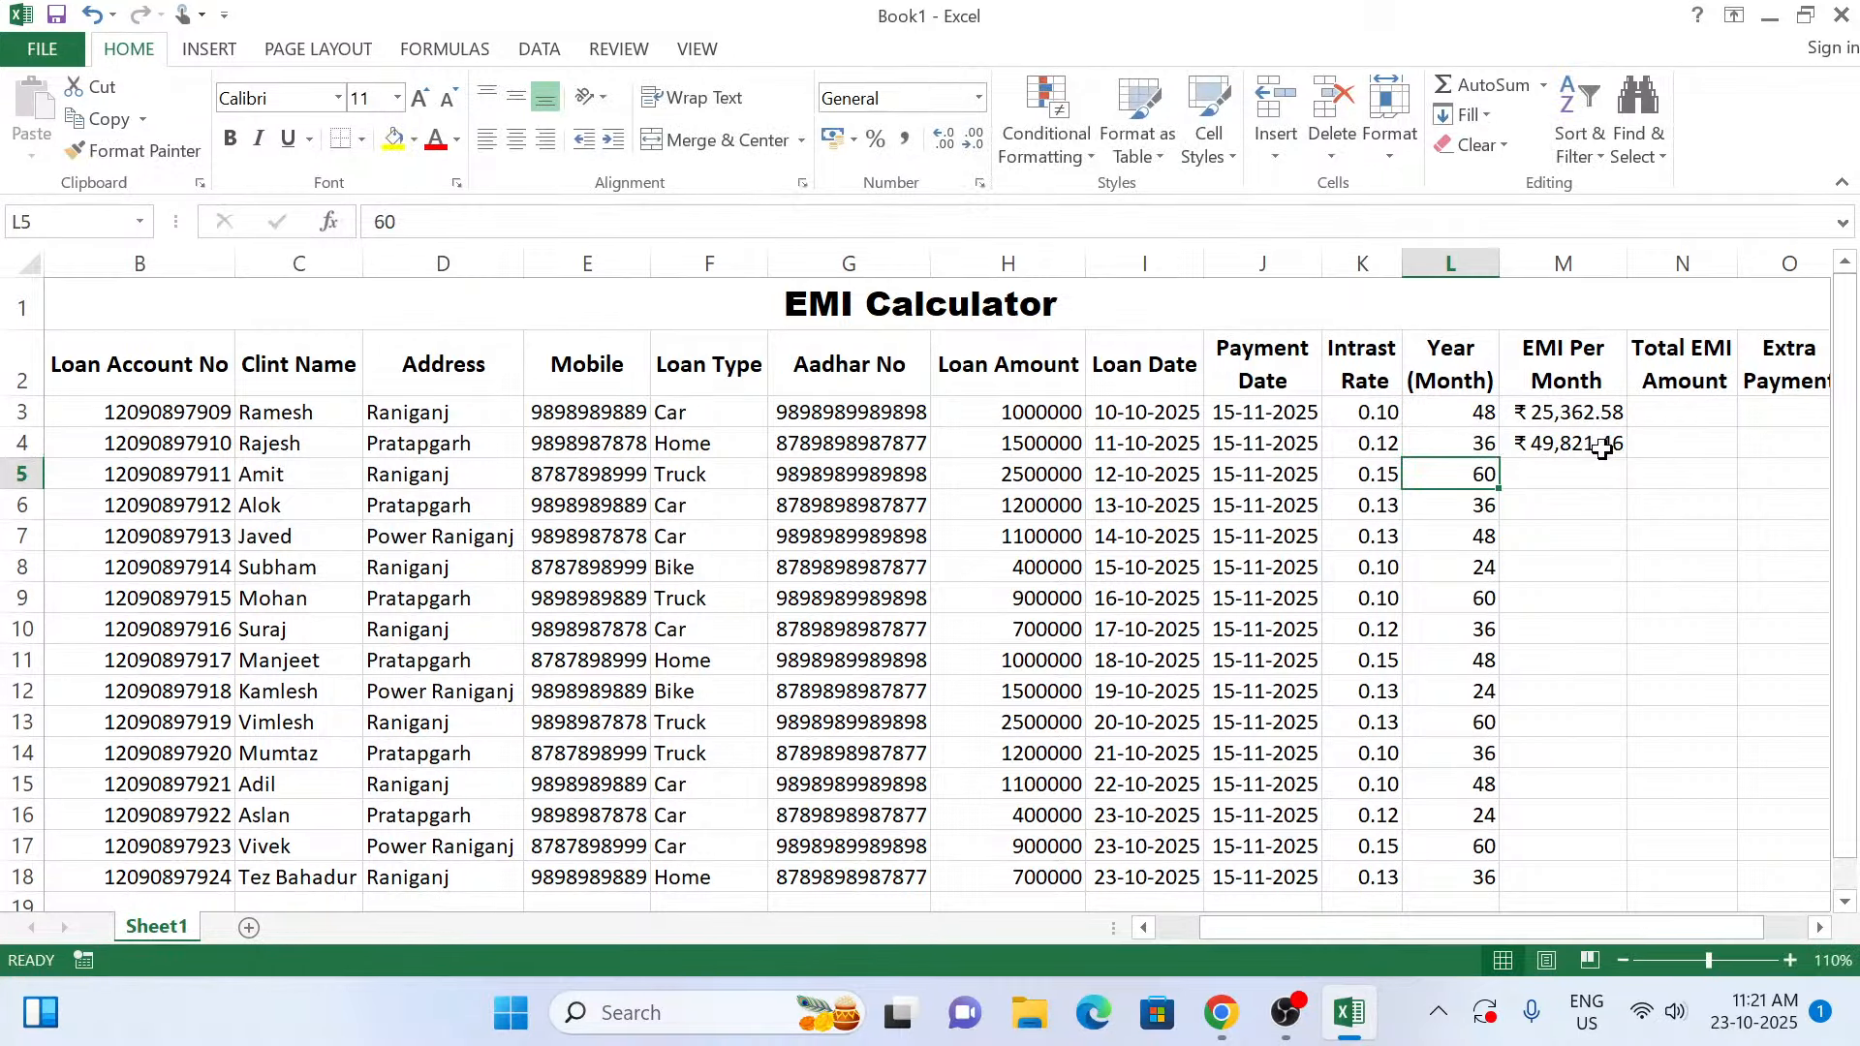
left_click(1476, 440)
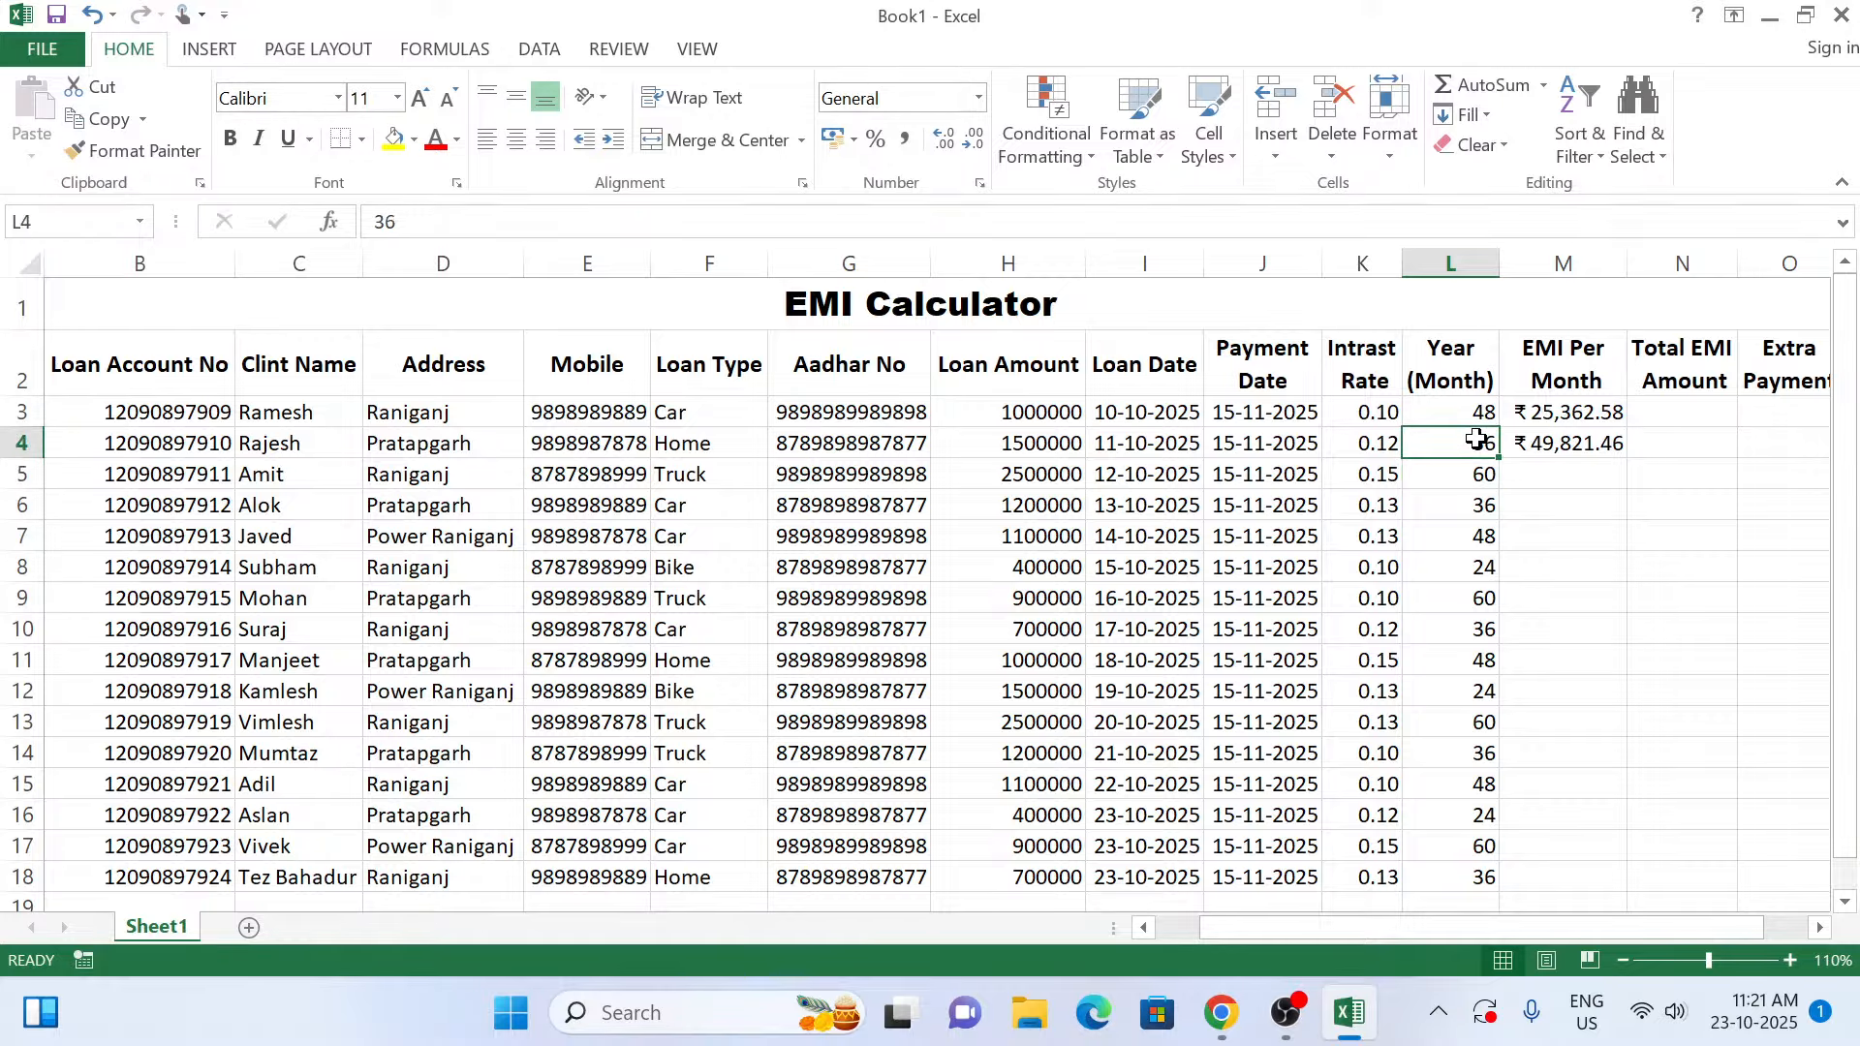
type("24")
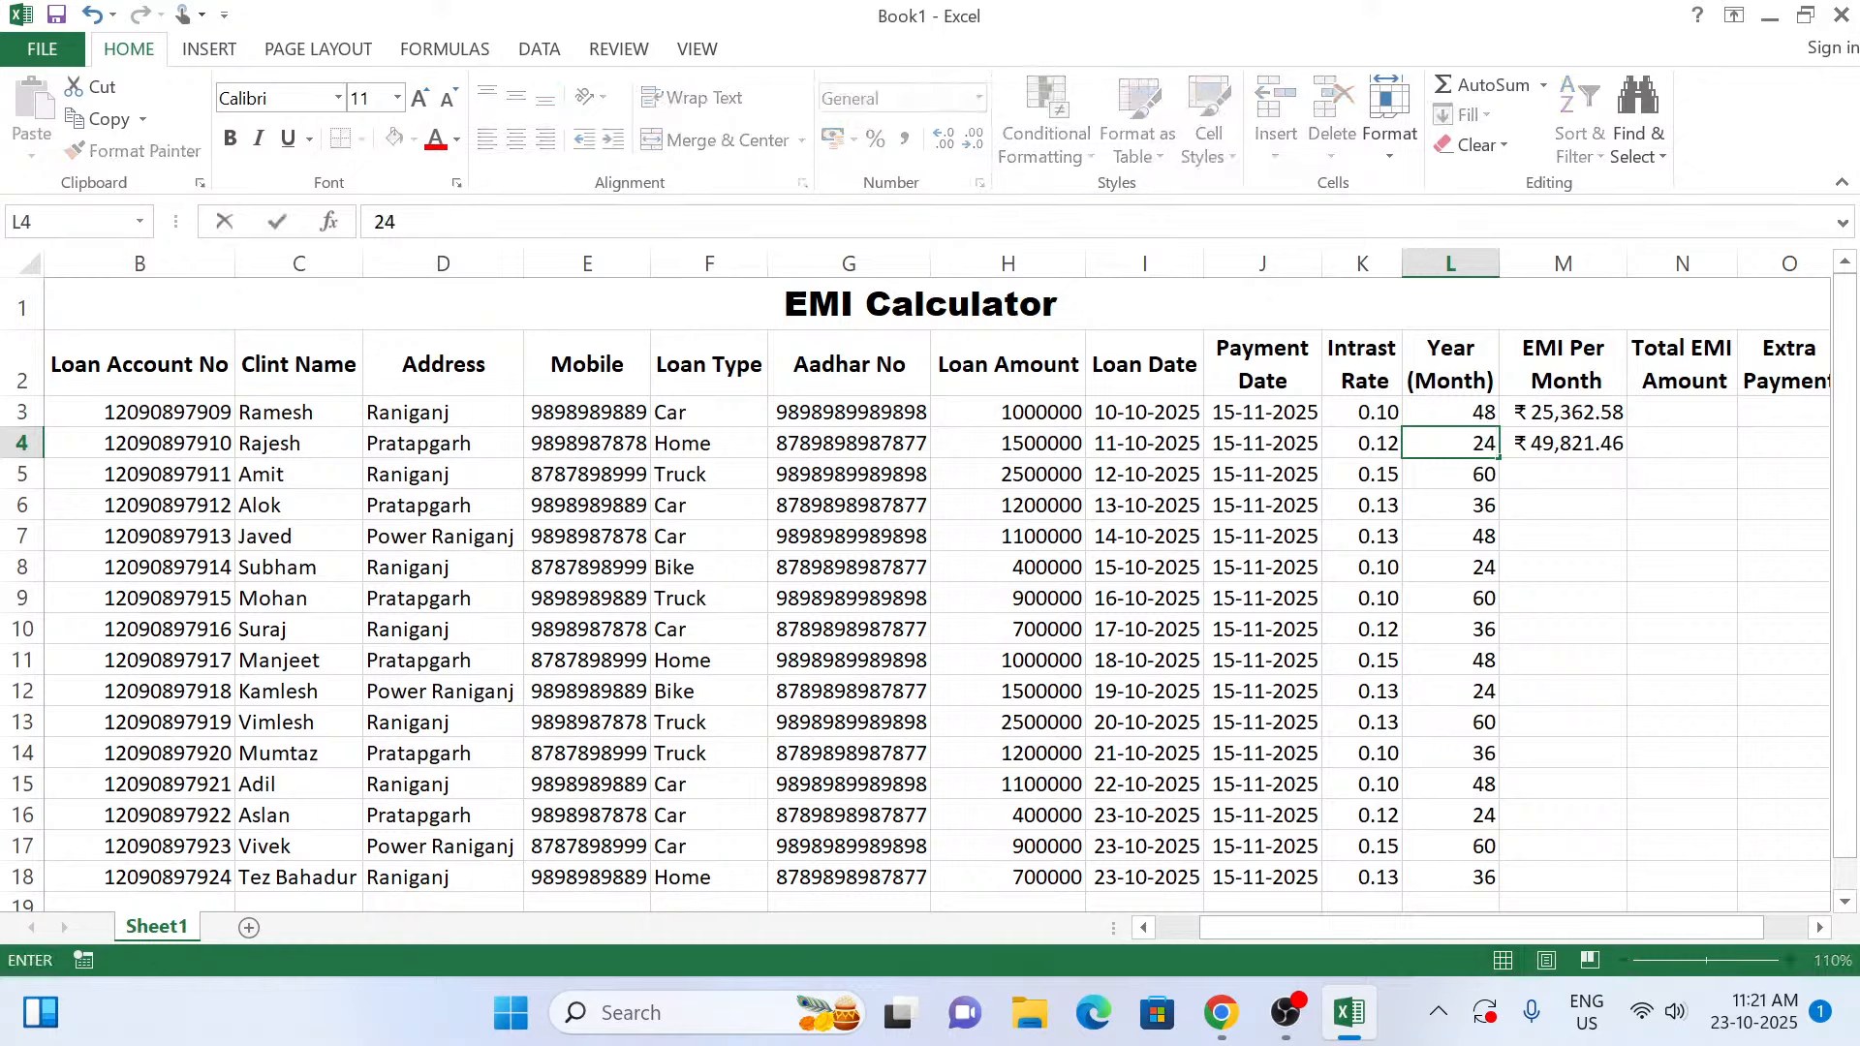
left_click(1544, 436)
left_click(1715, 434)
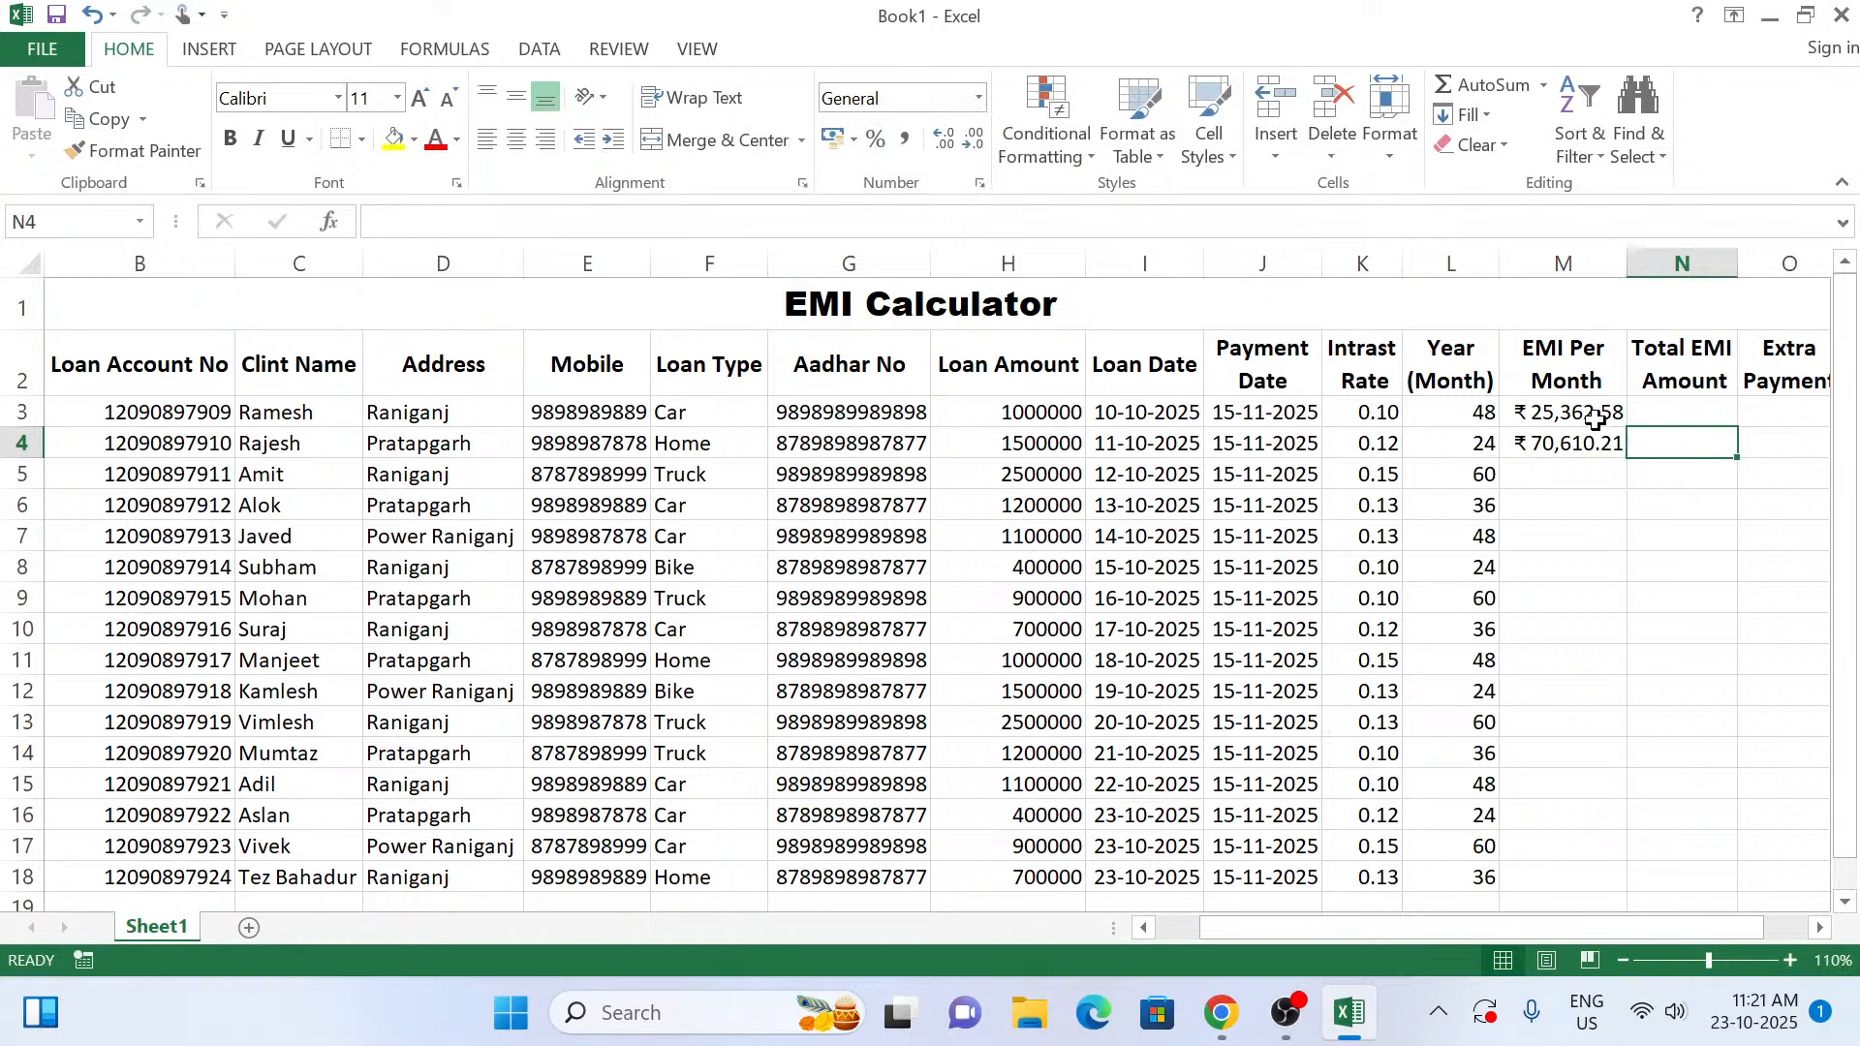
Fill the monthly EMI formula from M3 down to M18 and check the copied formulas in several rows.
left_click_drag(1596, 419, 1652, 891)
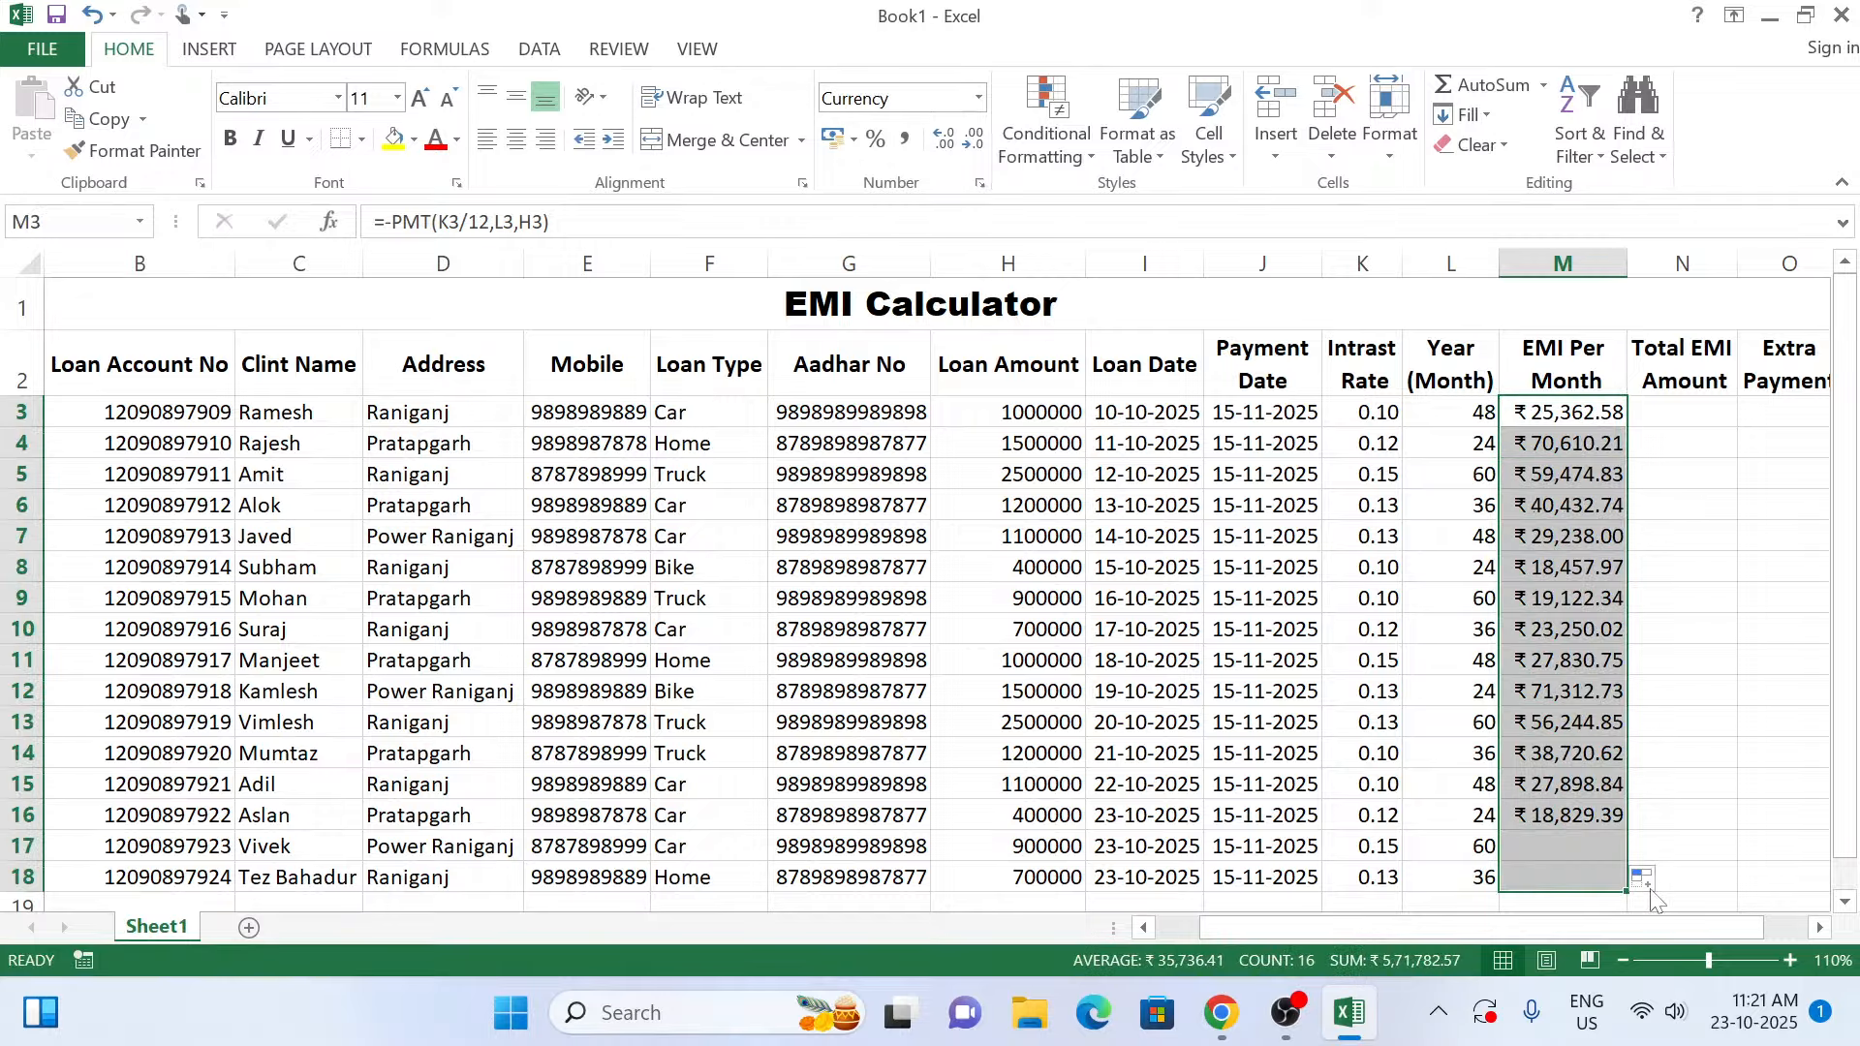
left_click(1676, 414)
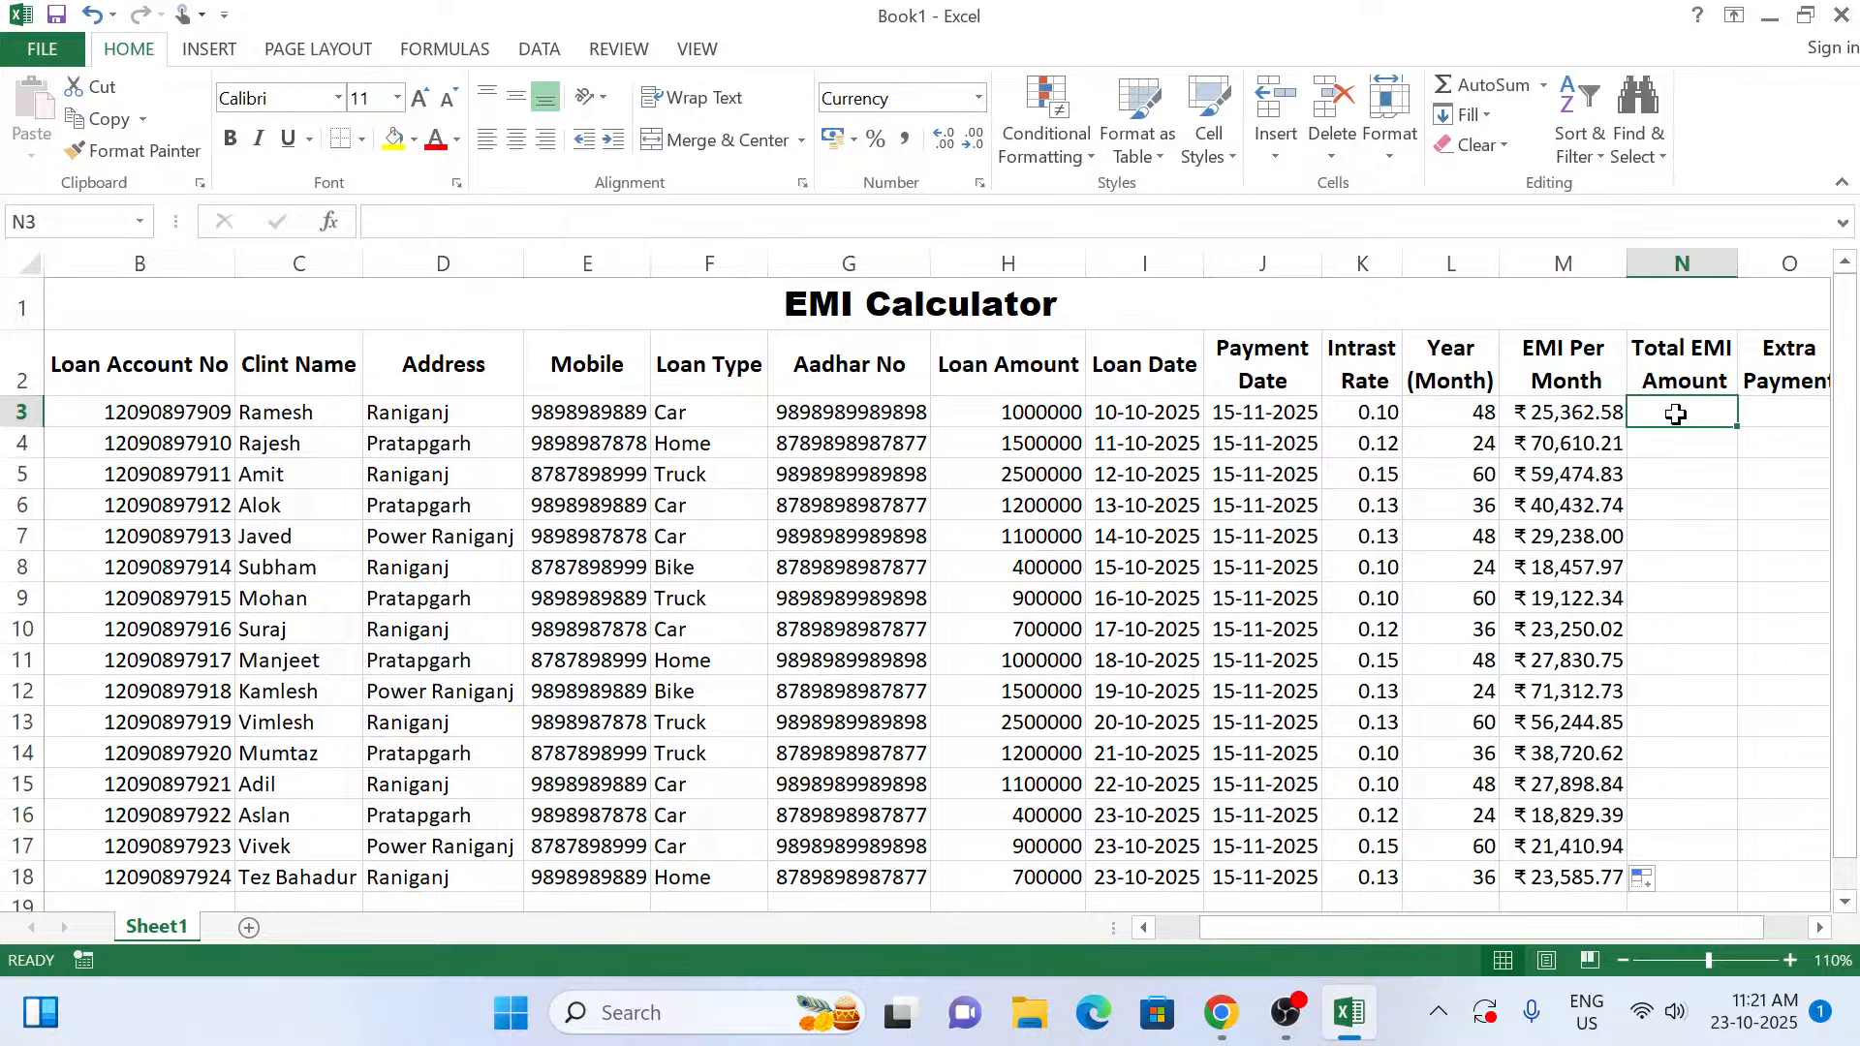
left_click(1560, 476)
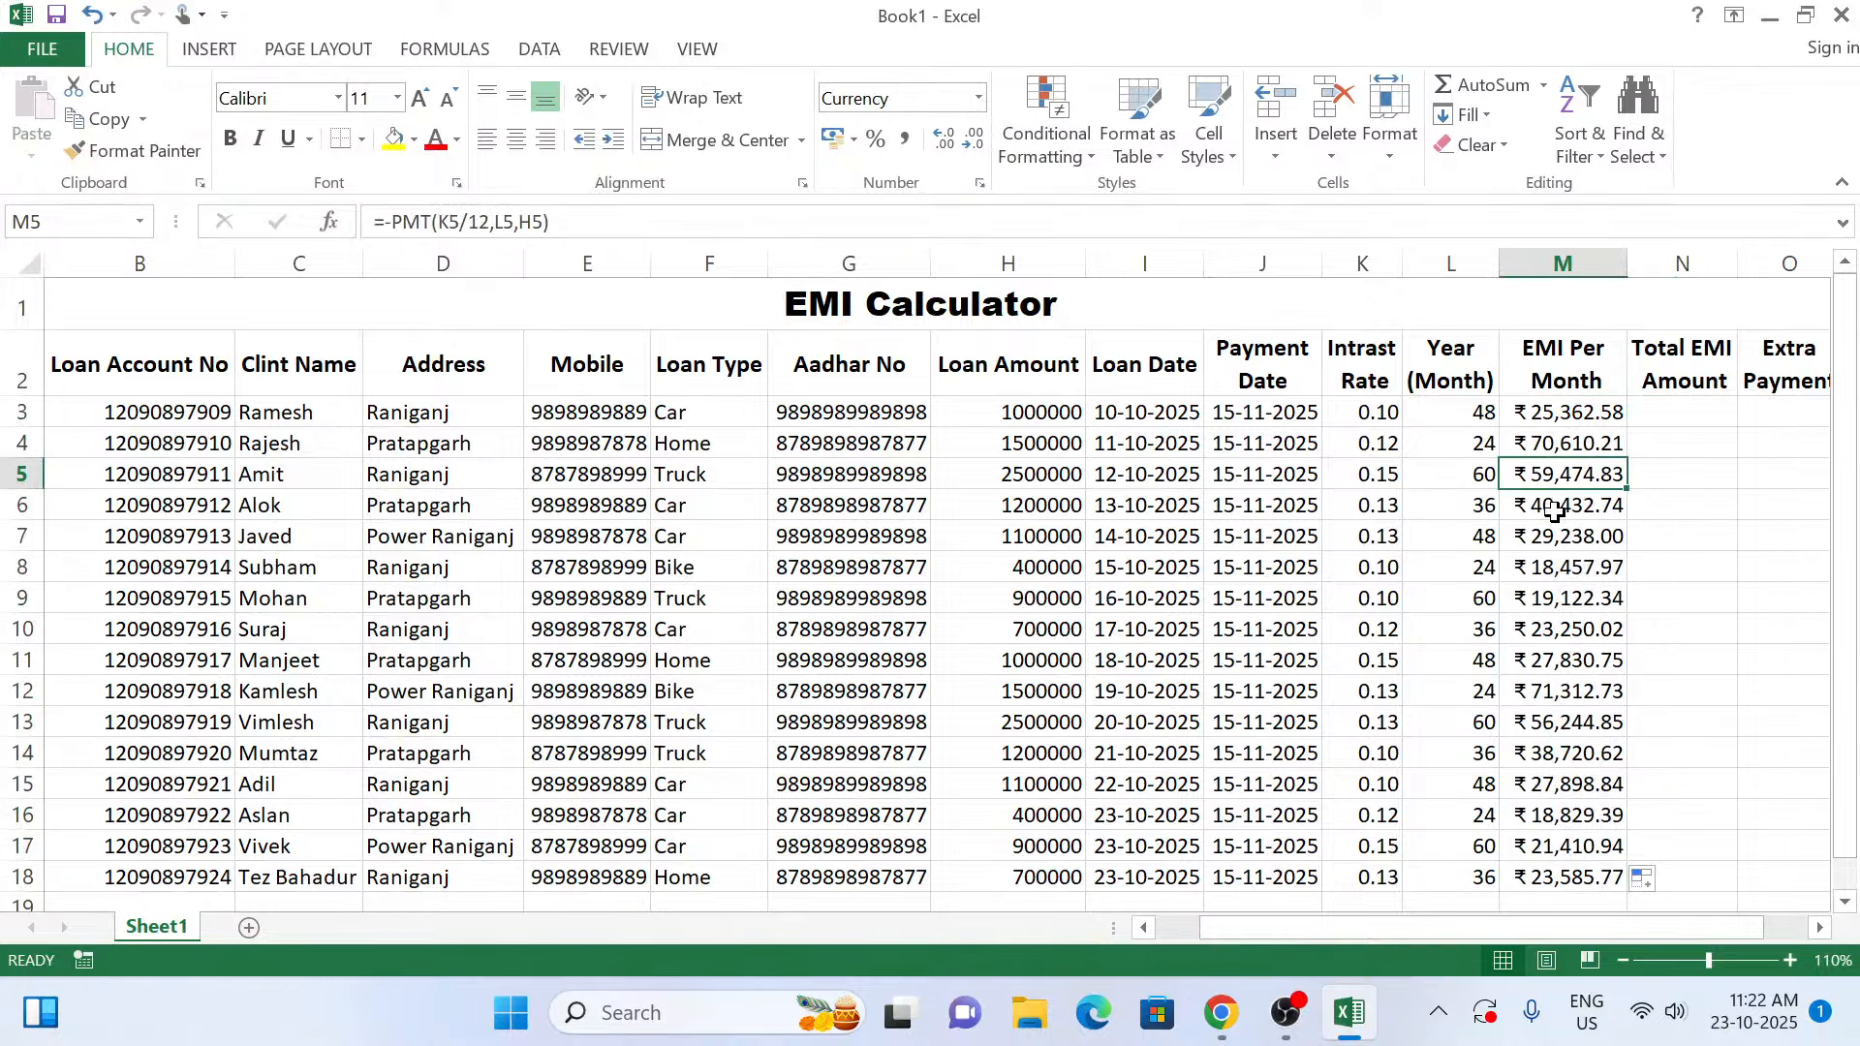
left_click(1555, 509)
left_click(1557, 539)
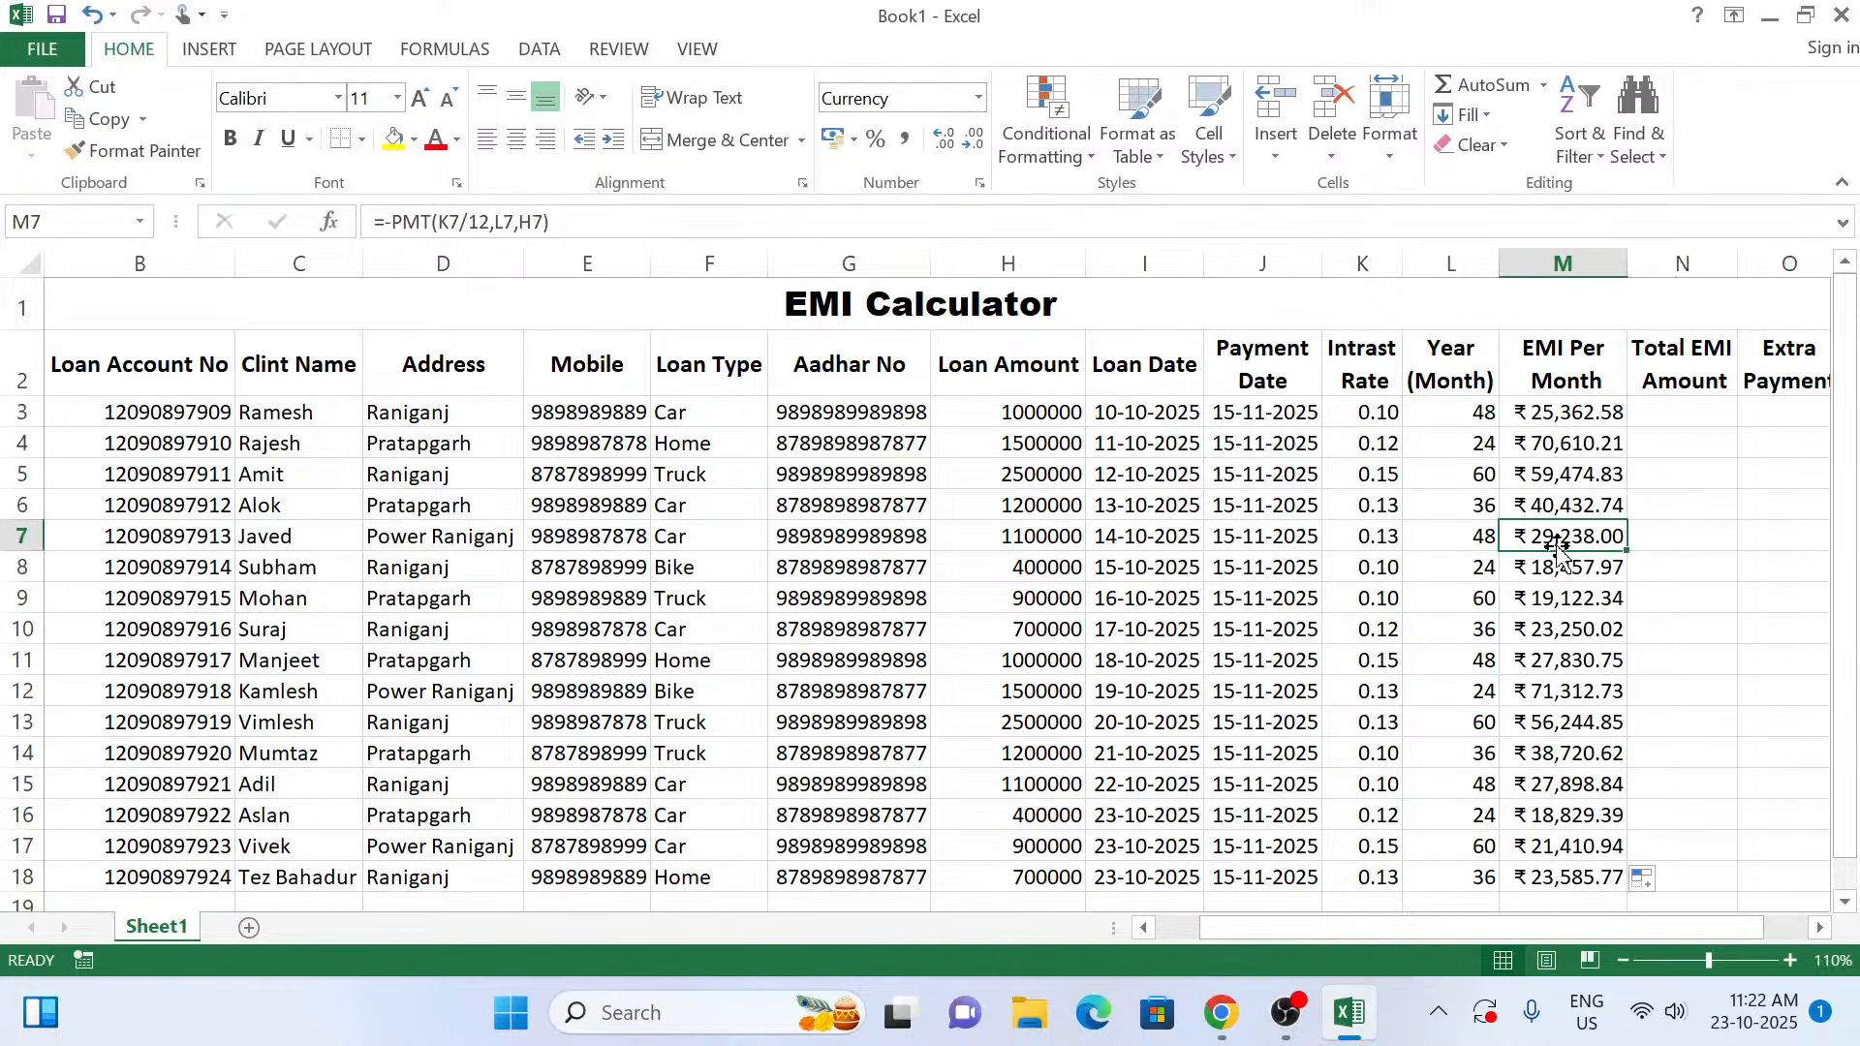
left_click(1673, 410)
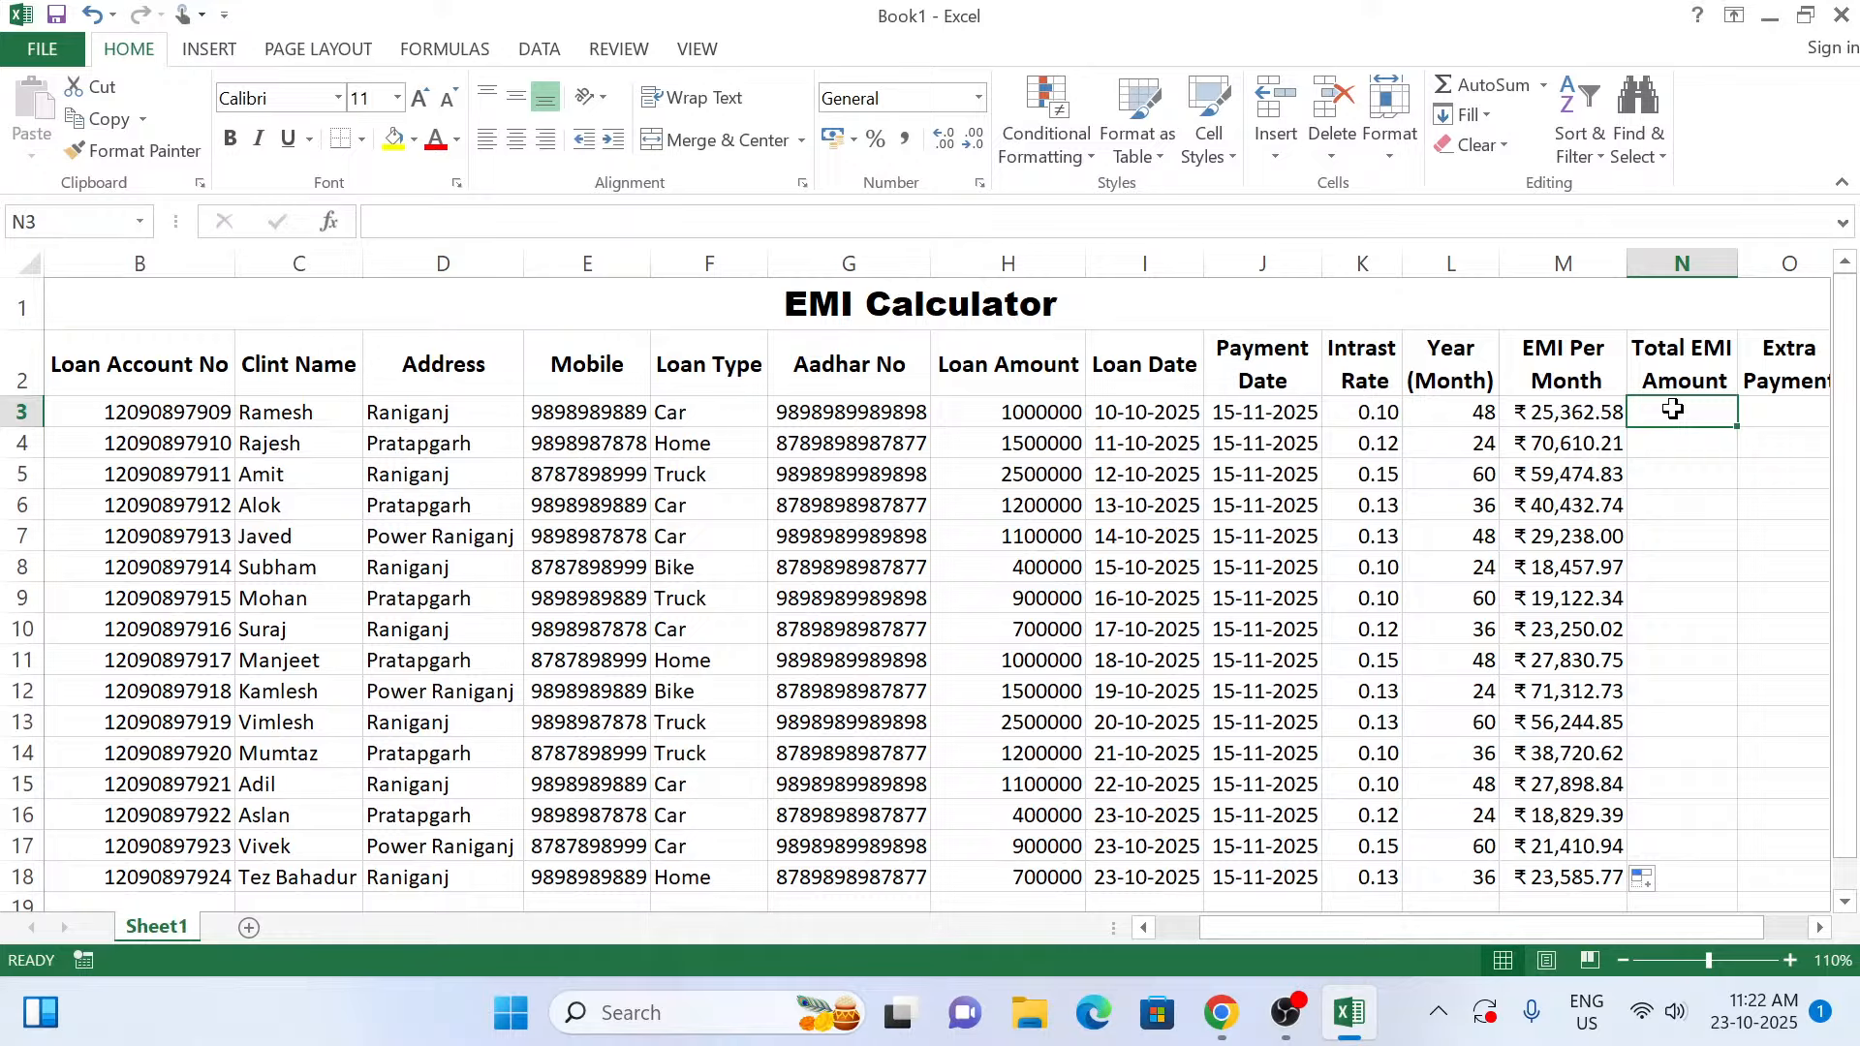
left_click(1534, 876)
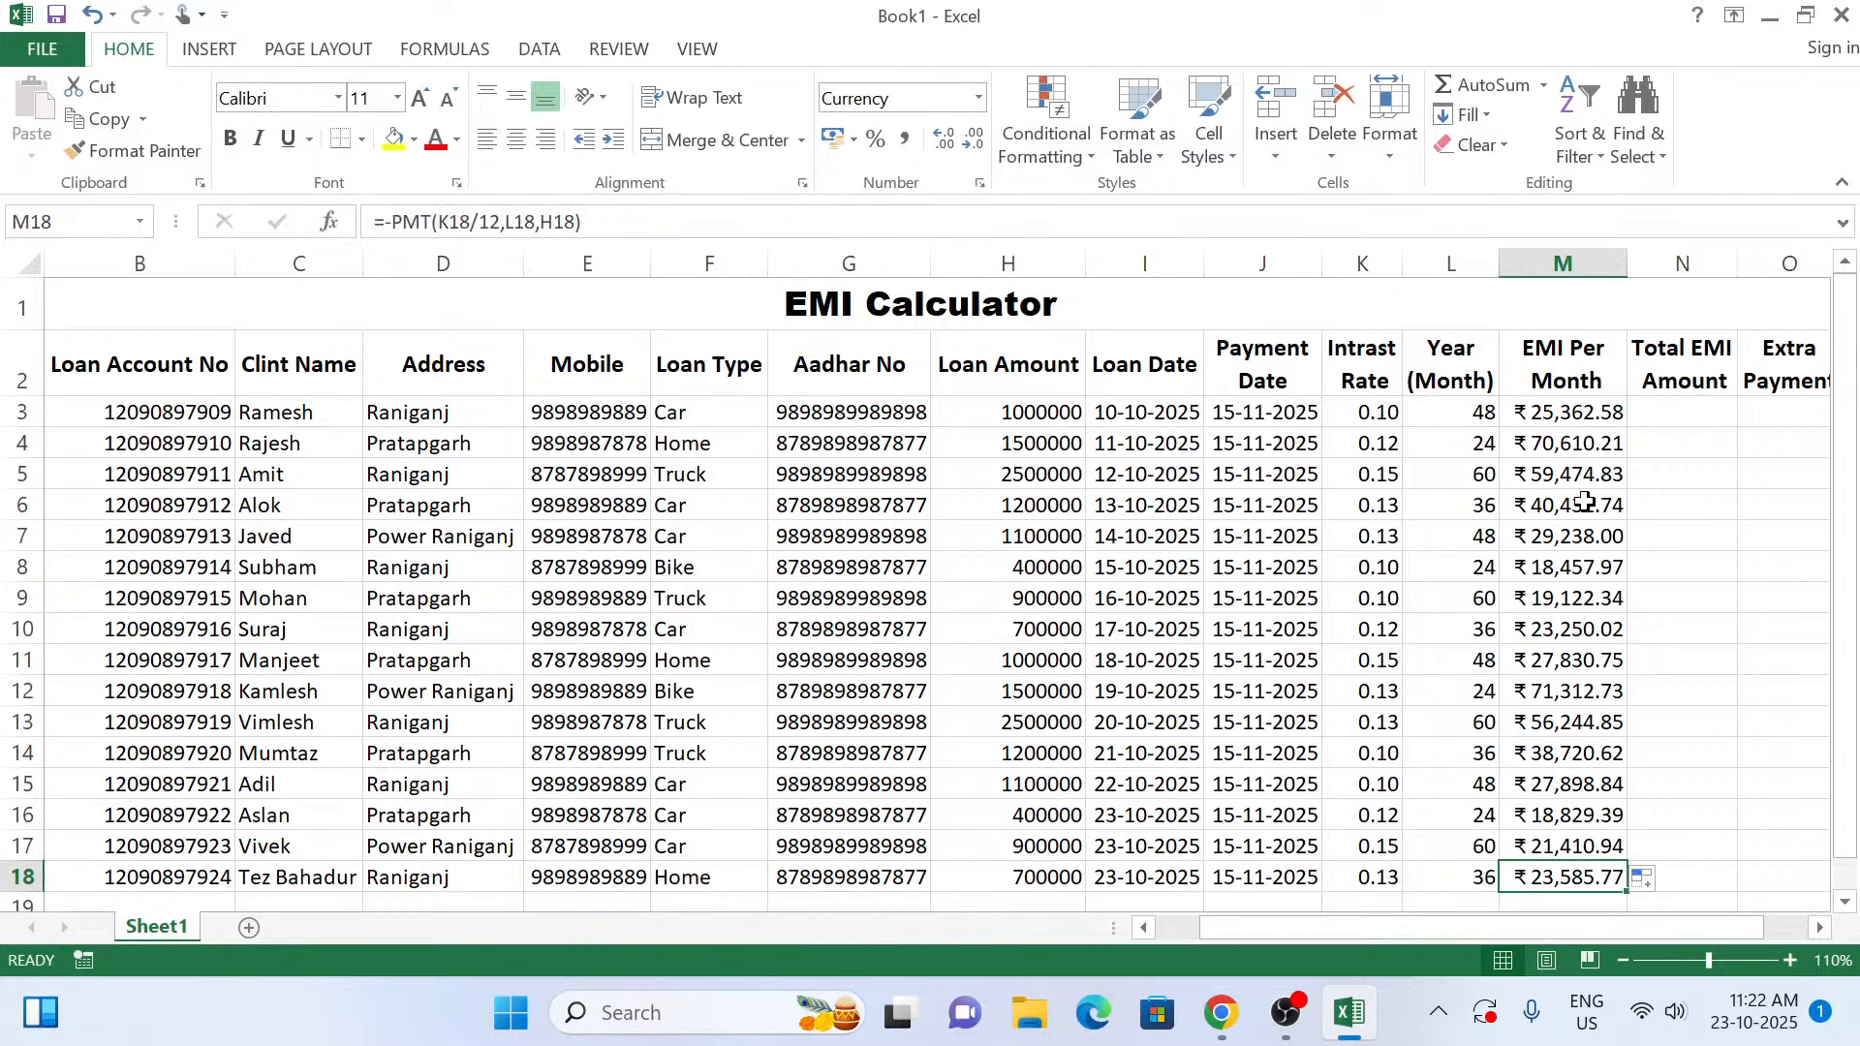
Refill the EMI formula from M4 down to M18 and check the formula in the last row.
left_click(1579, 443)
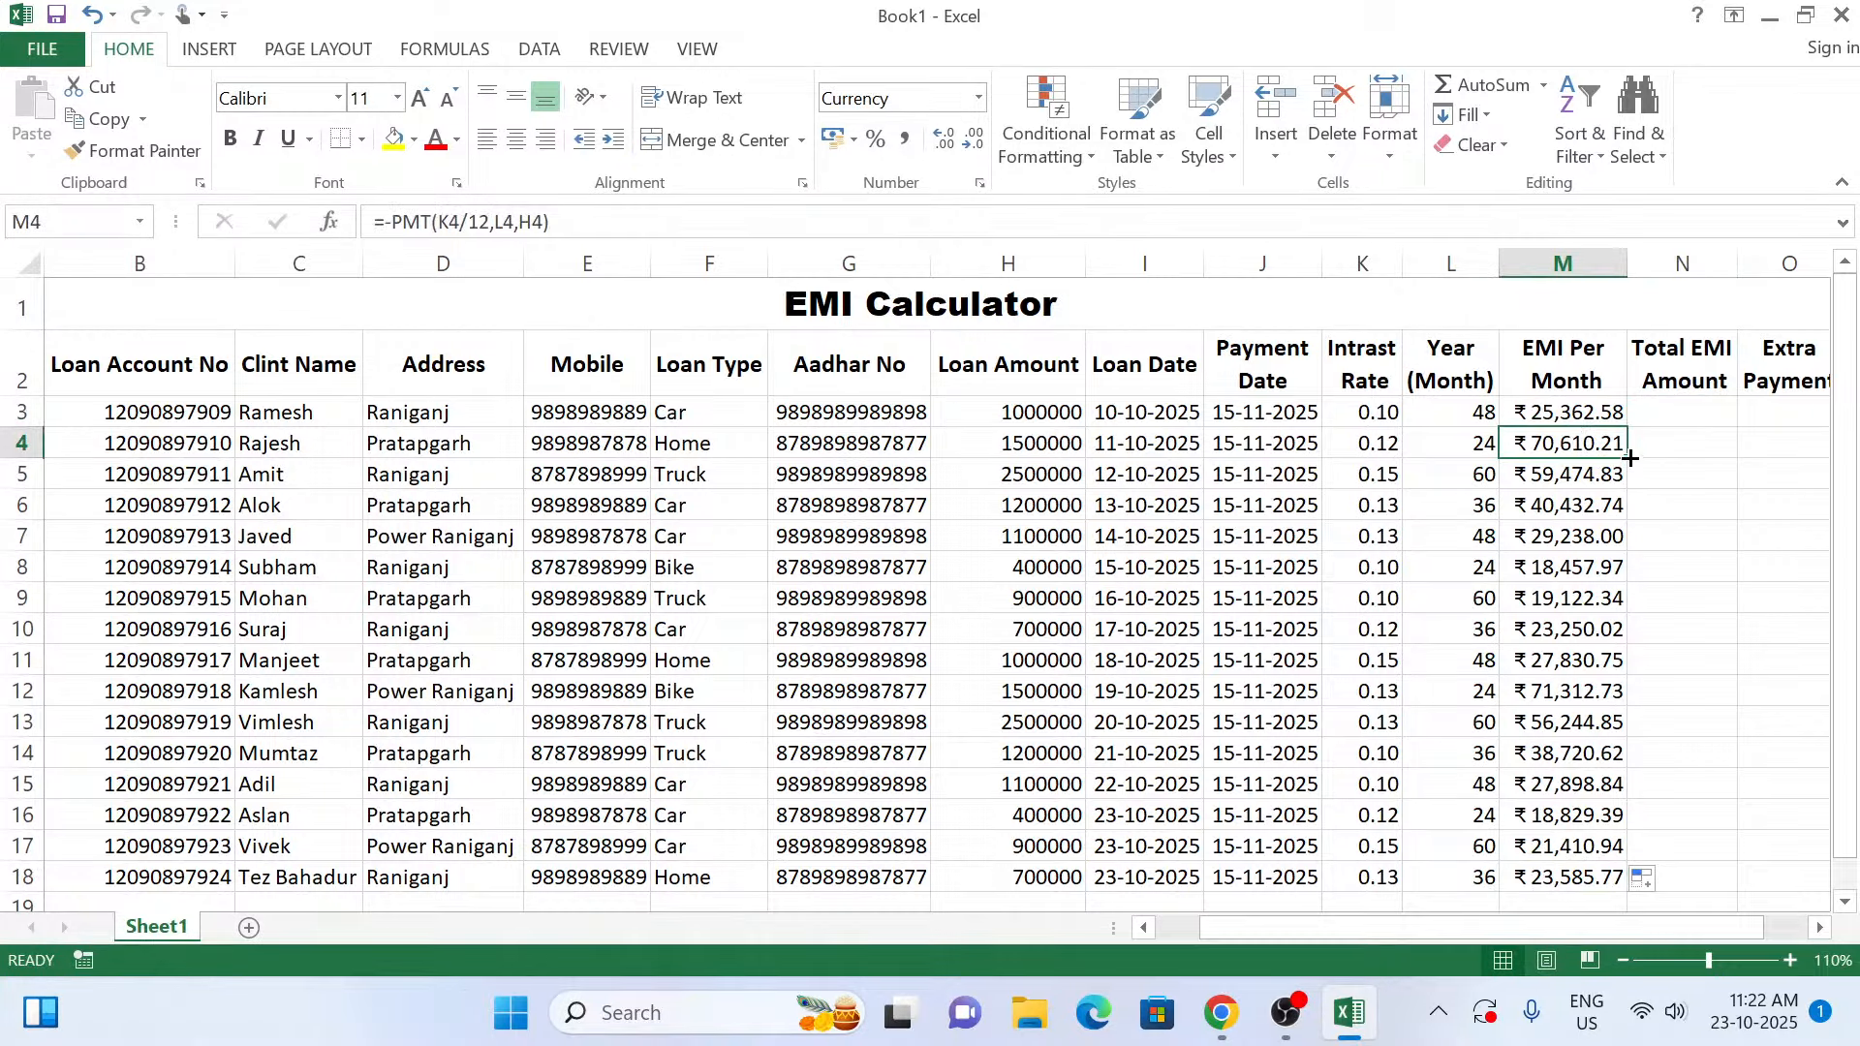
left_click_drag(1630, 457, 1641, 904)
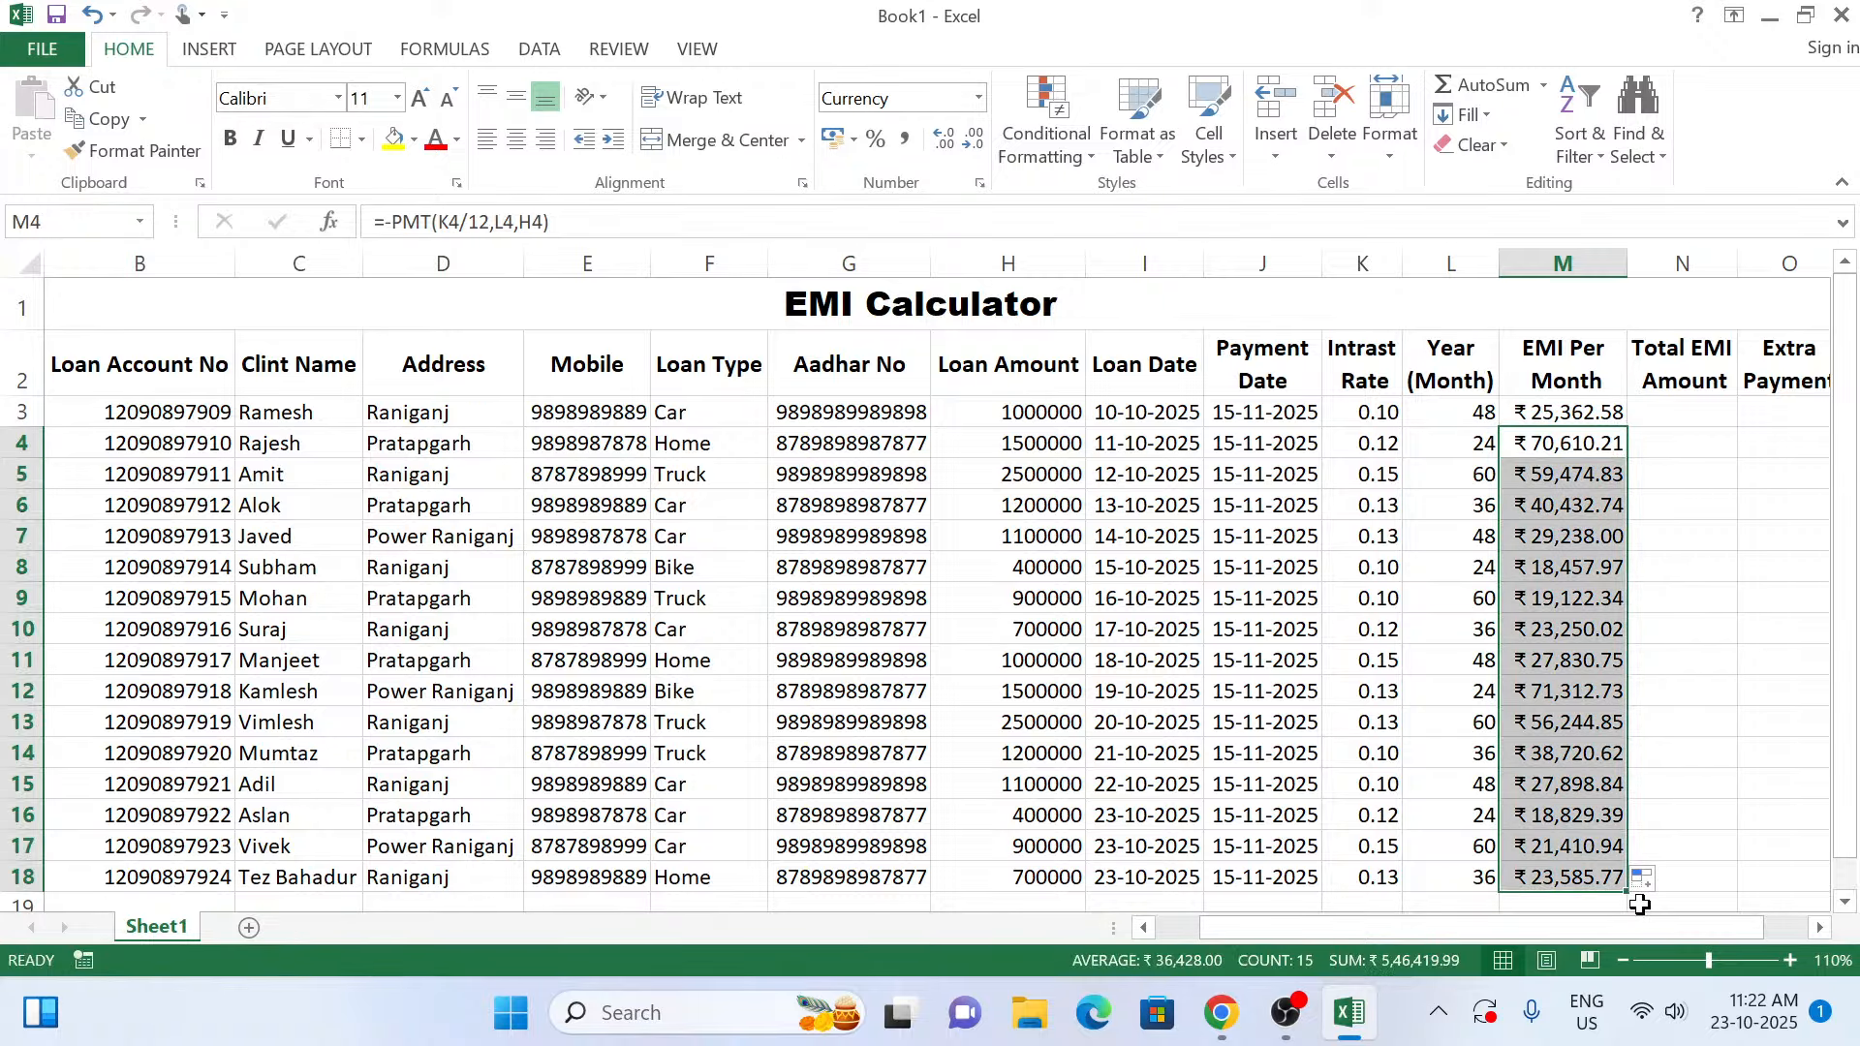
left_click(1593, 882)
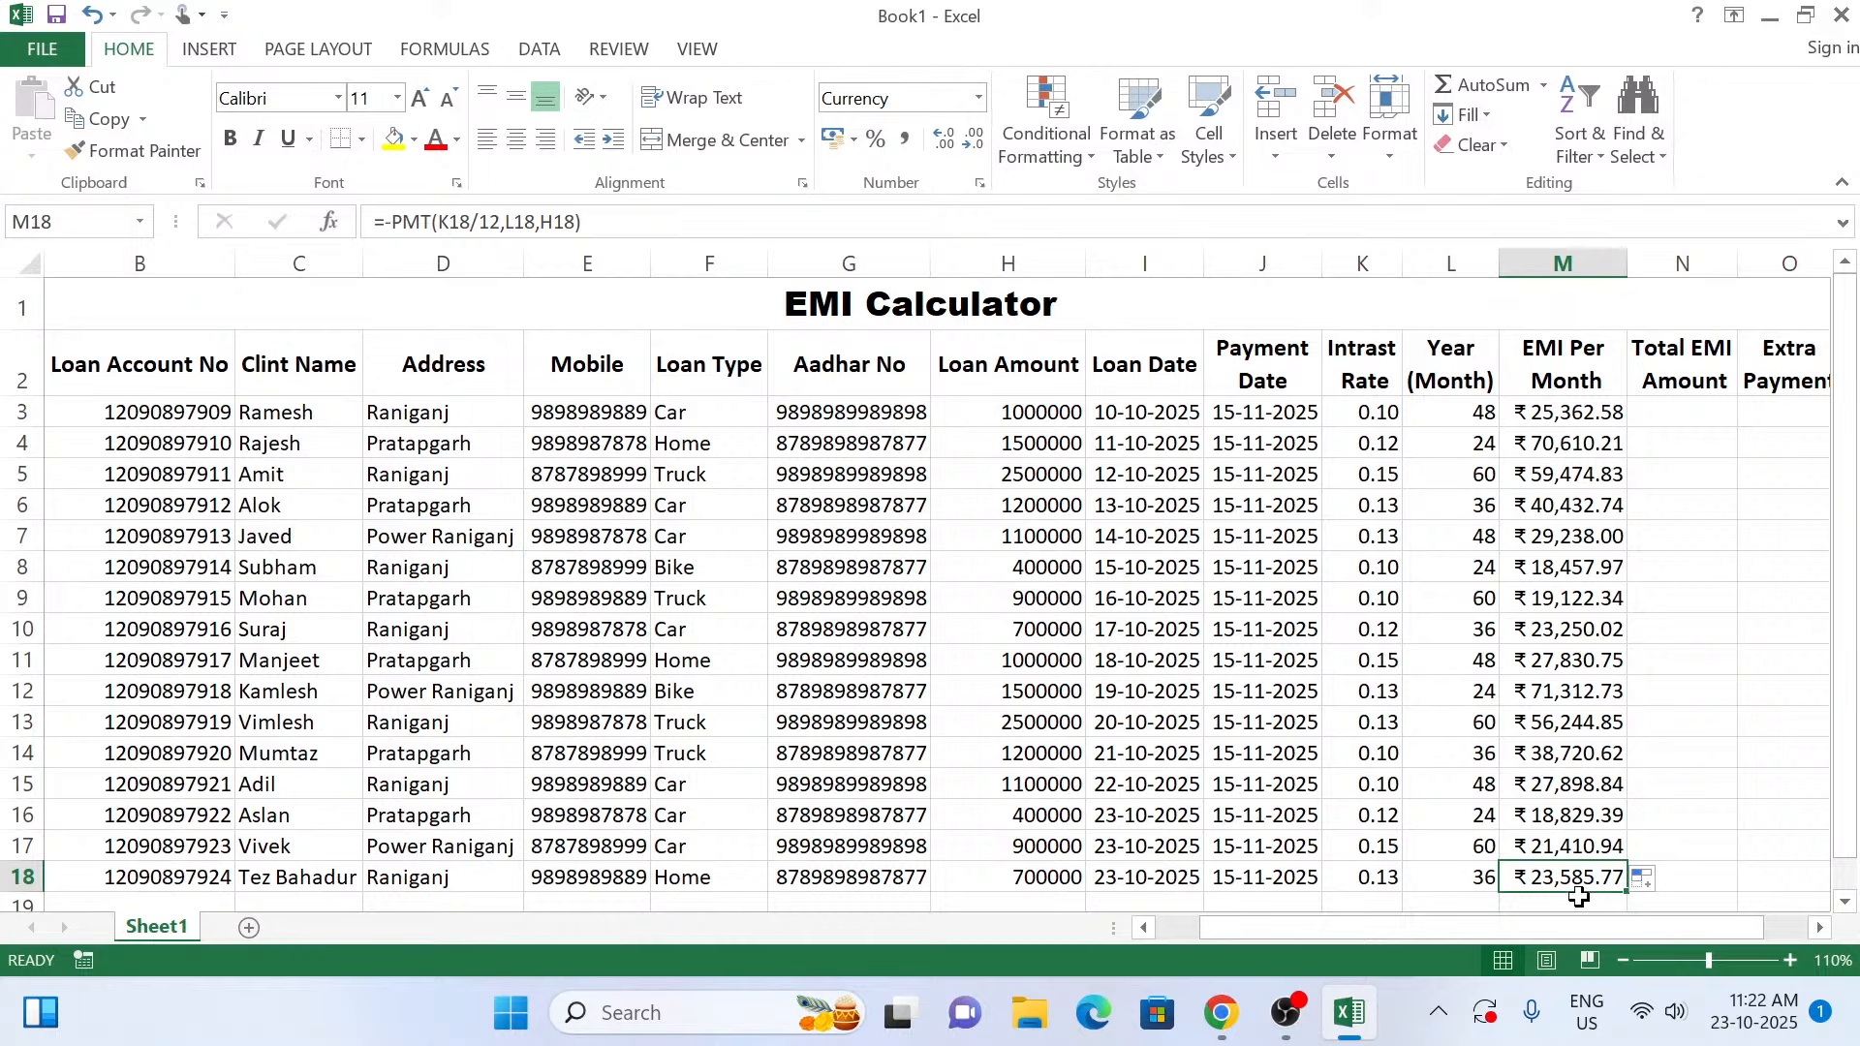
Enter the total EMI amount formula =M3*L3 in cell N3.
left_click(1689, 419)
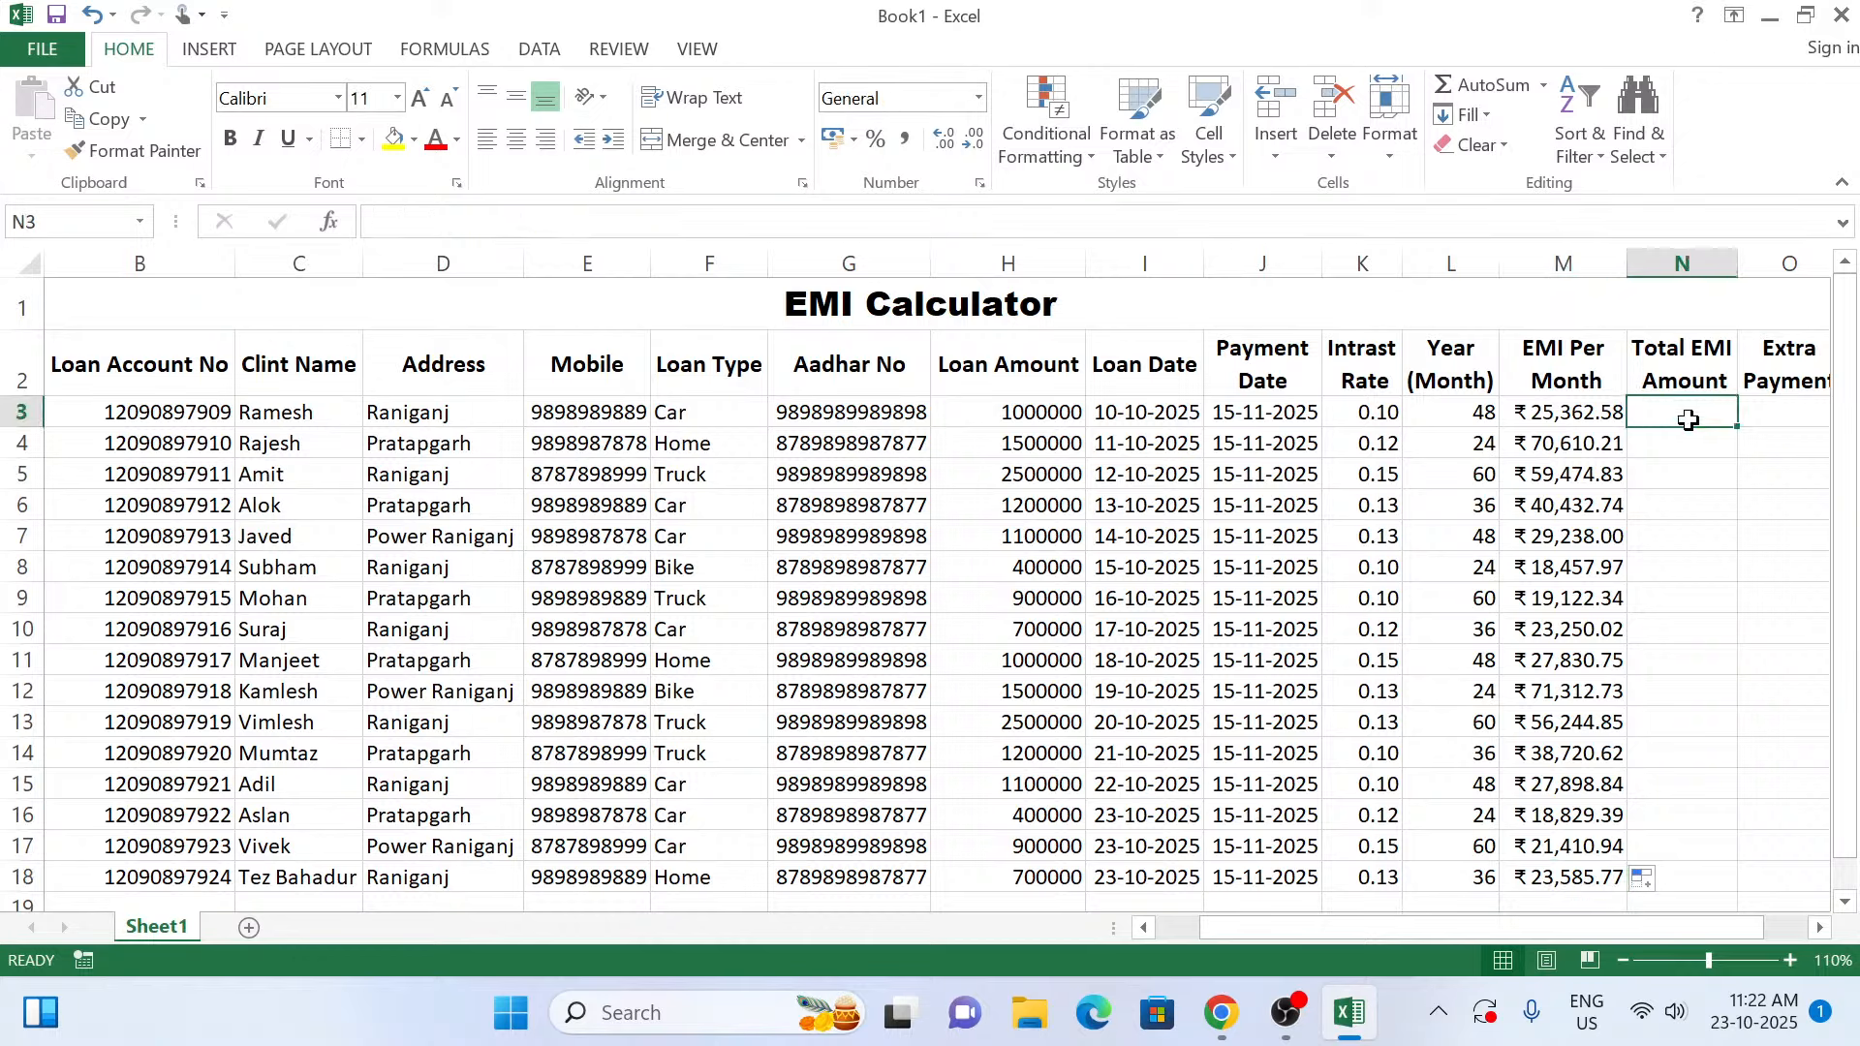
type("=")
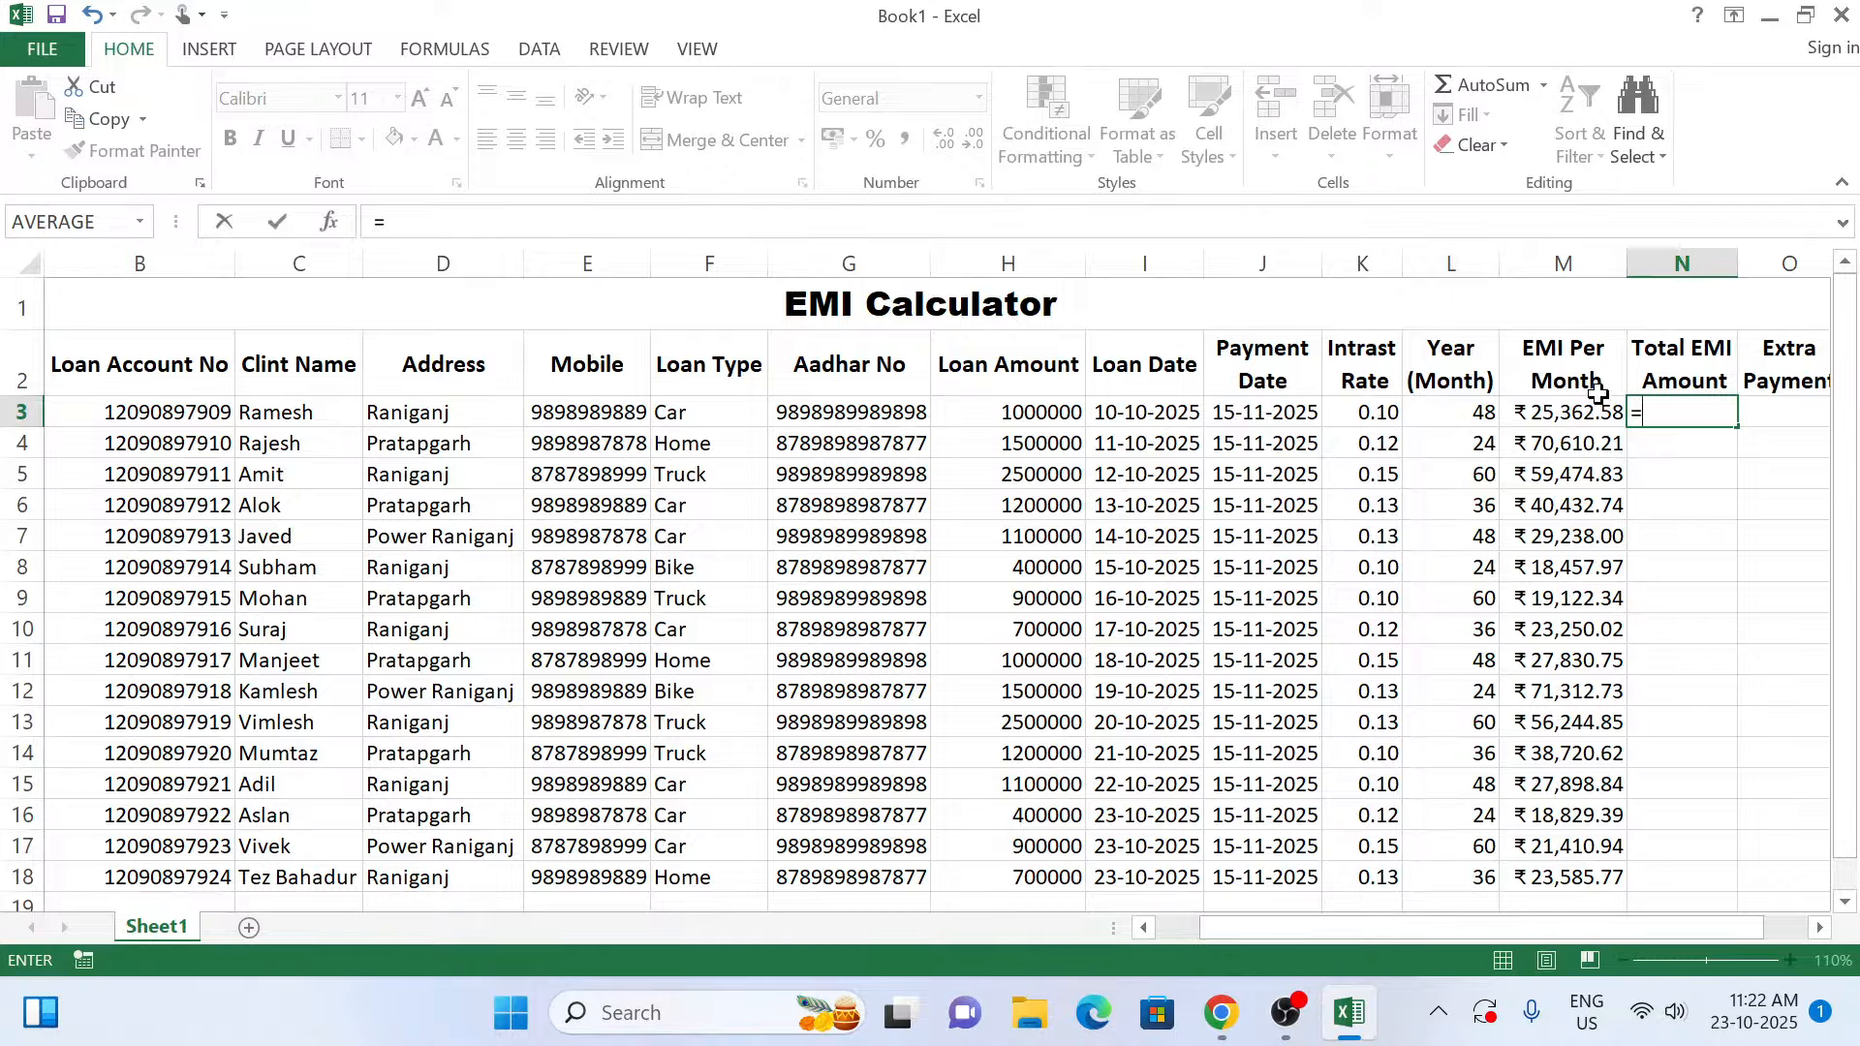
left_click(1556, 417)
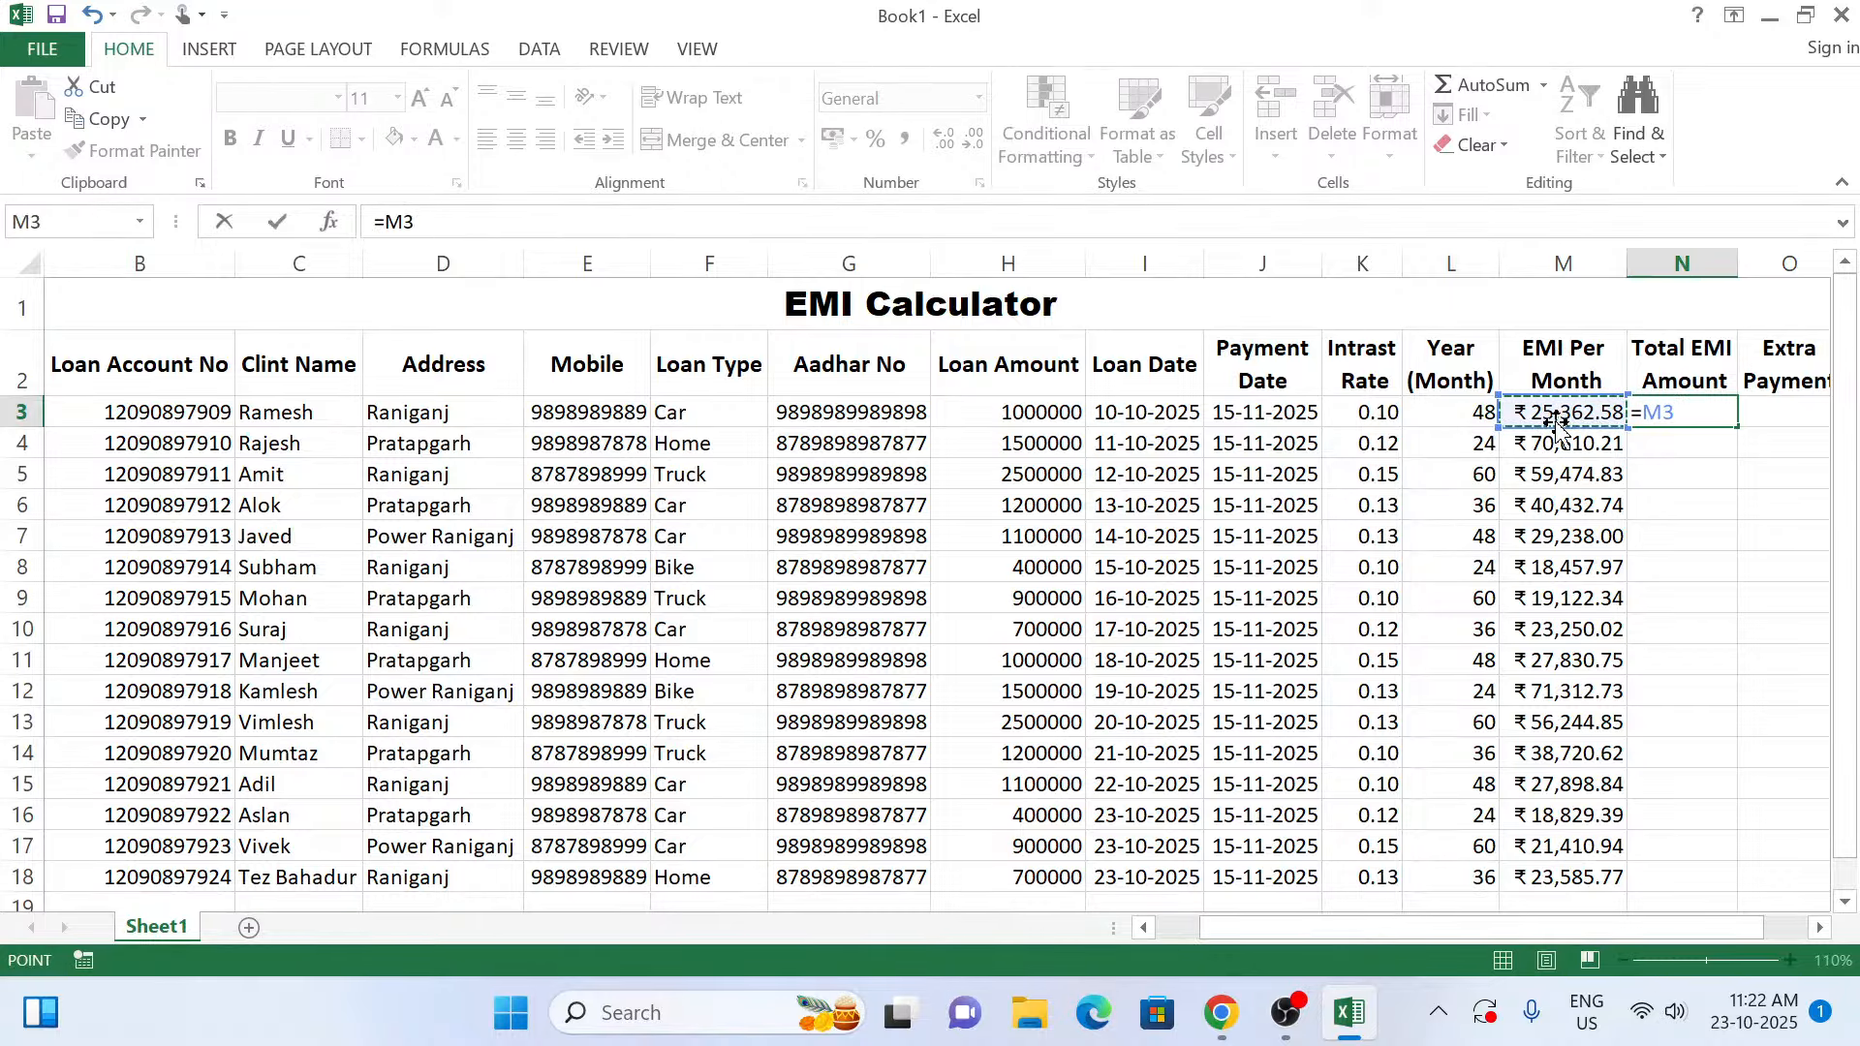
type("*")
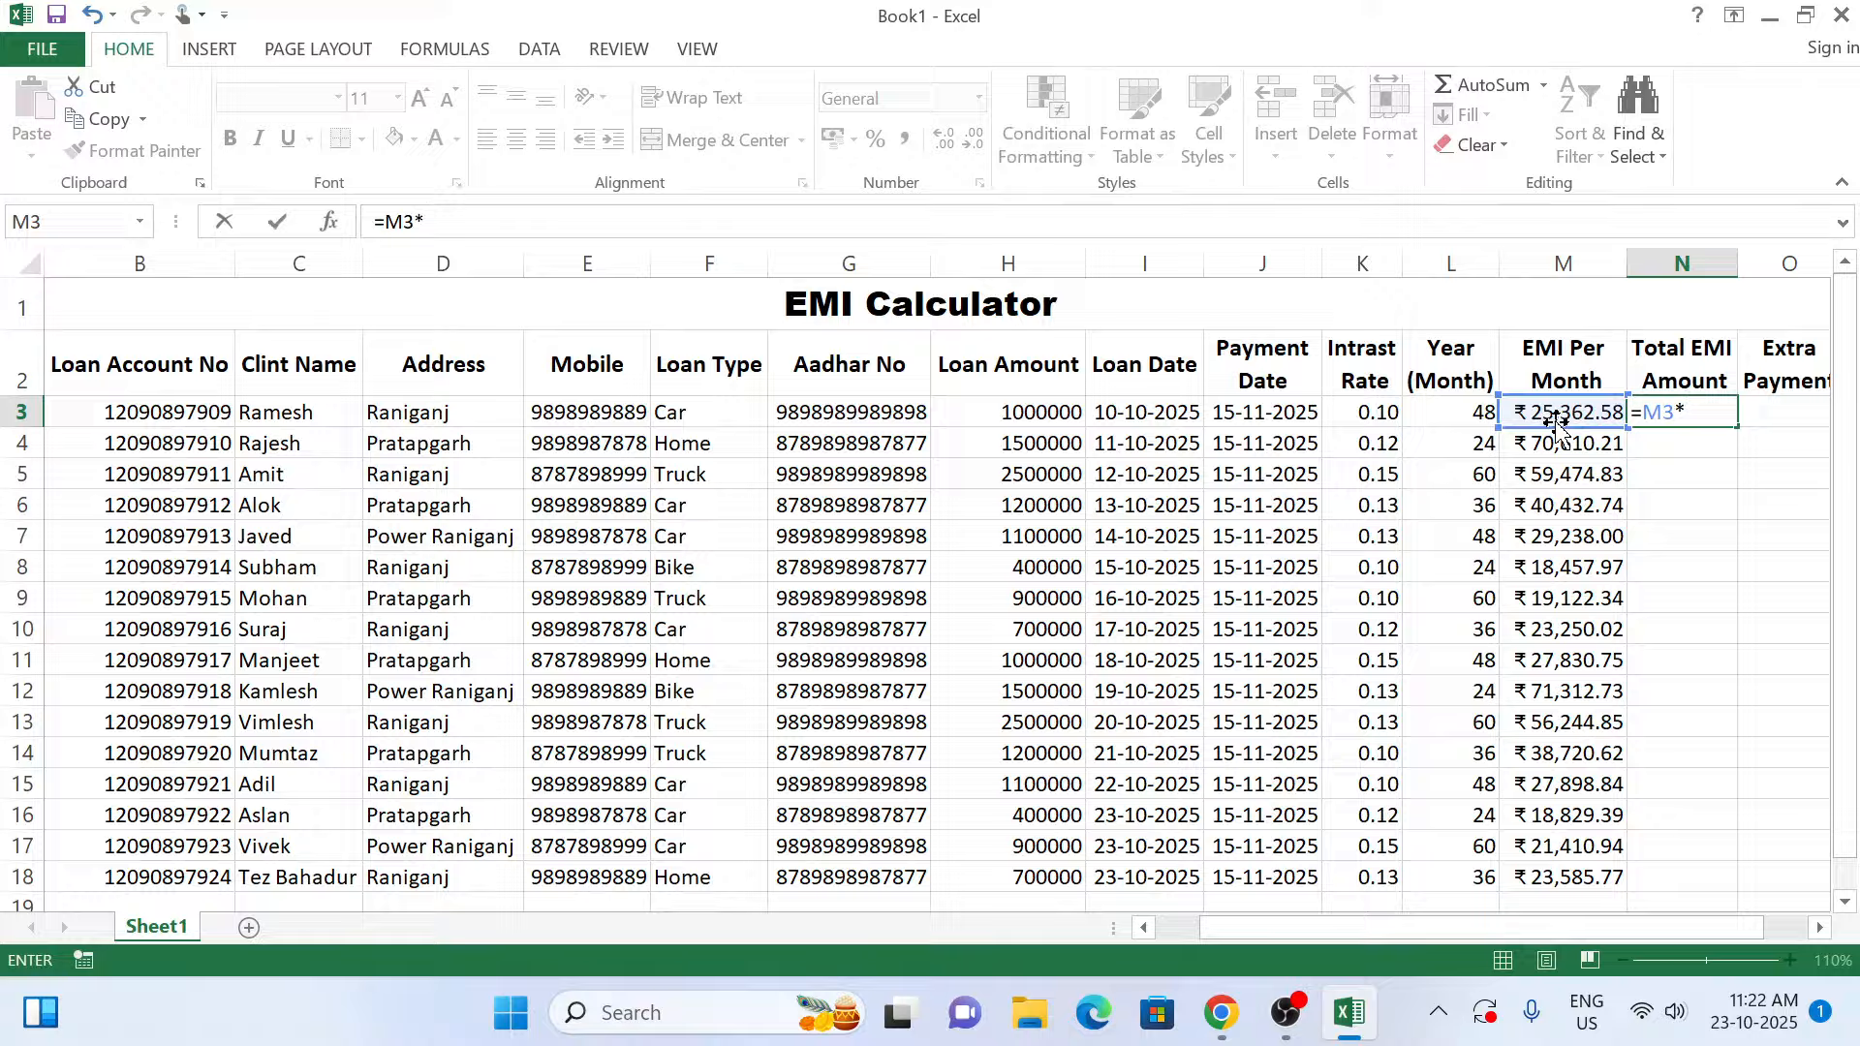
left_click(1443, 416)
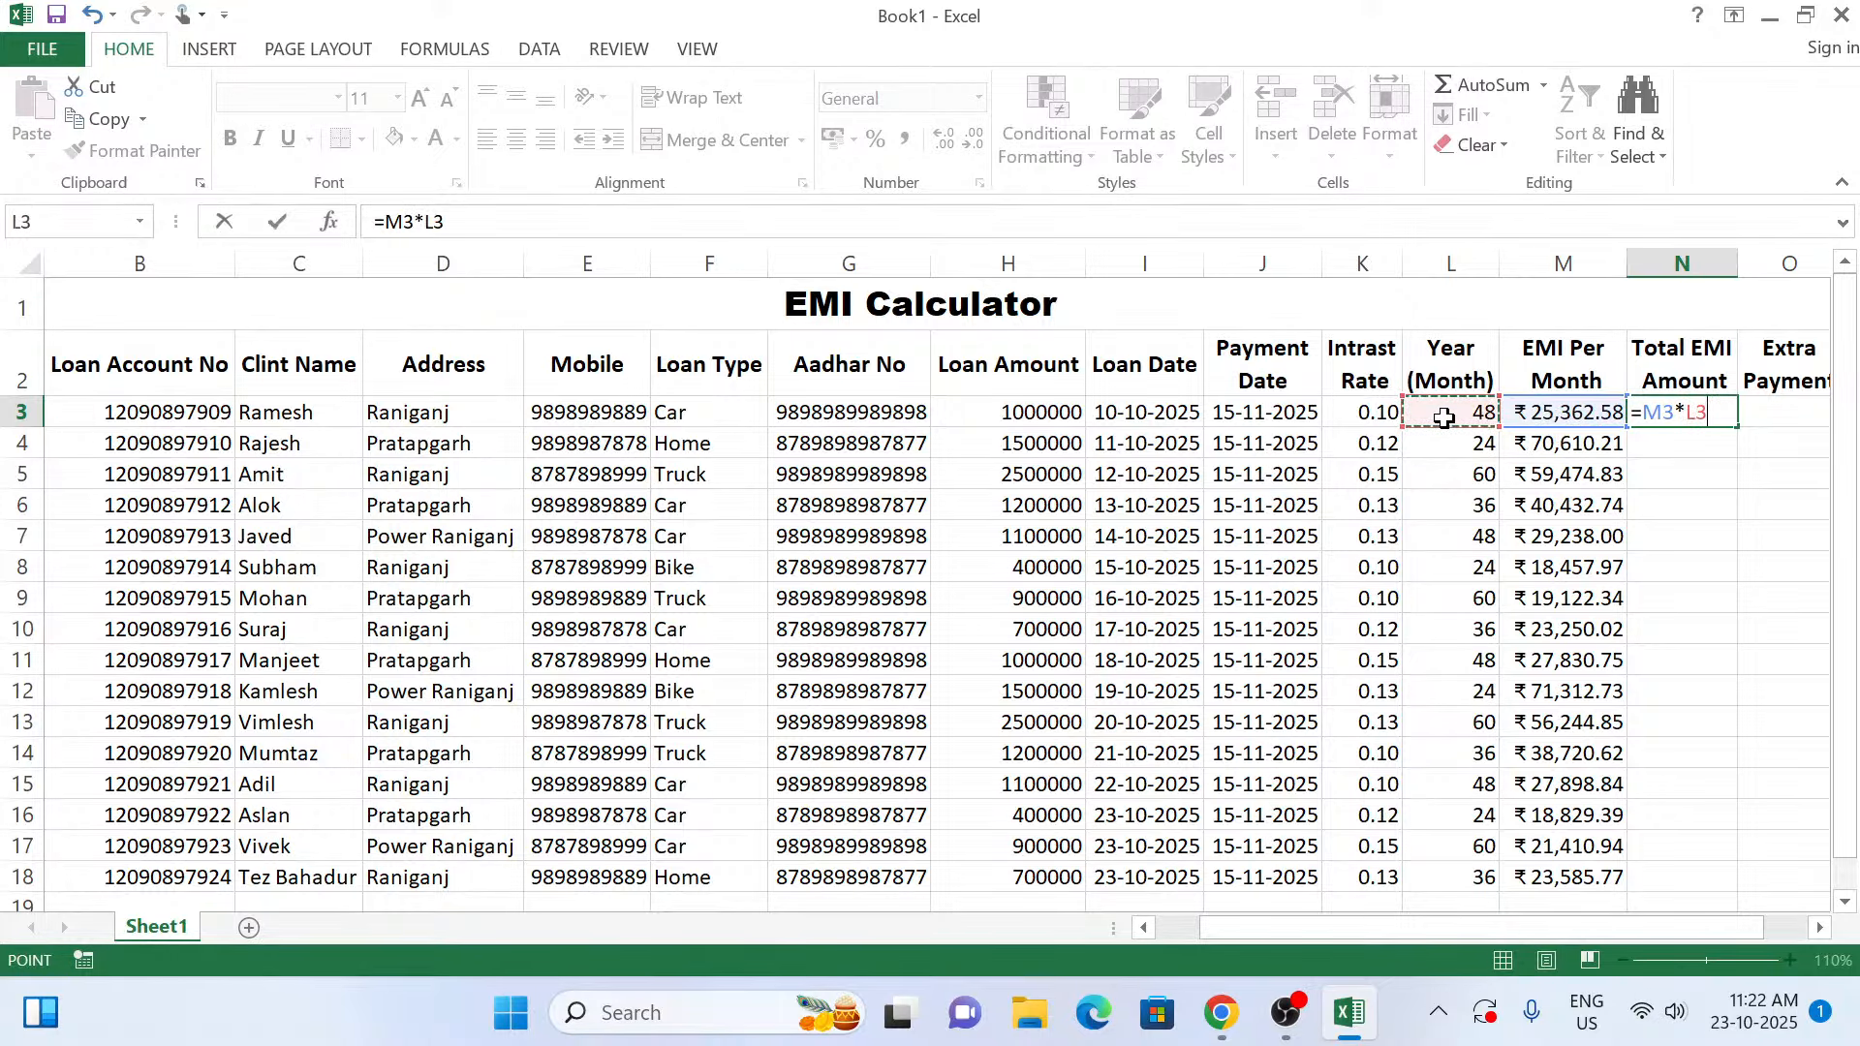
key("Return")
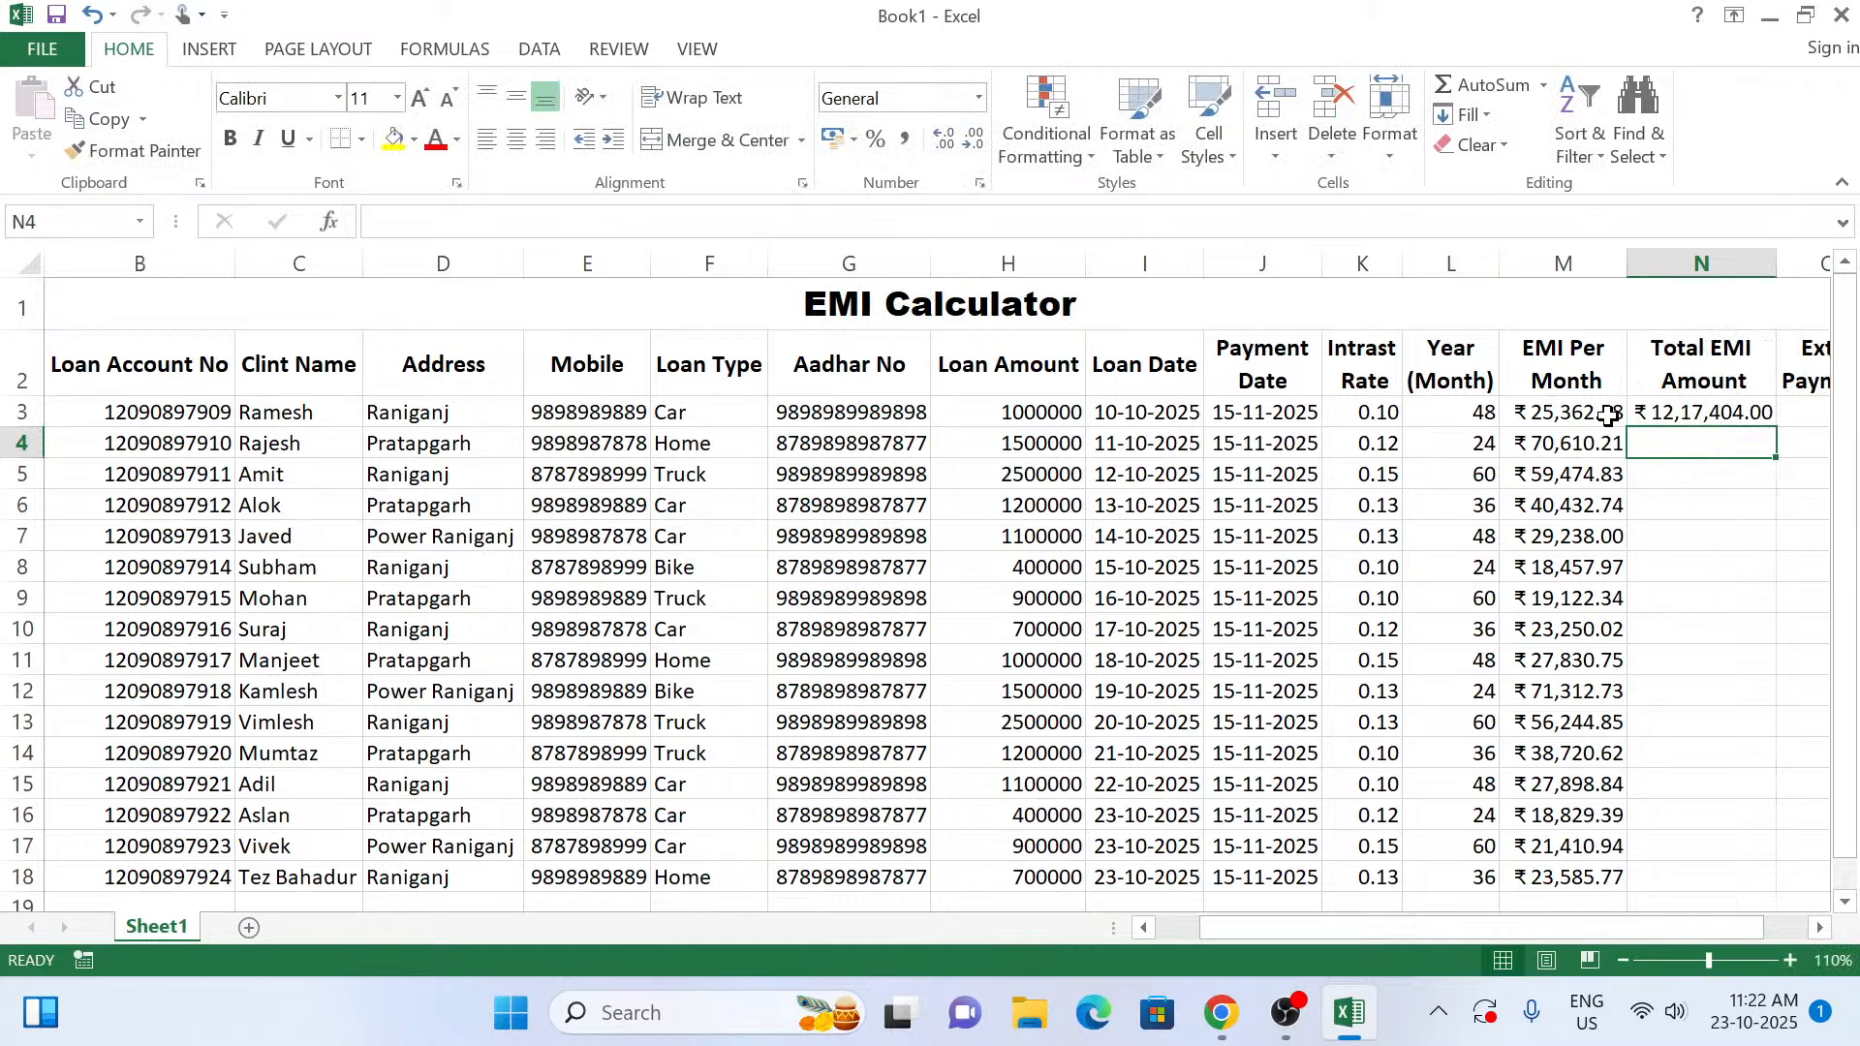
Set the total EMI amount in N3 to display one decimal place.
left_click(1738, 414)
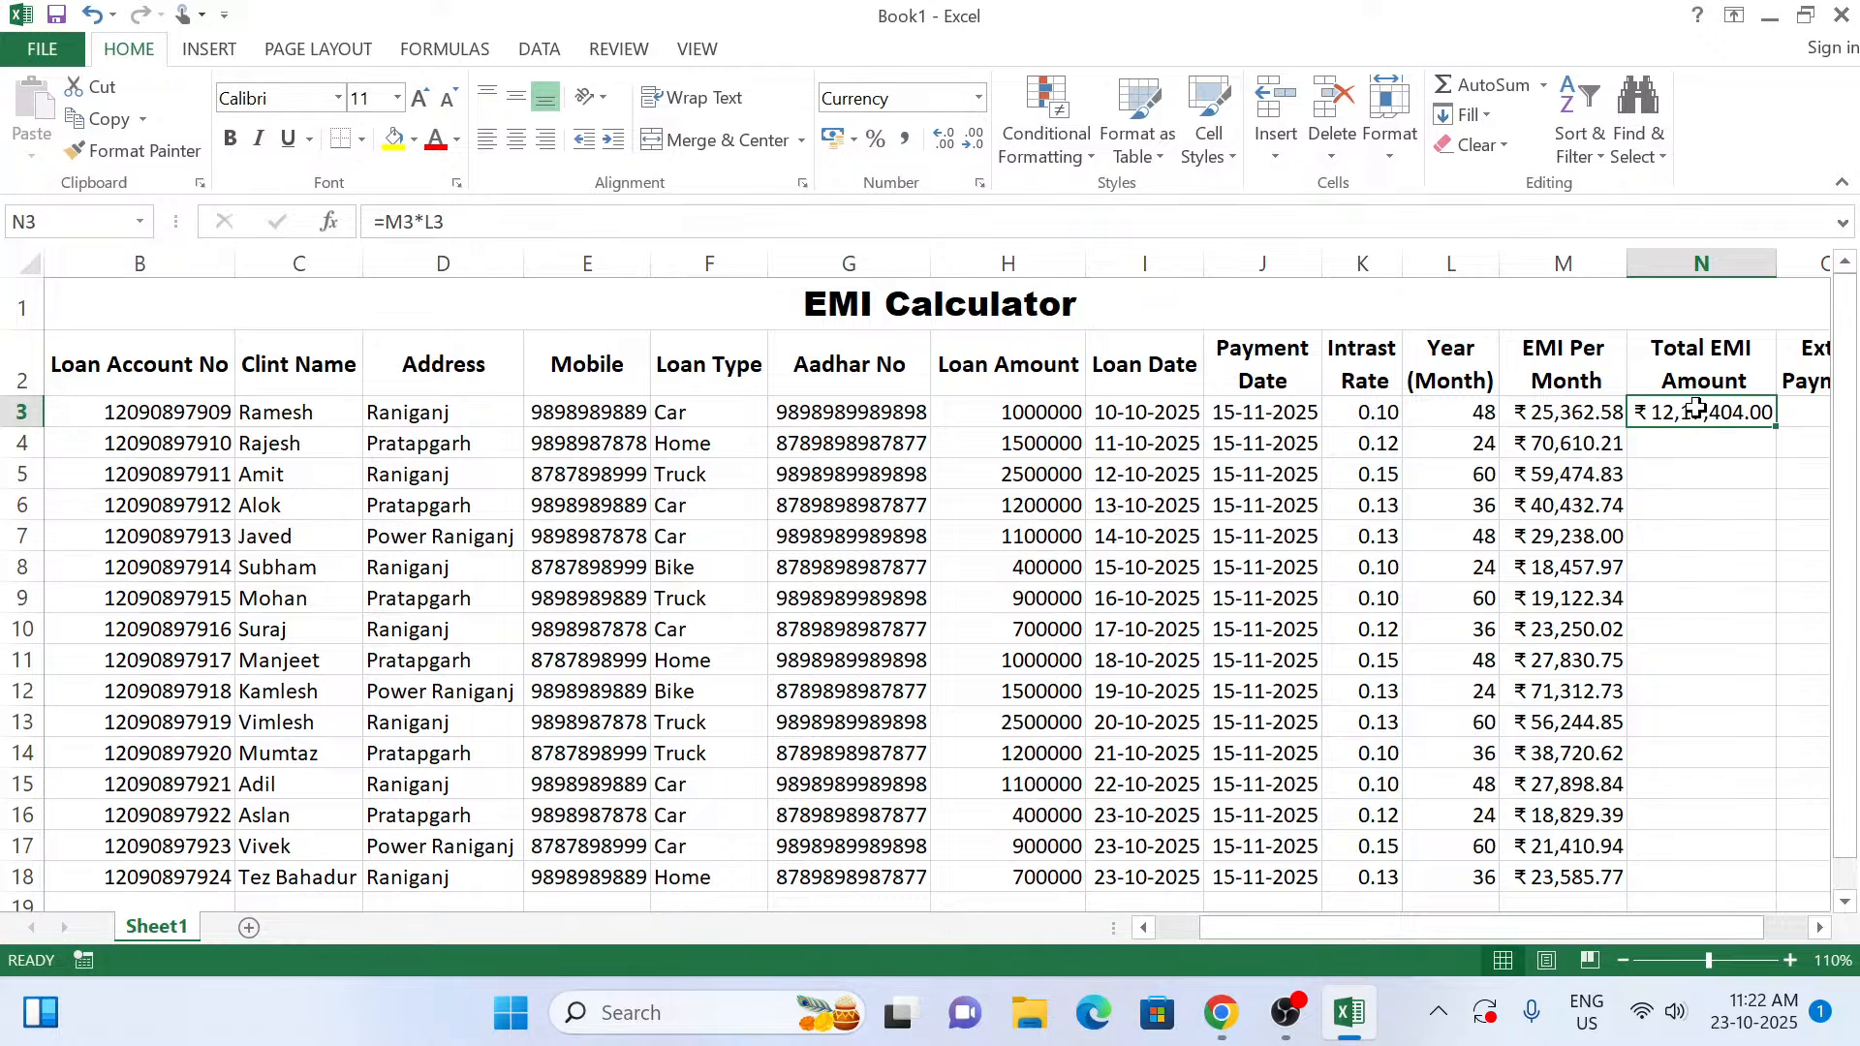
left_click(972, 140)
left_click(973, 141)
left_click(944, 140)
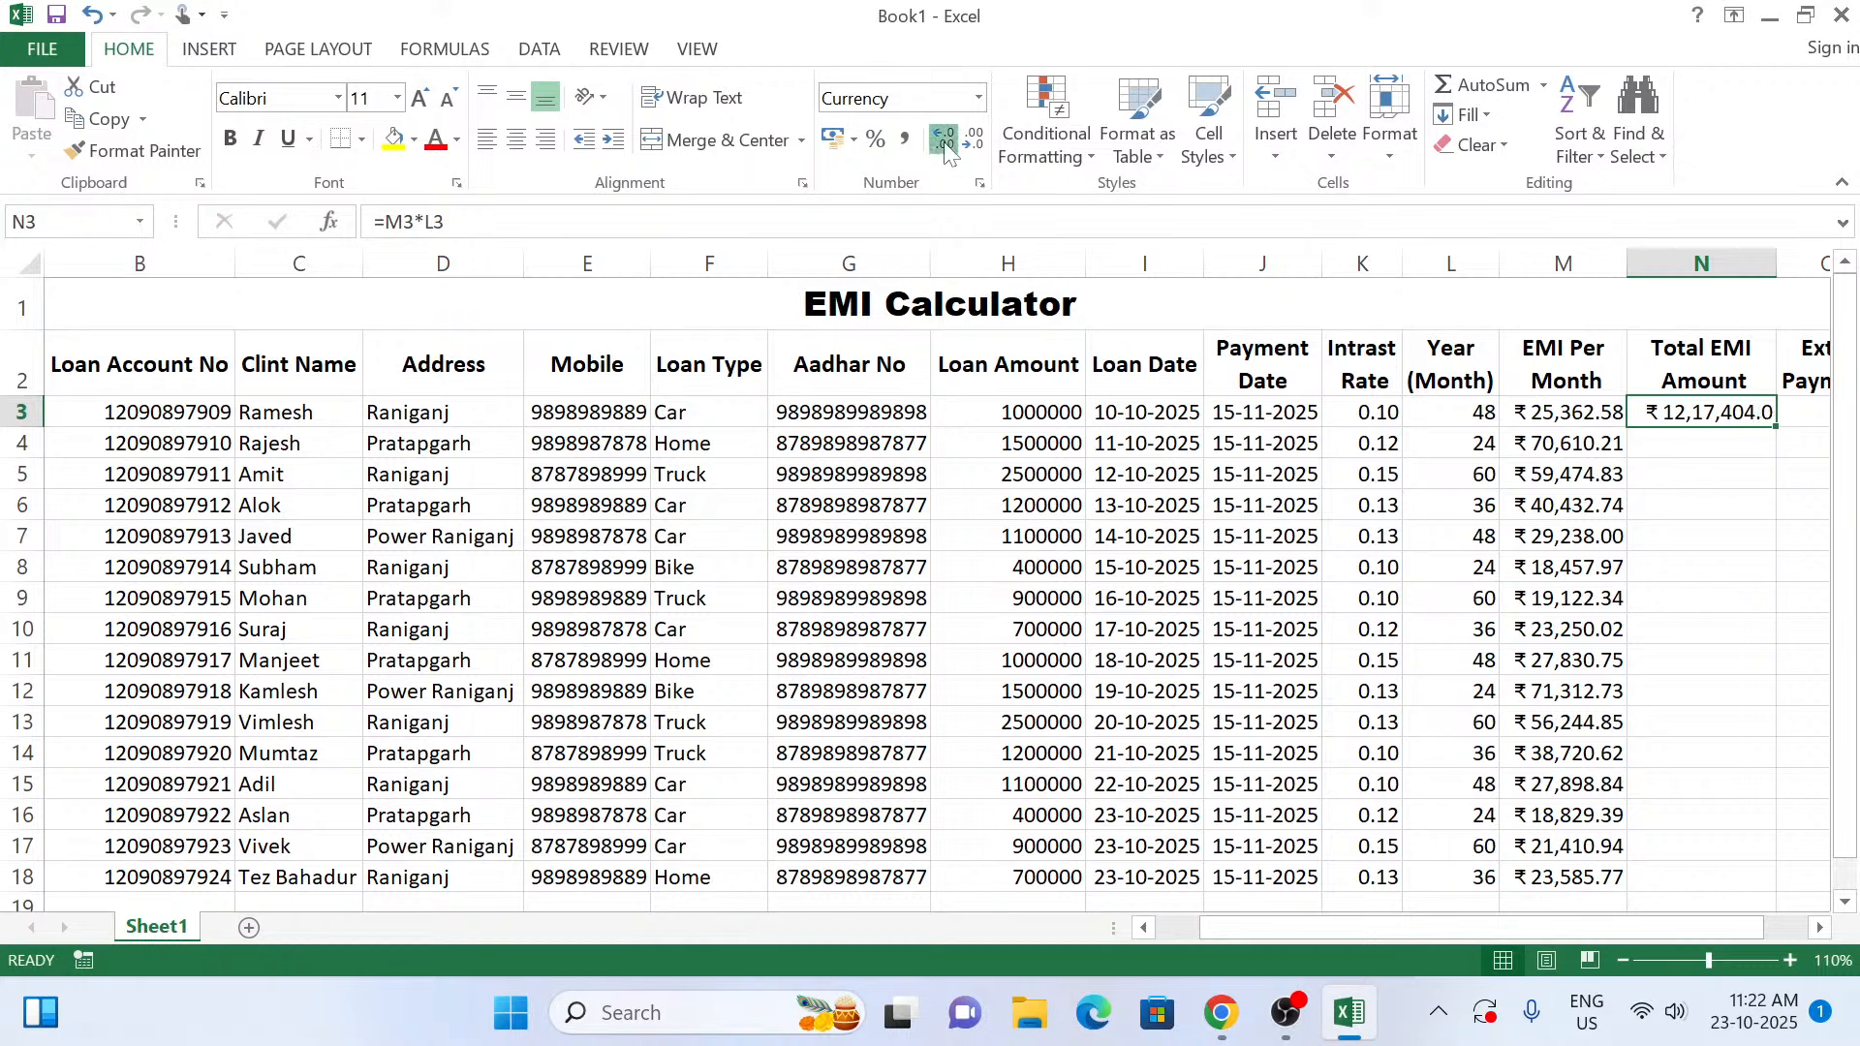
Display N3 with two decimal places and enter the total EMI amount formula =M4*L4 in cell N4.
left_click(943, 141)
left_click(1707, 448)
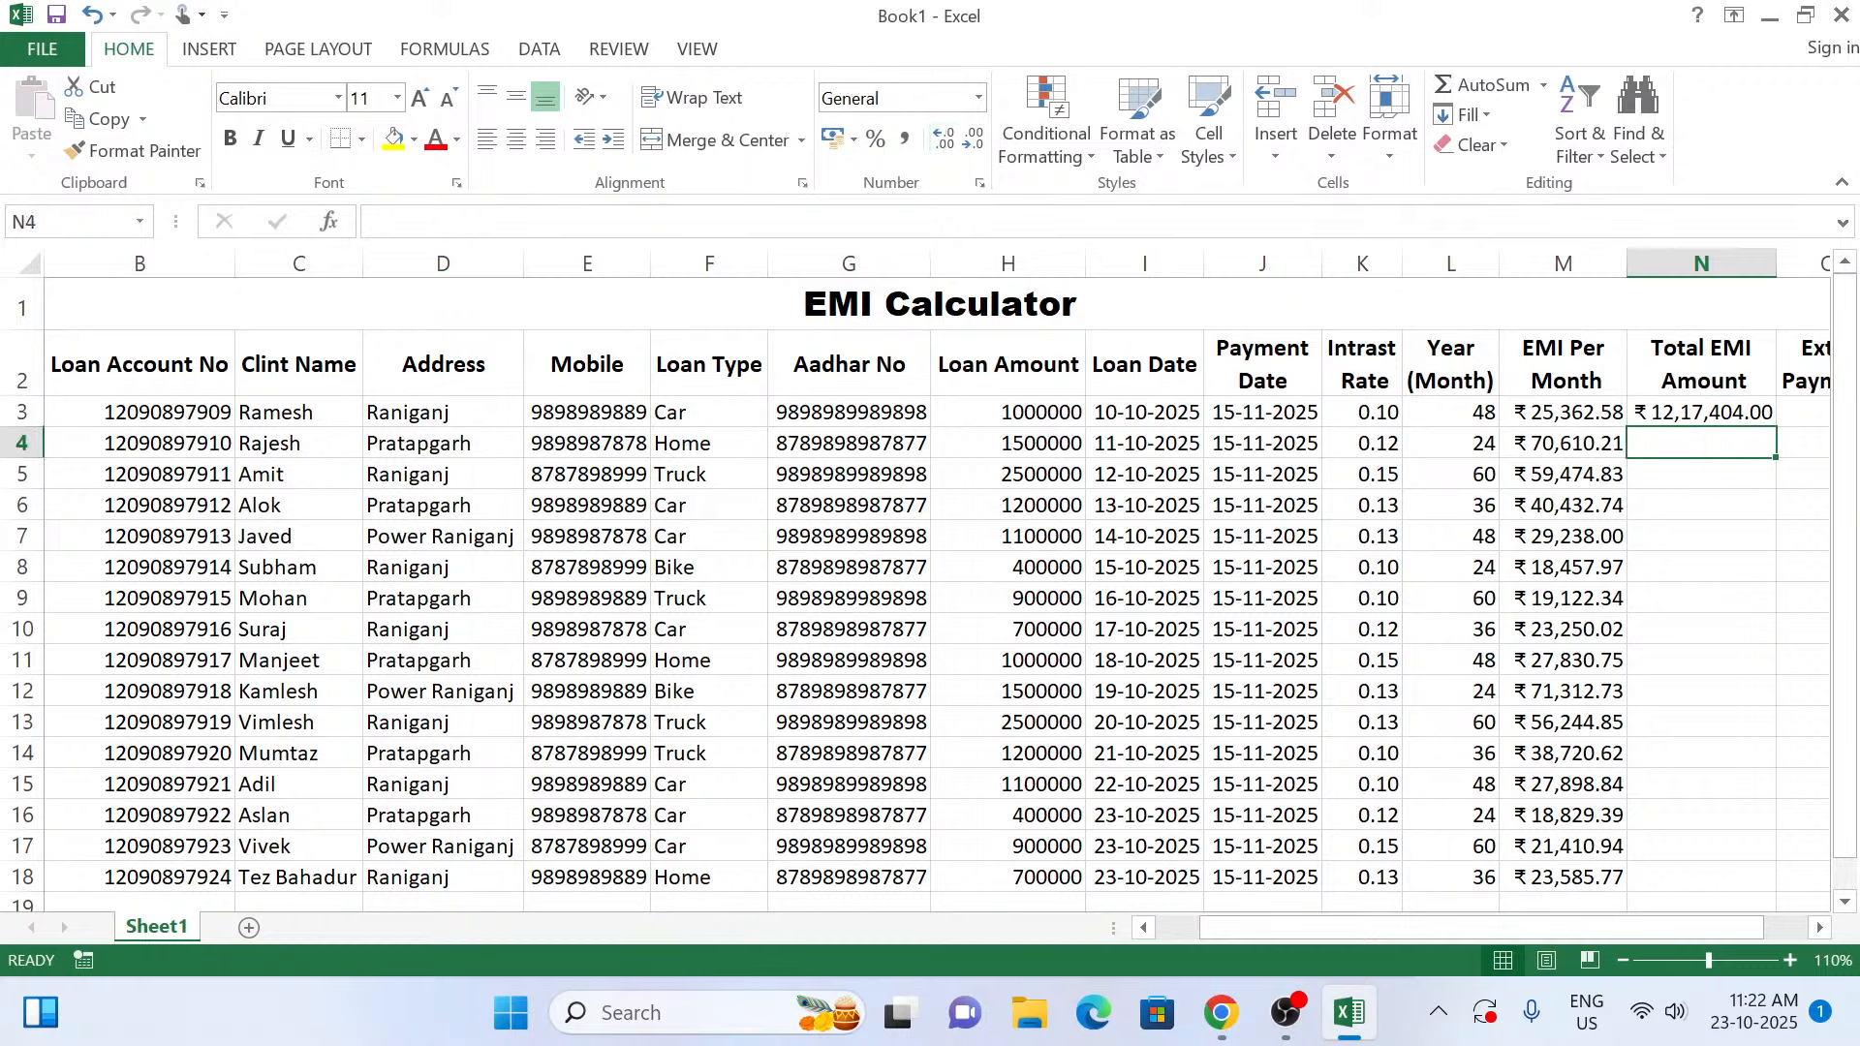
type("=")
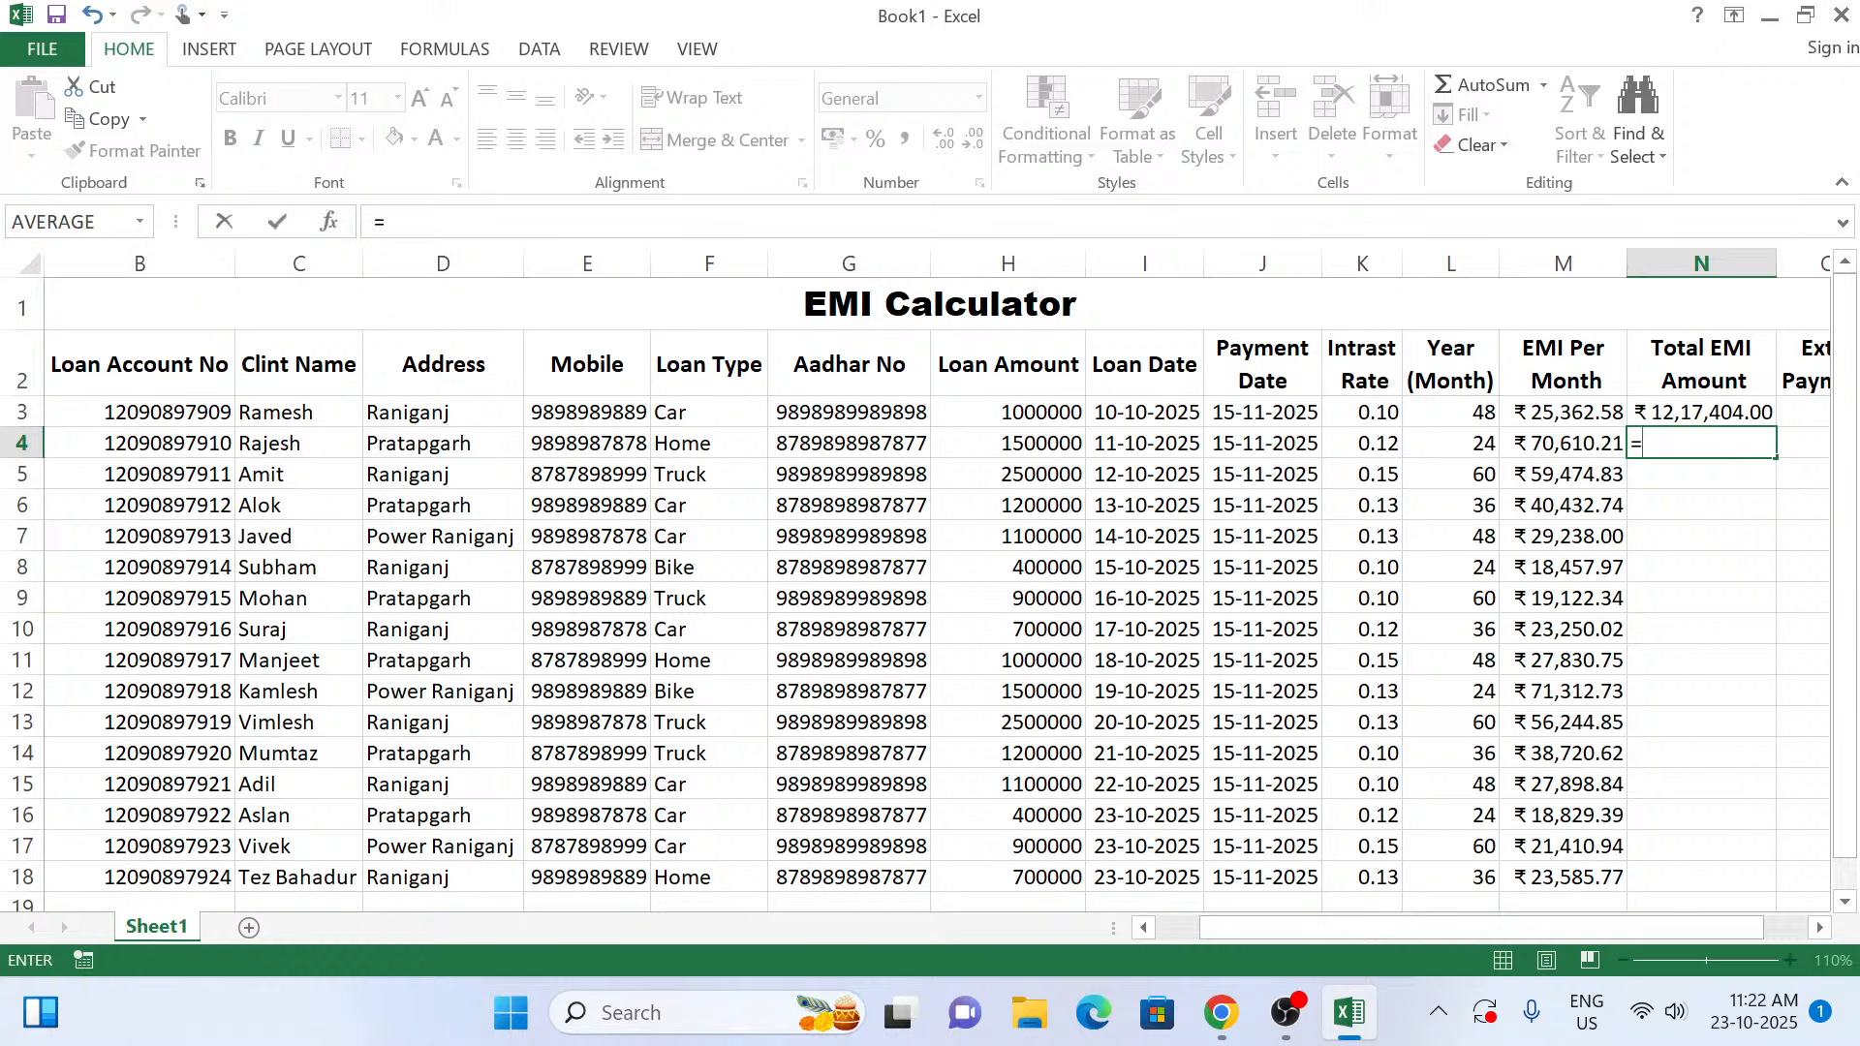
left_click(1581, 447)
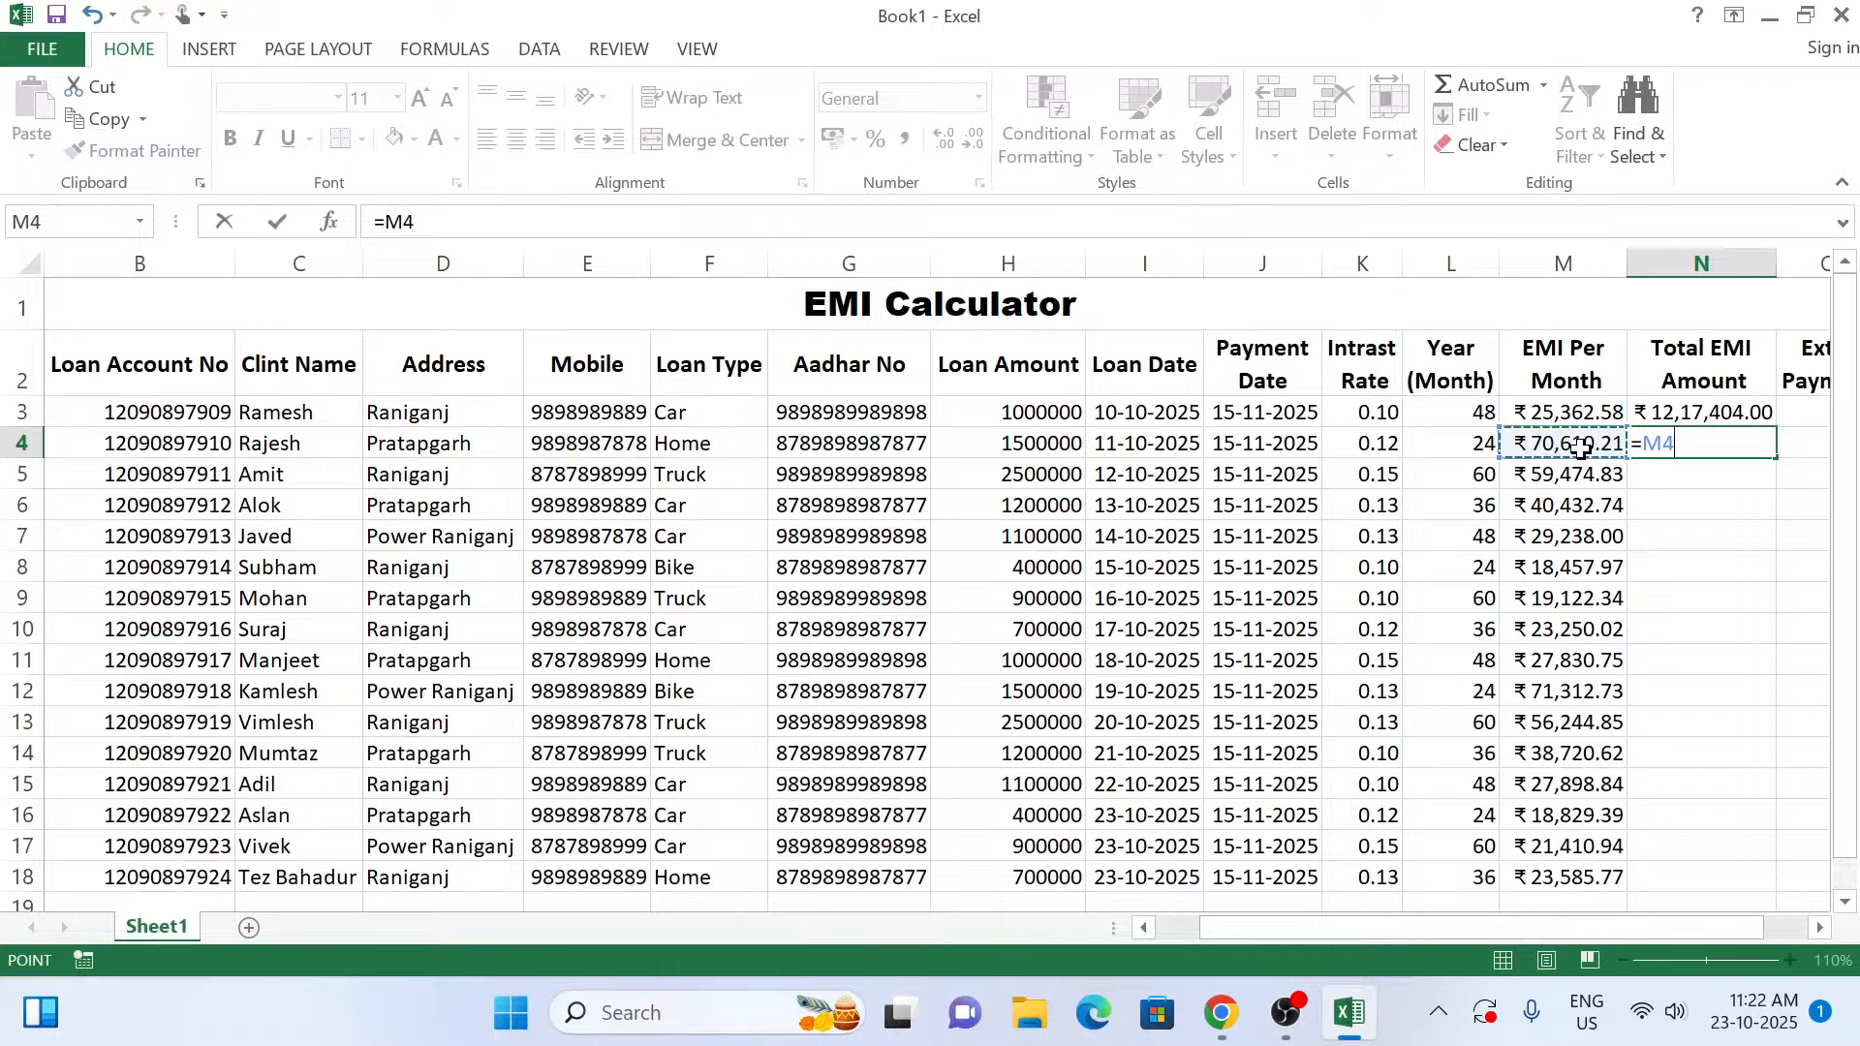
type("*")
left_click(1482, 445)
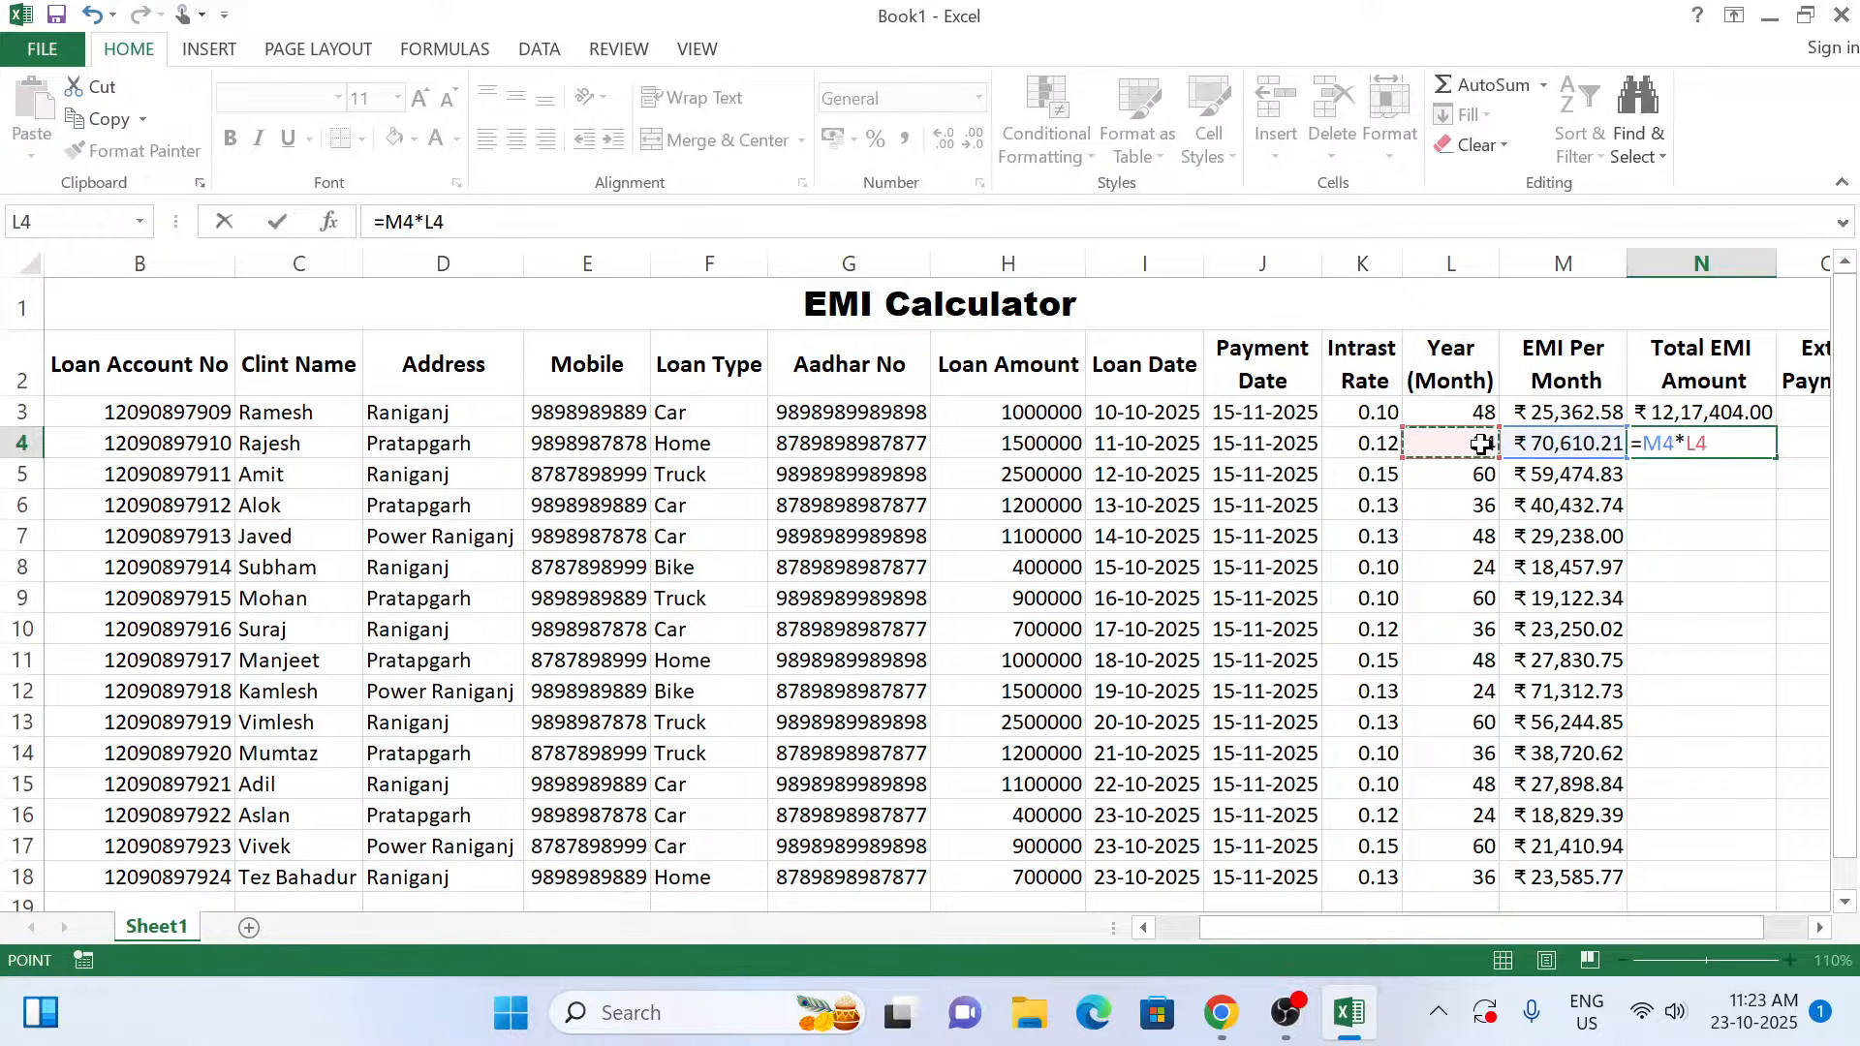
key("Return")
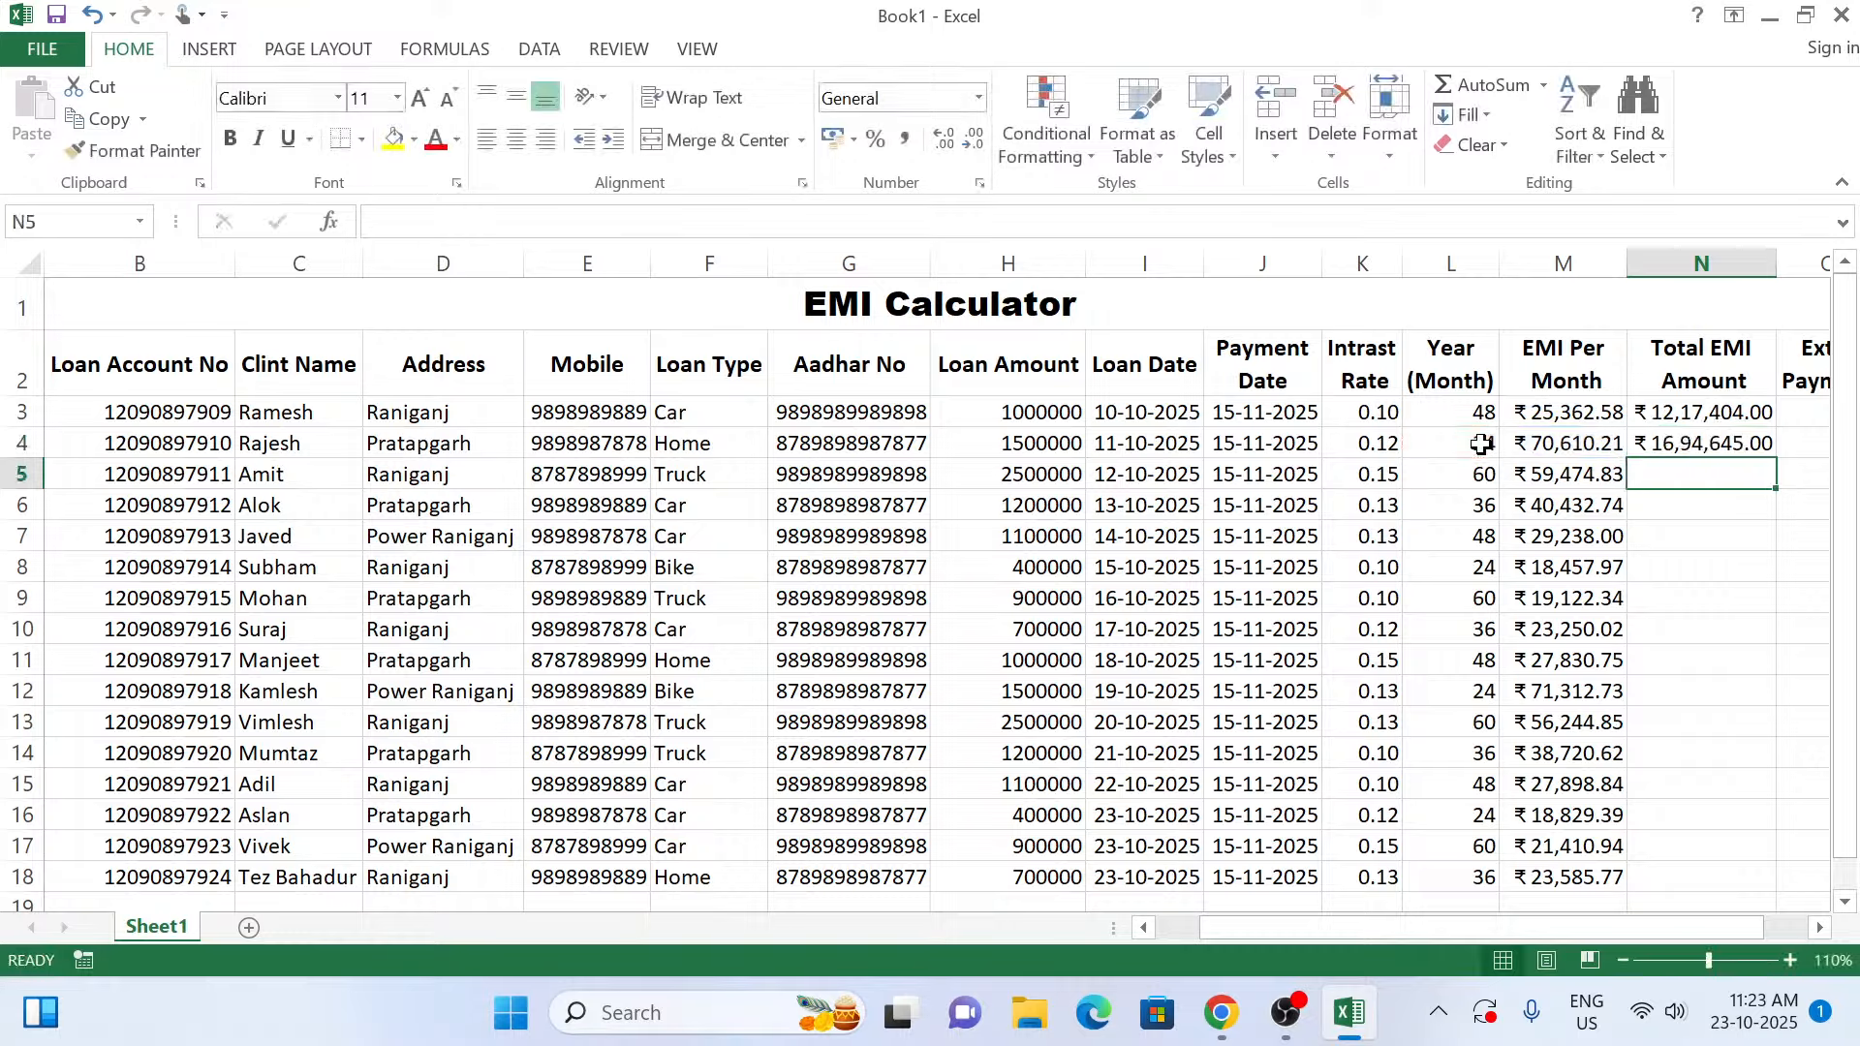
Fill the total EMI amount formula from N4 down to N18.
left_click(1712, 447)
left_click_drag(1783, 458, 1741, 765)
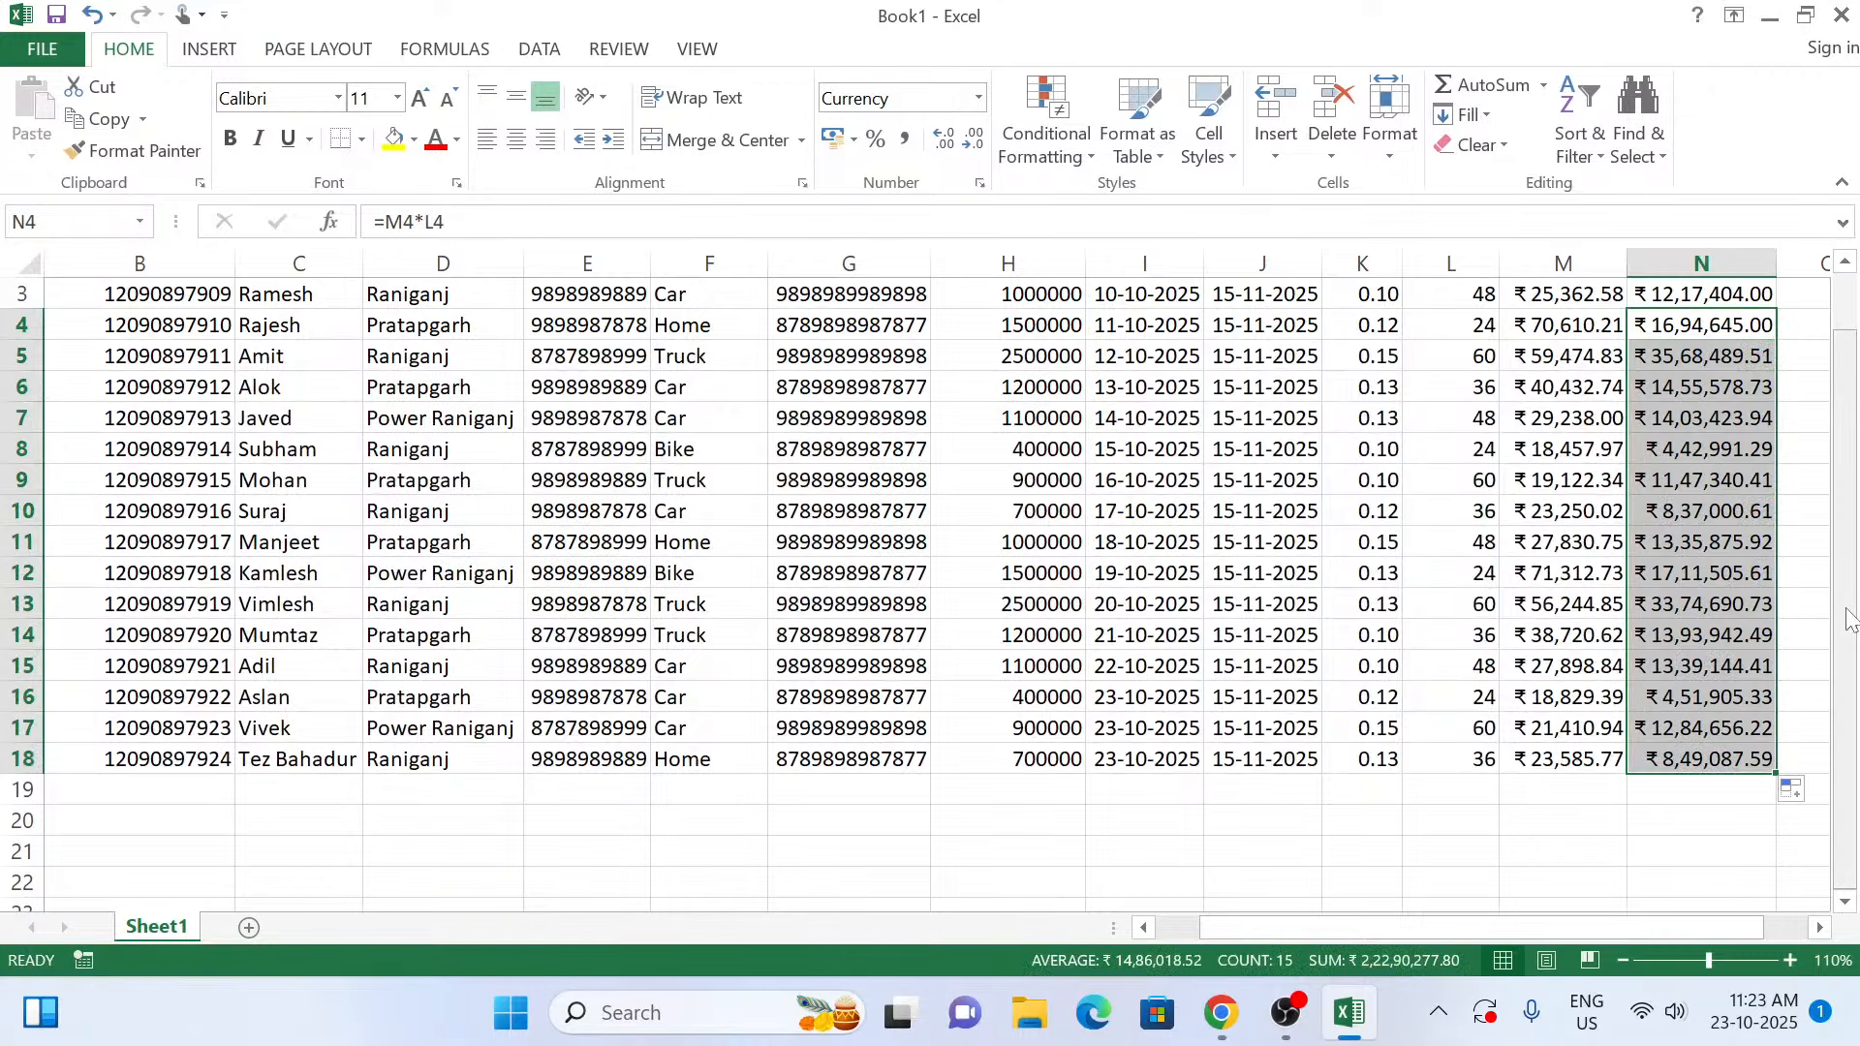
scroll(1850, 624, "up", 1)
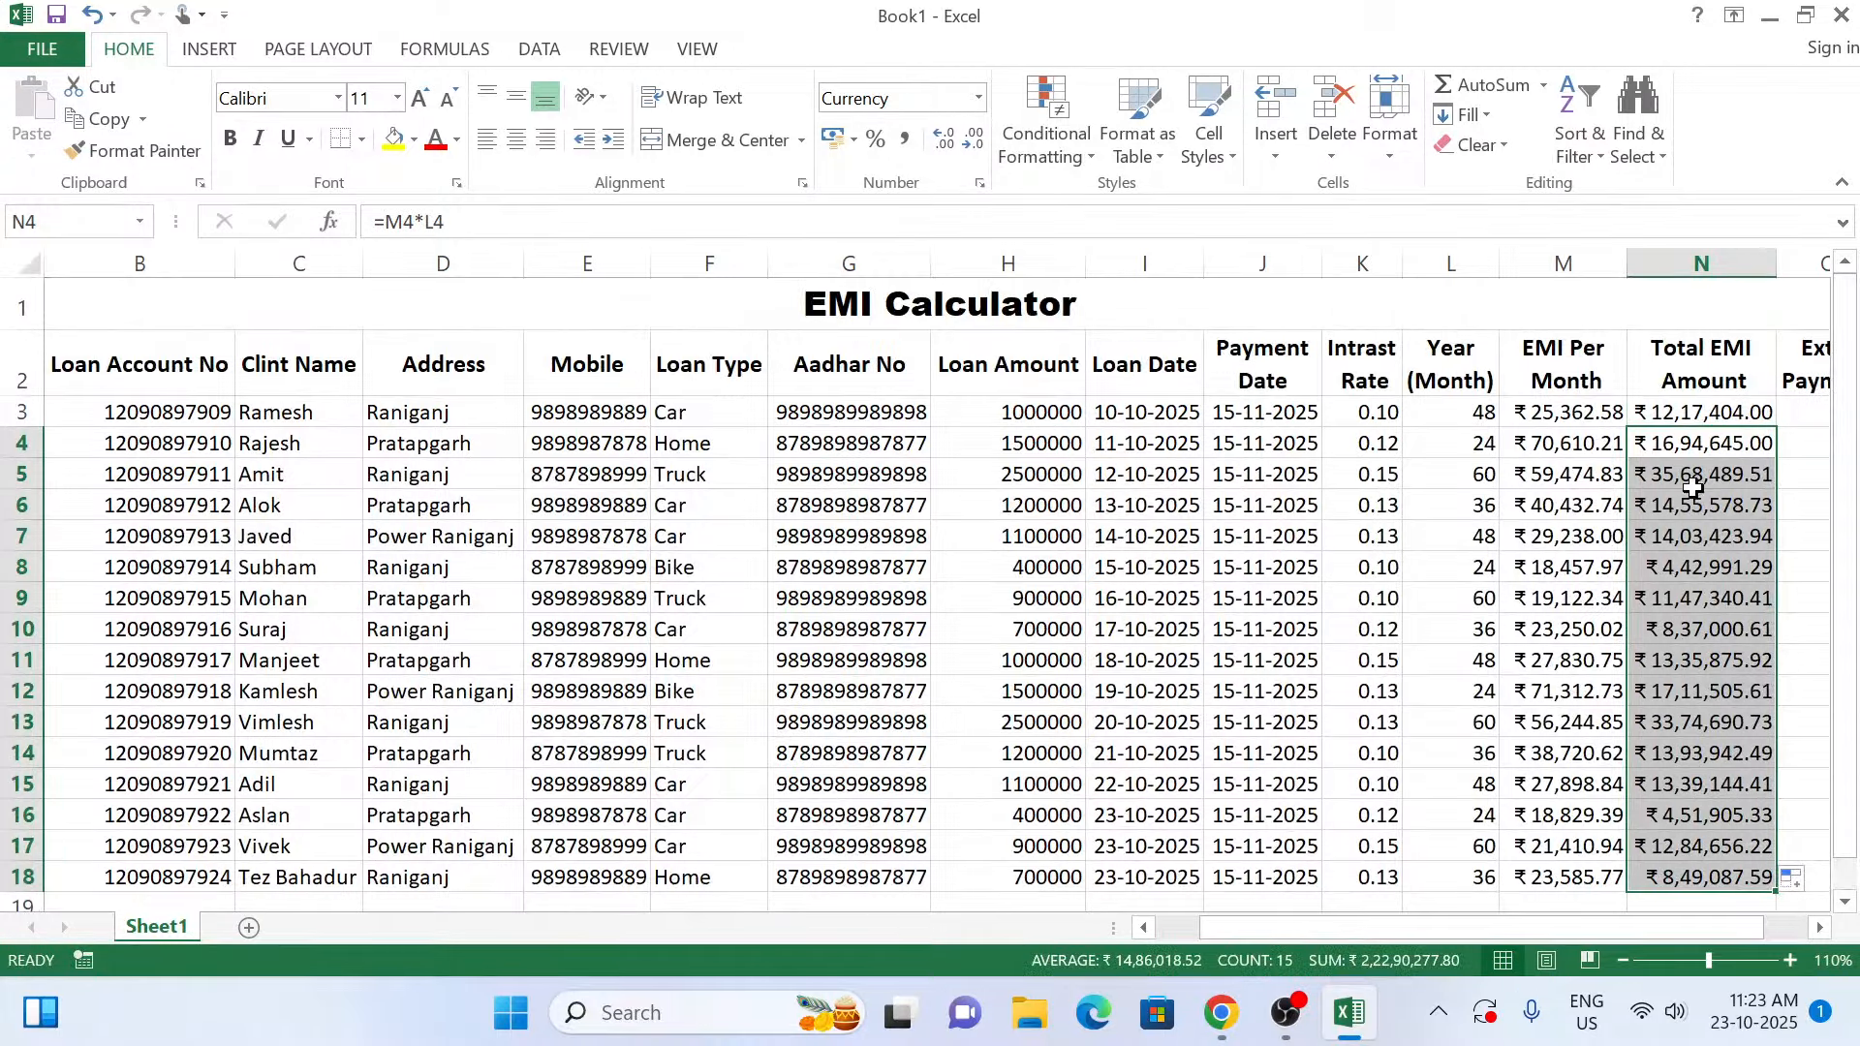
Re-enter the total EMI amount formula =M5*L5 in cell N5 and reselect the cell to check it.
left_click(1682, 479)
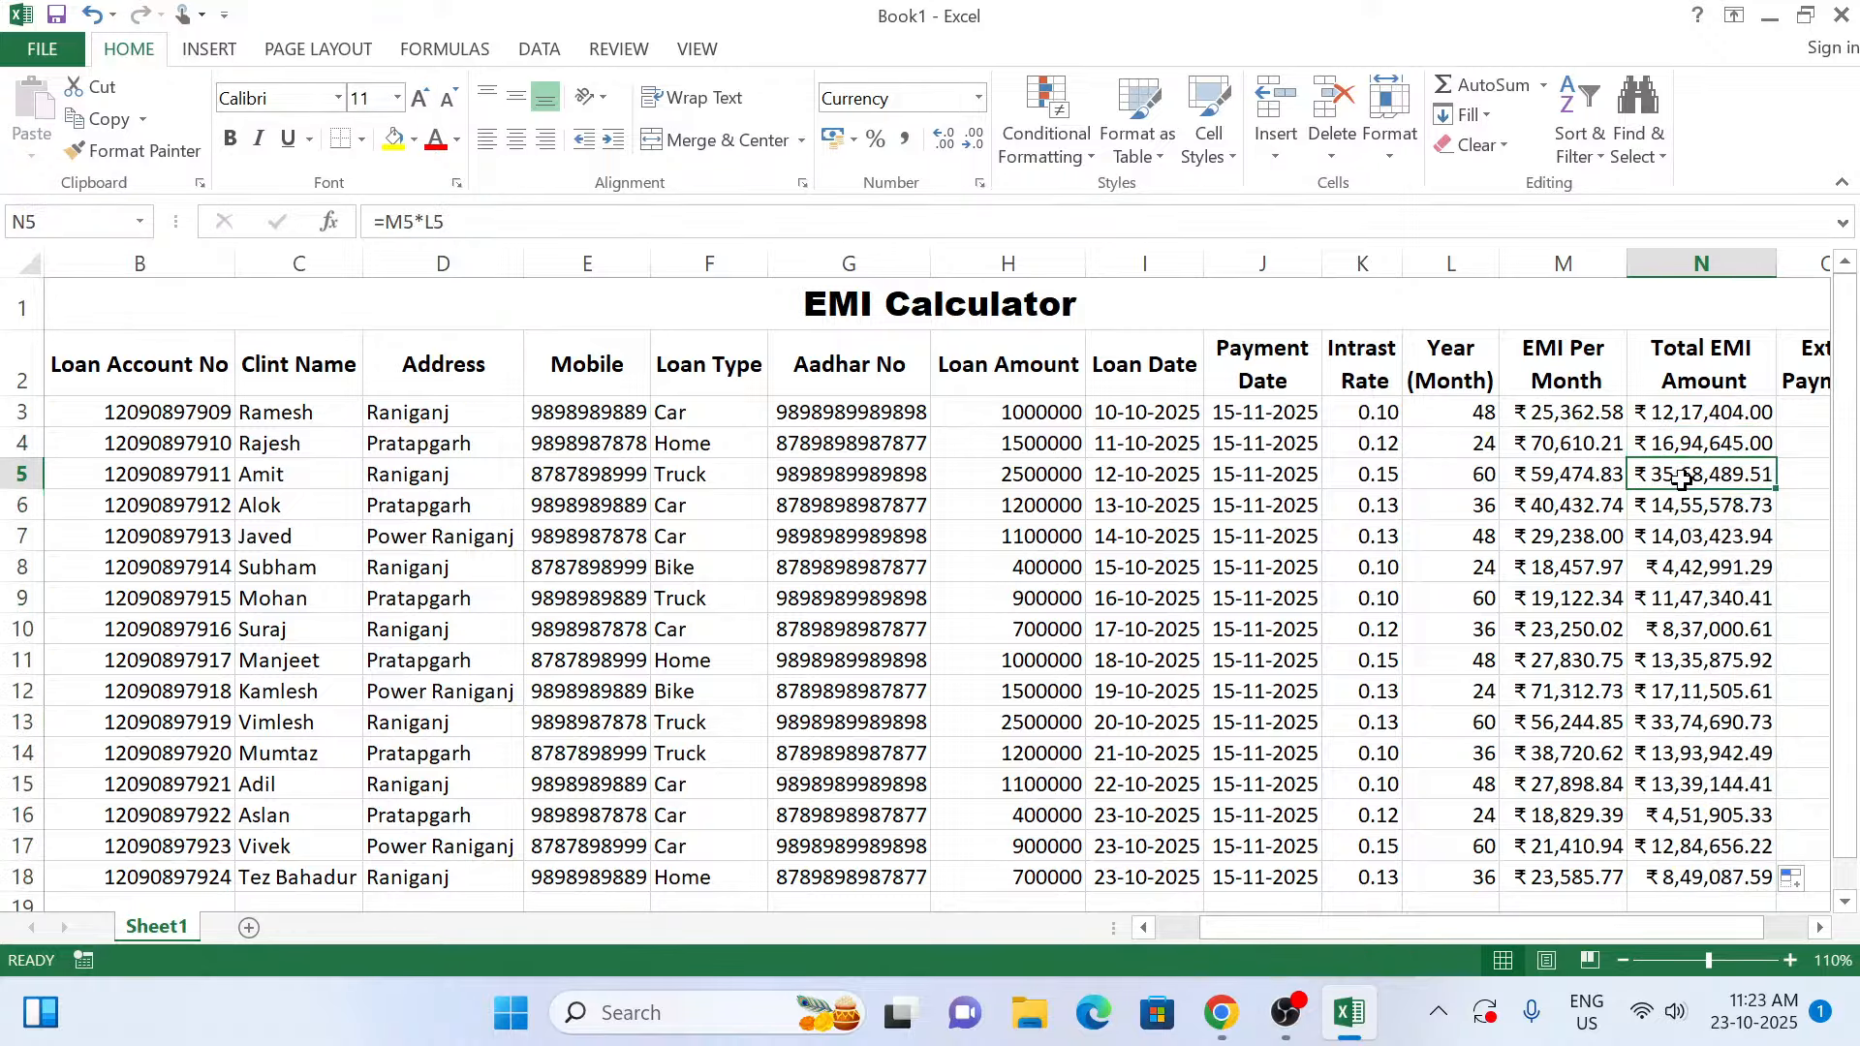
type("=")
left_click(1563, 475)
type("*")
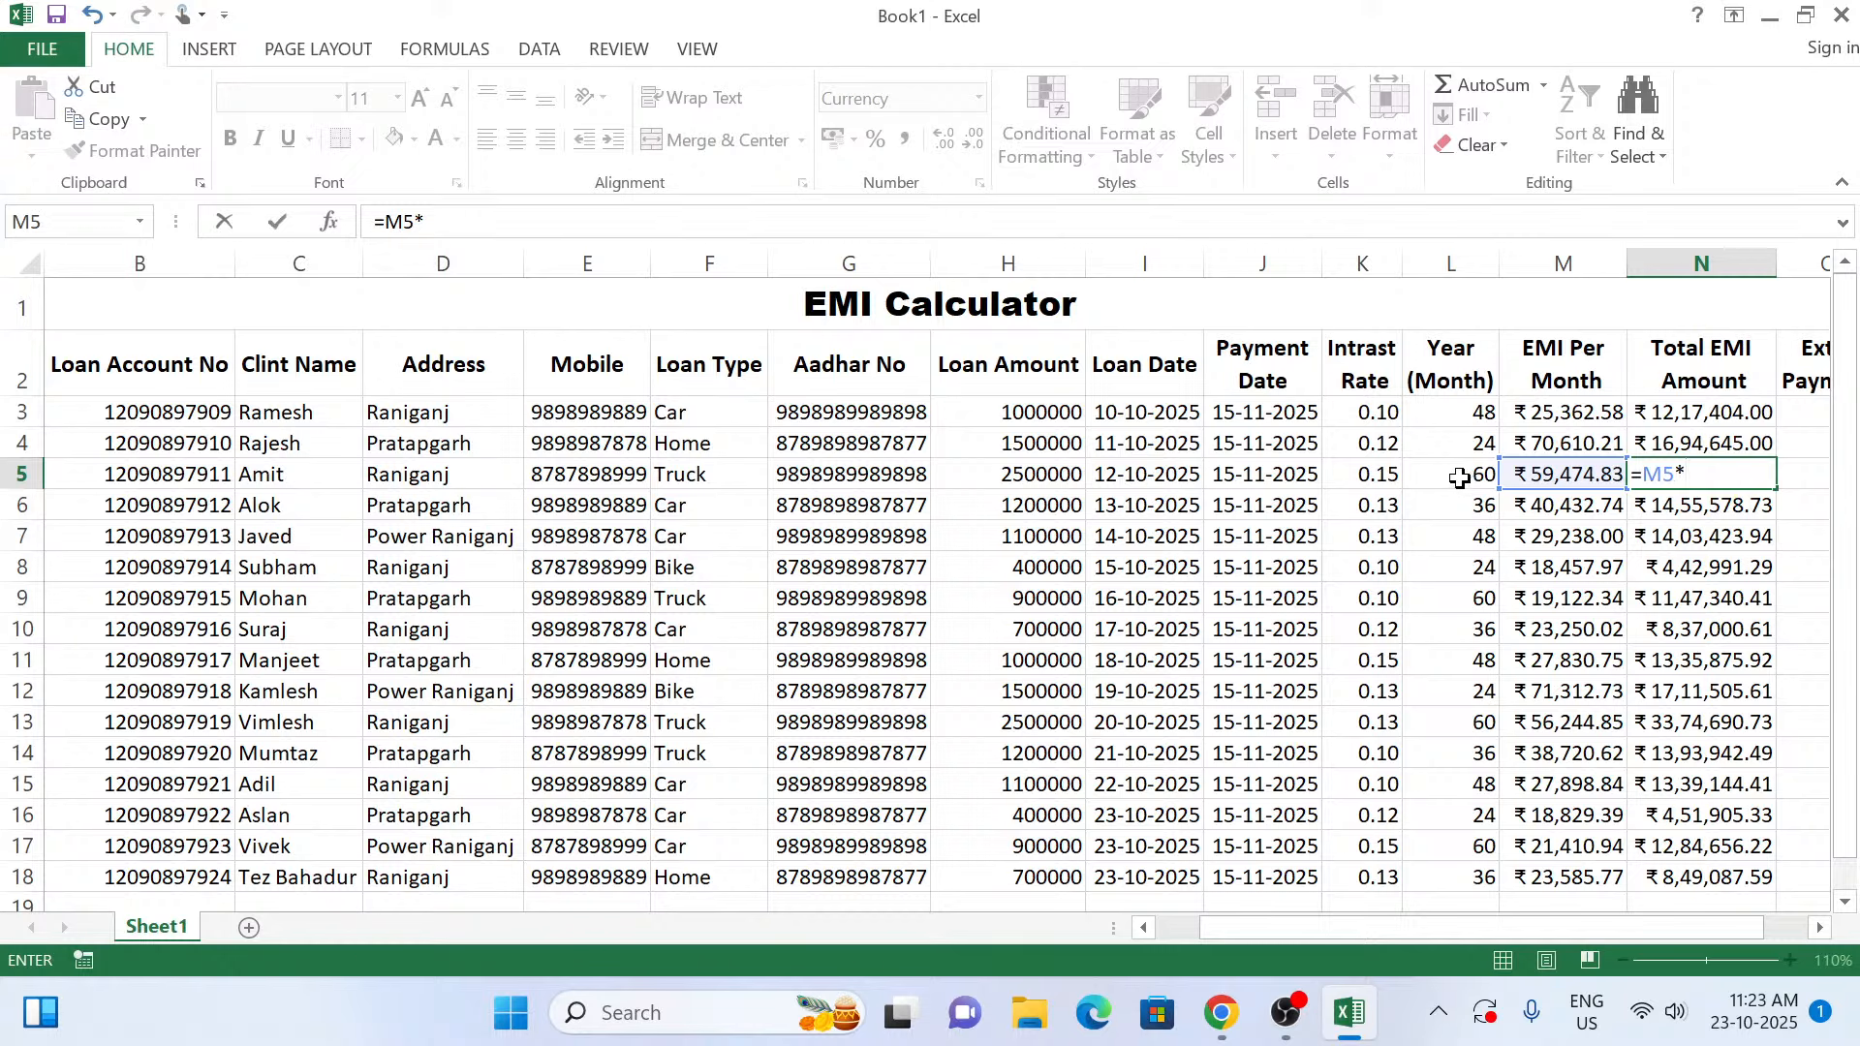
left_click(1460, 478)
key("Return")
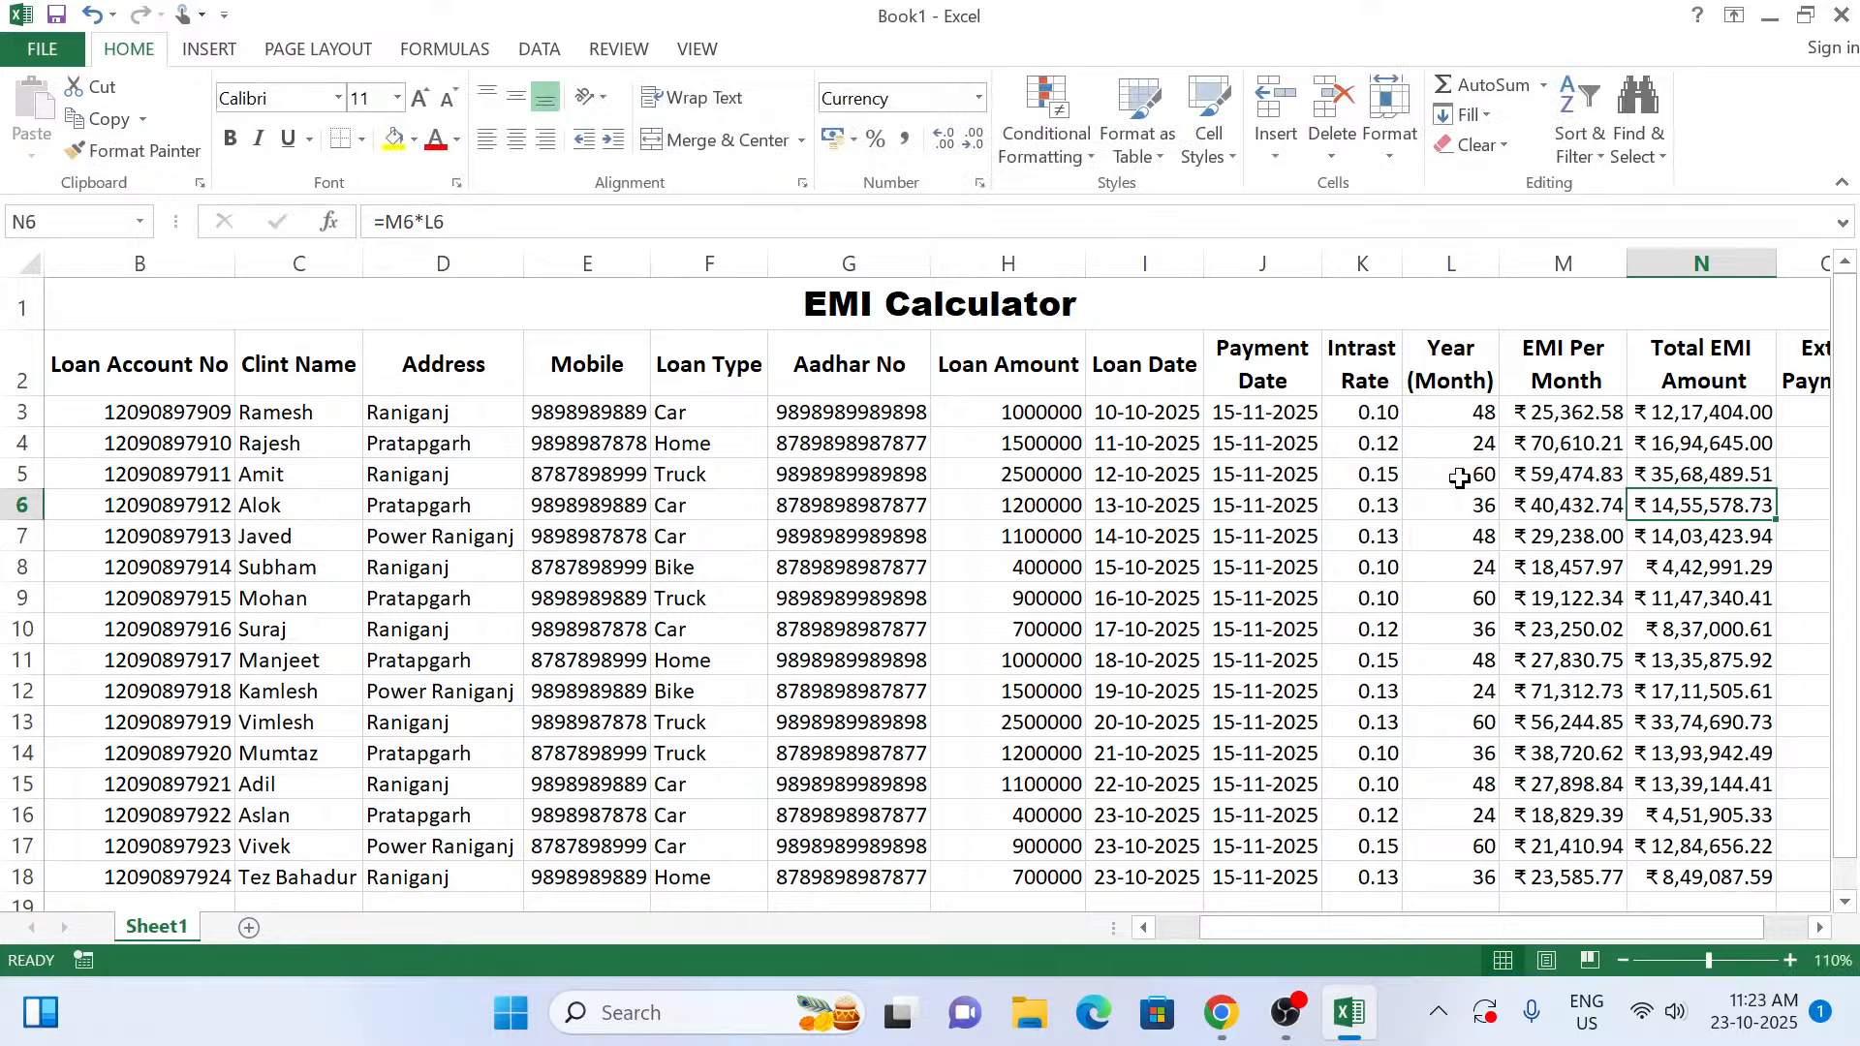
left_click(1691, 478)
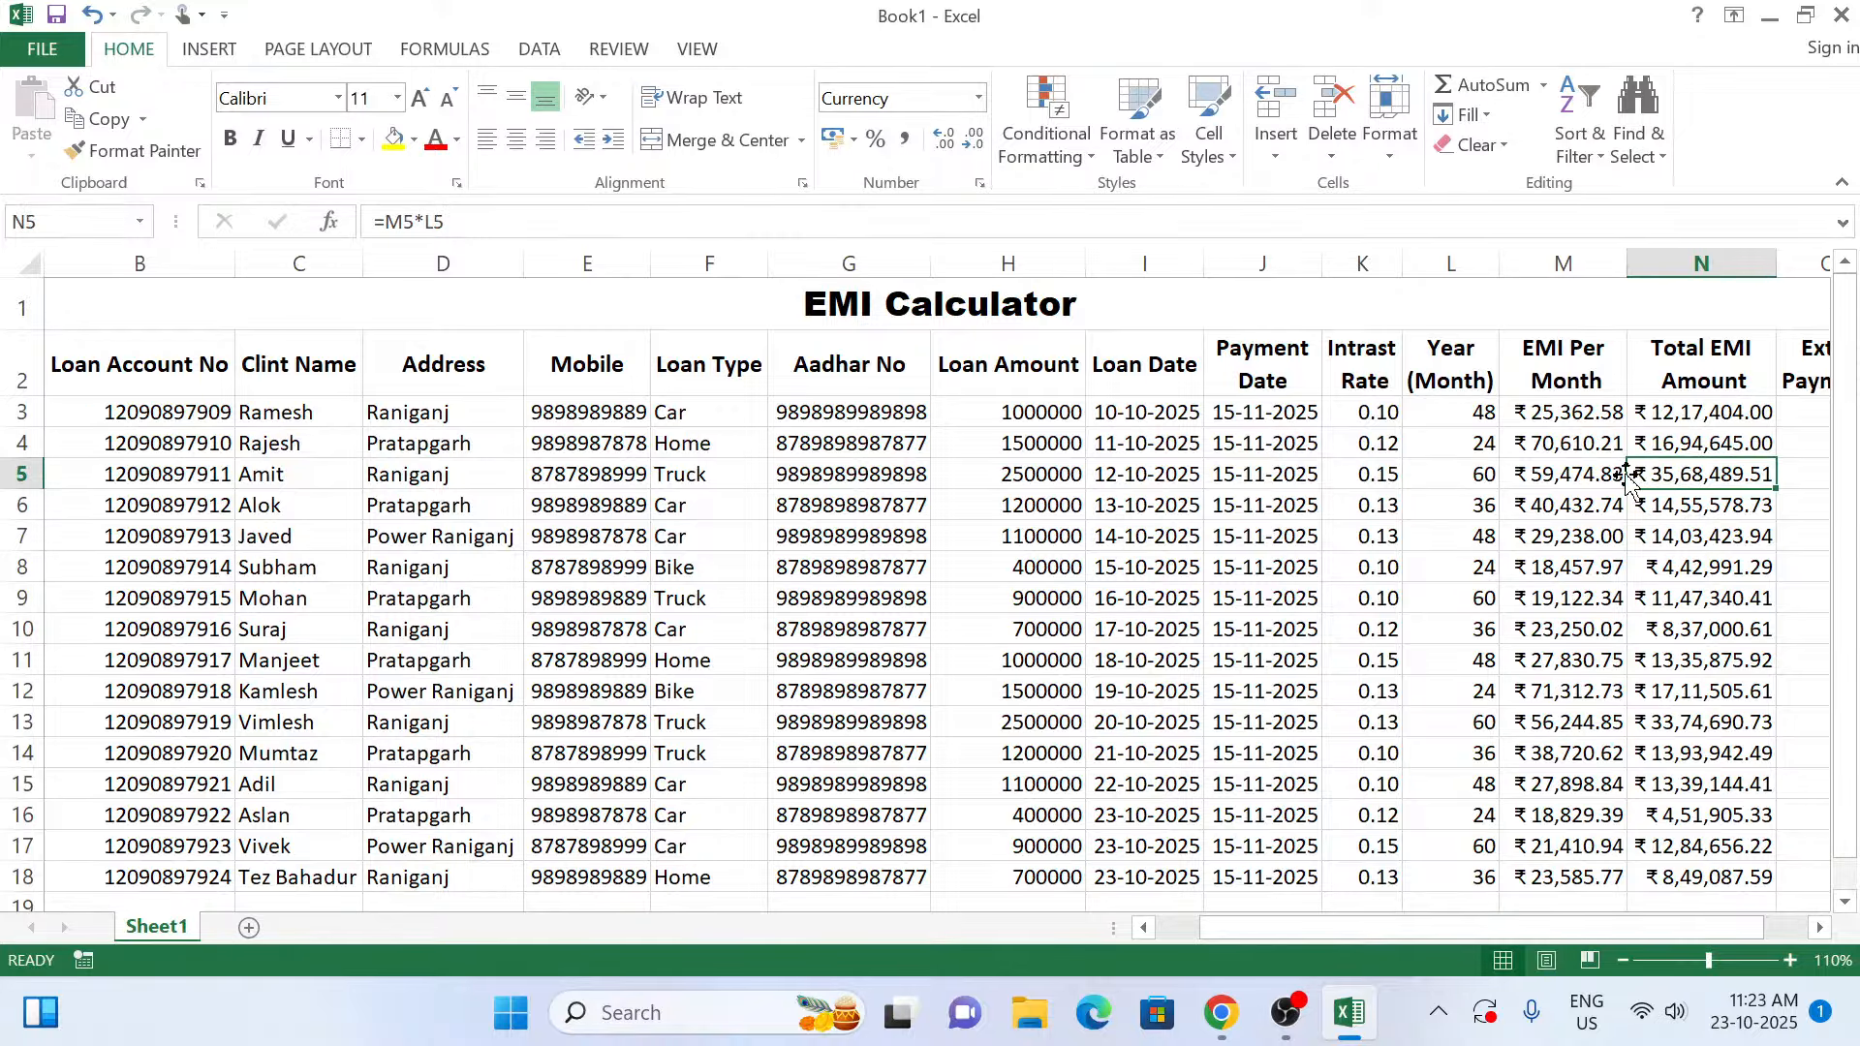
Try the monthly EMI formula =PMT(K5/12,L5,H5) without the leading minus sign in cell M5 and undo the entry.
left_click(1550, 477)
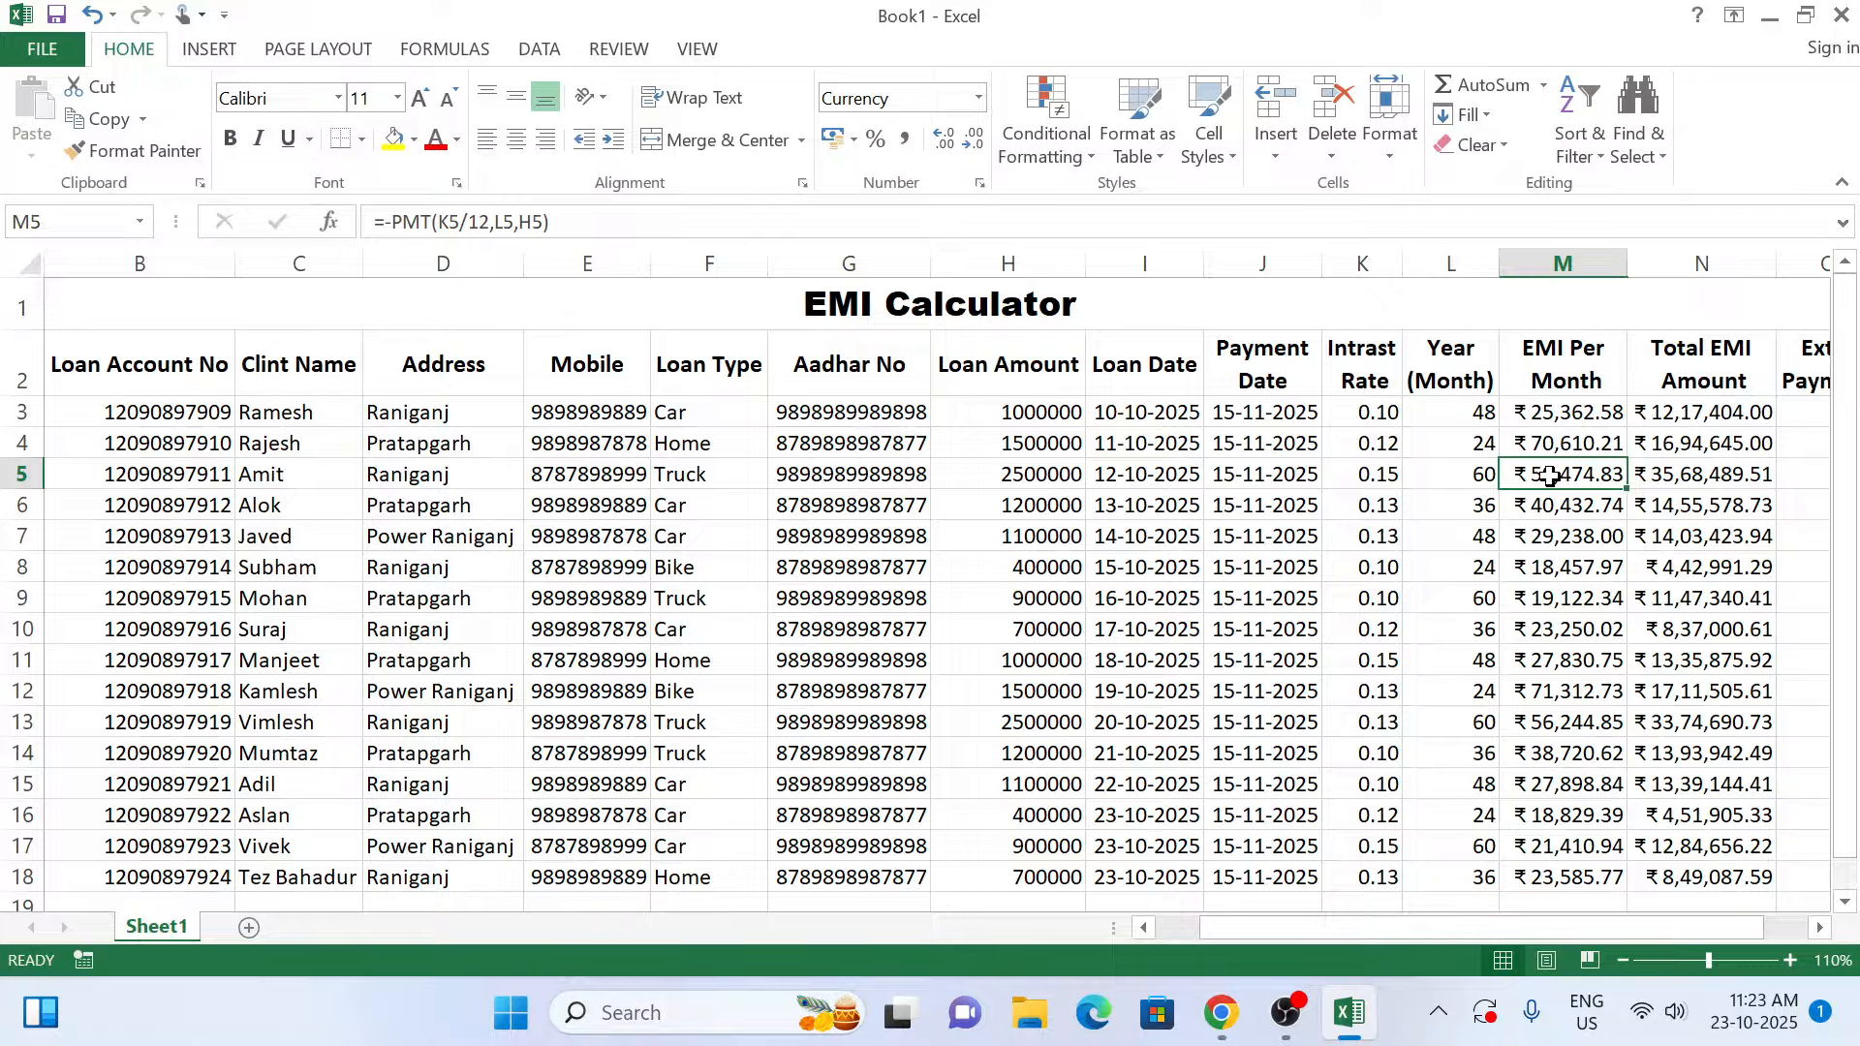
type("=")
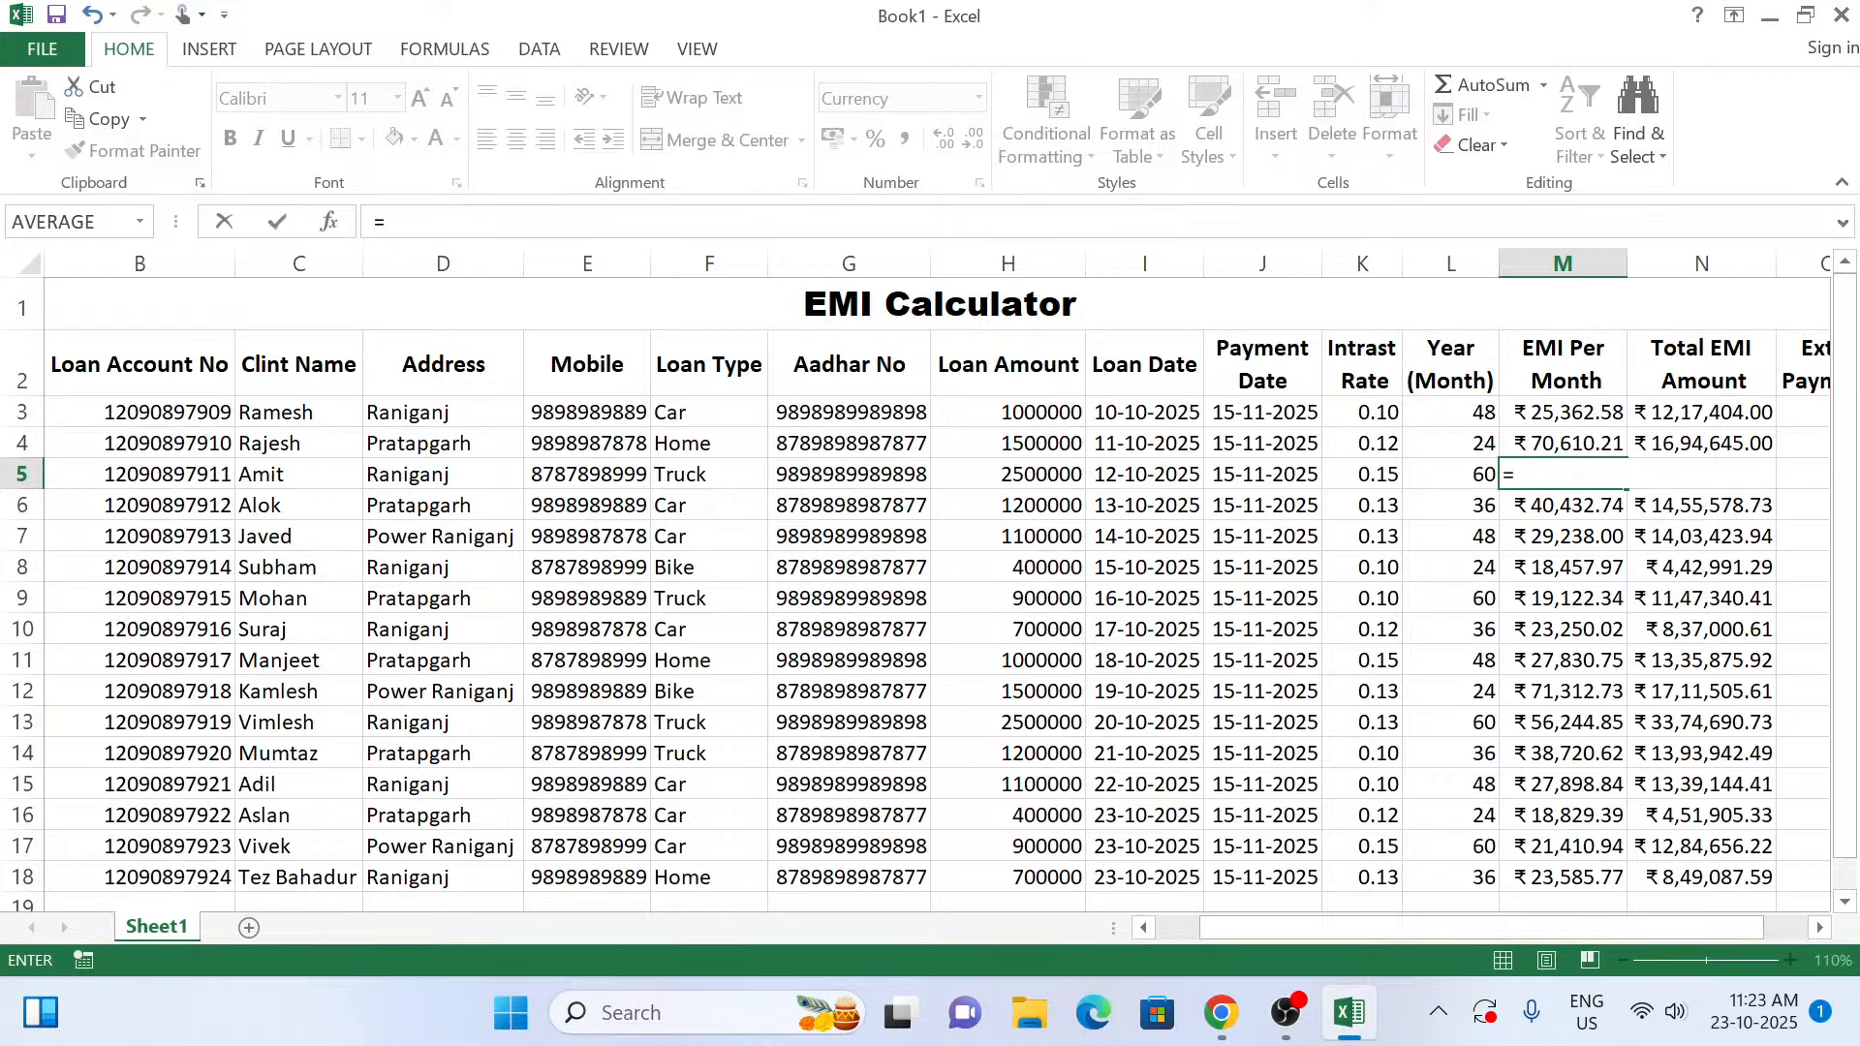
type("-")
type("pm")
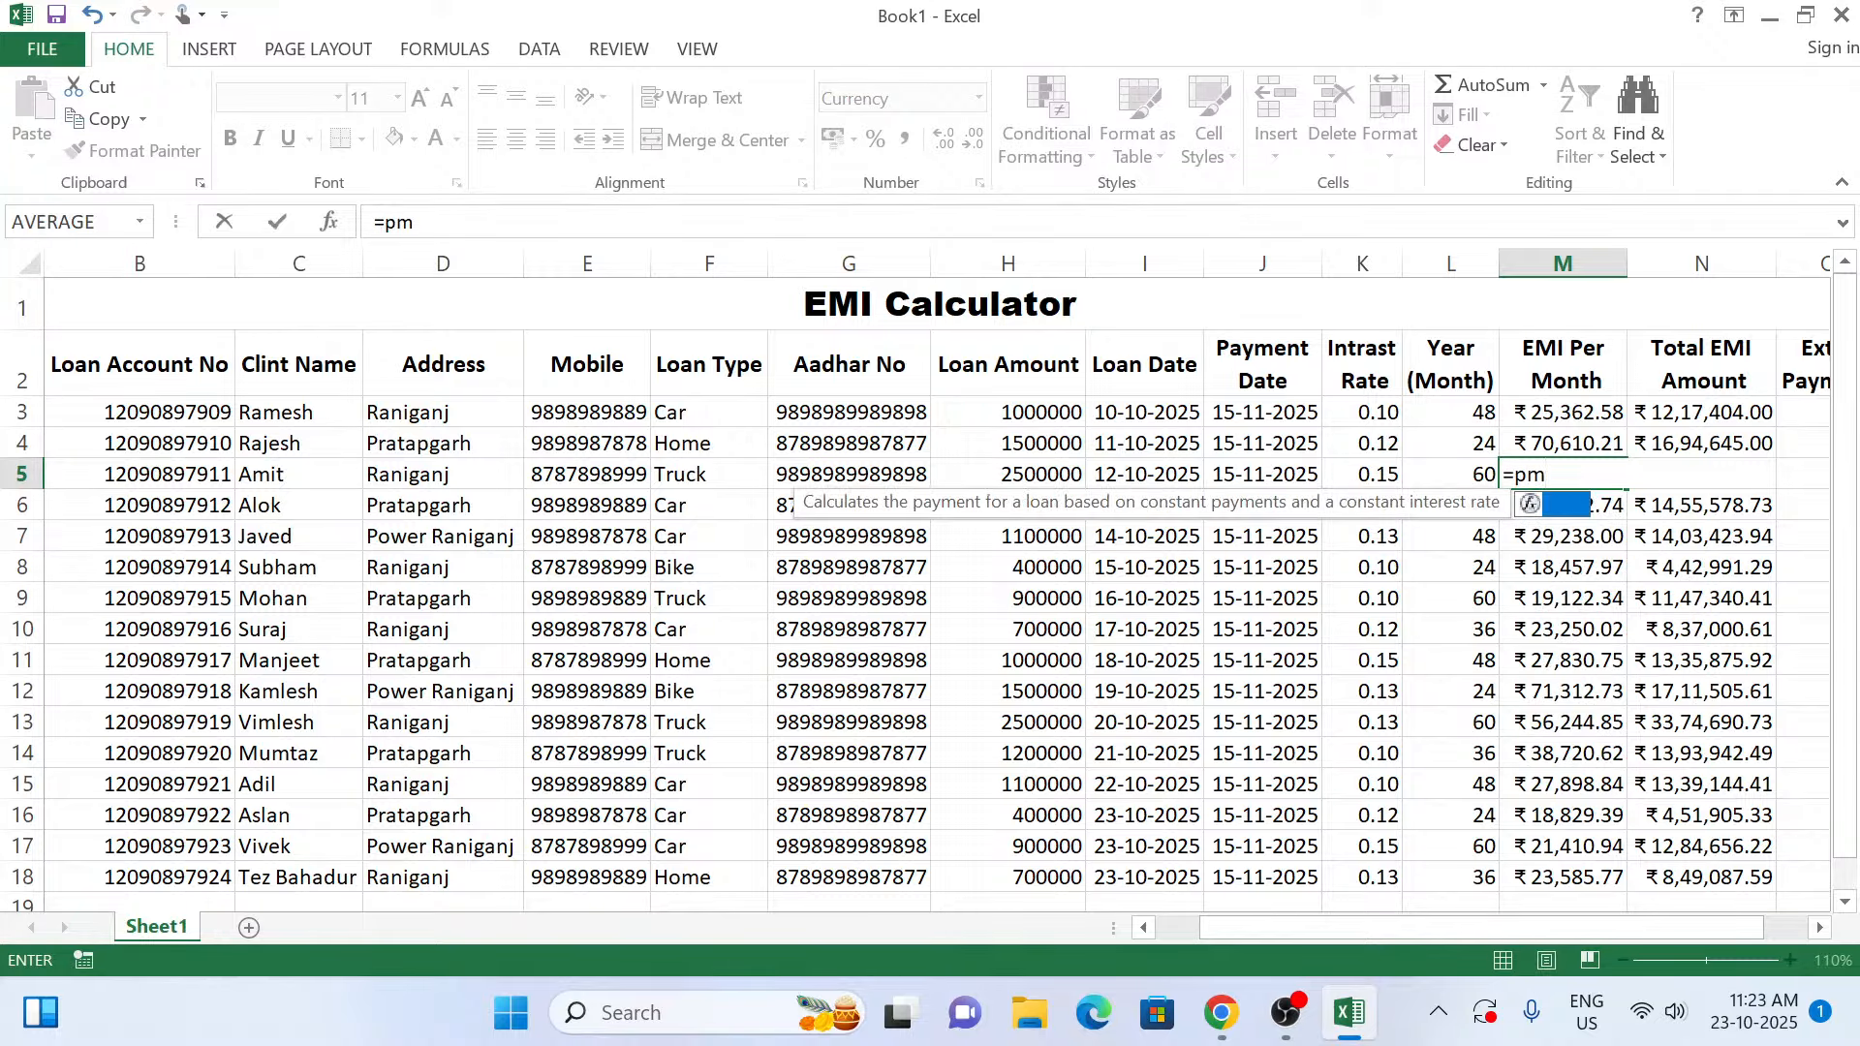
type("t(")
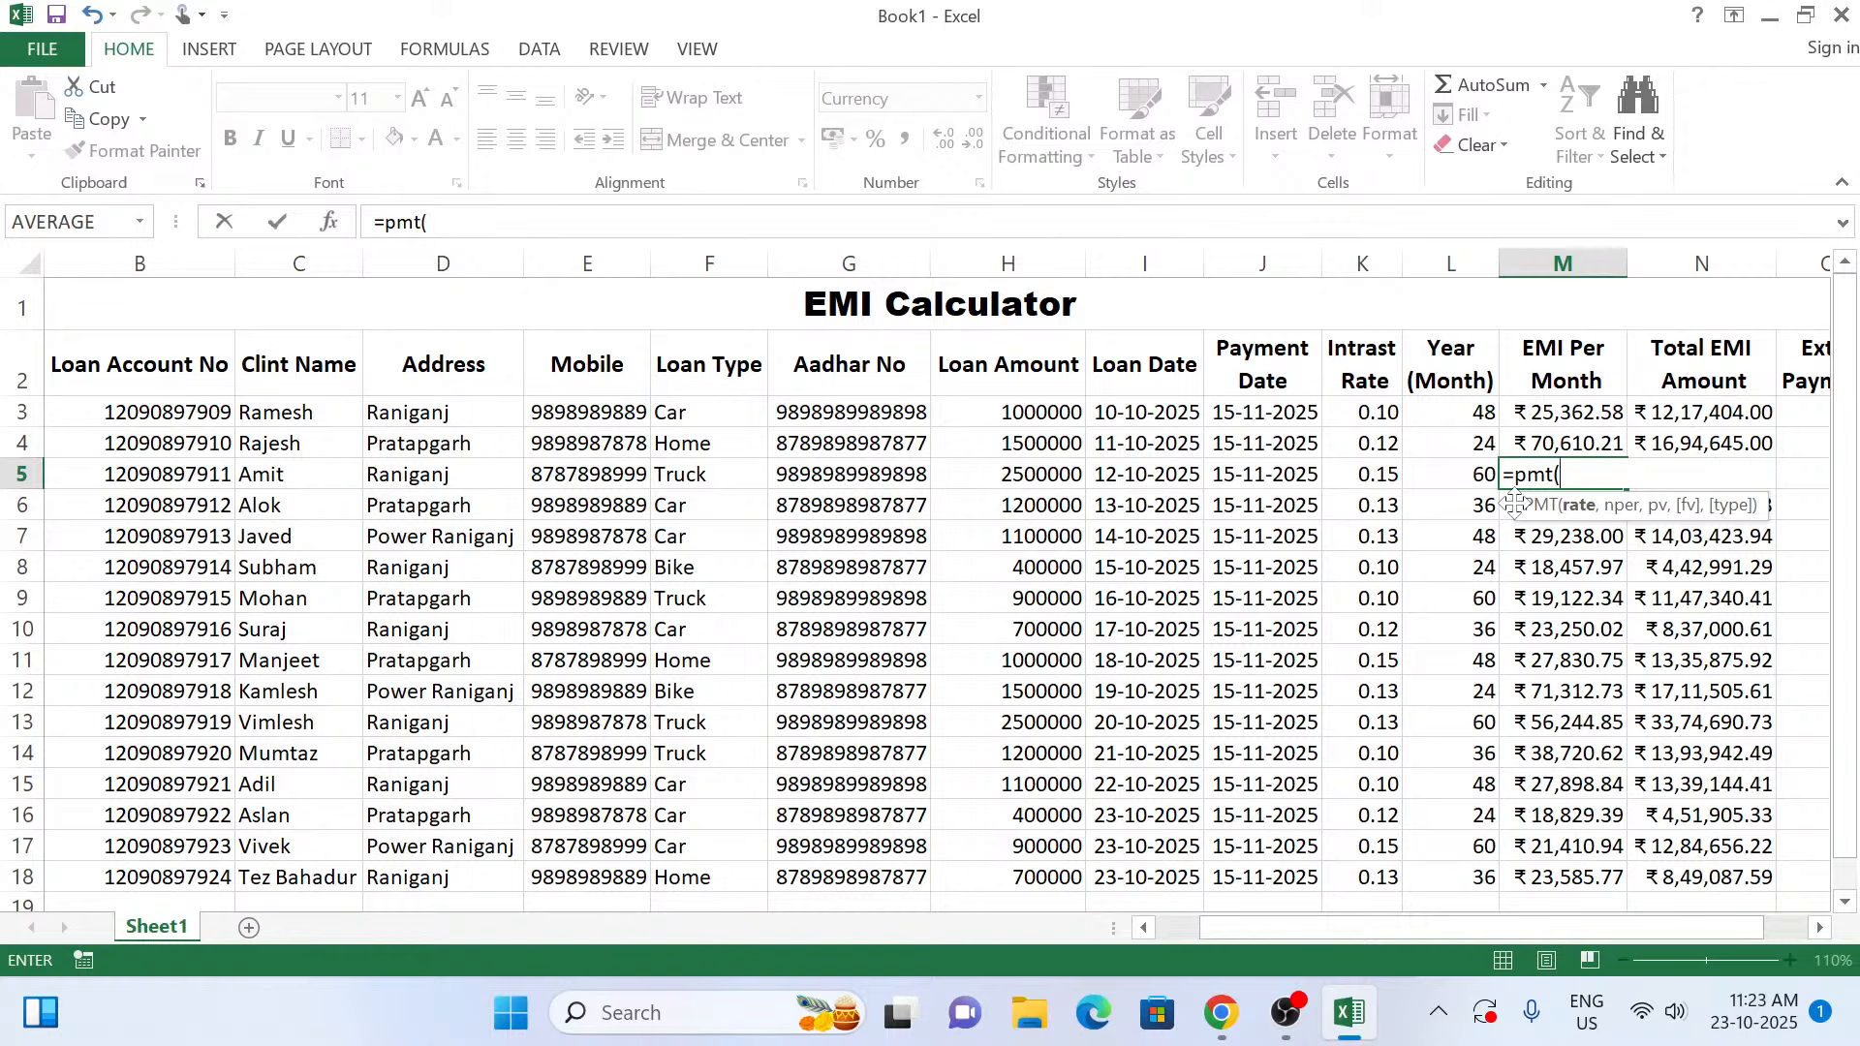
left_click(1375, 471)
type("/")
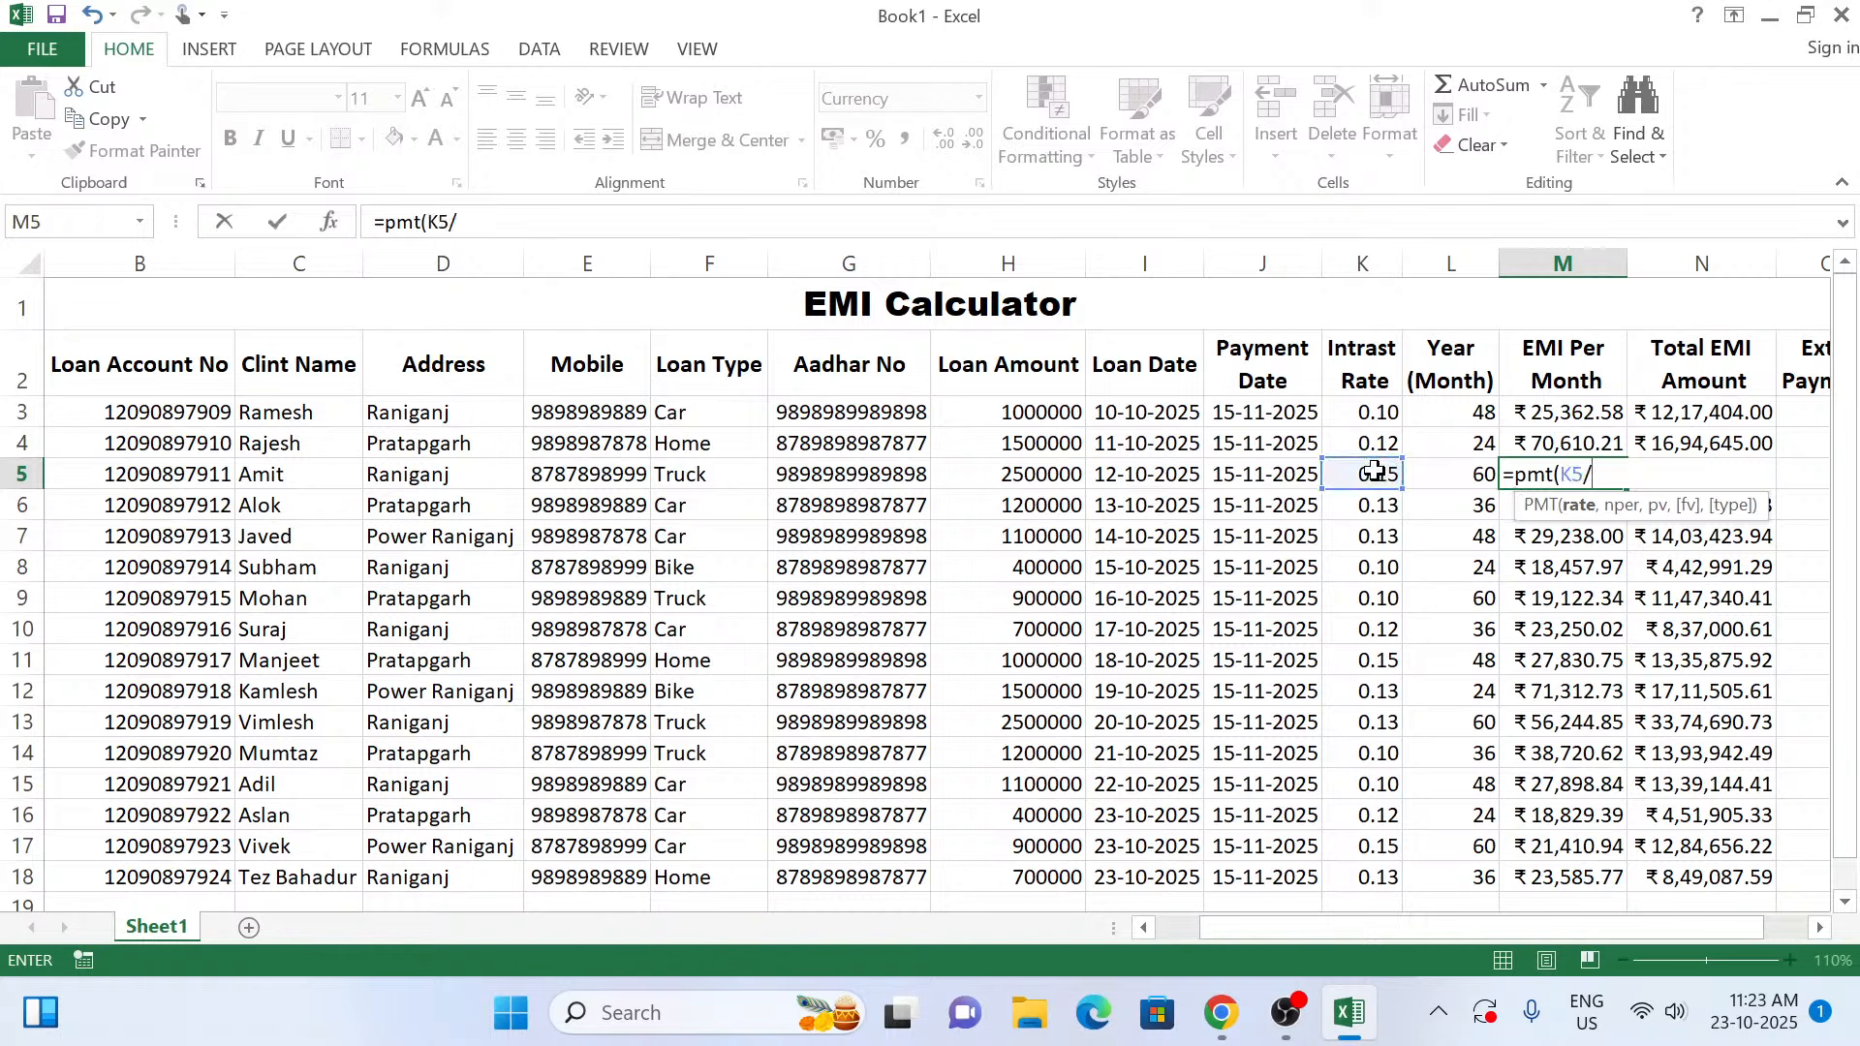
type("12,")
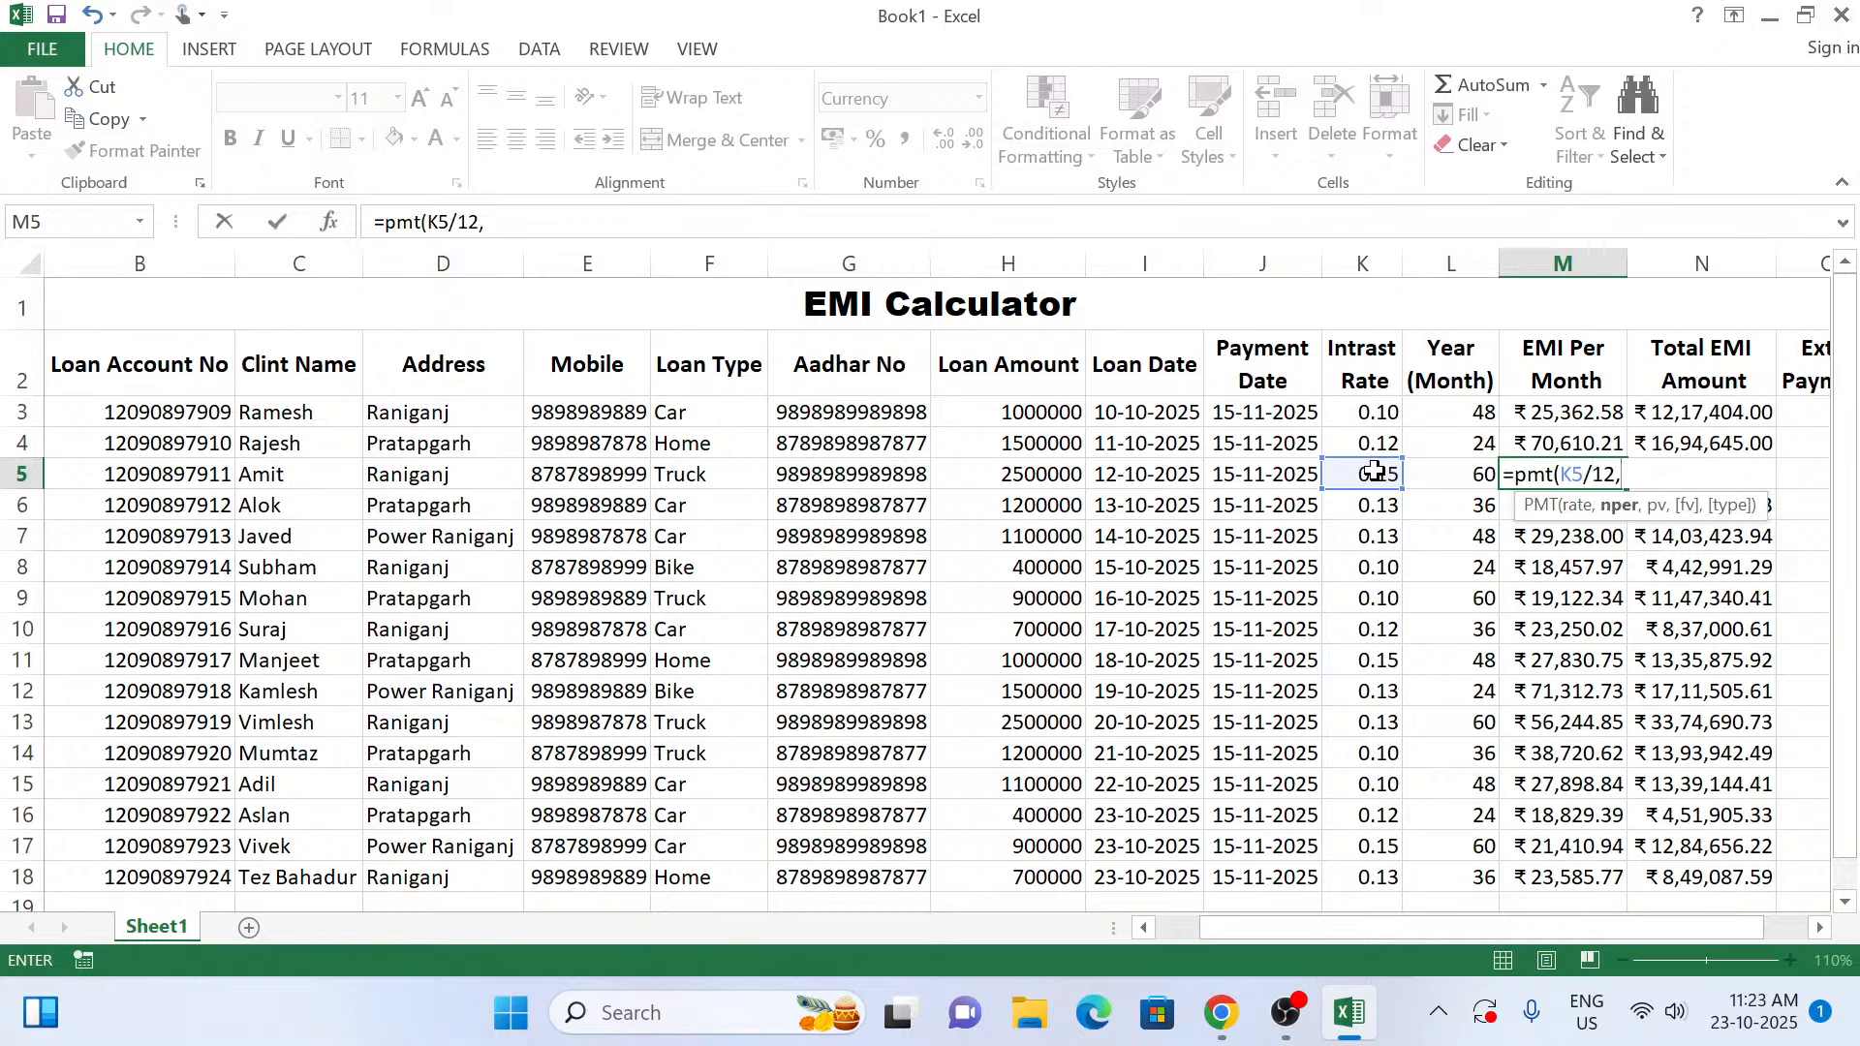
left_click(1443, 471)
type(",")
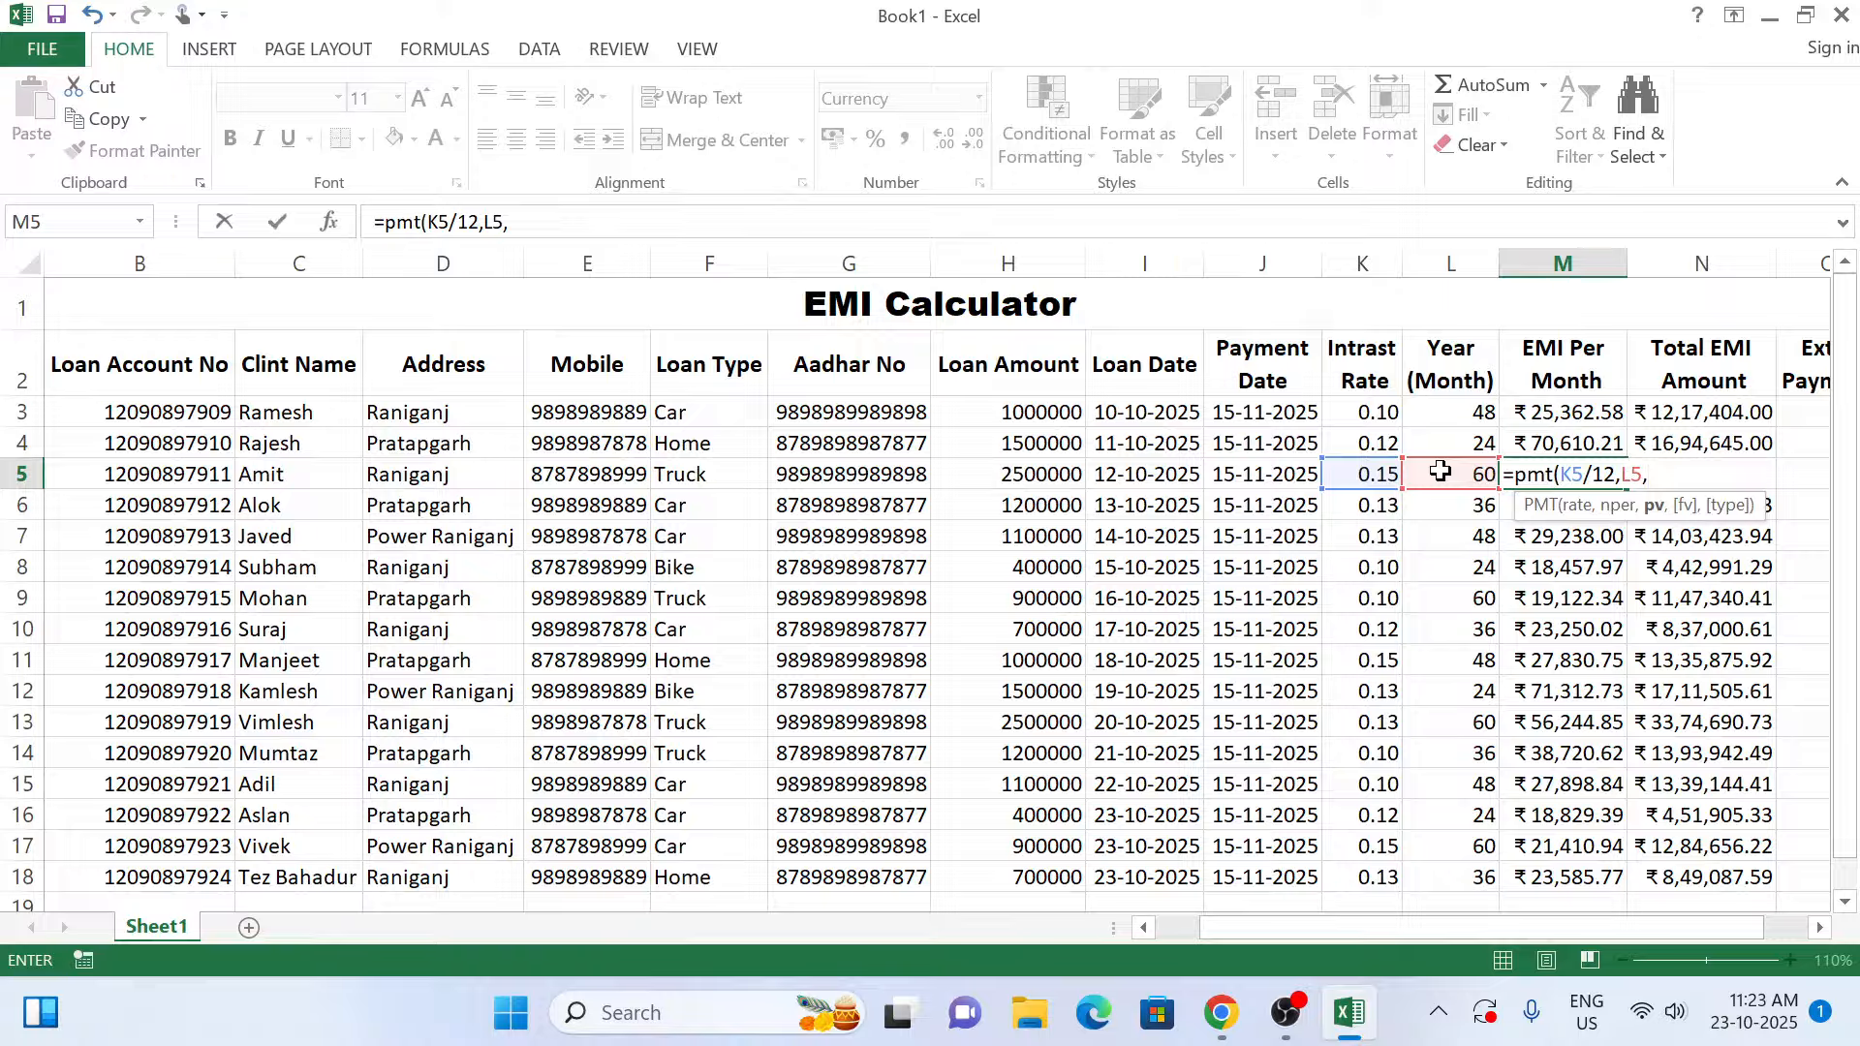
left_click(1009, 476)
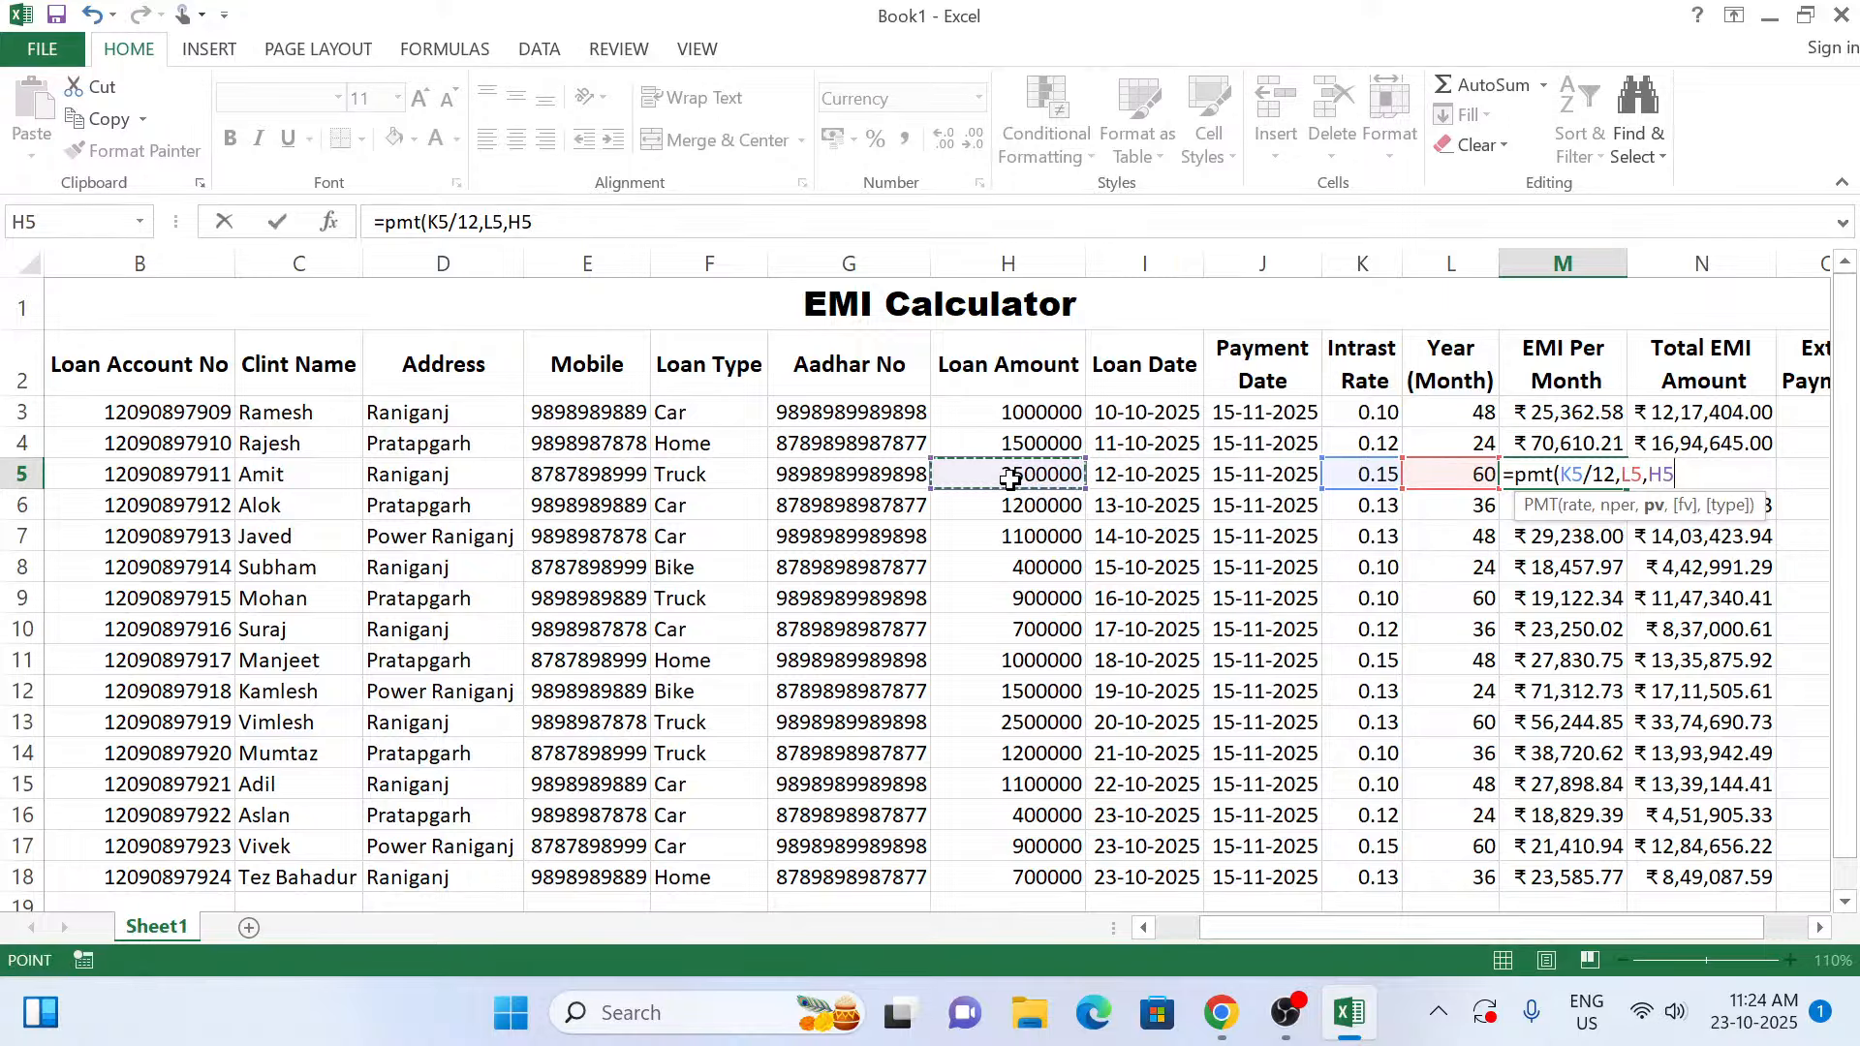
type(")")
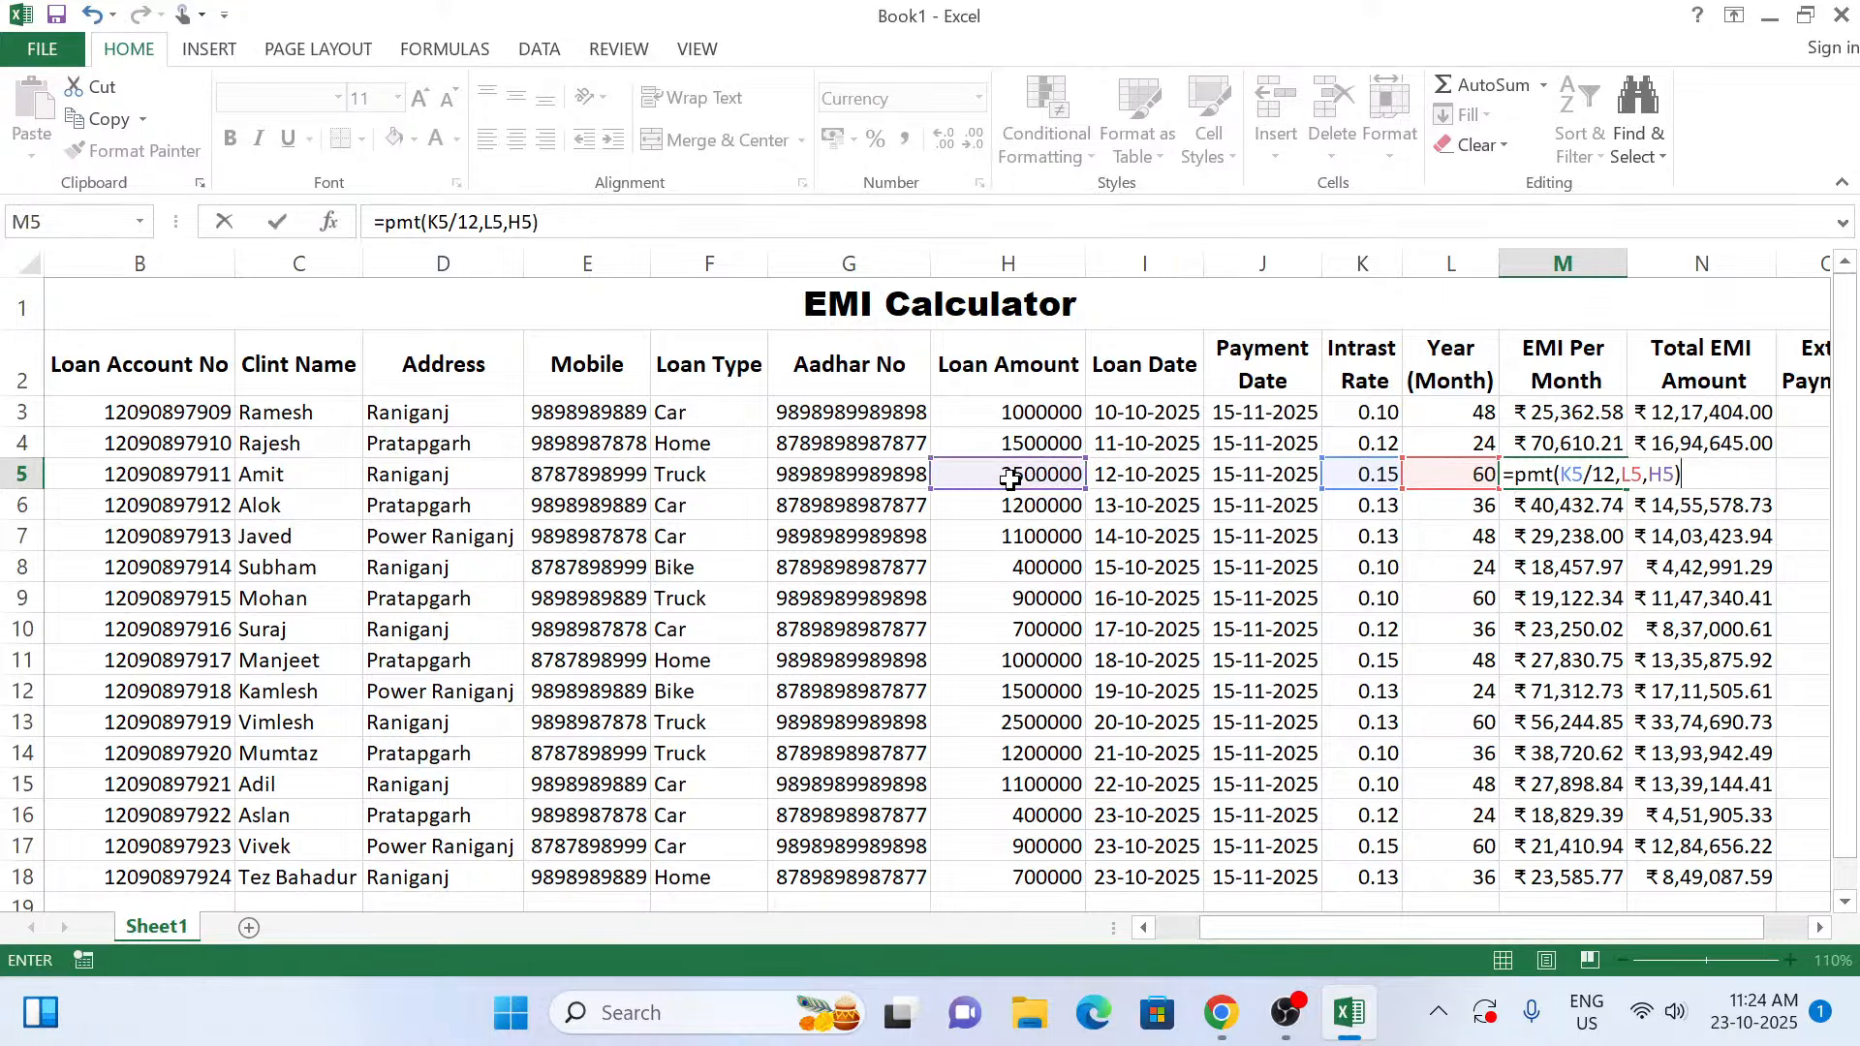
key("Return")
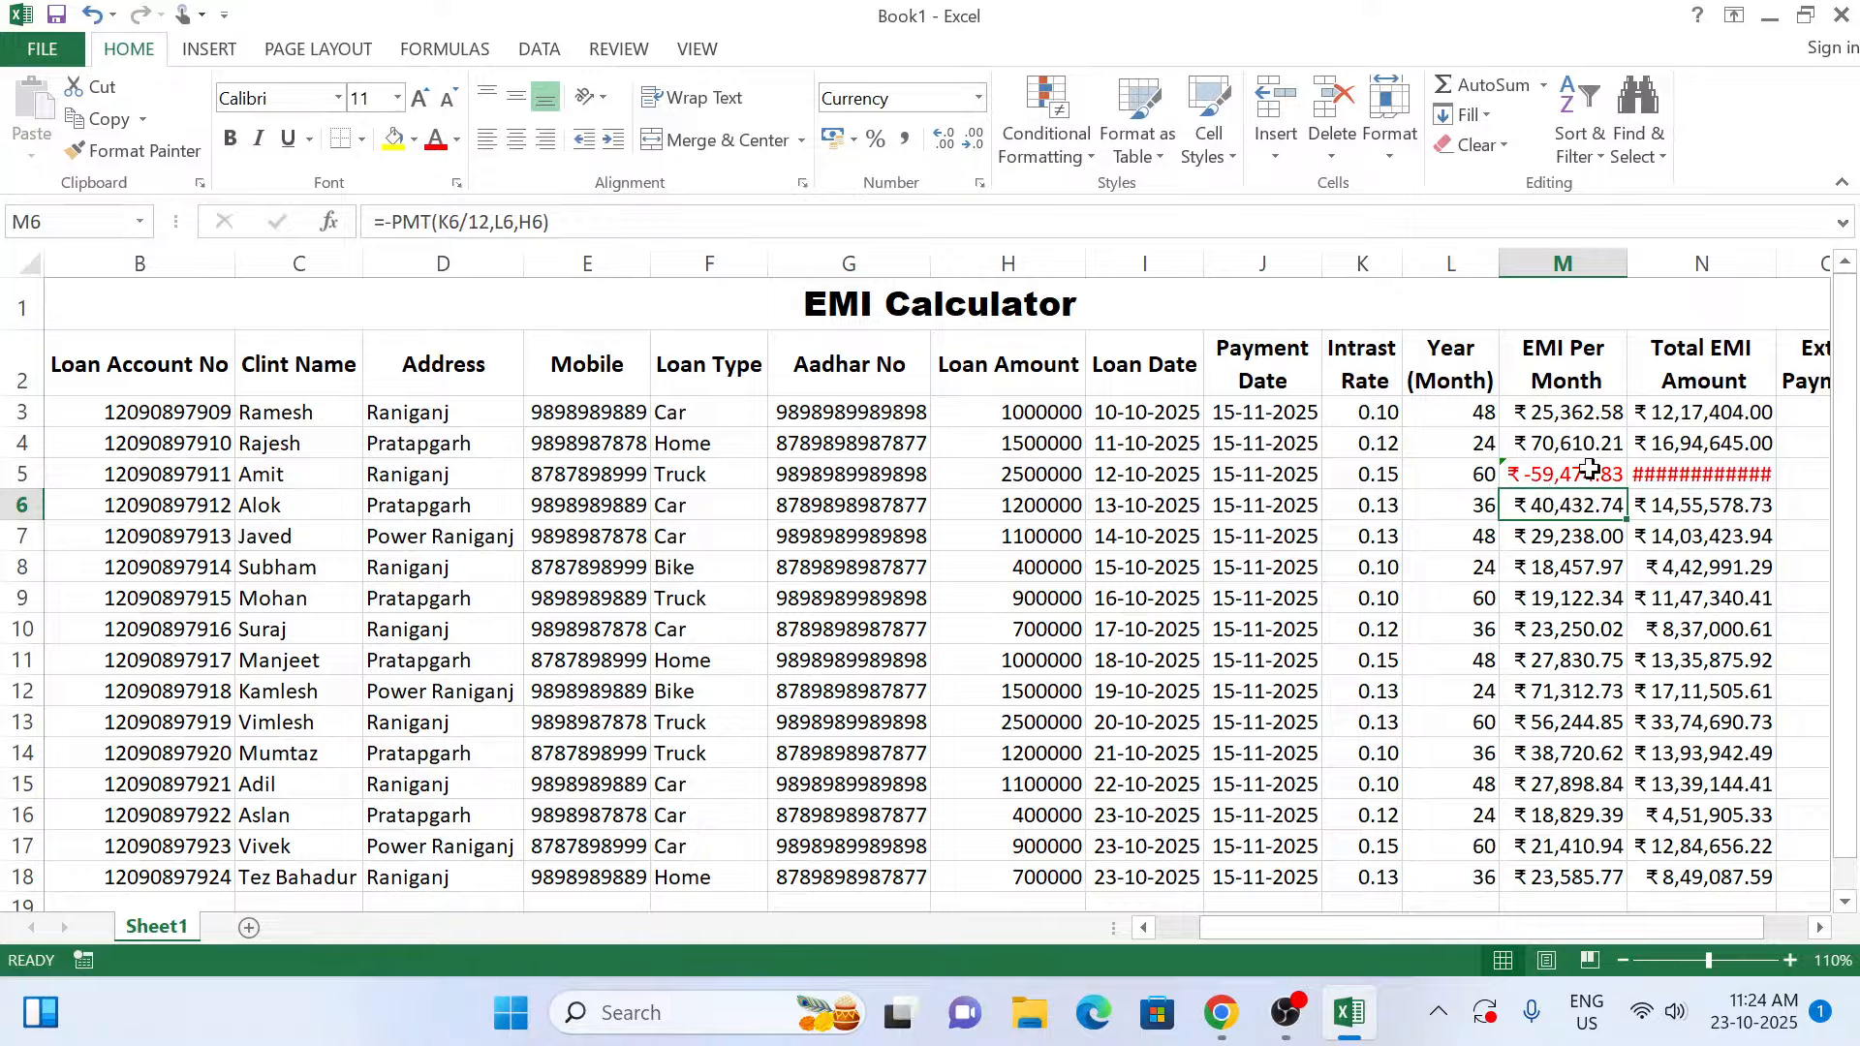
key("ctrl+z")
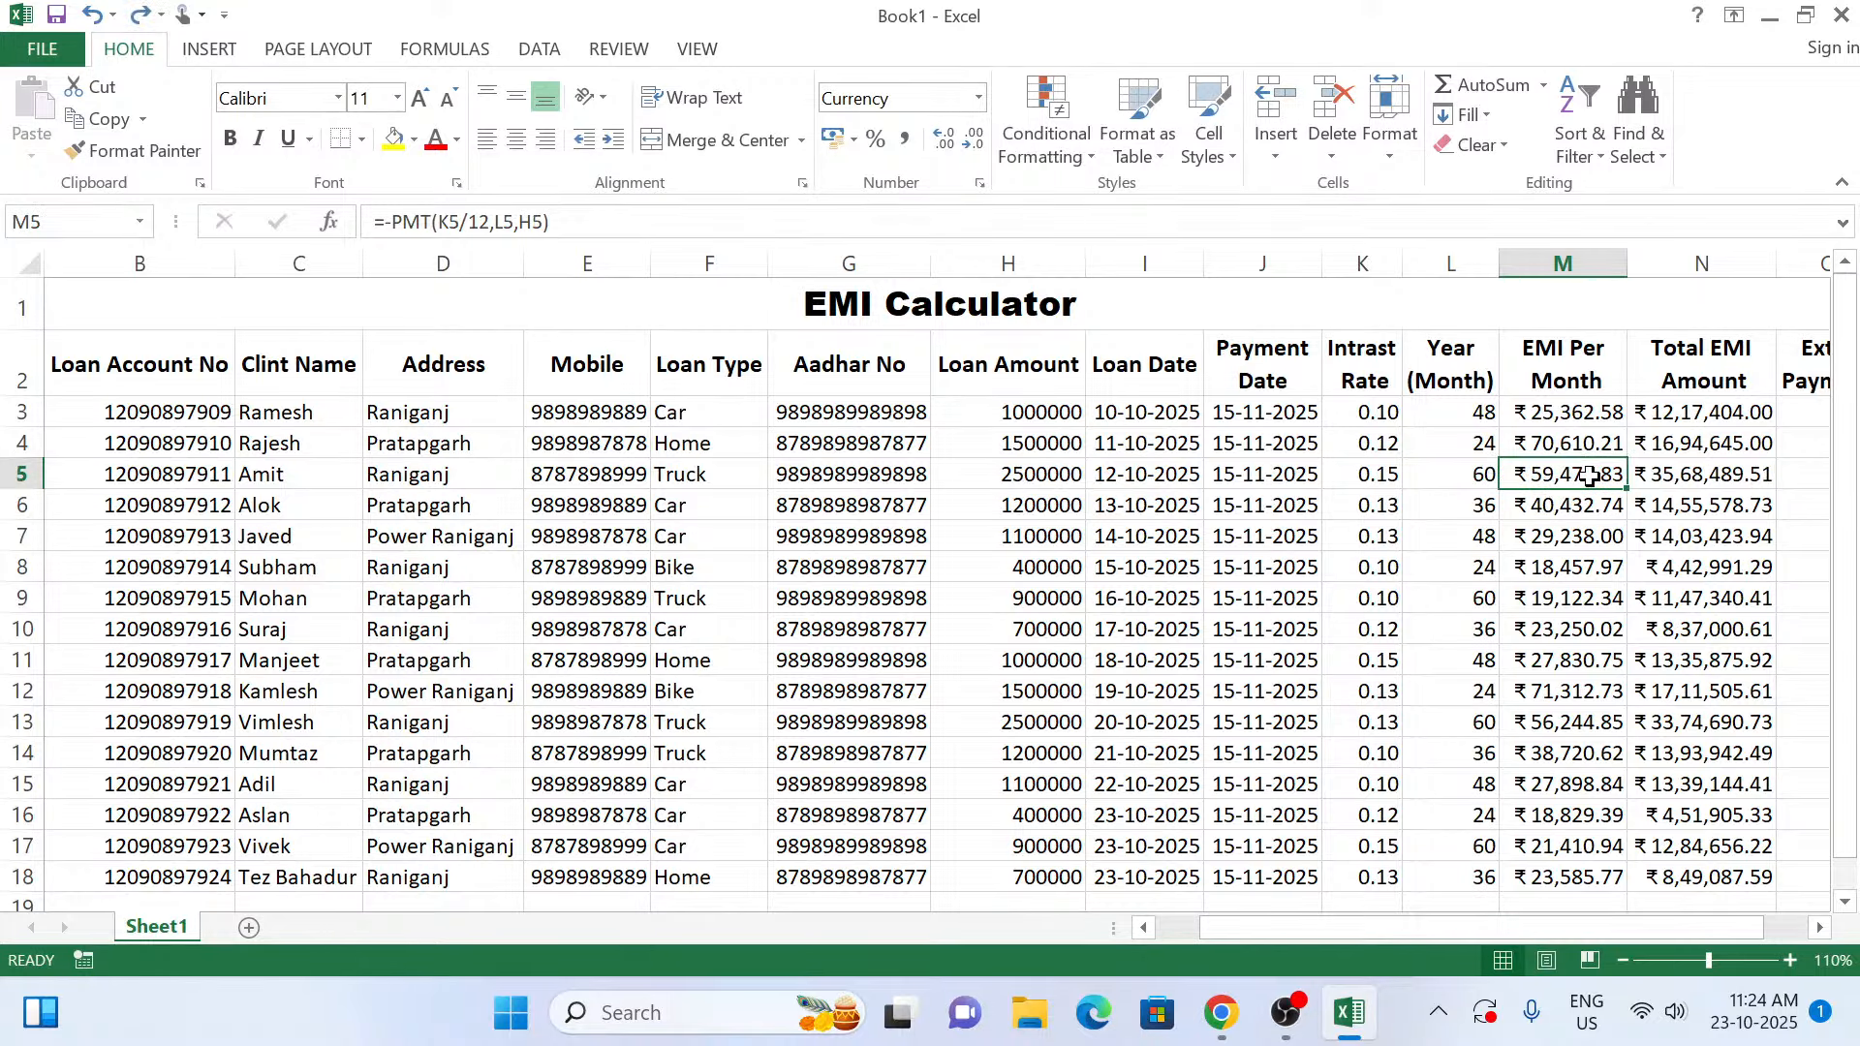
Check the total EMI amount formulas in cells N5 and N18.
left_click(1731, 481)
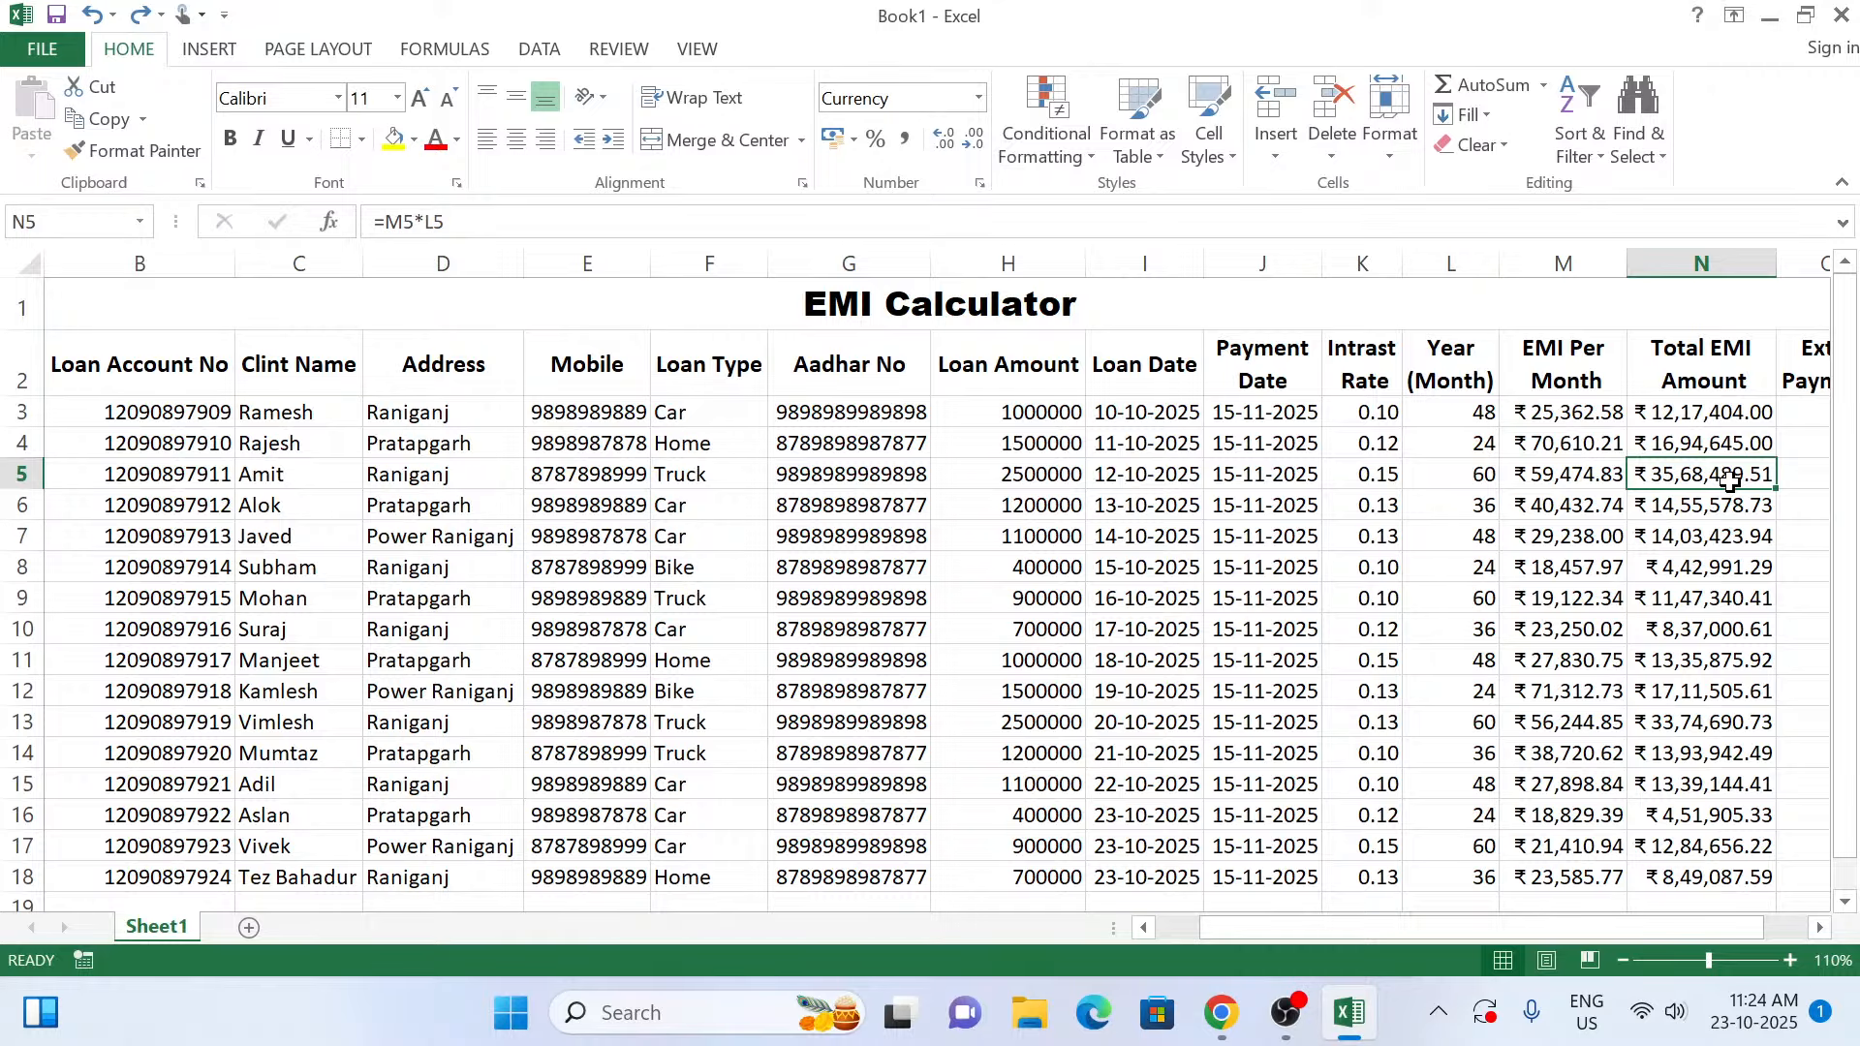
left_click(1755, 886)
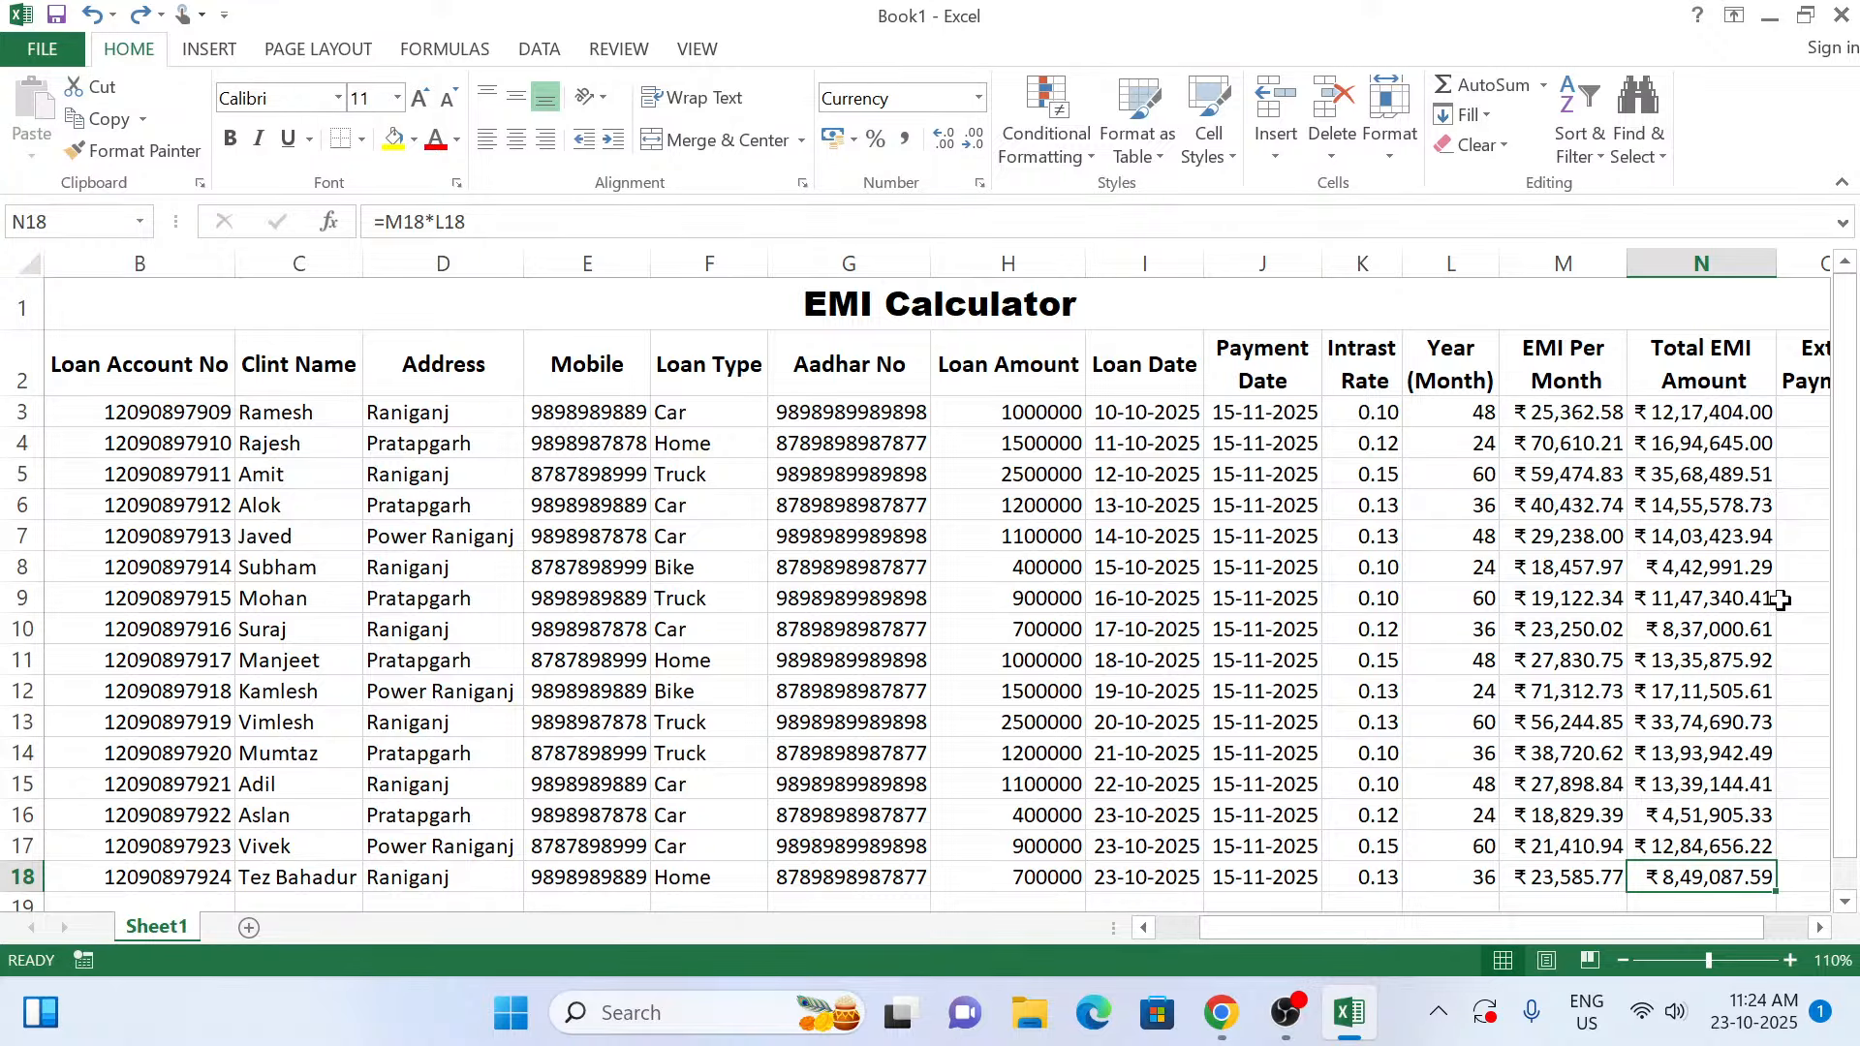
Enter the extra payment formula =N3-H3 in cell O3, subtracting the loan amount from the total EMI amount.
left_click(1807, 422)
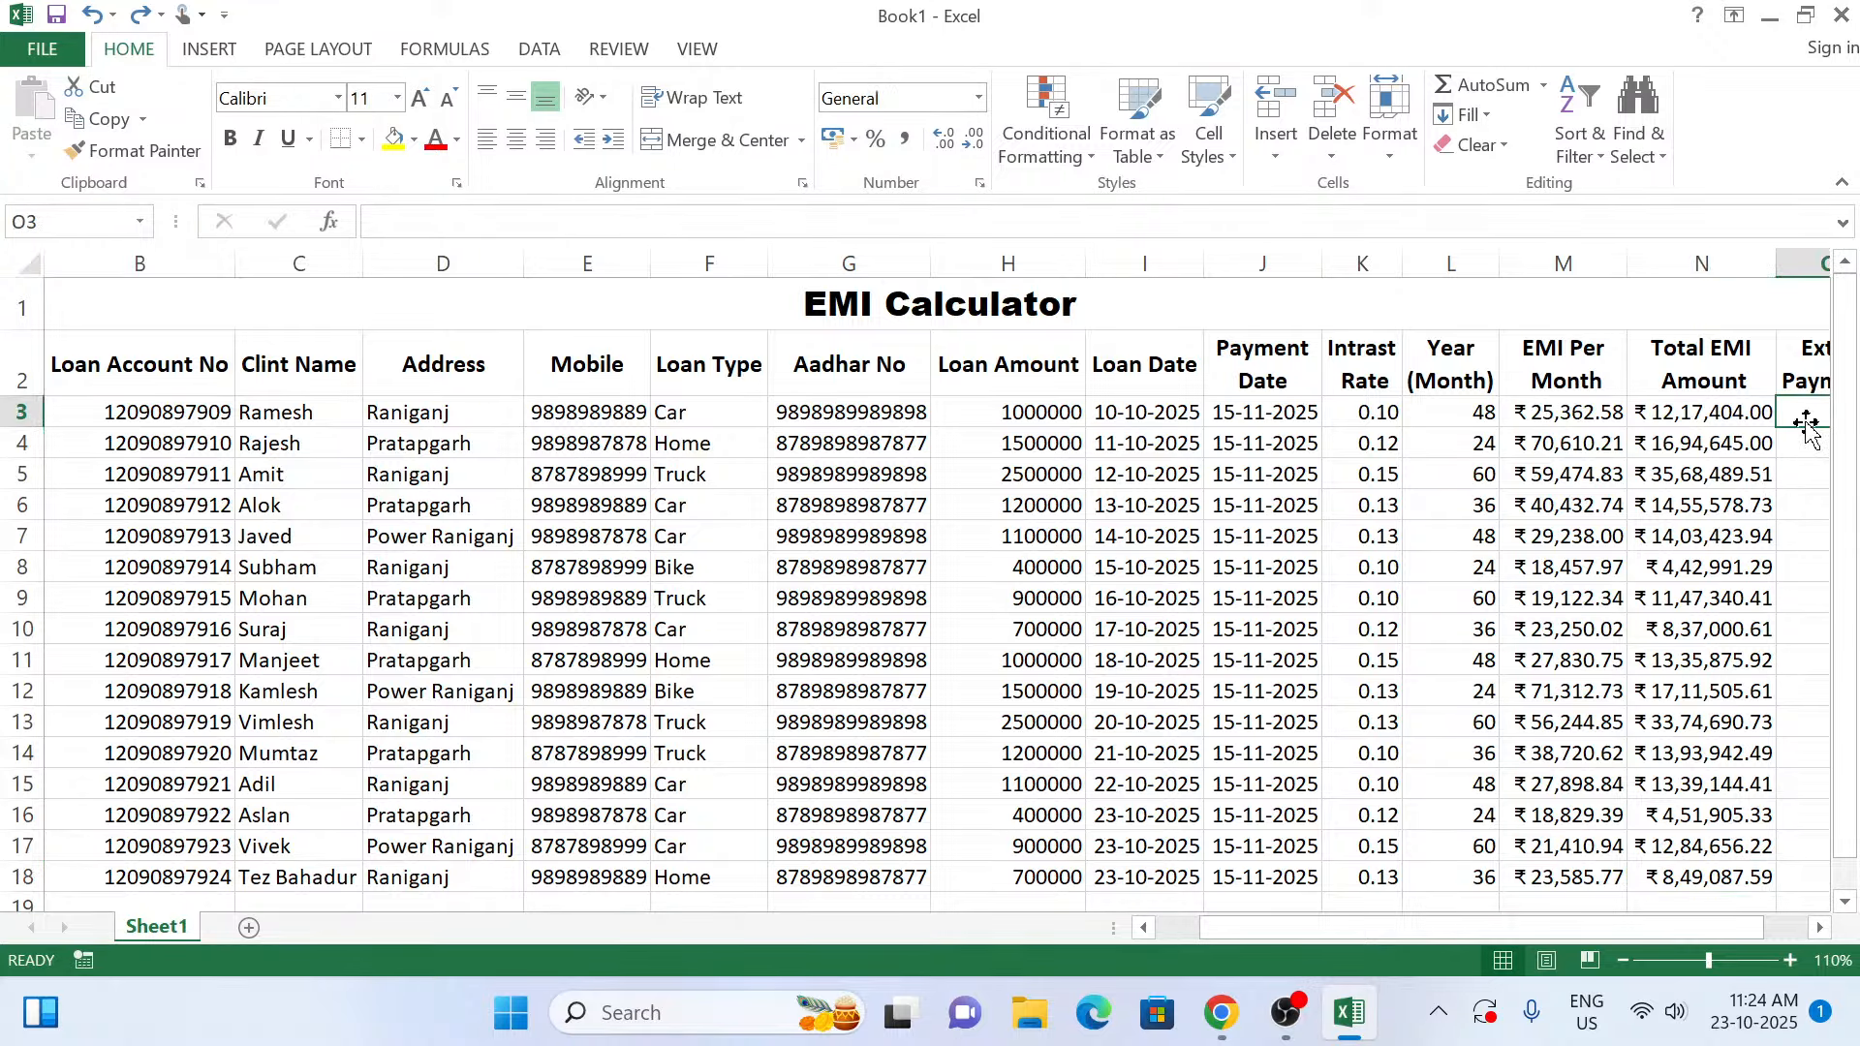
left_click(1818, 928)
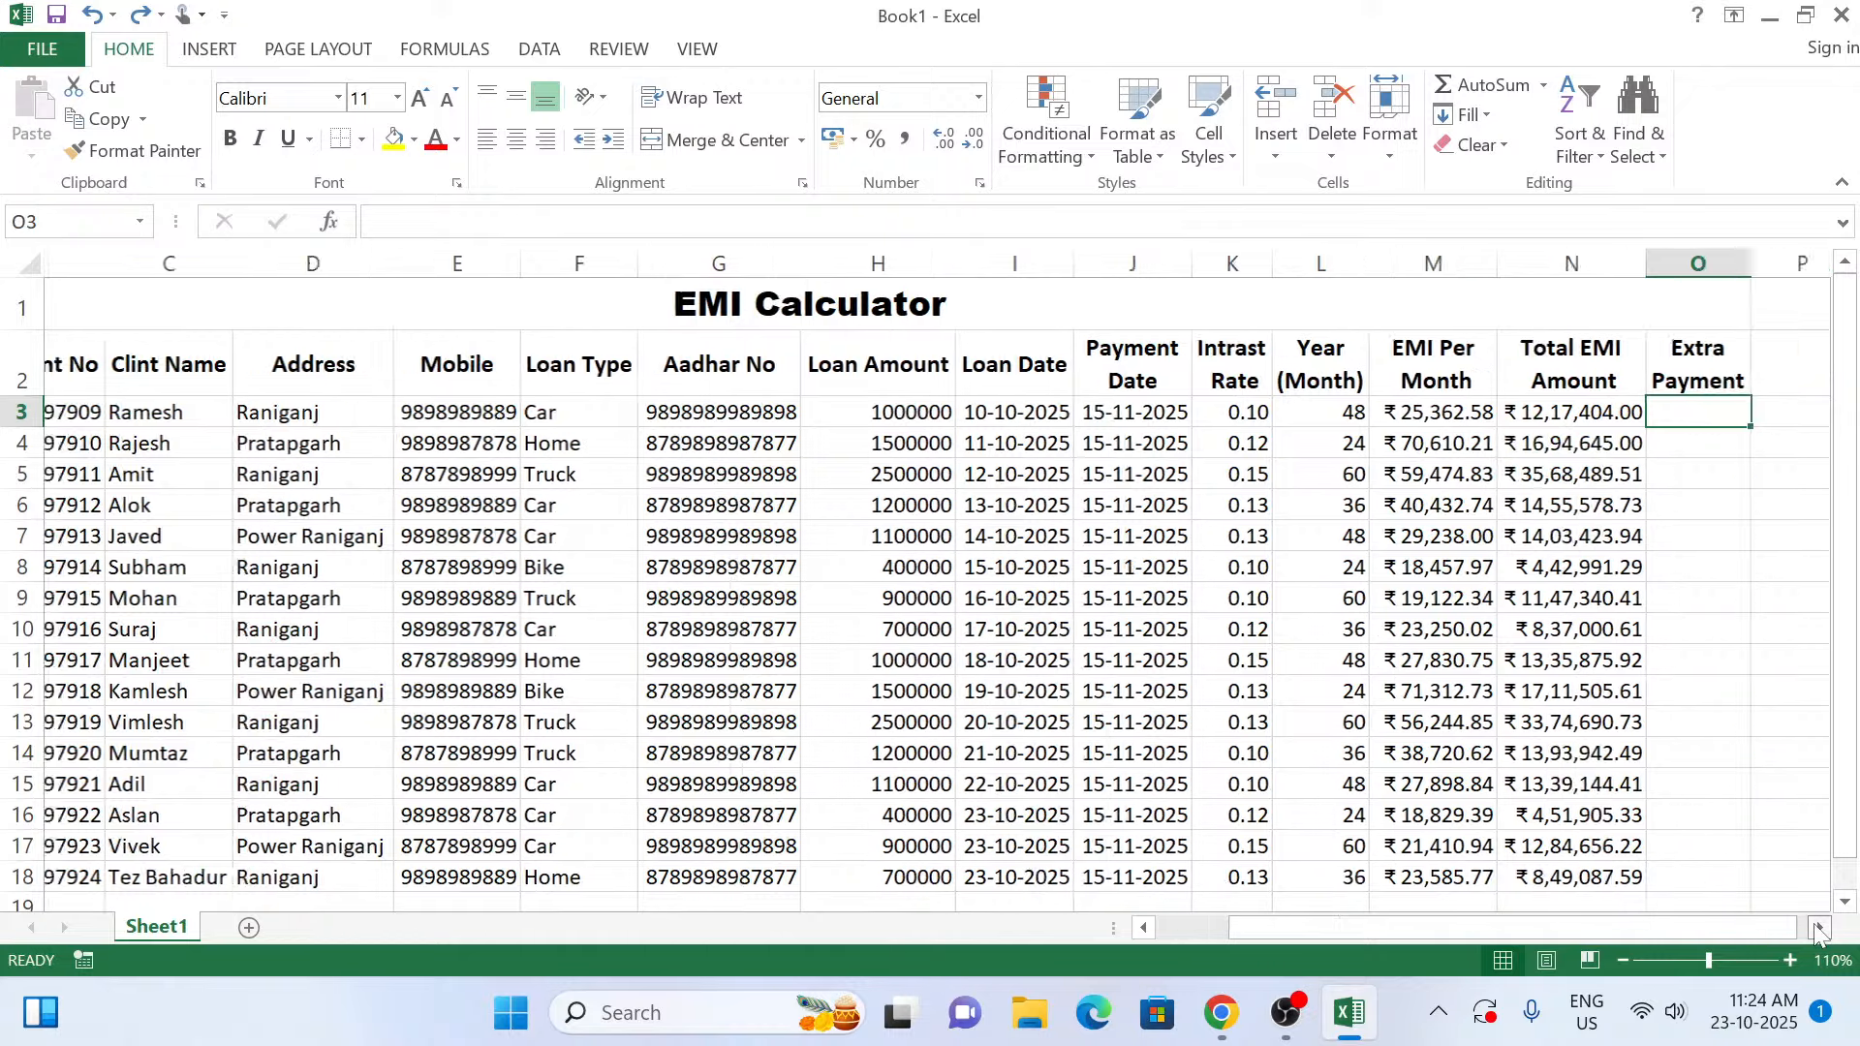
left_click(1818, 928)
left_click(1819, 928)
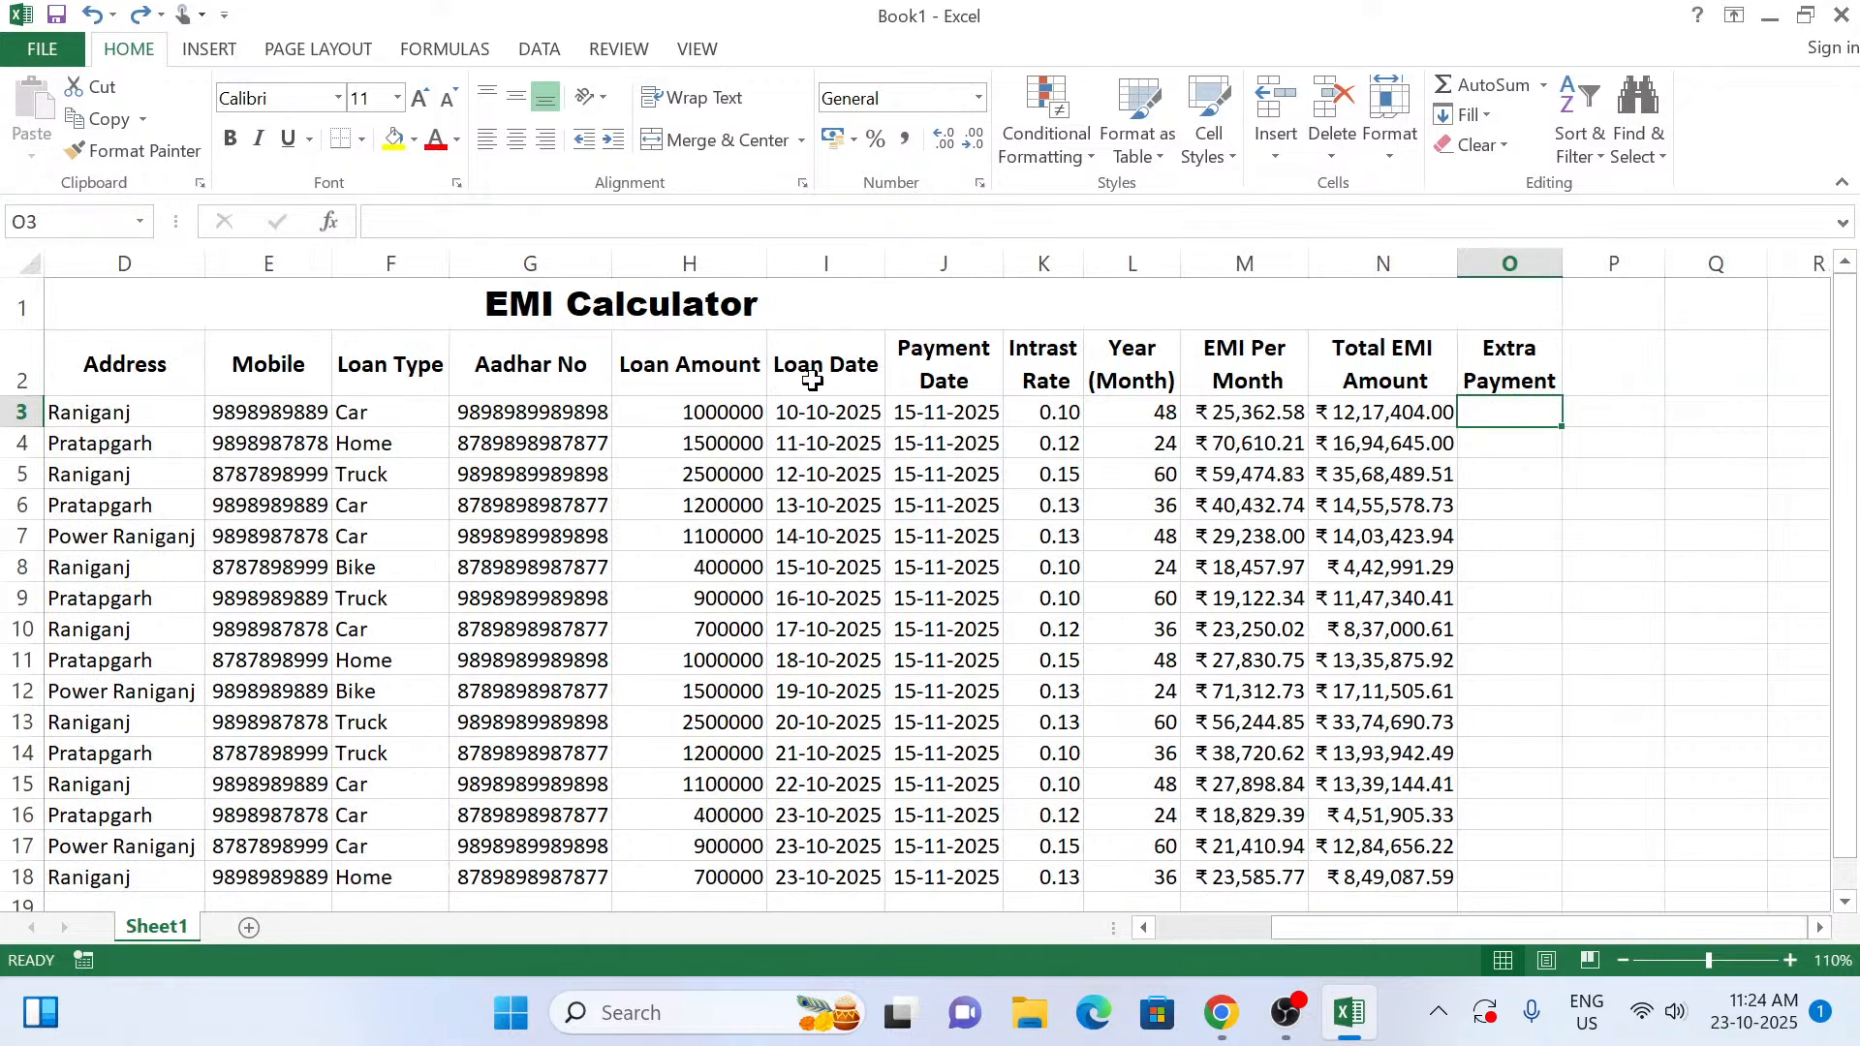
left_click(743, 419)
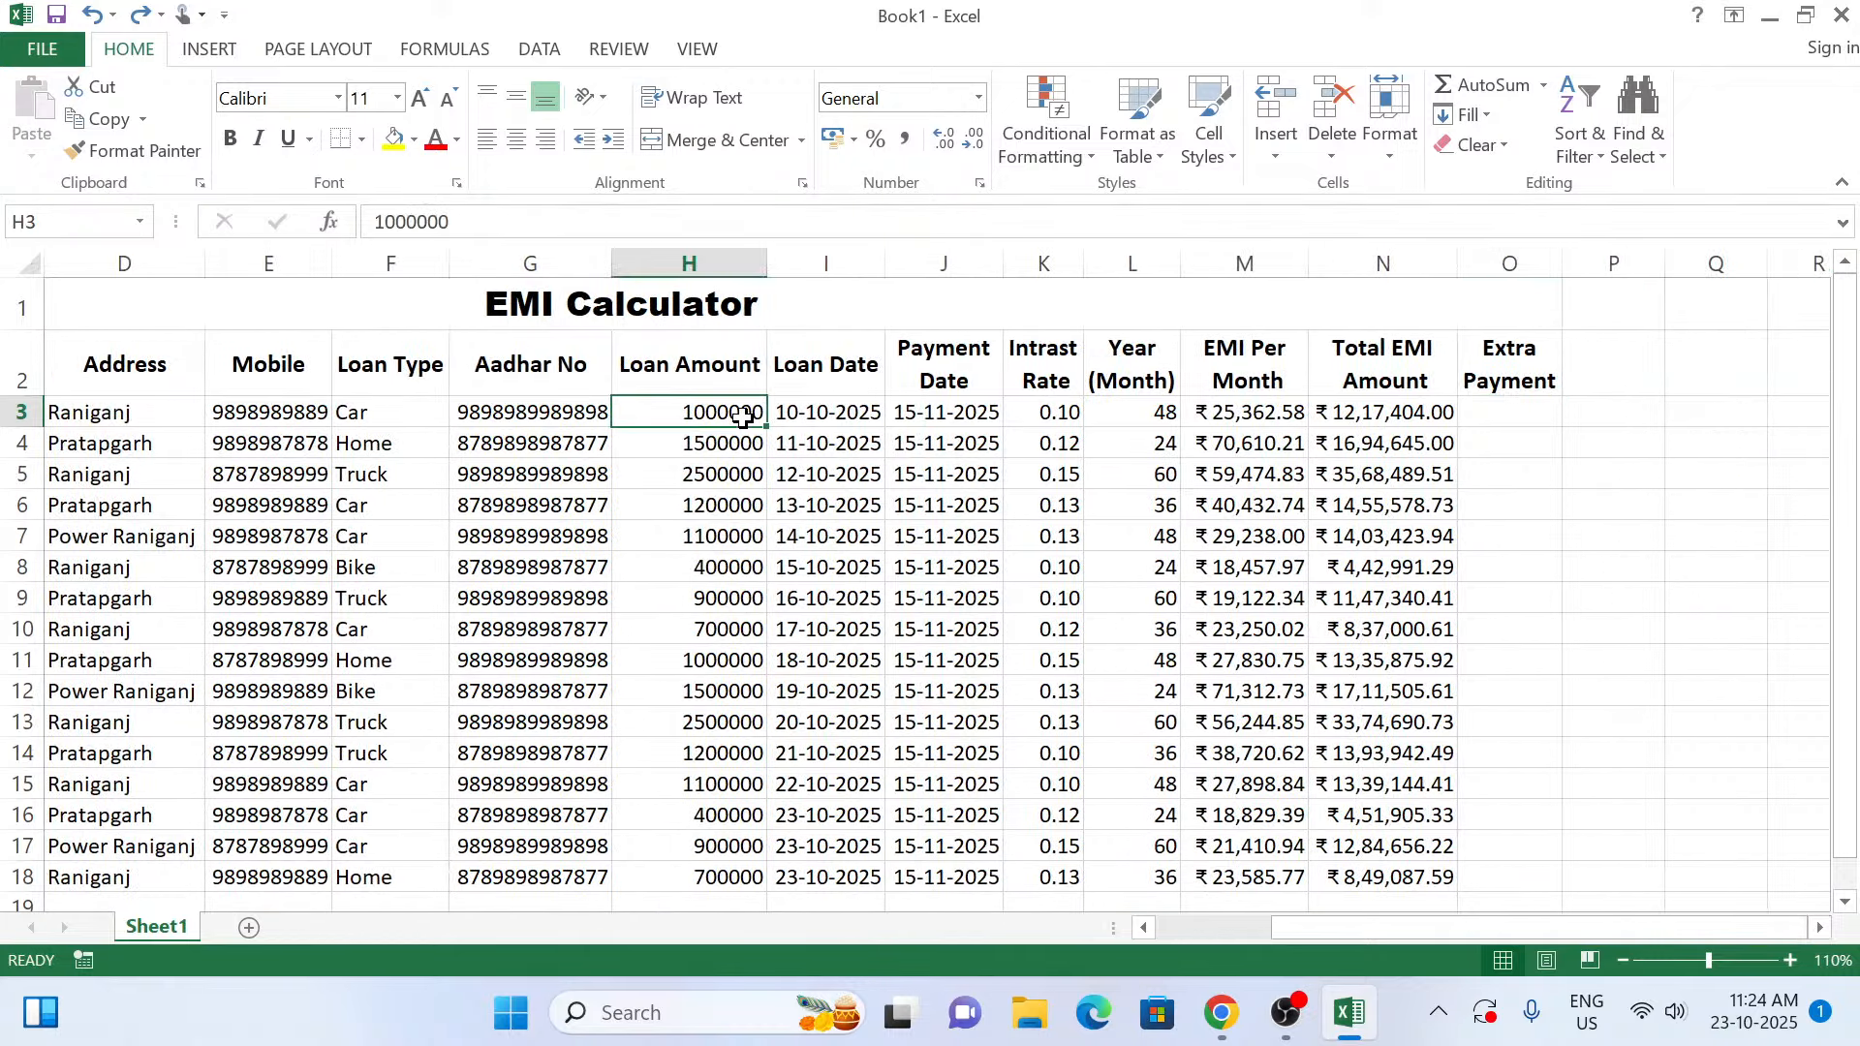
left_click(1401, 419)
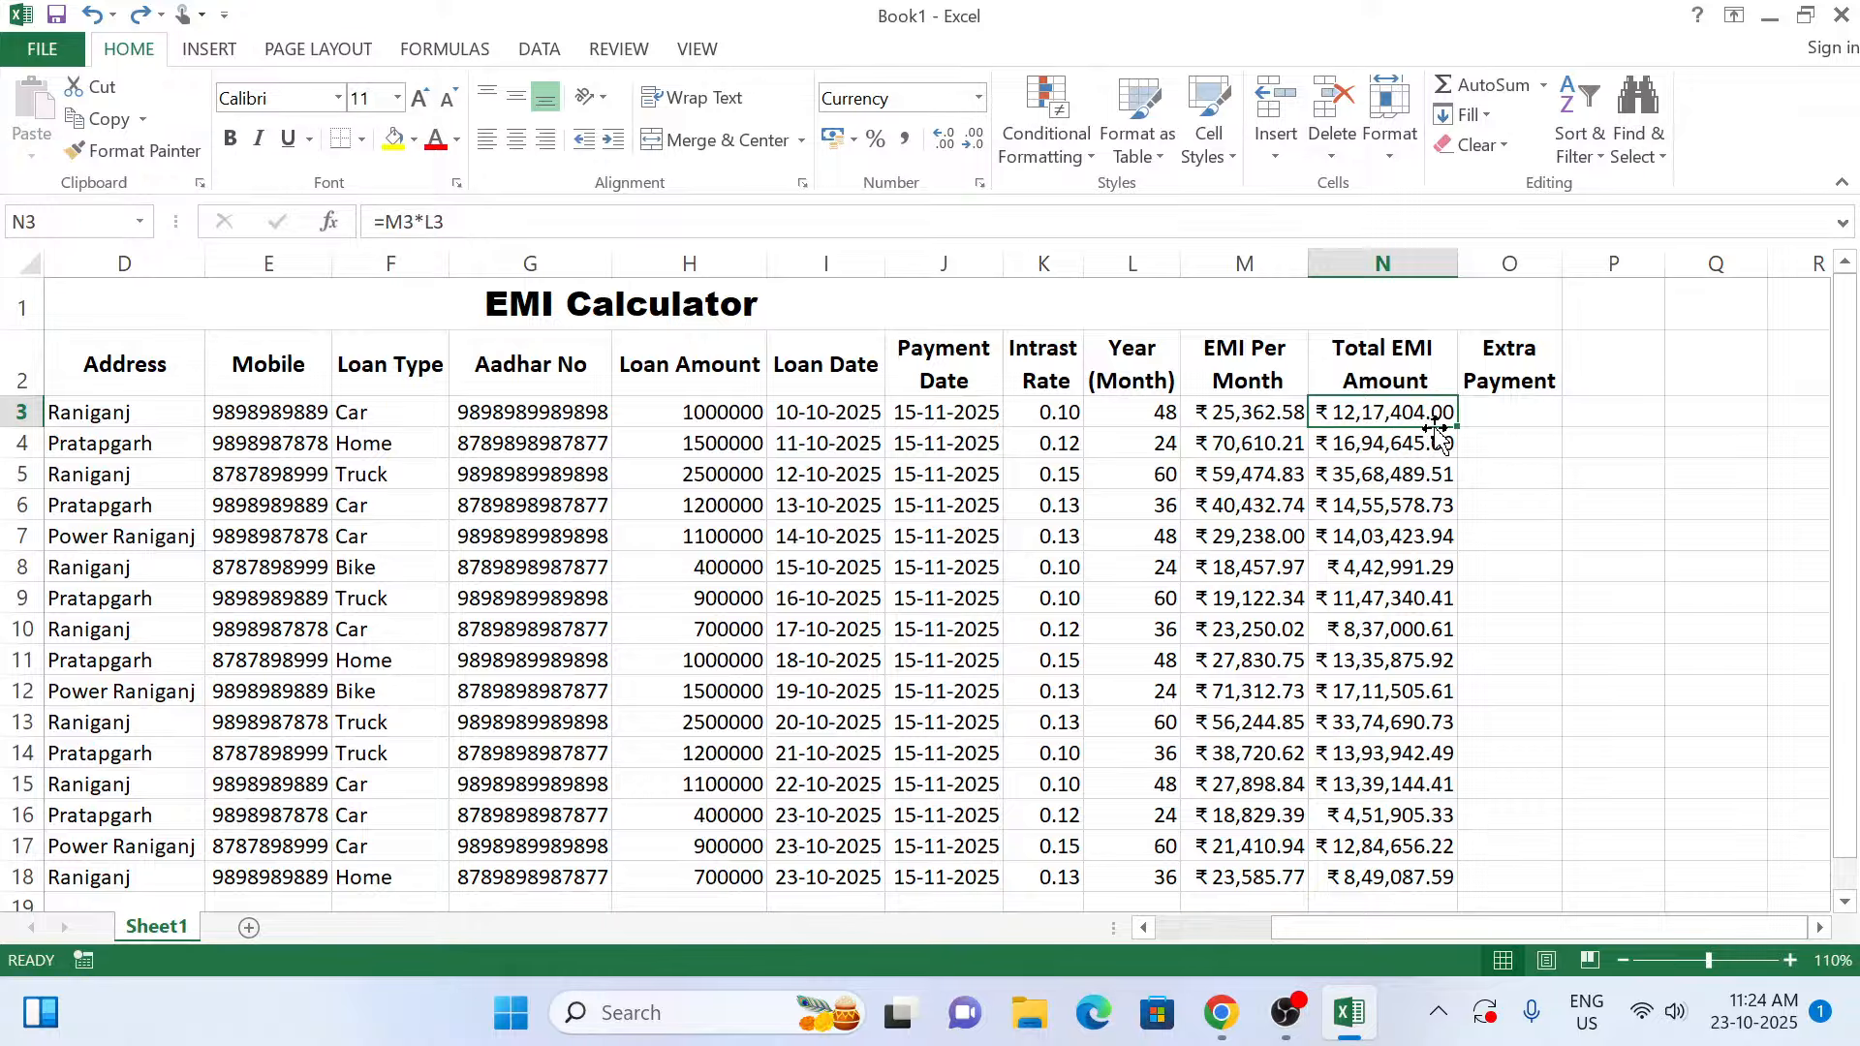
left_click(1500, 415)
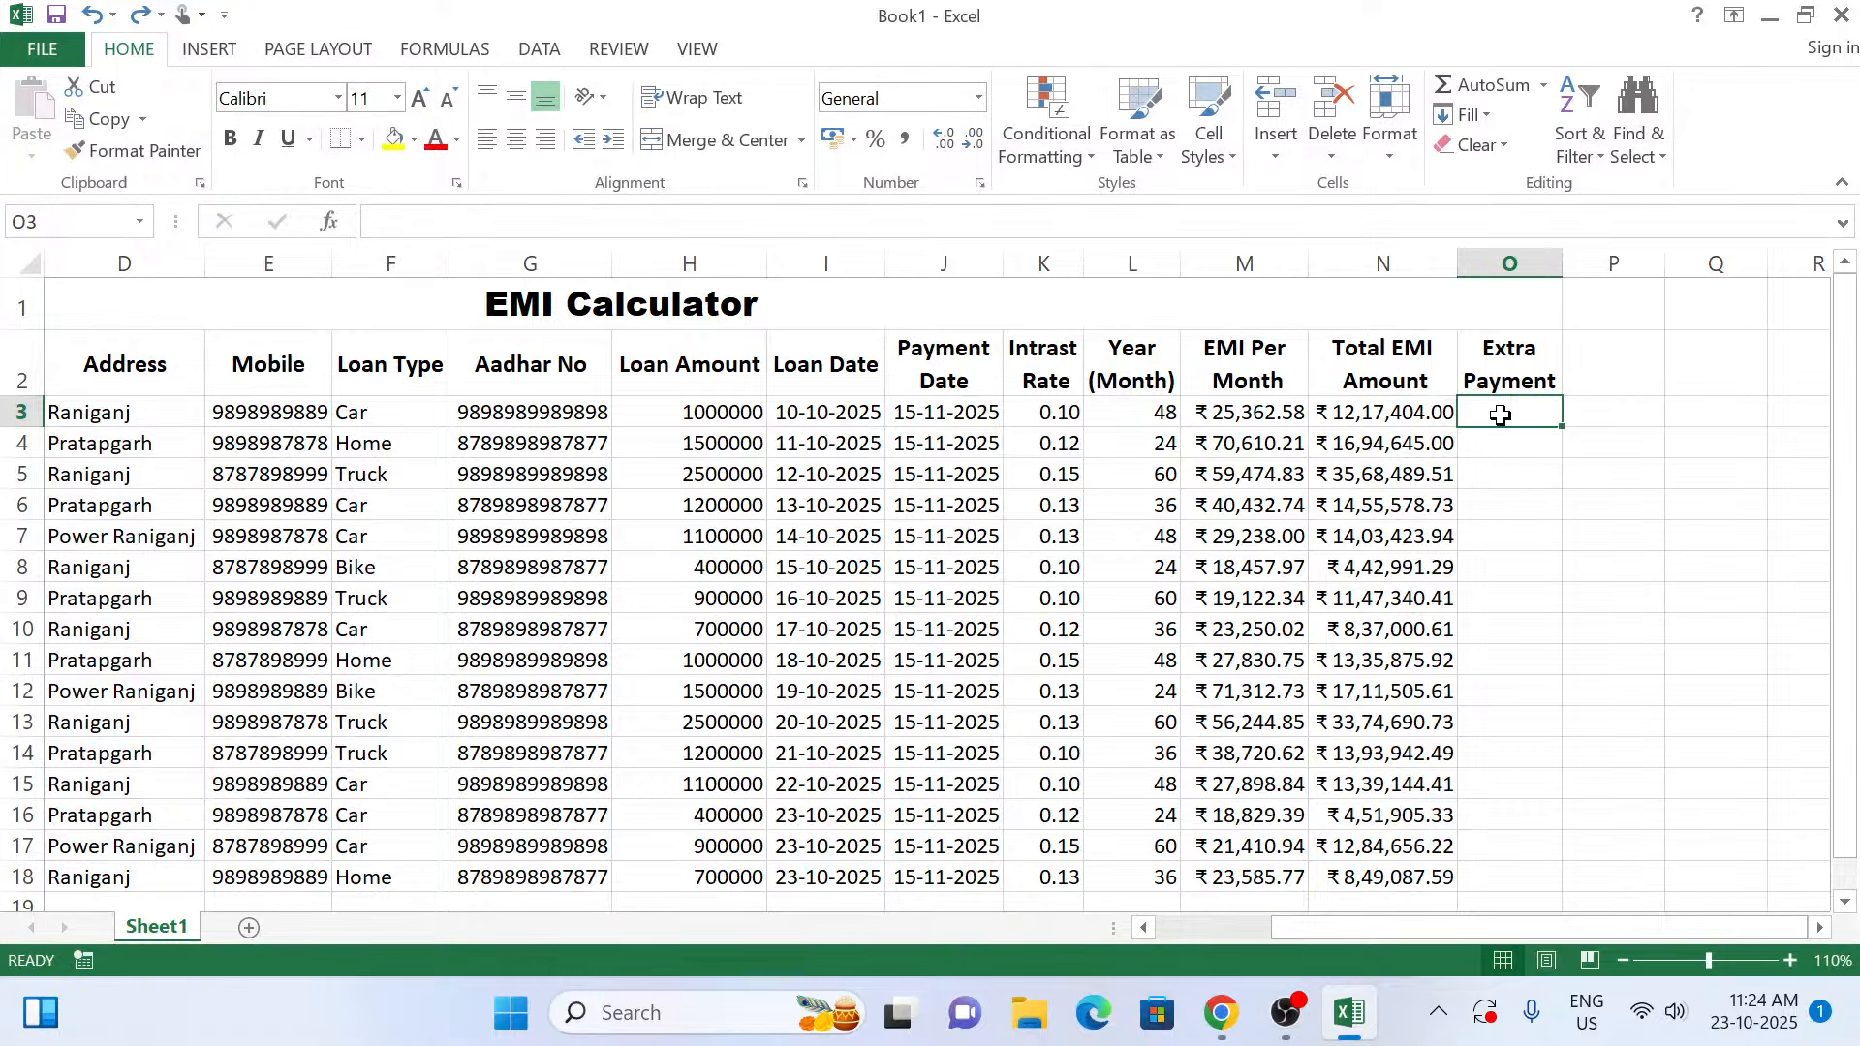
type("=")
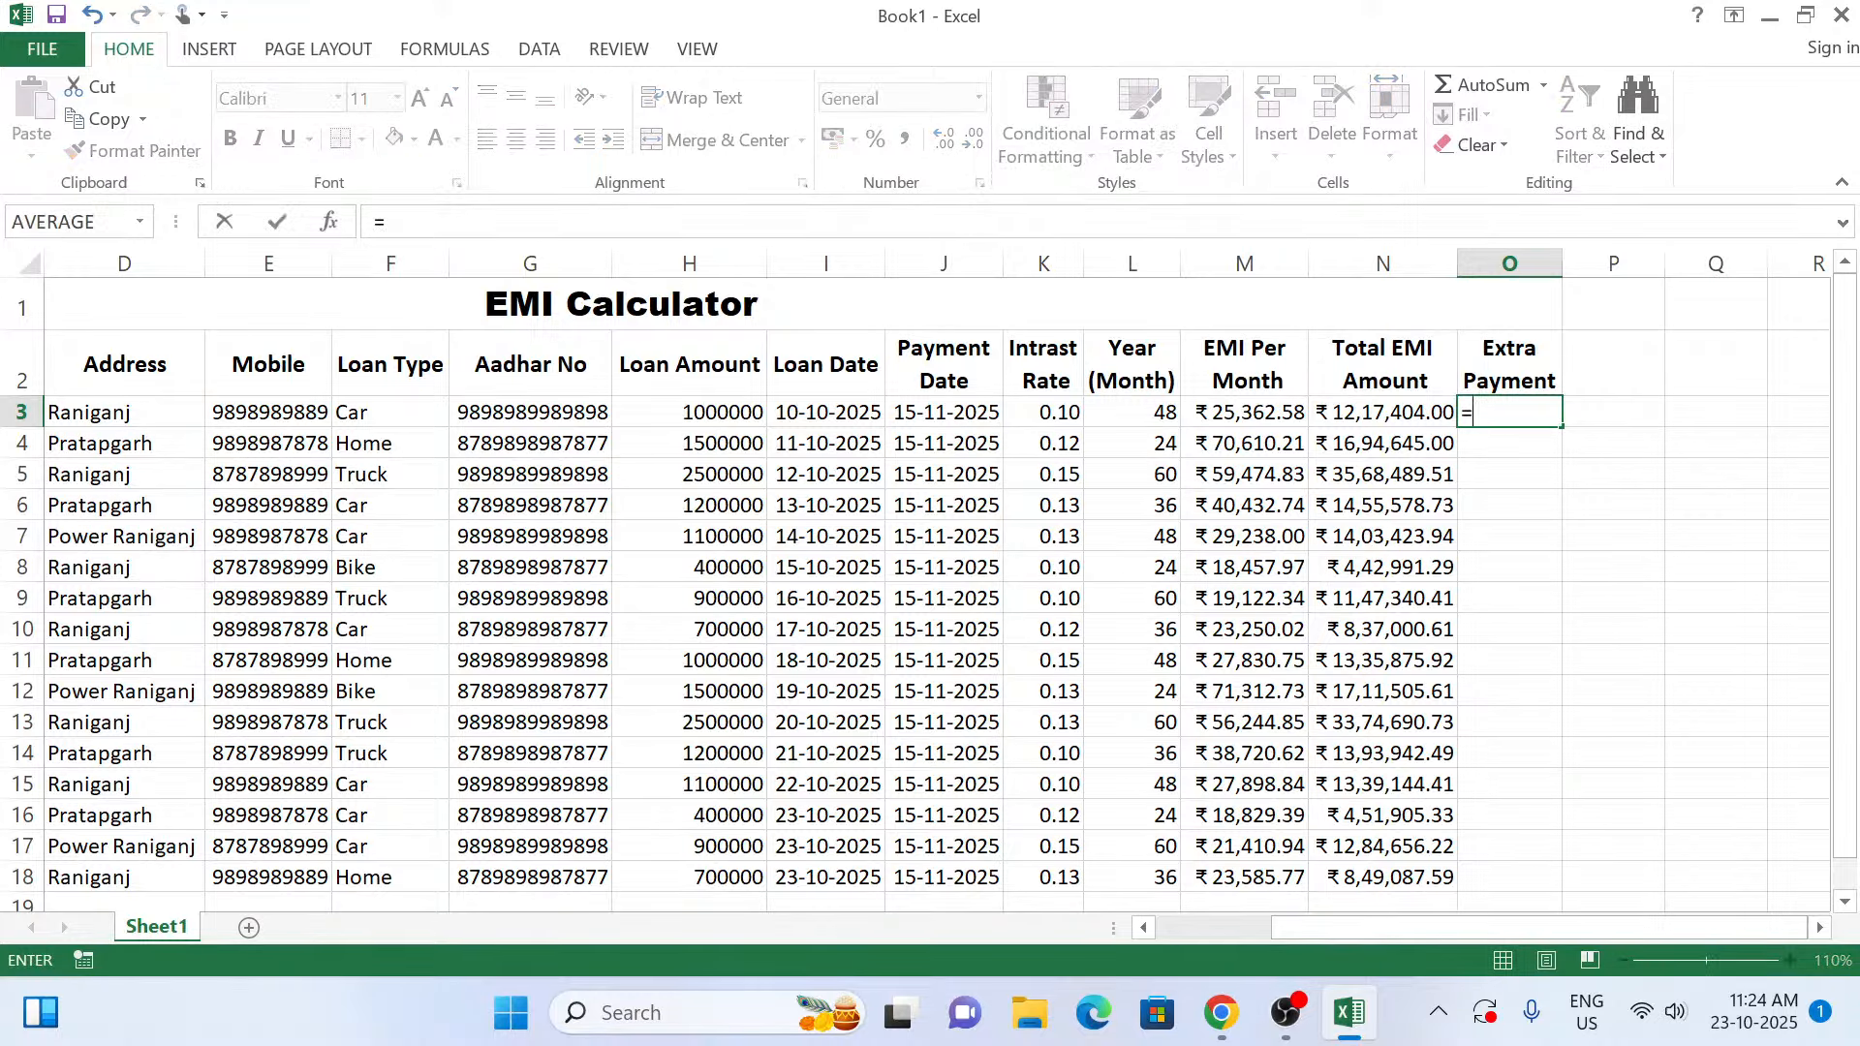
left_click(1384, 415)
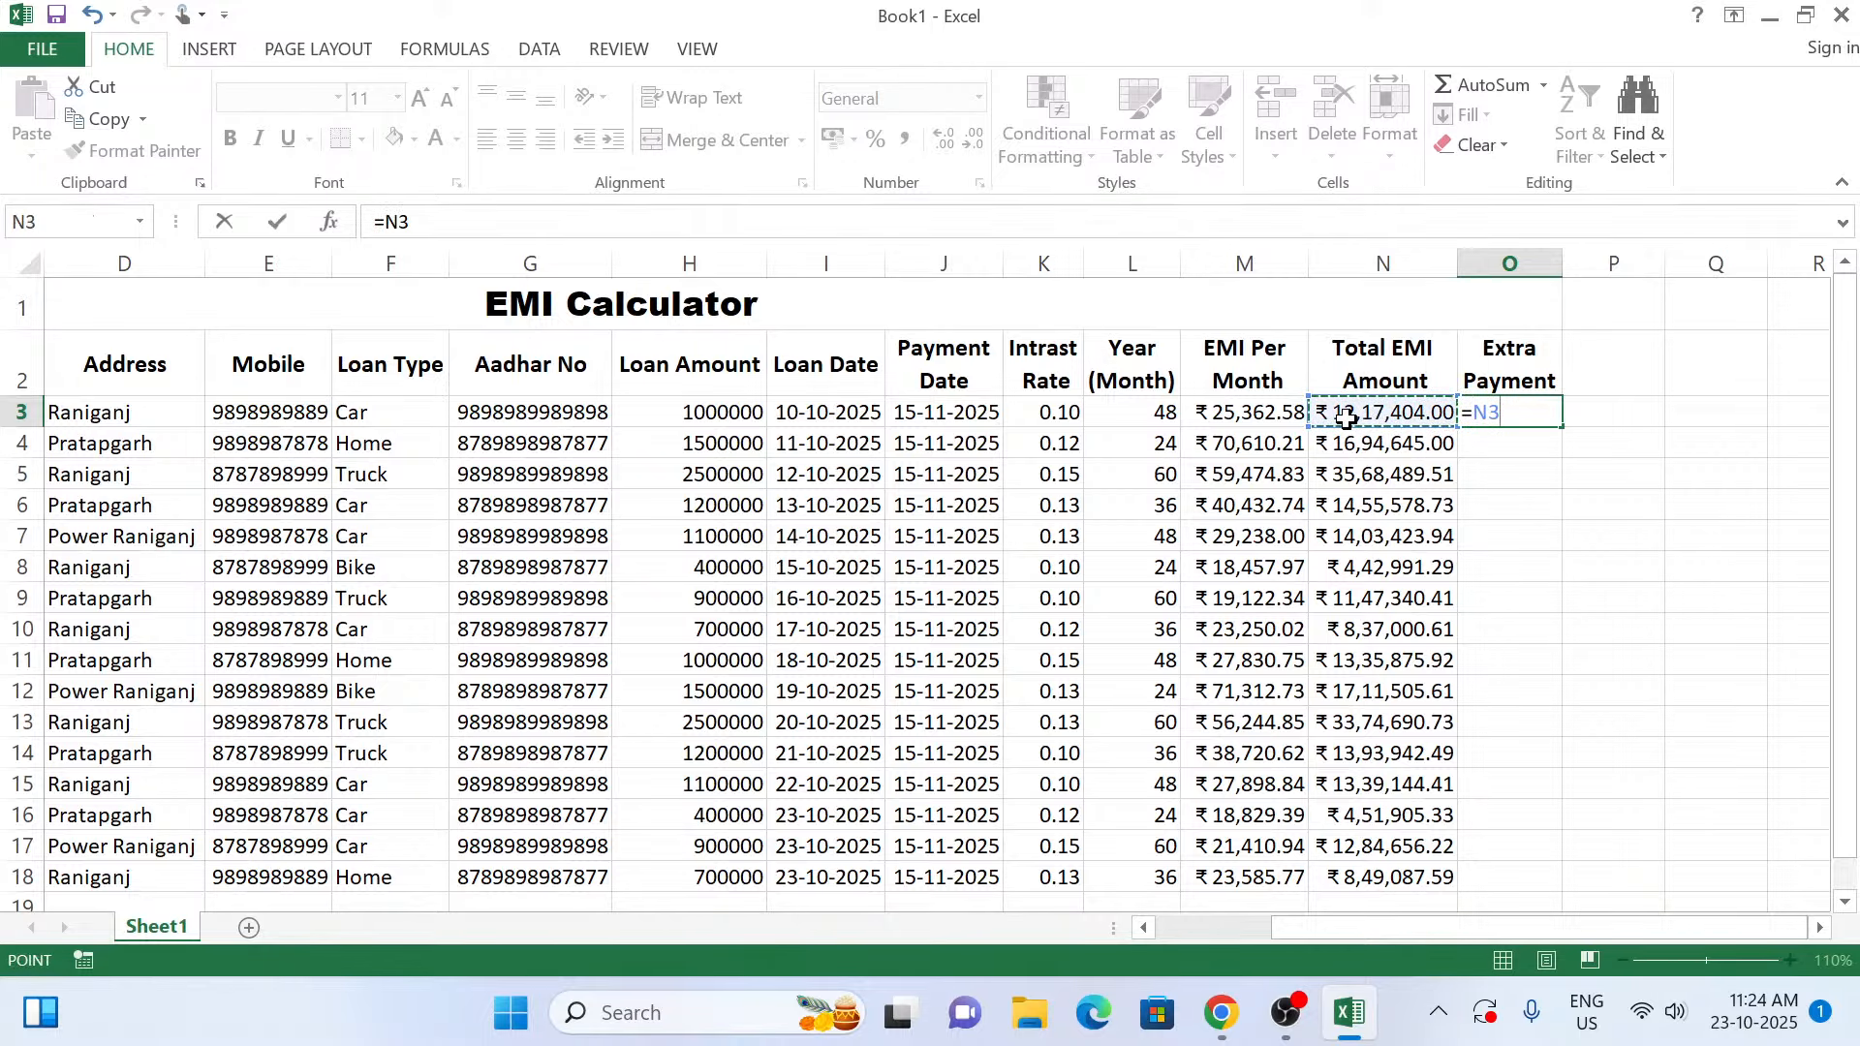
type("-")
left_click(730, 413)
key("Return")
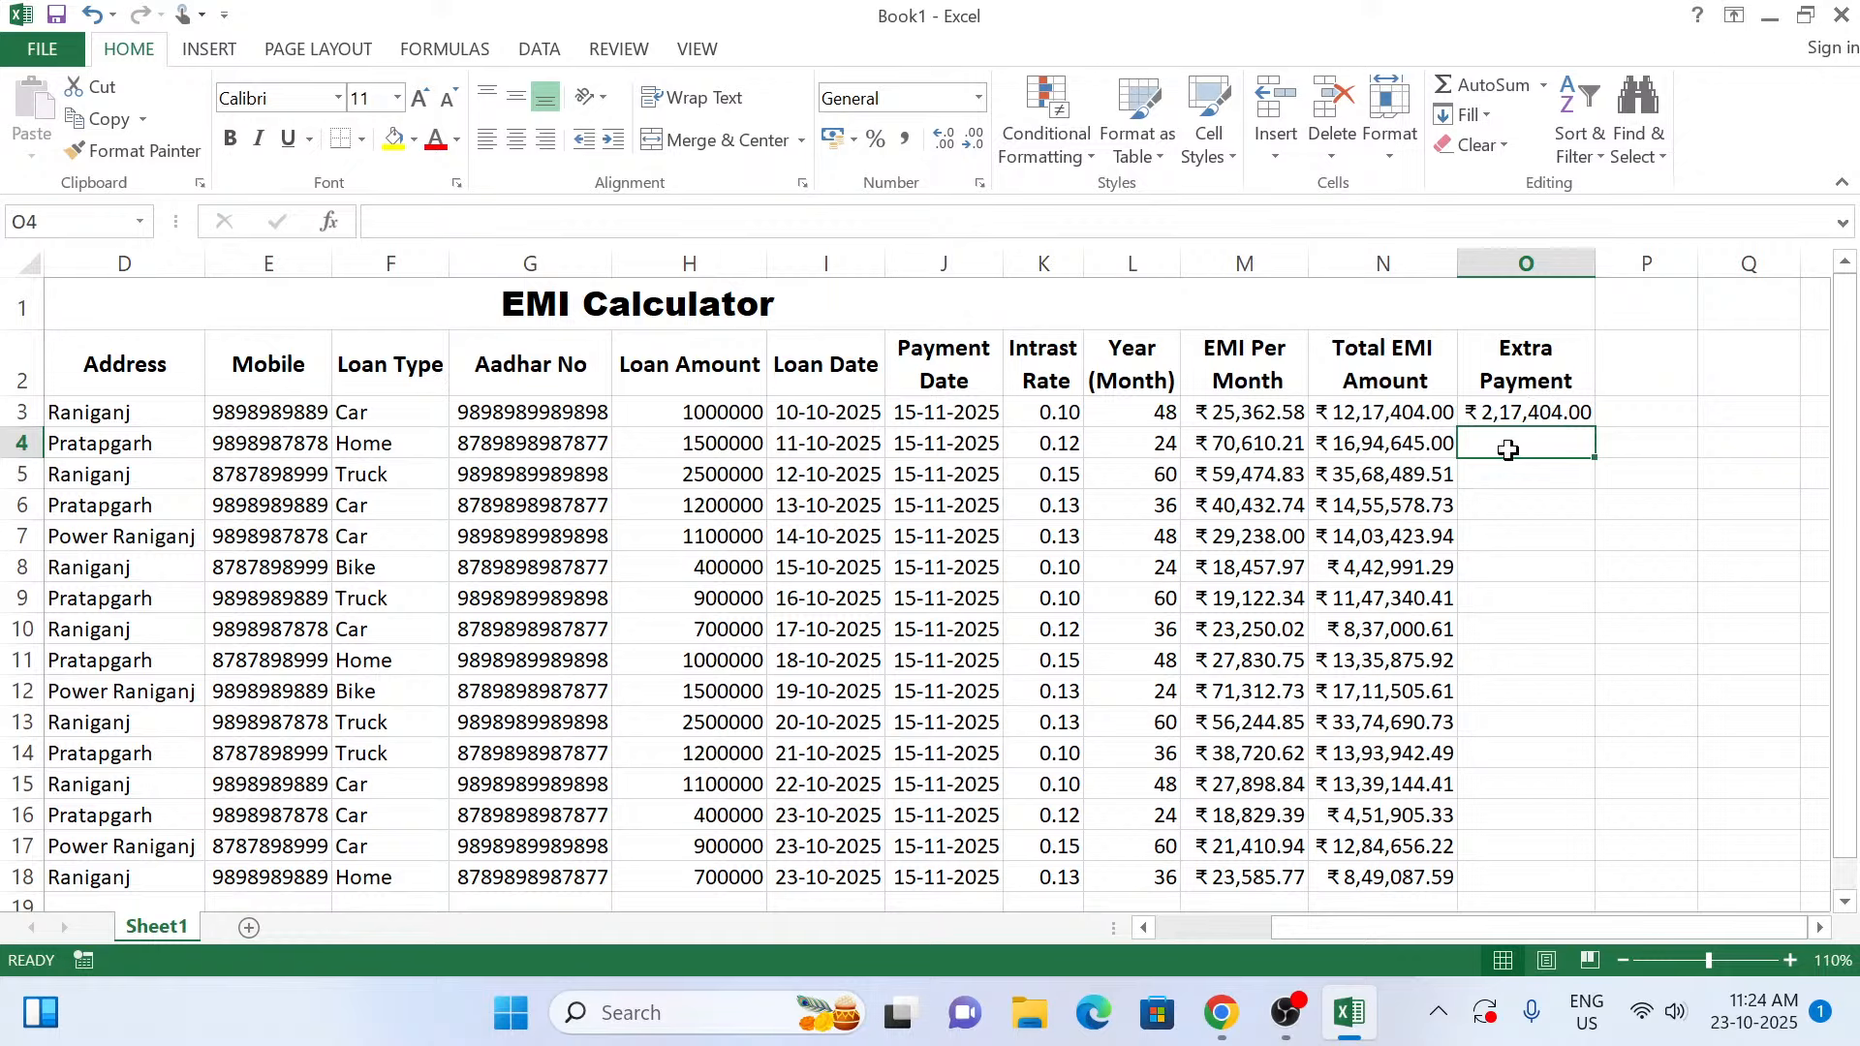
Enter the extra payment formula =N4-H4 in cell O4.
type("=")
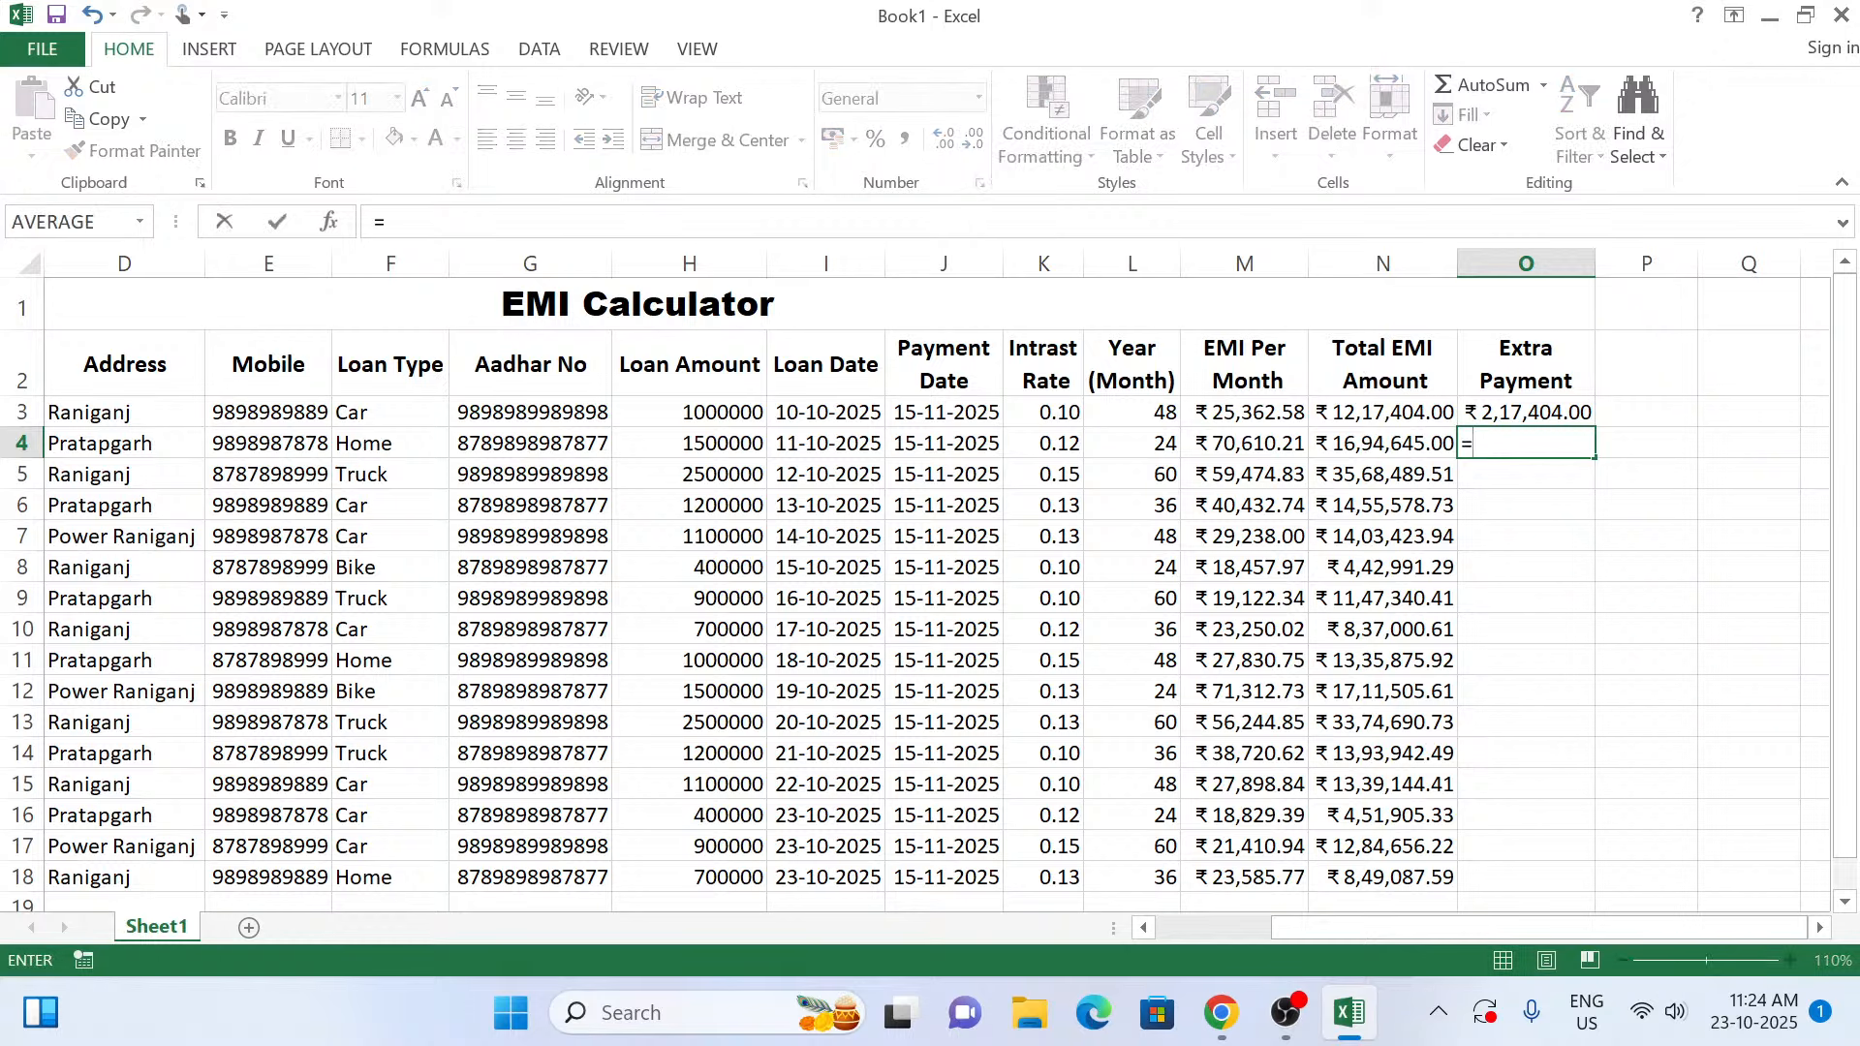
left_click(1407, 446)
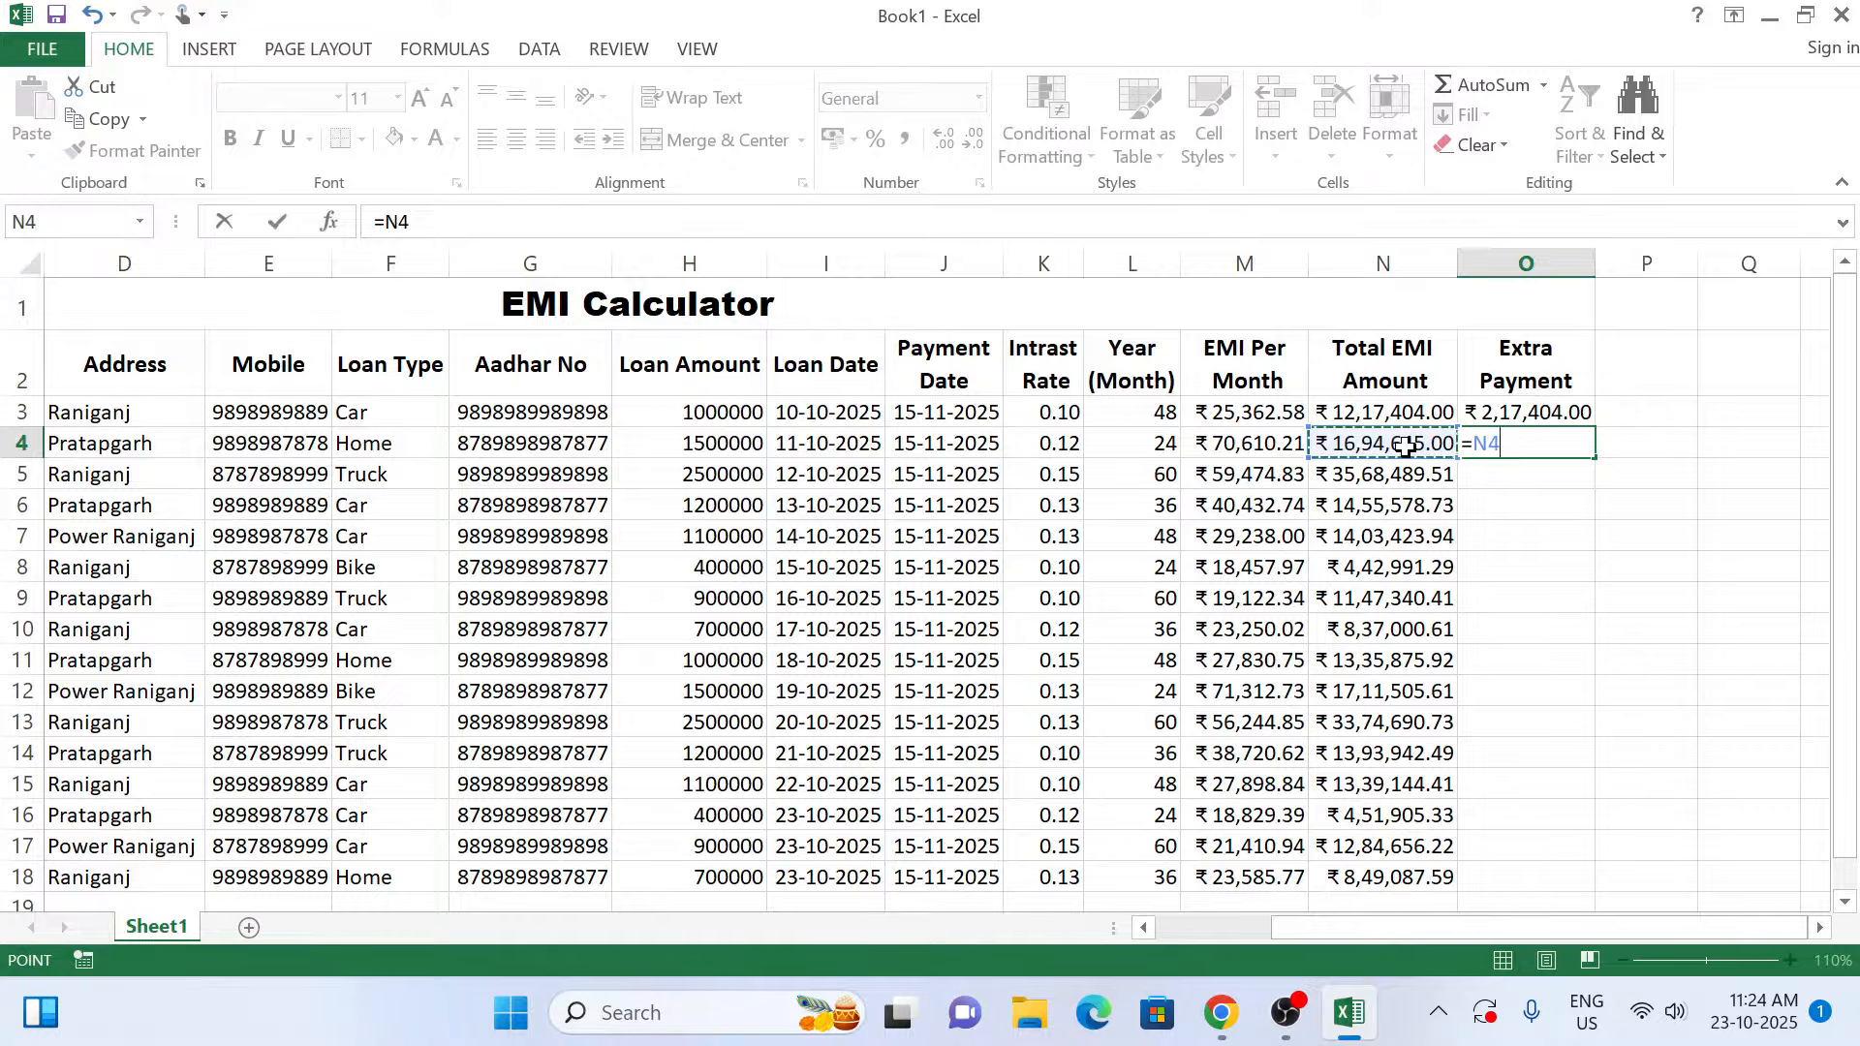
type("-")
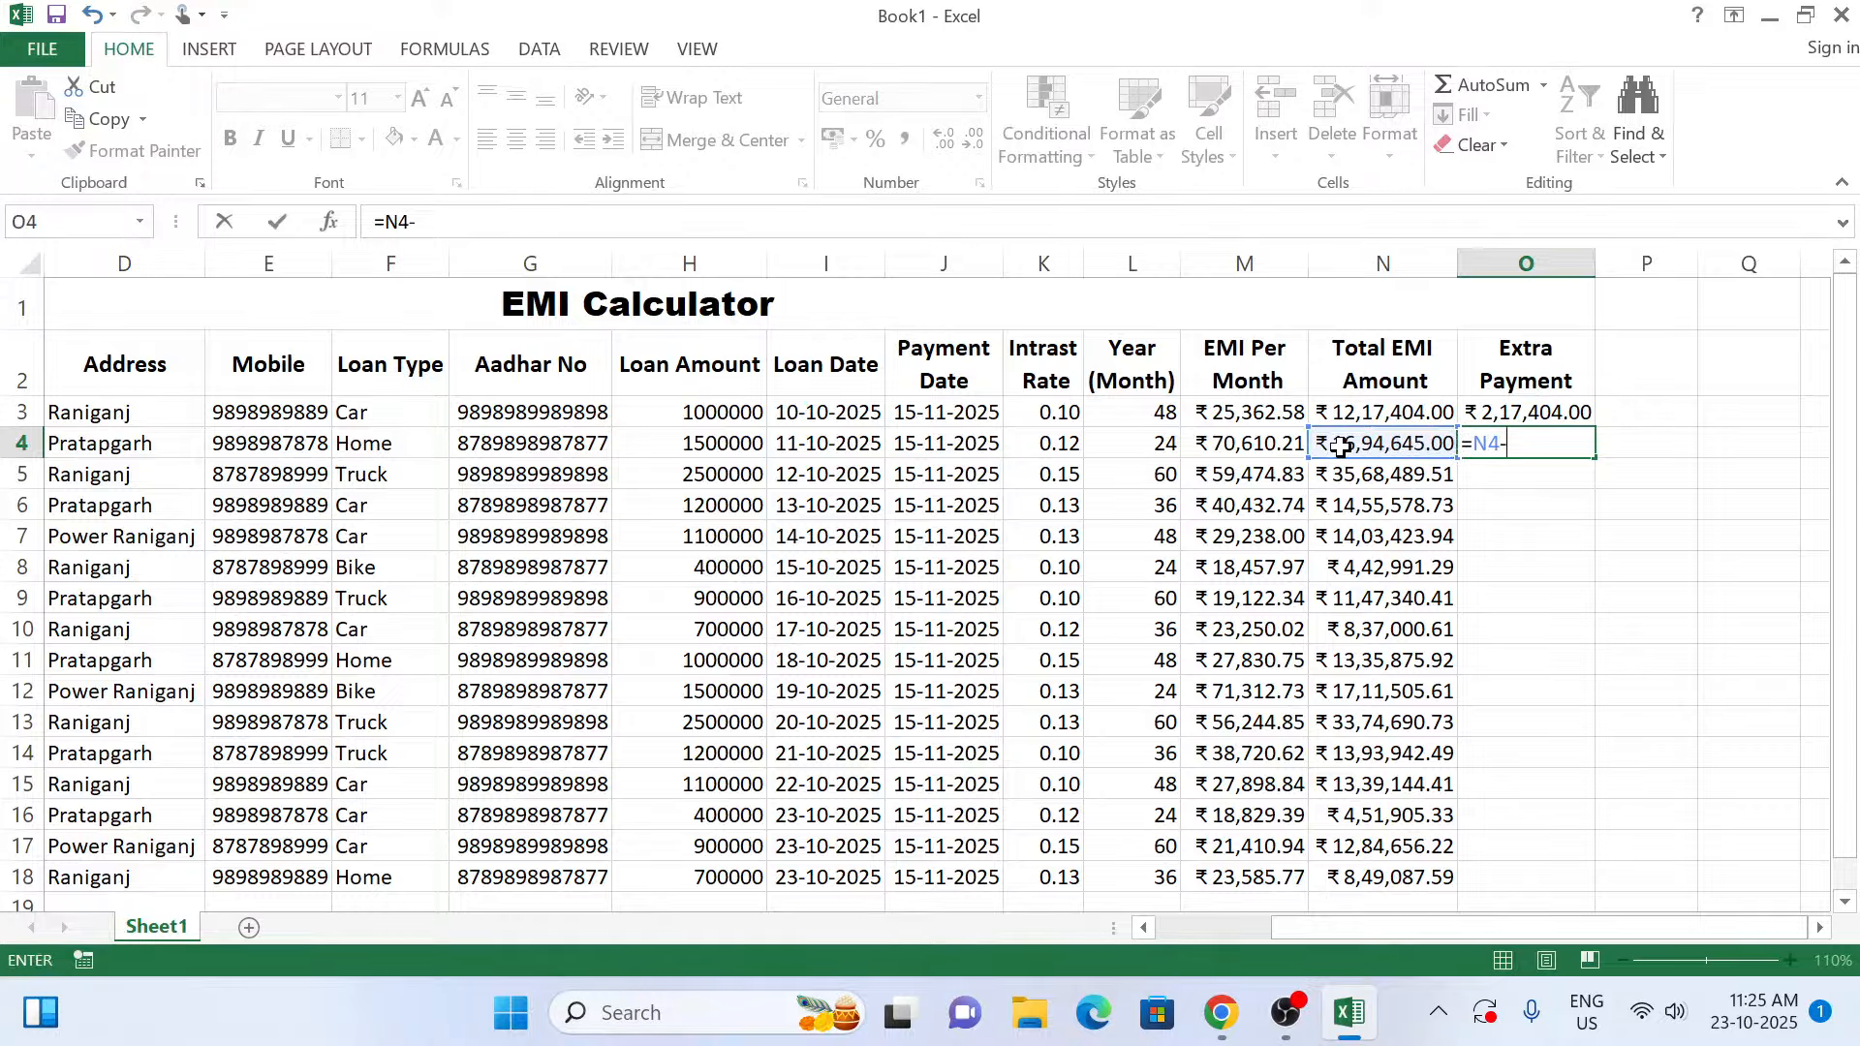
left_click(700, 447)
key("Return")
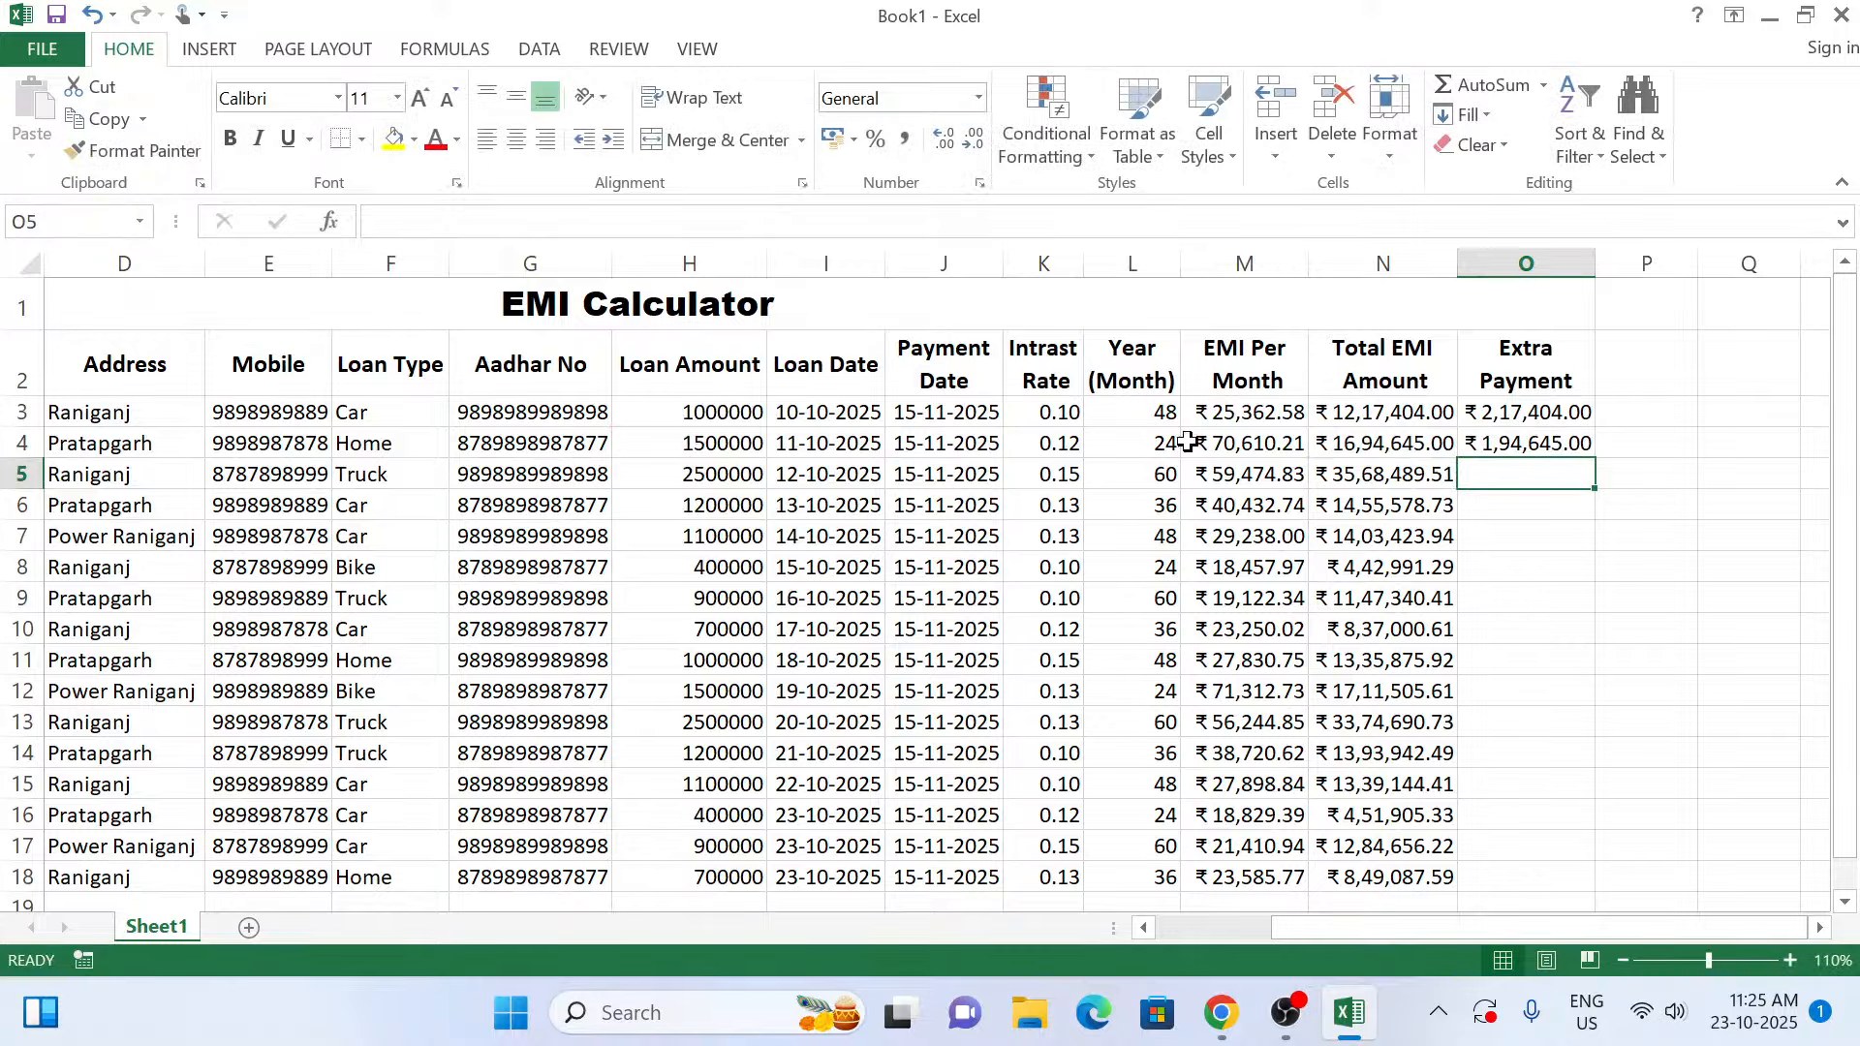
Fill the extra payment formula from O4 down to O18 and autofit the width of column O.
left_click(1589, 448)
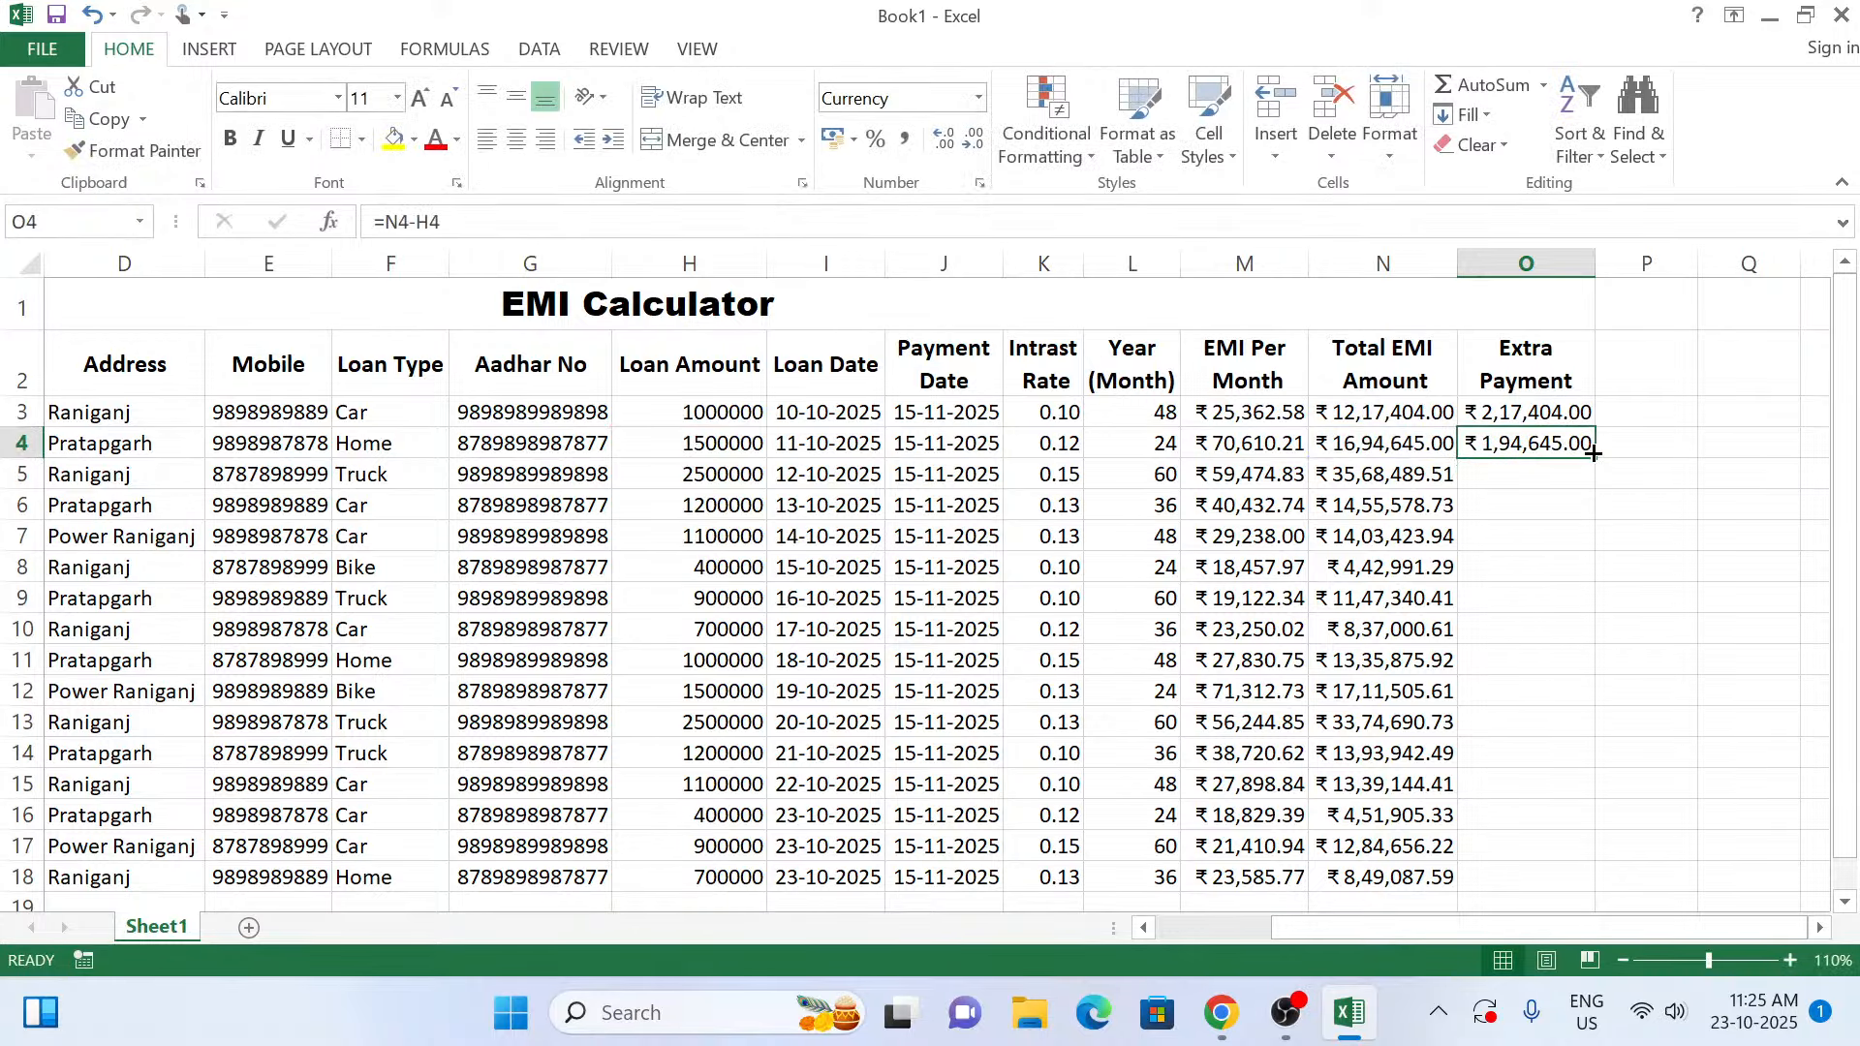
left_click_drag(1594, 453, 1570, 888)
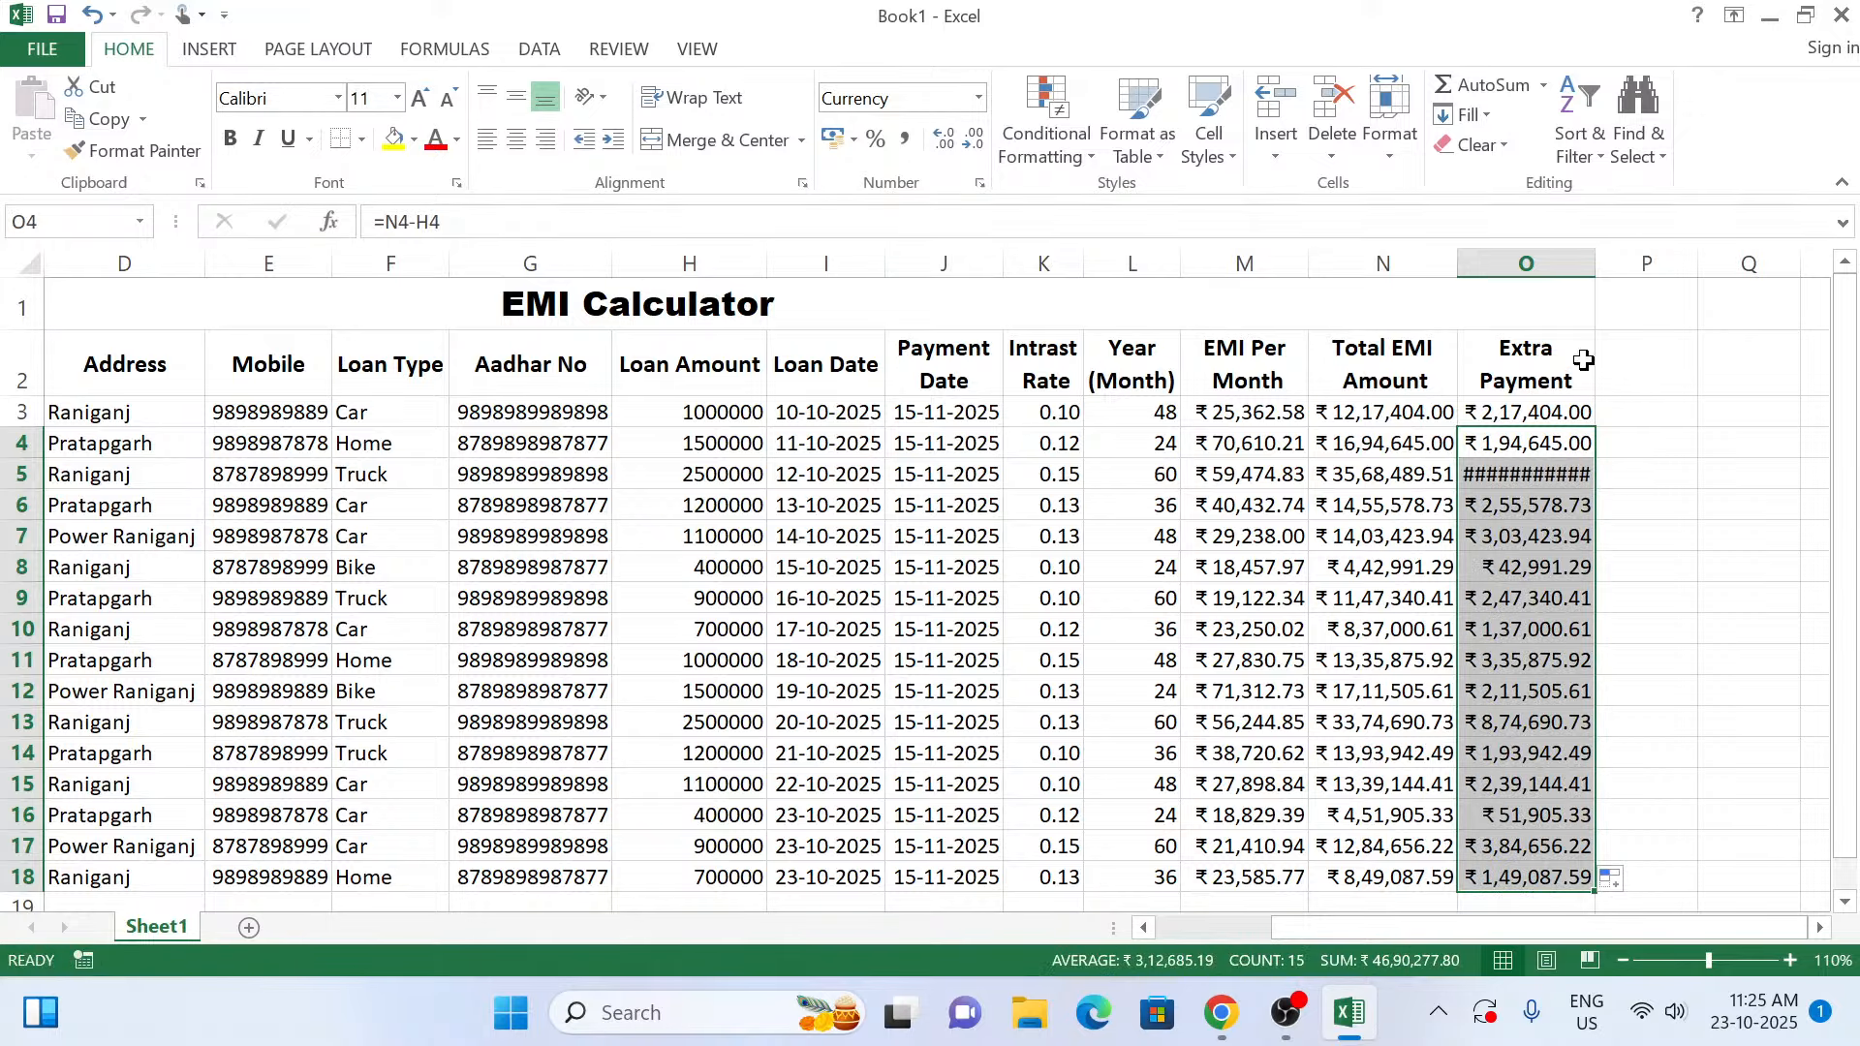
double_click(1596, 263)
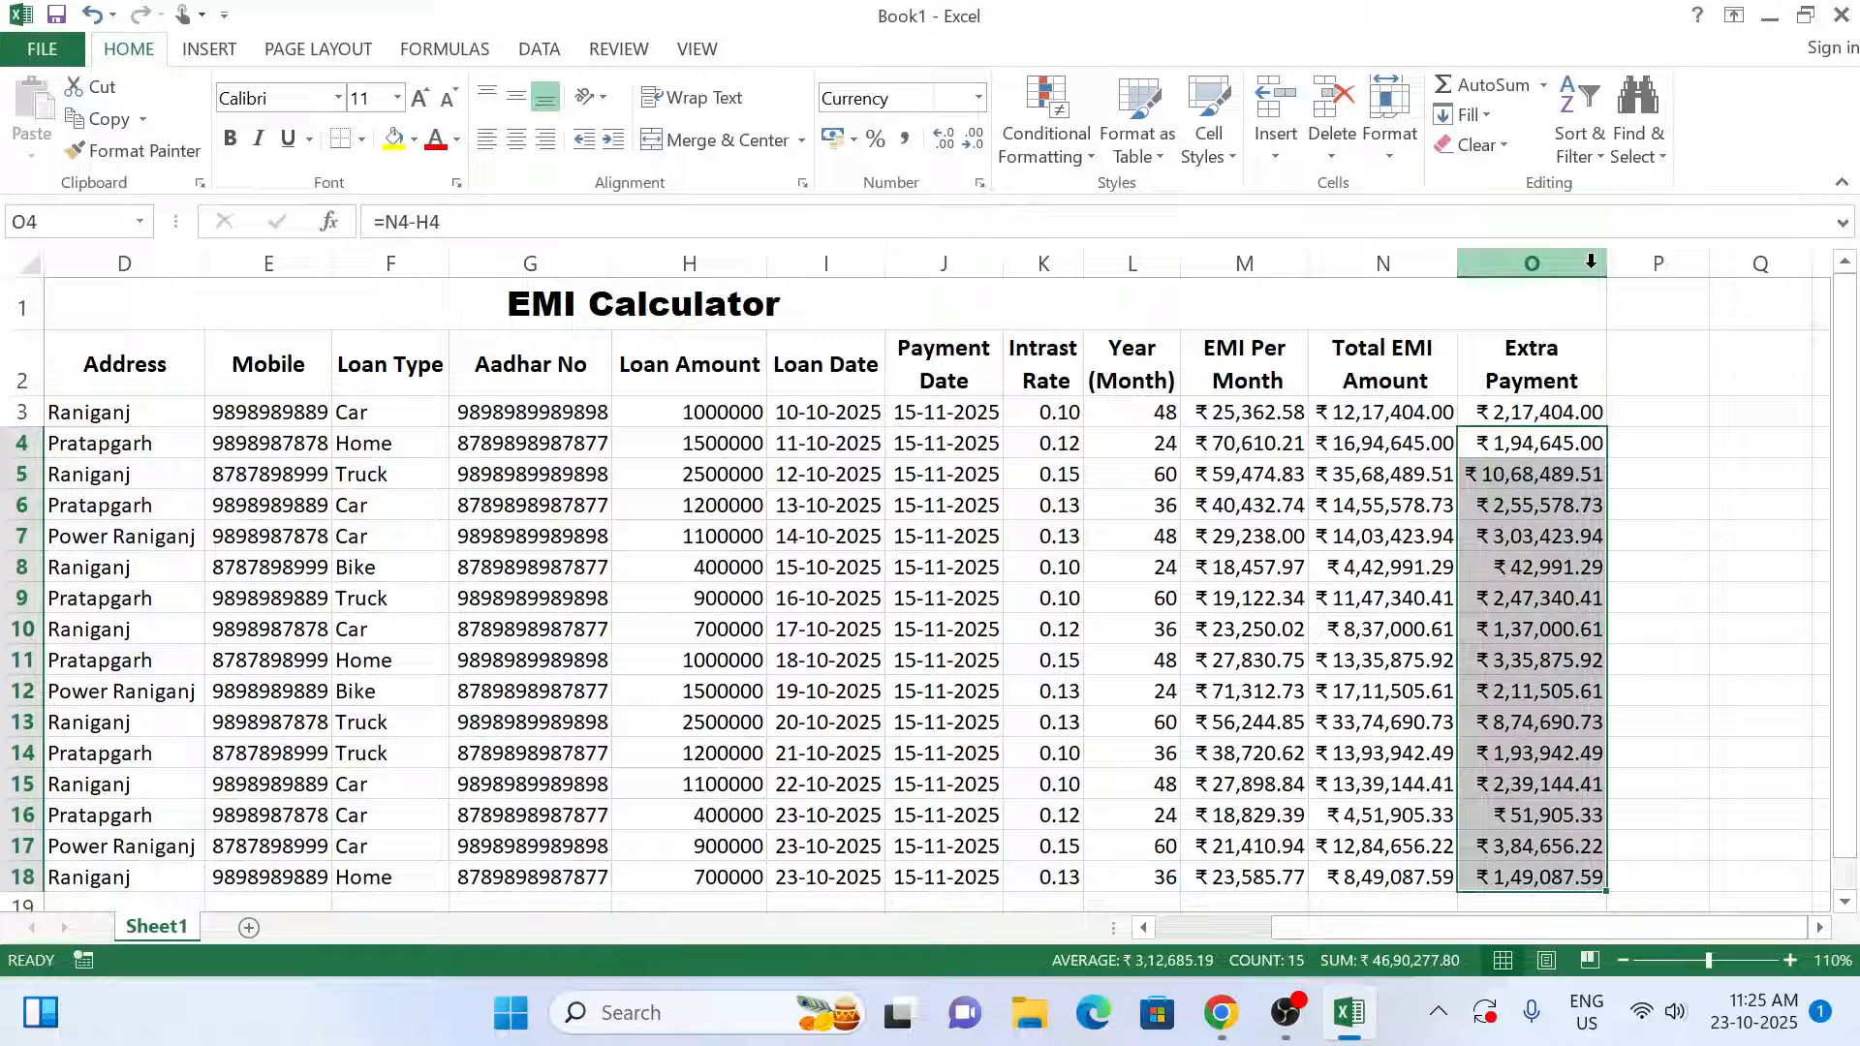
left_click(1550, 496)
left_click(1543, 482)
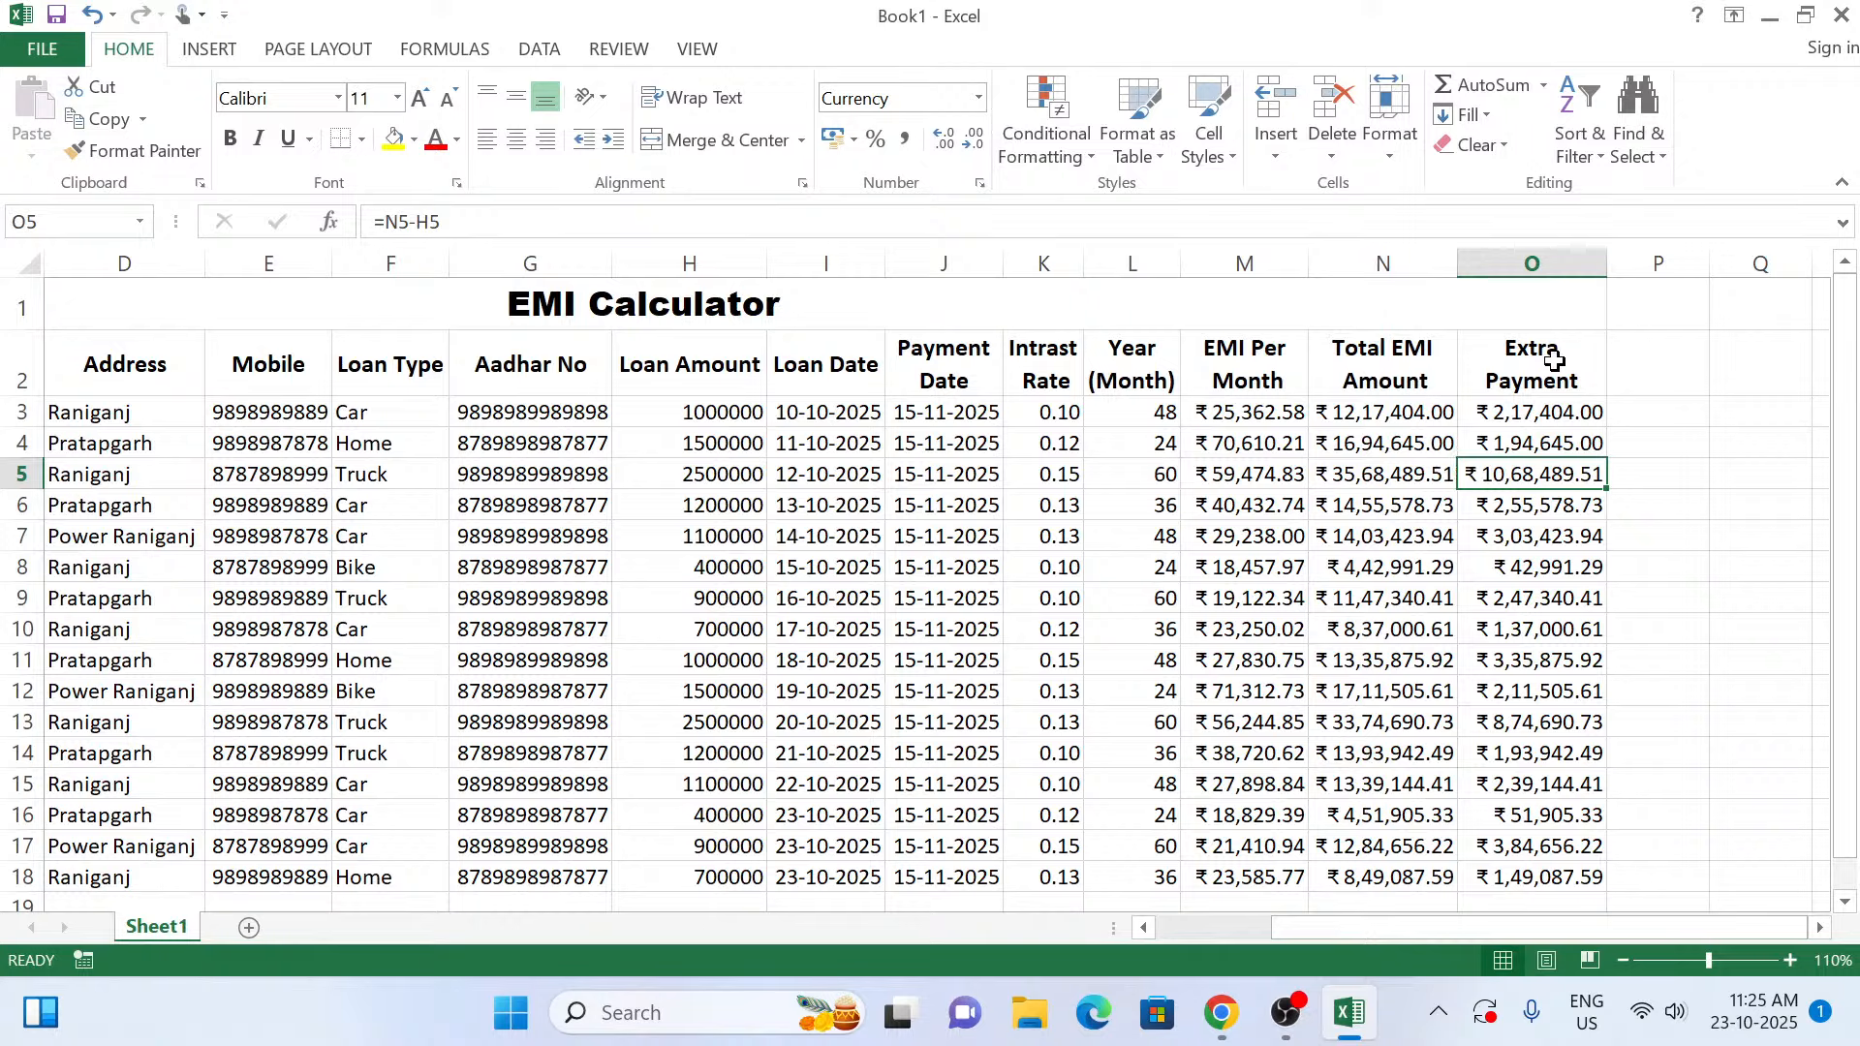
Fill the header row A2:O2 with yellow and the merged EMI Calculator title cell with green.
left_click_drag(1539, 365, 7, 375)
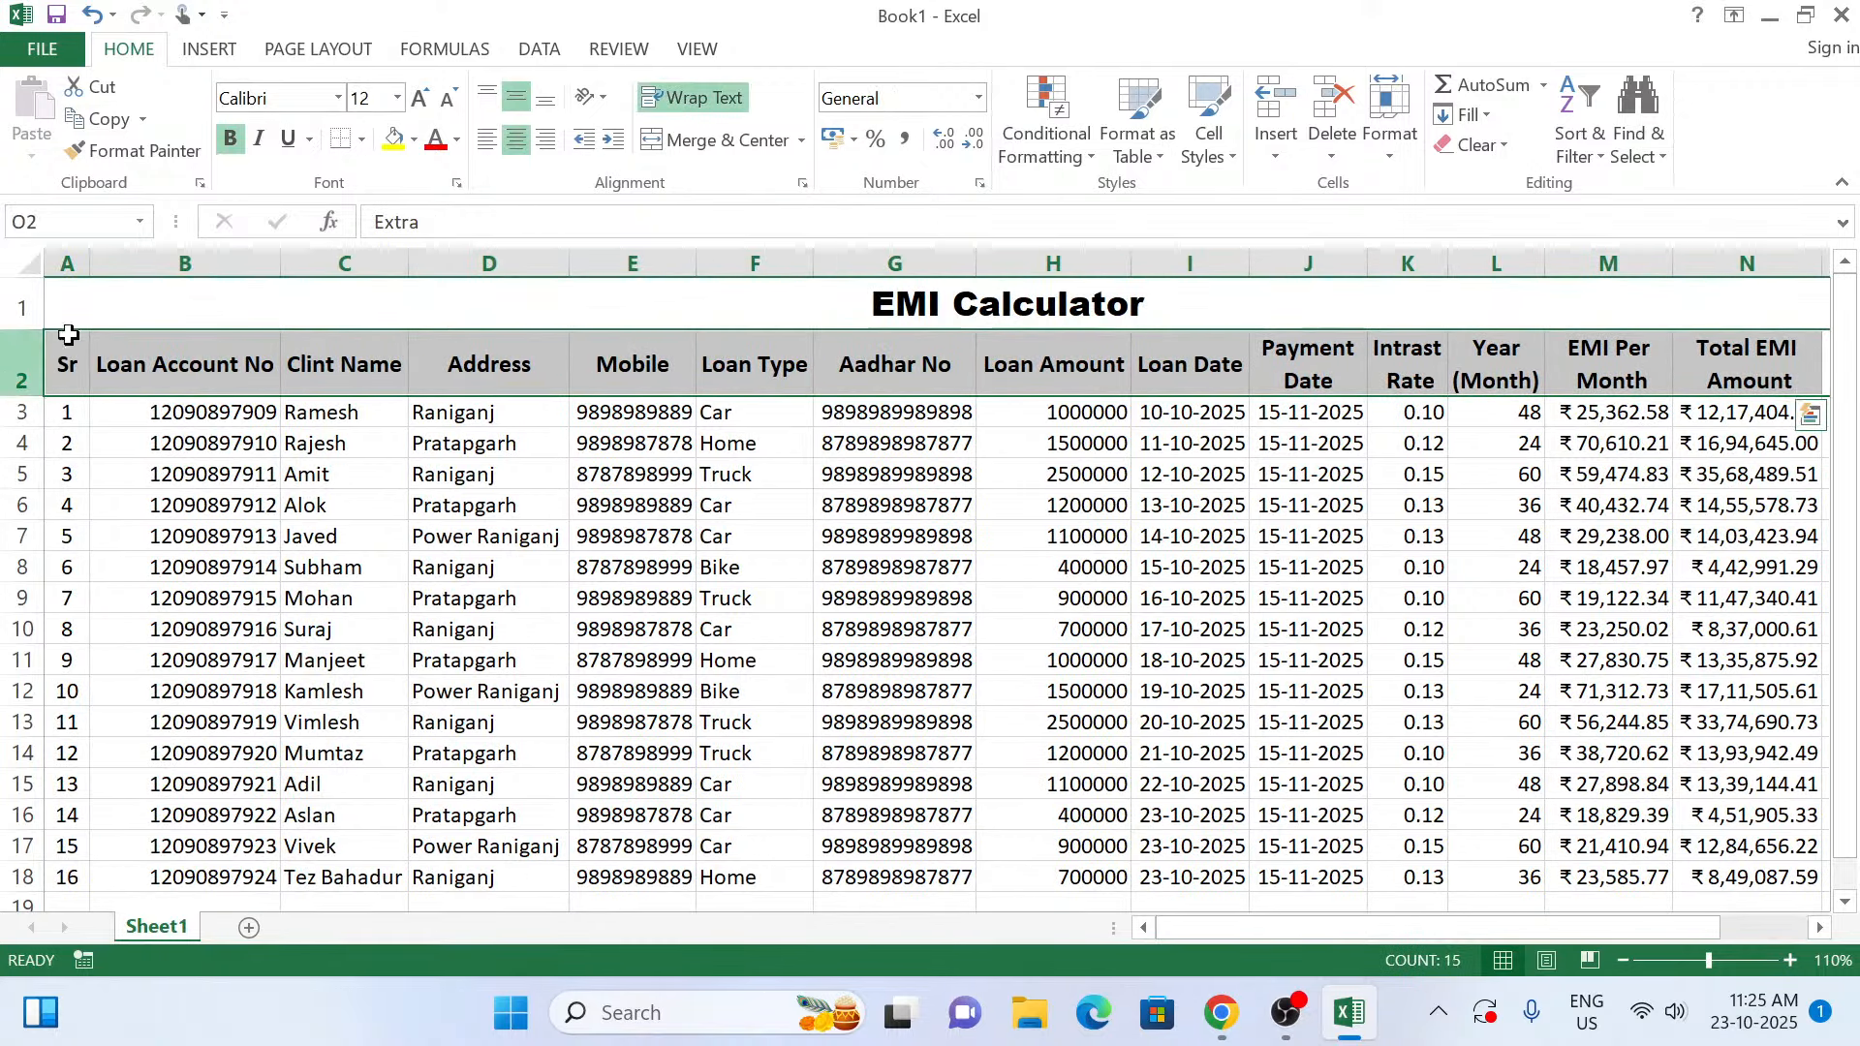
left_click(397, 143)
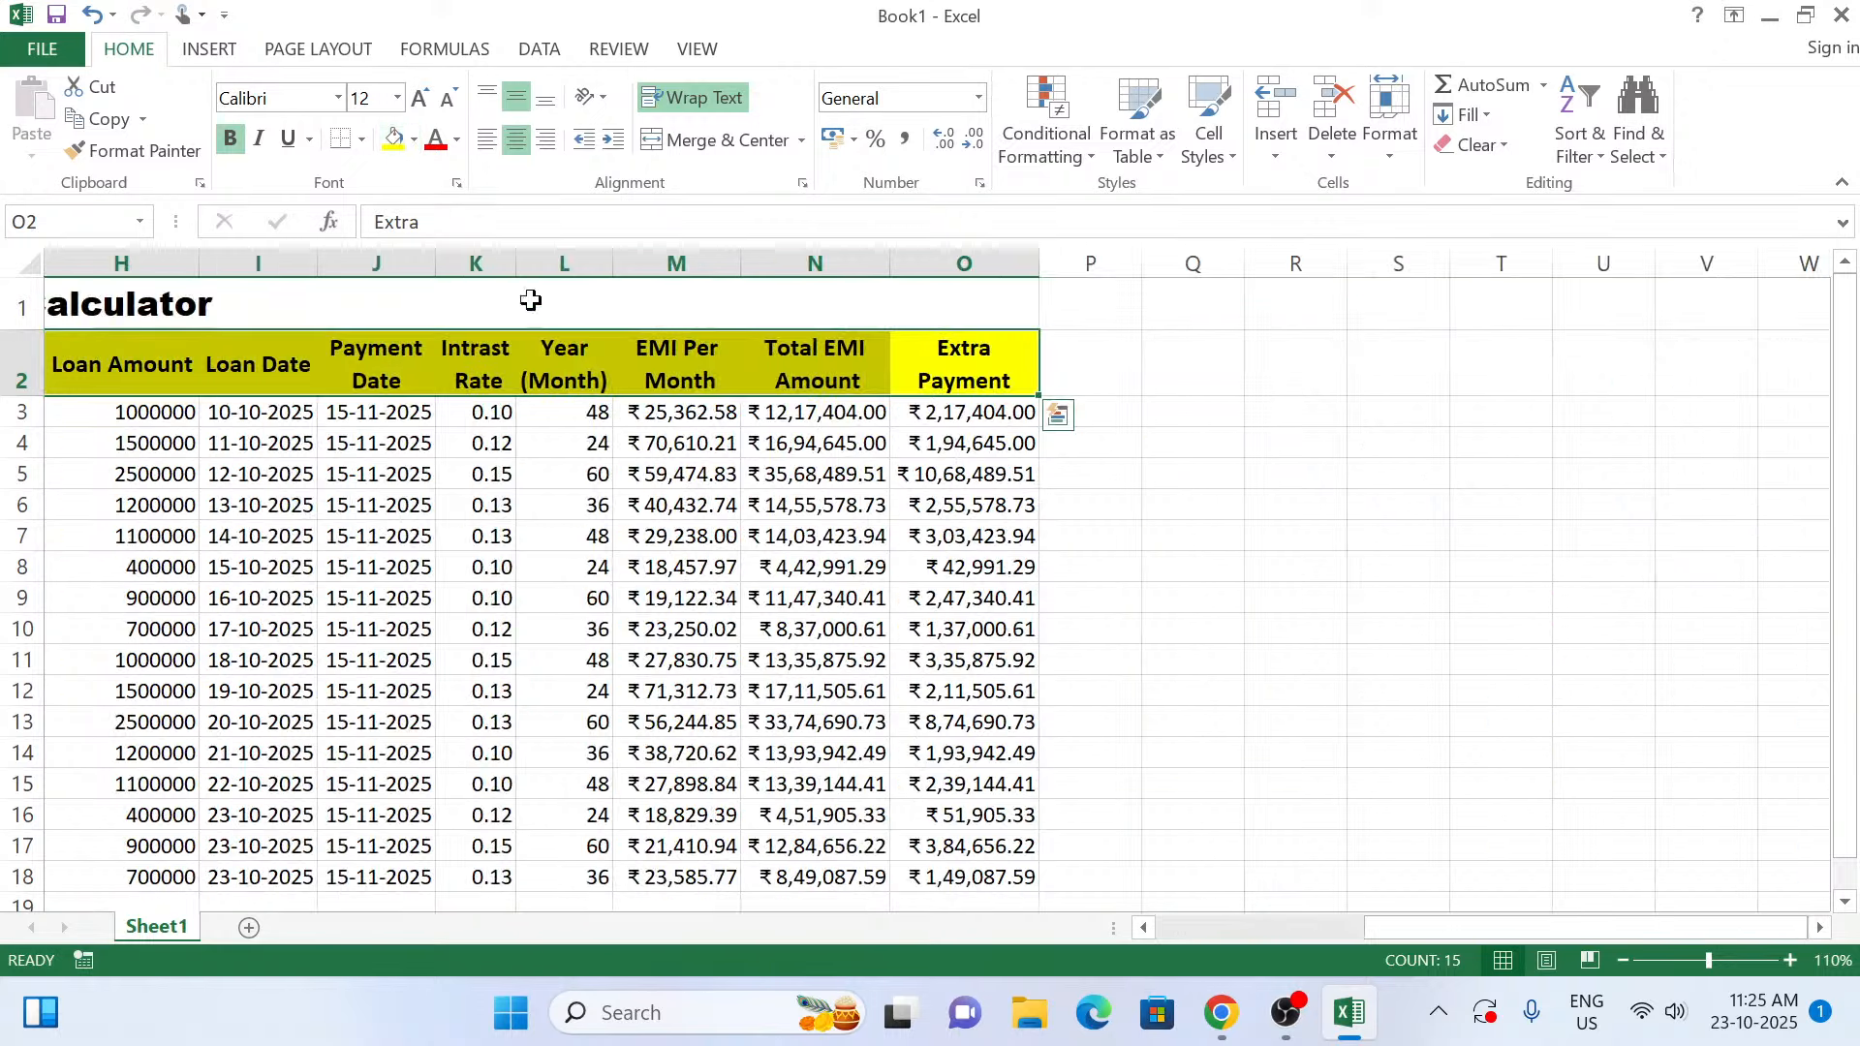
left_click(559, 320)
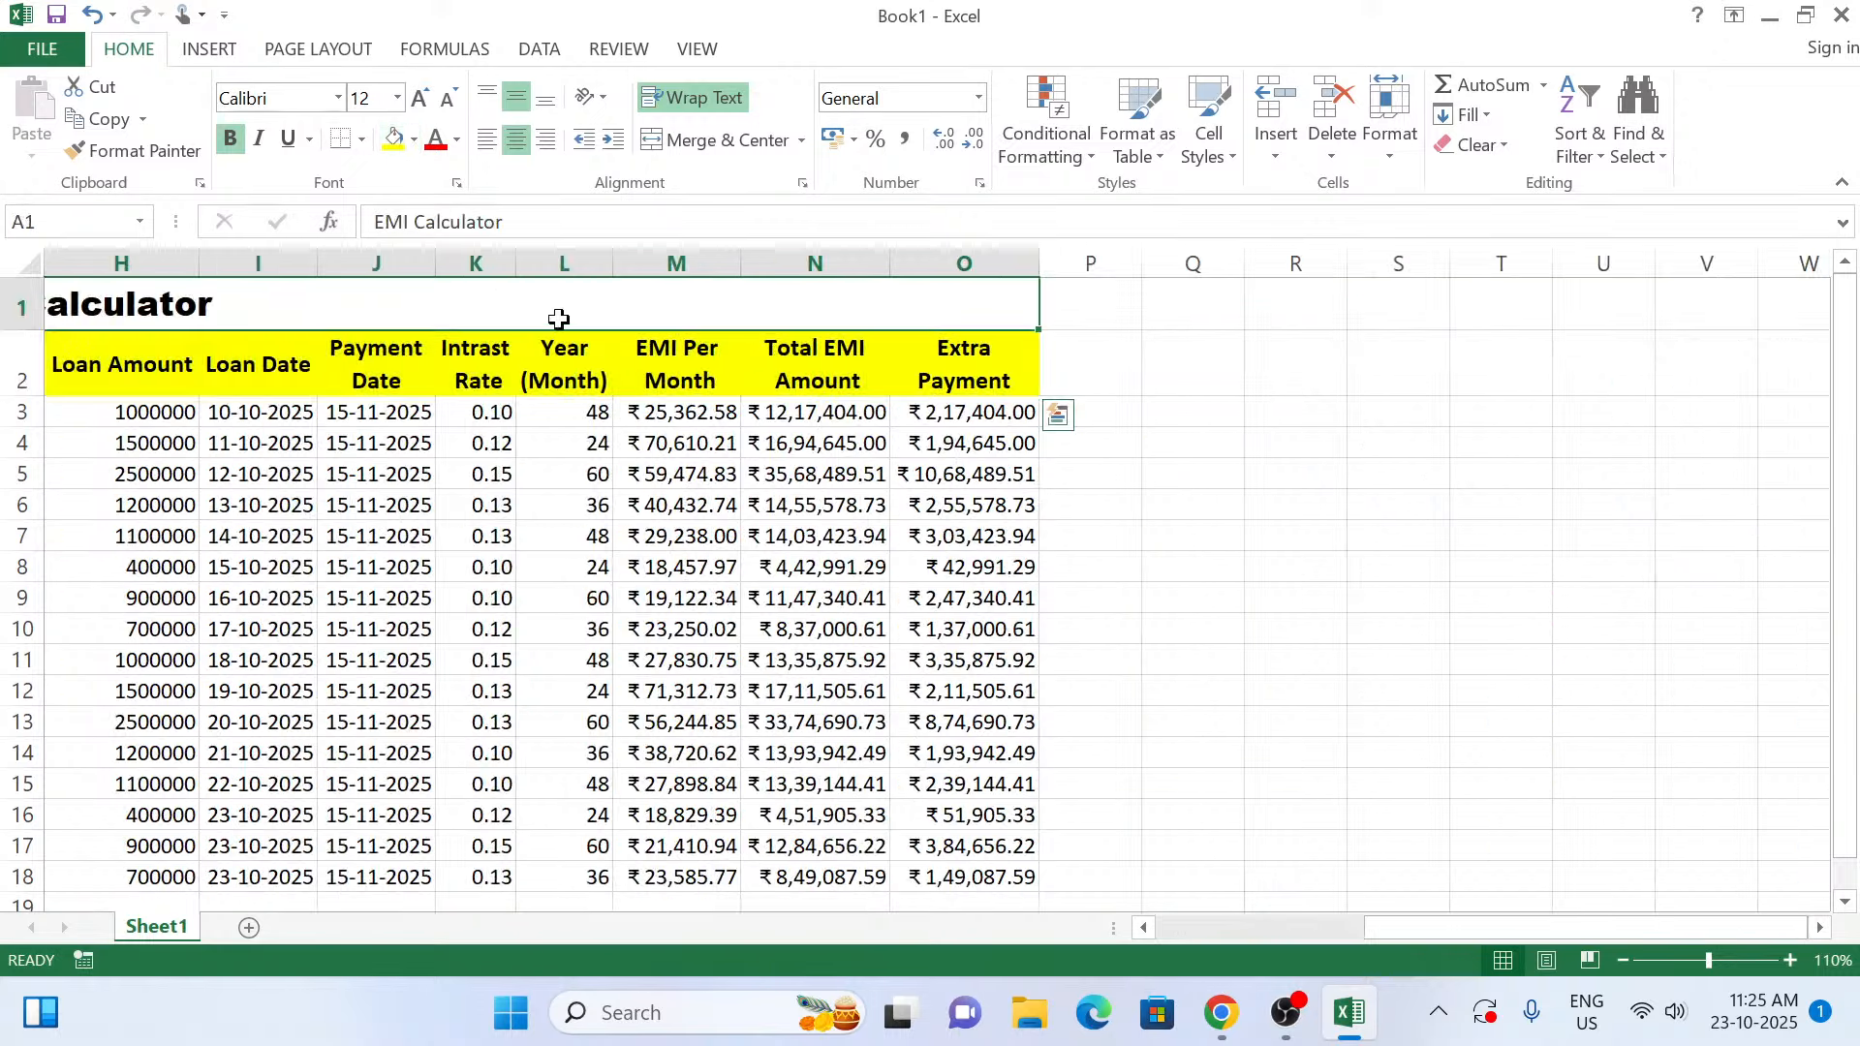
left_click(416, 144)
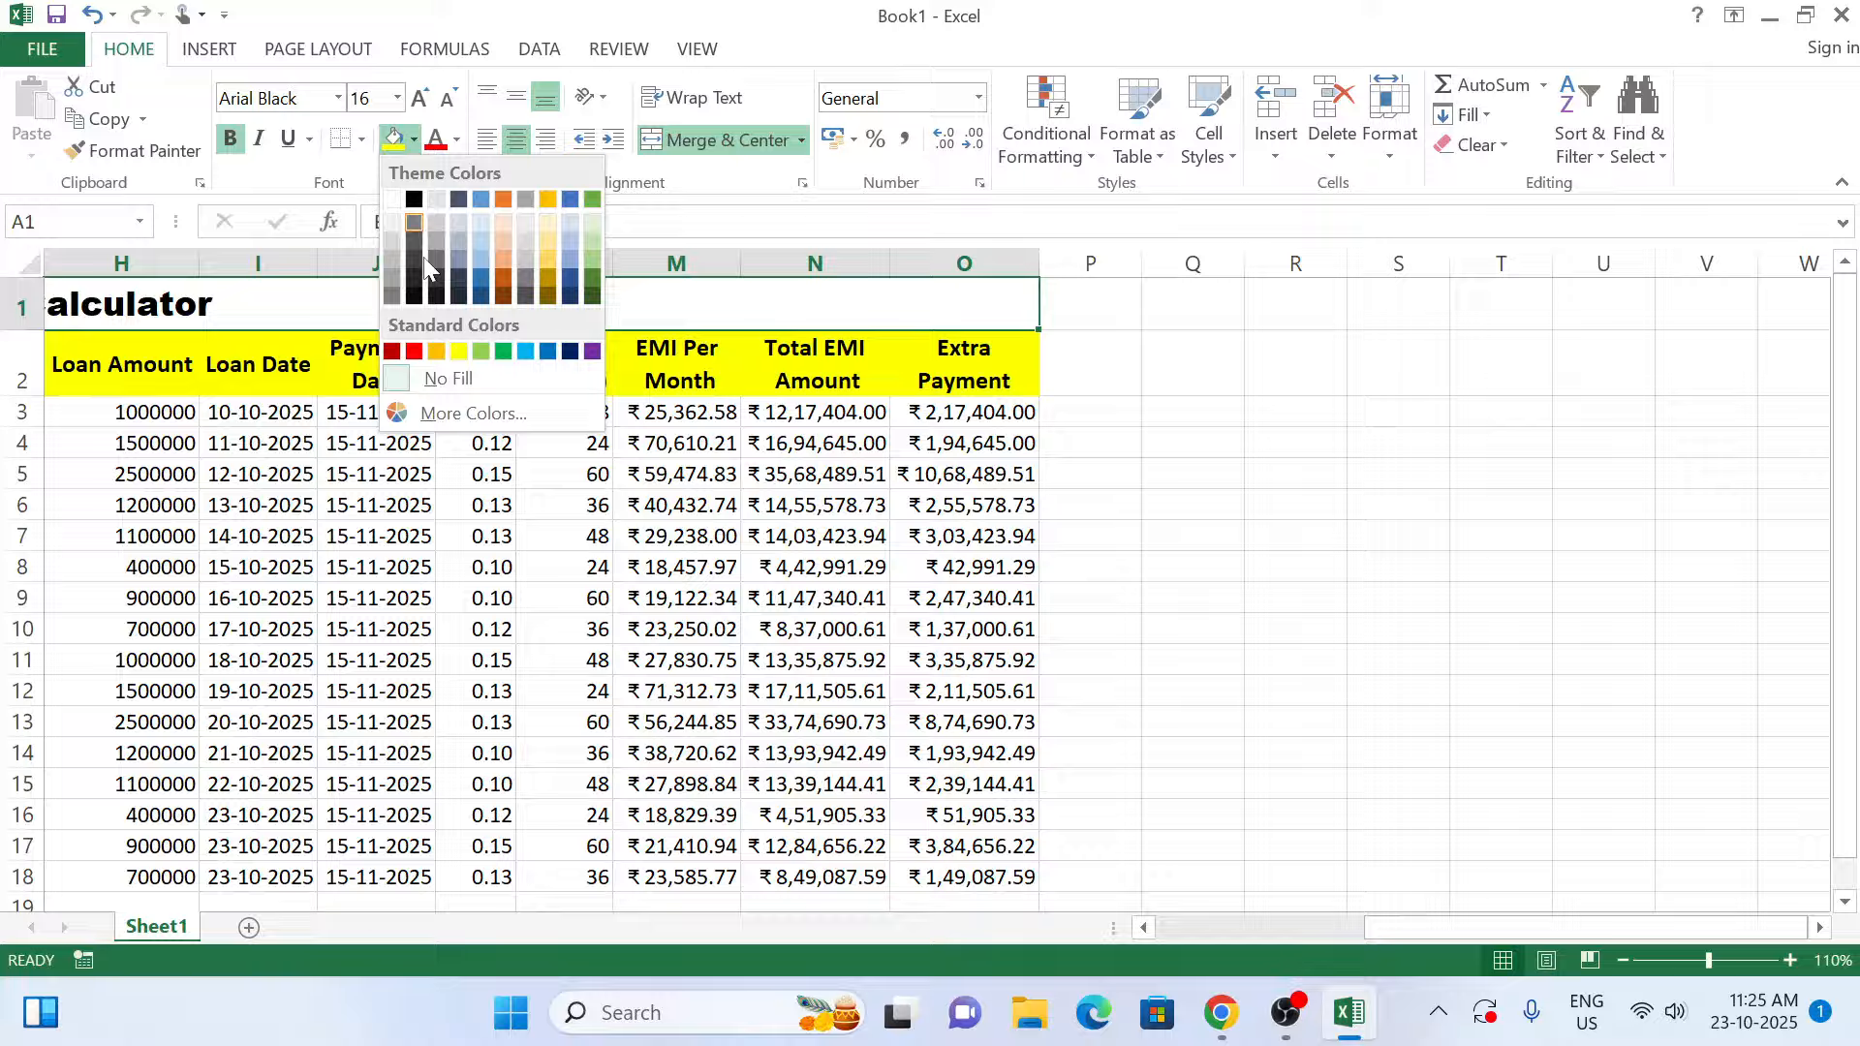
left_click(504, 353)
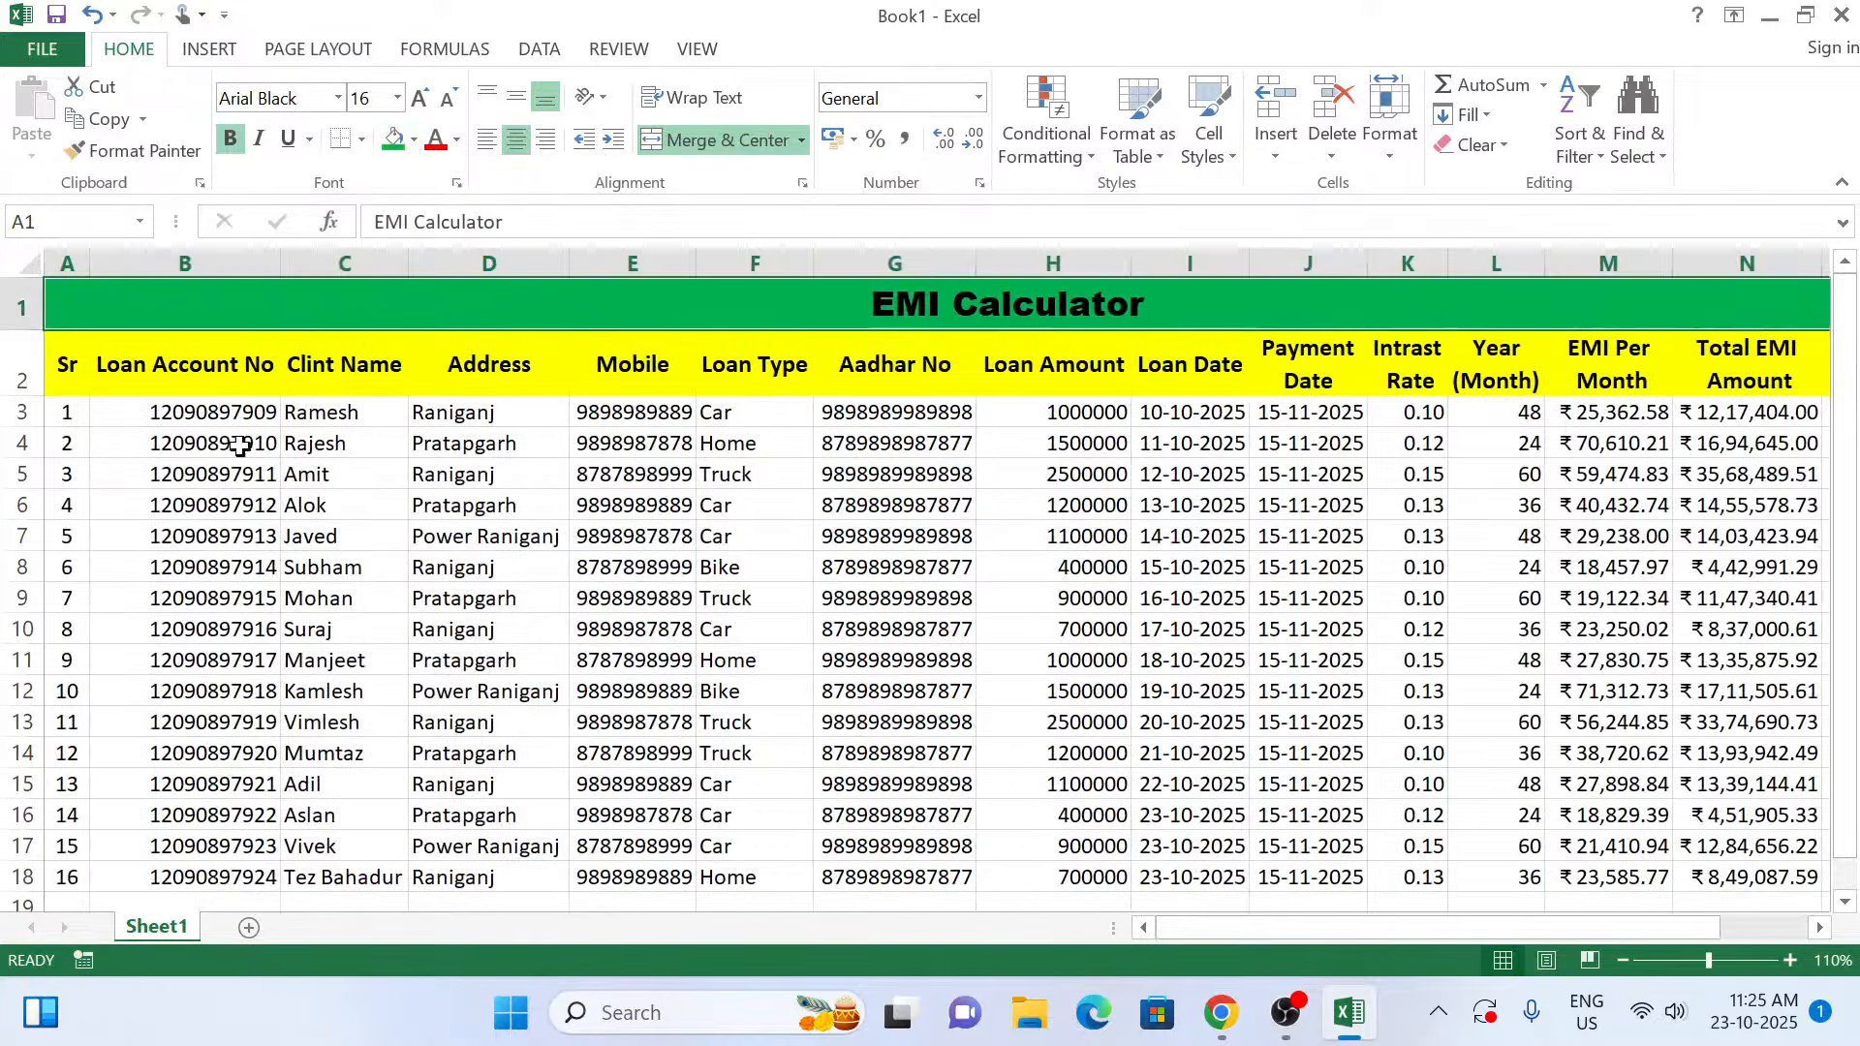
Apply All Borders to the table range A2:O18 and look over the bordered table.
left_click_drag(66, 372, 1559, 877)
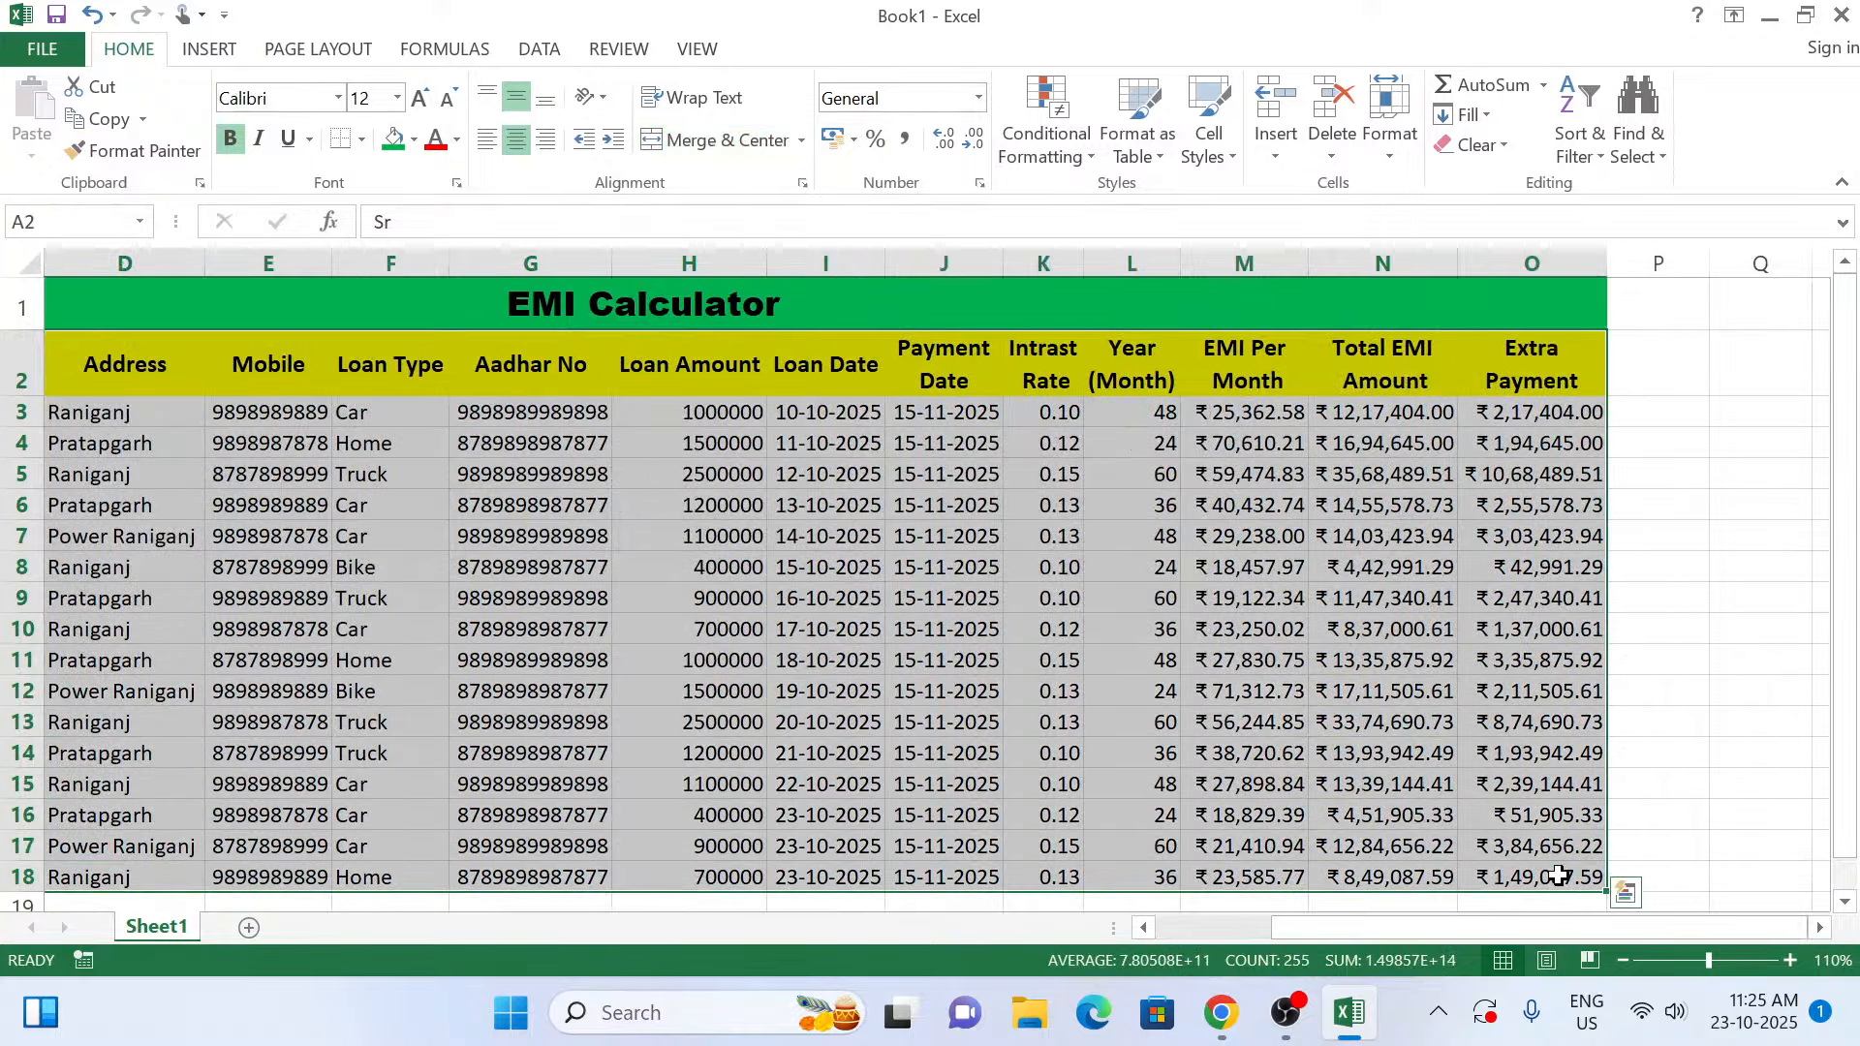
left_click(361, 141)
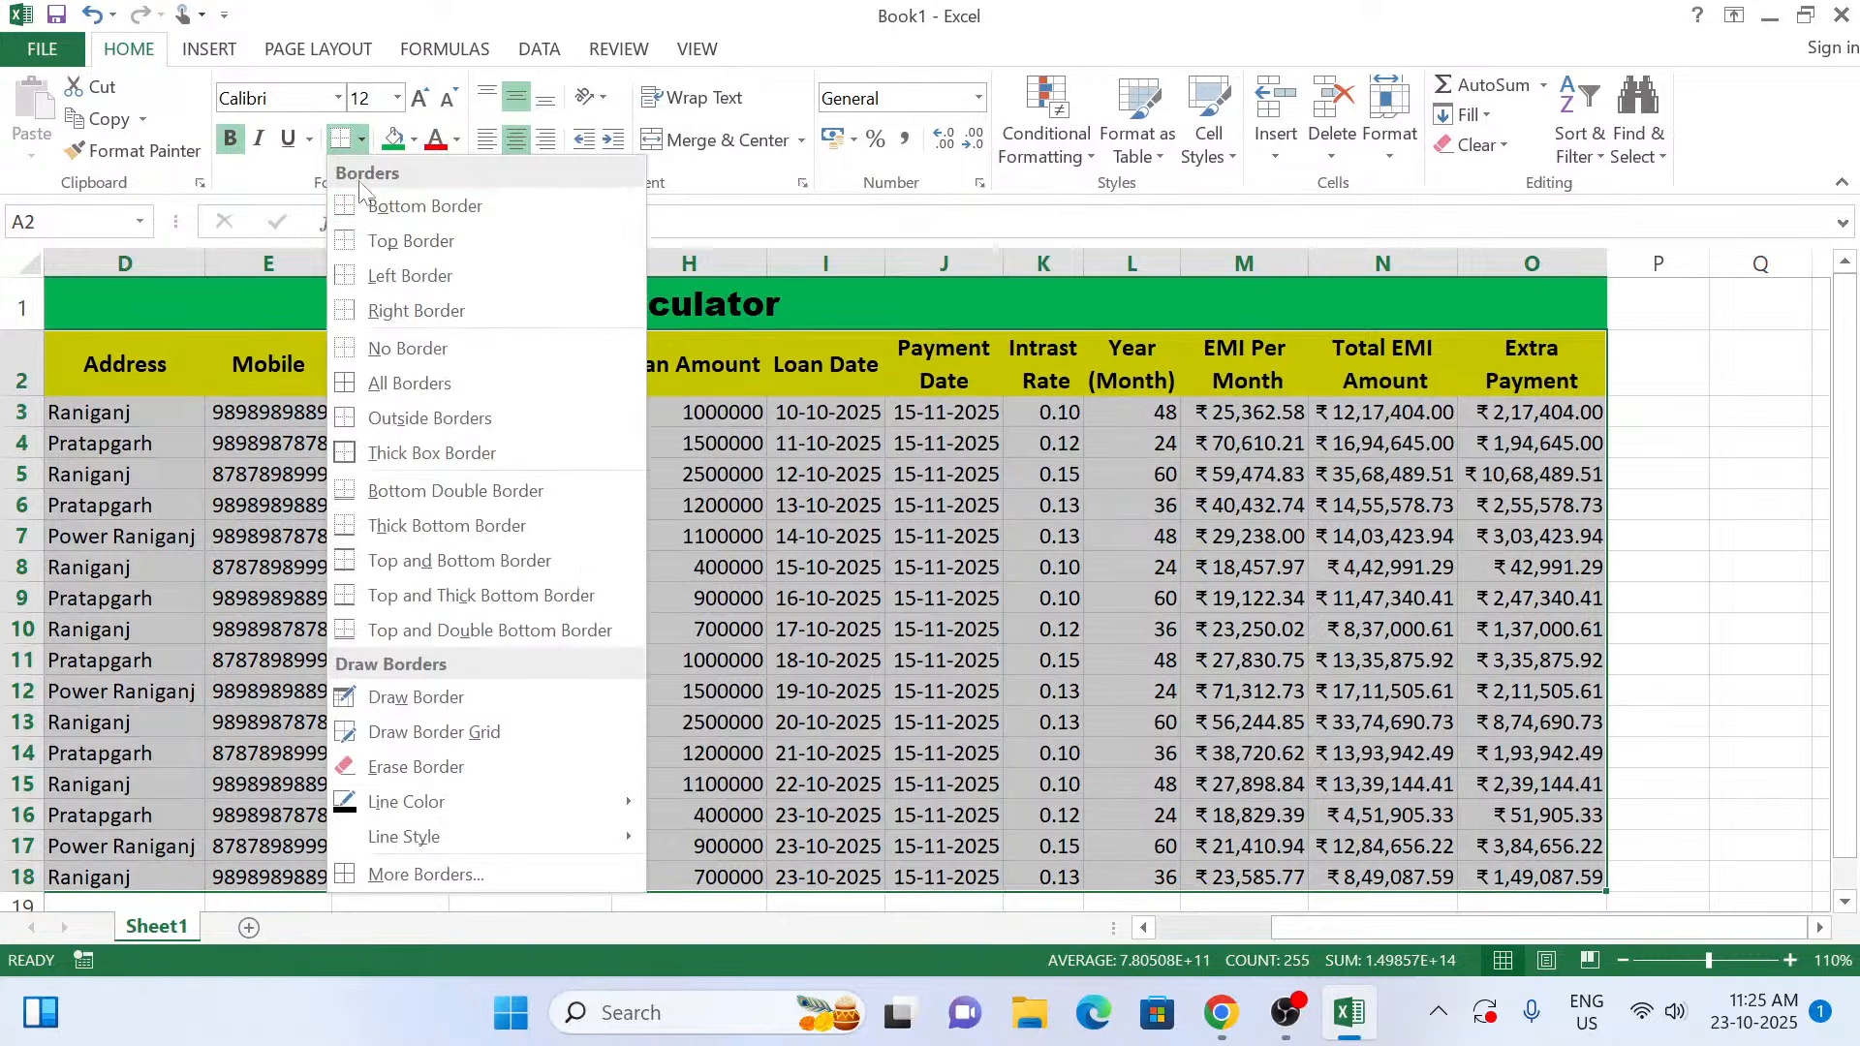
left_click(397, 383)
scroll(872, 581, "left", 3)
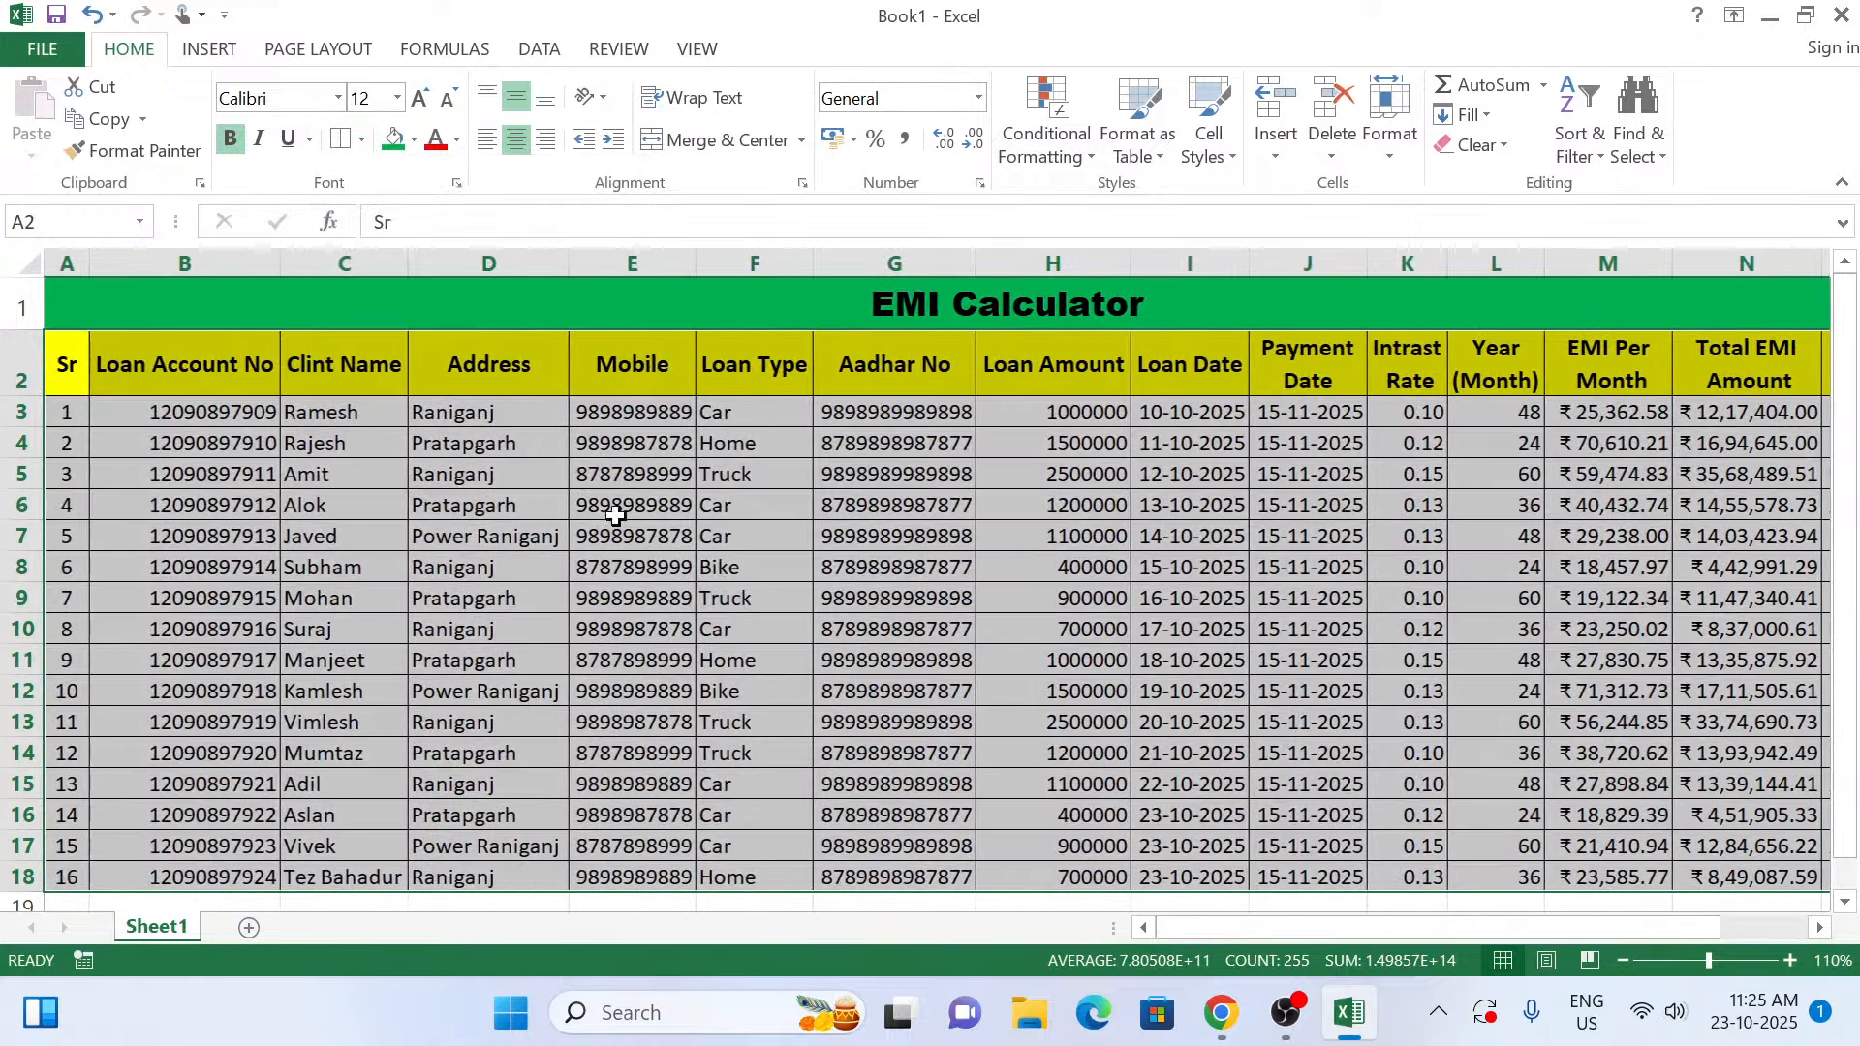
left_click(719, 564)
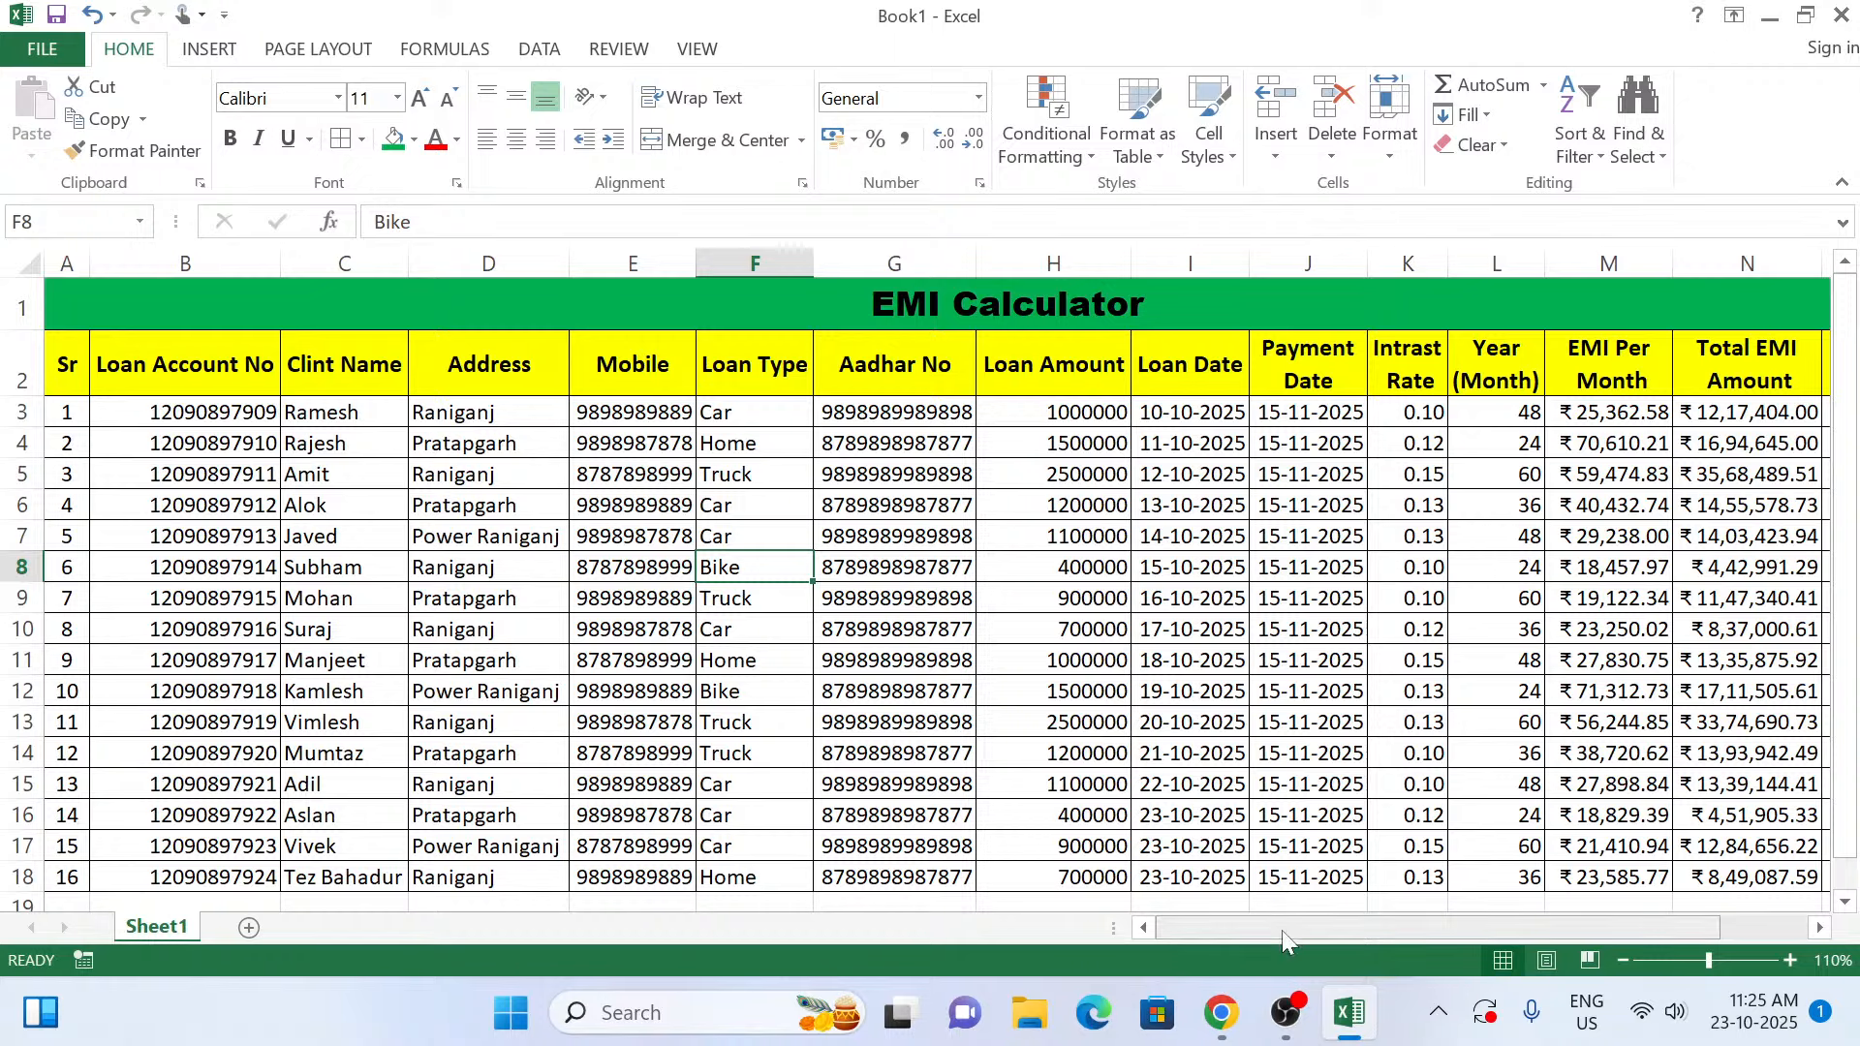
left_click_drag(1281, 930, 1416, 903)
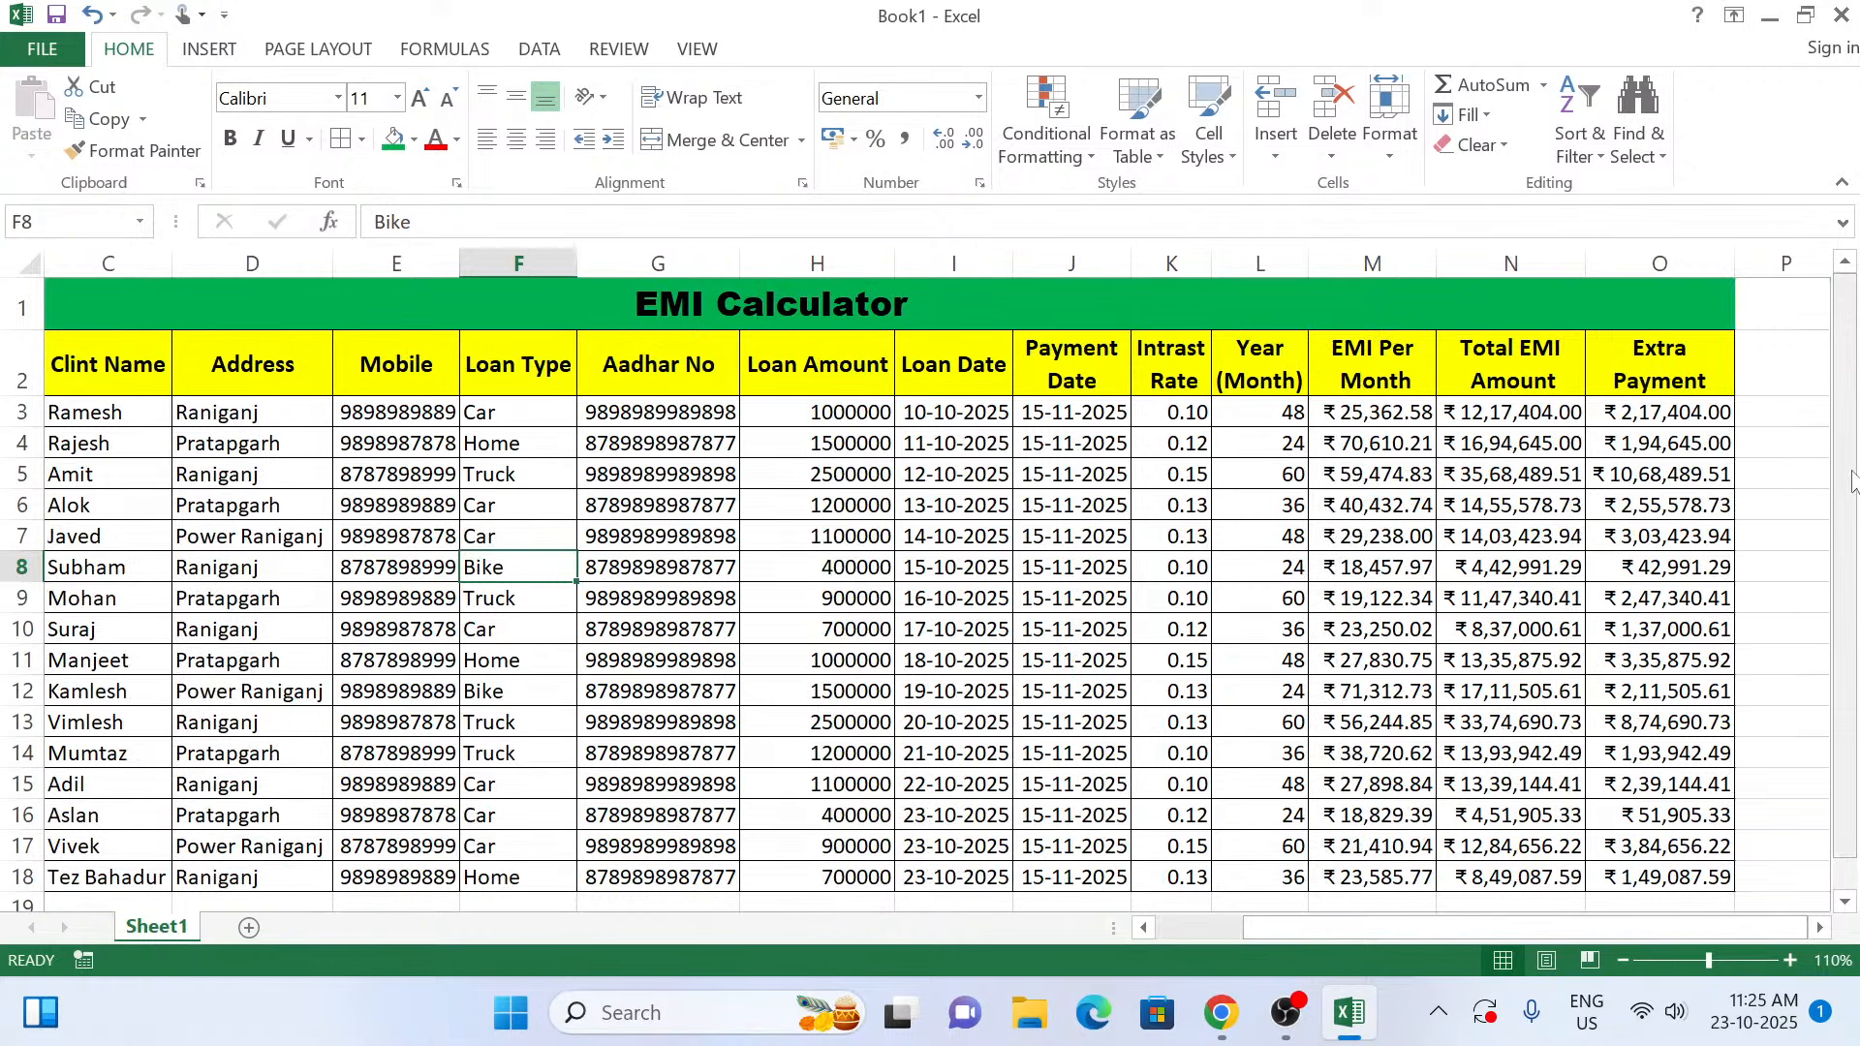
Try totalling the extra payments in cell O19 with =SUM(O3:O18), and delete the formula again.
left_click_drag(1848, 467, 1852, 492)
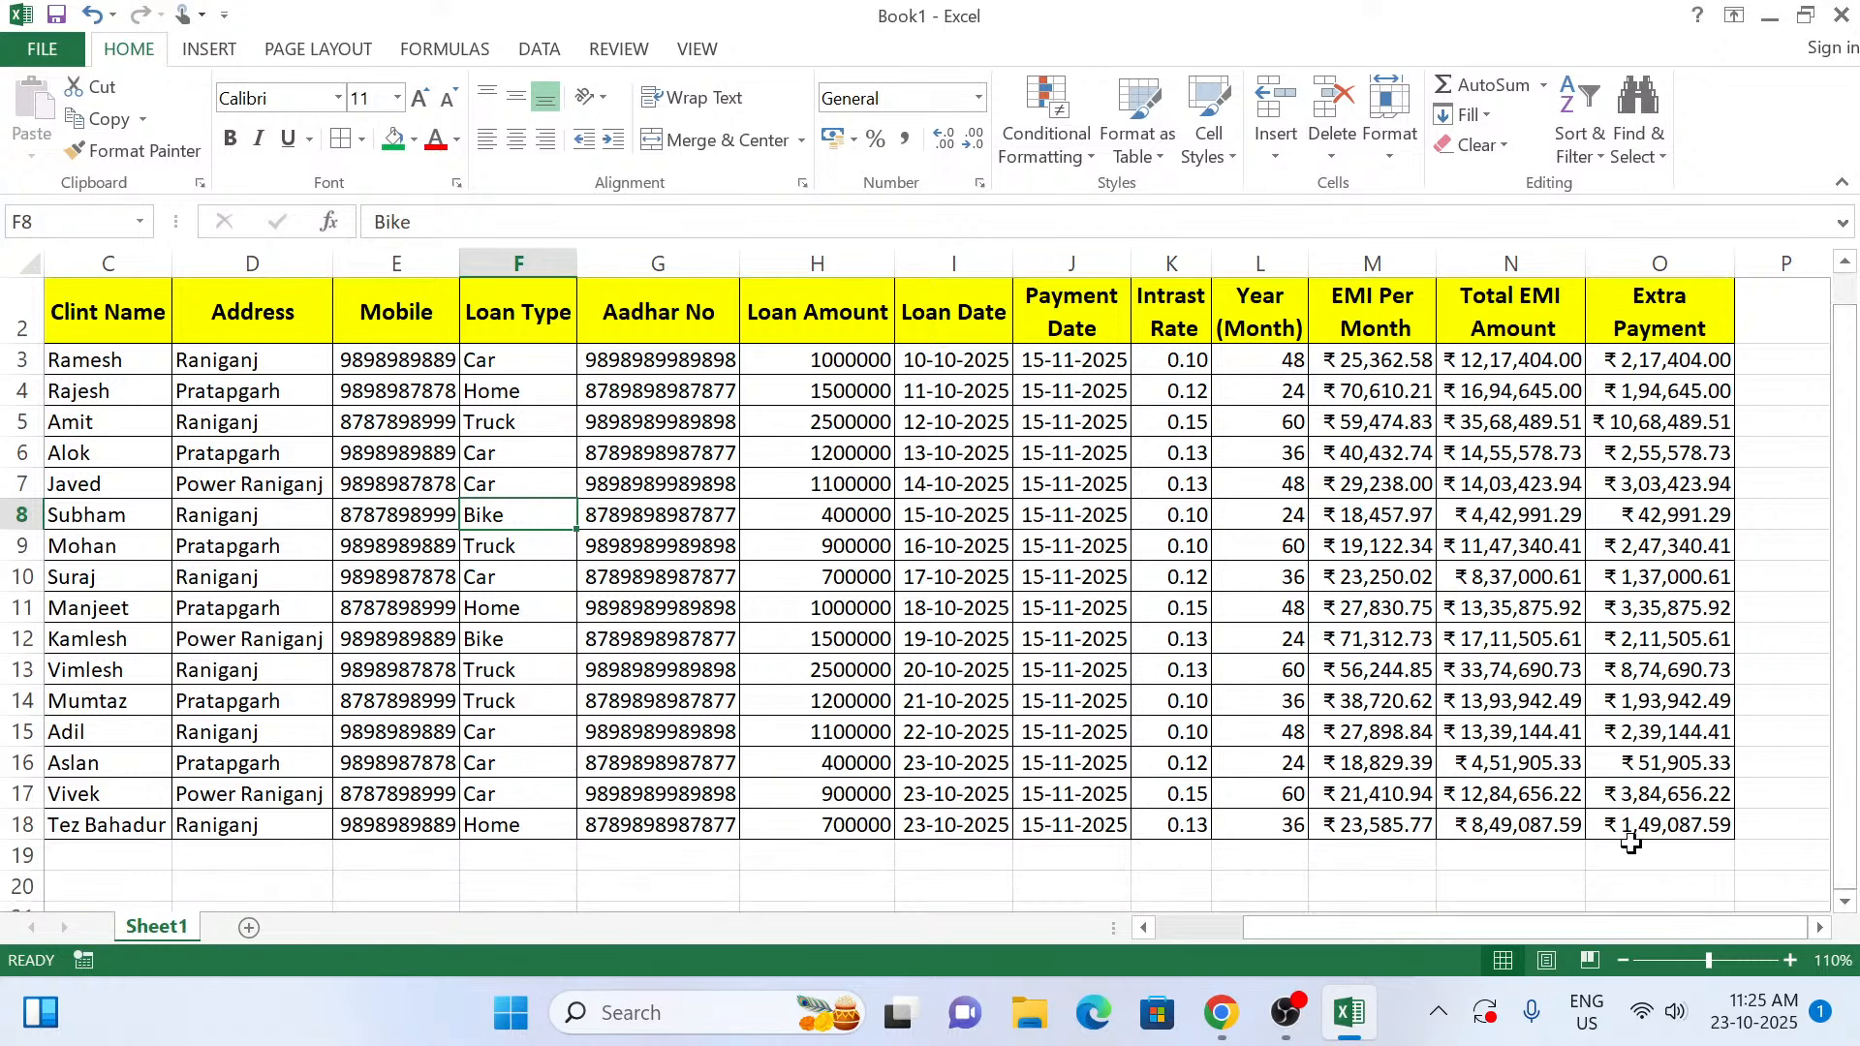
left_click(1632, 850)
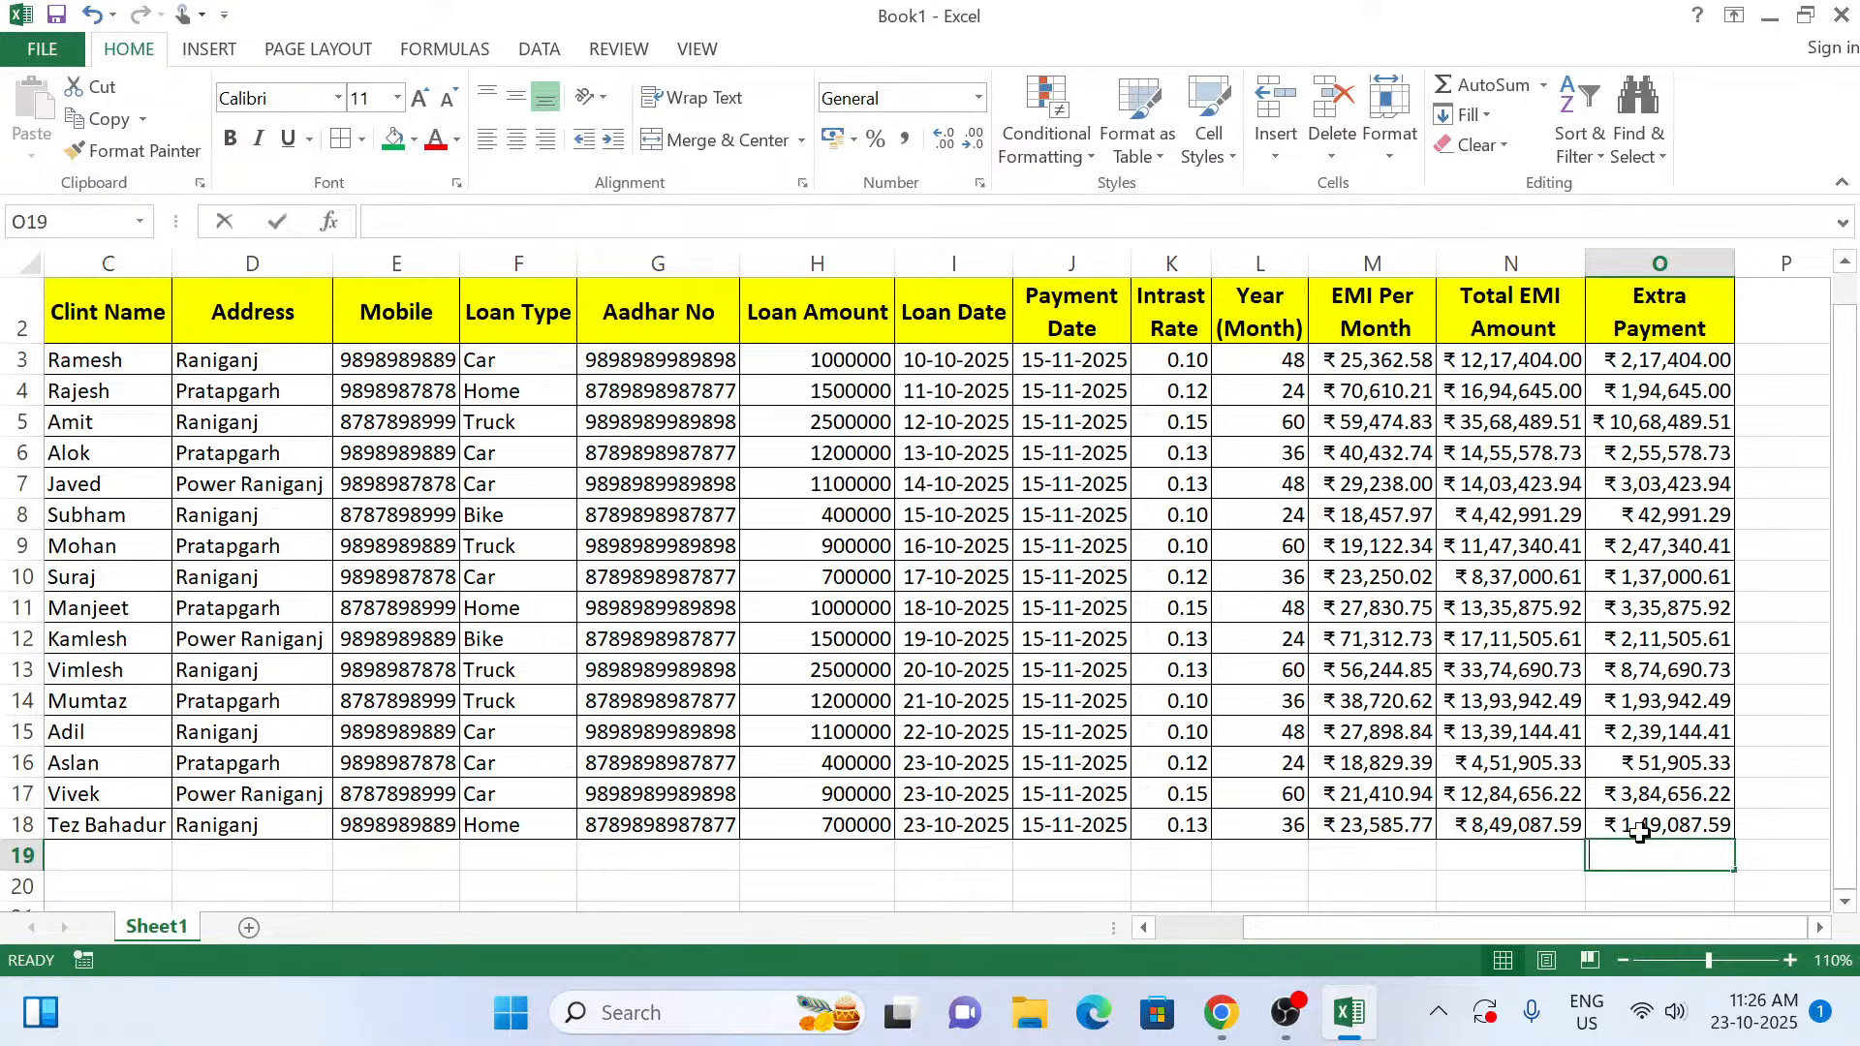
type("=sum(")
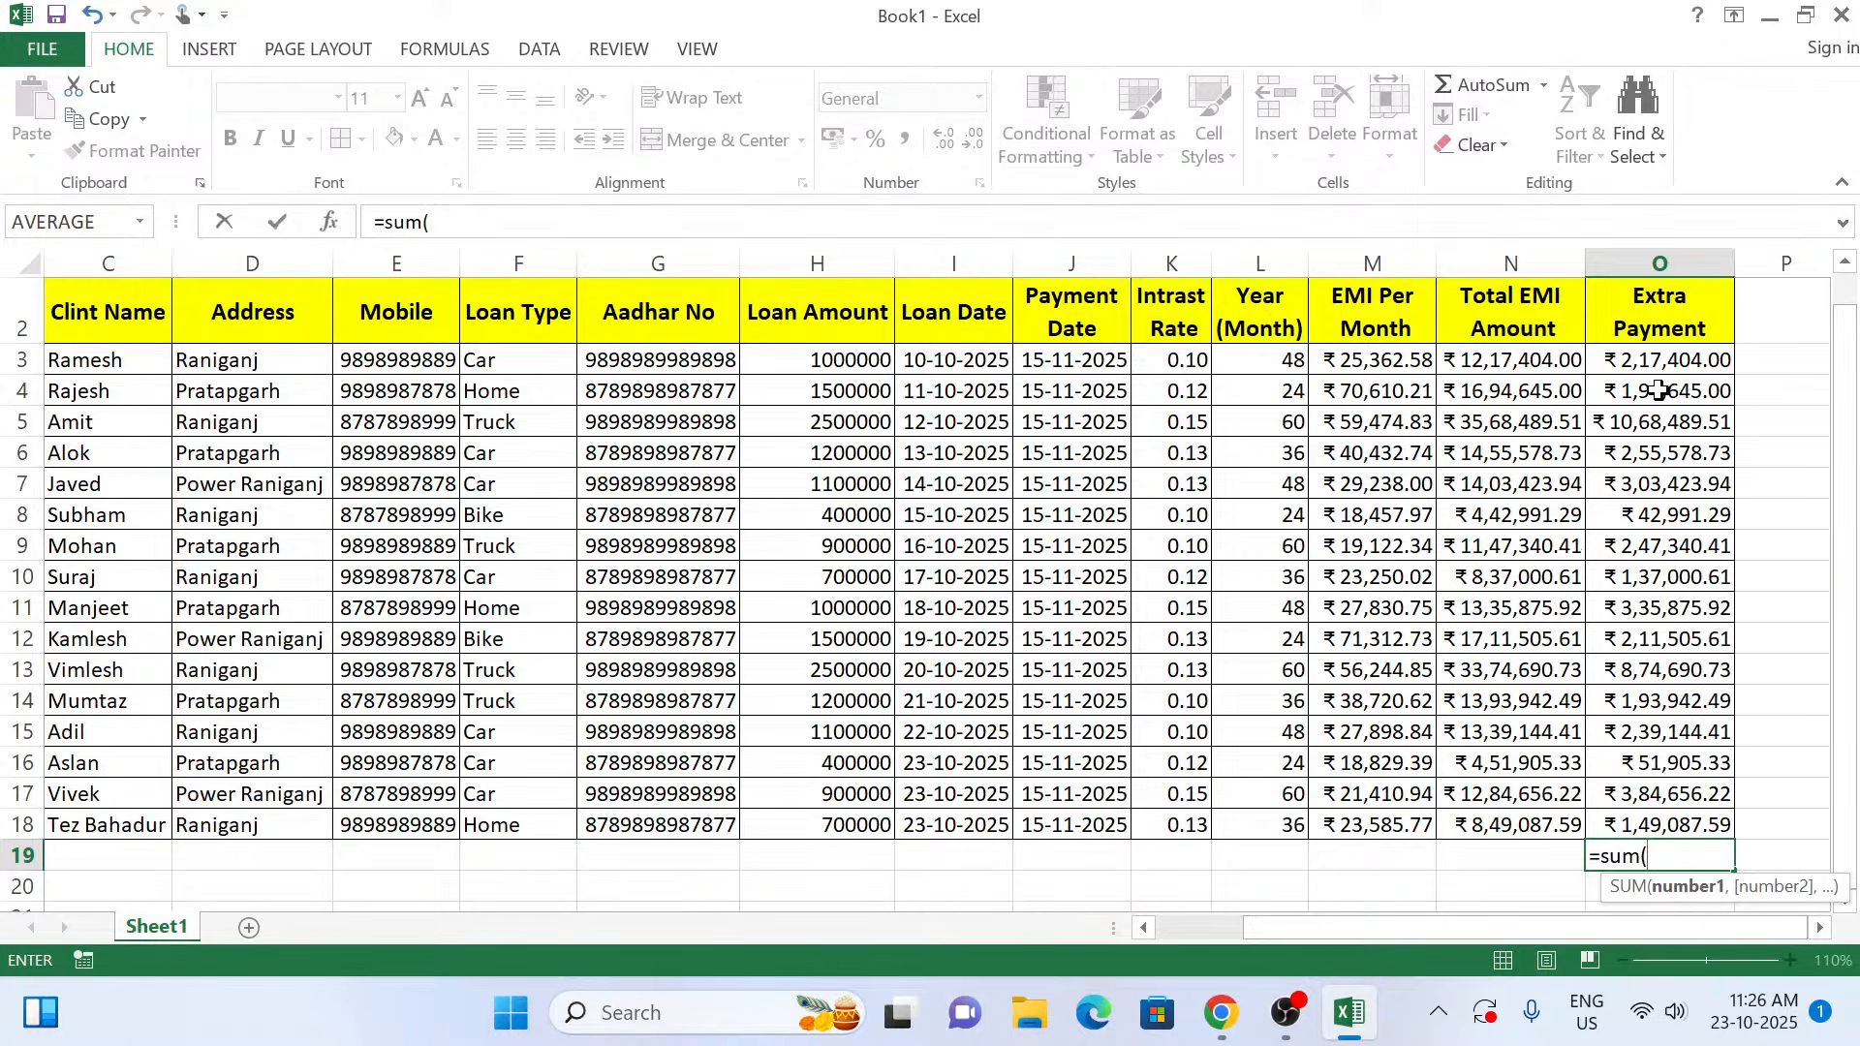
left_click_drag(1644, 359, 1646, 818)
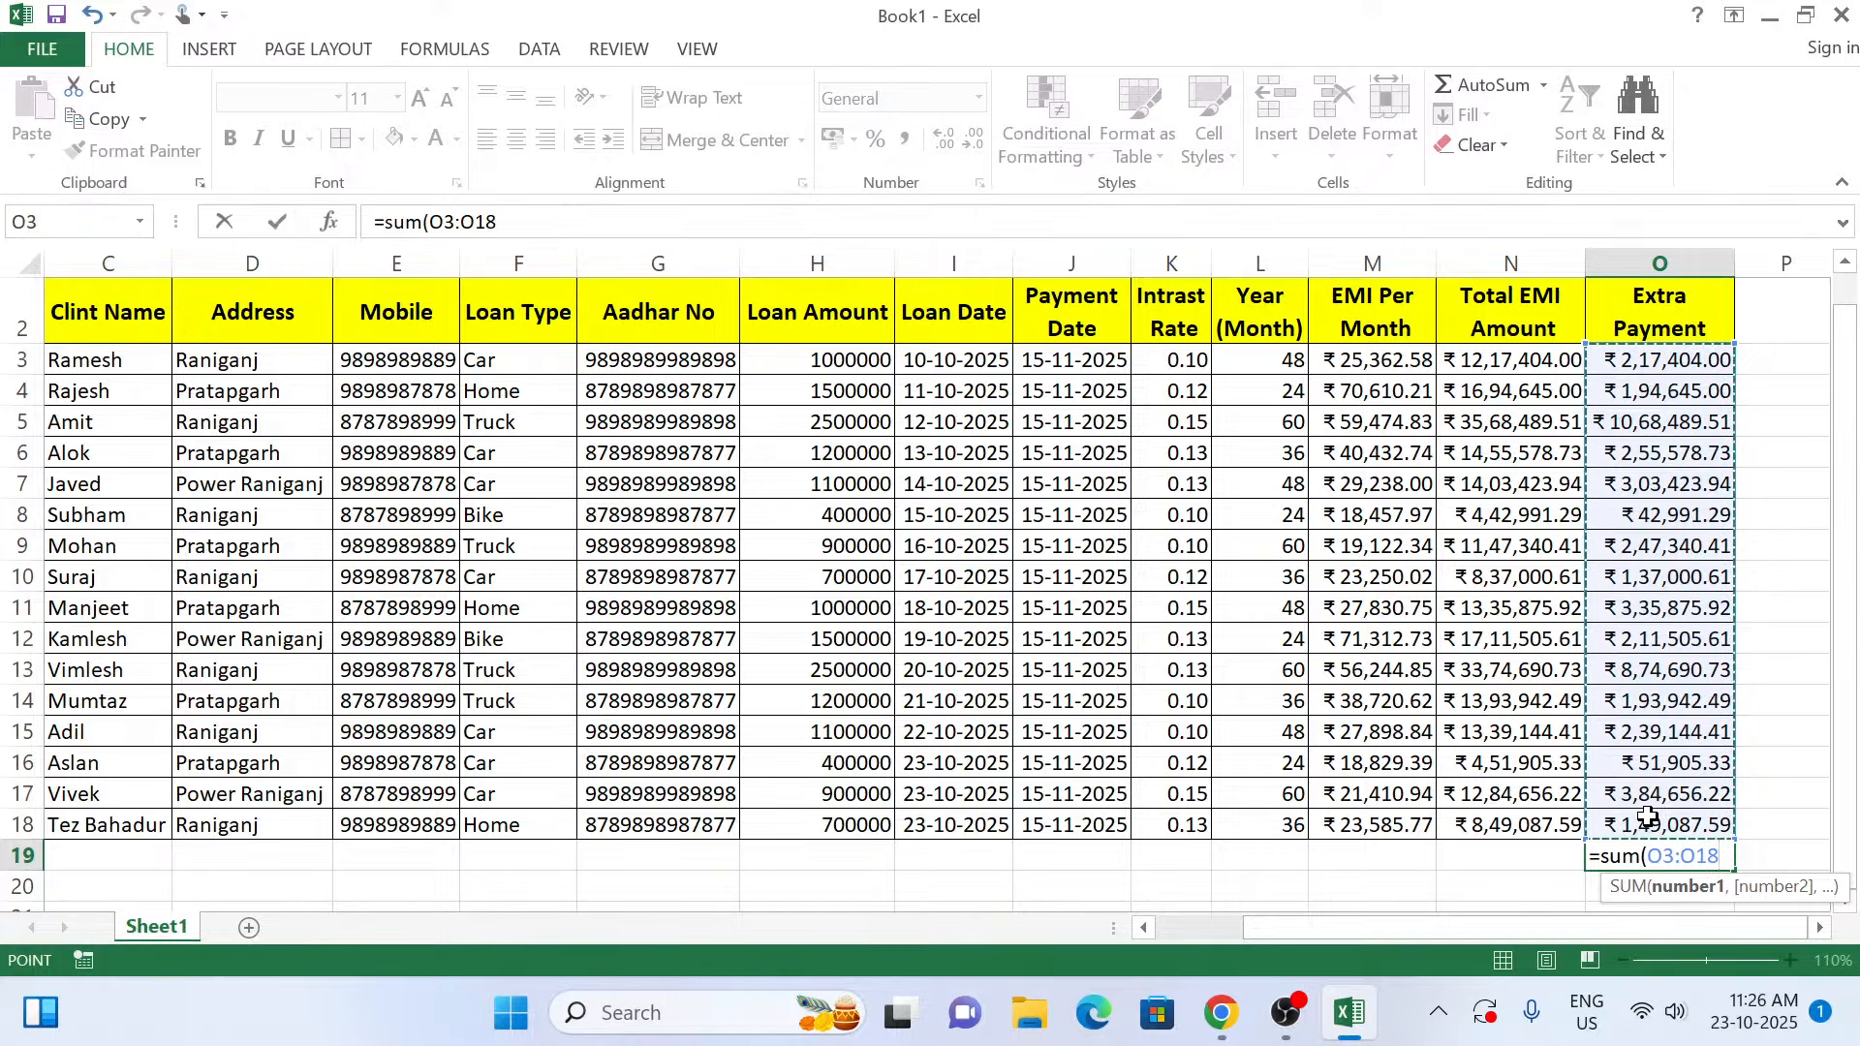
type(")")
key("Return")
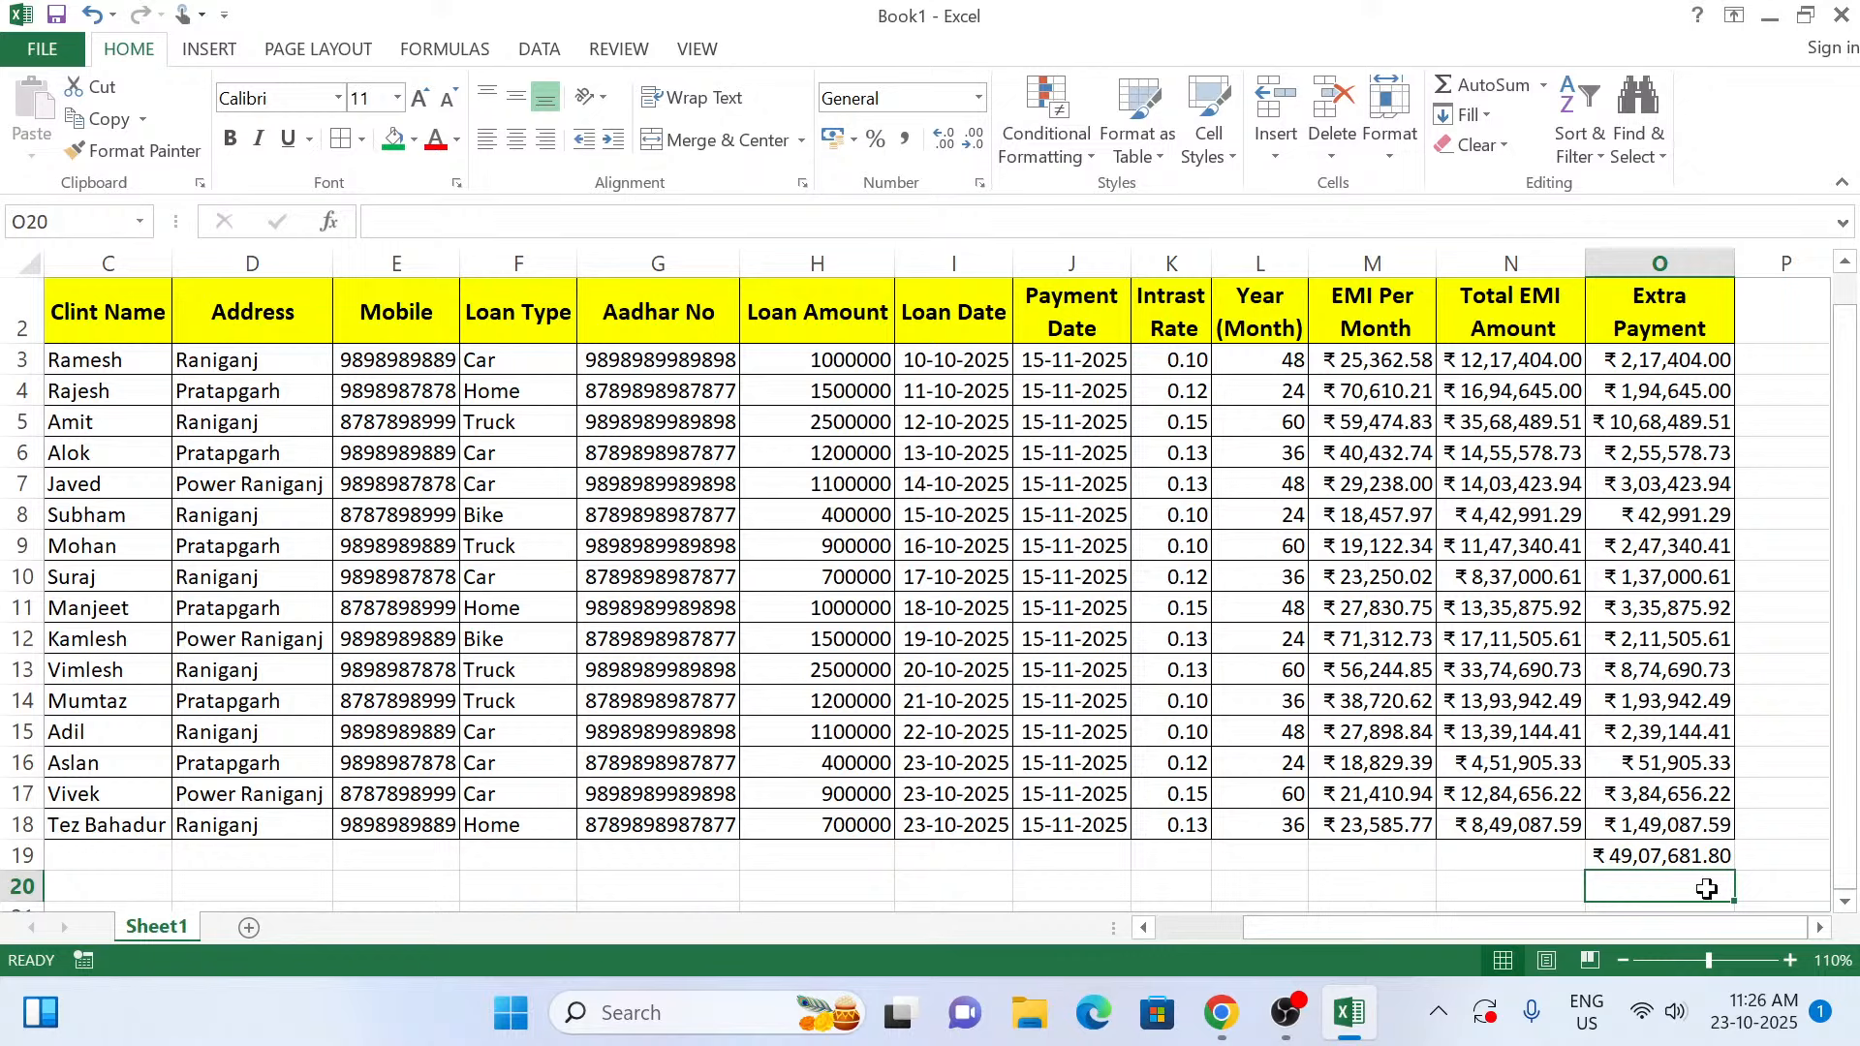
left_click(1673, 861)
key("Delete")
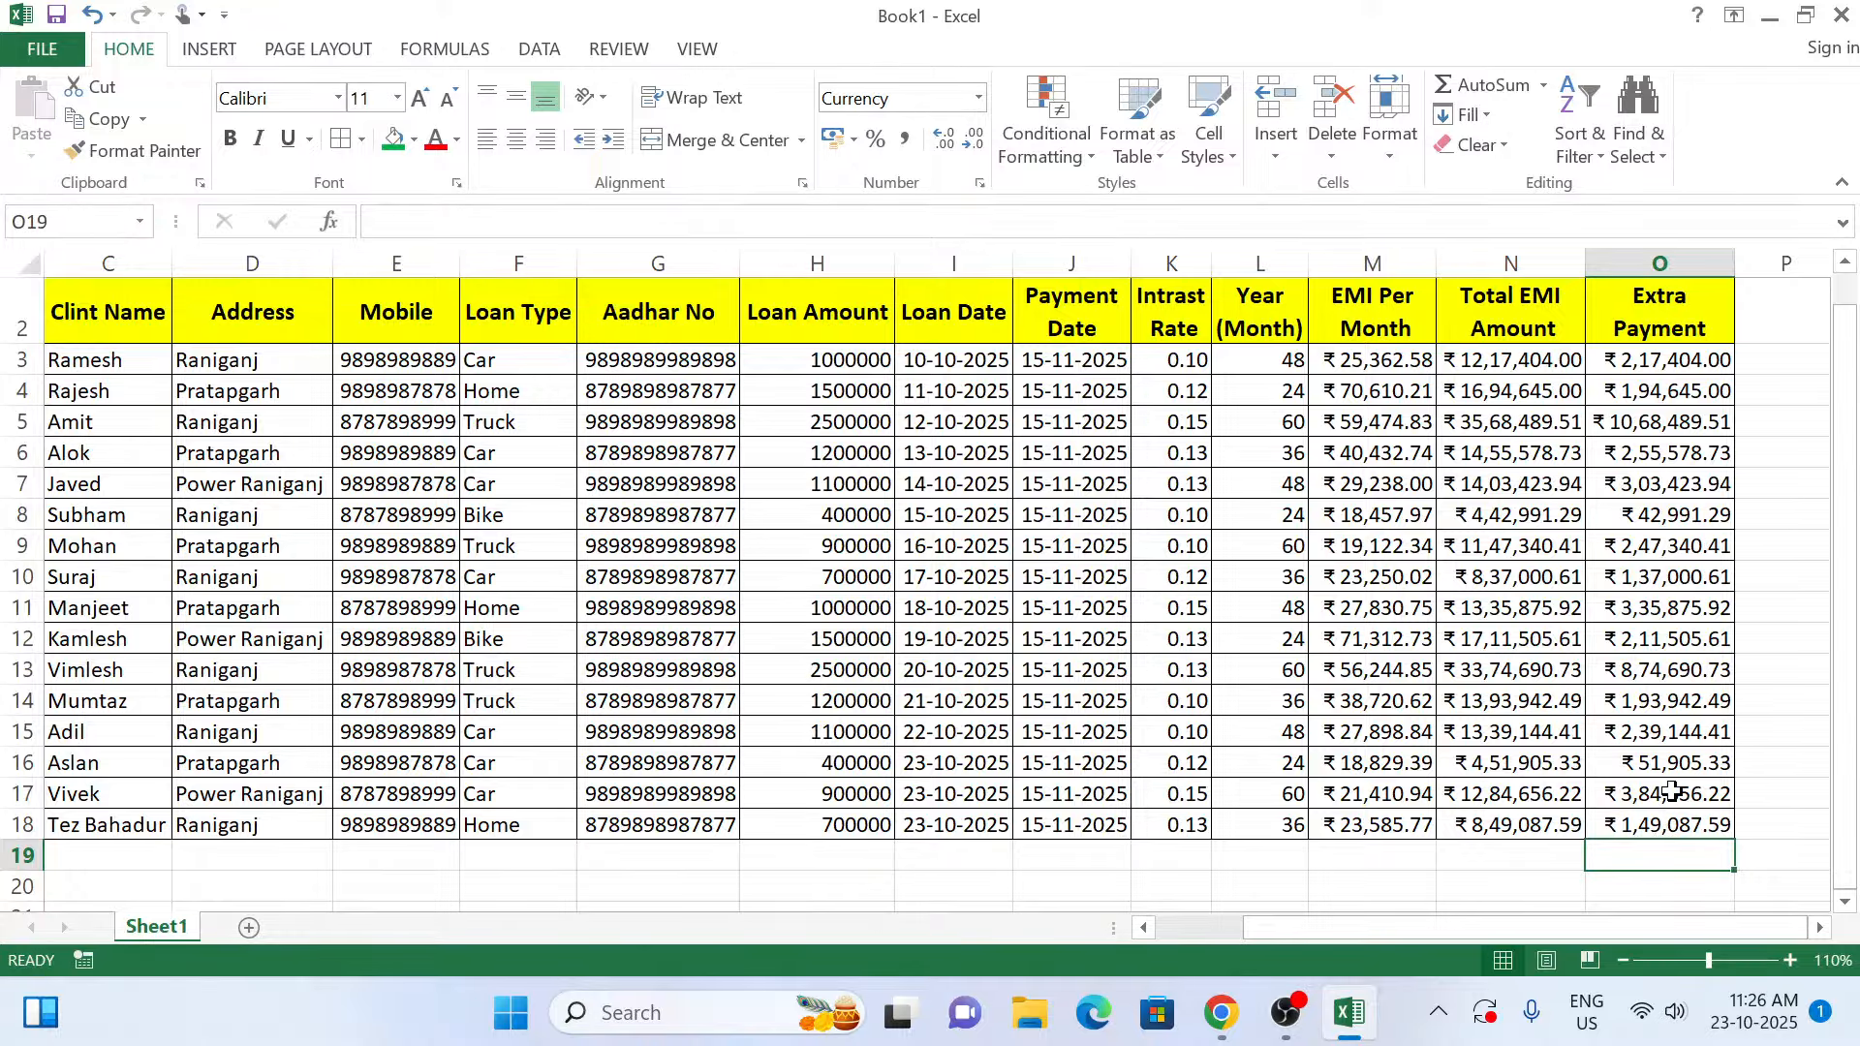
Define the workbook-scoped name EP for the extra payment range O3:O18.
left_click(1644, 363)
left_click_drag(1644, 363, 1677, 825)
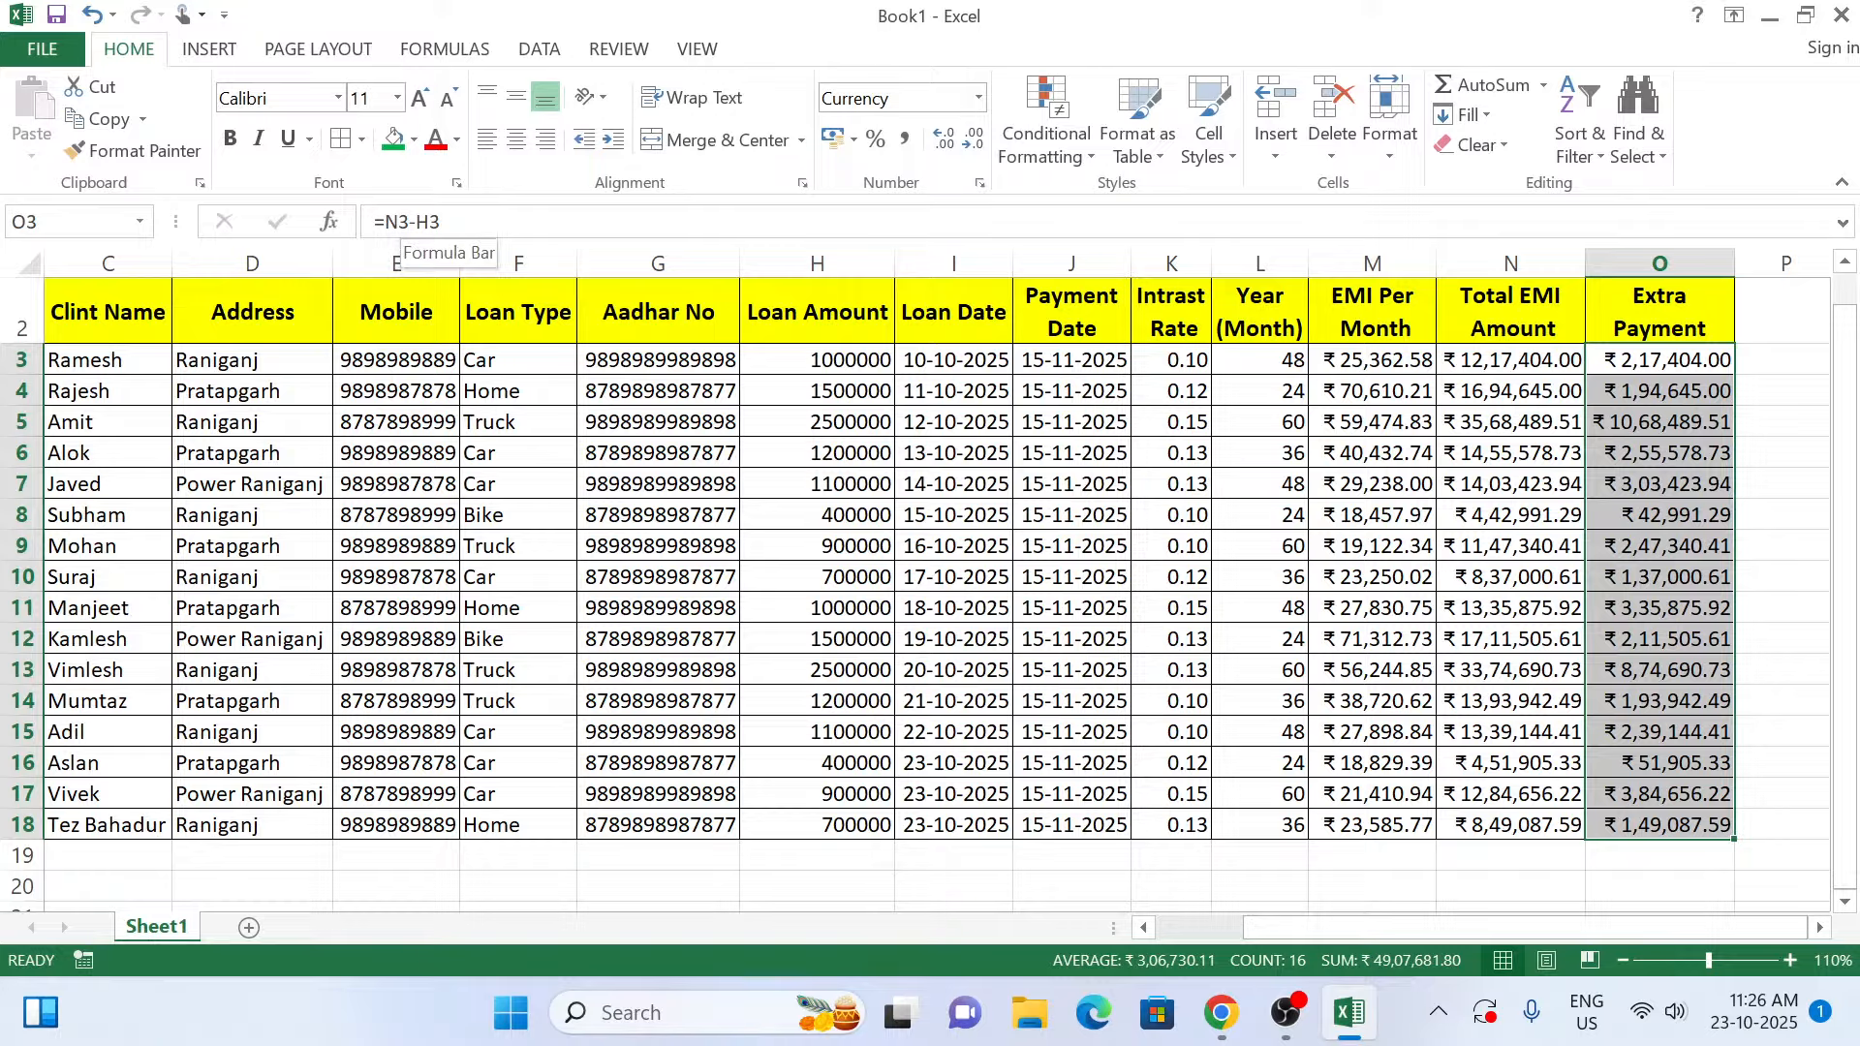
left_click(208, 50)
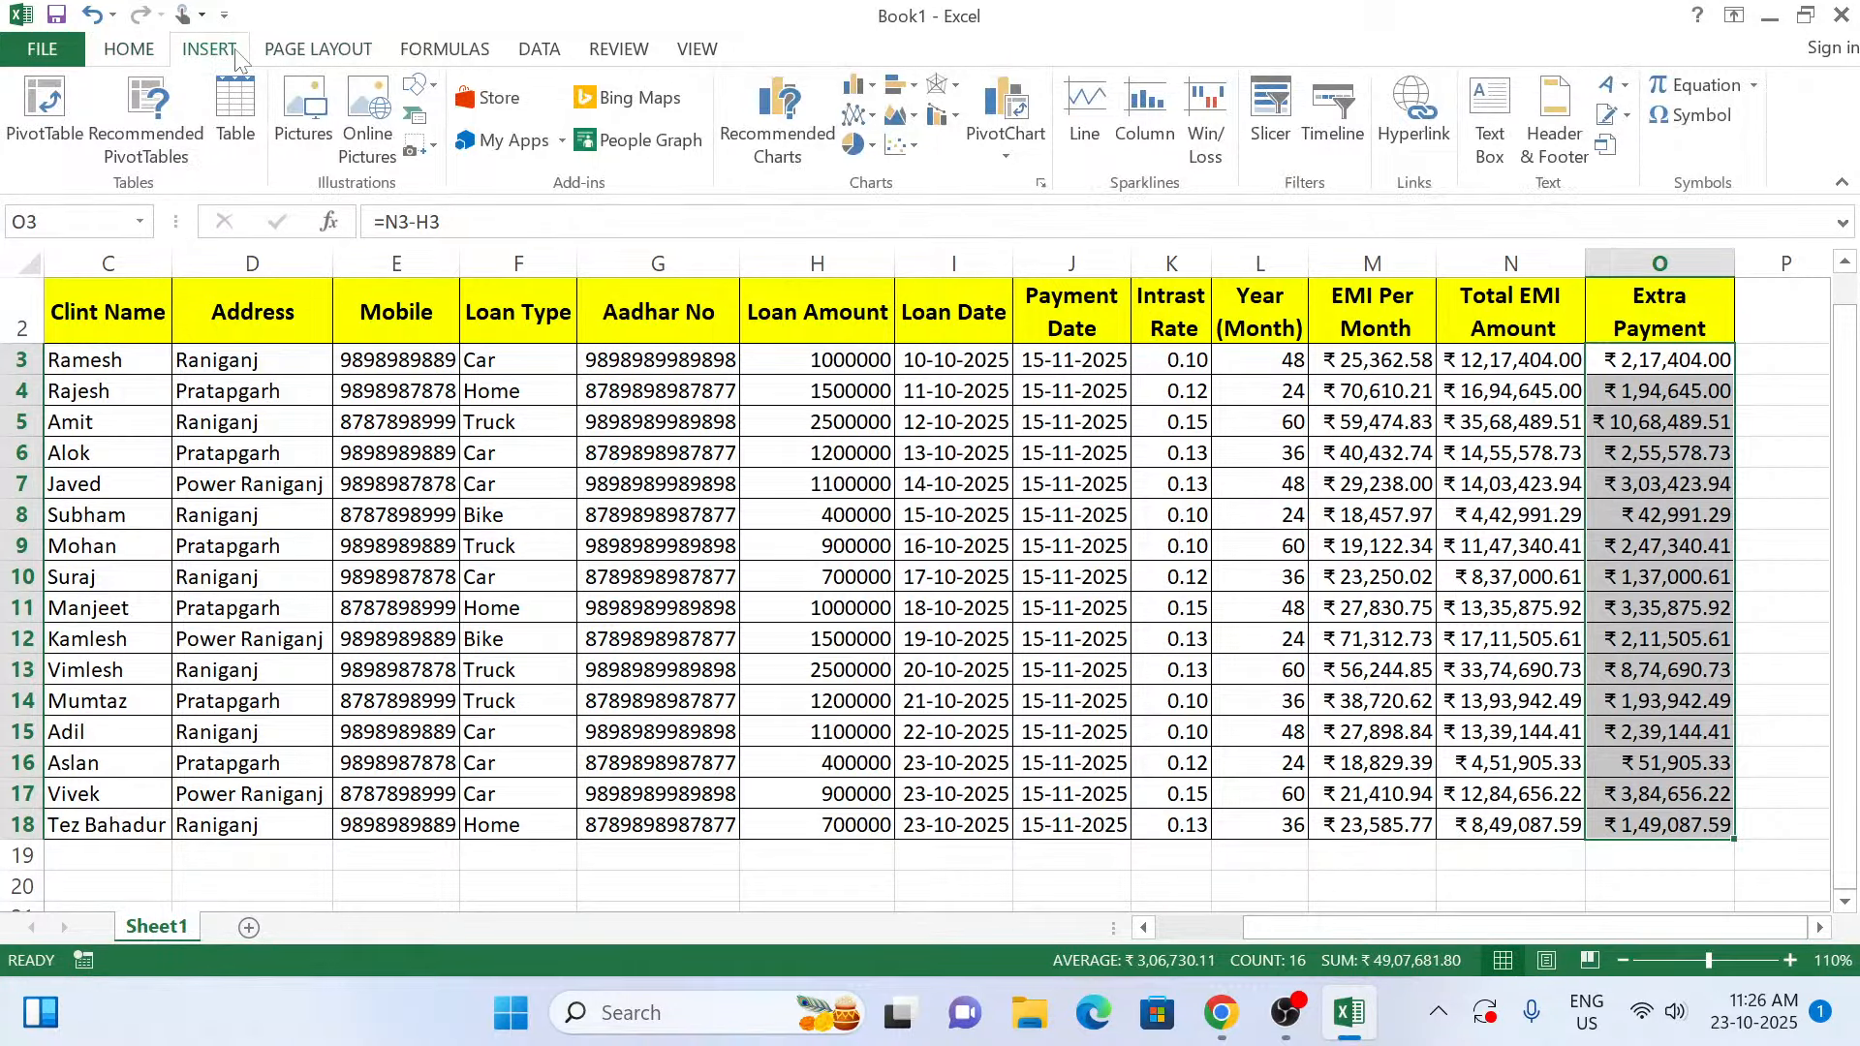
left_click(431, 53)
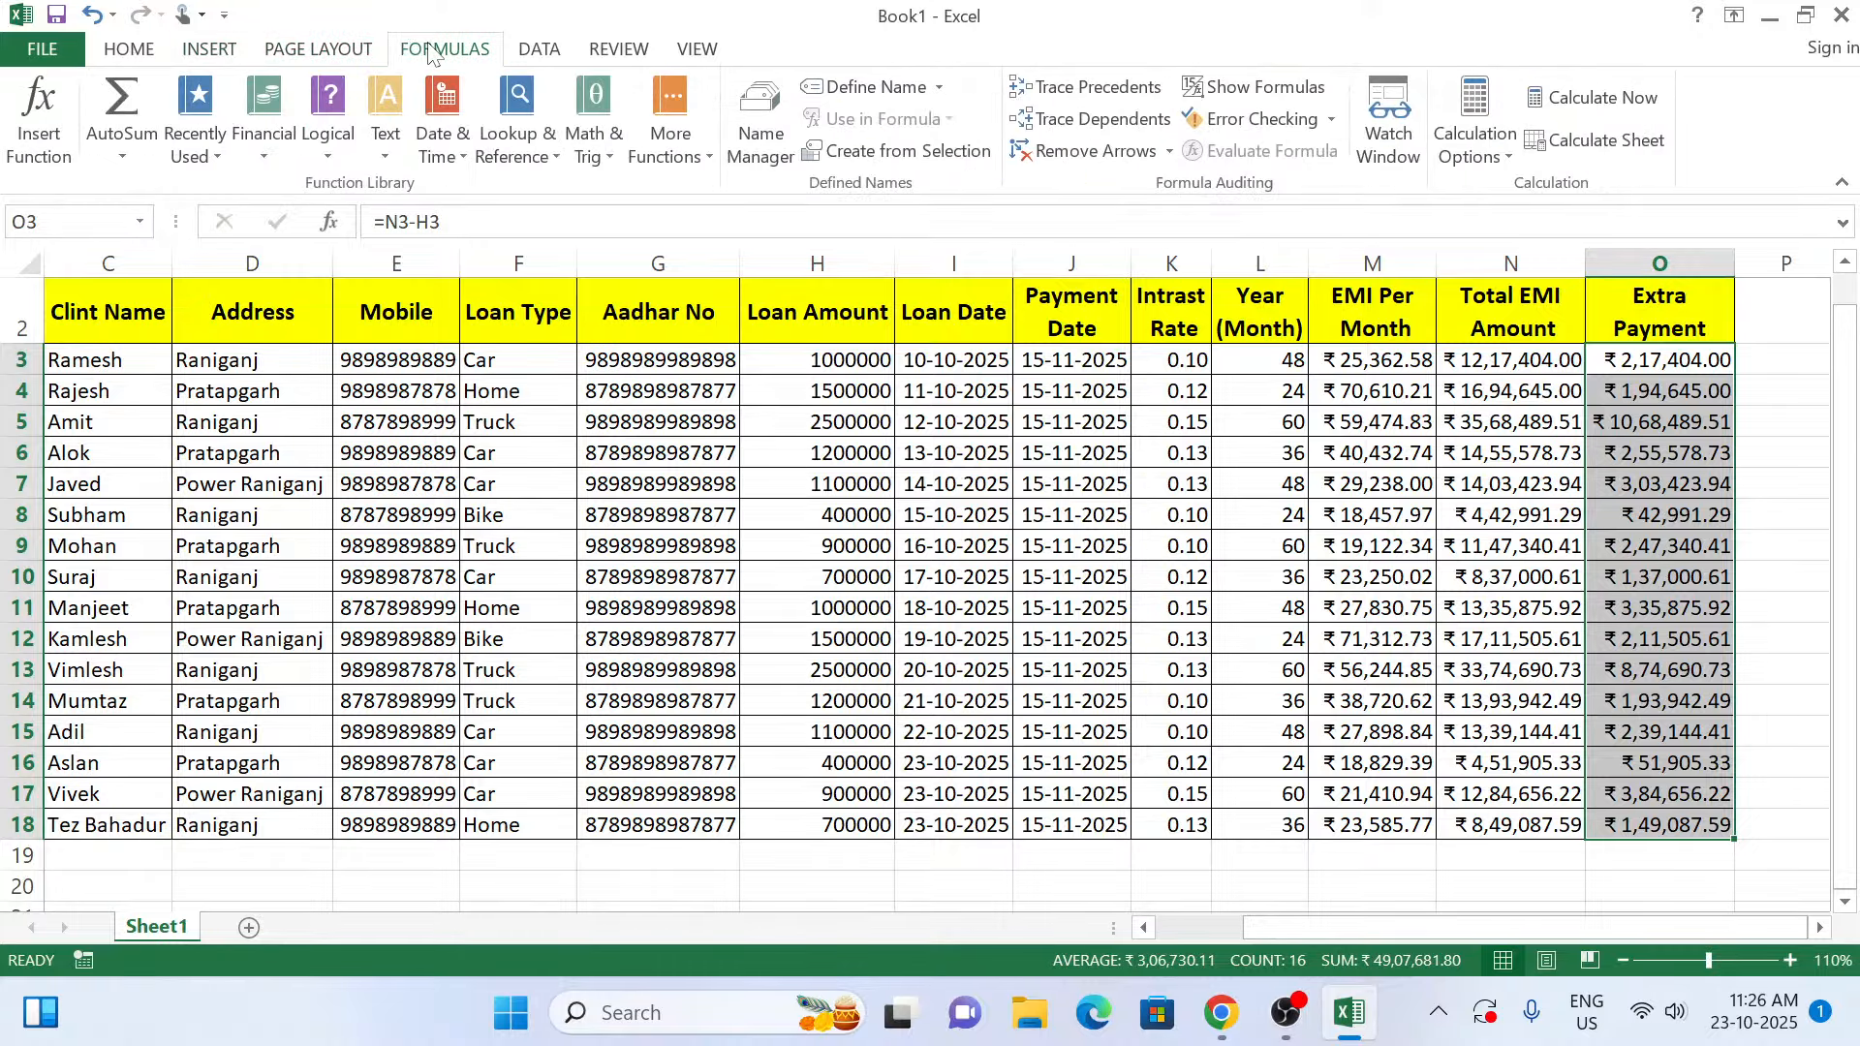
left_click(878, 92)
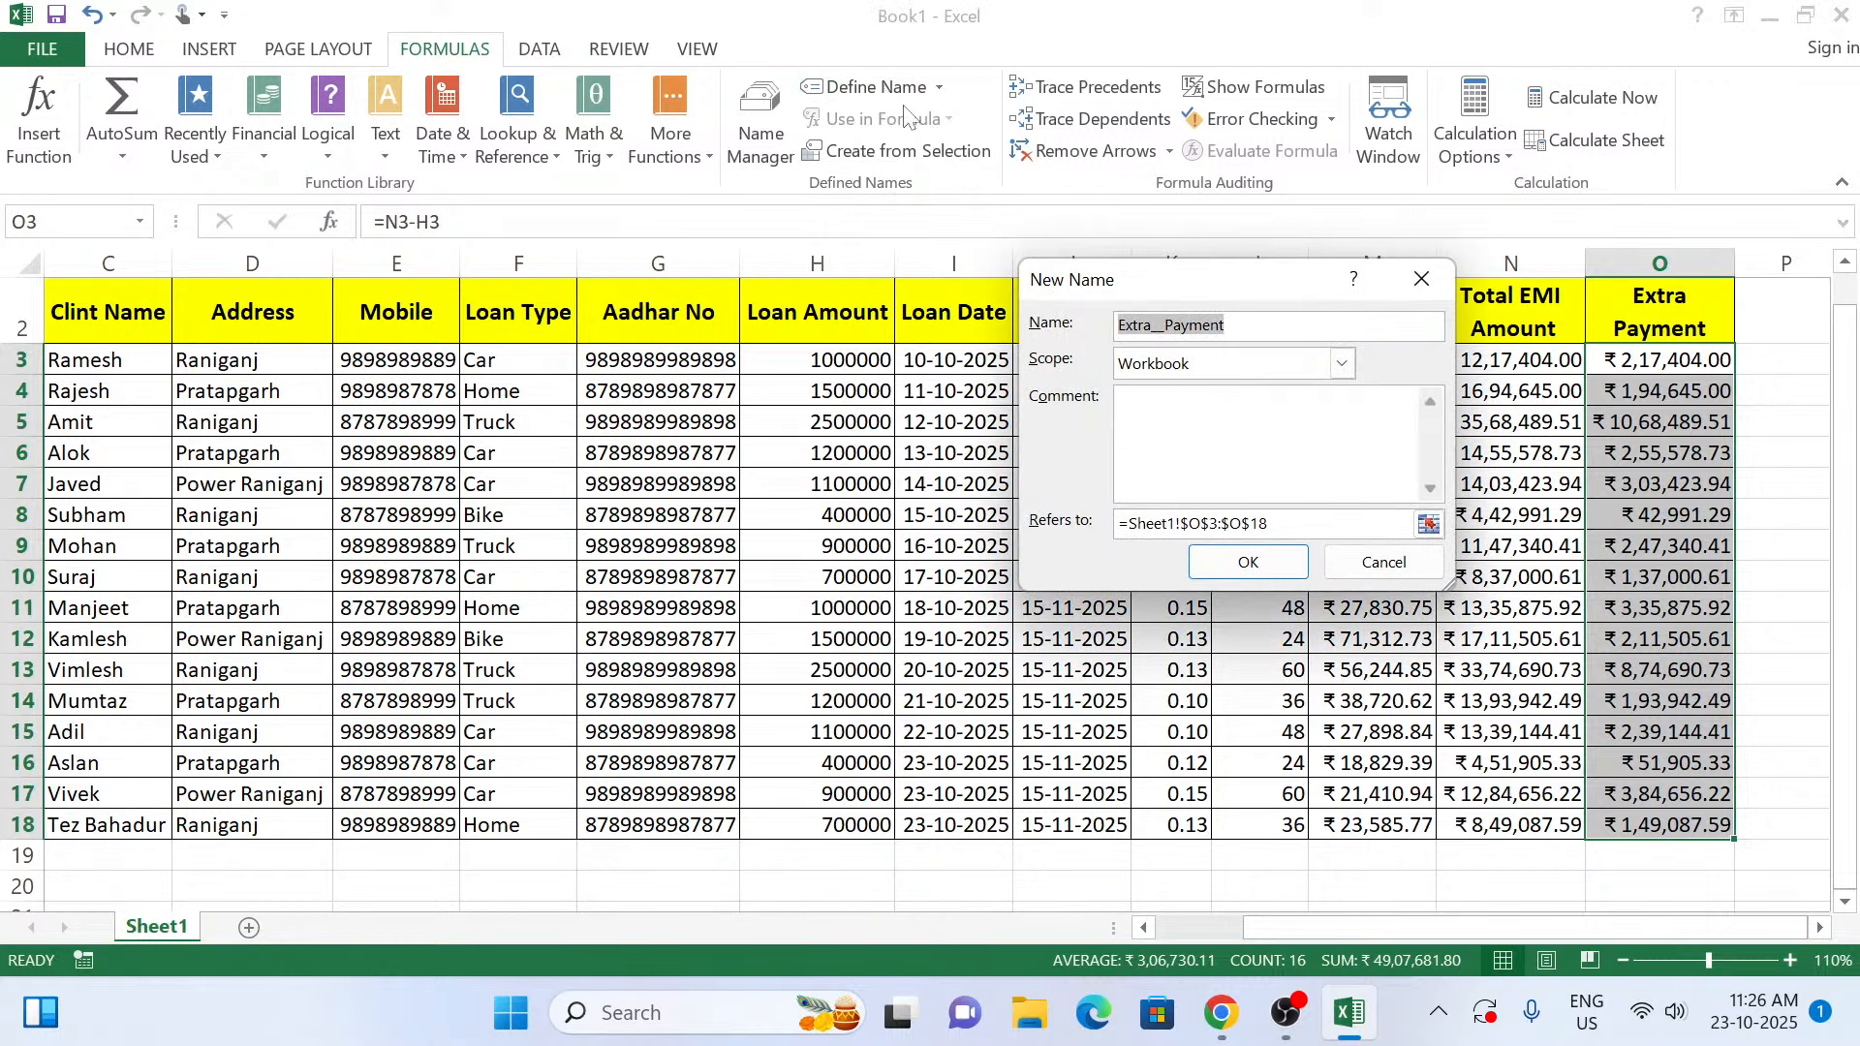
left_click_drag(1237, 289, 1048, 340)
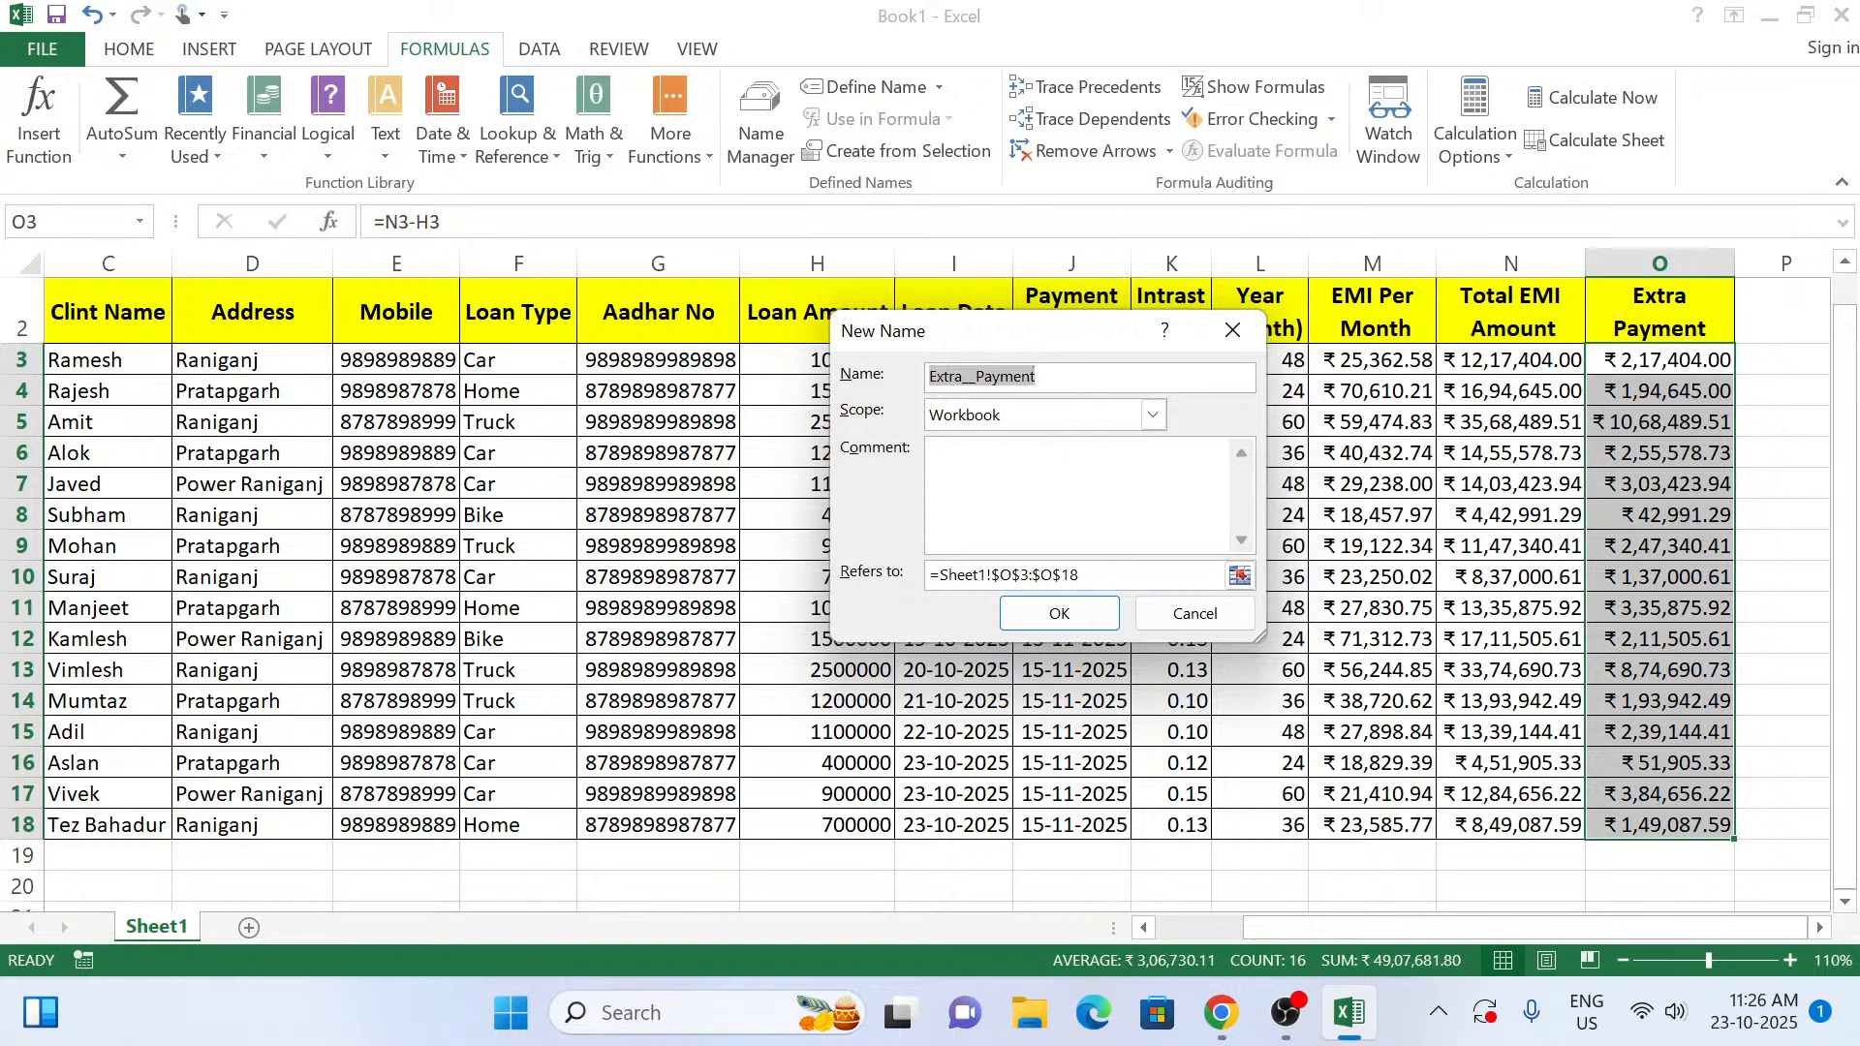
type("EP")
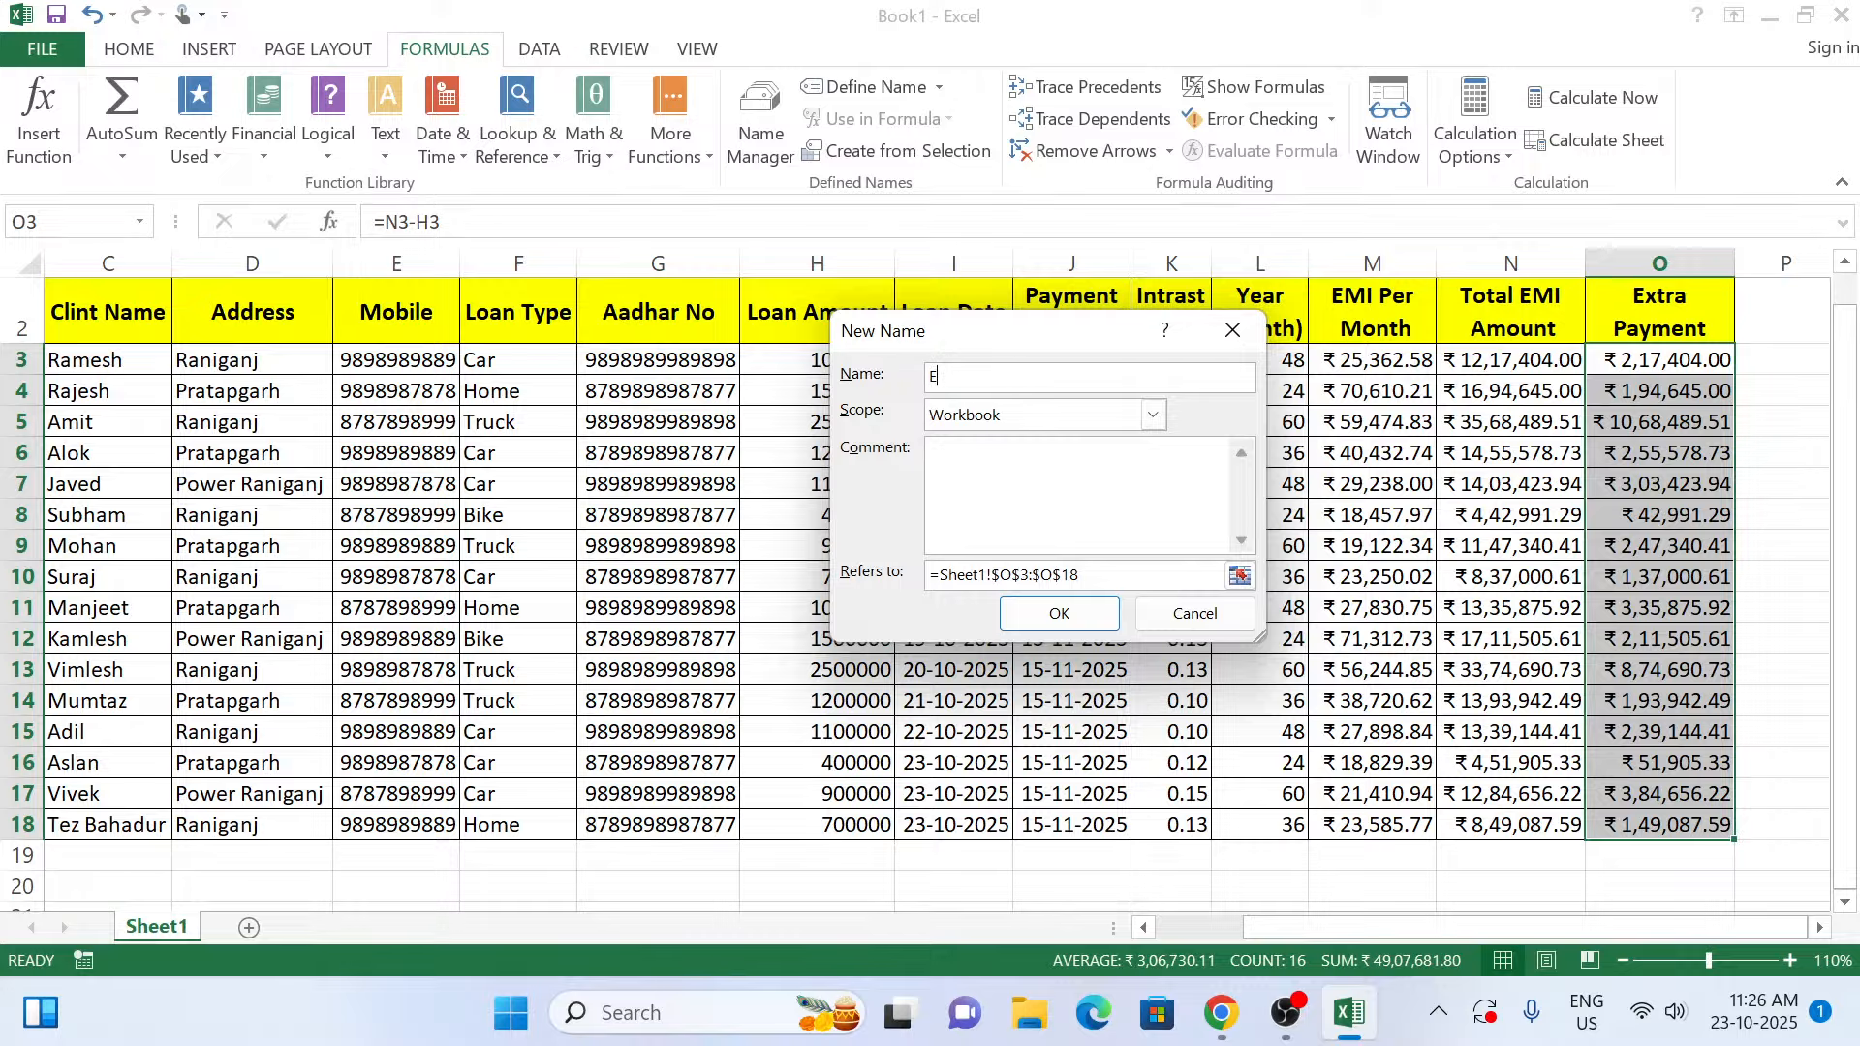
left_click(1089, 625)
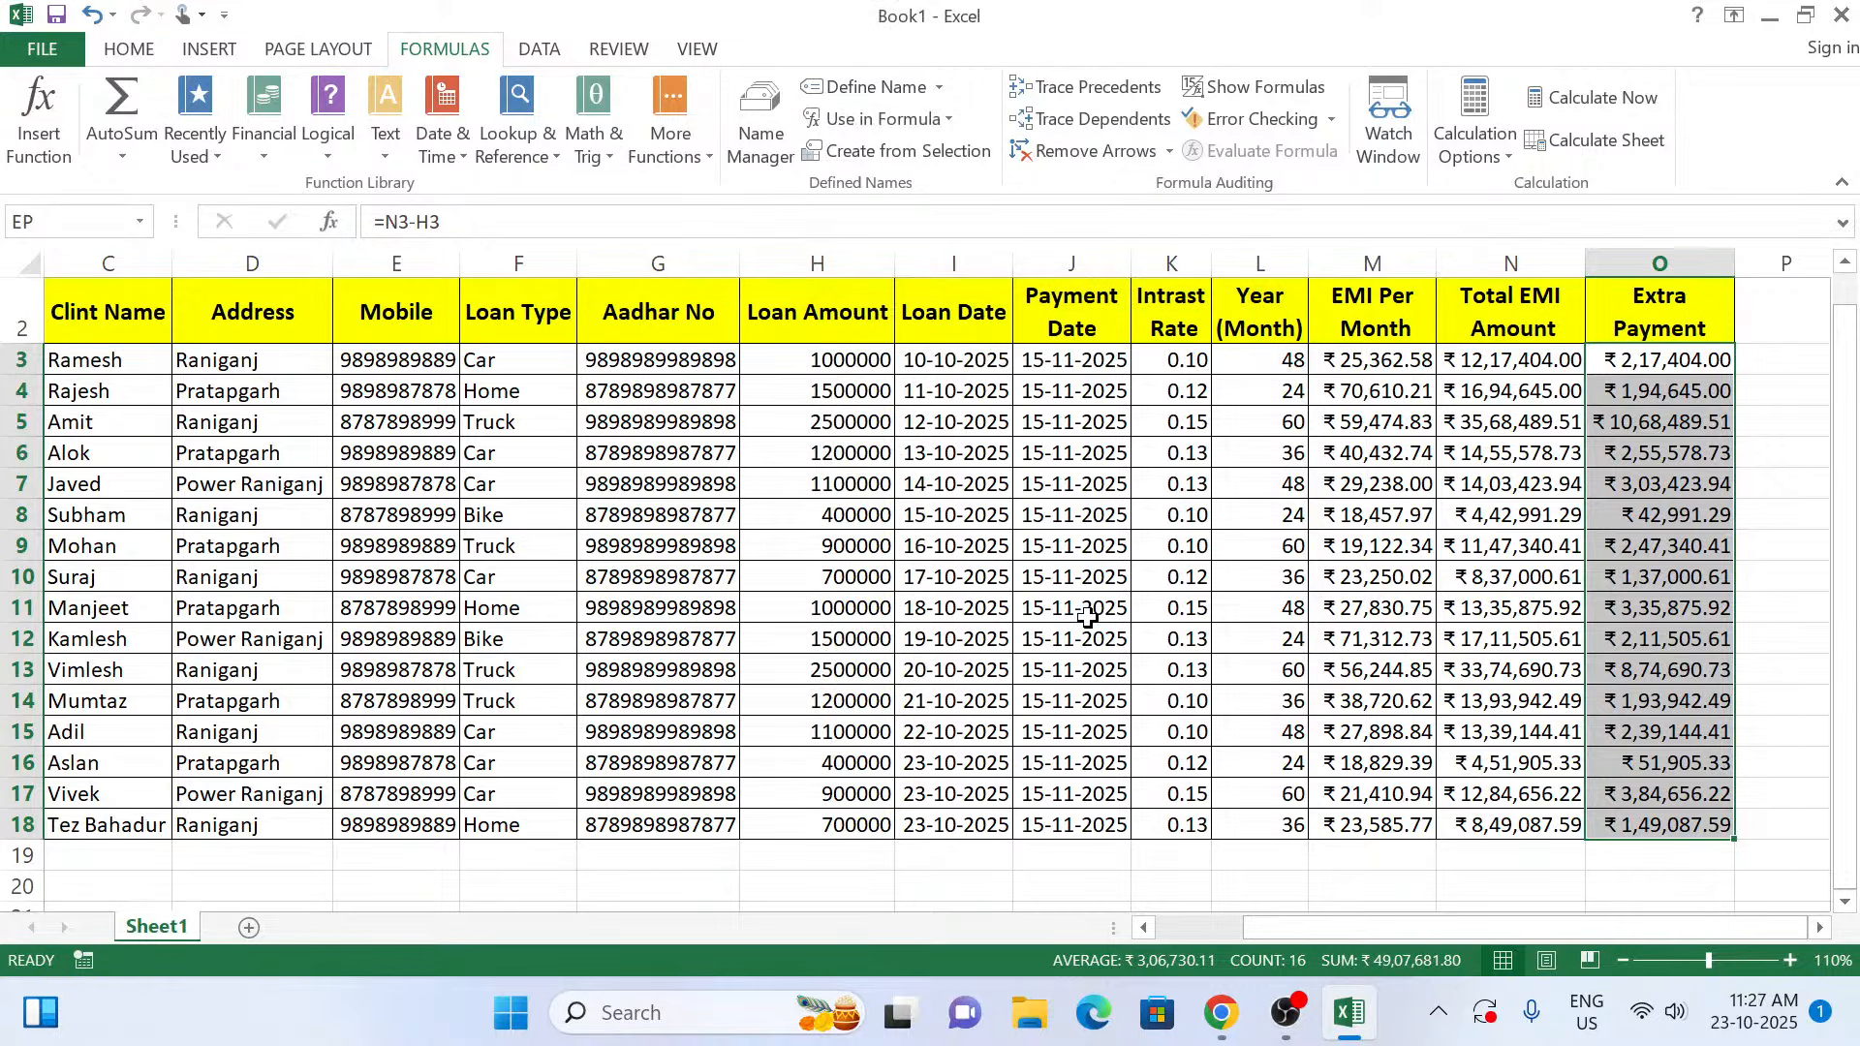
Total the extra payments in cell O19 with =SUM(EP), and delete the formula again.
left_click(1635, 858)
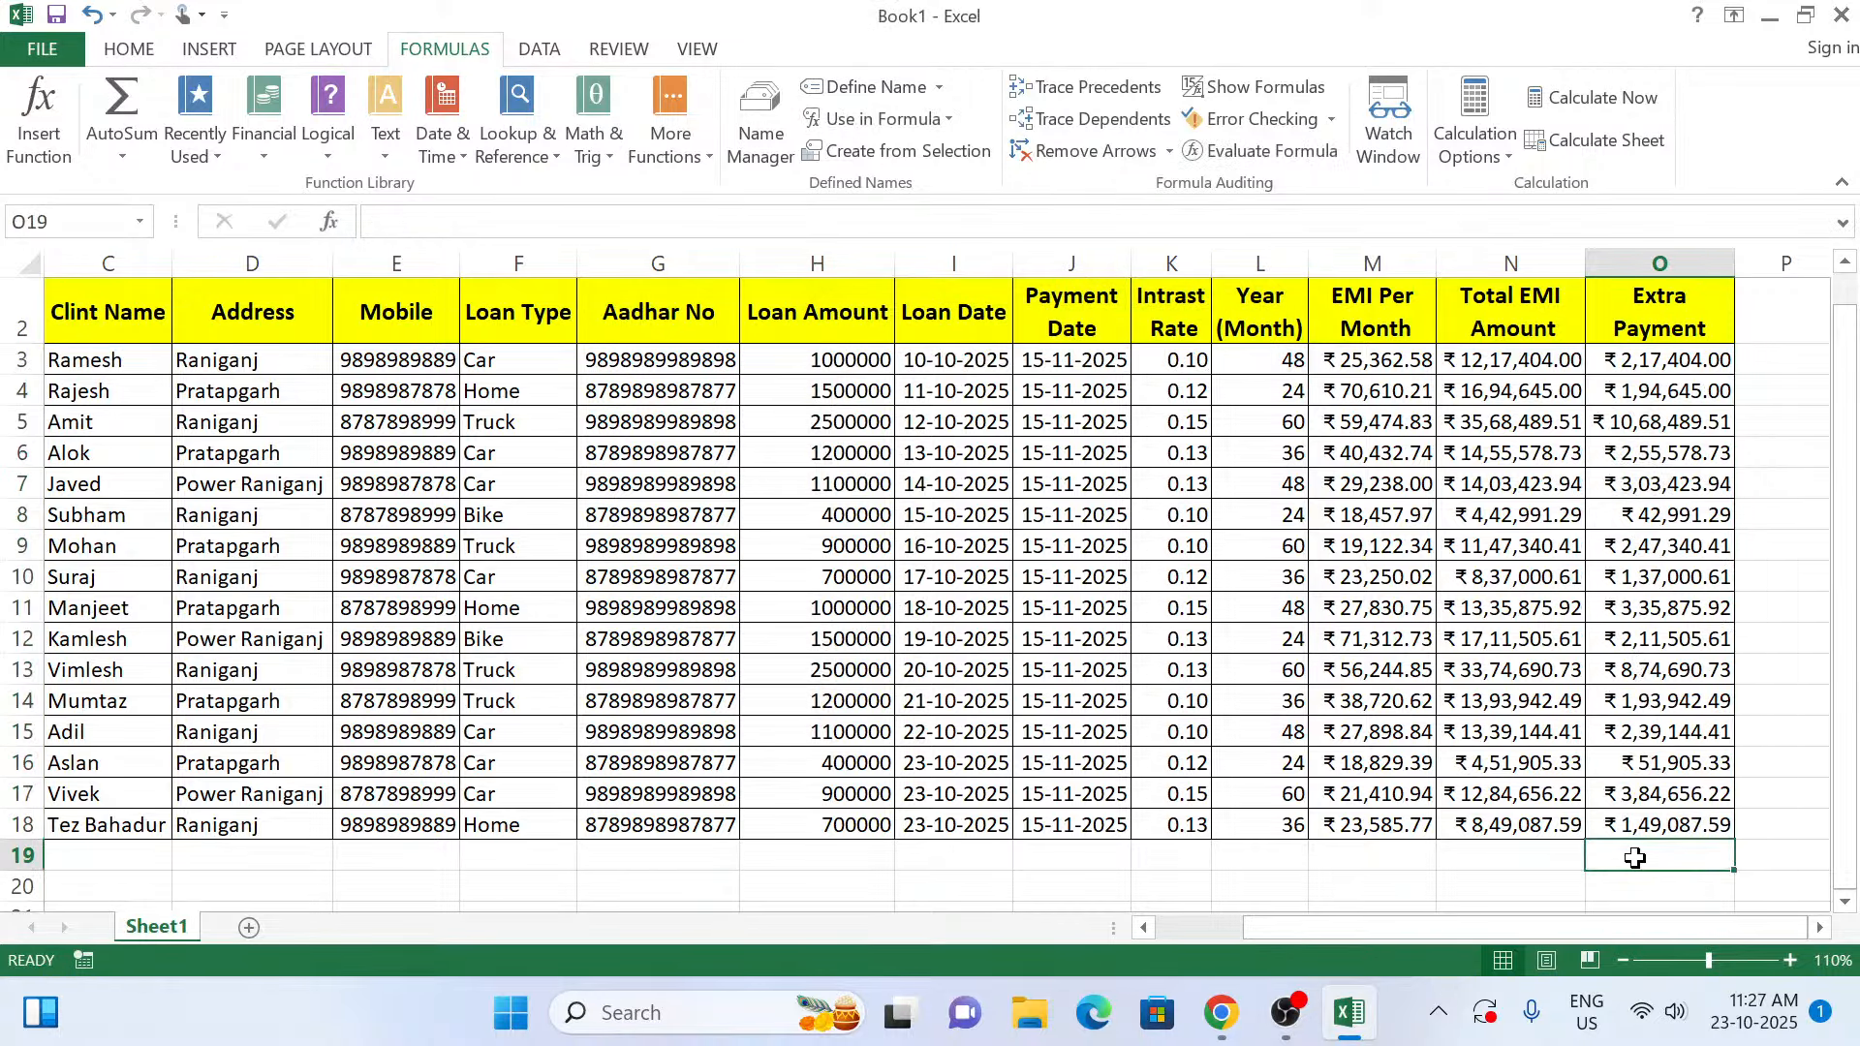
type("=")
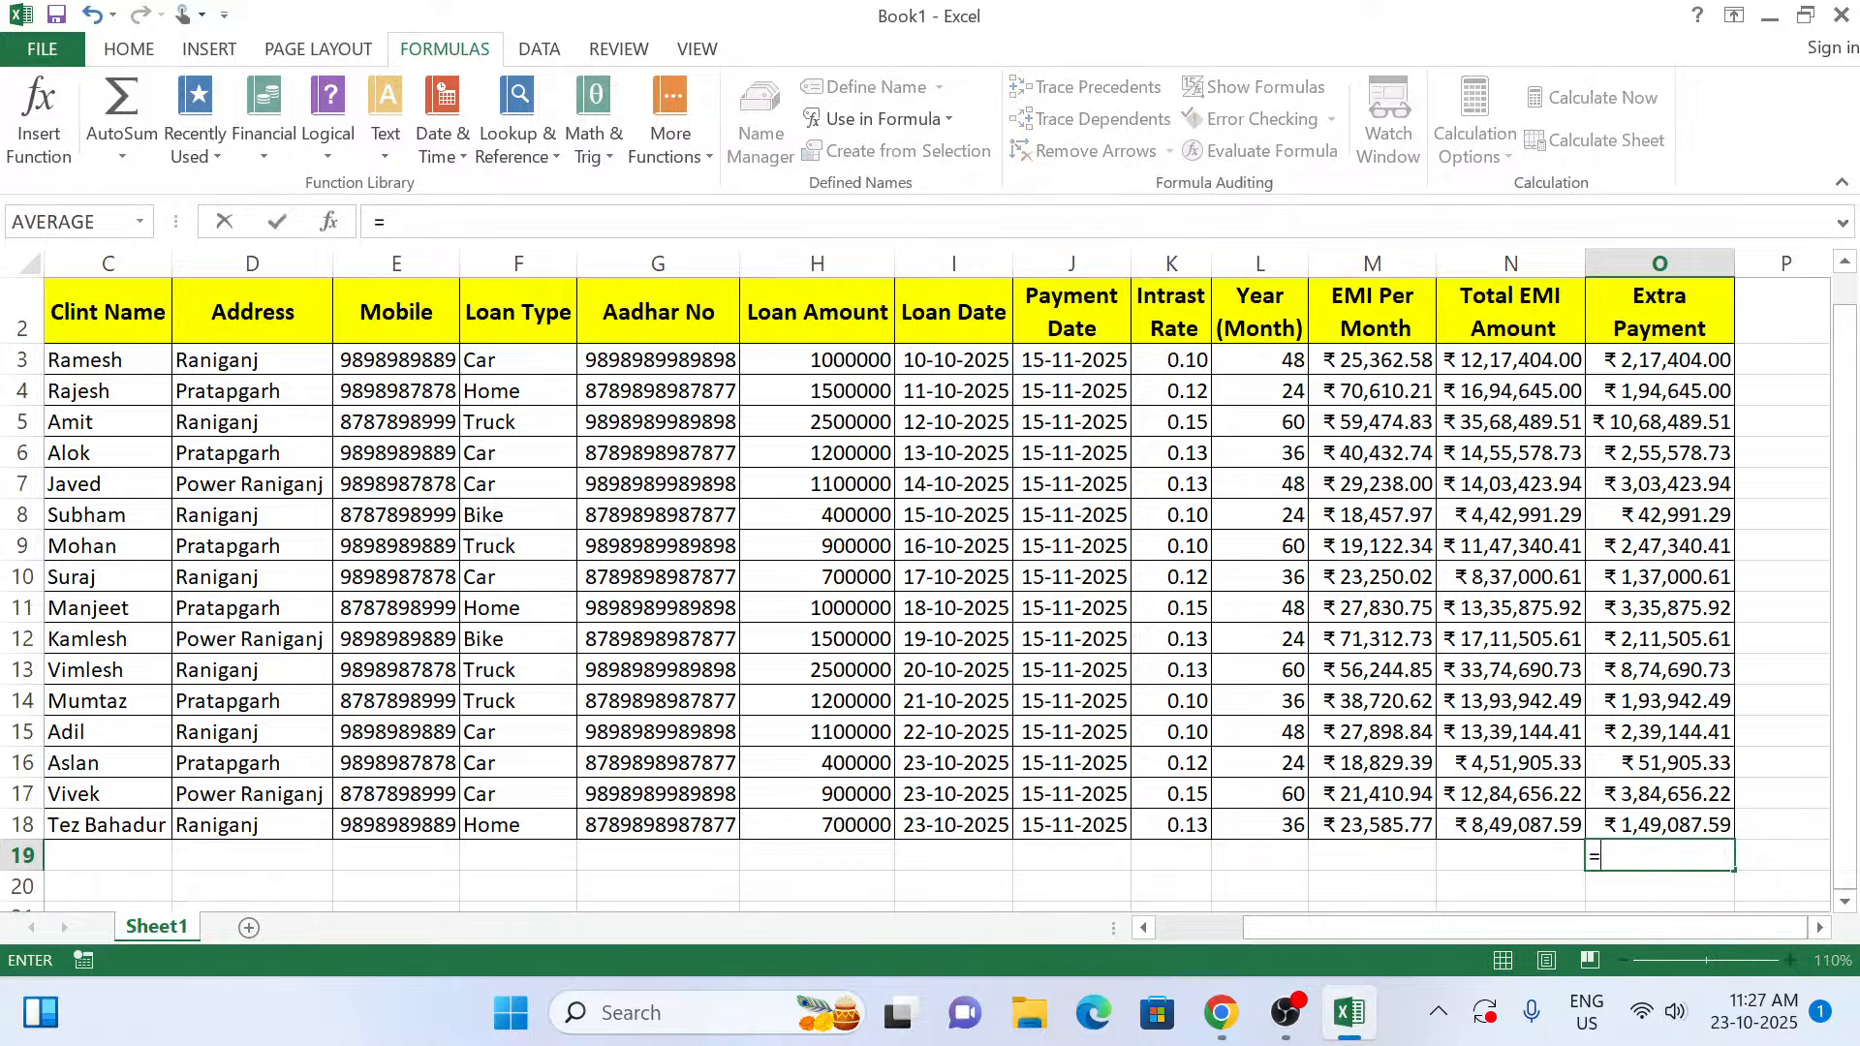
type("sum(")
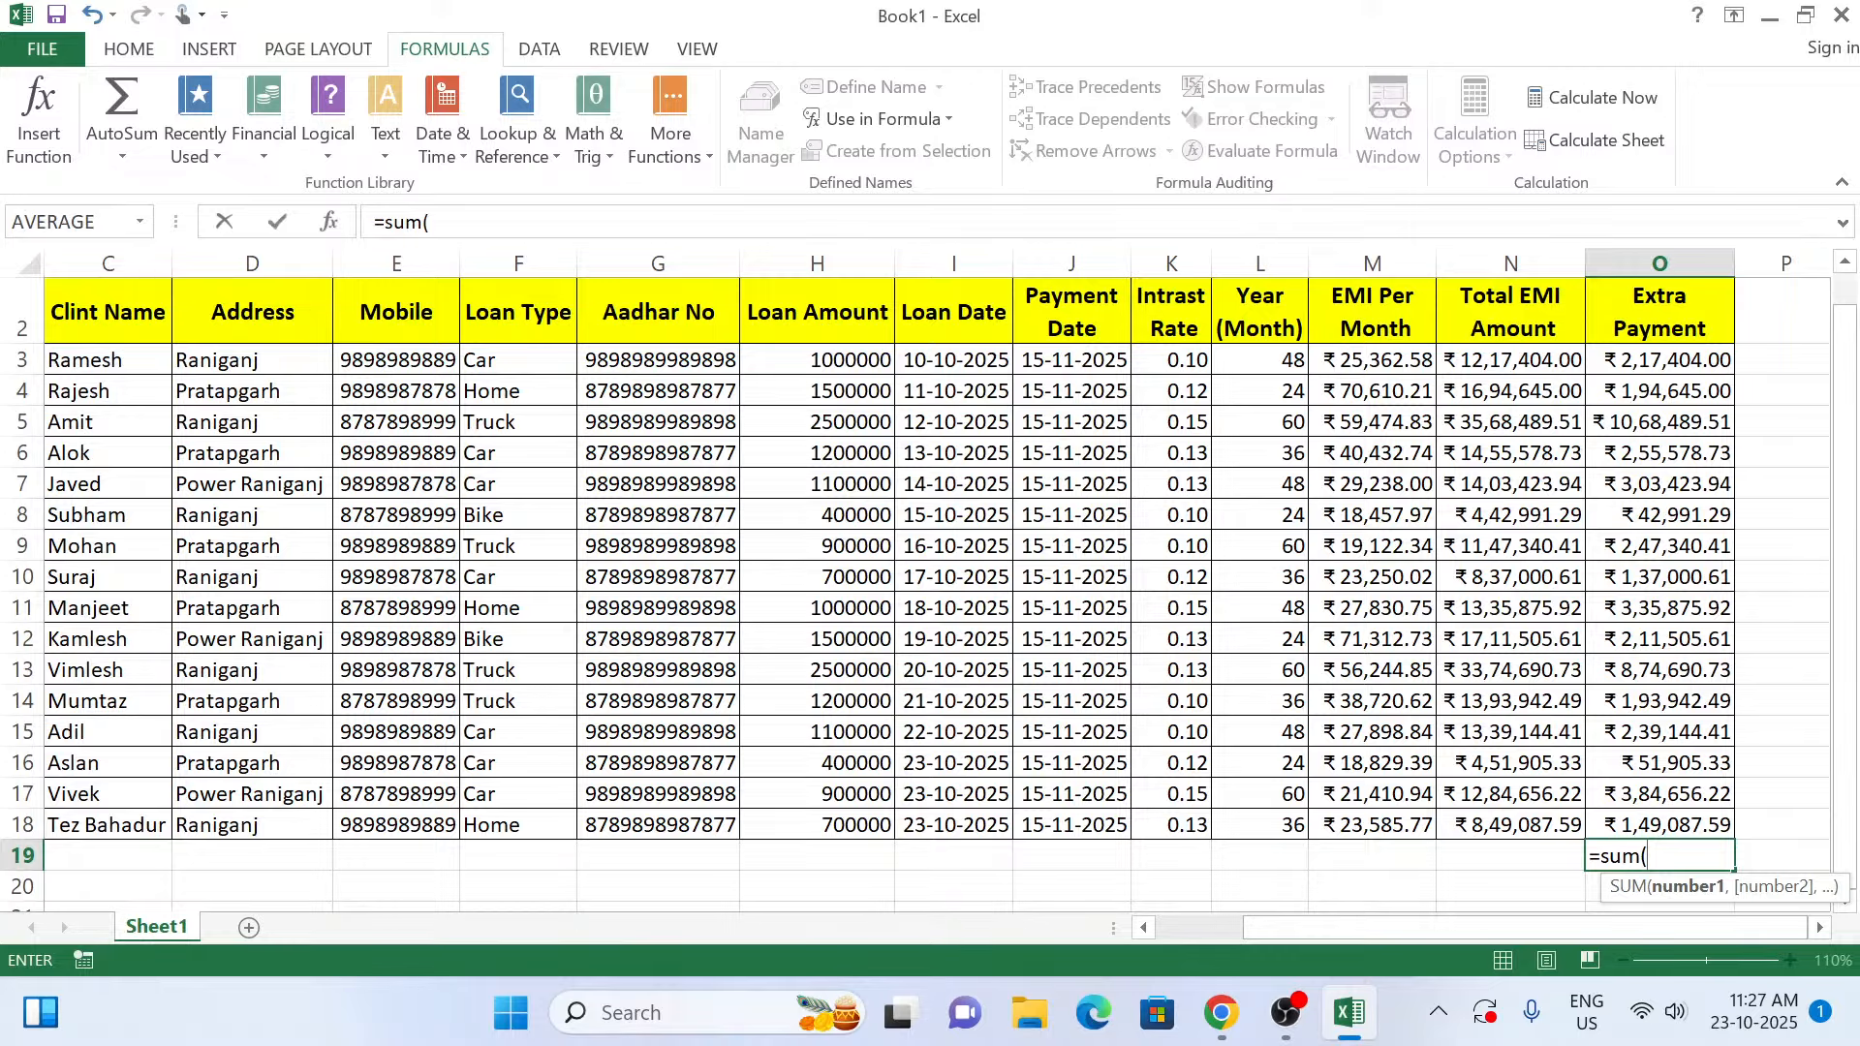
type("ep")
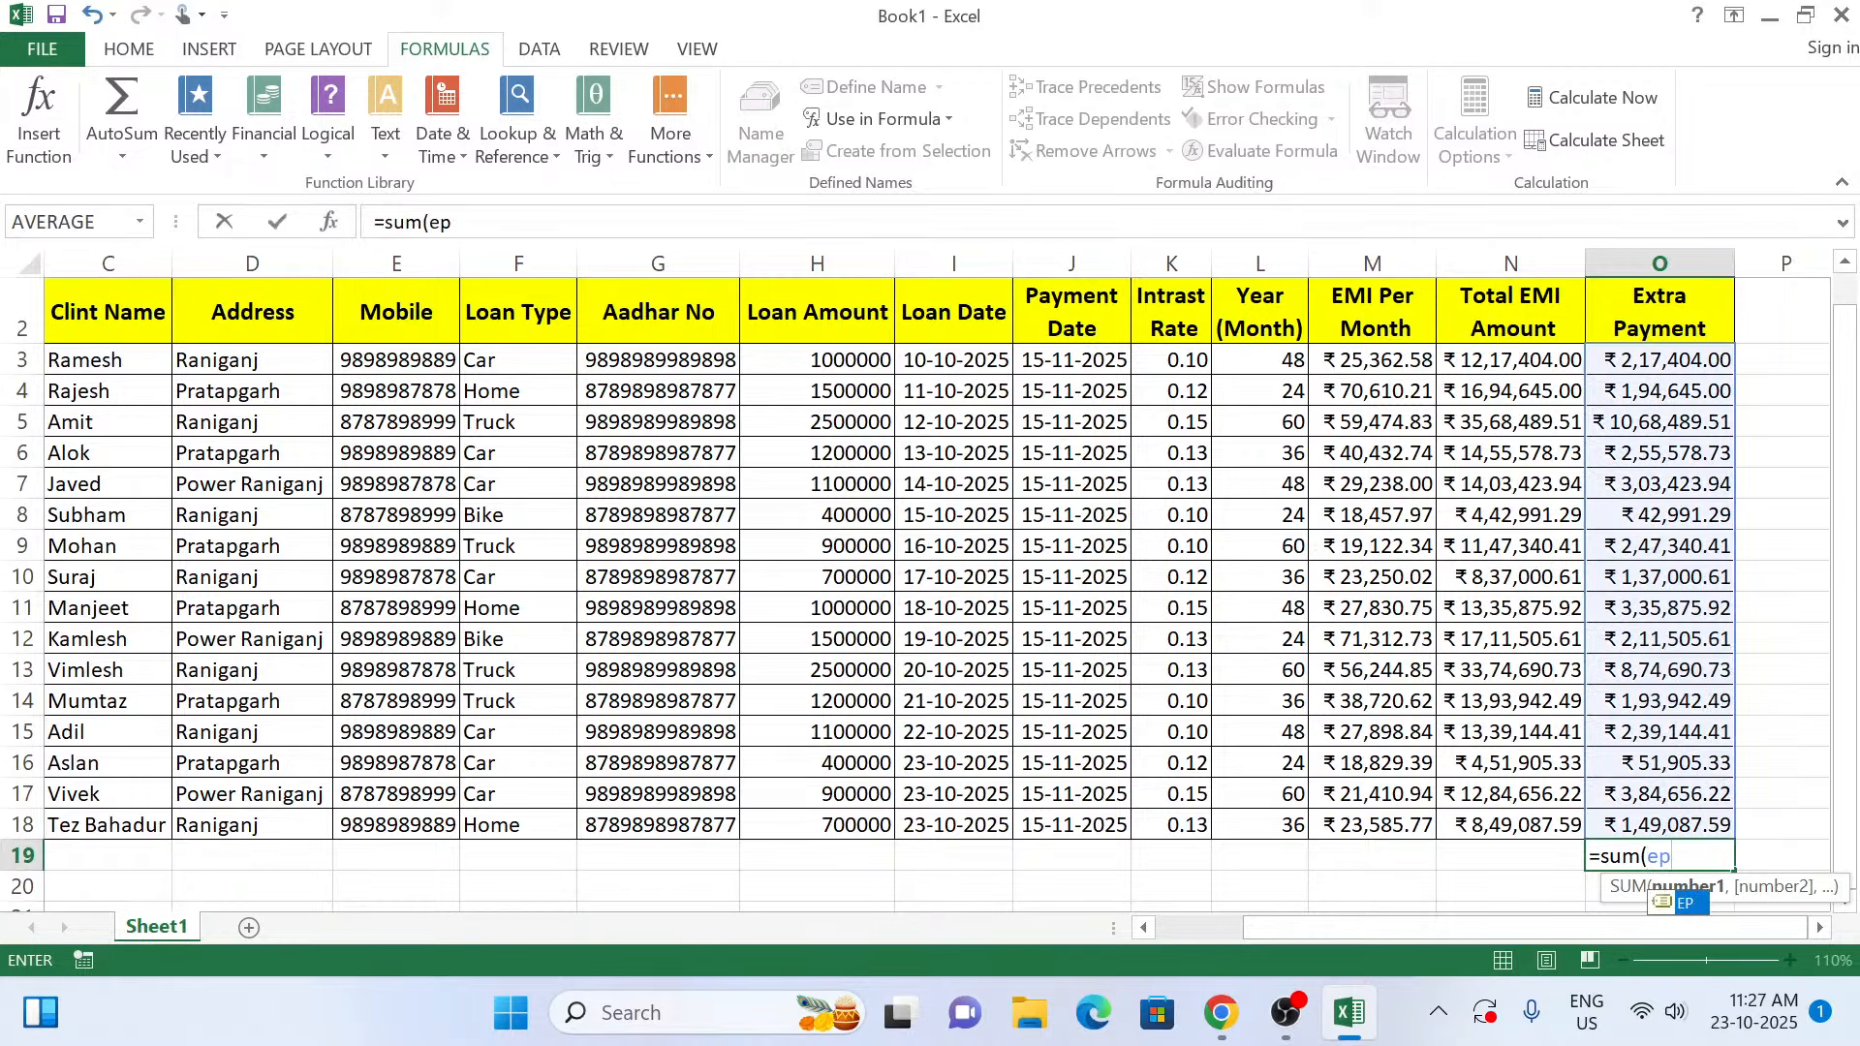
type(")")
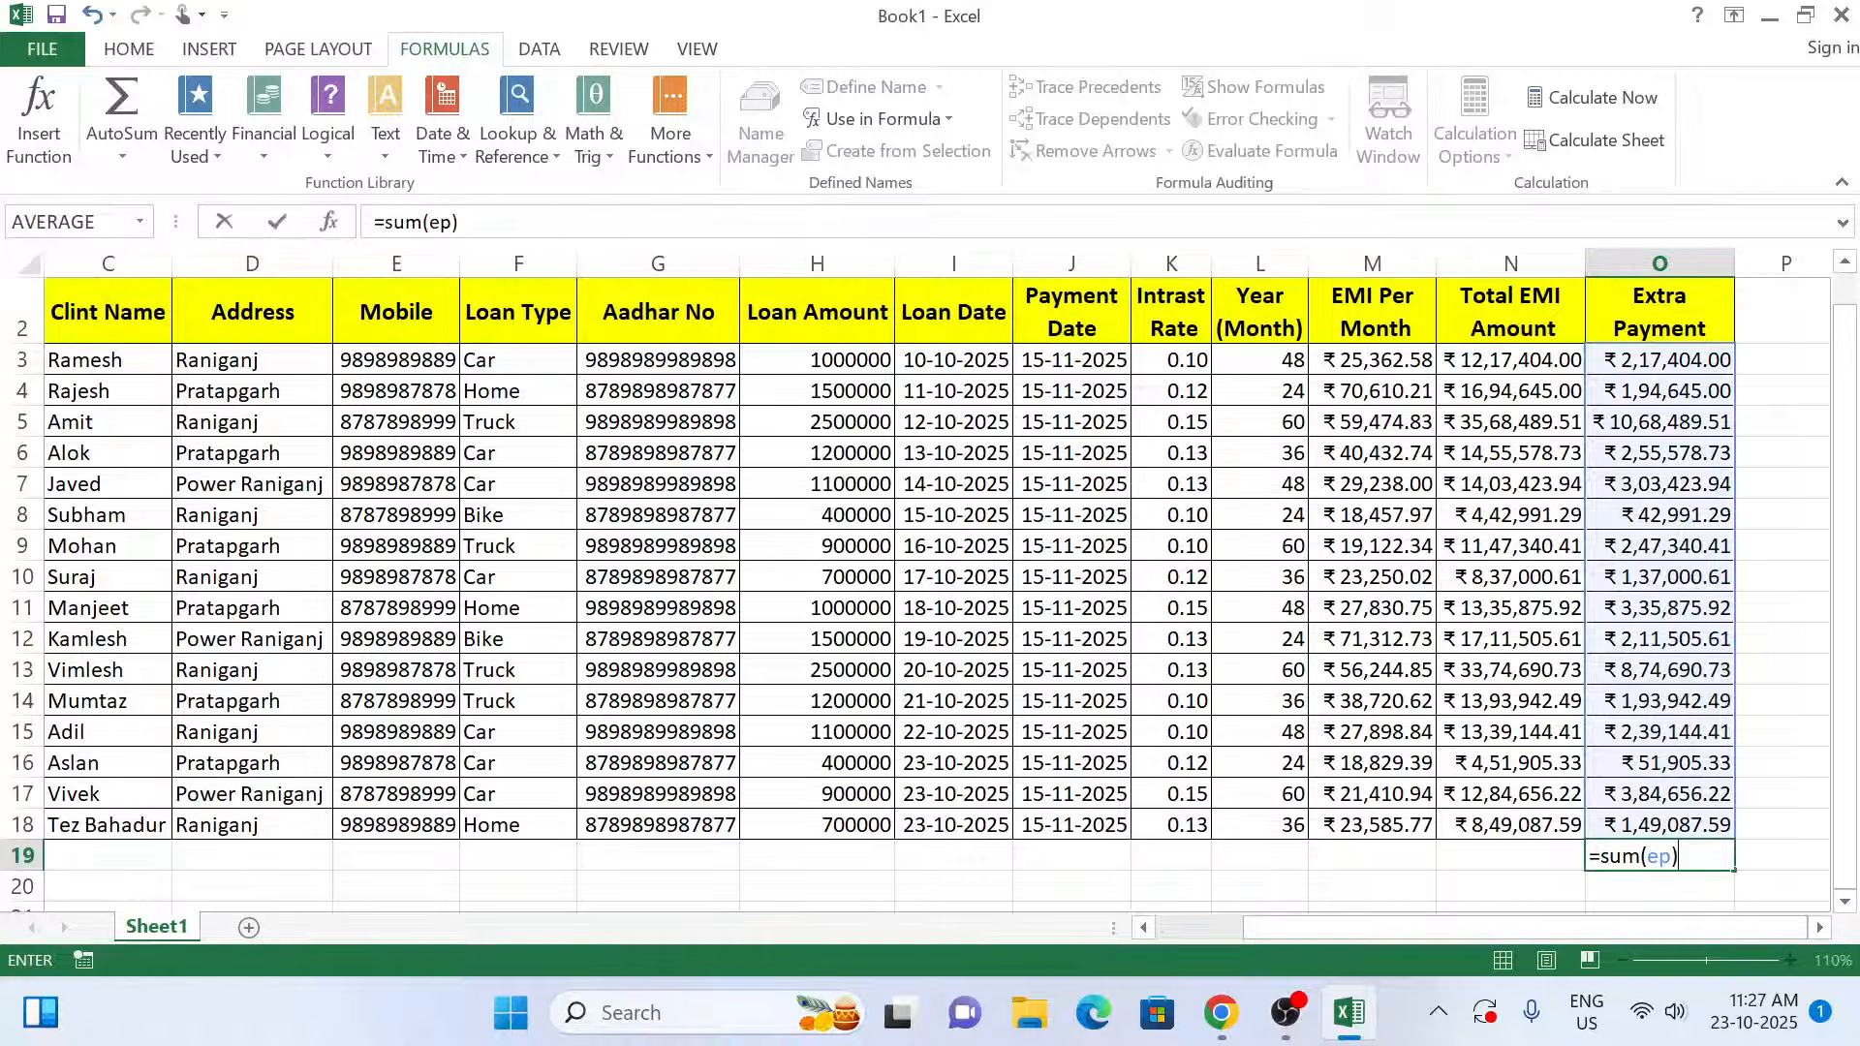
key("Return")
left_click(1634, 858)
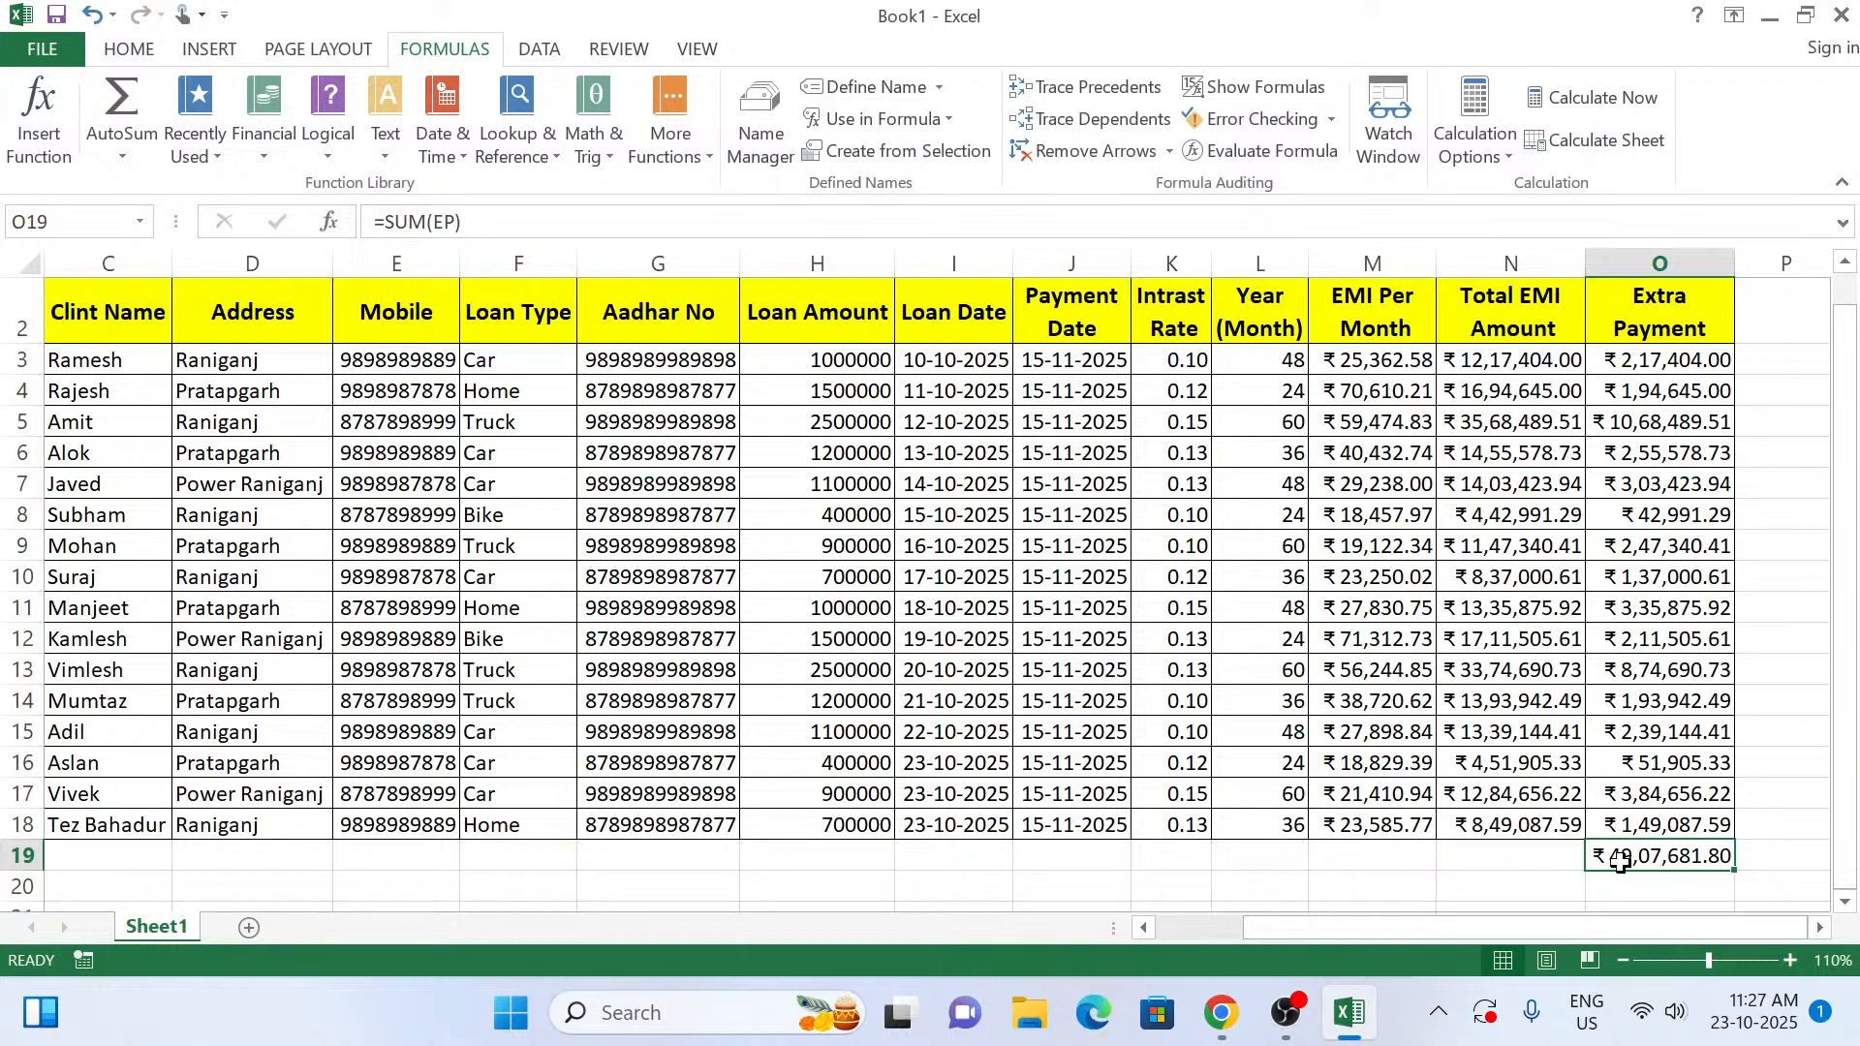
key("Delete")
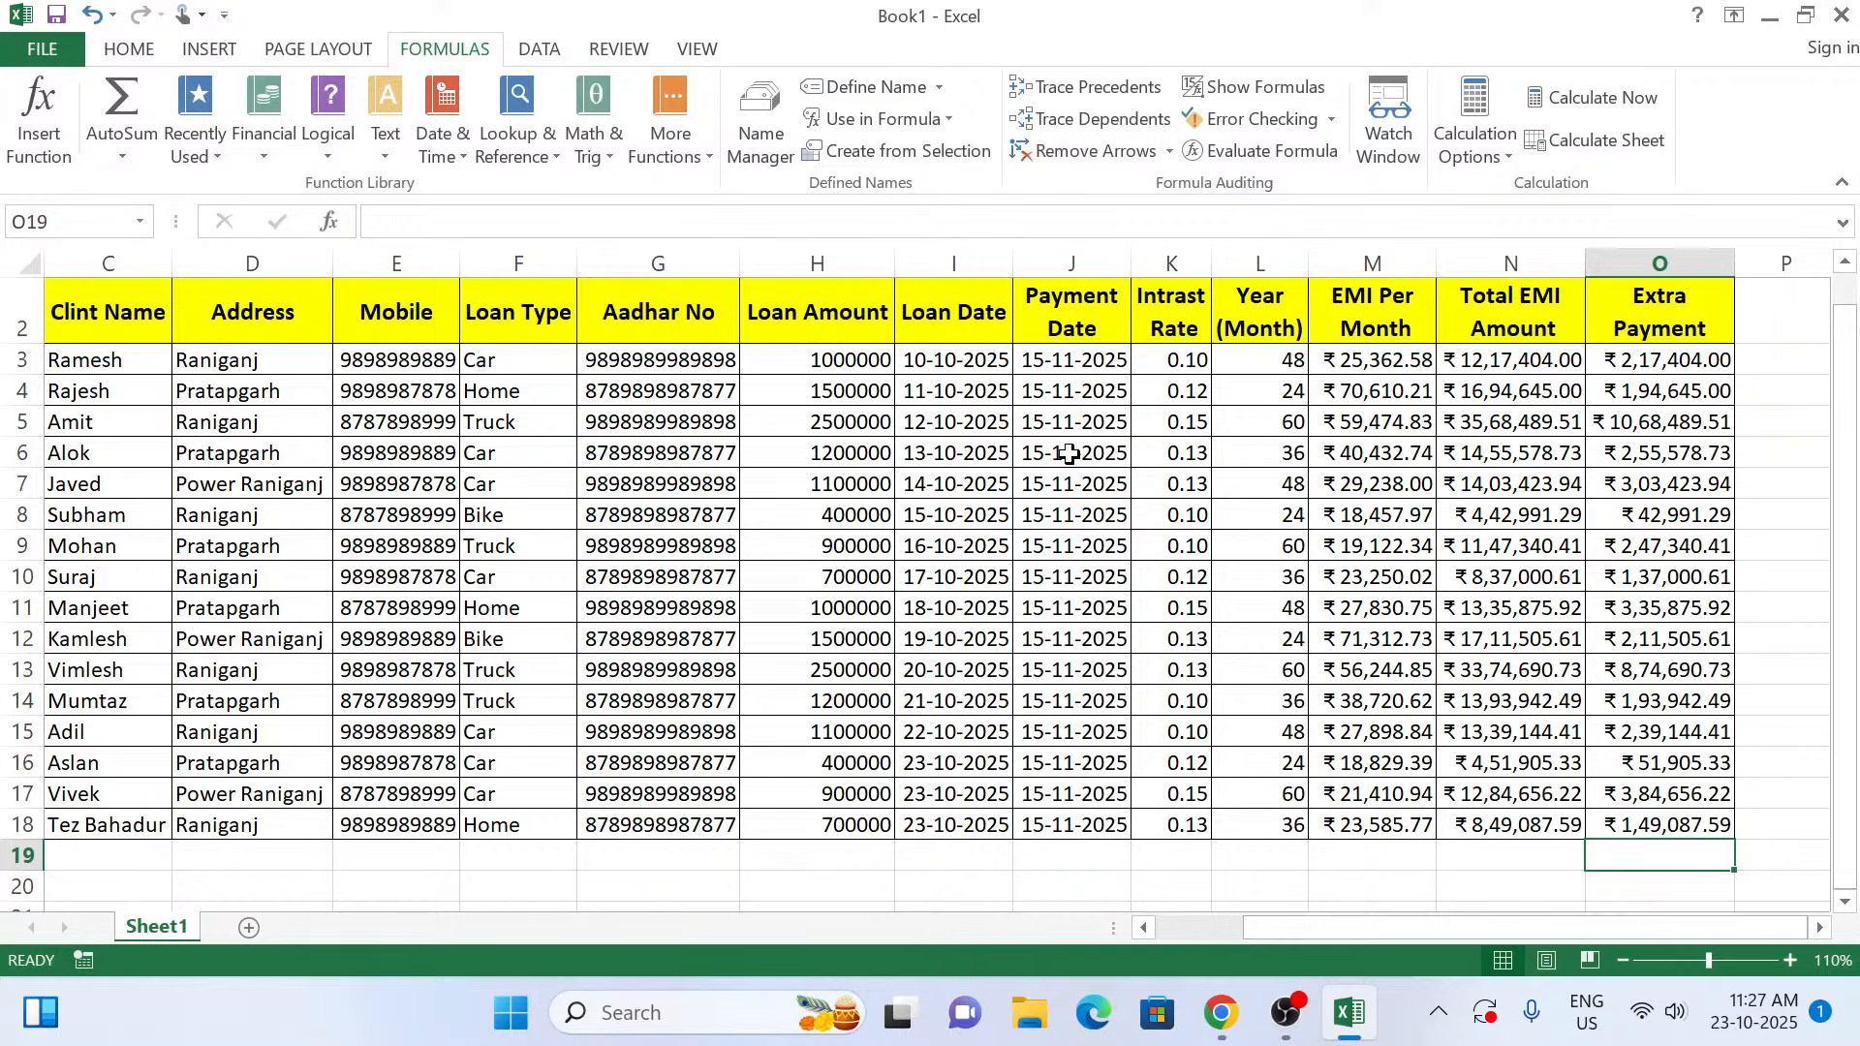
Delete the defined name EP from the workbook in the Name Manager.
left_click(762, 121)
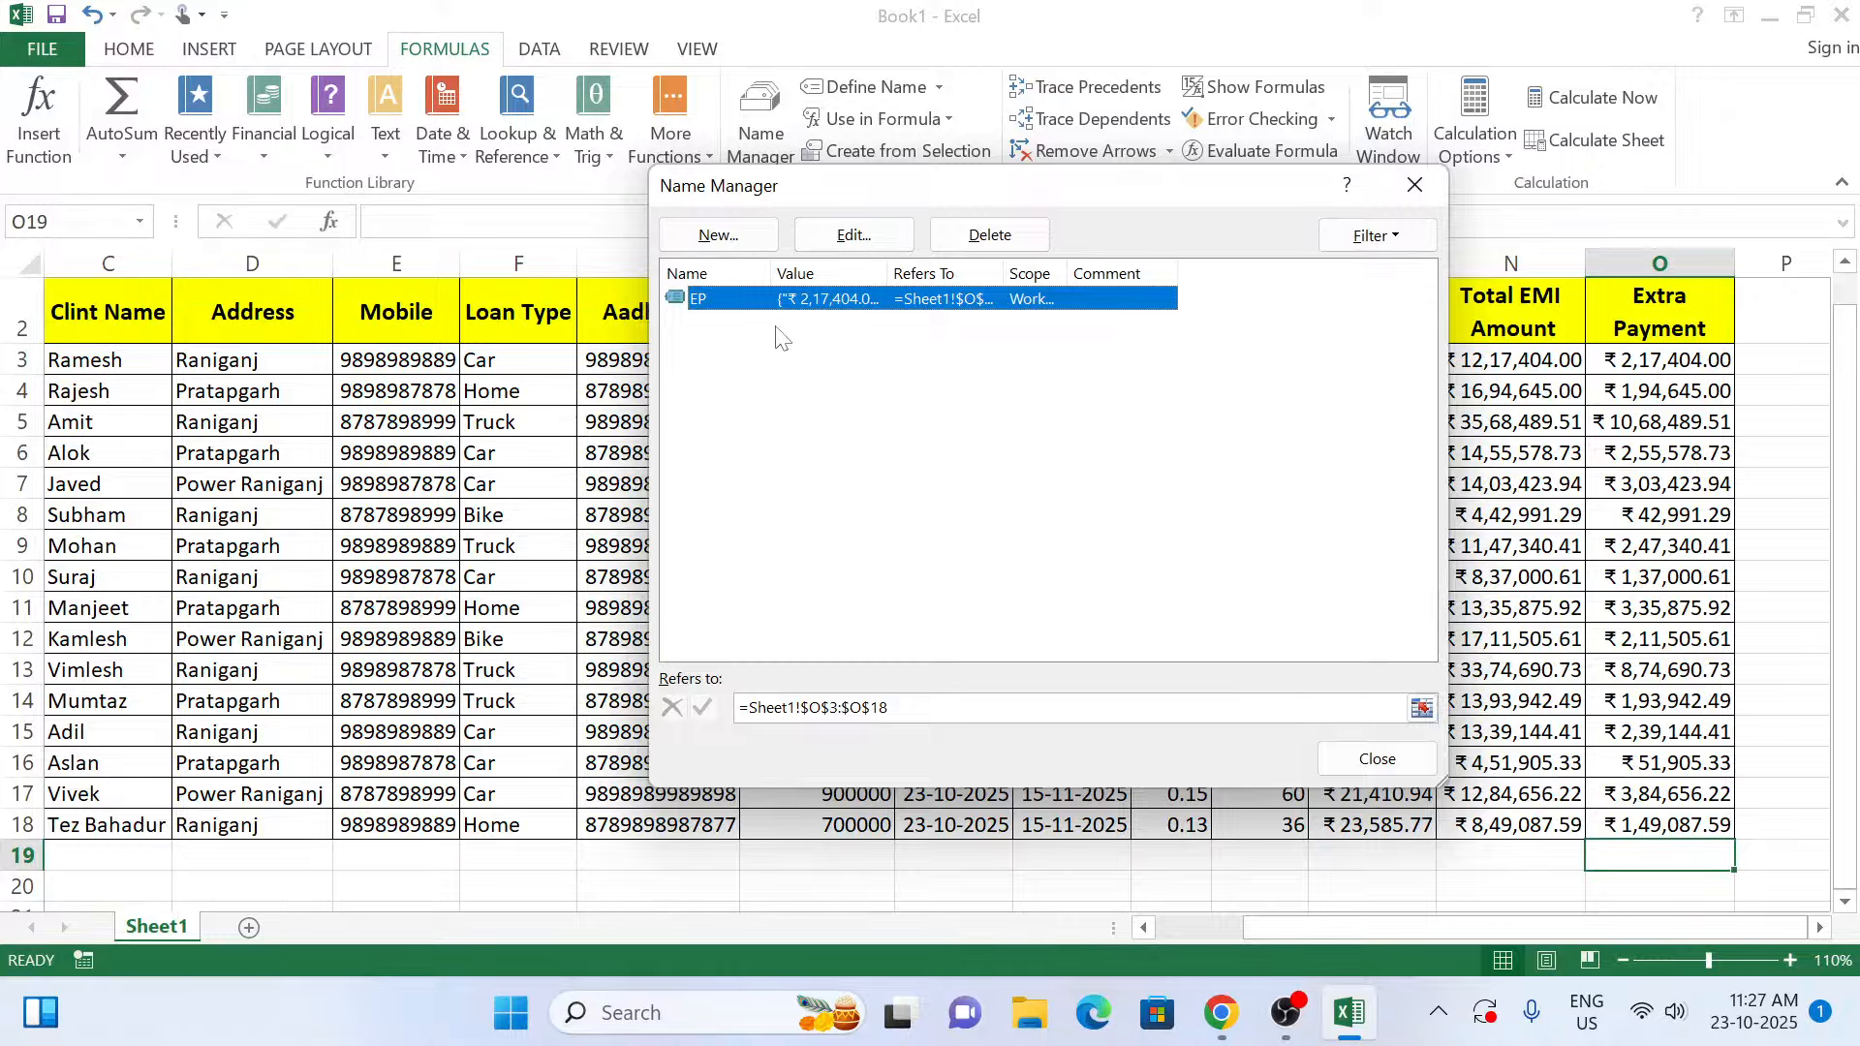
left_click(759, 326)
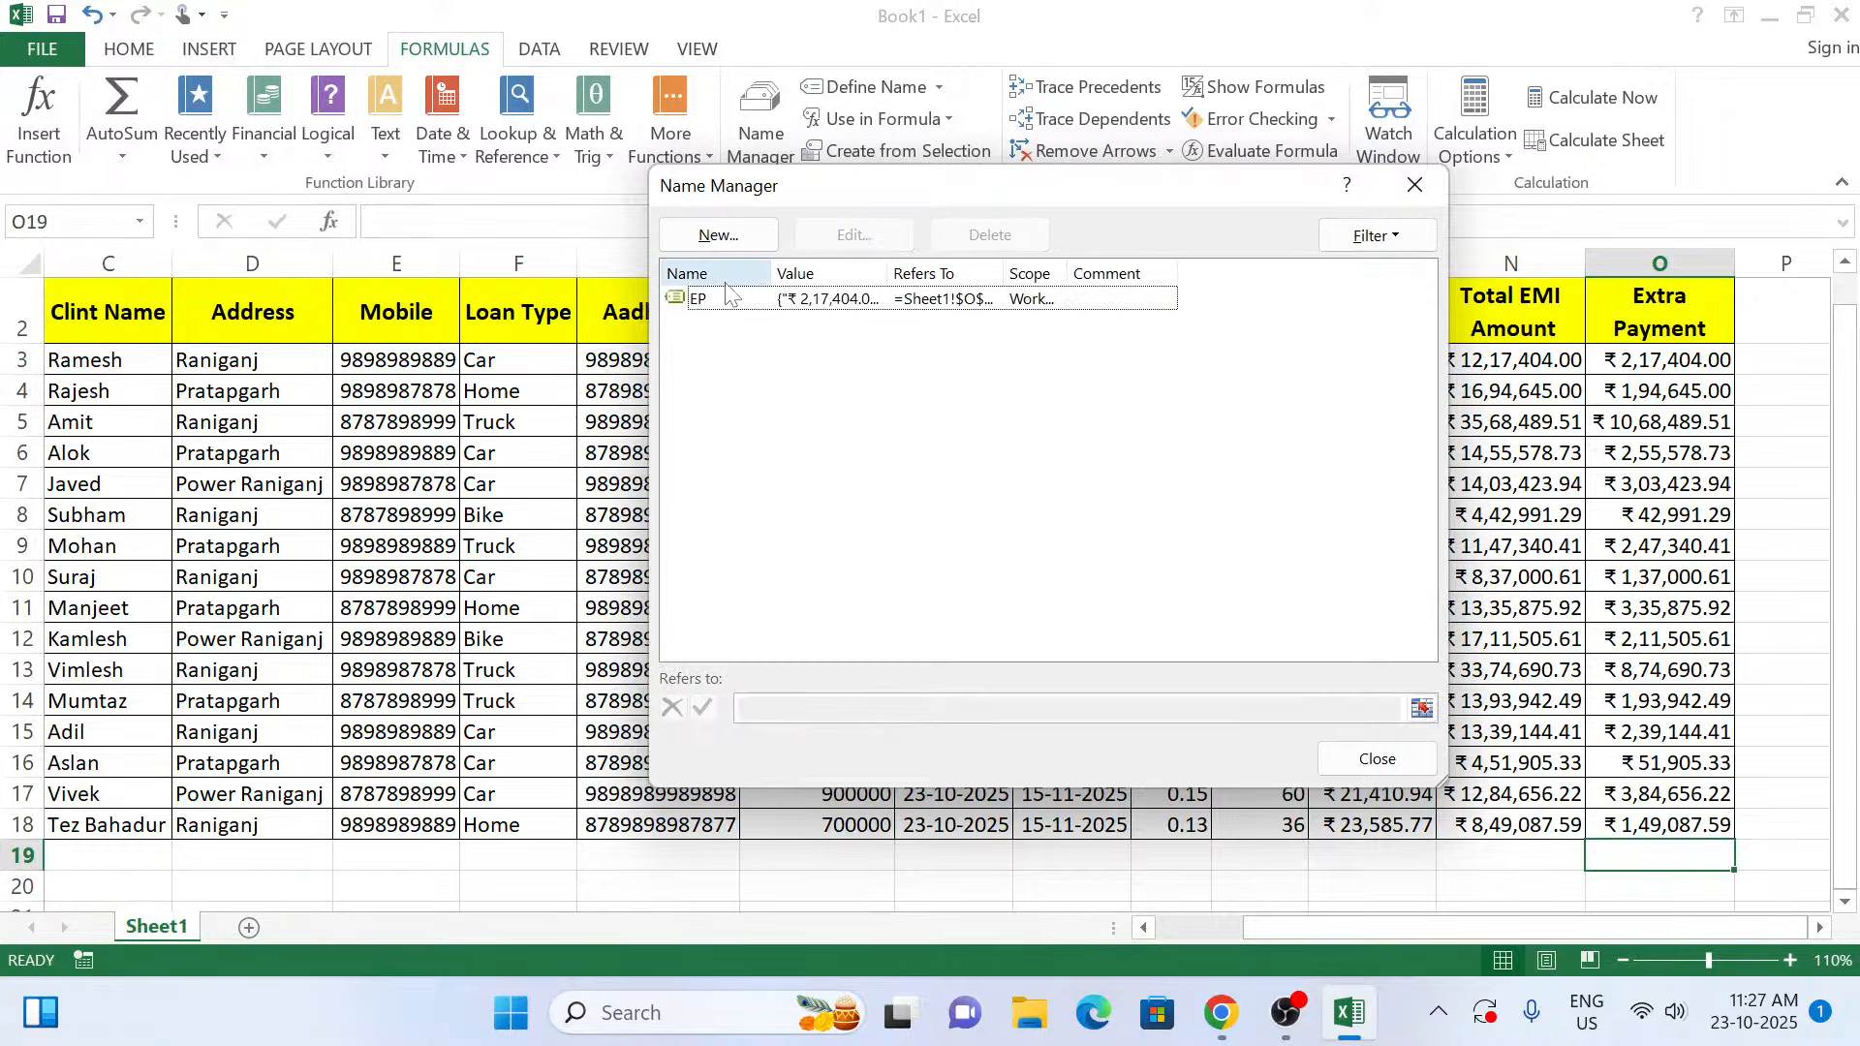
left_click(729, 306)
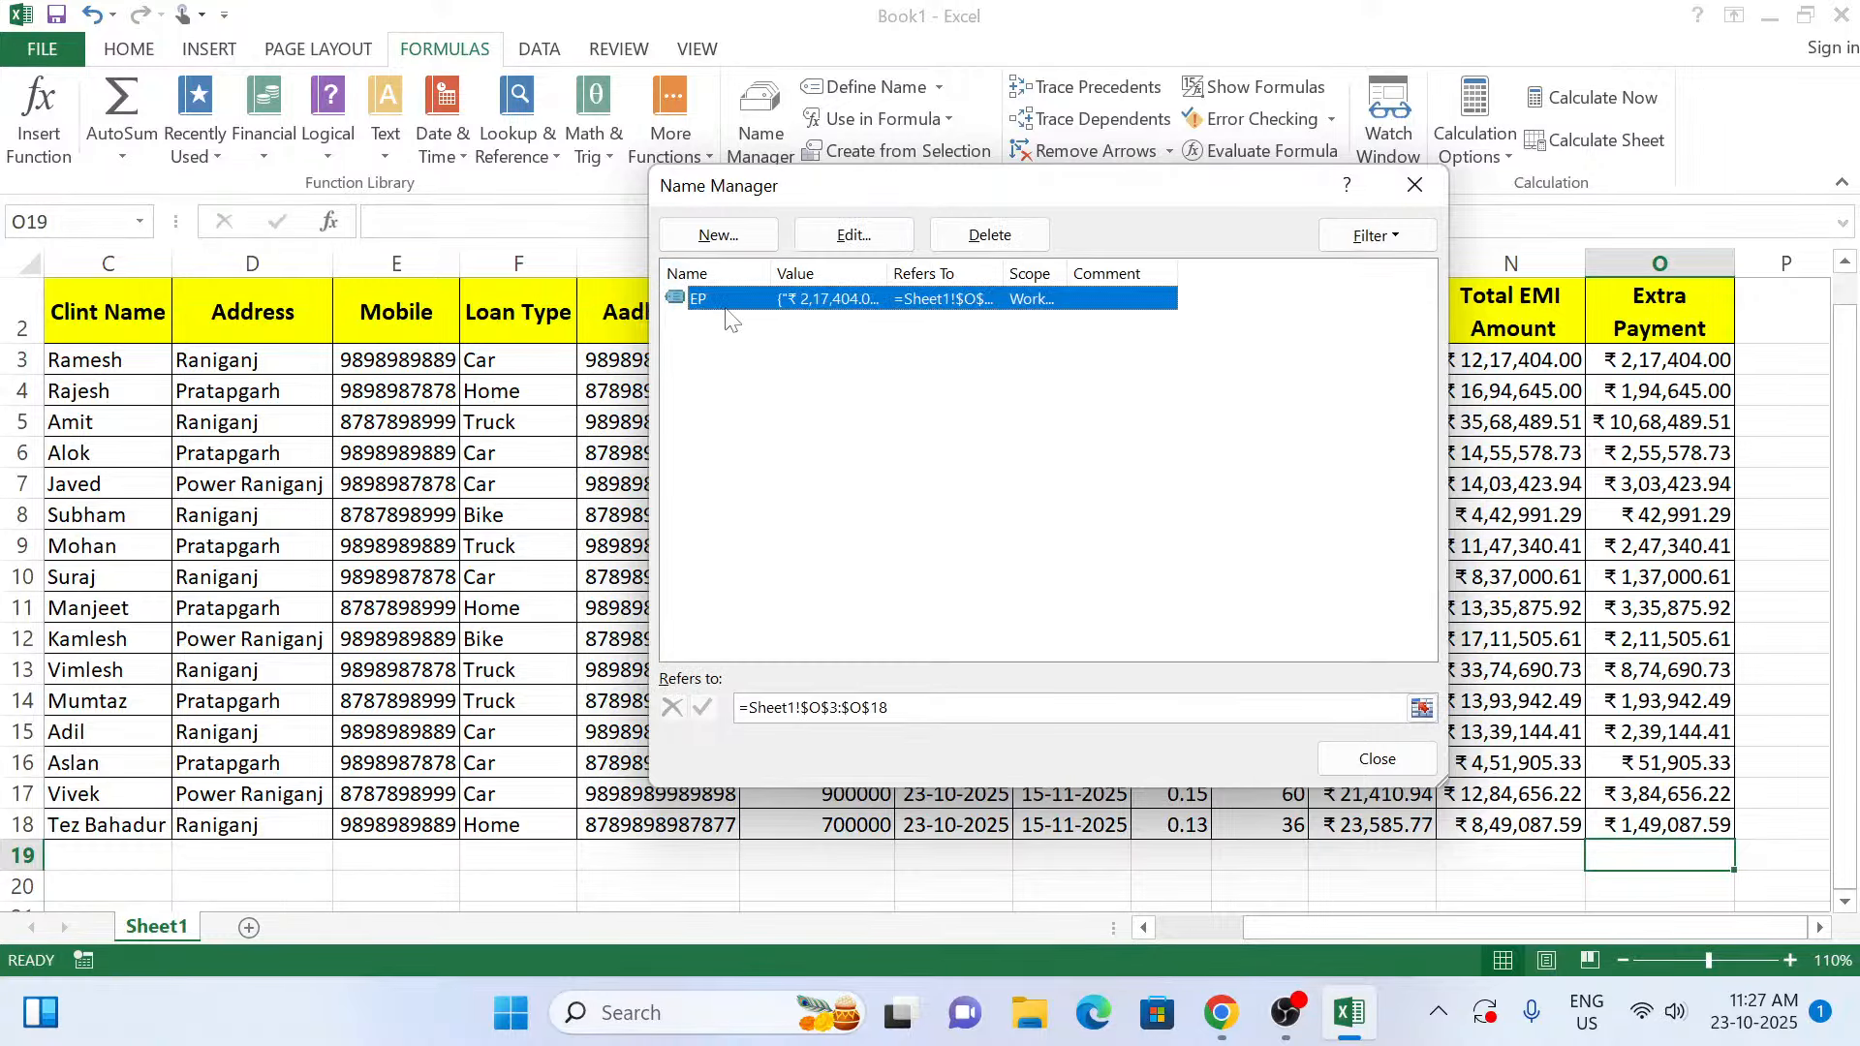
left_click(993, 239)
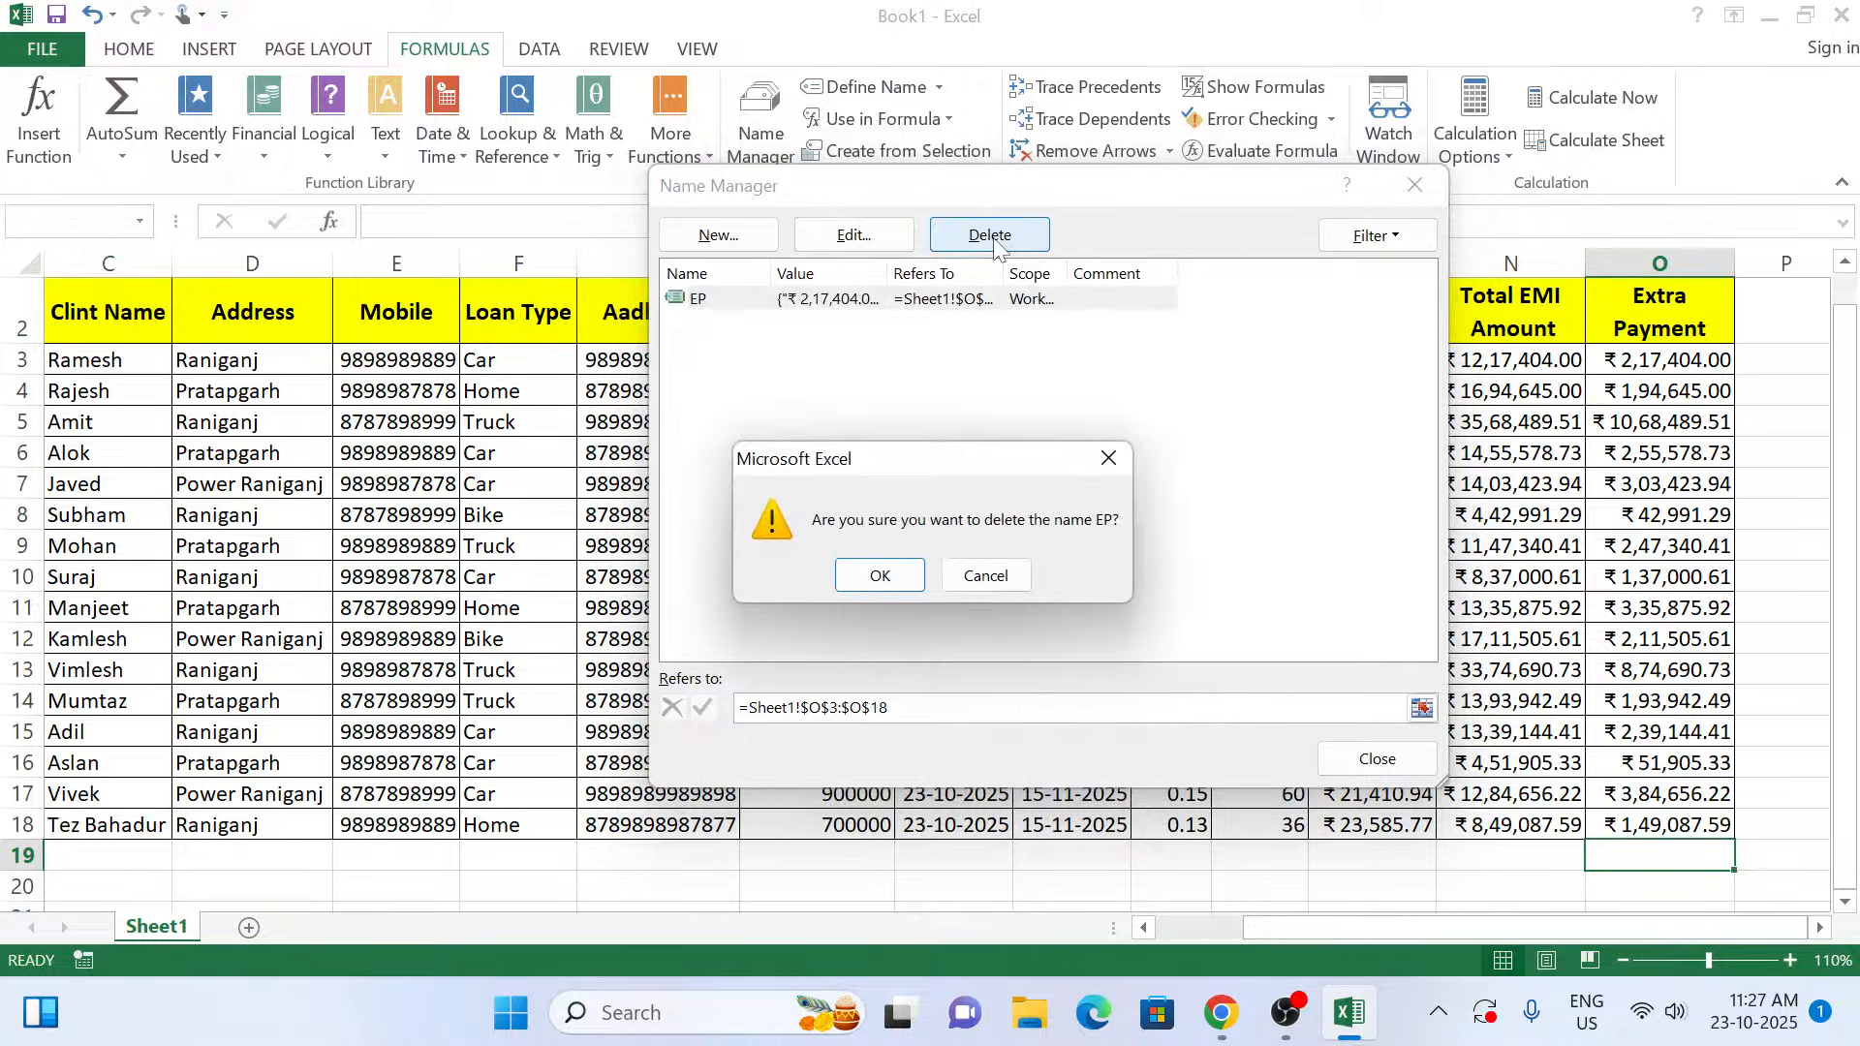
left_click(893, 582)
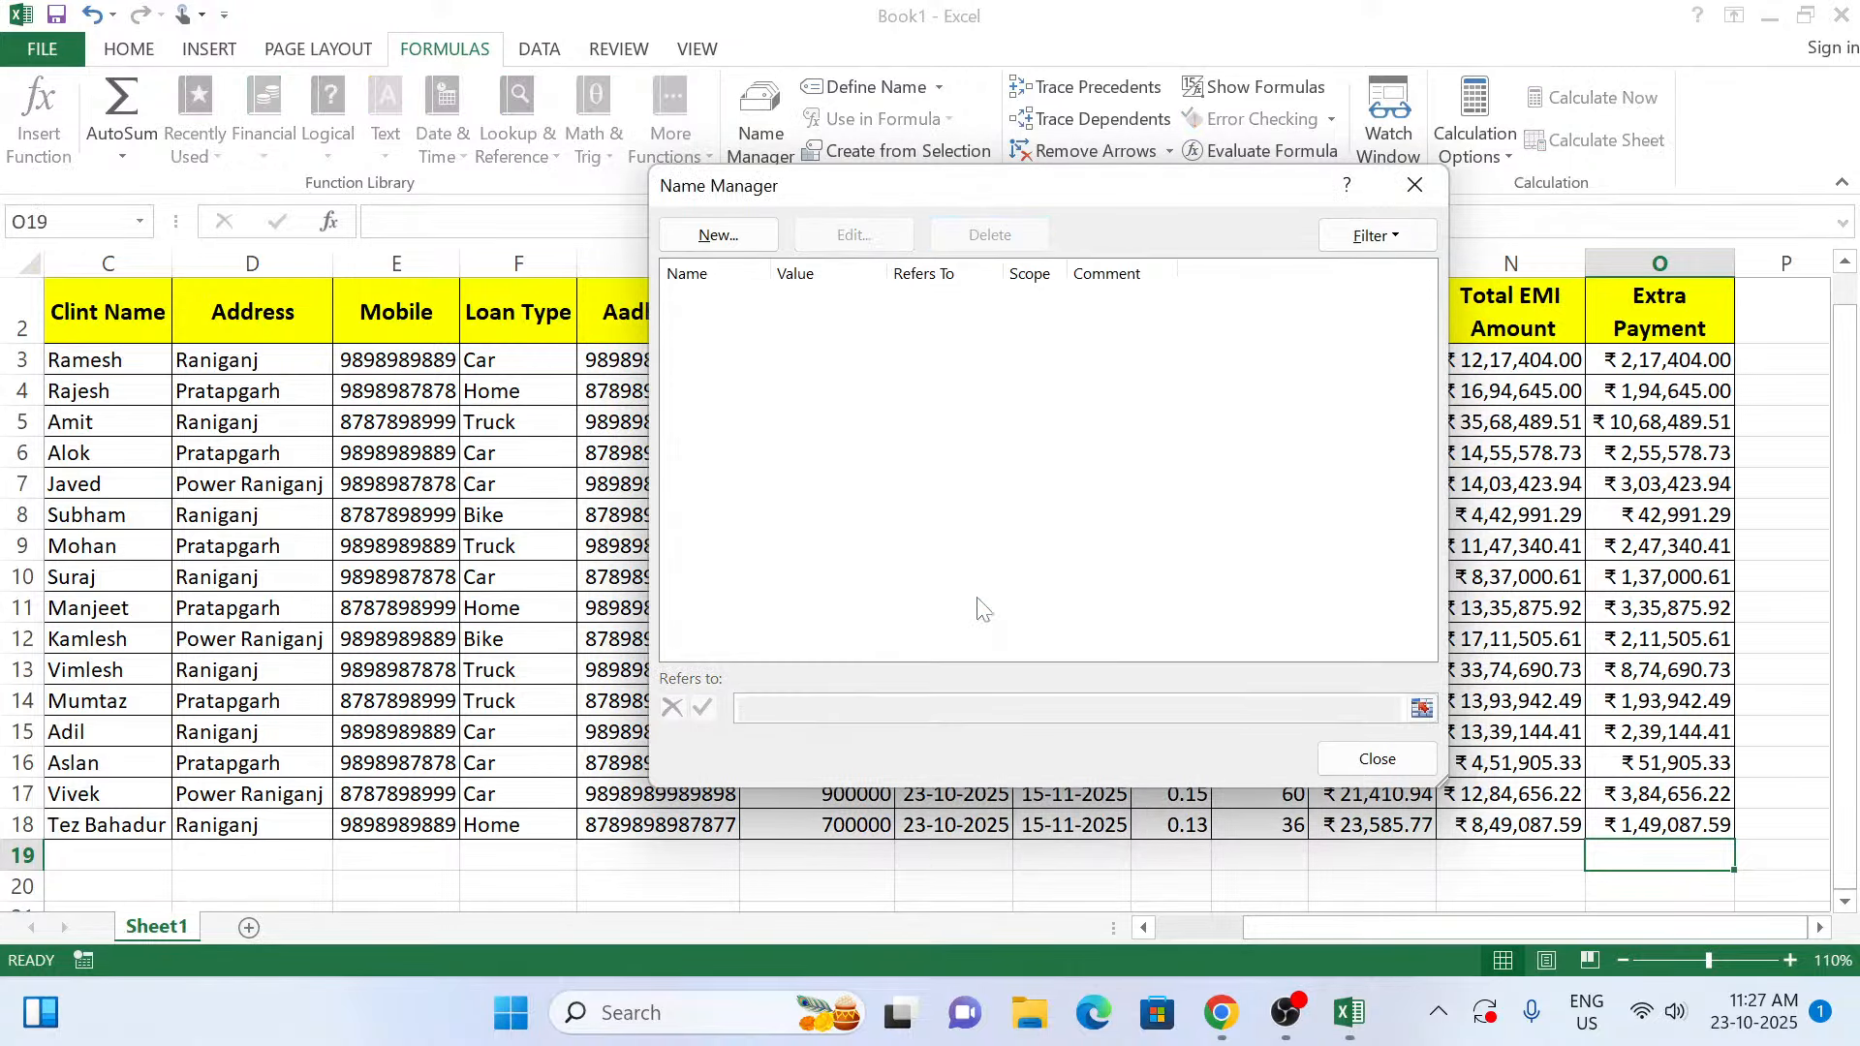
left_click(1376, 761)
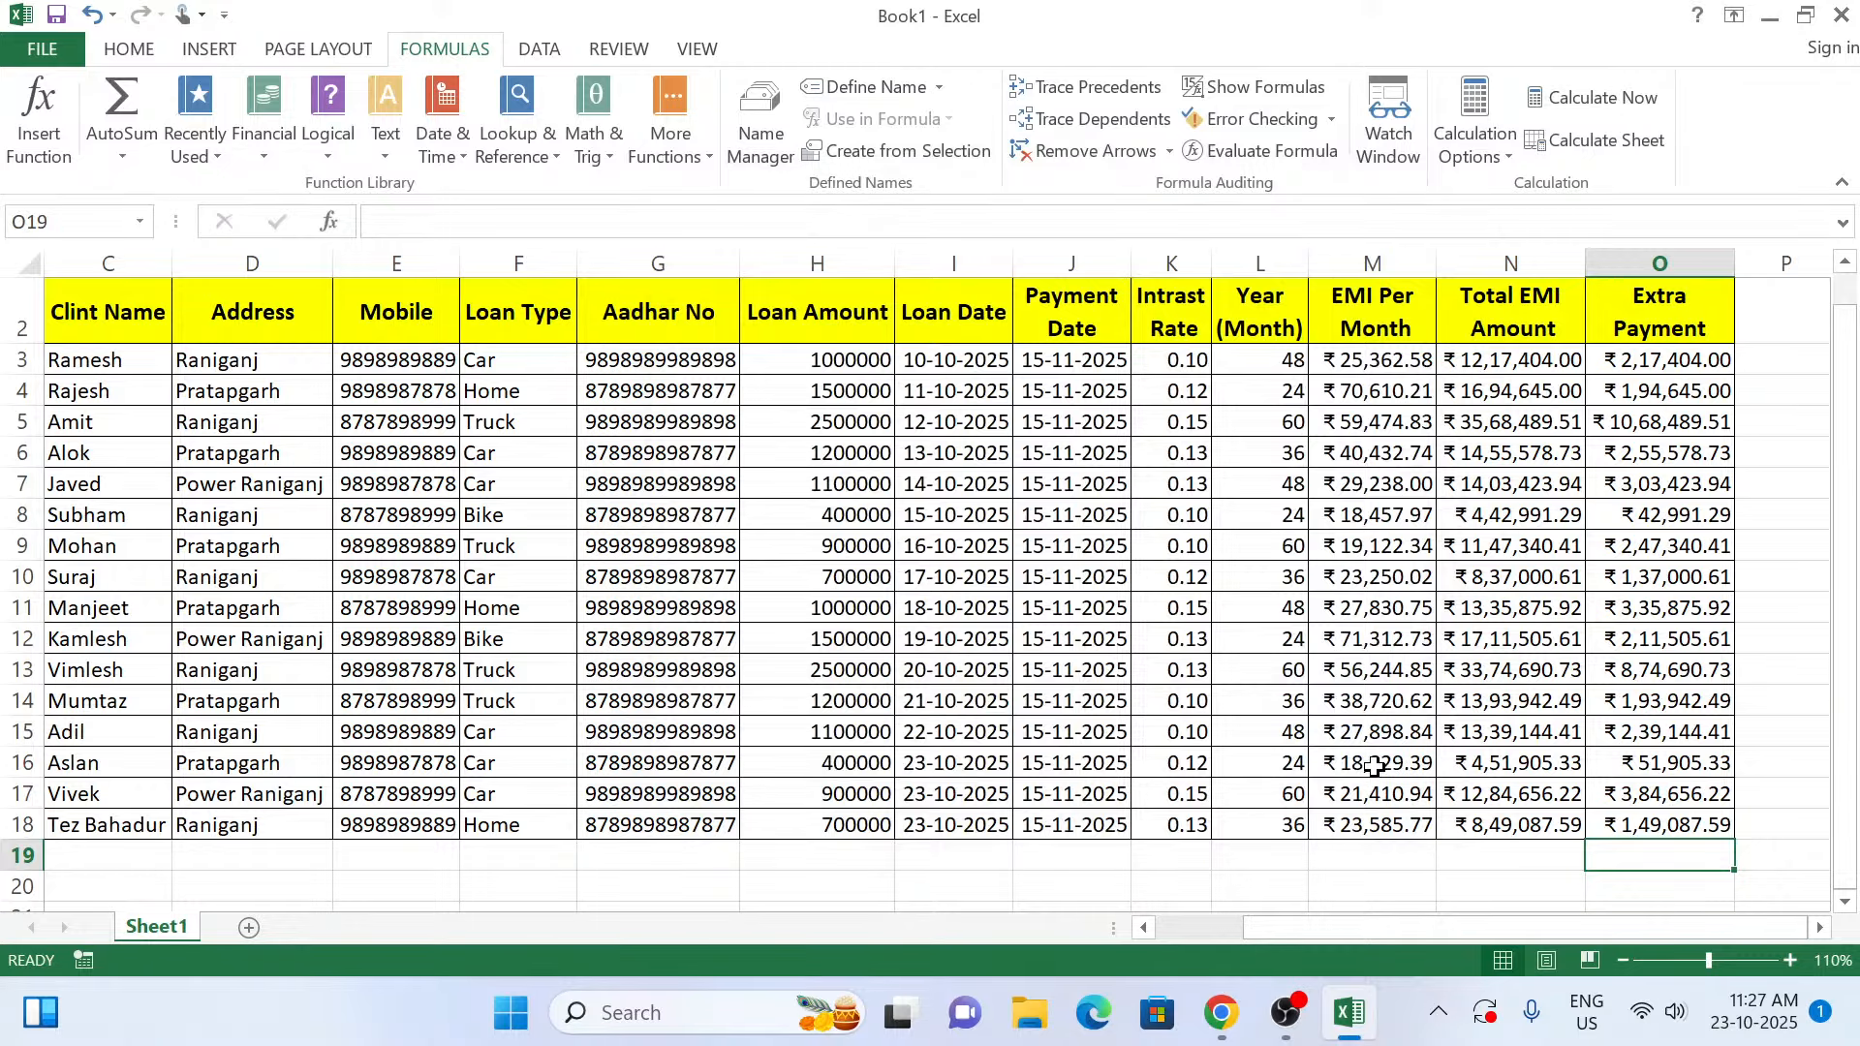
Try =SUM(EP) in cell O19 once more without the defined name, and clear the cell.
type("=su")
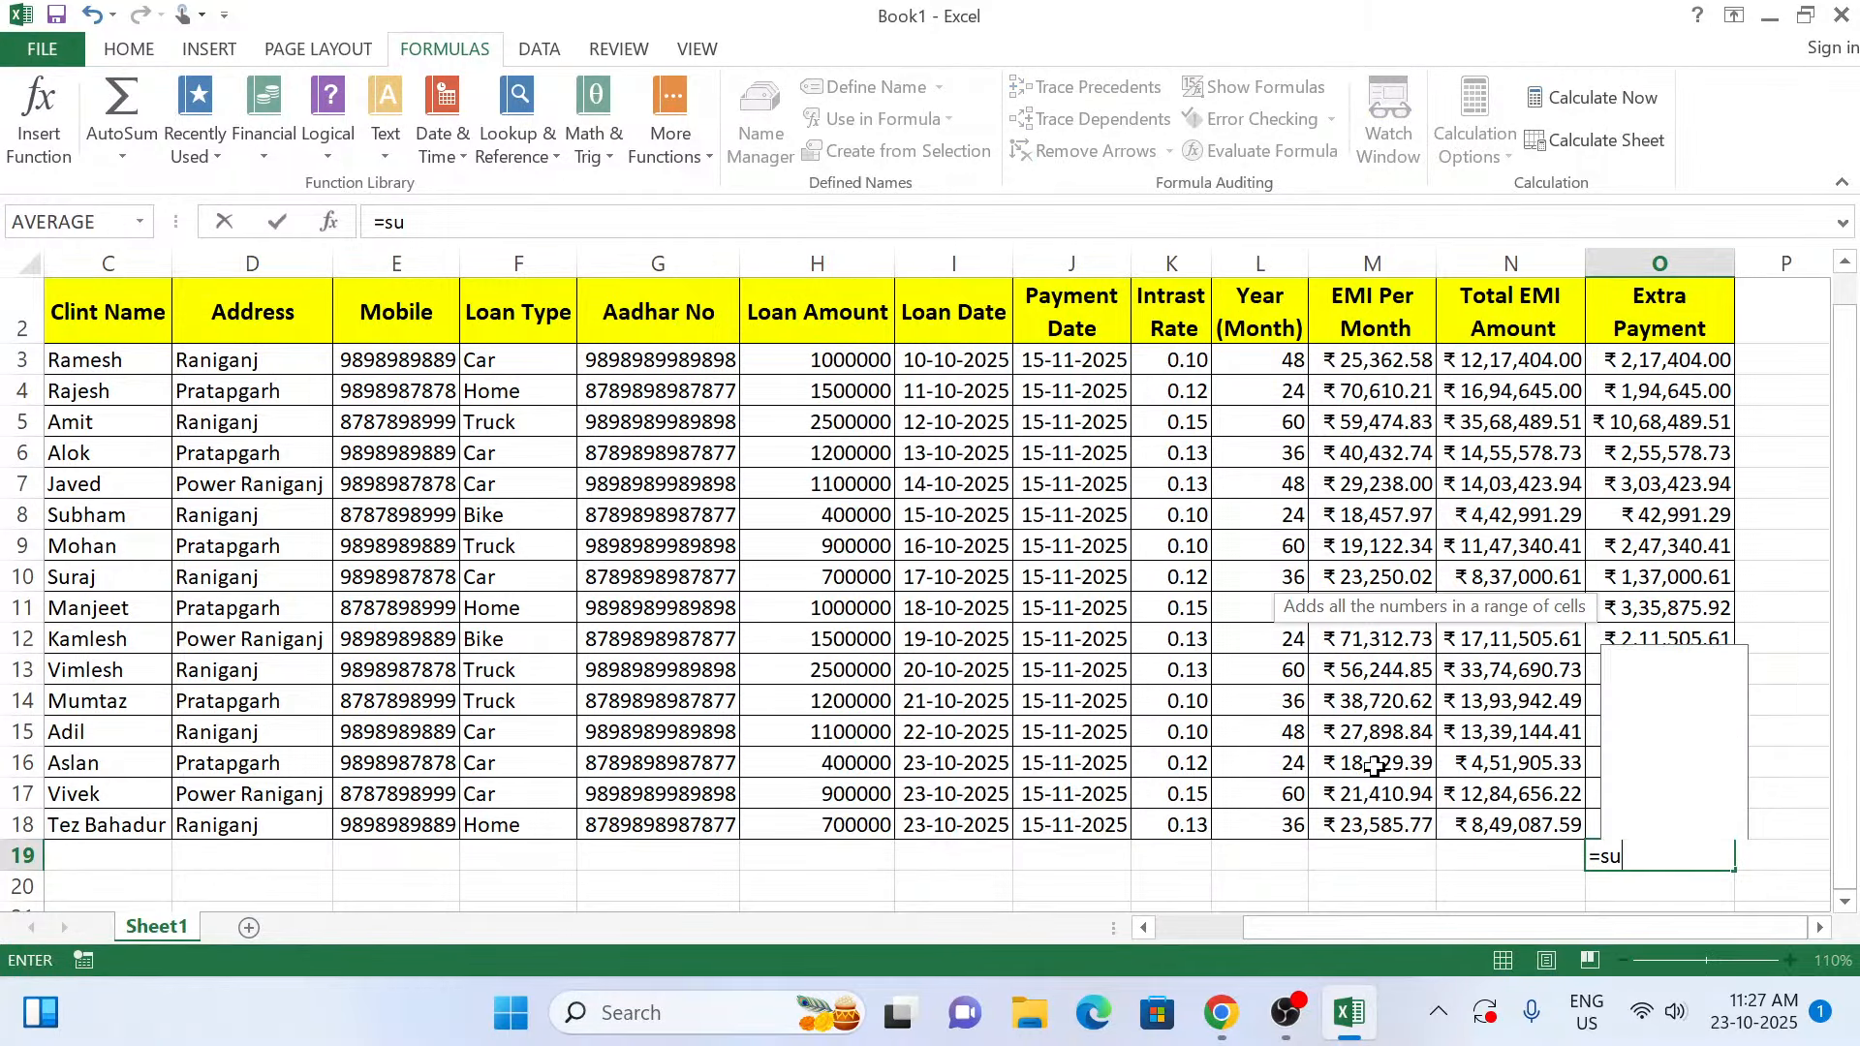
type("m(")
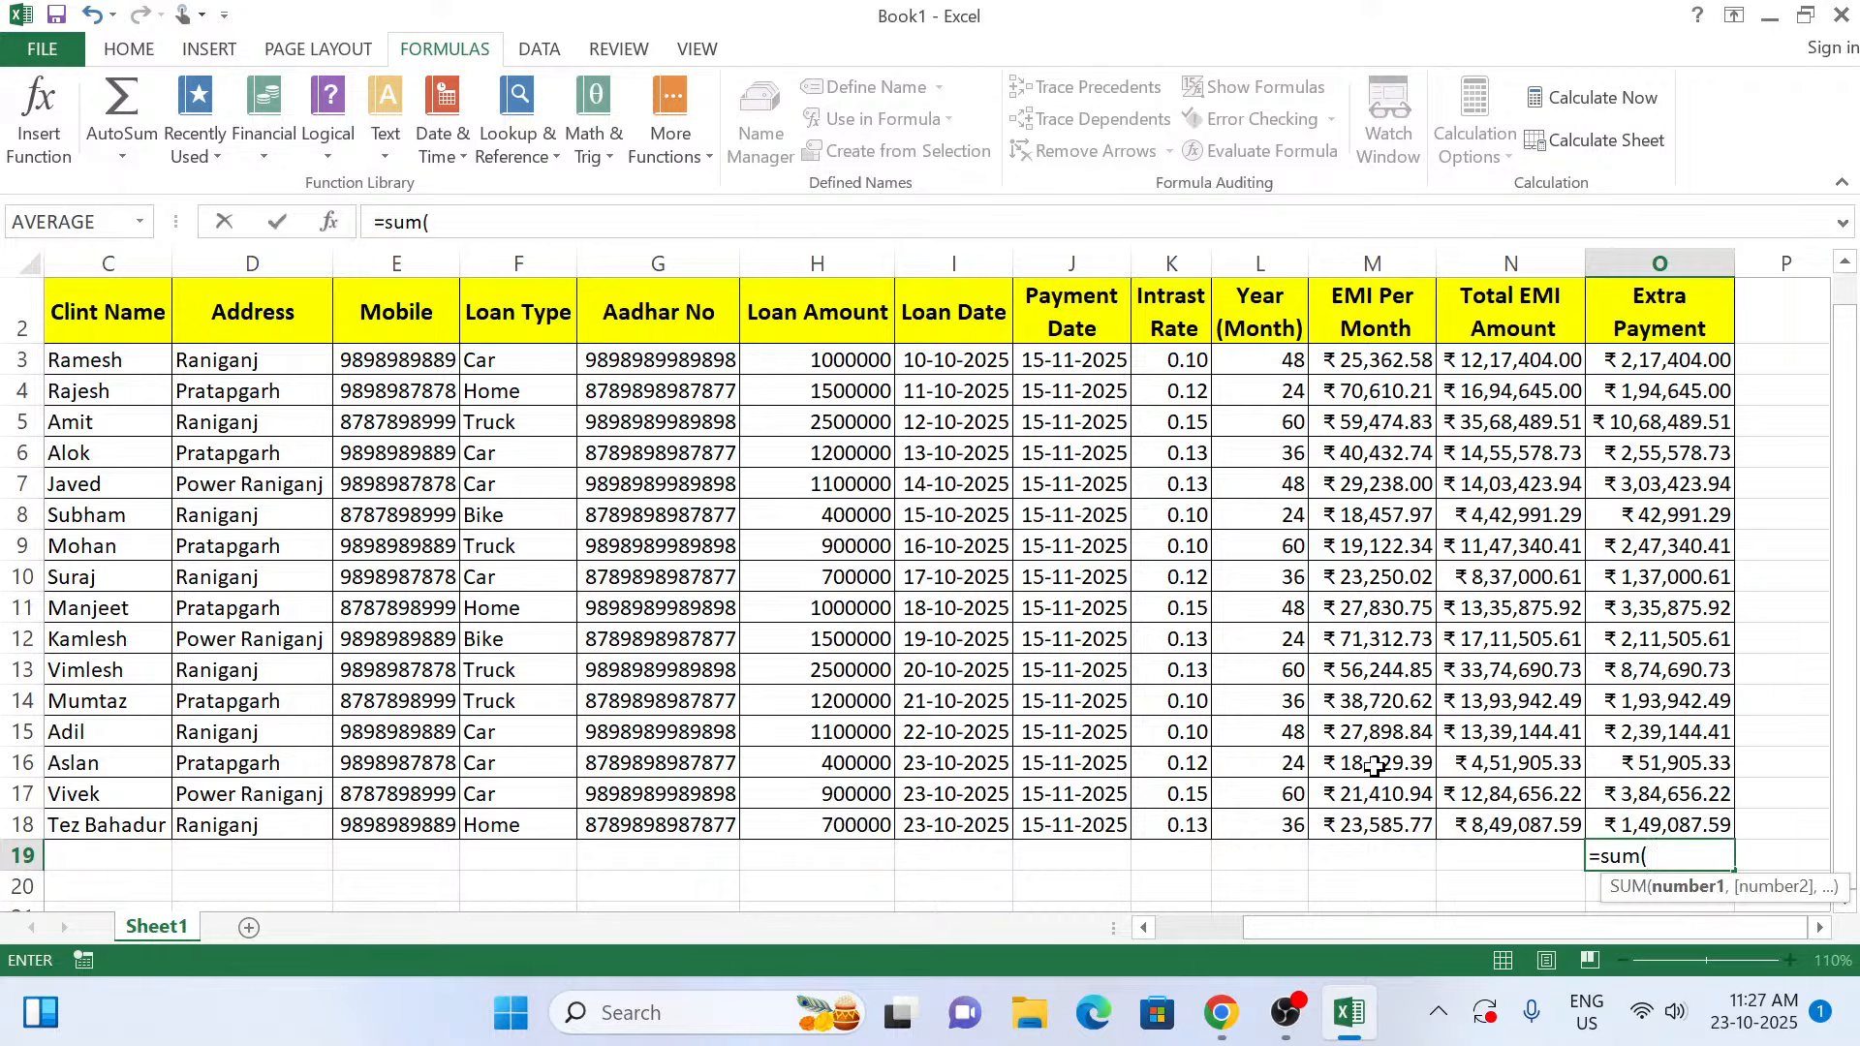
type("ep")
key("Return")
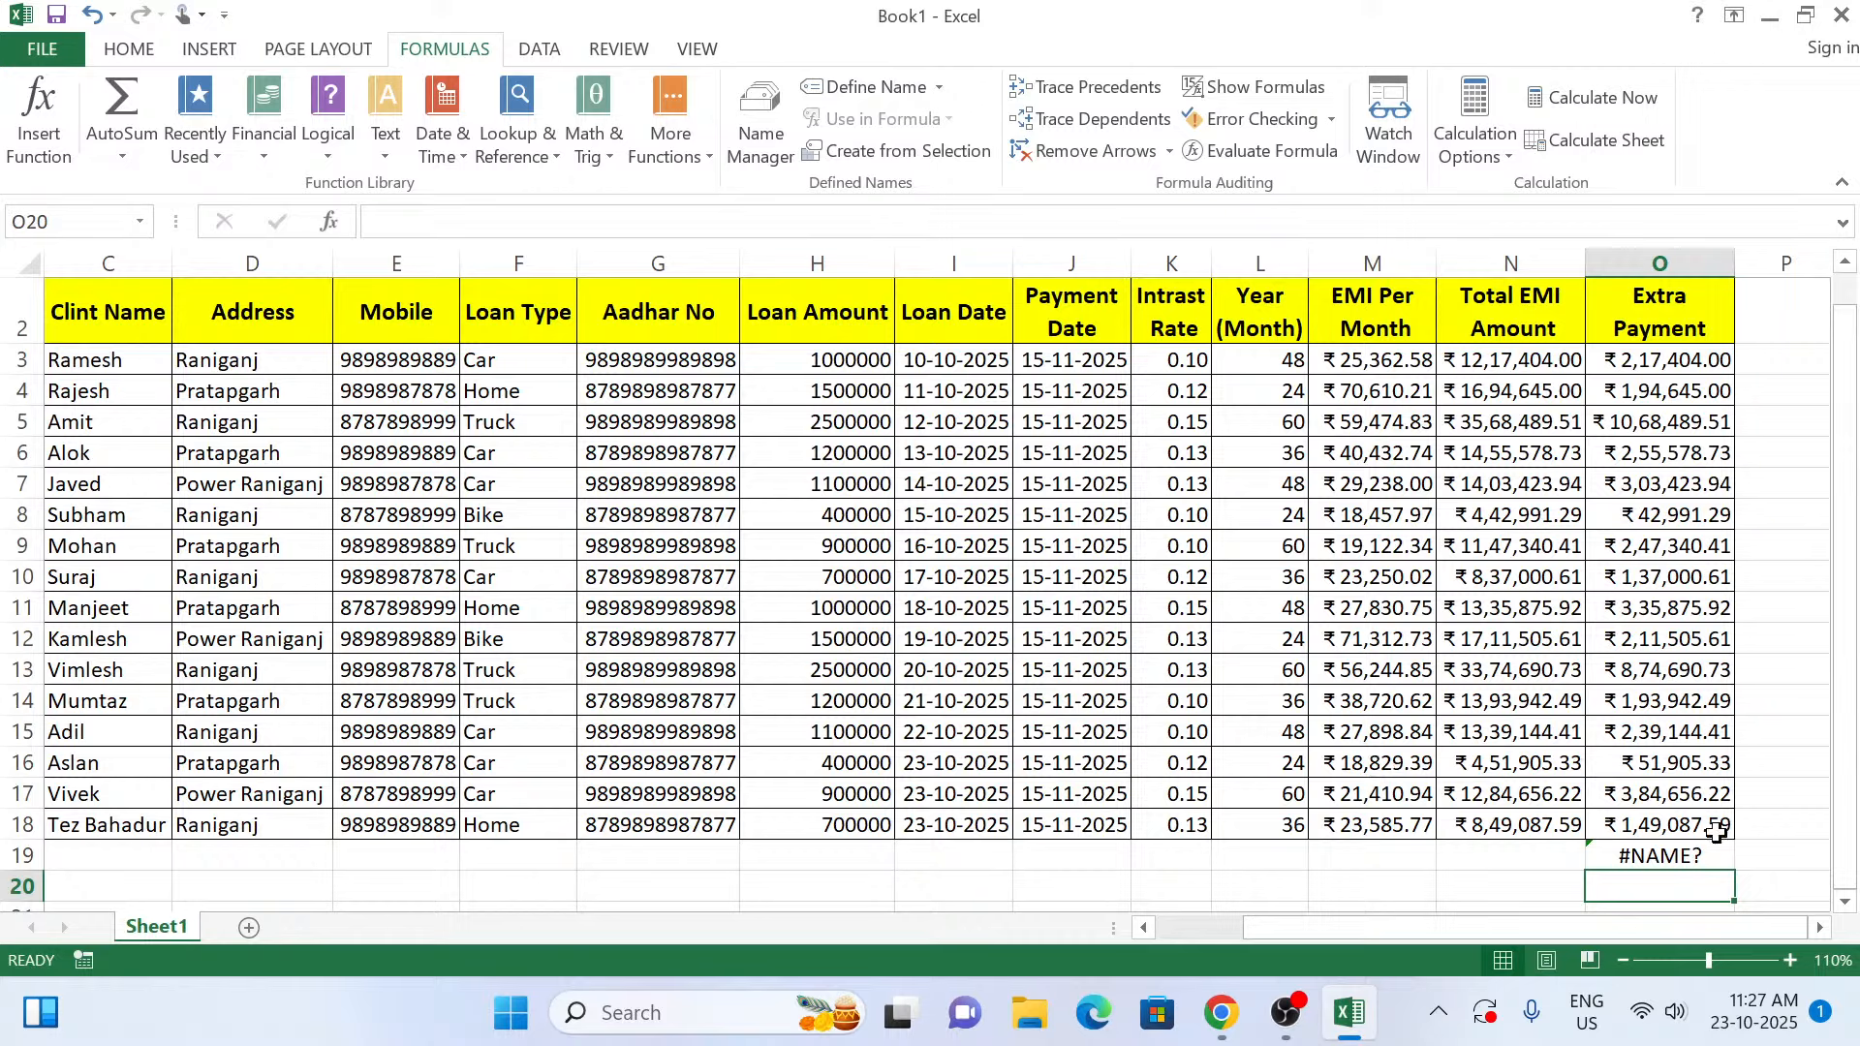
left_click(1696, 862)
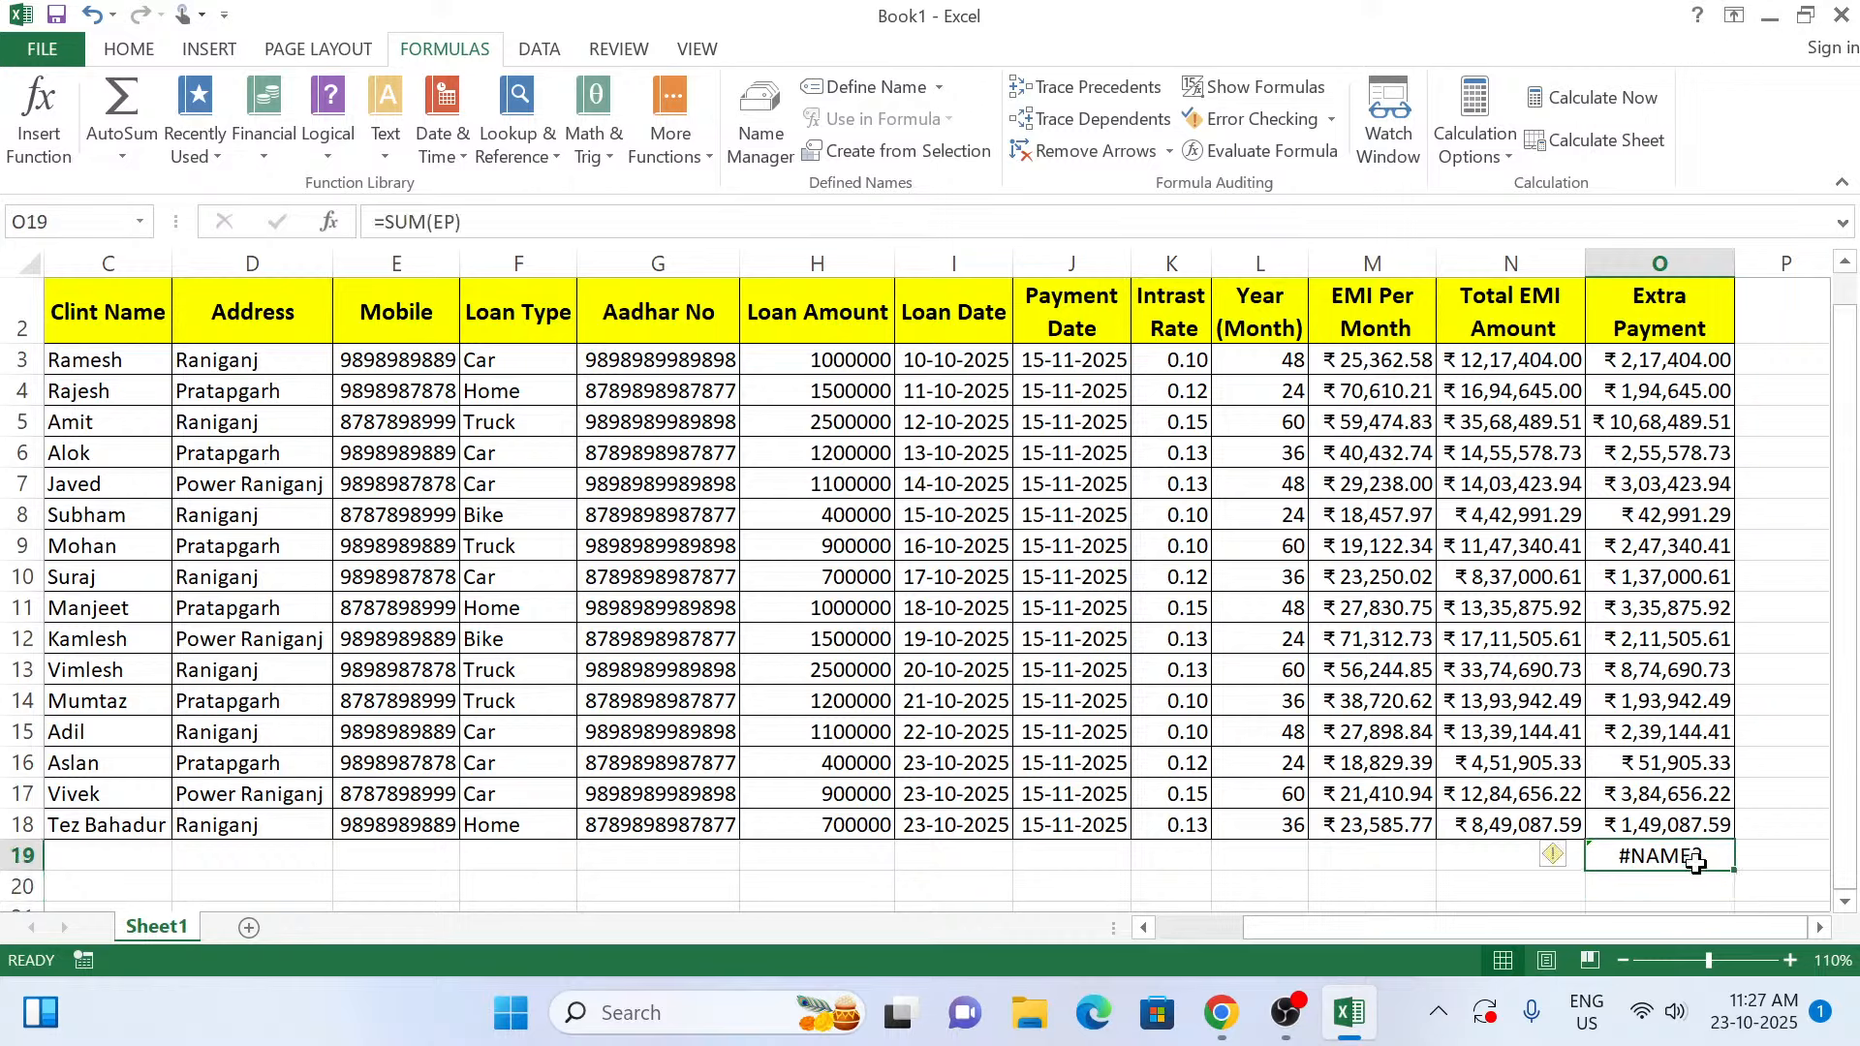
key("Delete")
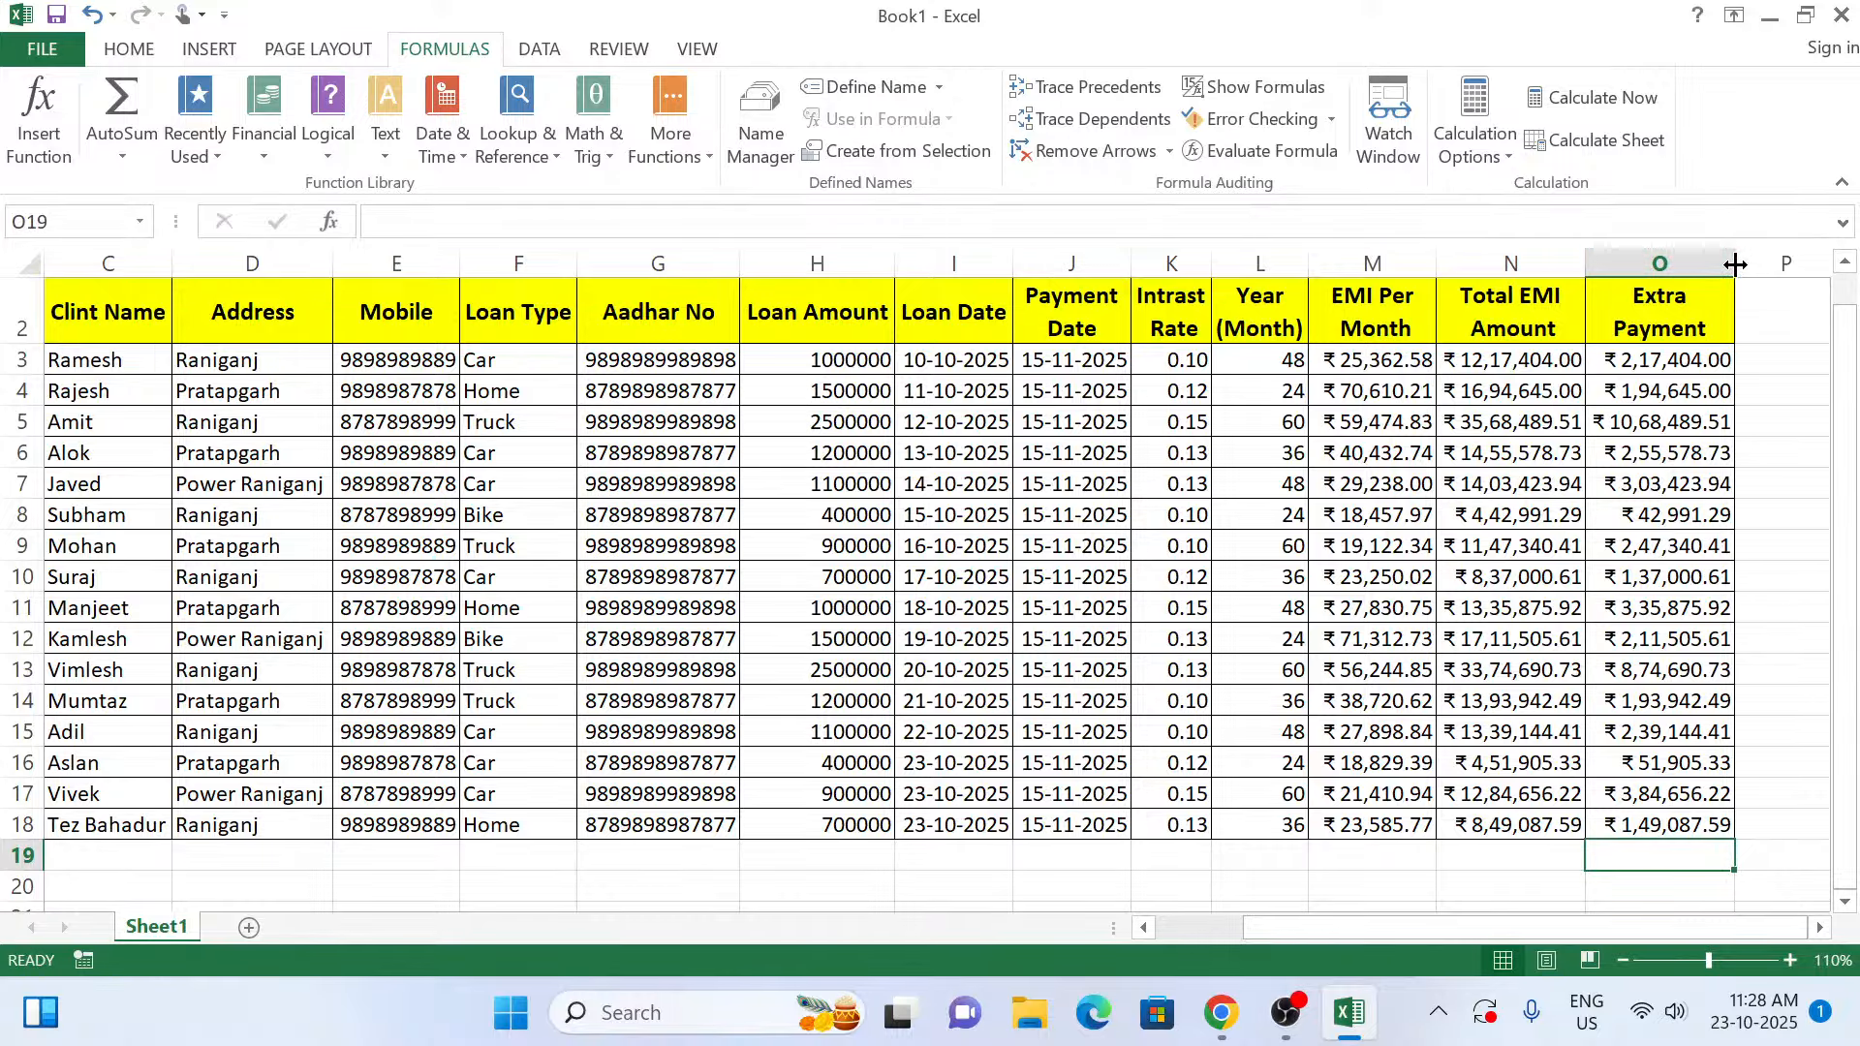
left_click(1216, 641)
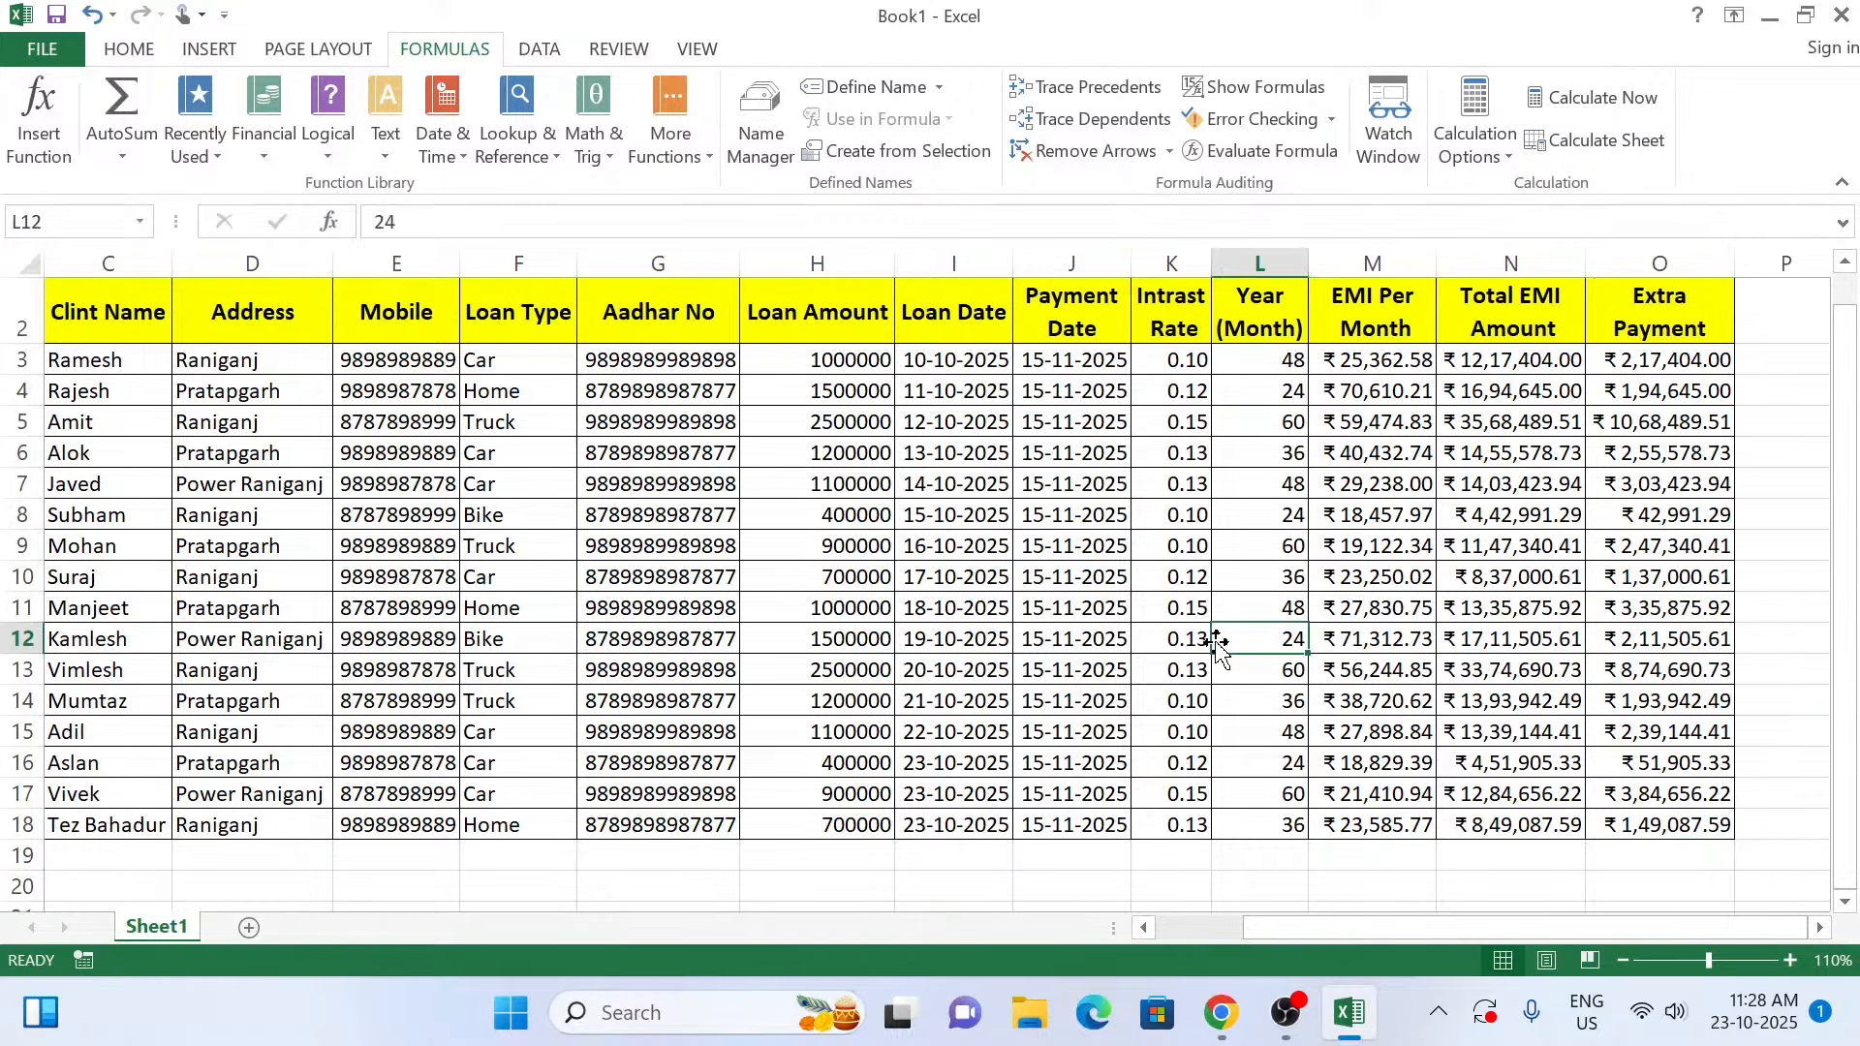
left_click(1193, 933)
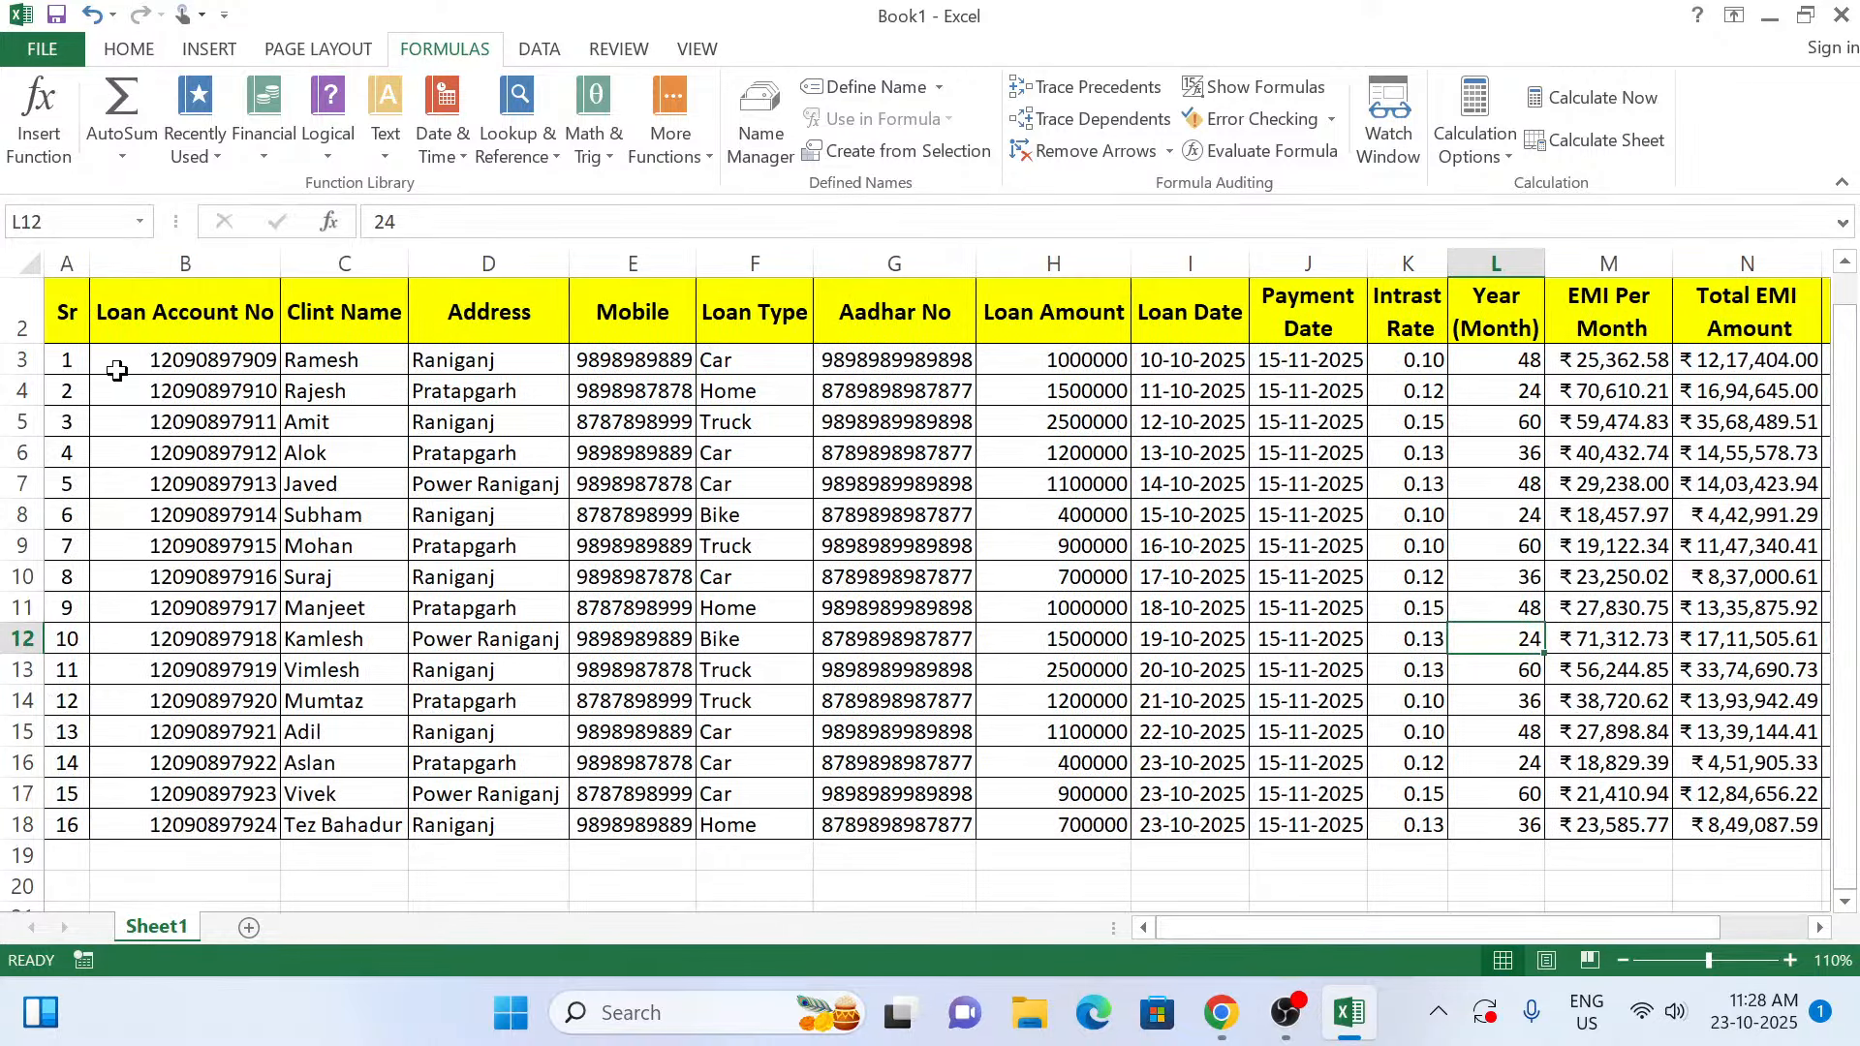
left_click(181, 361)
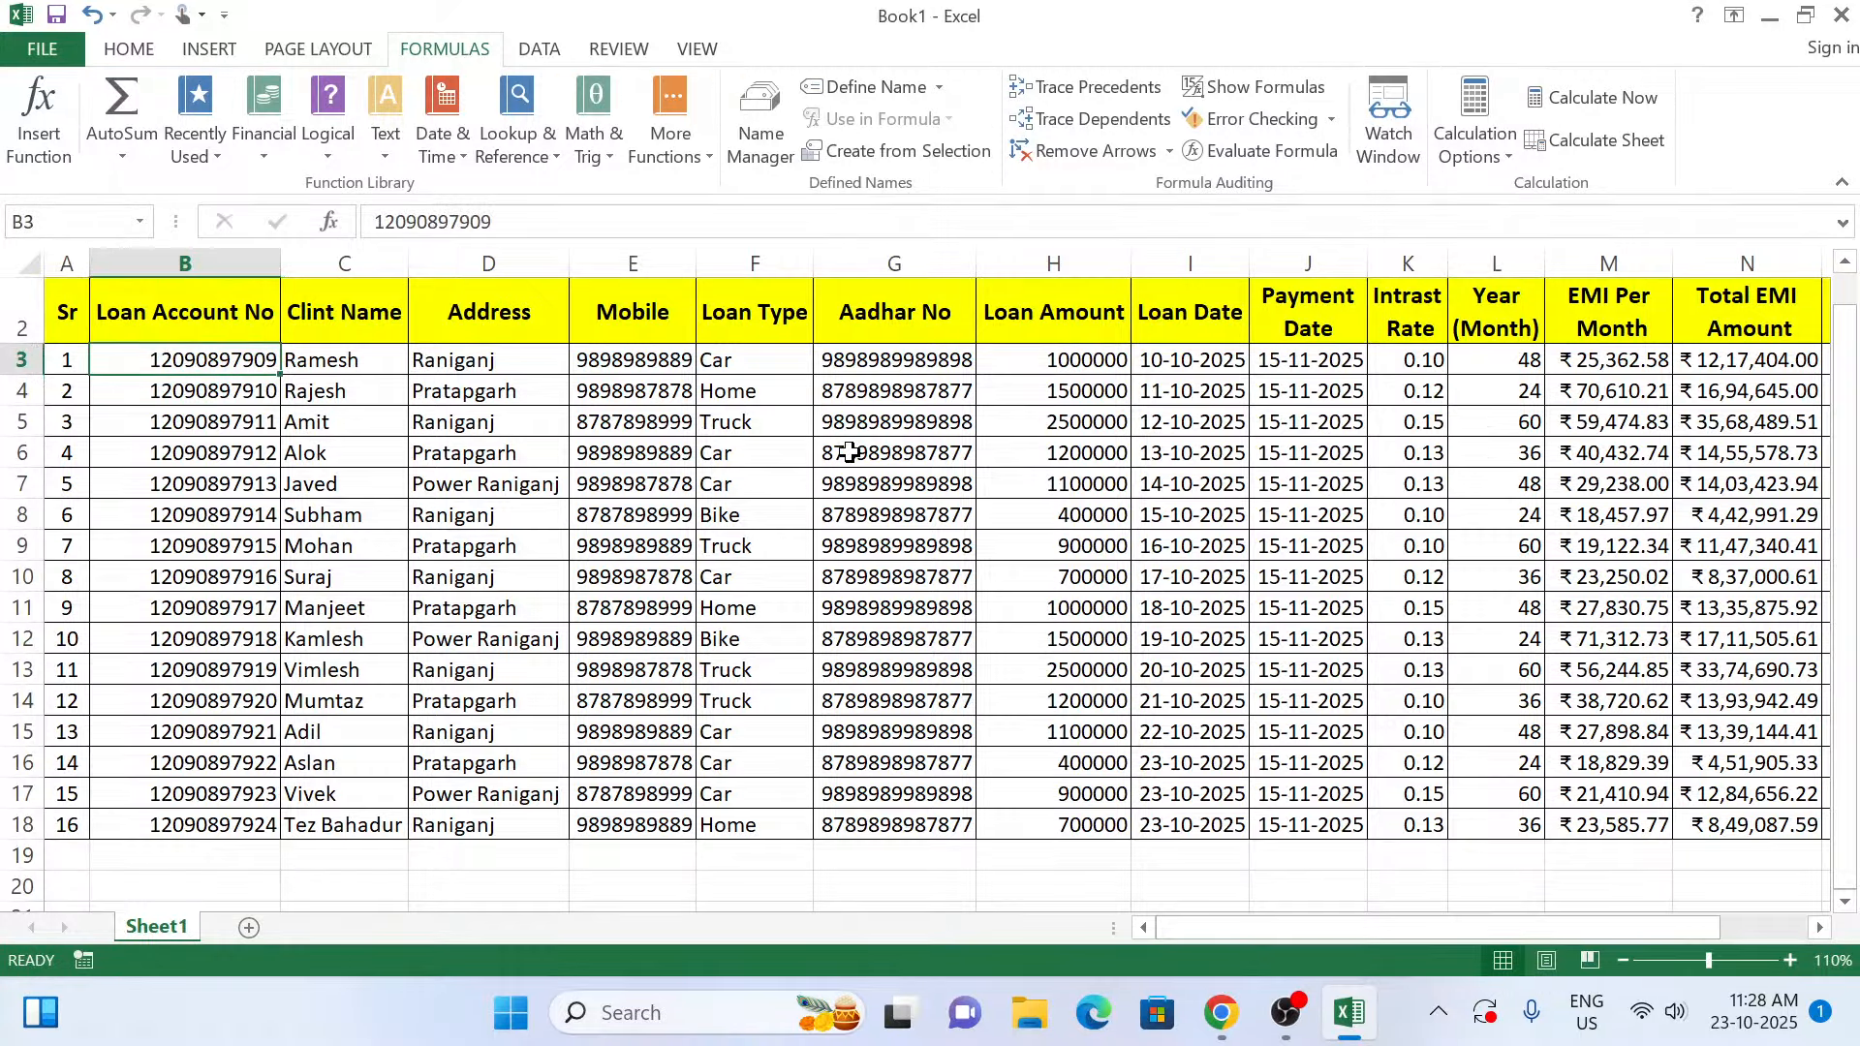
left_click(728, 369)
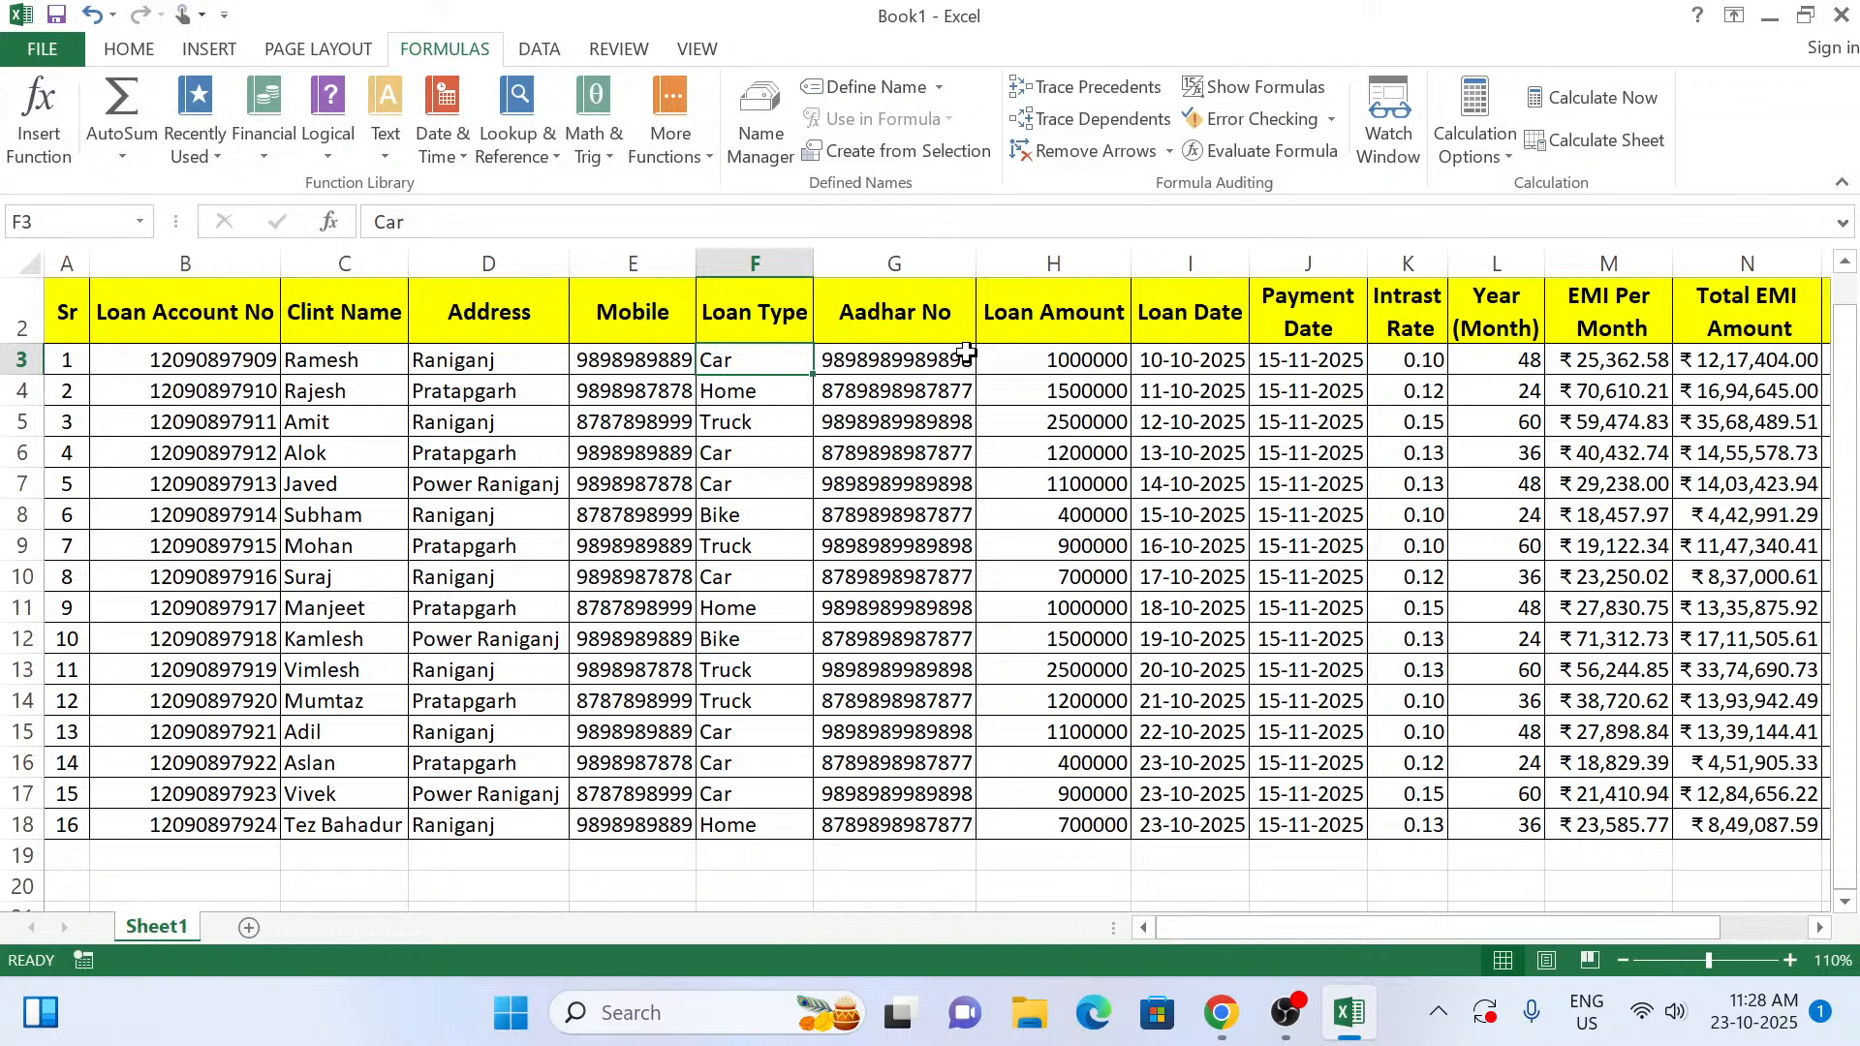
Turn on filtering for the table's header row A2:O2.
left_click_drag(60, 310, 1680, 385)
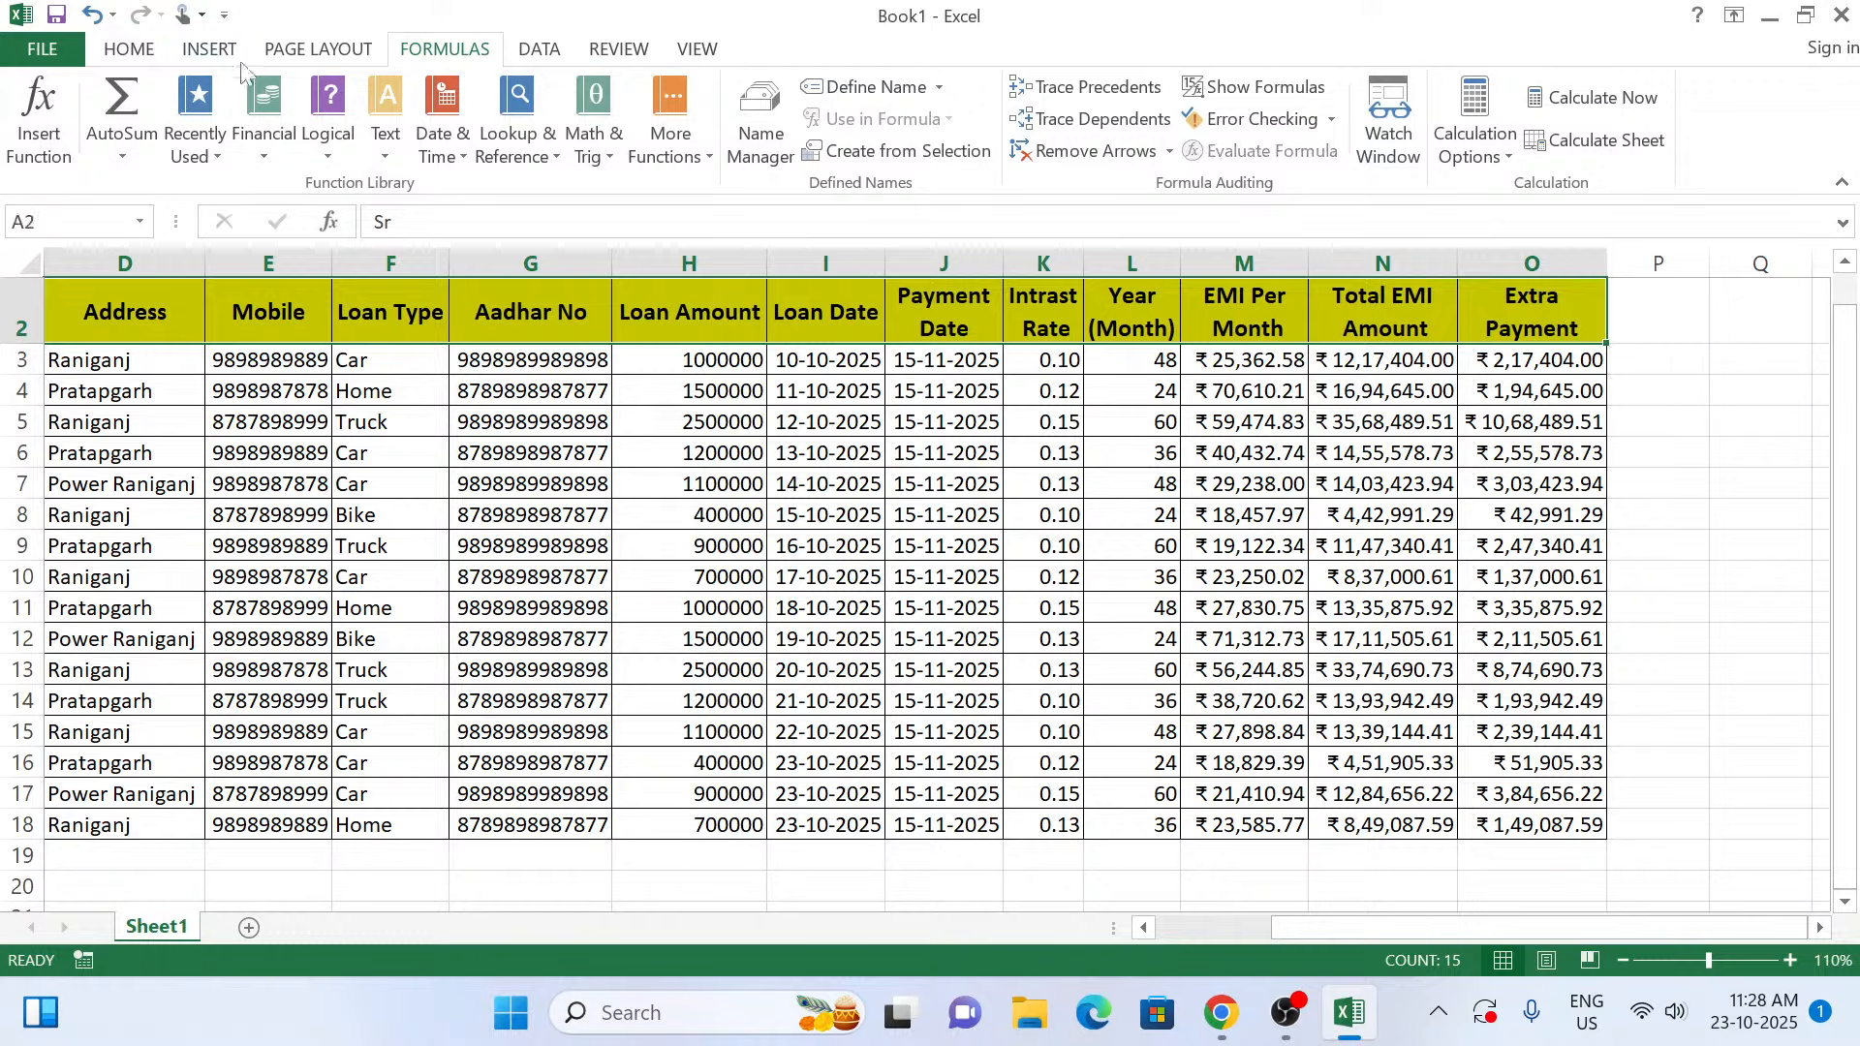
left_click(145, 52)
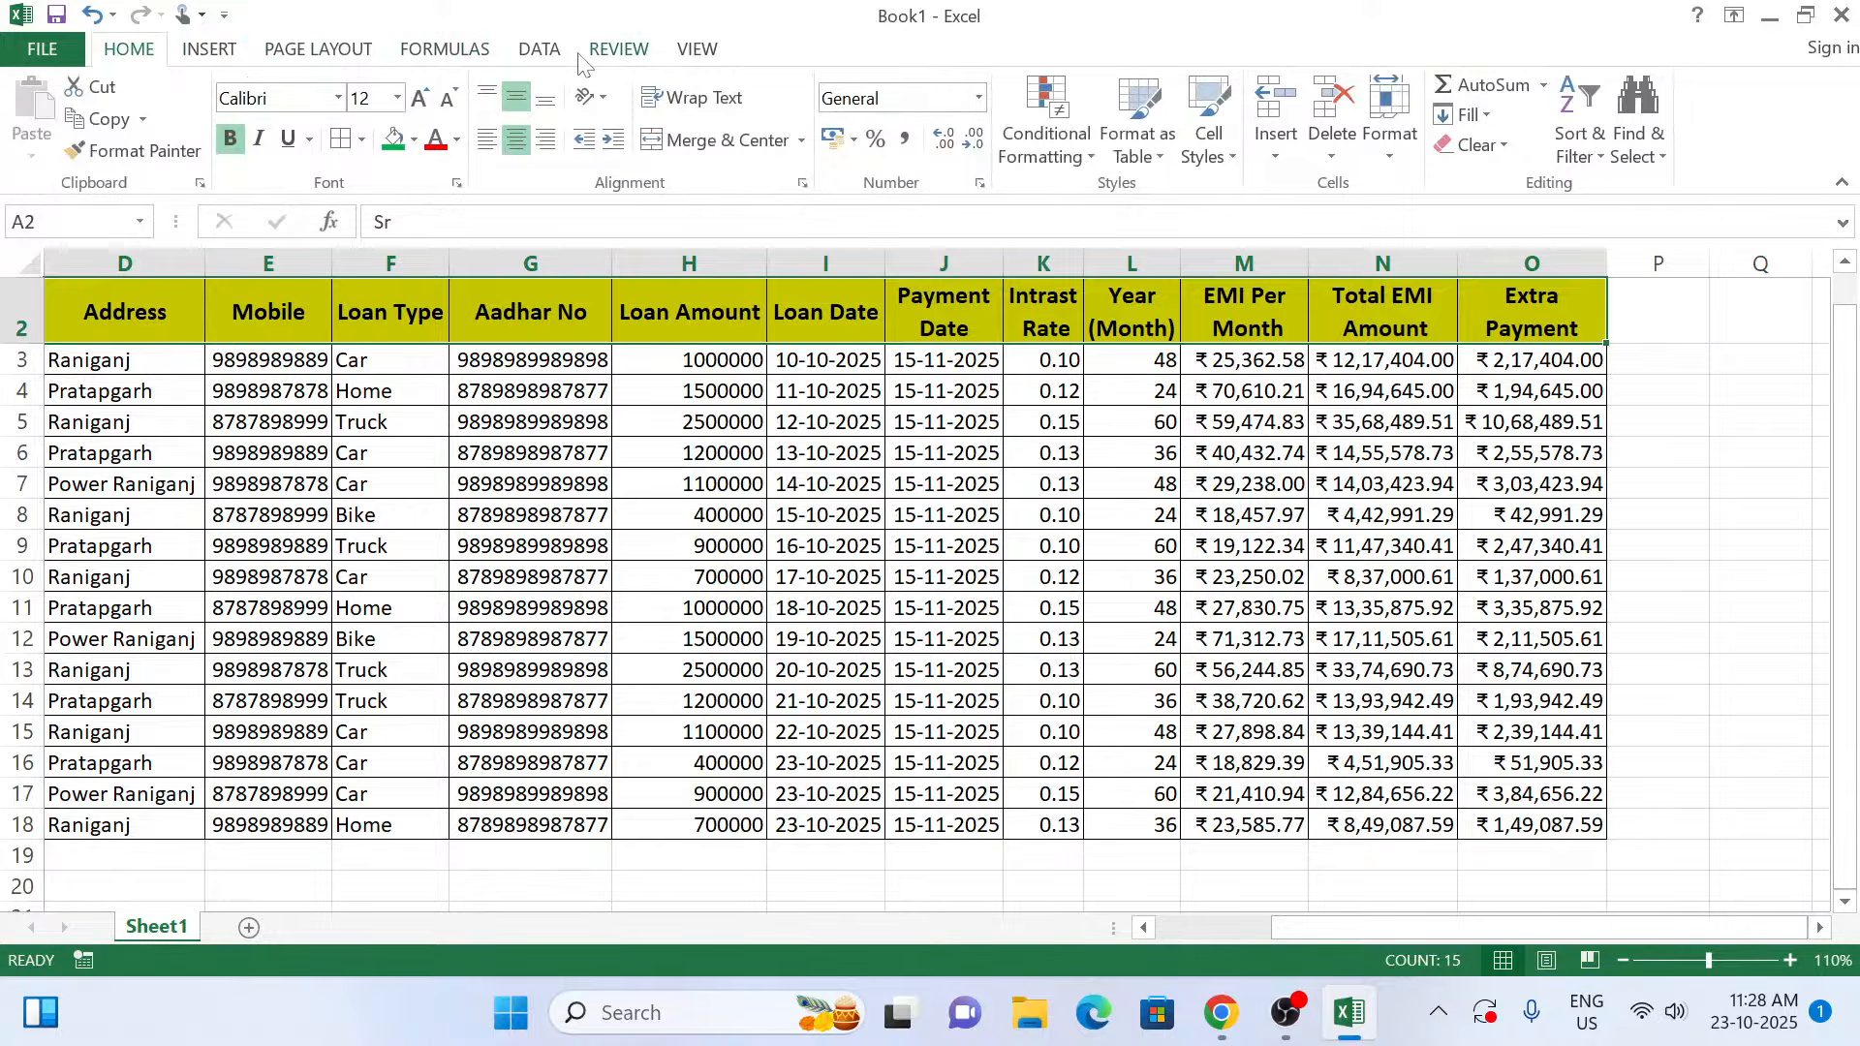
left_click(538, 50)
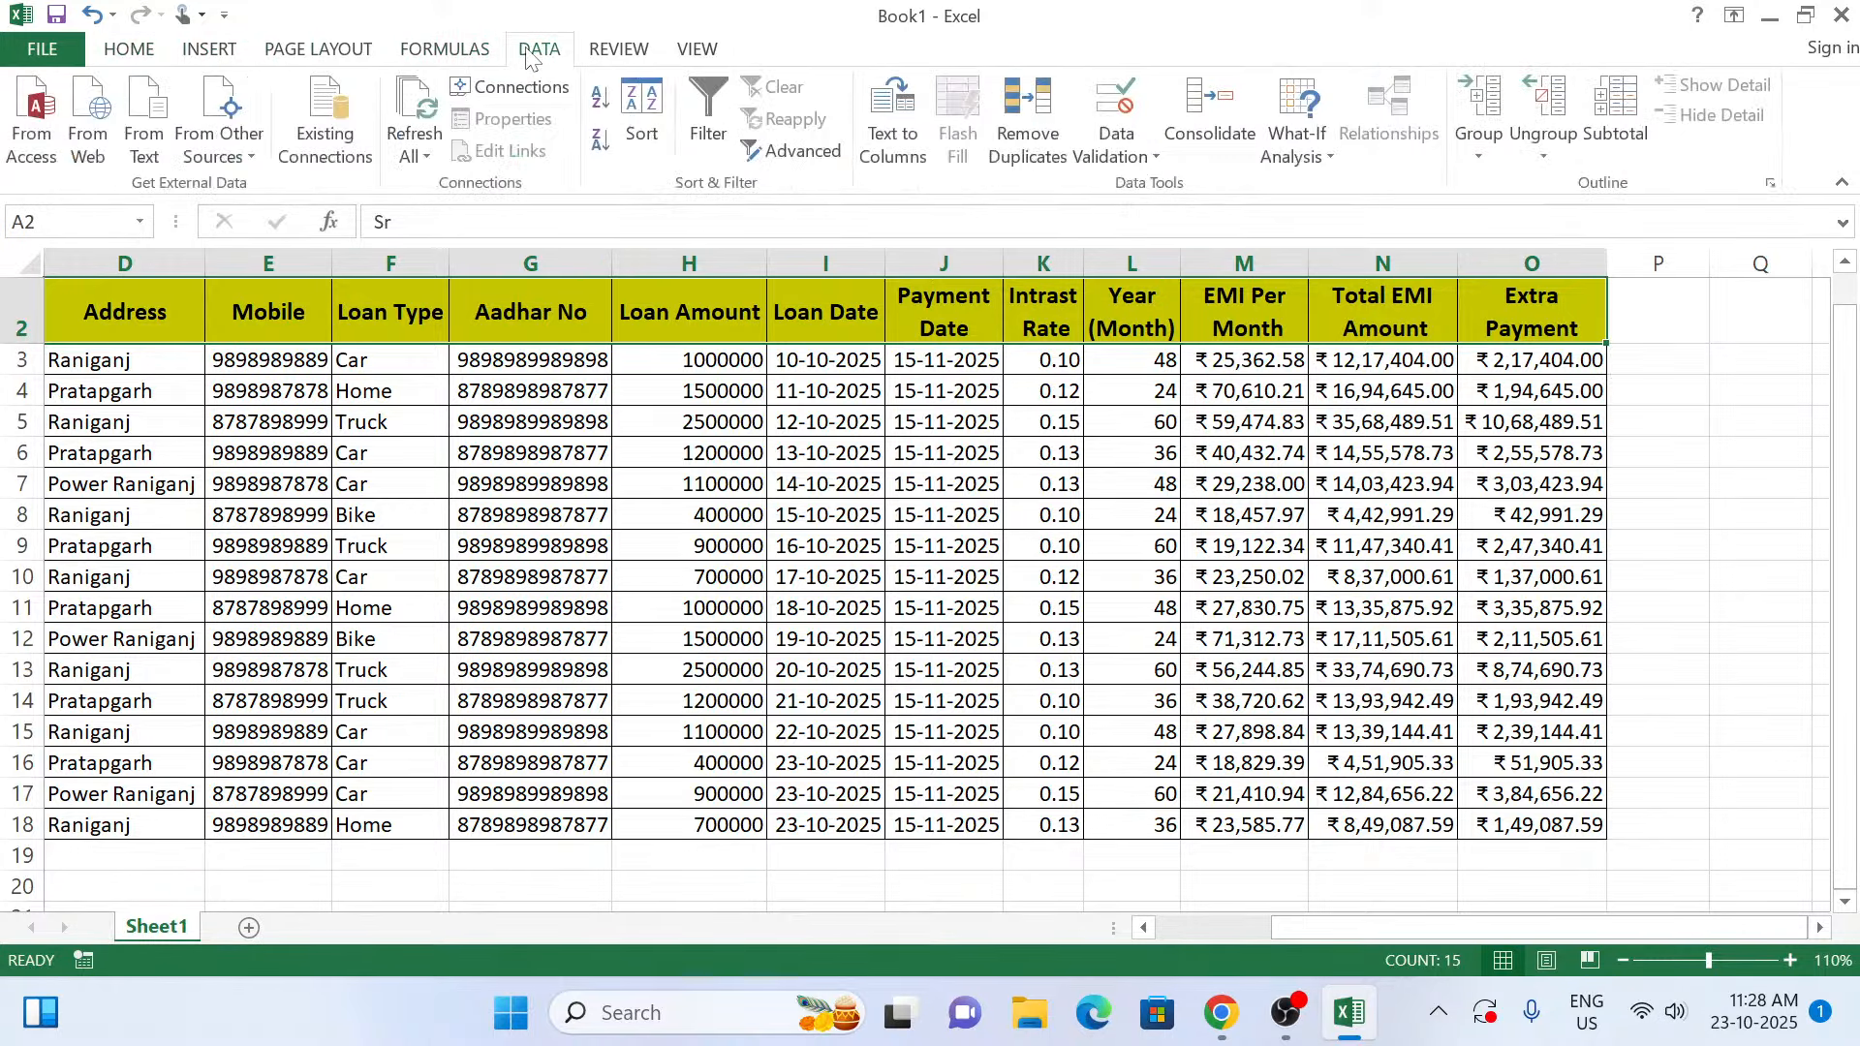
left_click(713, 154)
left_click(759, 509)
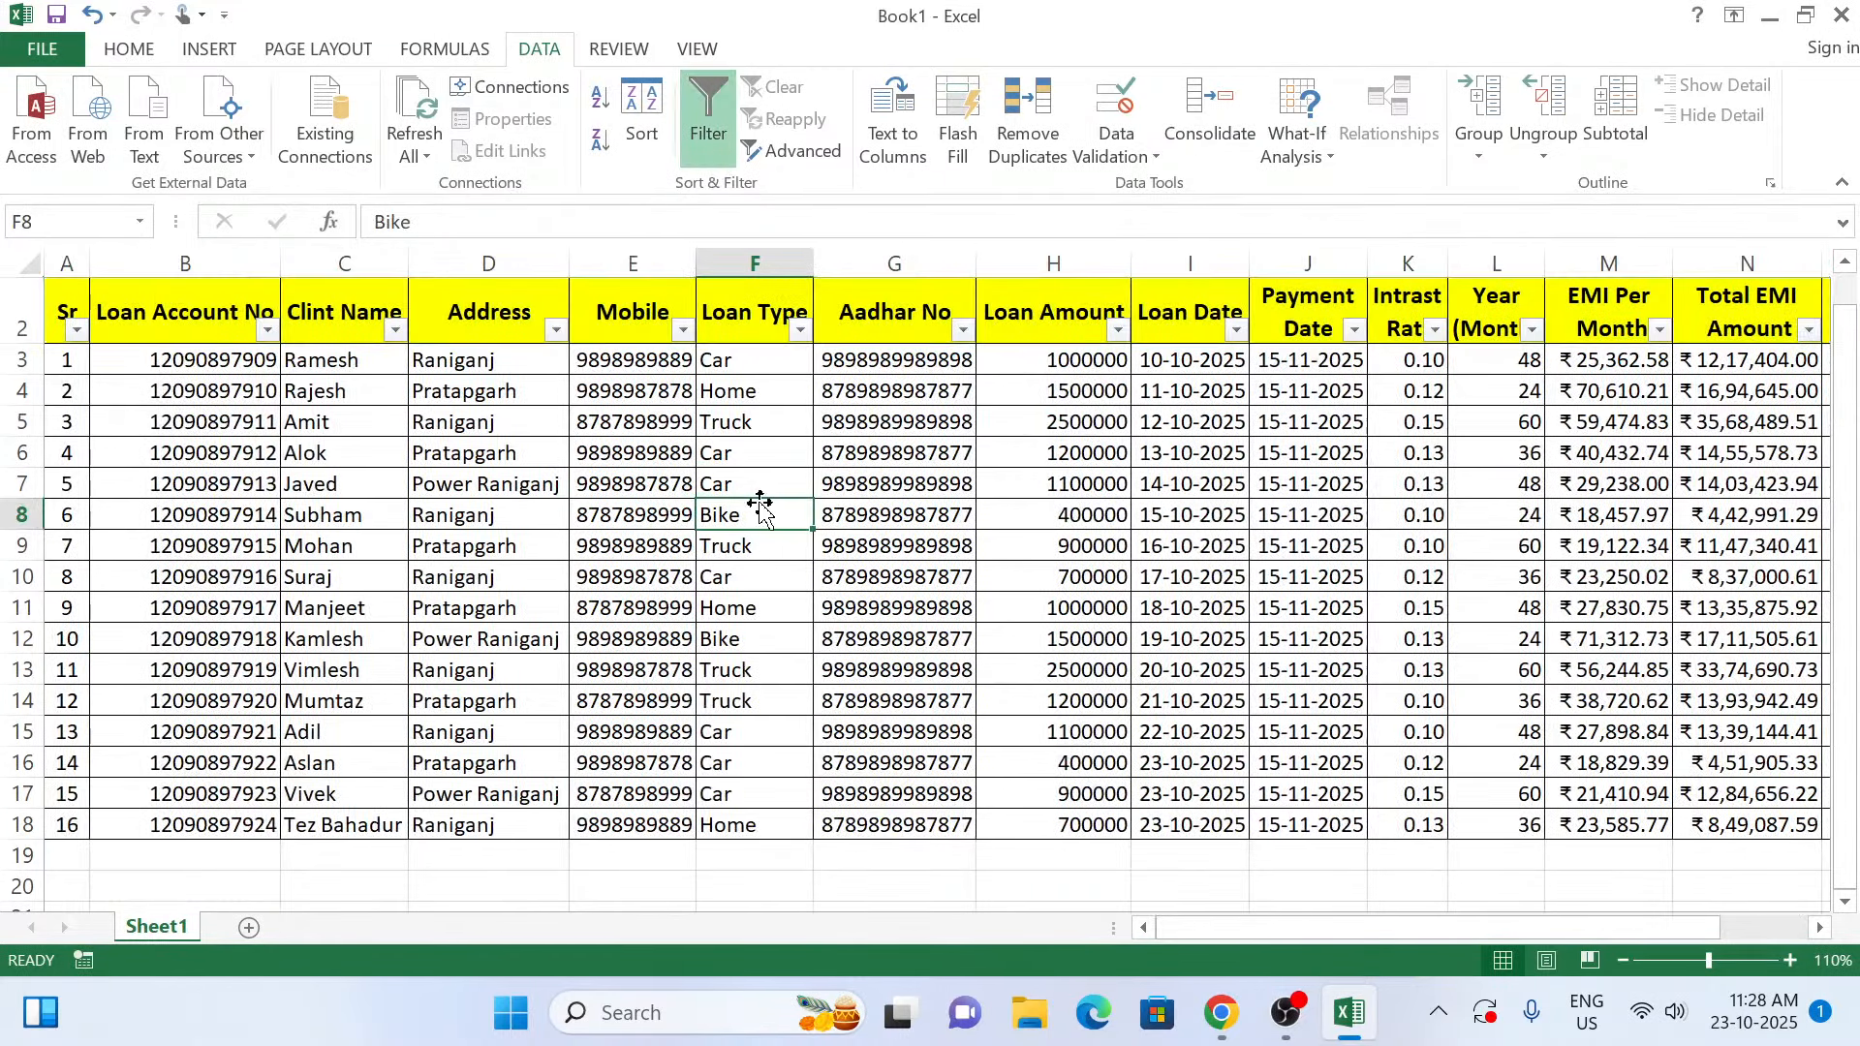
Filter the Loan Type column to show only the Car loans.
left_click(800, 331)
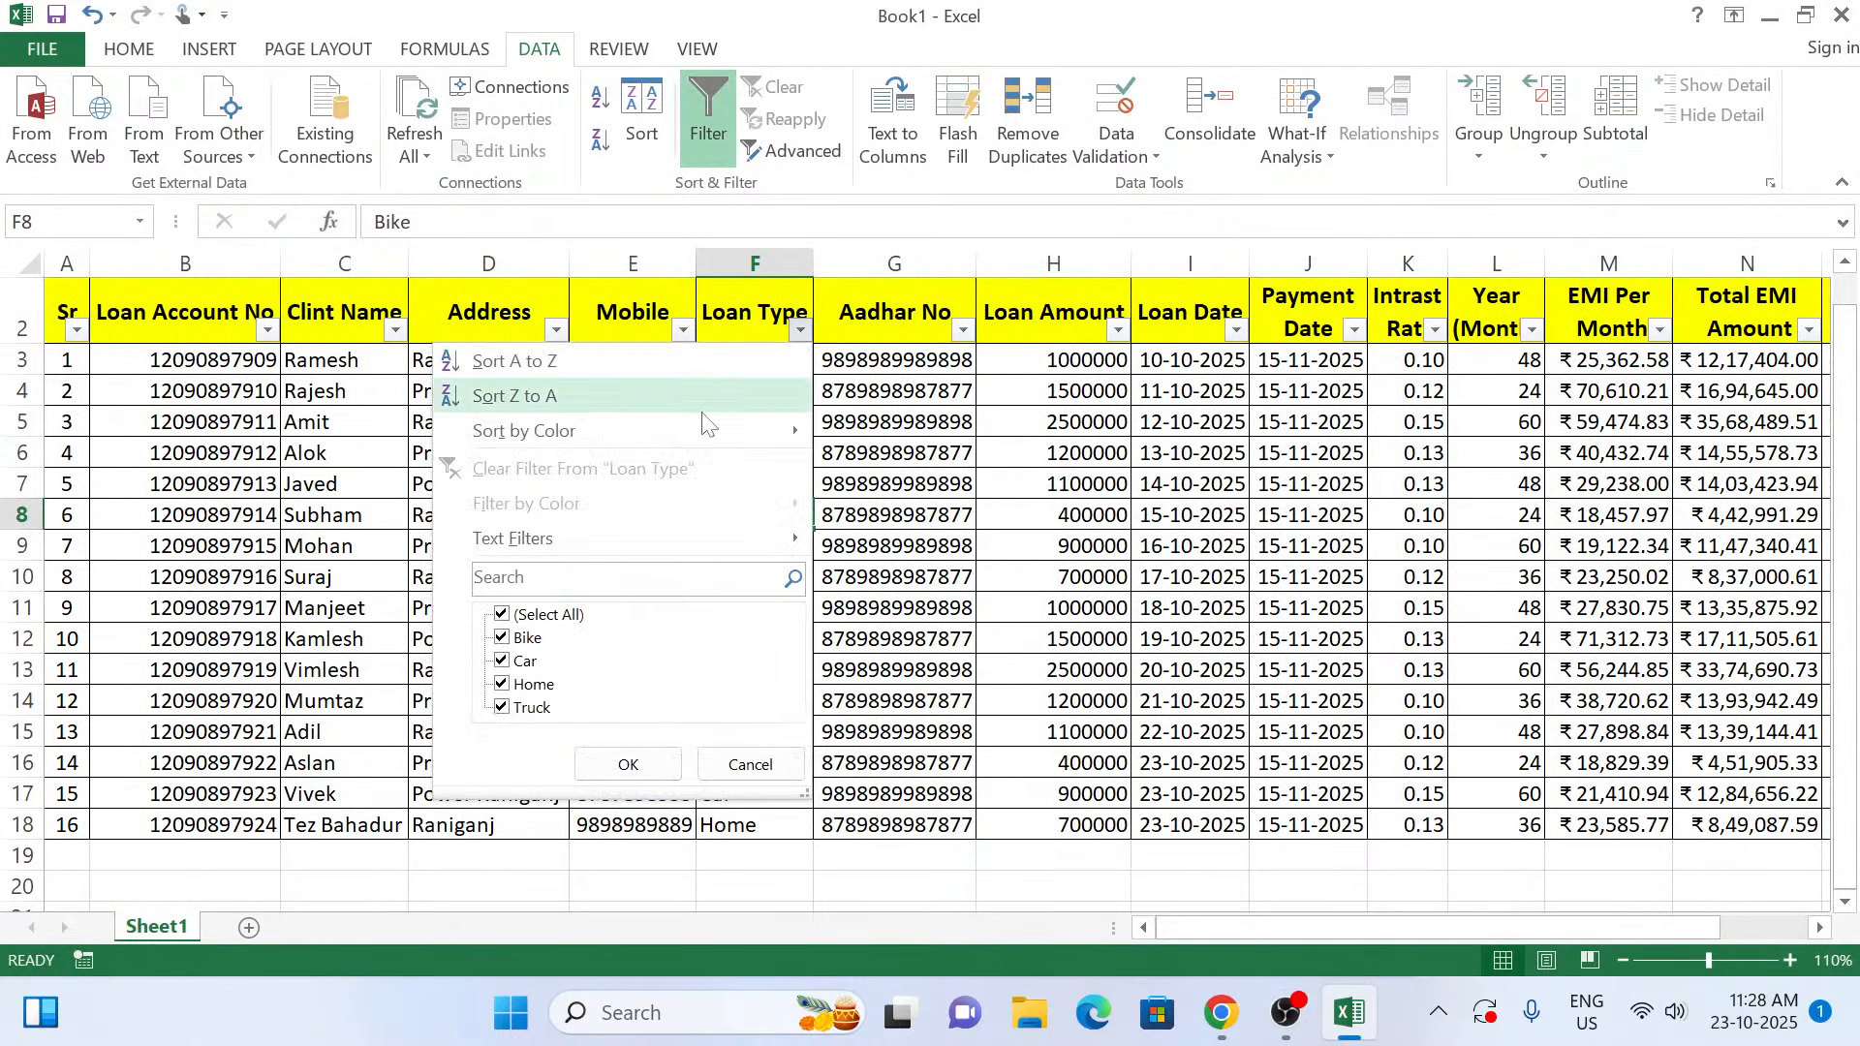
left_click(530, 616)
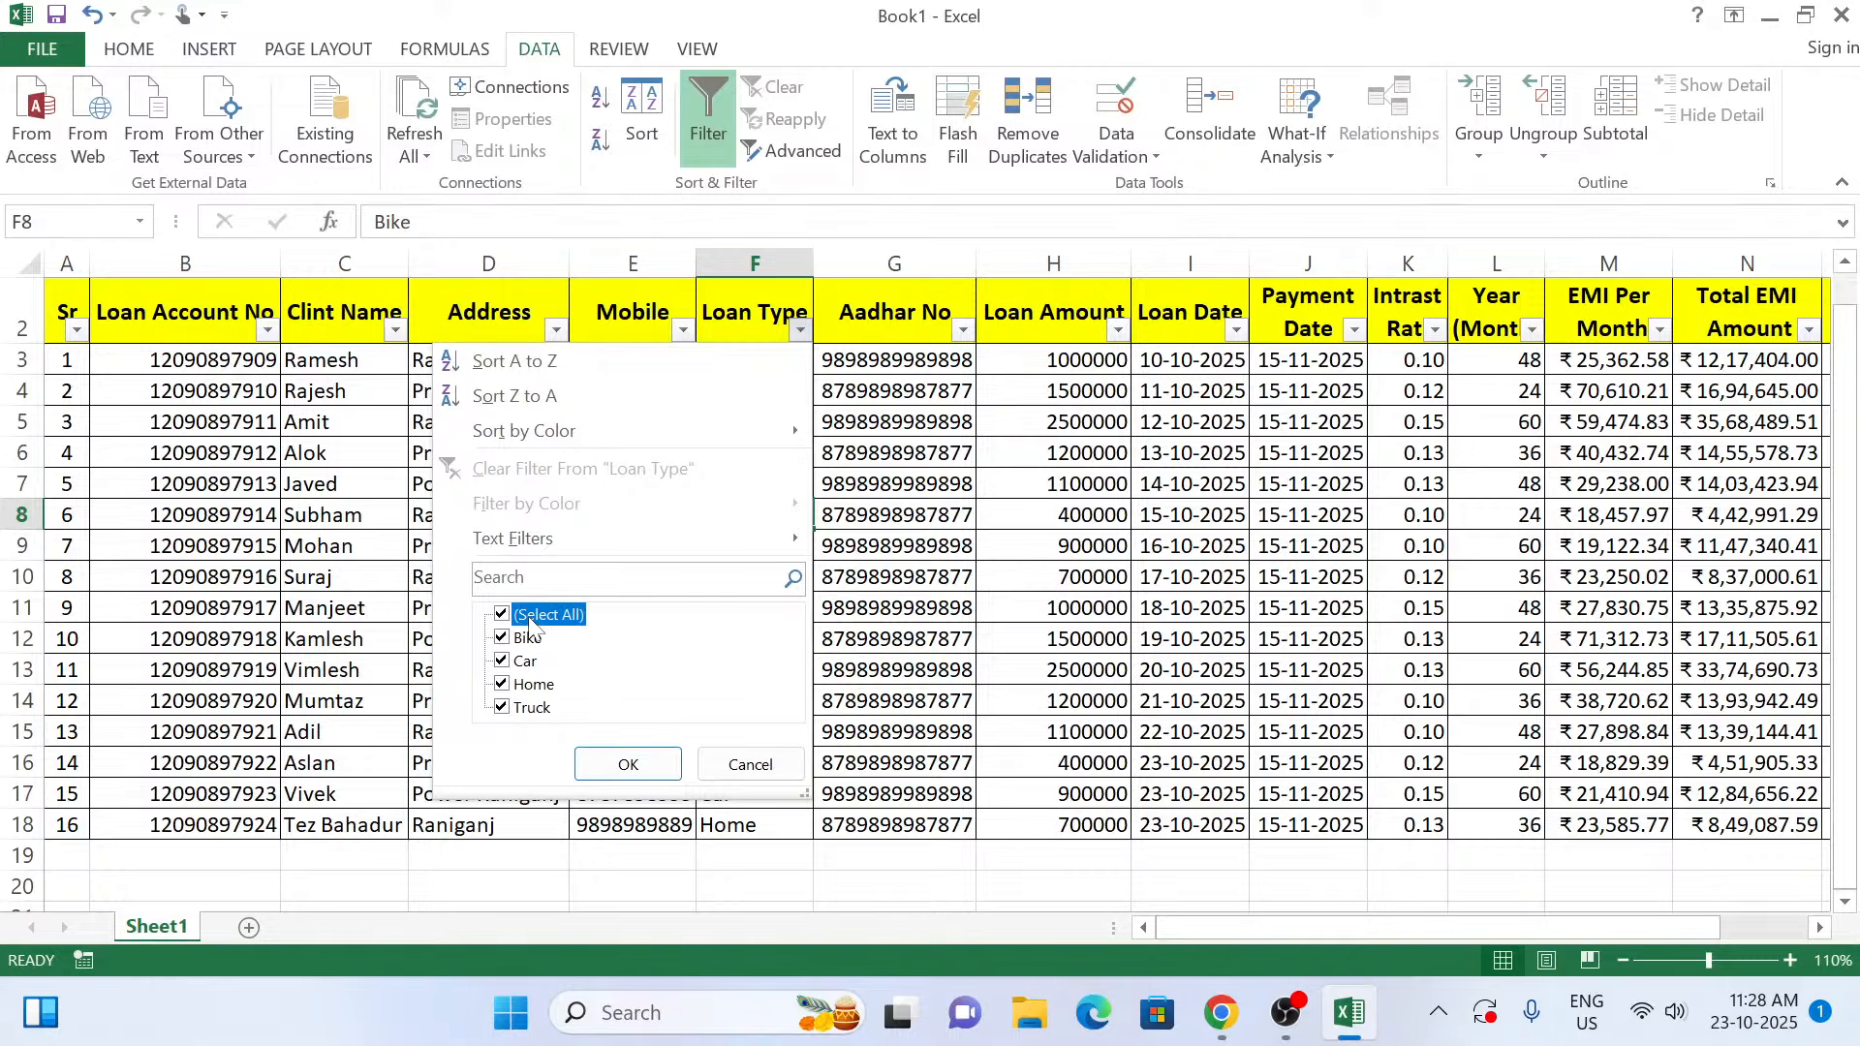
left_click(503, 662)
left_click(620, 764)
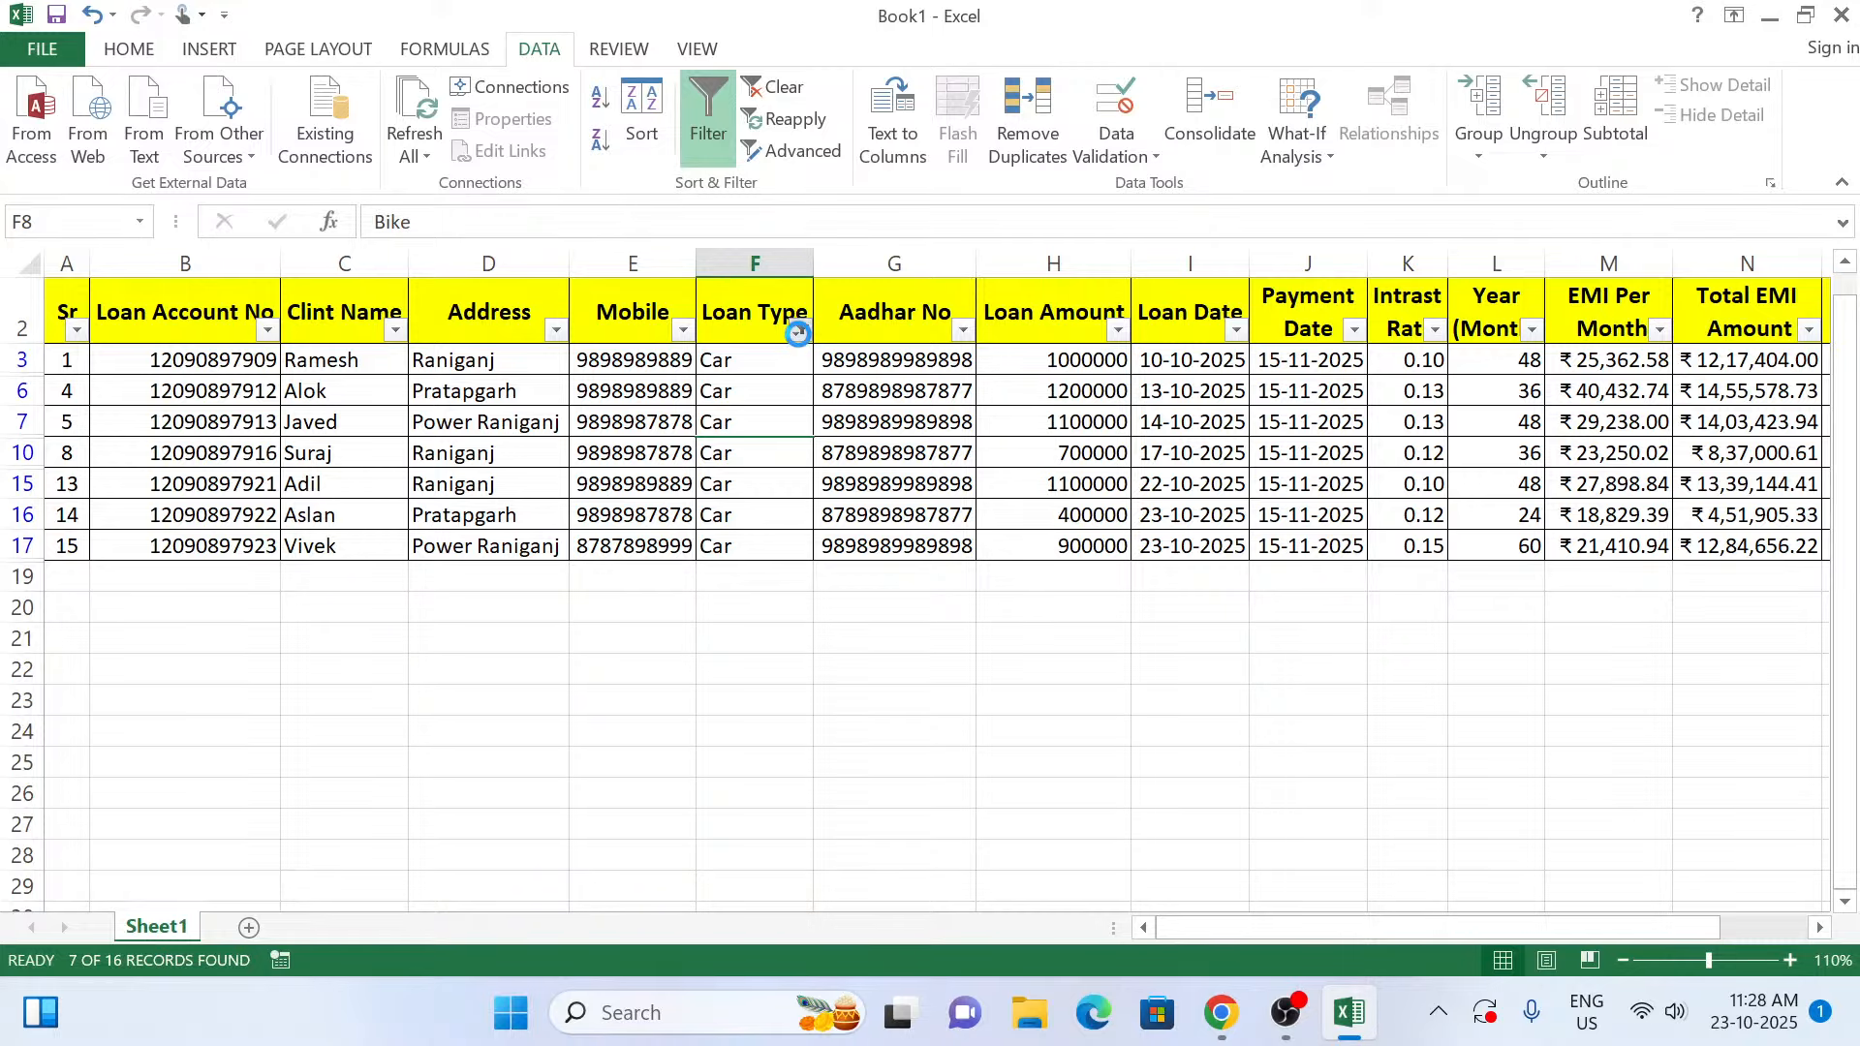
Select all loan types in the Loan Type filter again and turn off filtering for the table.
left_click(800, 331)
left_click(523, 616)
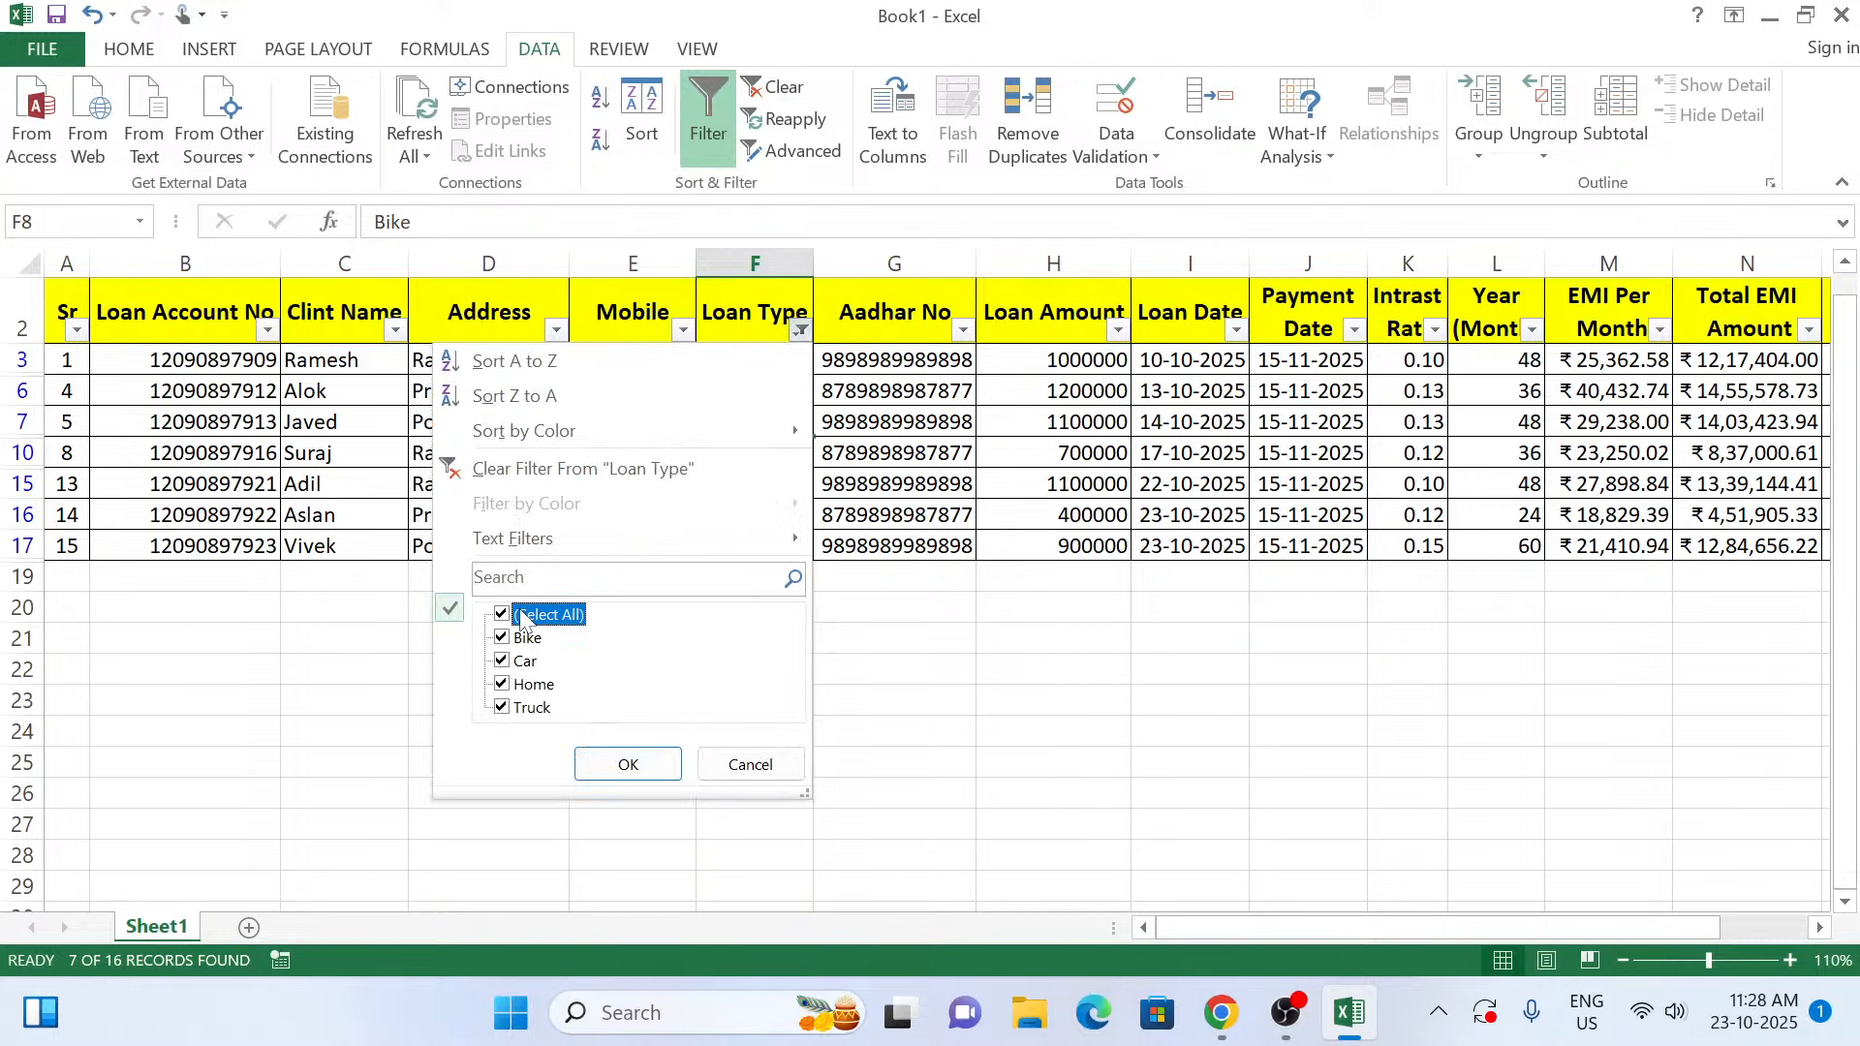
left_click(626, 764)
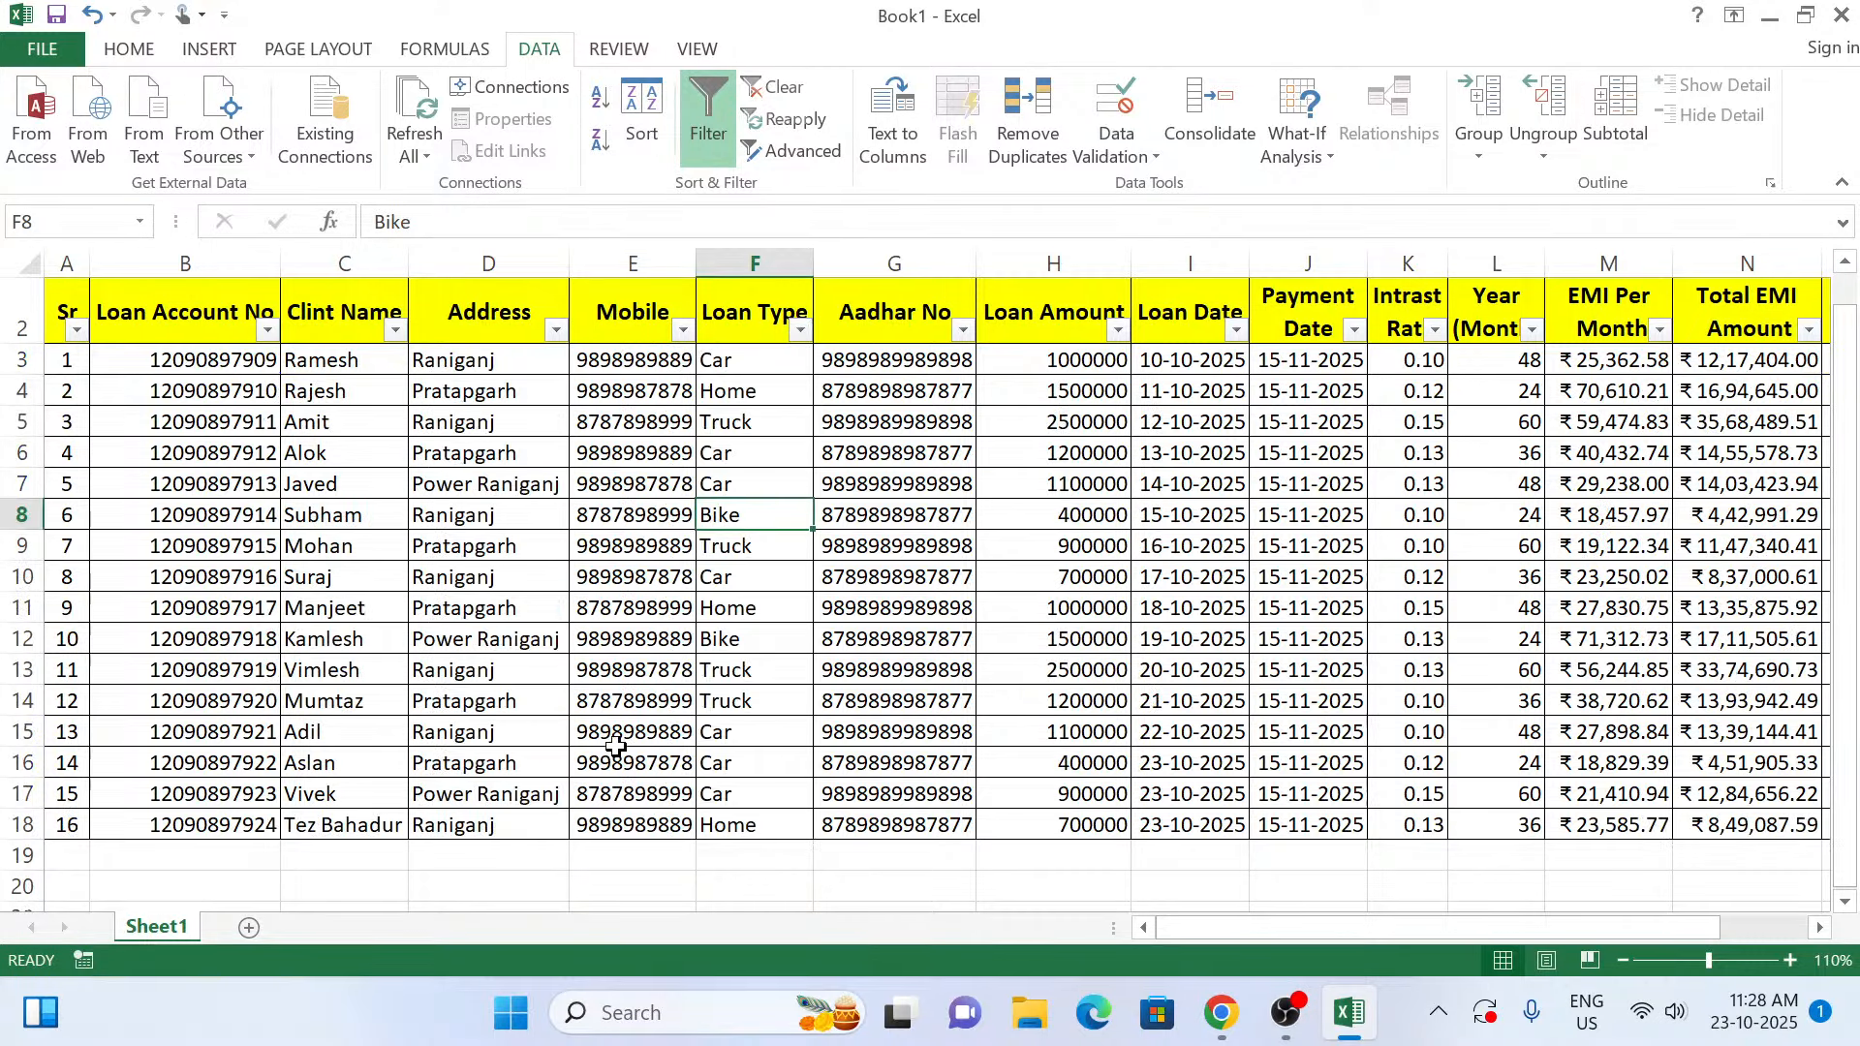
left_click(704, 137)
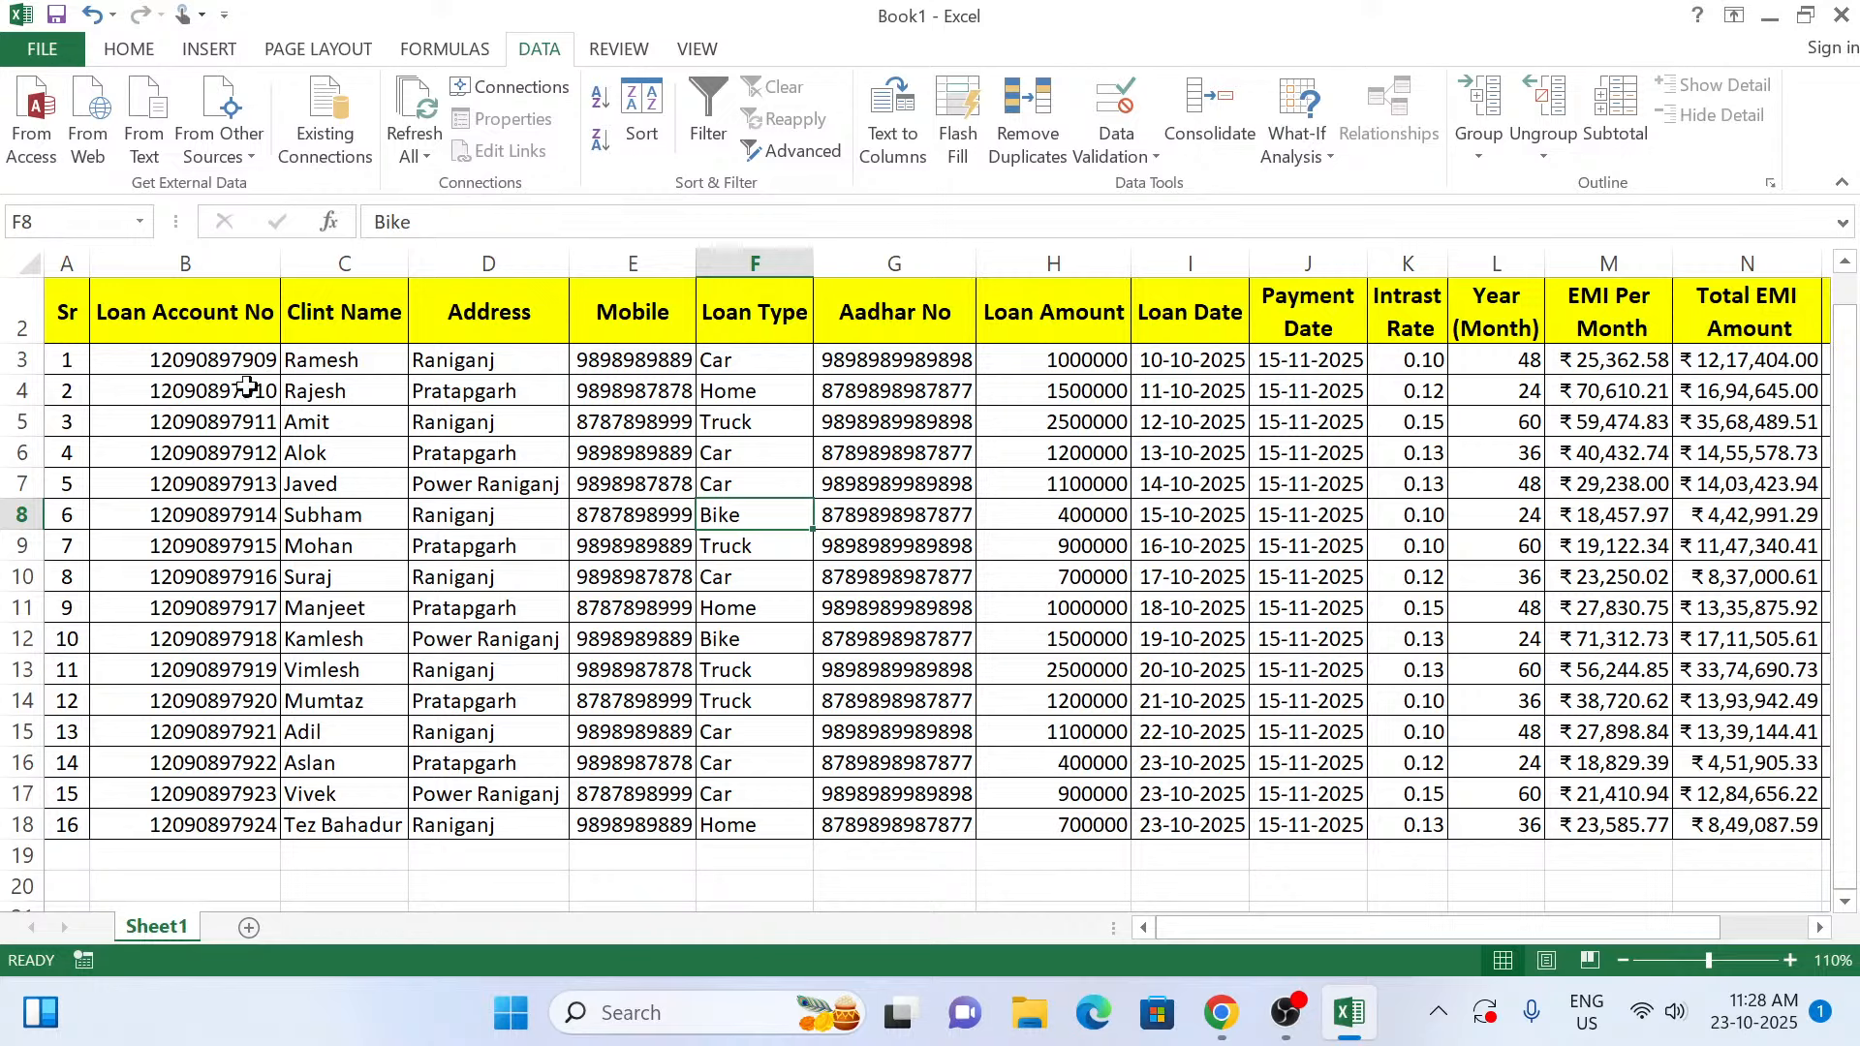
Break the Loan Account No header in B2 into two lines after Loan and autofit column B's width.
double_click(152, 312)
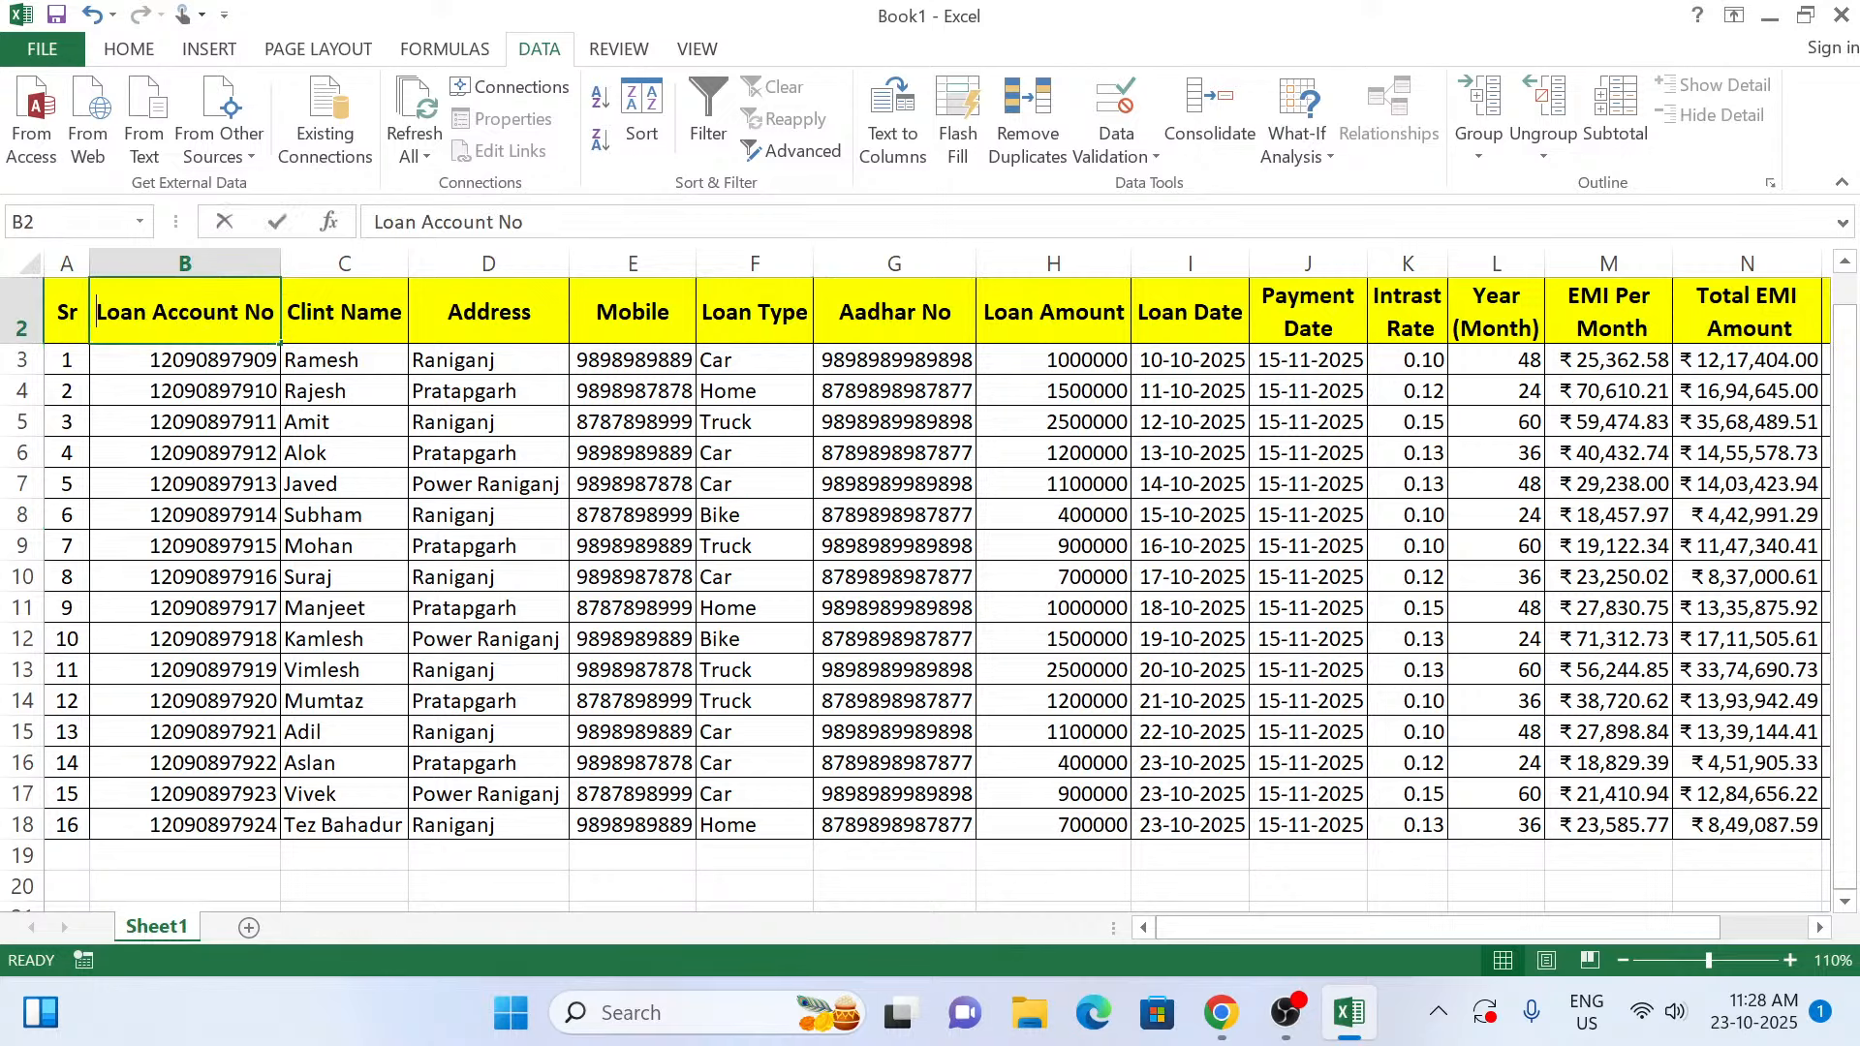
key("alt+Return")
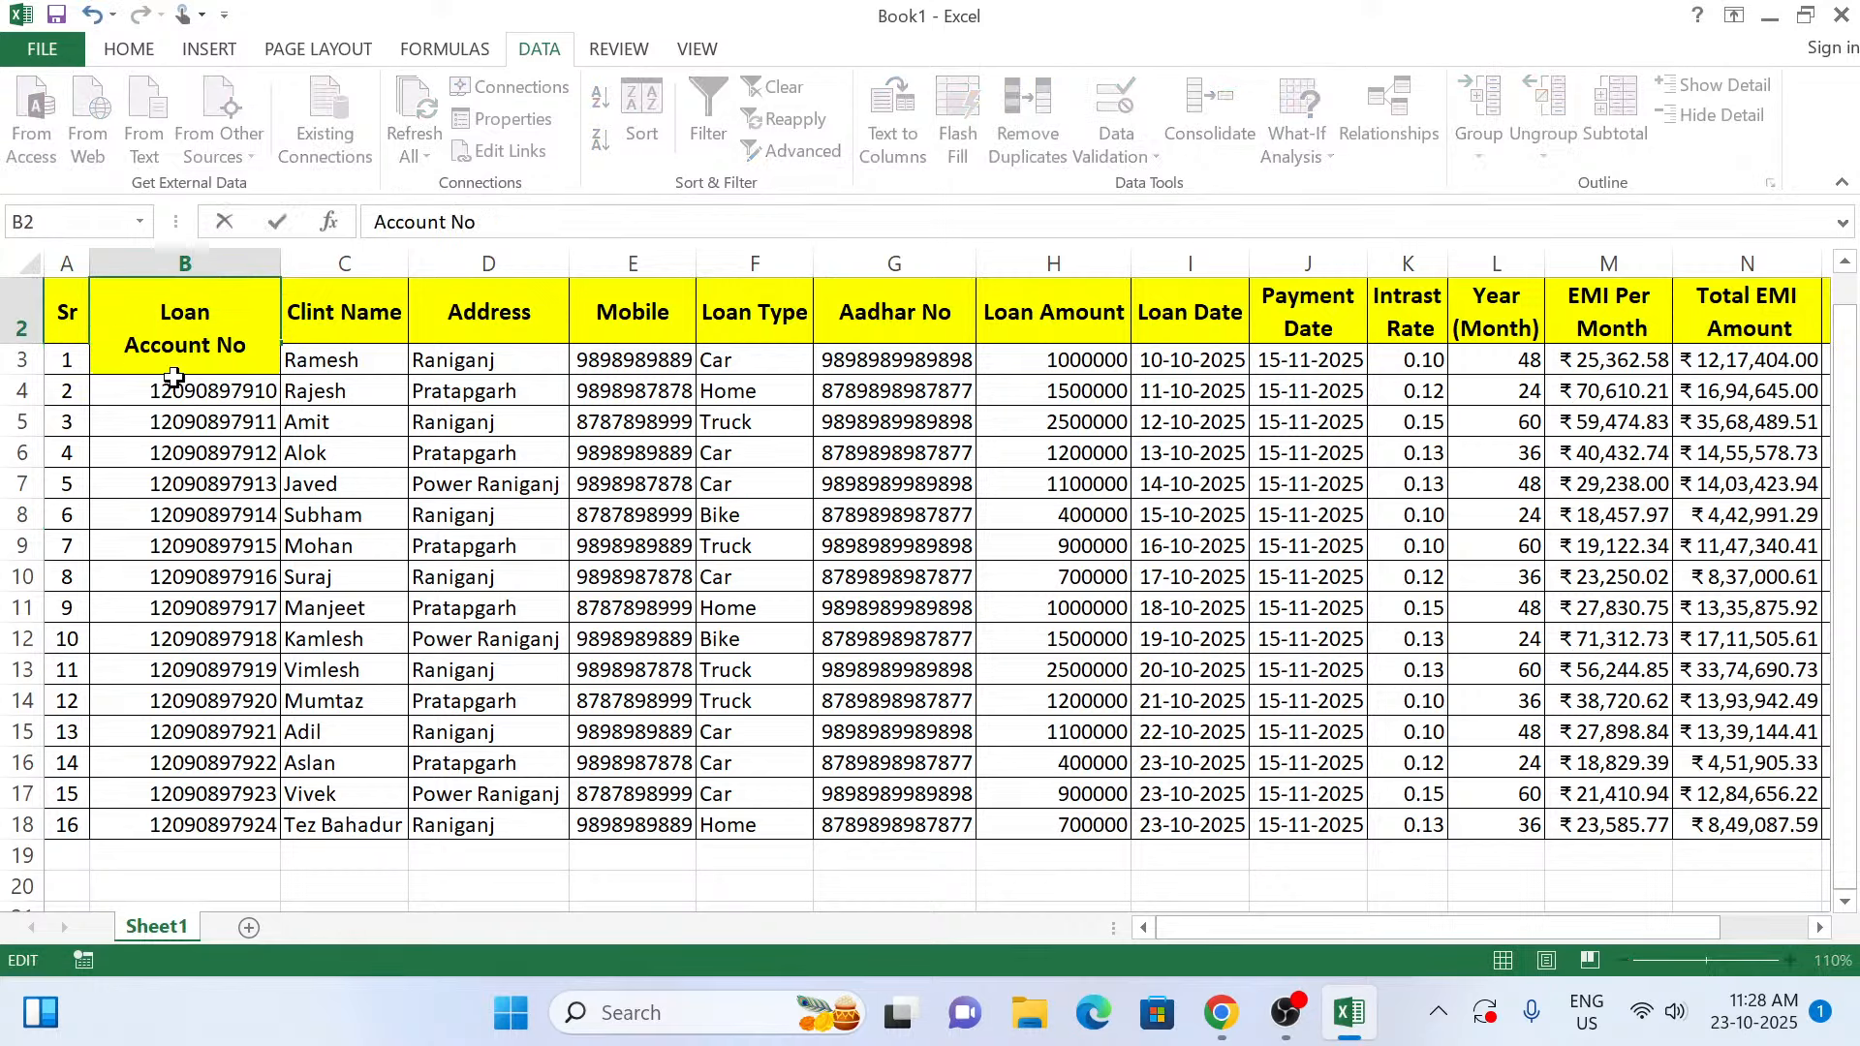
left_click(223, 457)
double_click(280, 259)
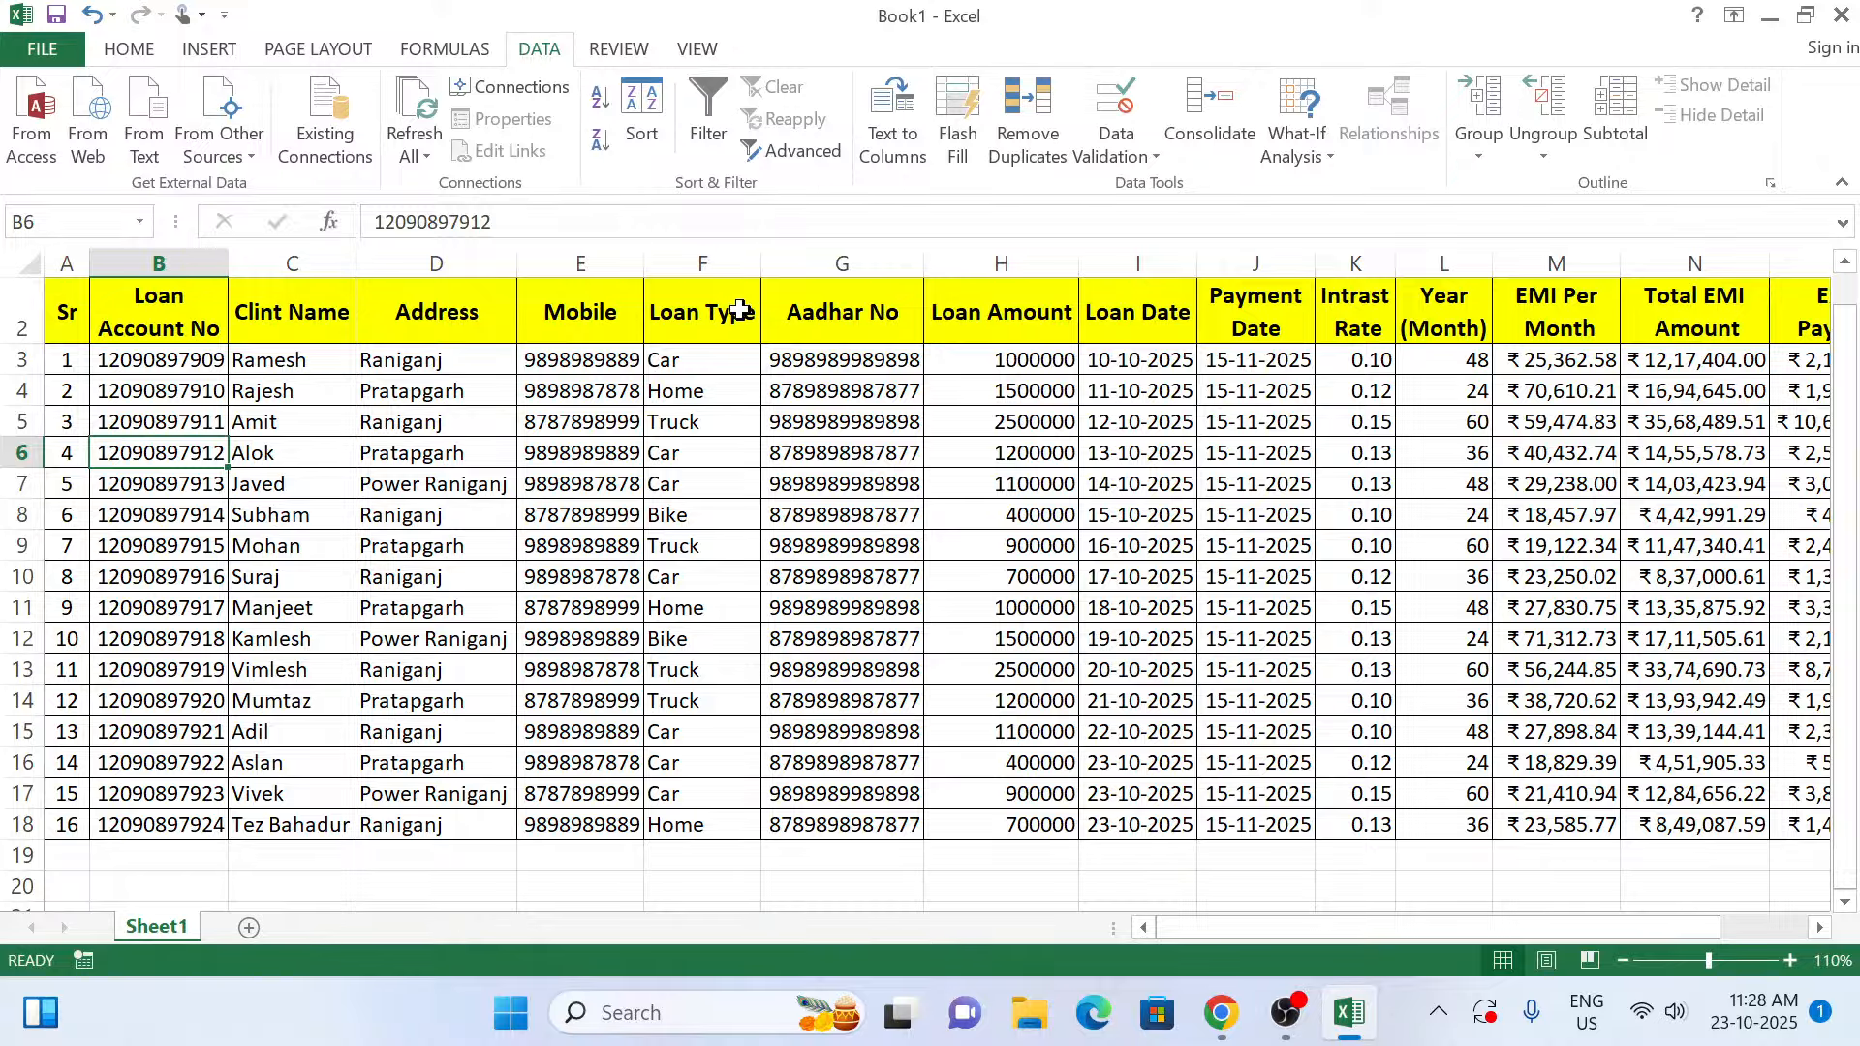
Break the Loan Type header in F2 into two lines after Loan and autofit column F's width.
double_click(700, 312)
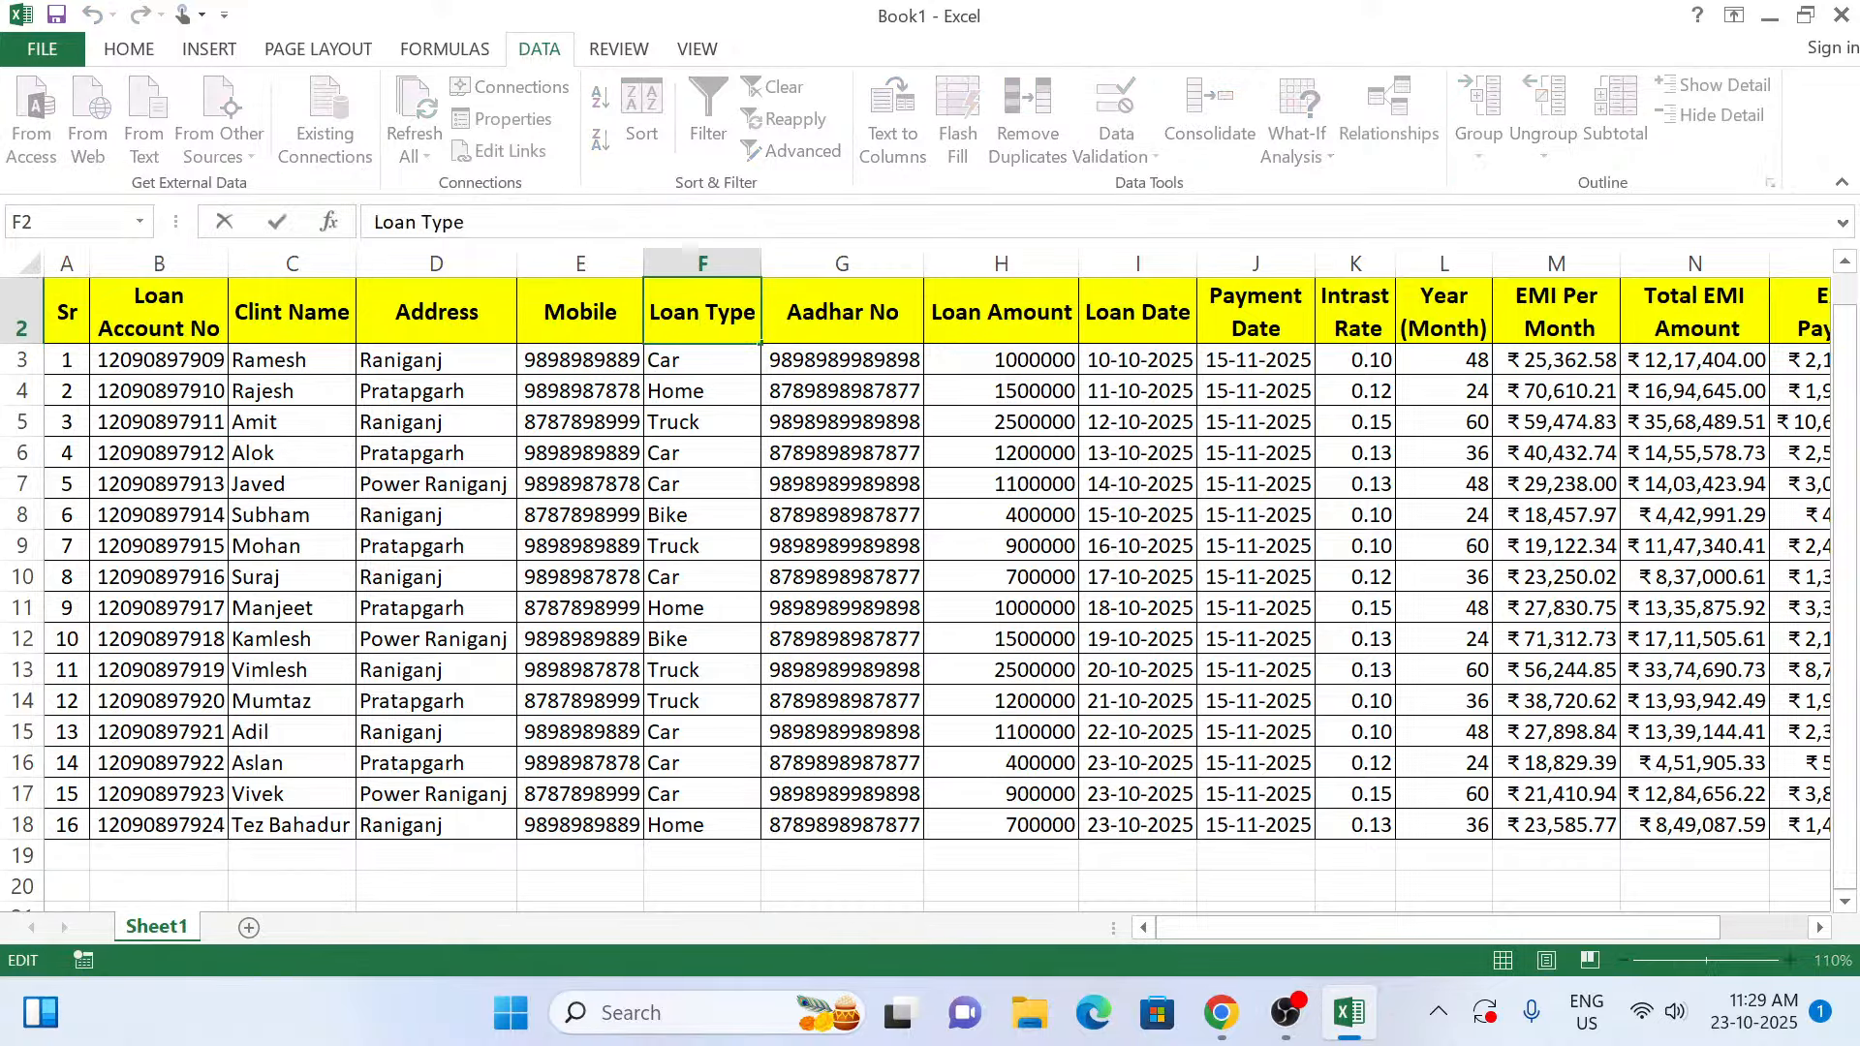
key("alt+Return")
left_click(728, 489)
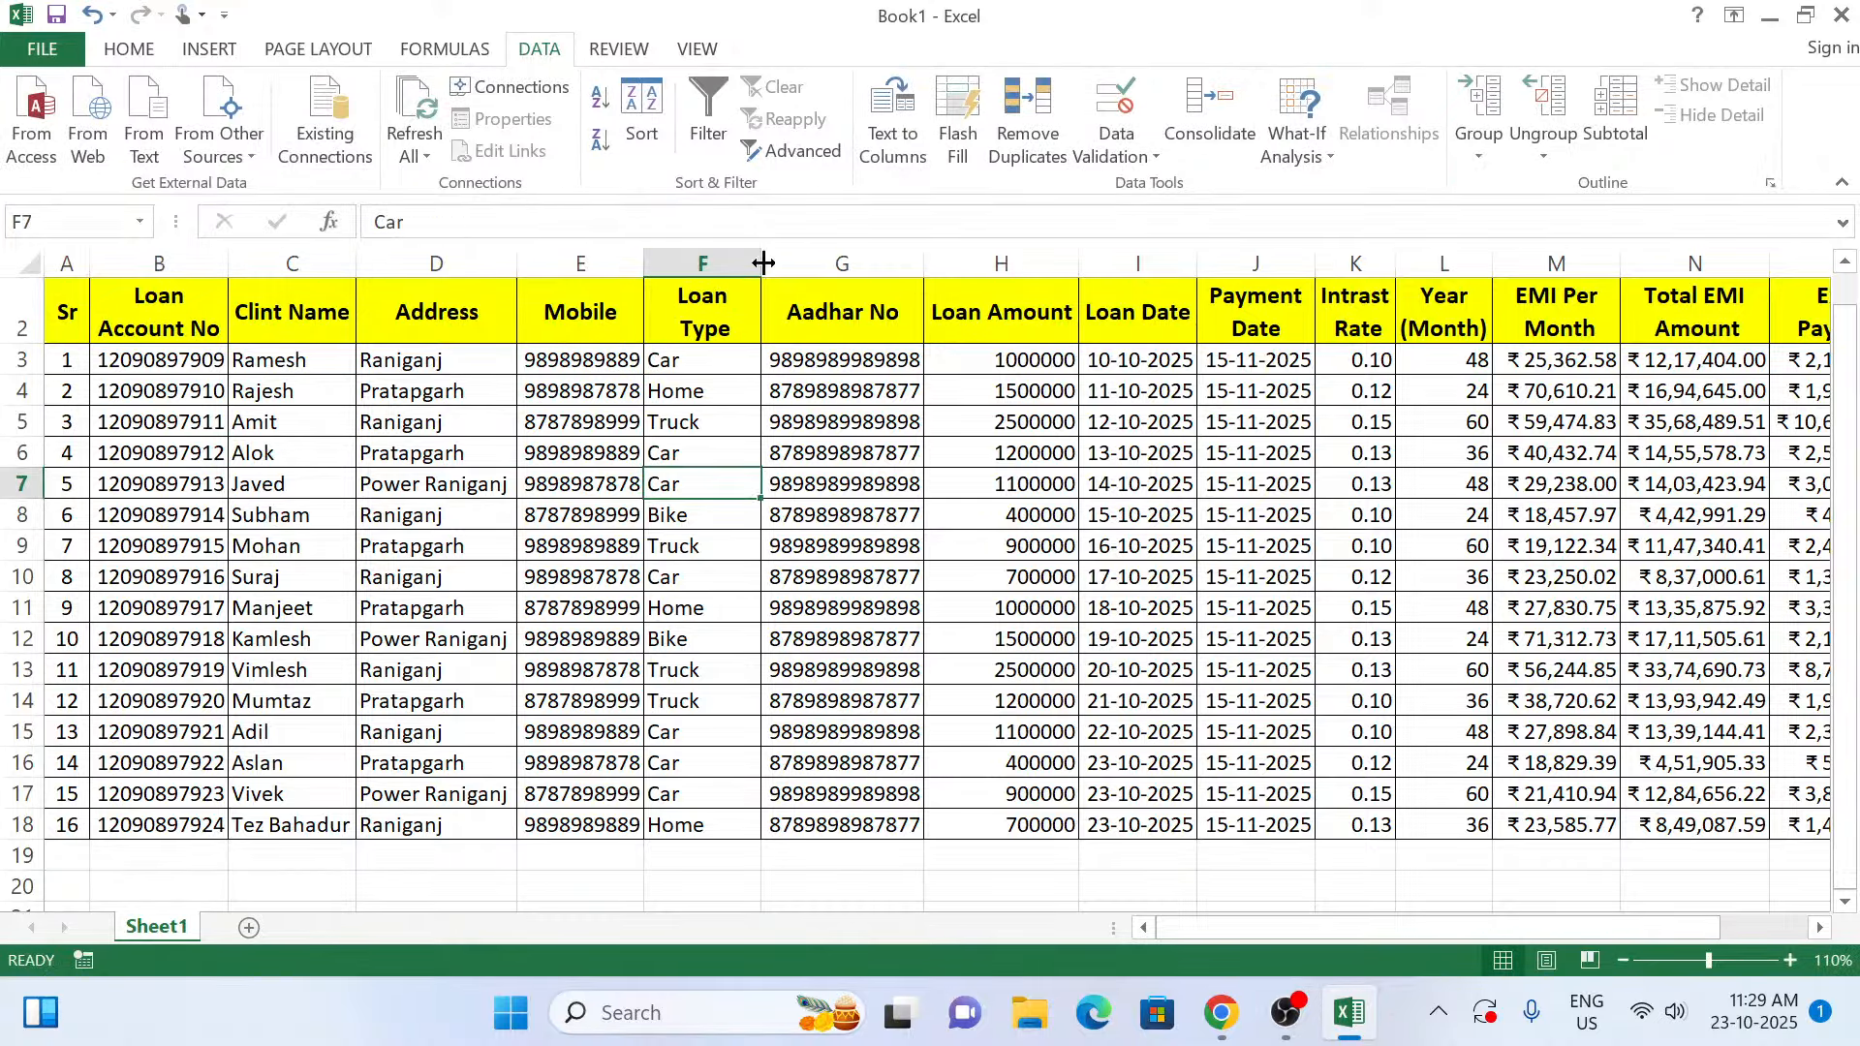
double_click(763, 263)
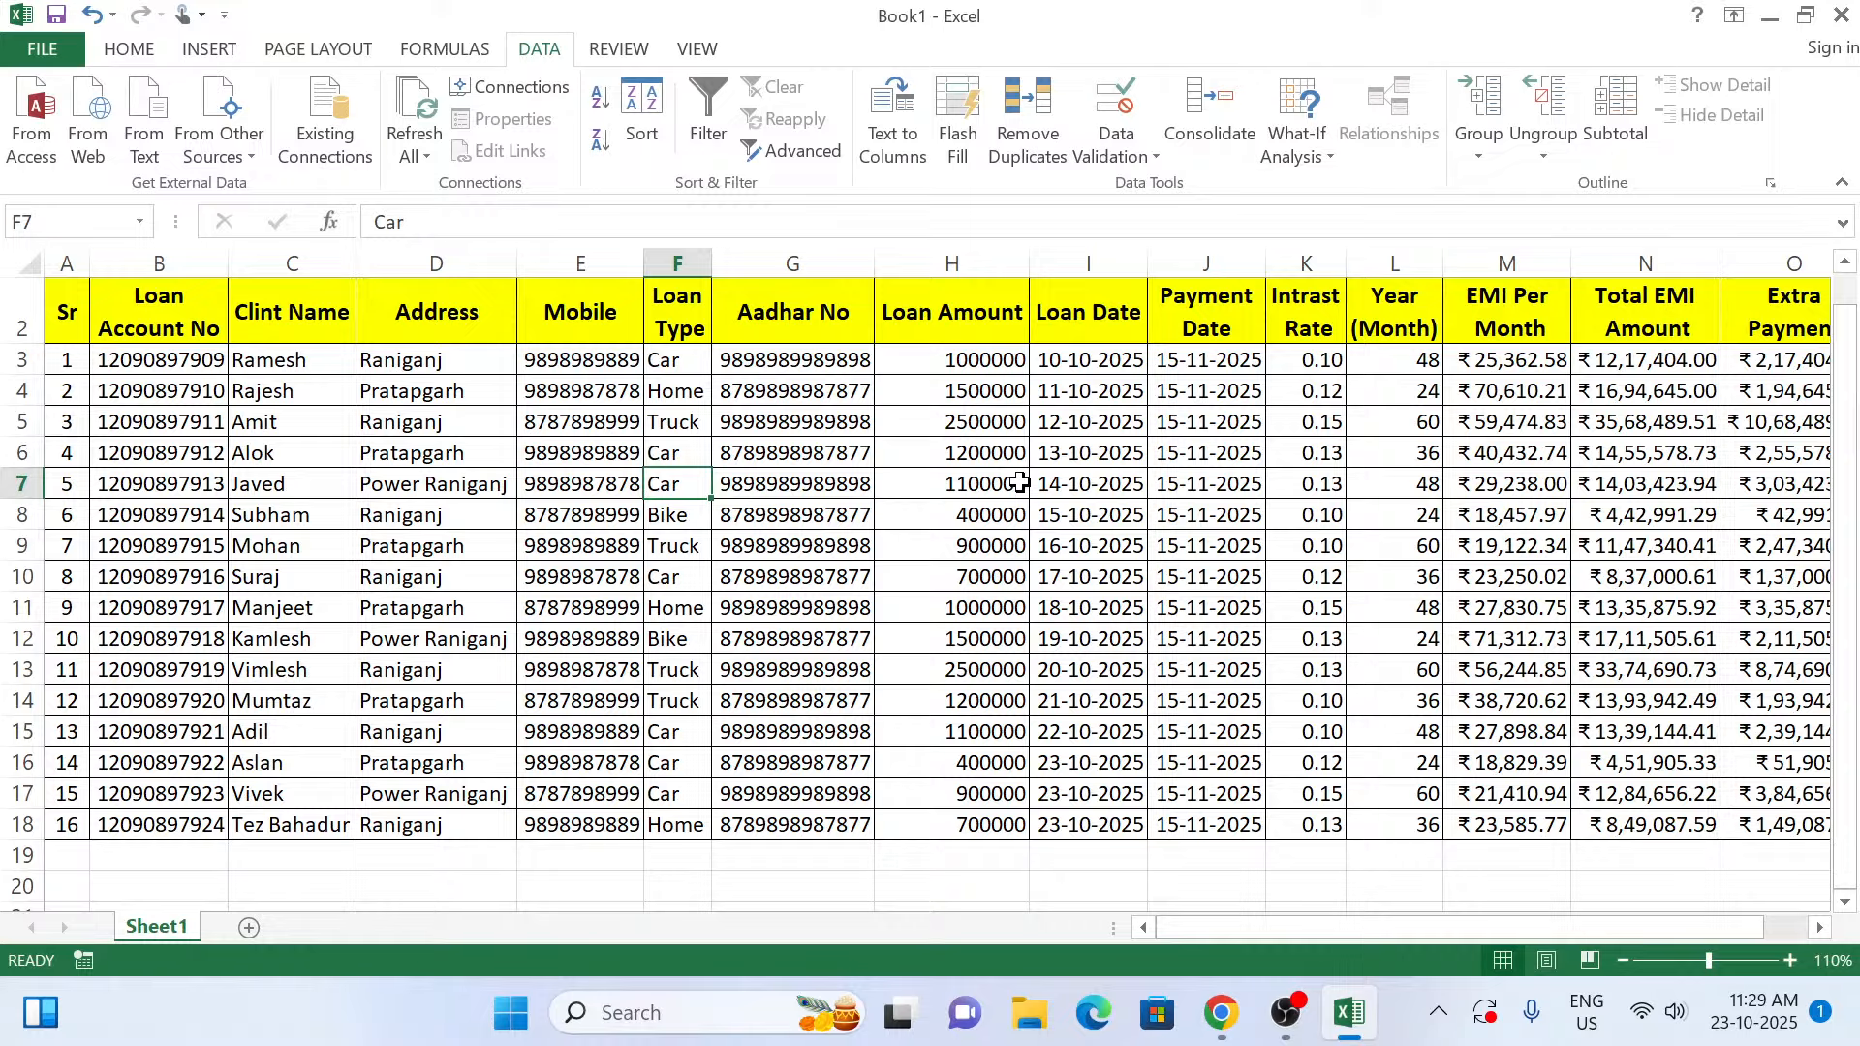
Break the Loan Amount header in H2 into two lines after Loan and autofit column H's width.
double_click(930, 311)
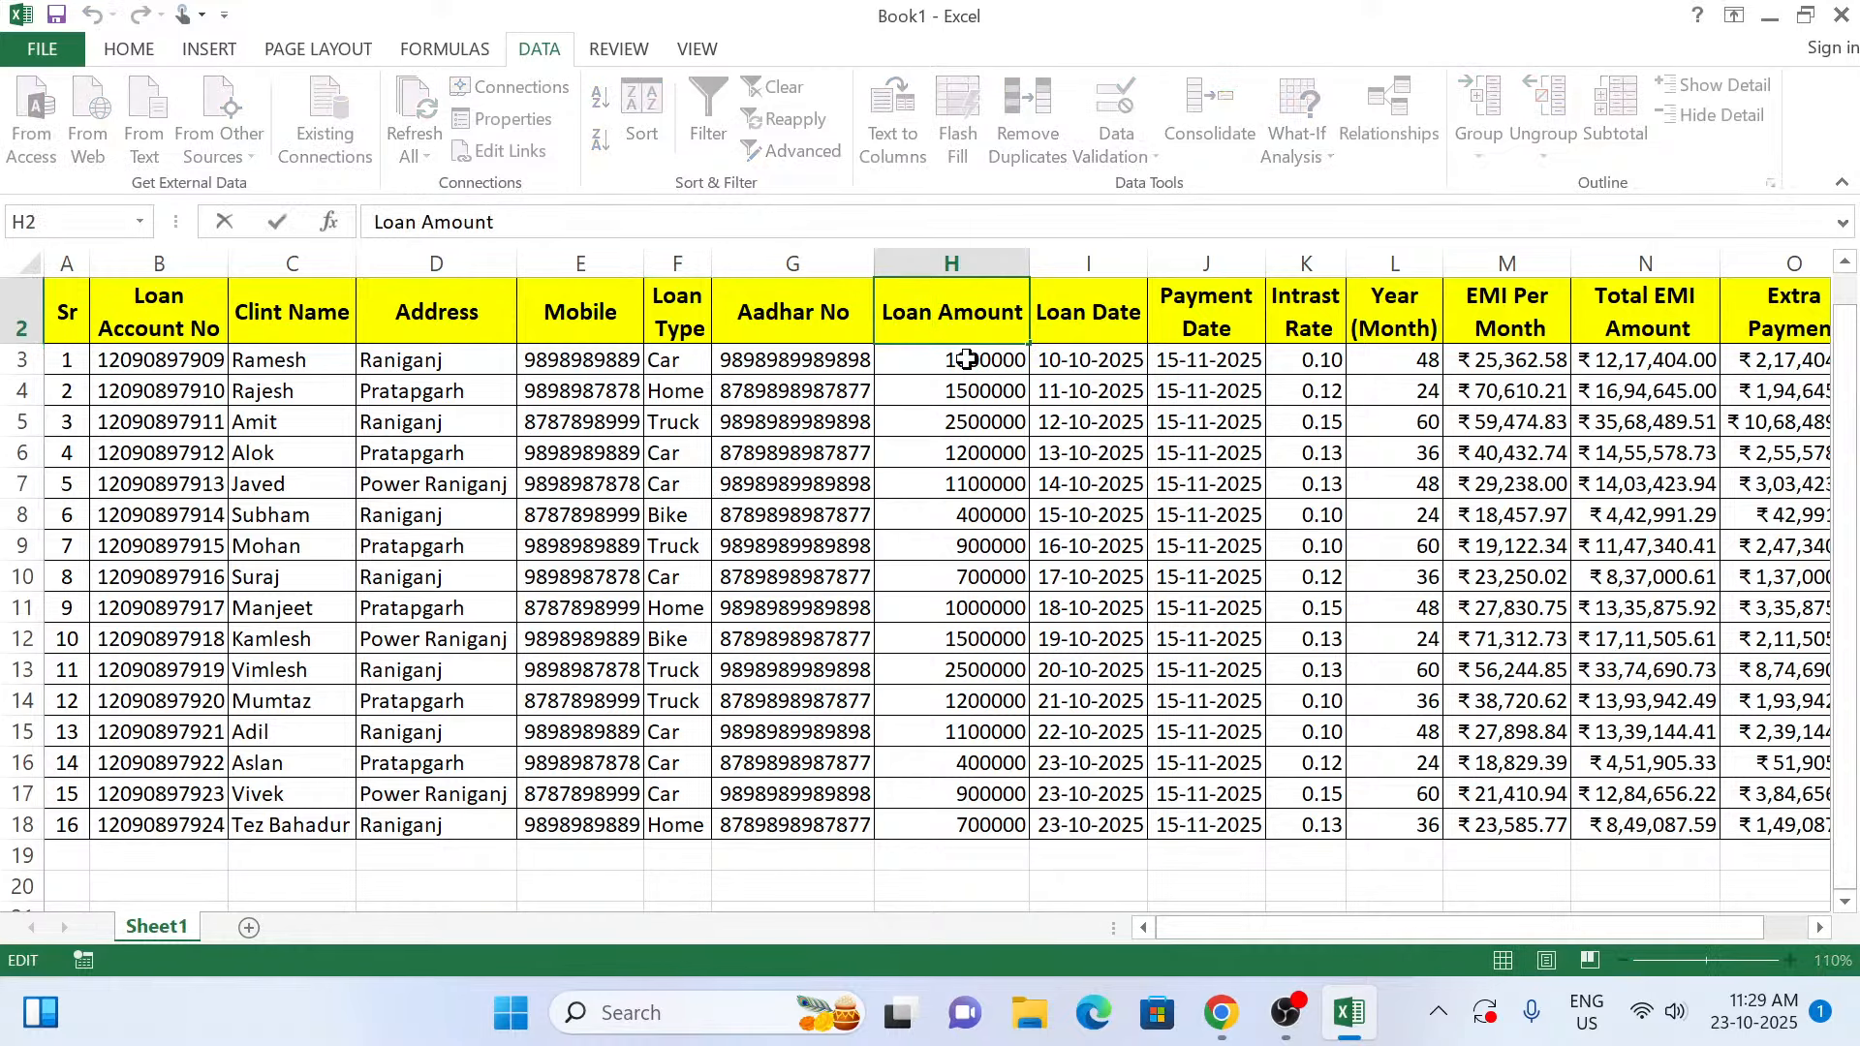
key("alt+Return")
left_click(938, 446)
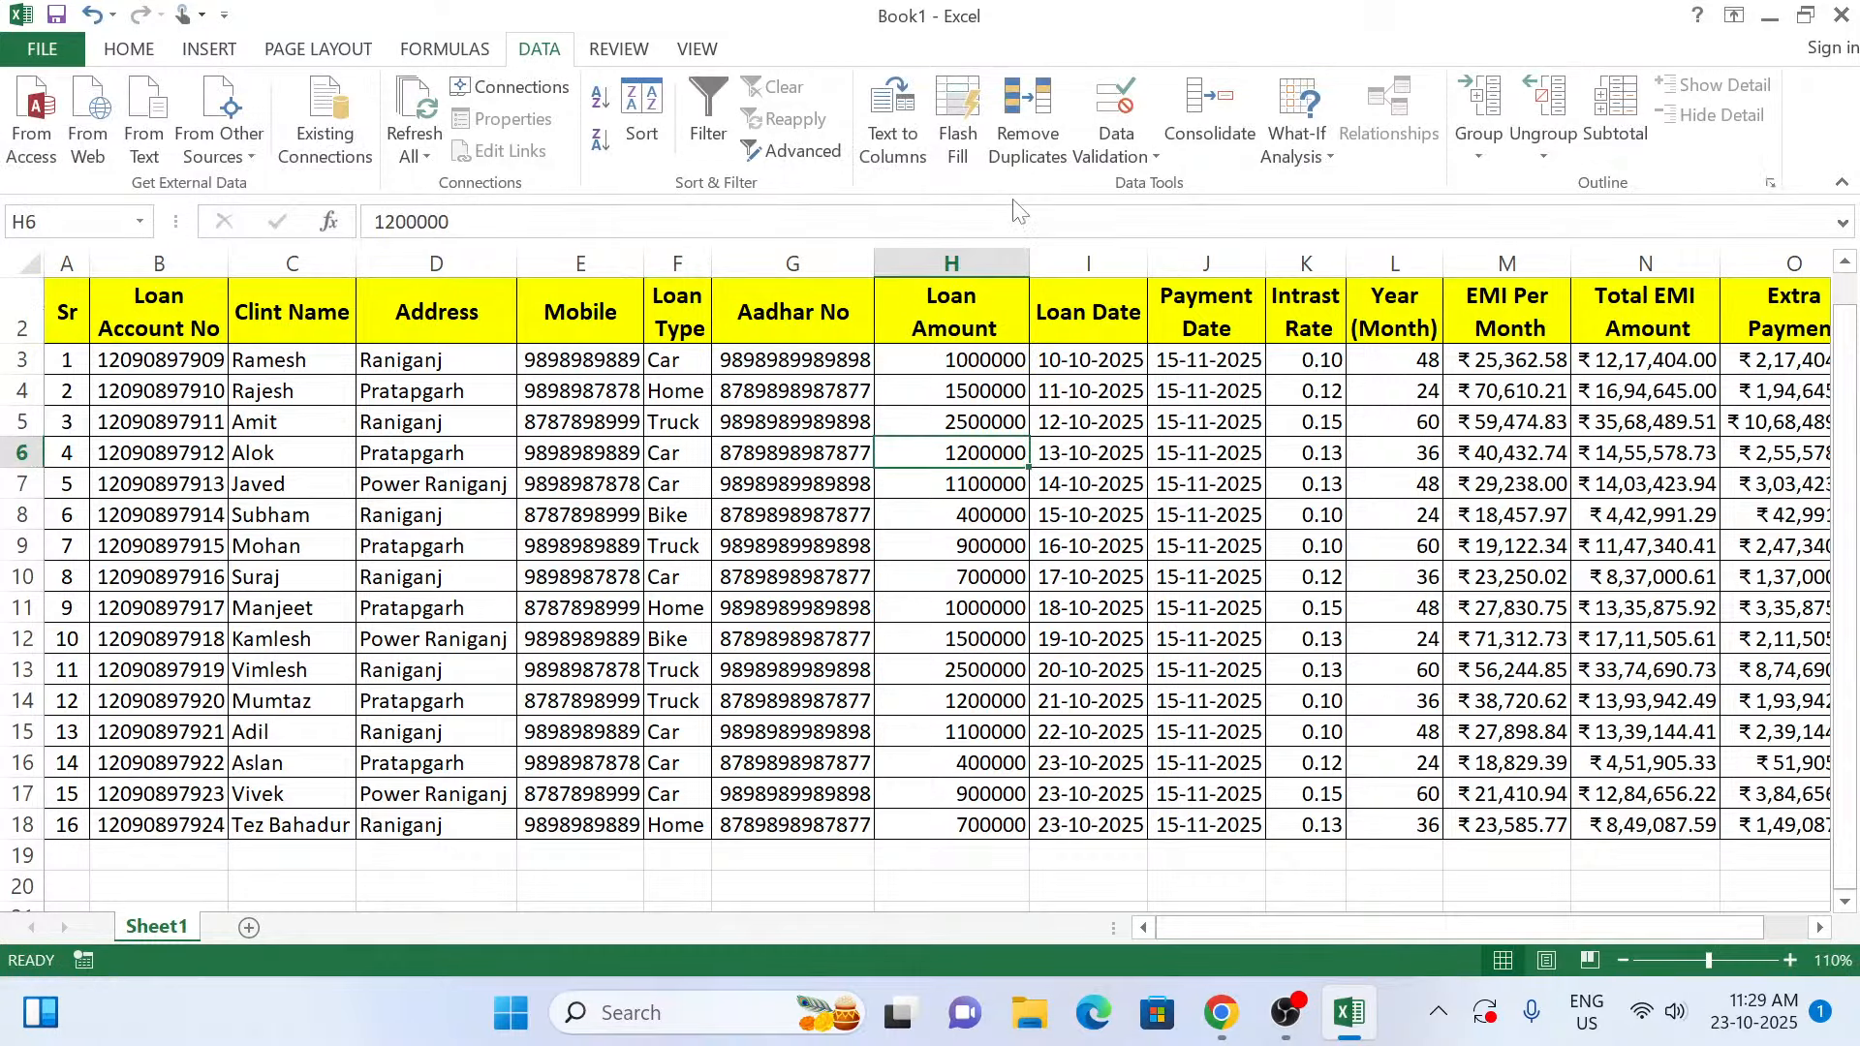
double_click(1029, 263)
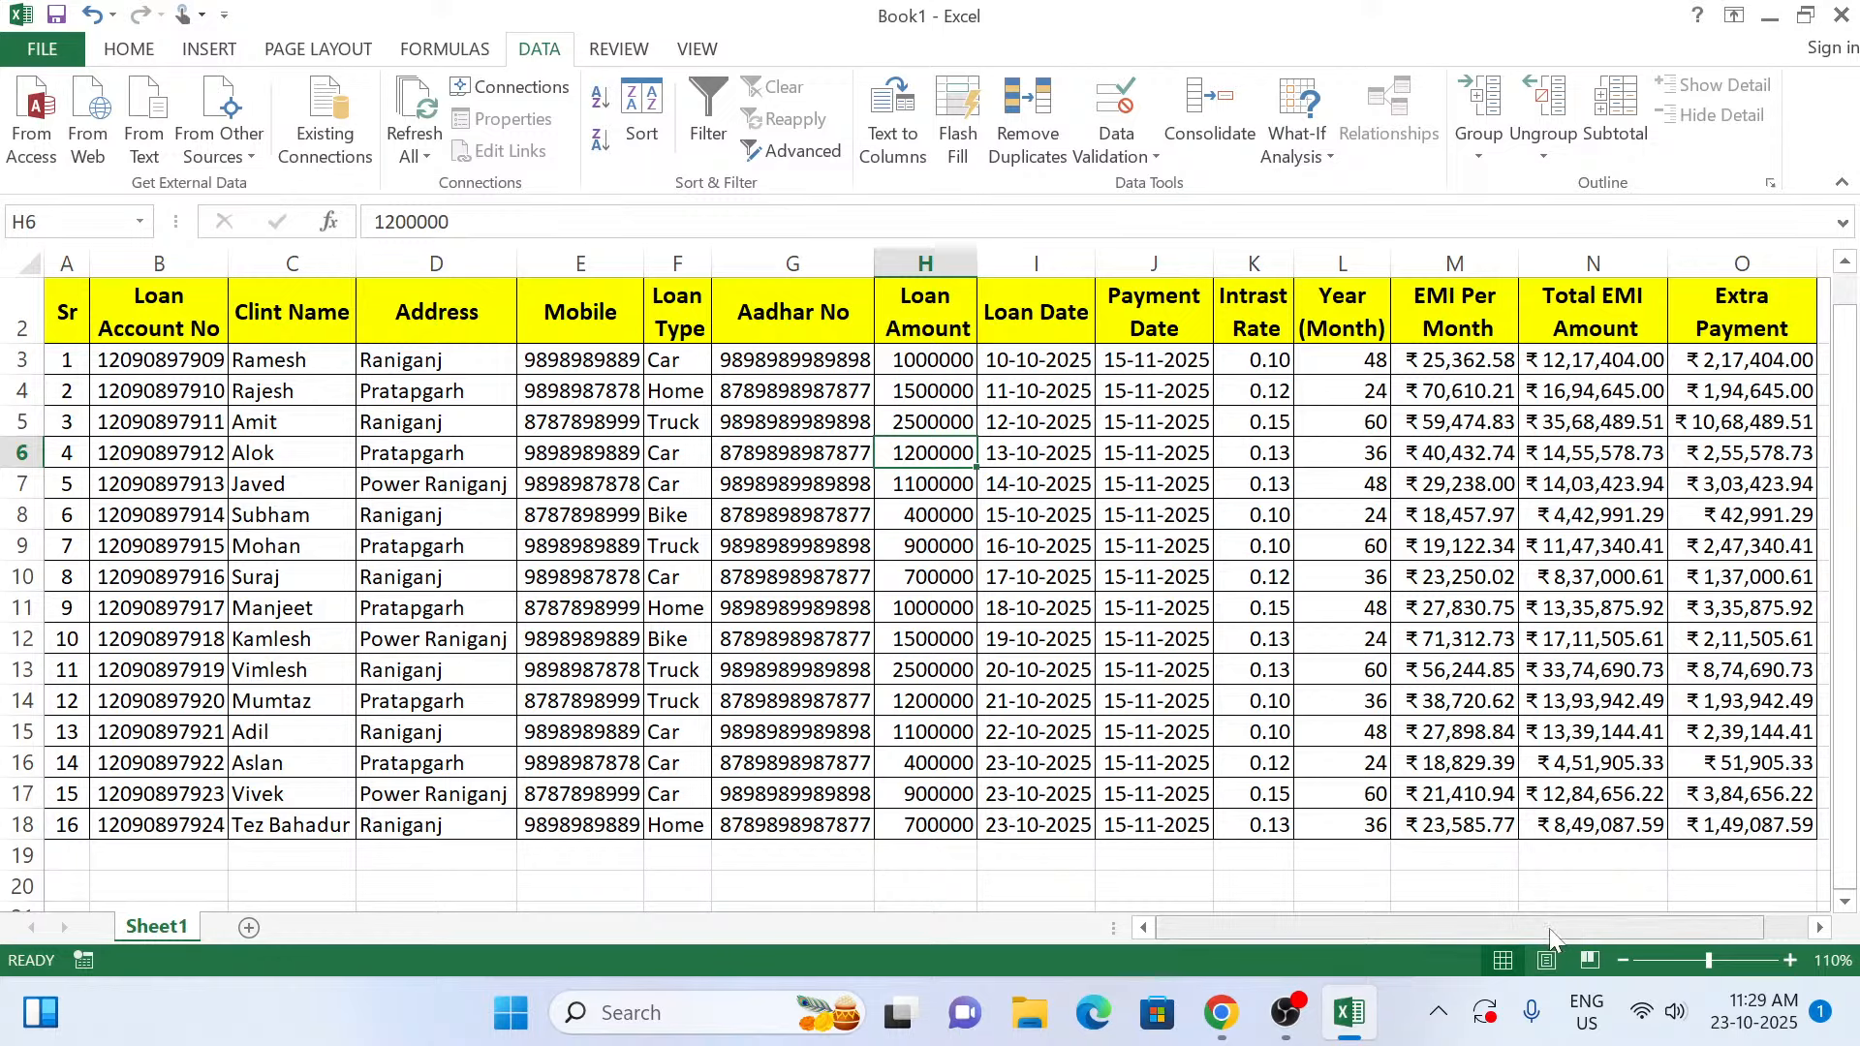
Enter the label Search in S2, beyond the table, and widen column S to about twice its width.
left_click_drag(1550, 933, 1697, 927)
left_click(1821, 928)
left_click(1821, 928)
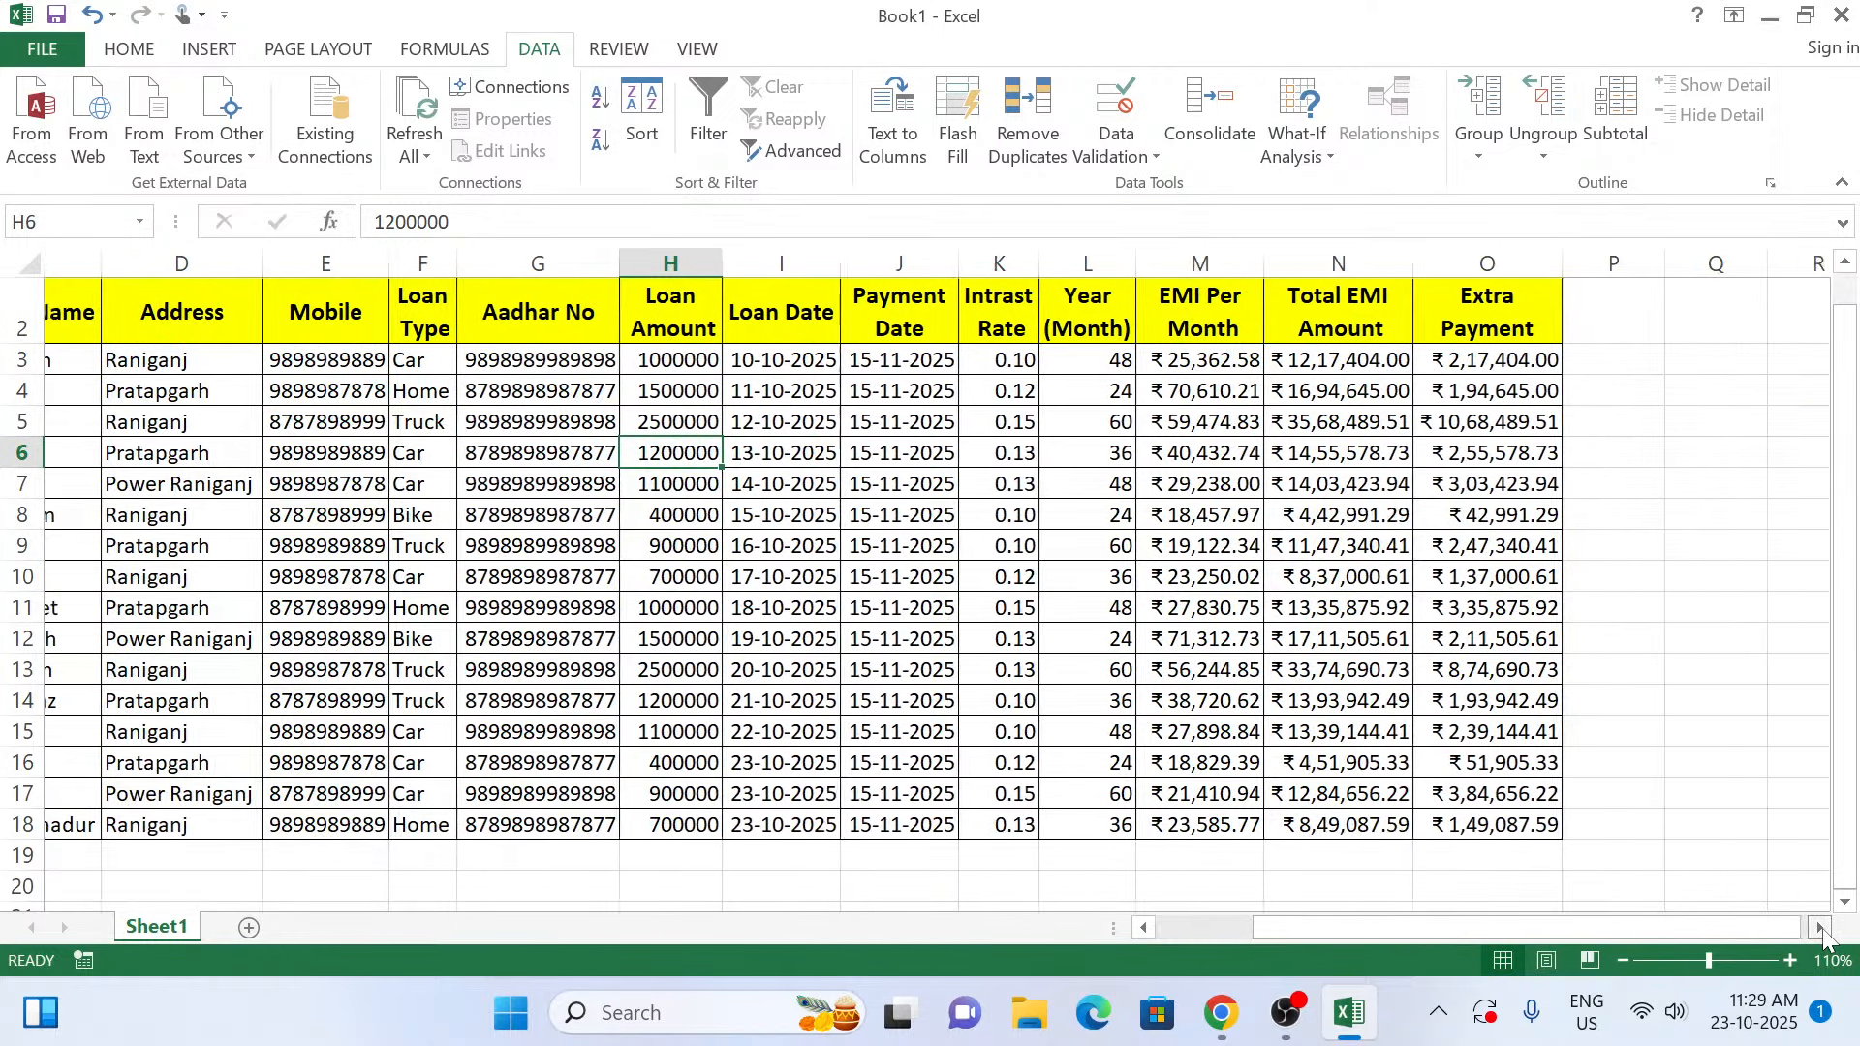
left_click(1821, 928)
left_click(1821, 928)
left_click(1821, 928)
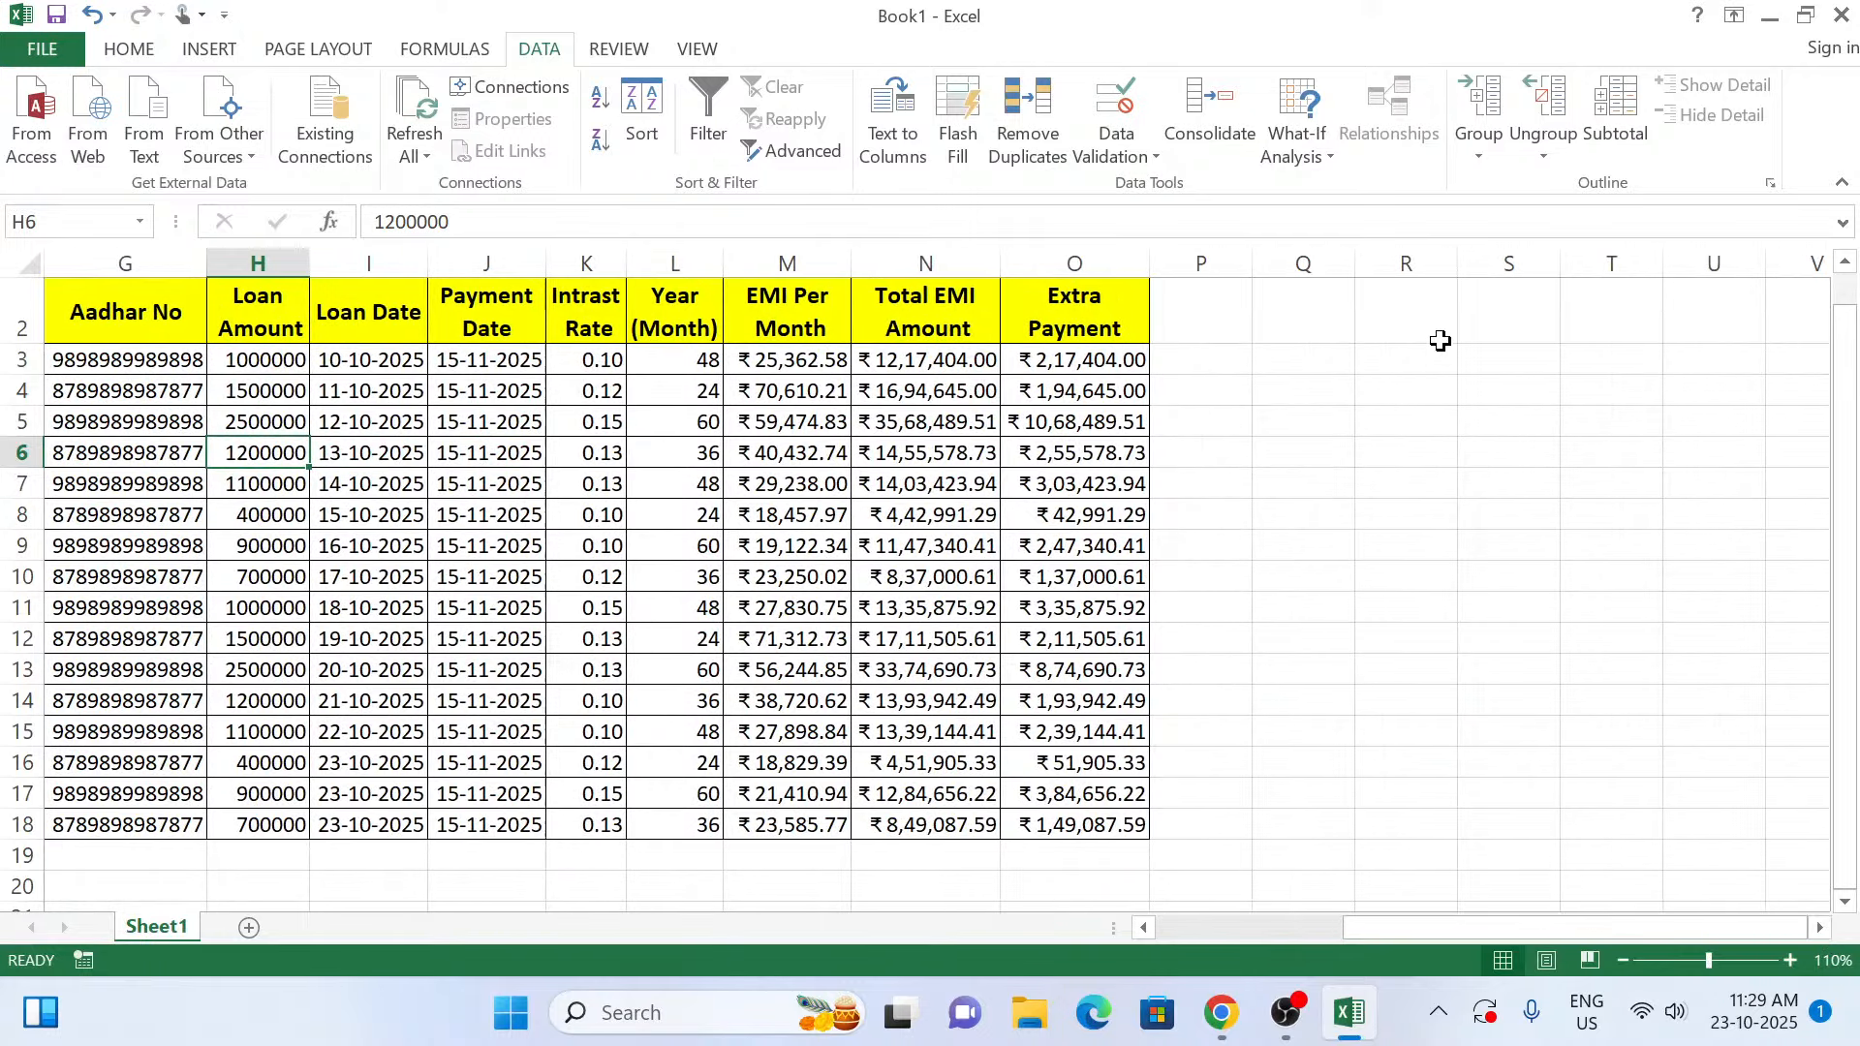
left_click(1506, 327)
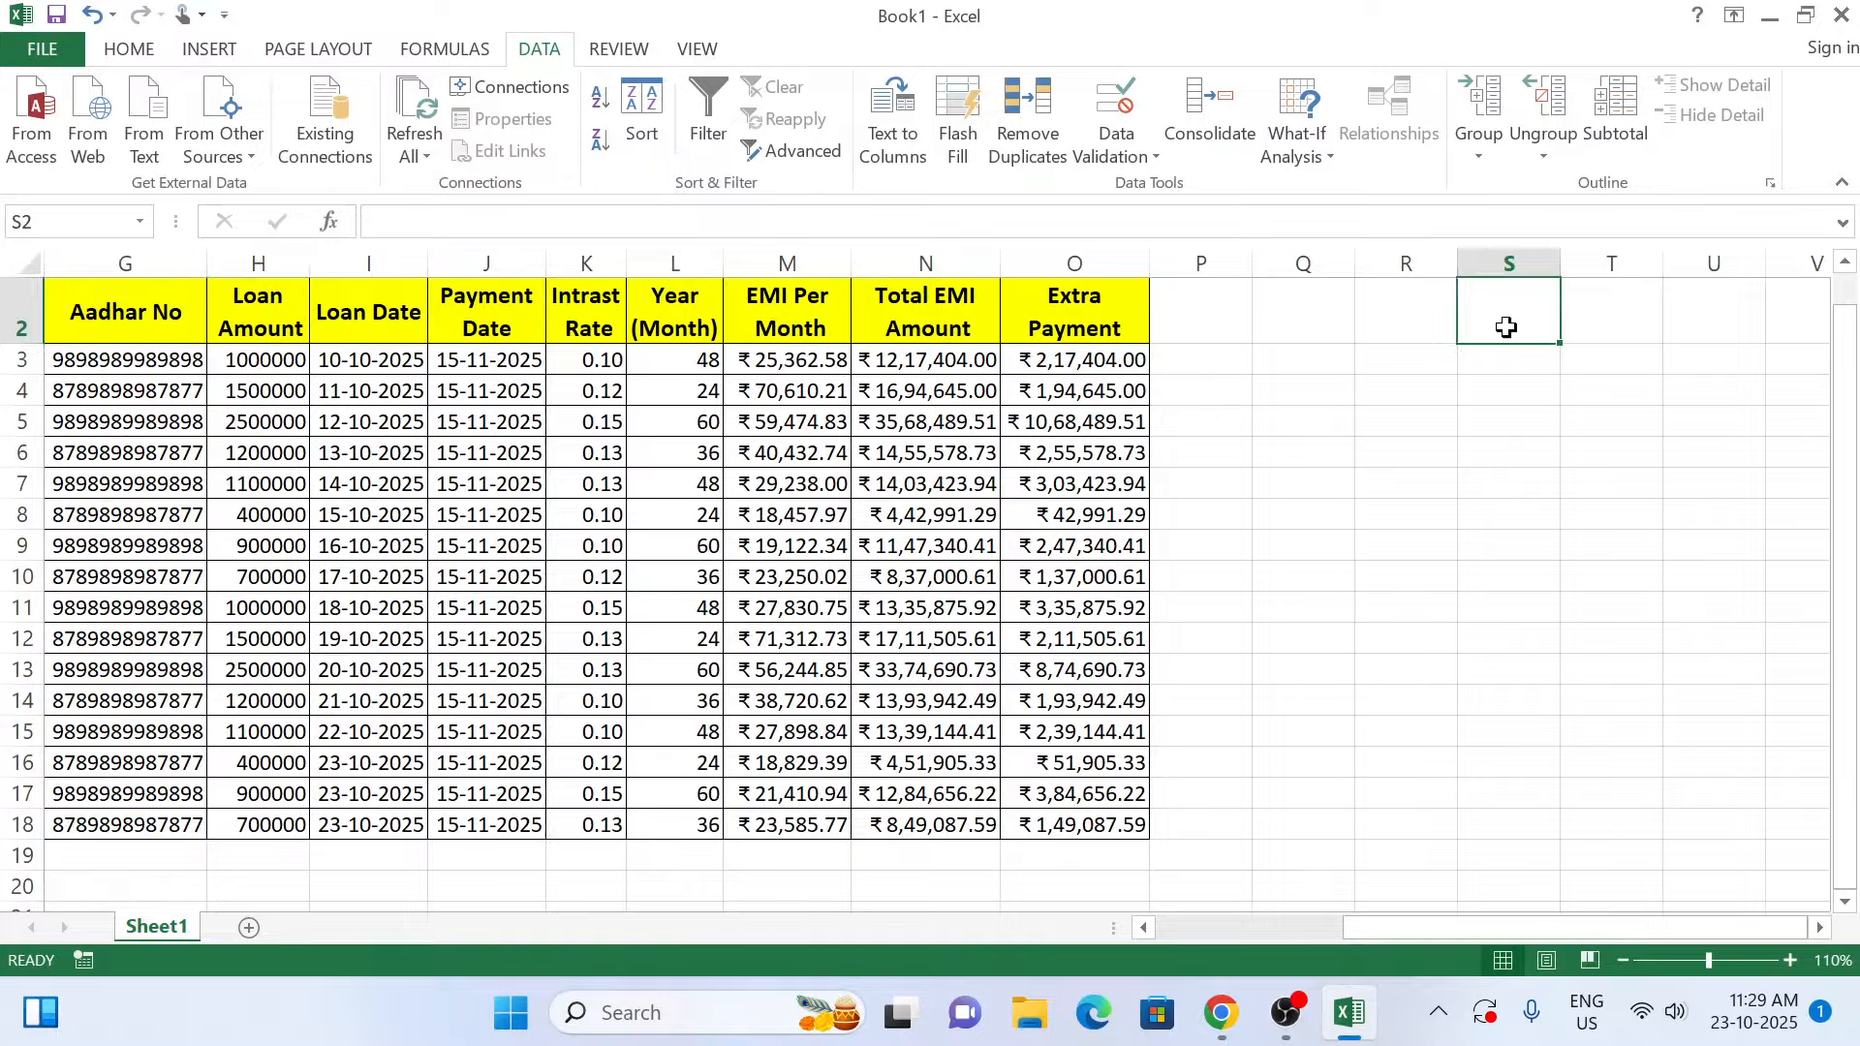
type("Sea")
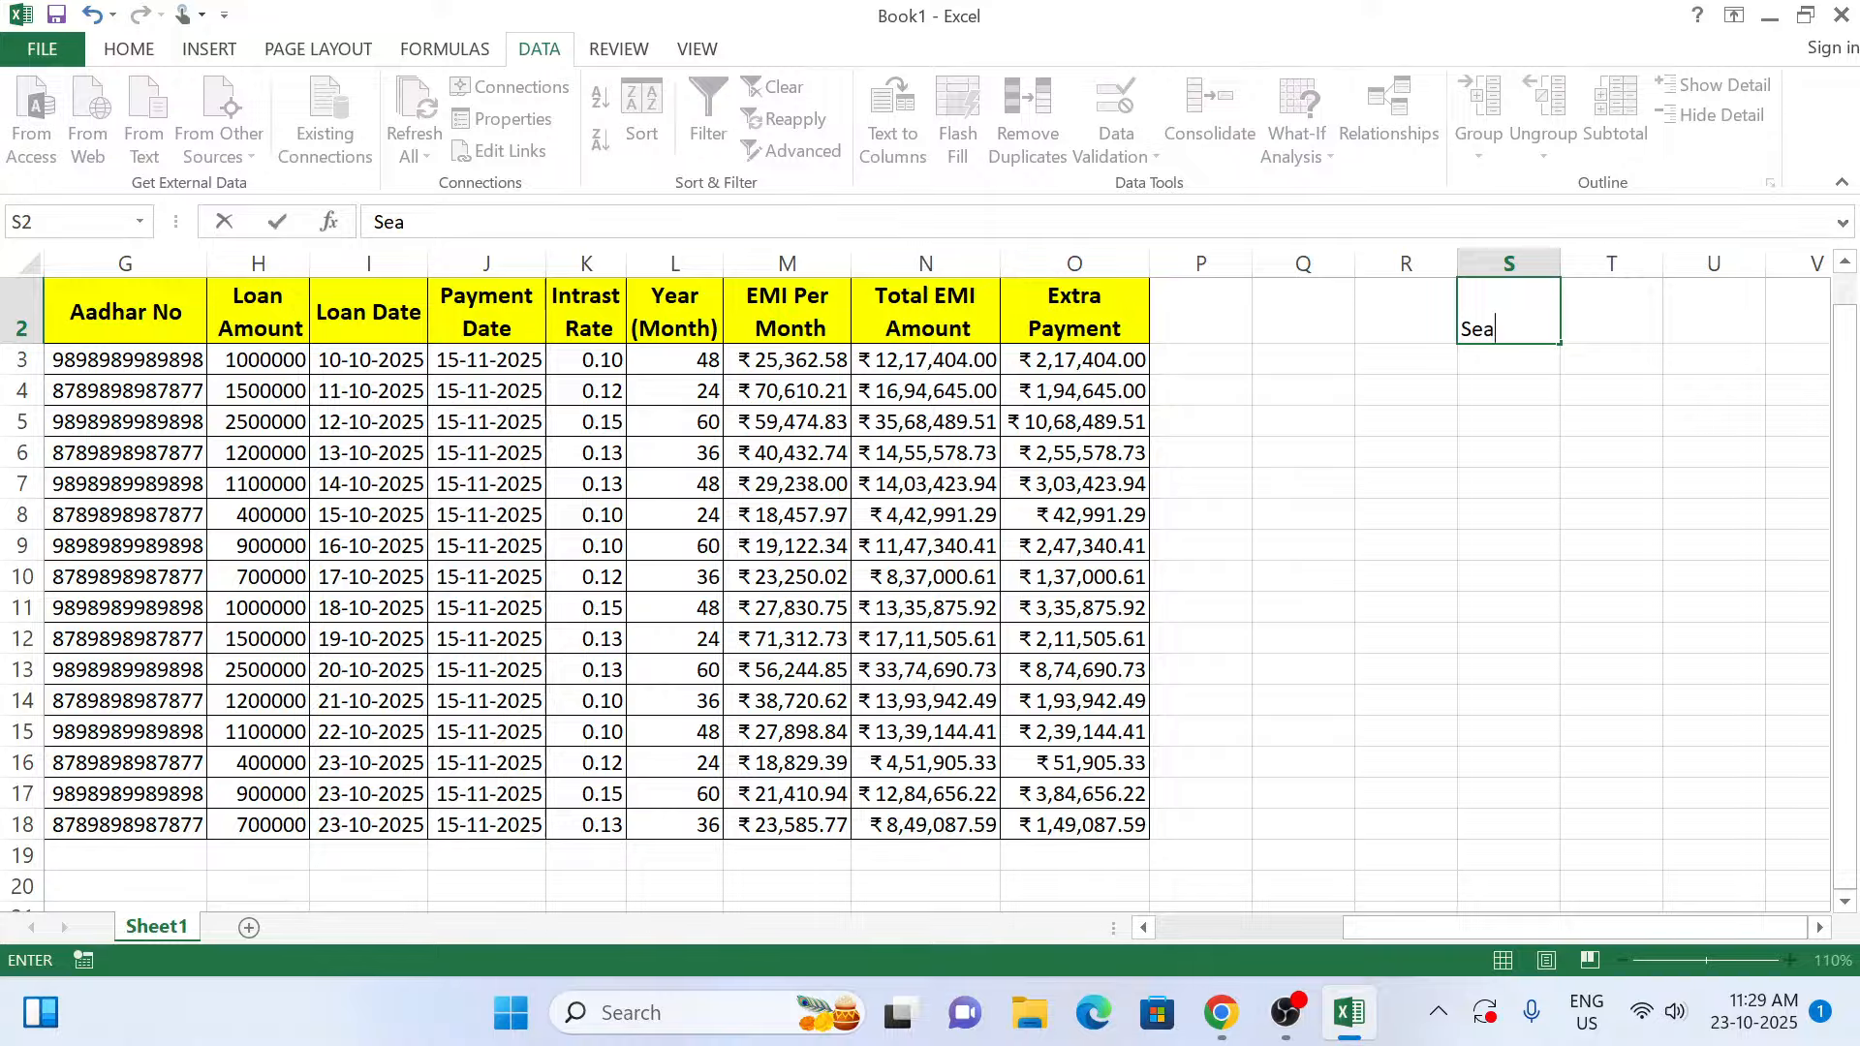
type("rch")
left_click(1504, 380)
left_click_drag(1503, 300, 1672, 263)
Center the Search label in S2 horizontally and vertically and enlarge its font to size 20.
left_click(1609, 331)
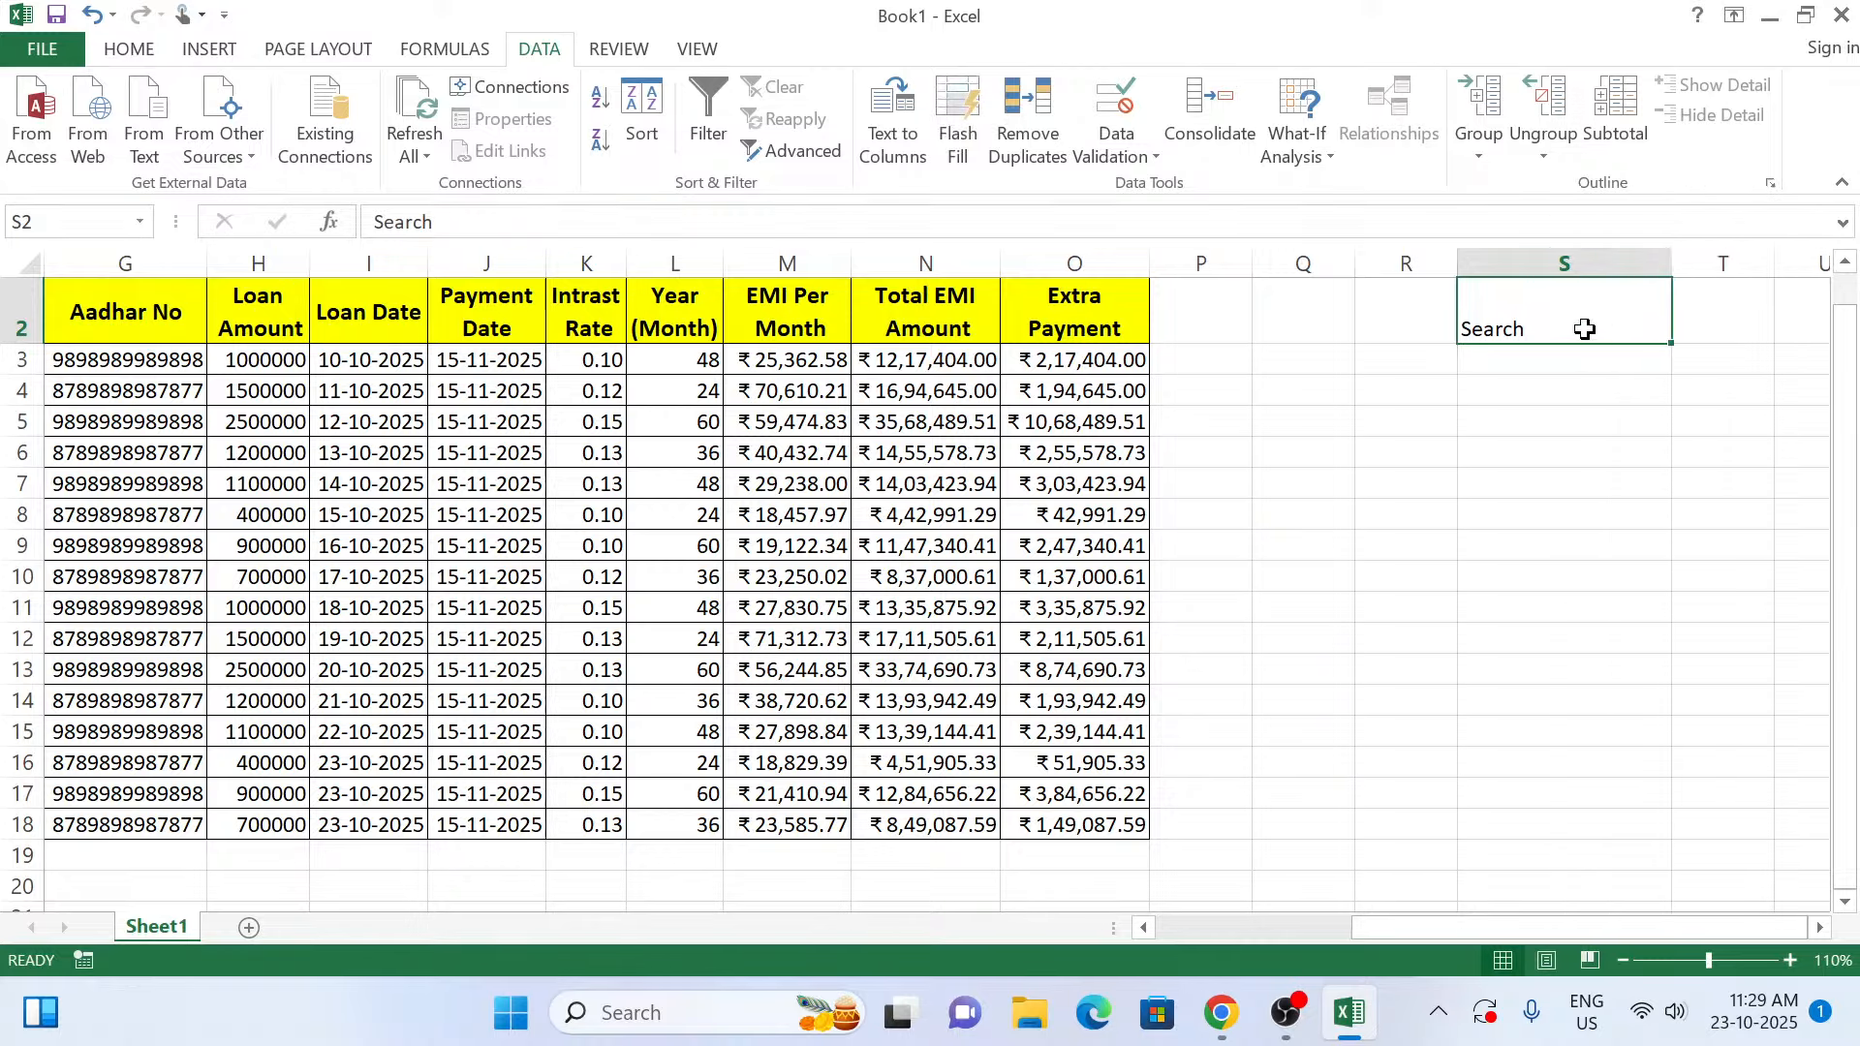
left_click(134, 50)
left_click(508, 142)
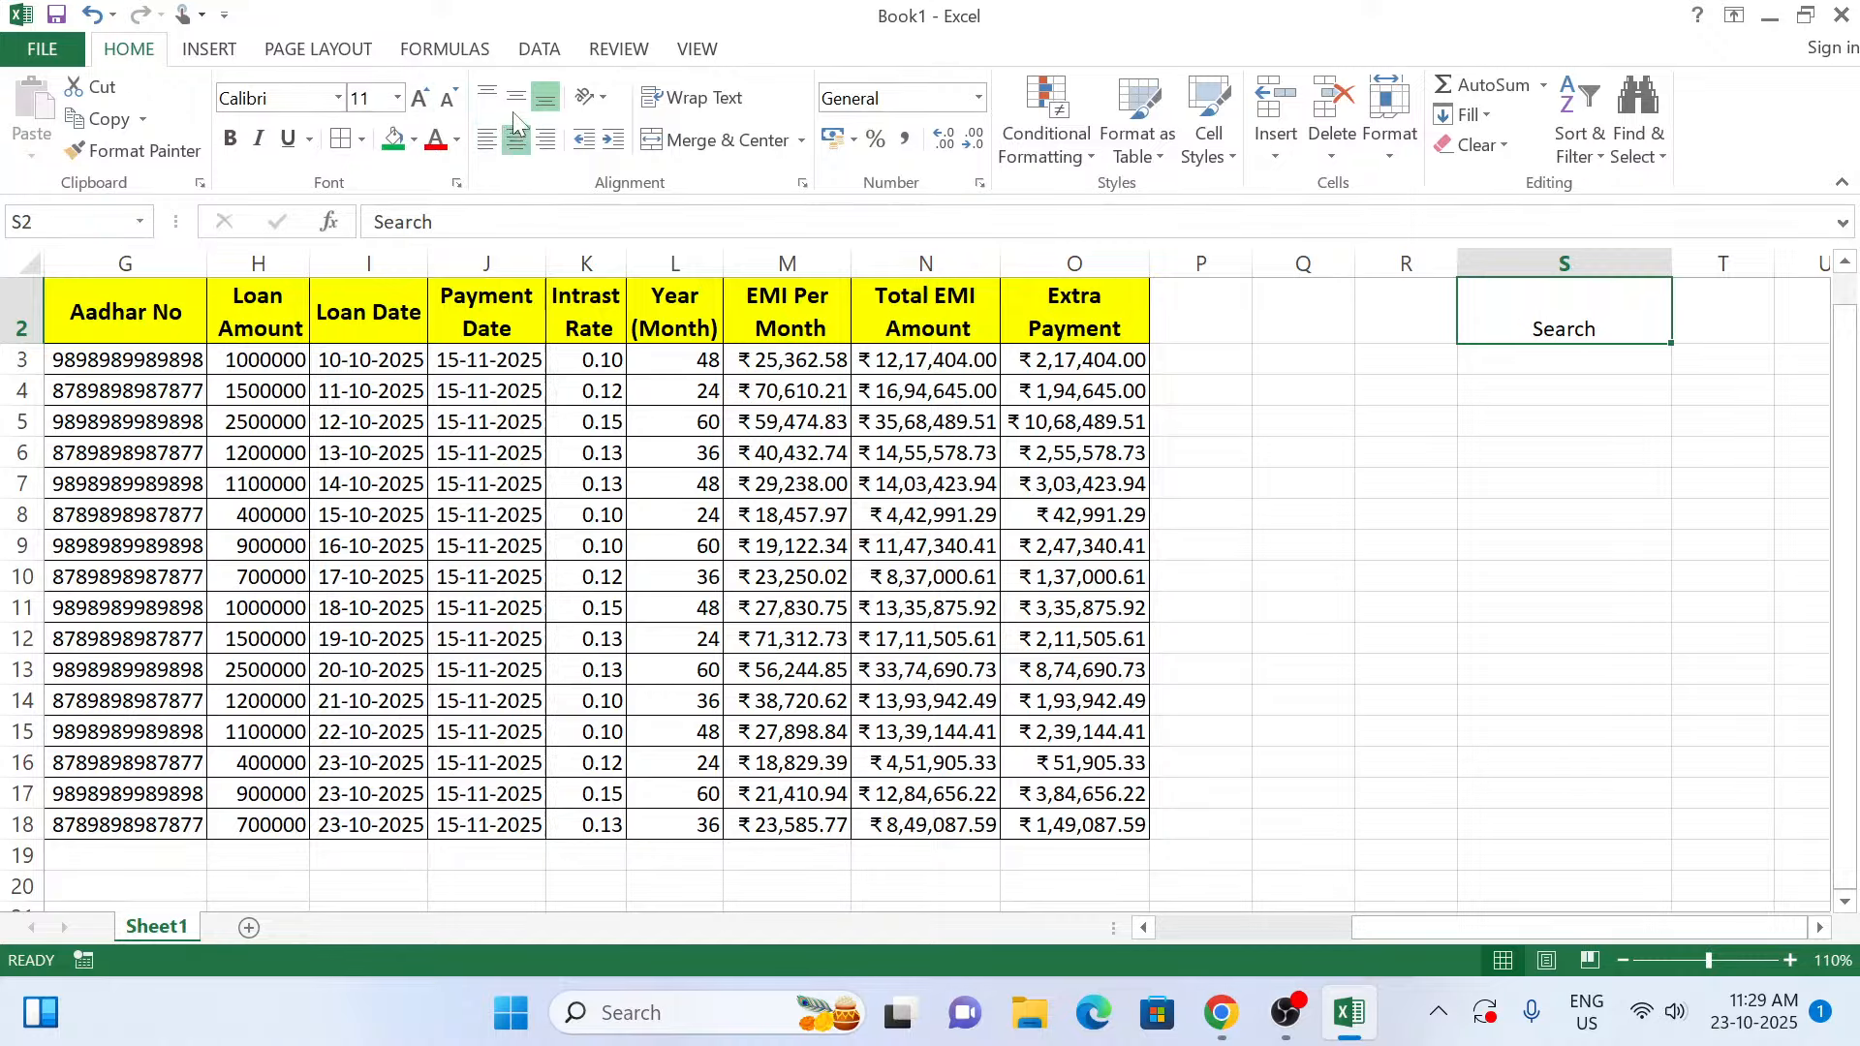
left_click(516, 100)
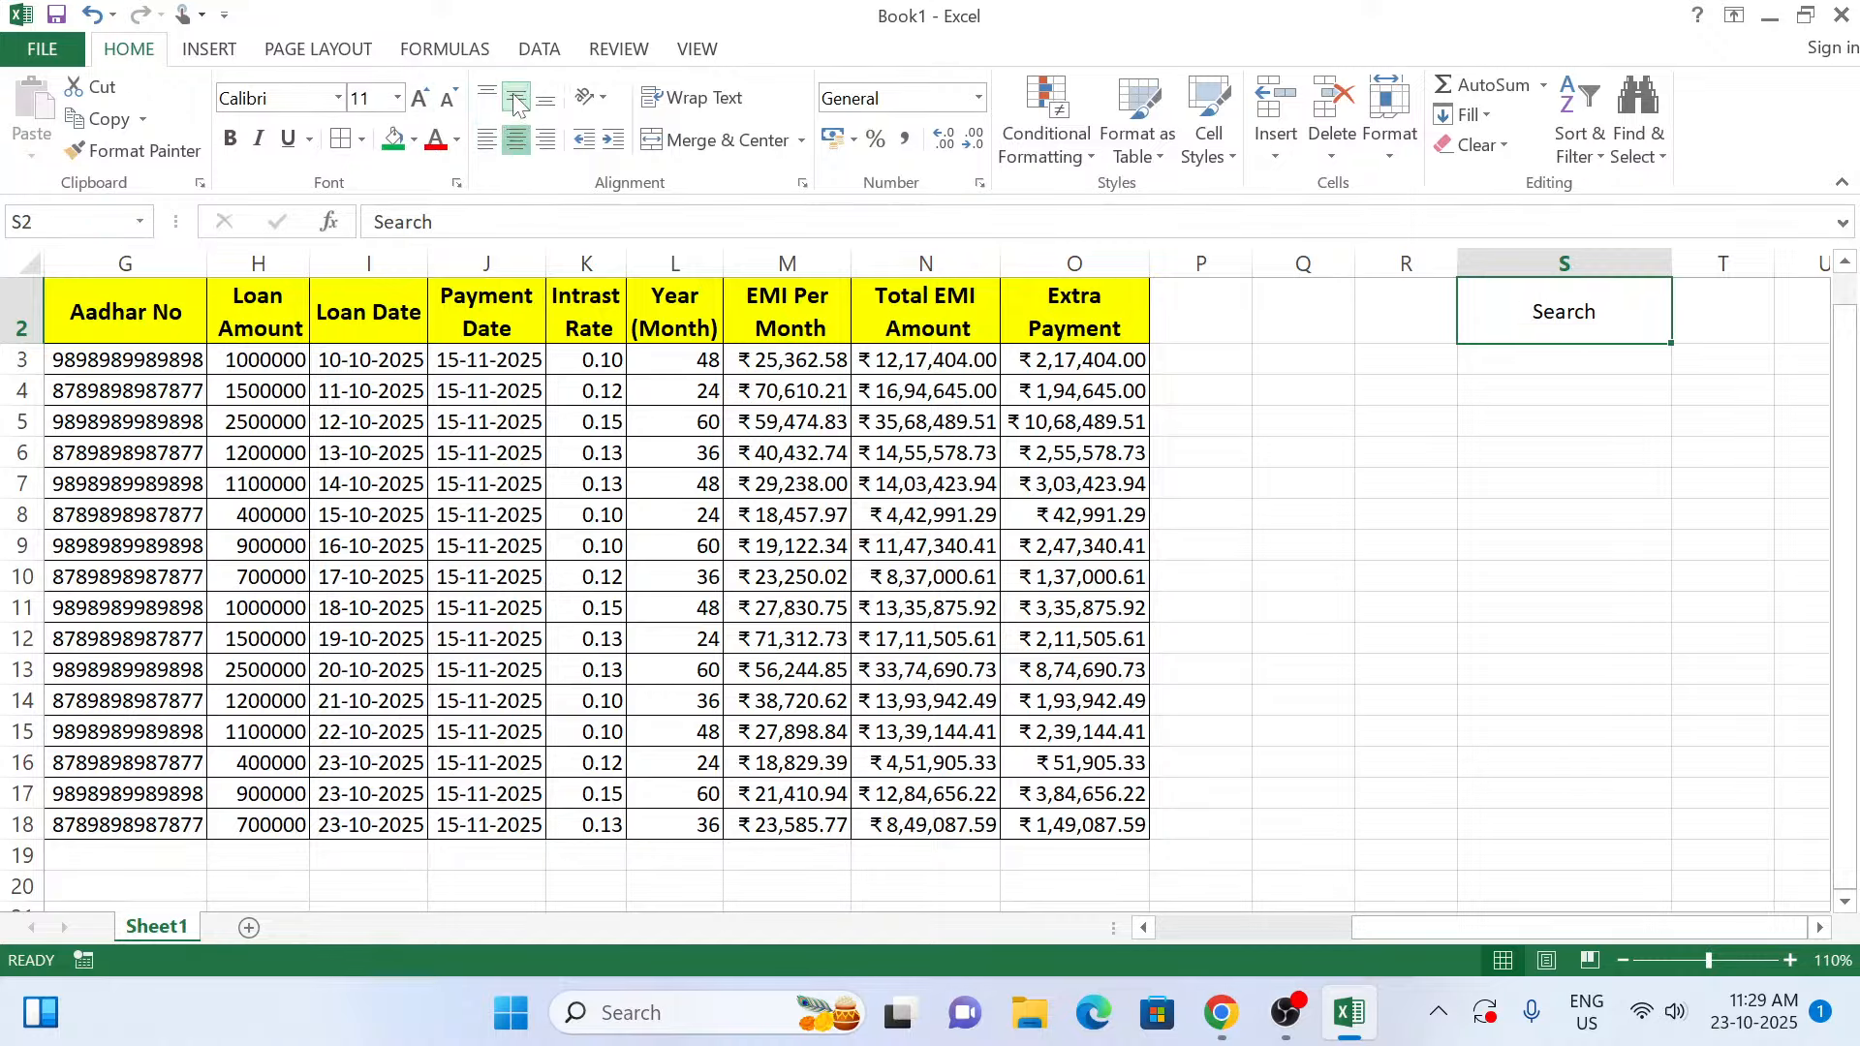
left_click(420, 100)
left_click(419, 100)
left_click(420, 99)
left_click(419, 100)
left_click(419, 100)
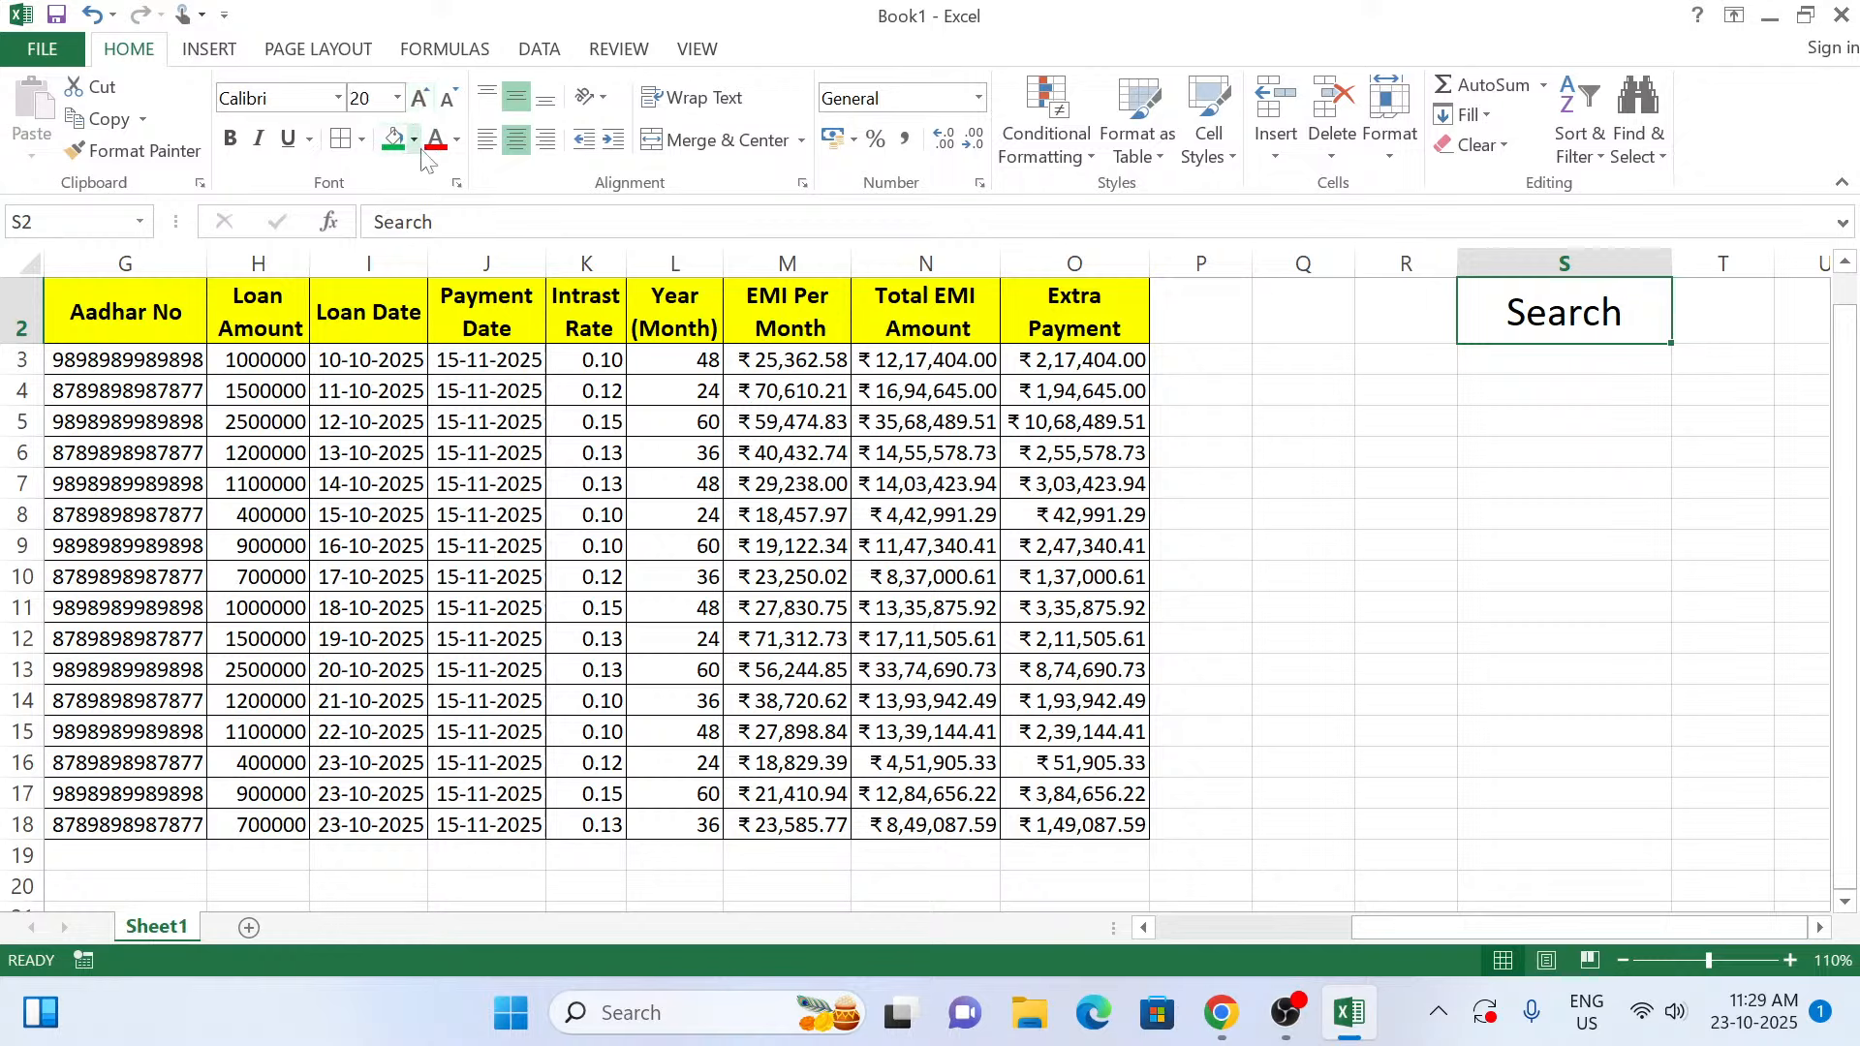
Give the Search cell S2 a red fill with white text in the Arial Black font.
left_click(415, 143)
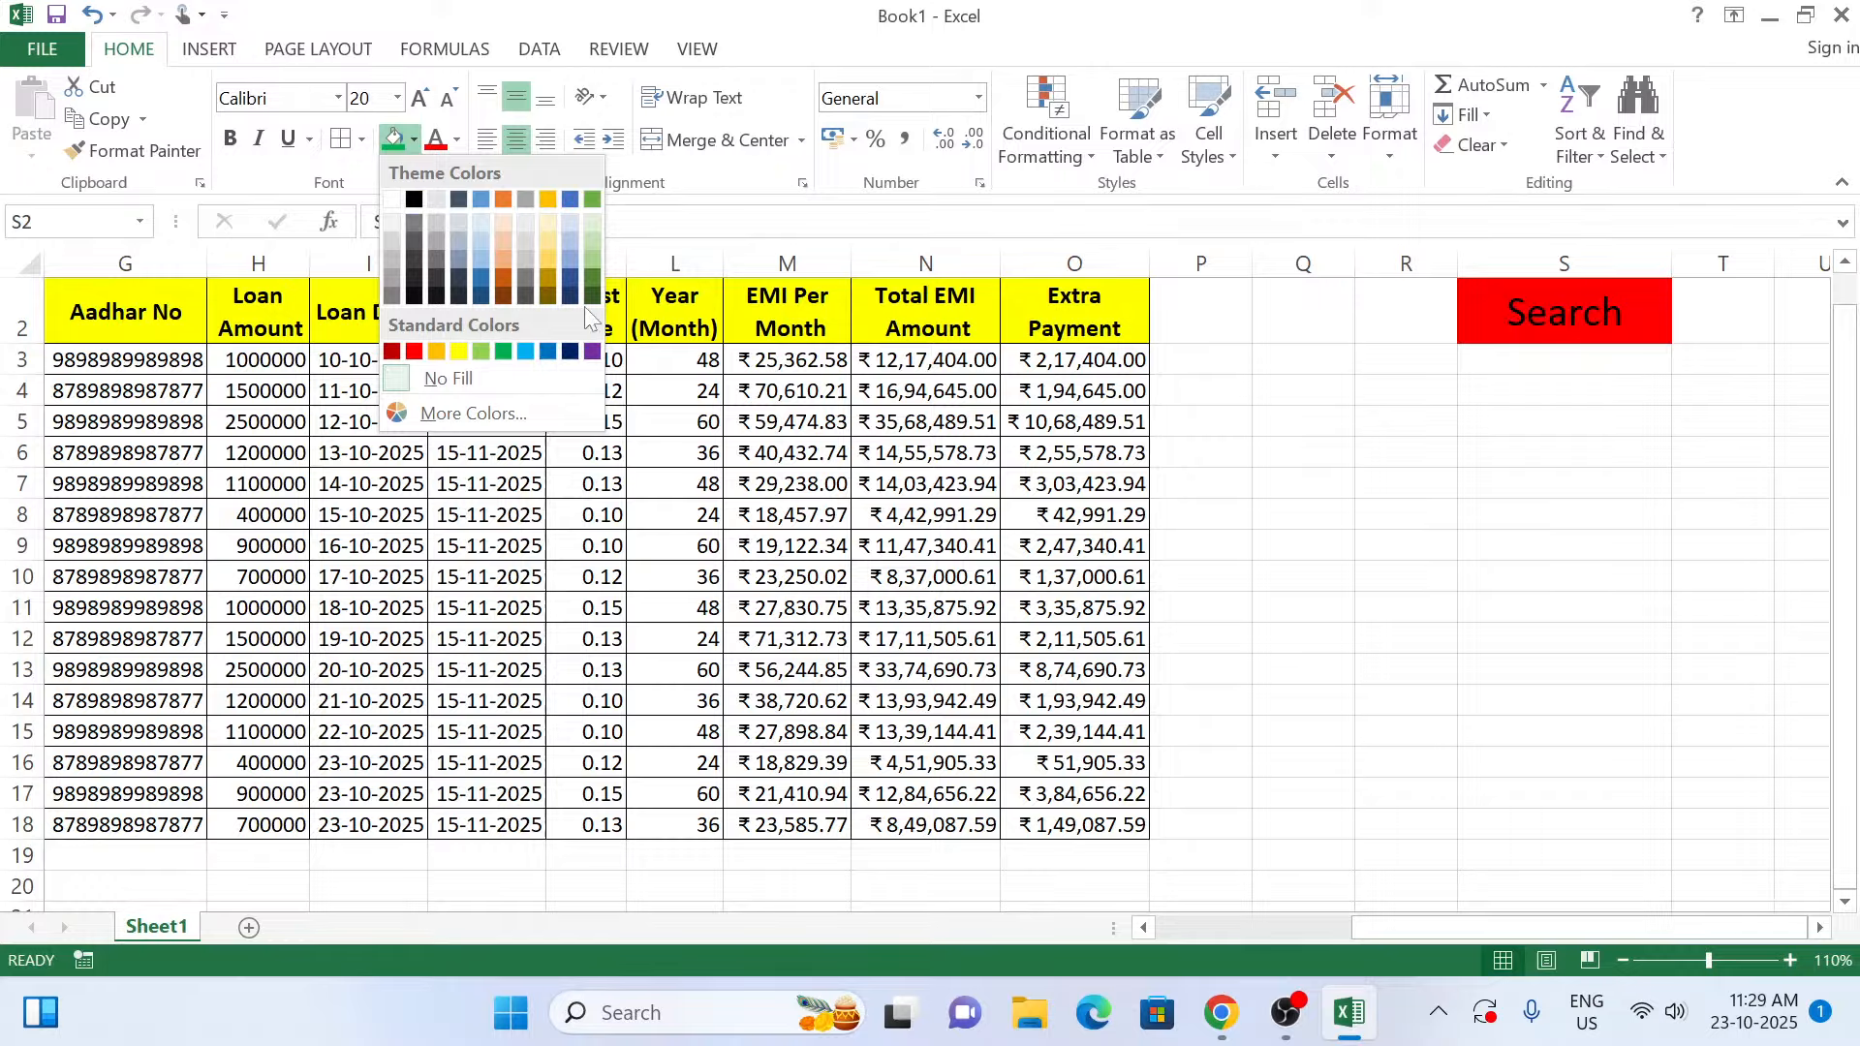
left_click(414, 353)
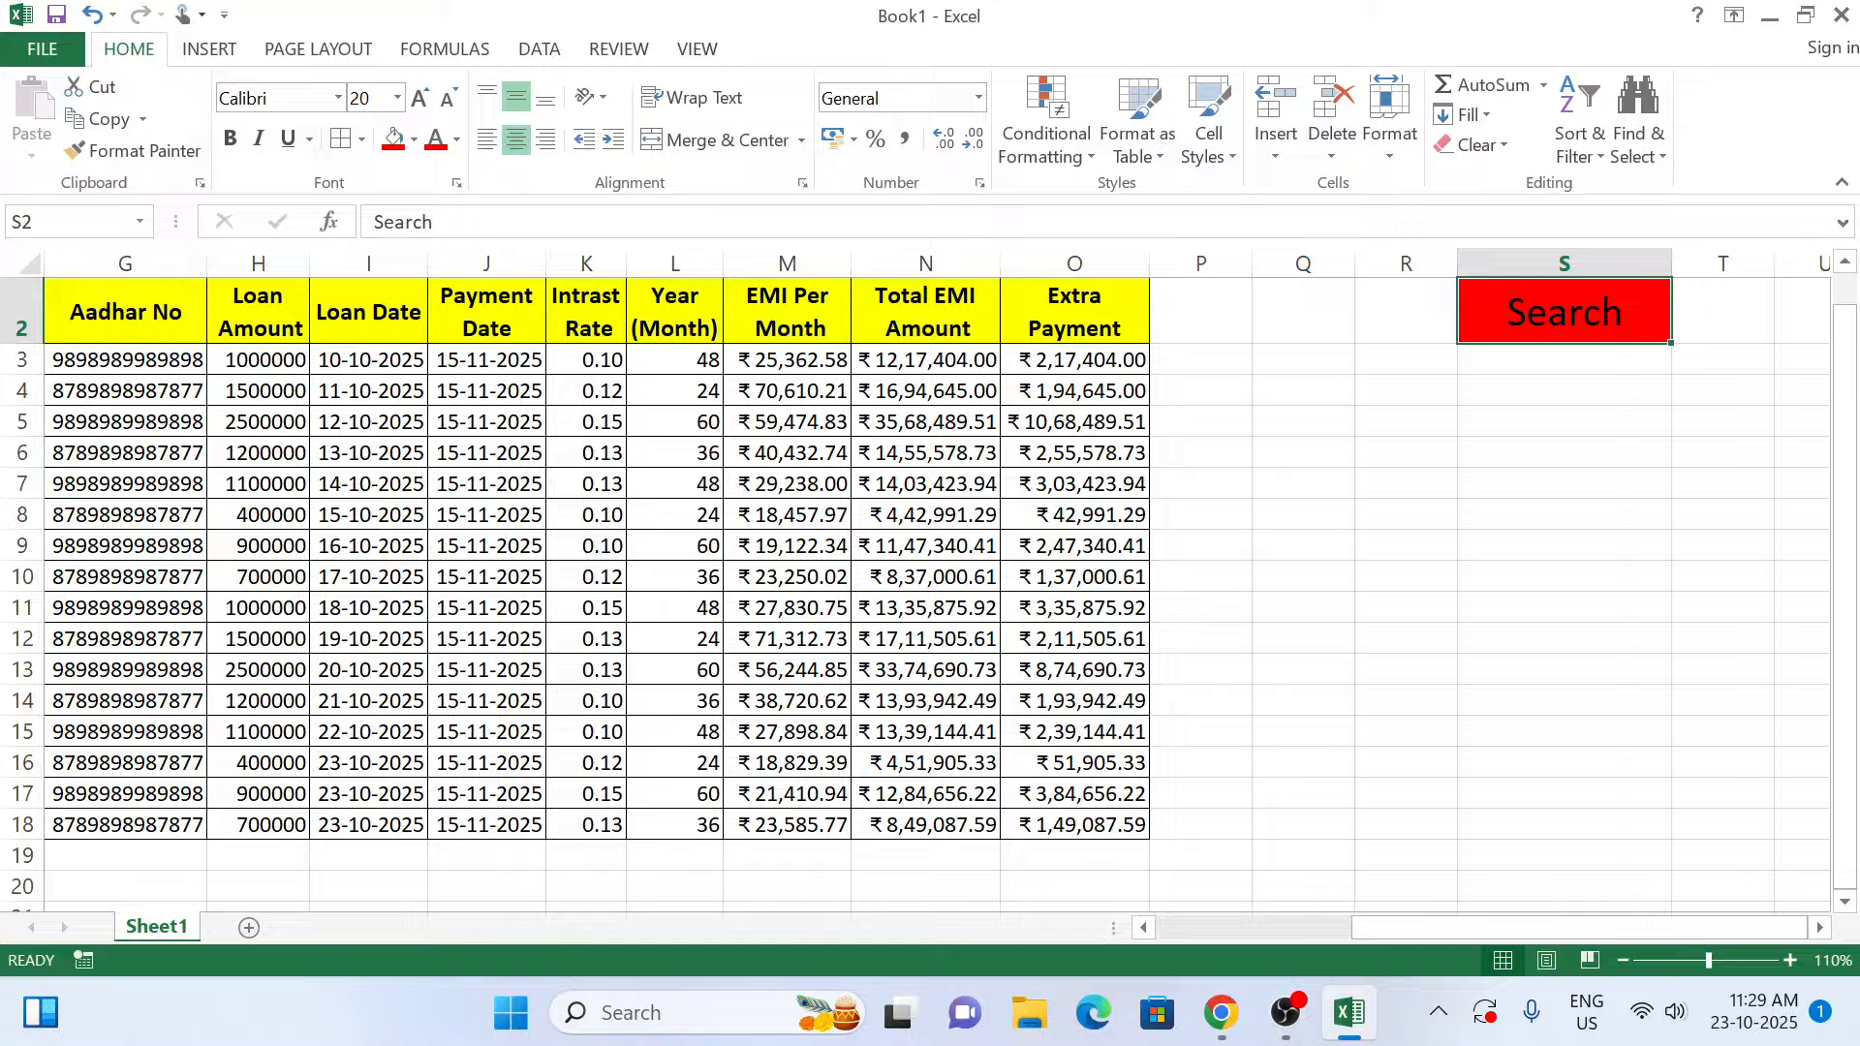
left_click(458, 142)
left_click(435, 230)
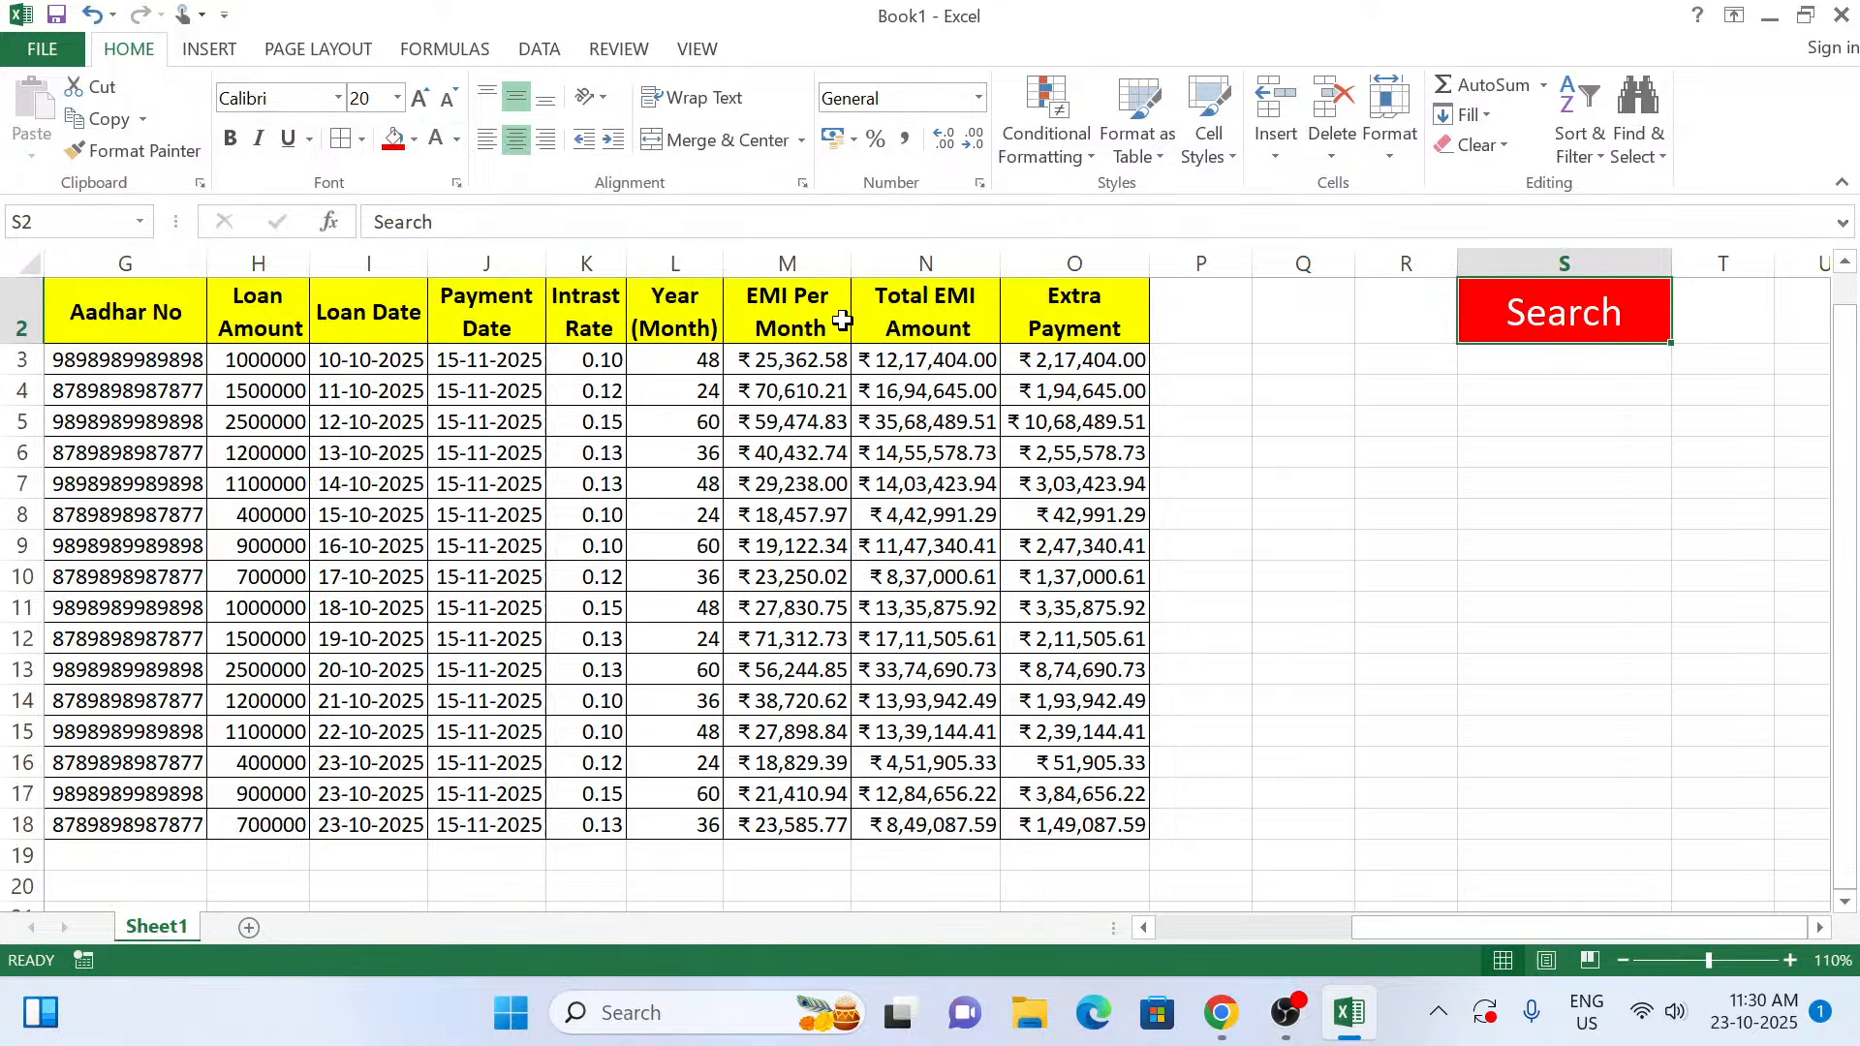
left_click(339, 98)
left_click(311, 394)
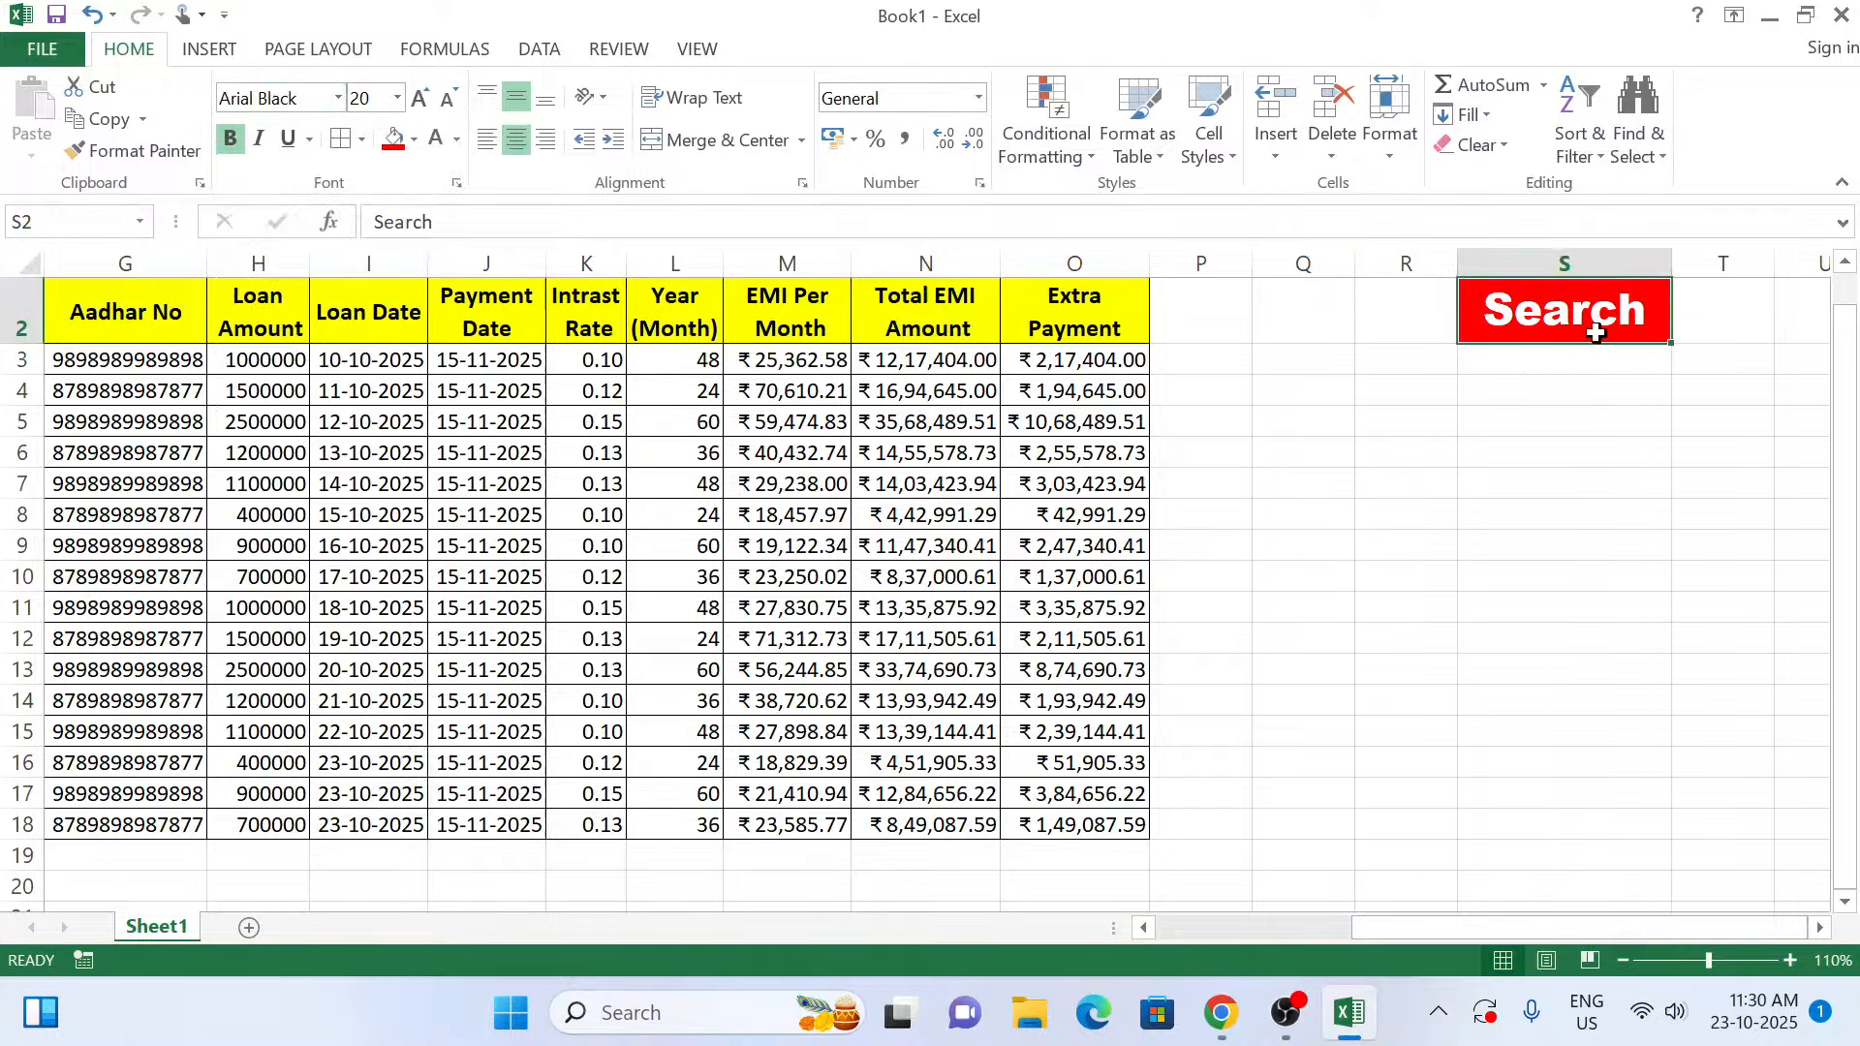
Fill cell S3, directly below the Search label, with light gray.
left_click(1560, 384)
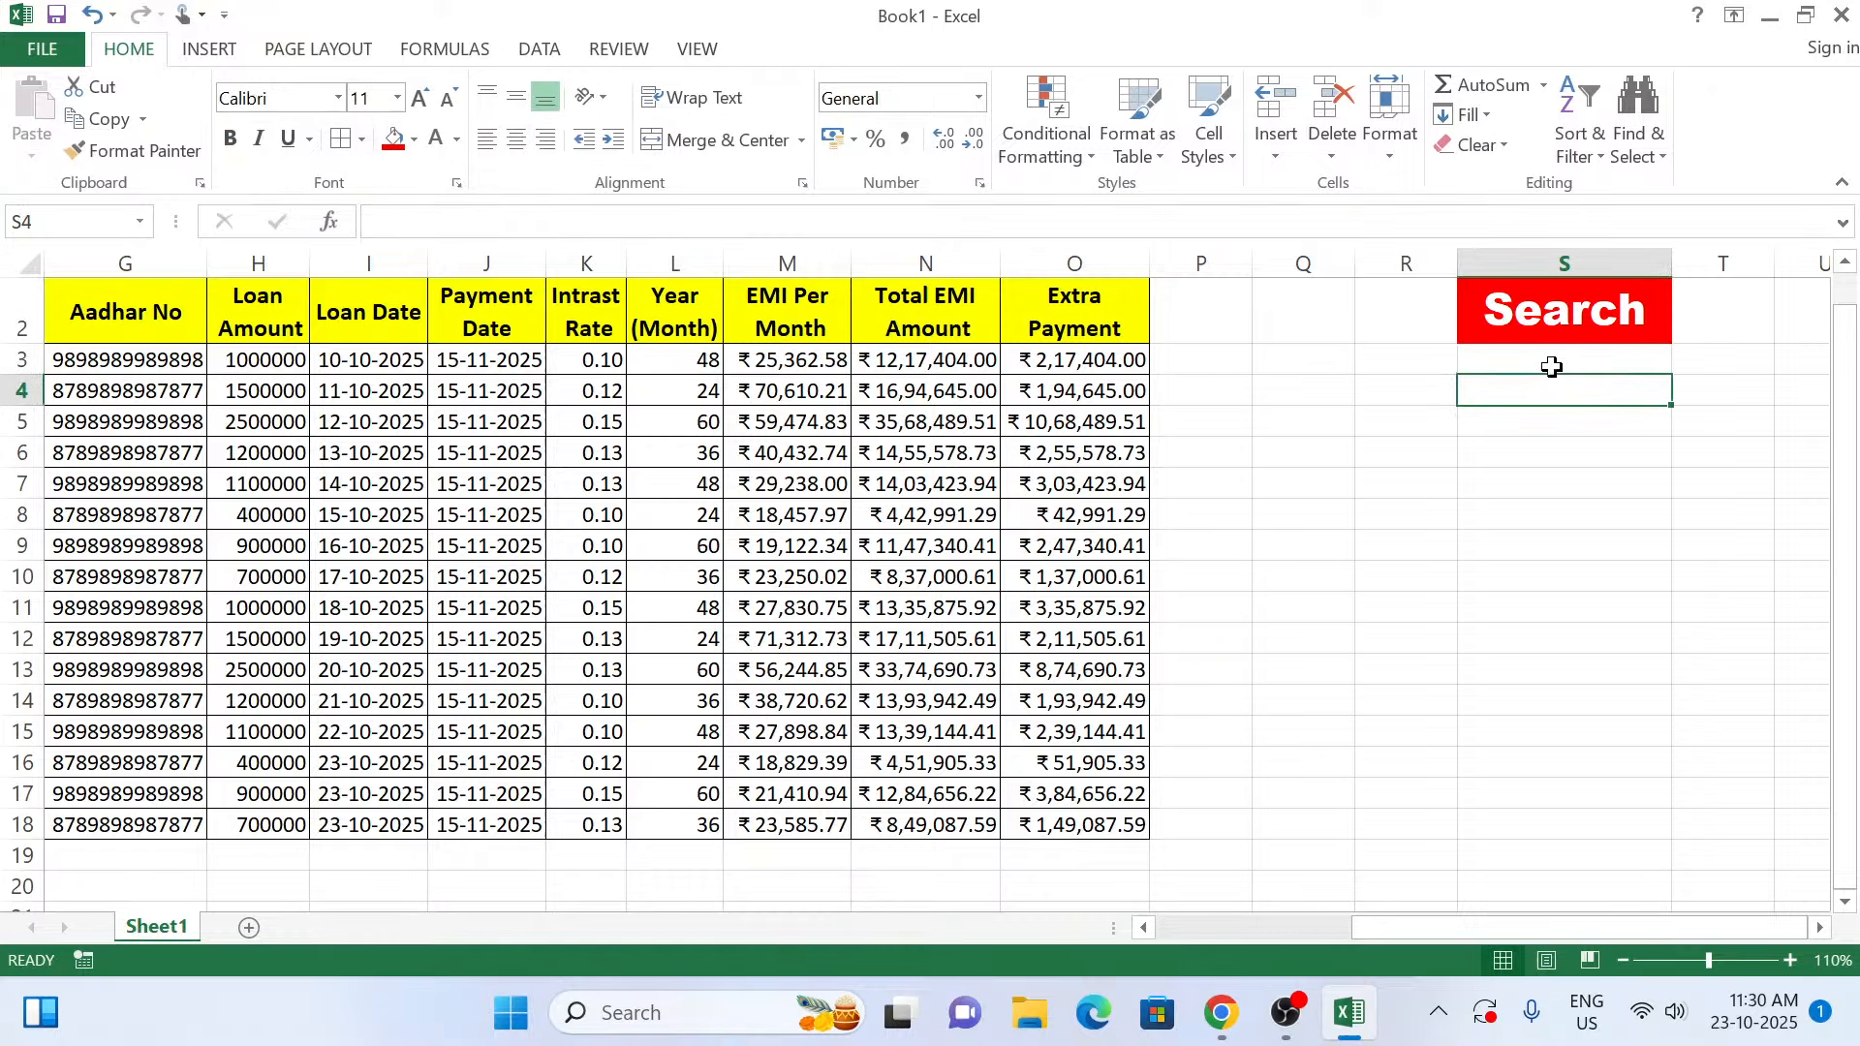
left_click(1552, 368)
left_click(1492, 284)
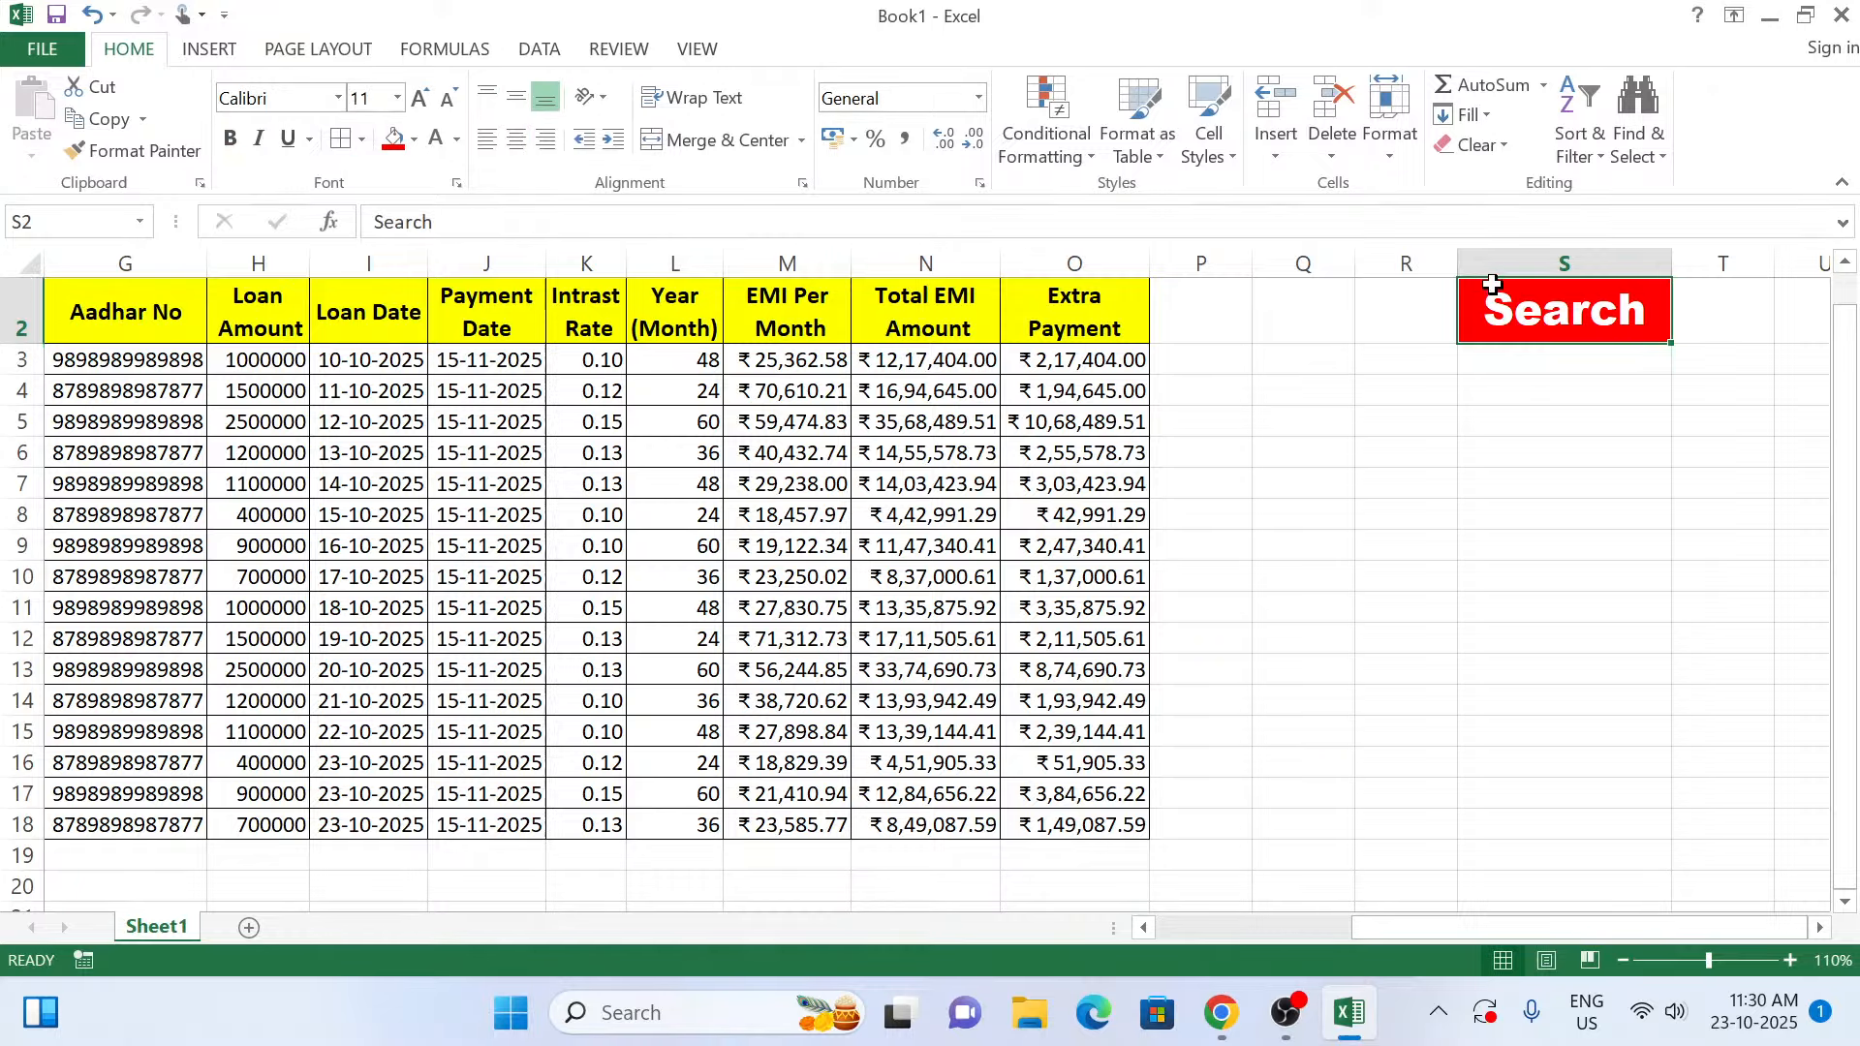
left_click(1510, 362)
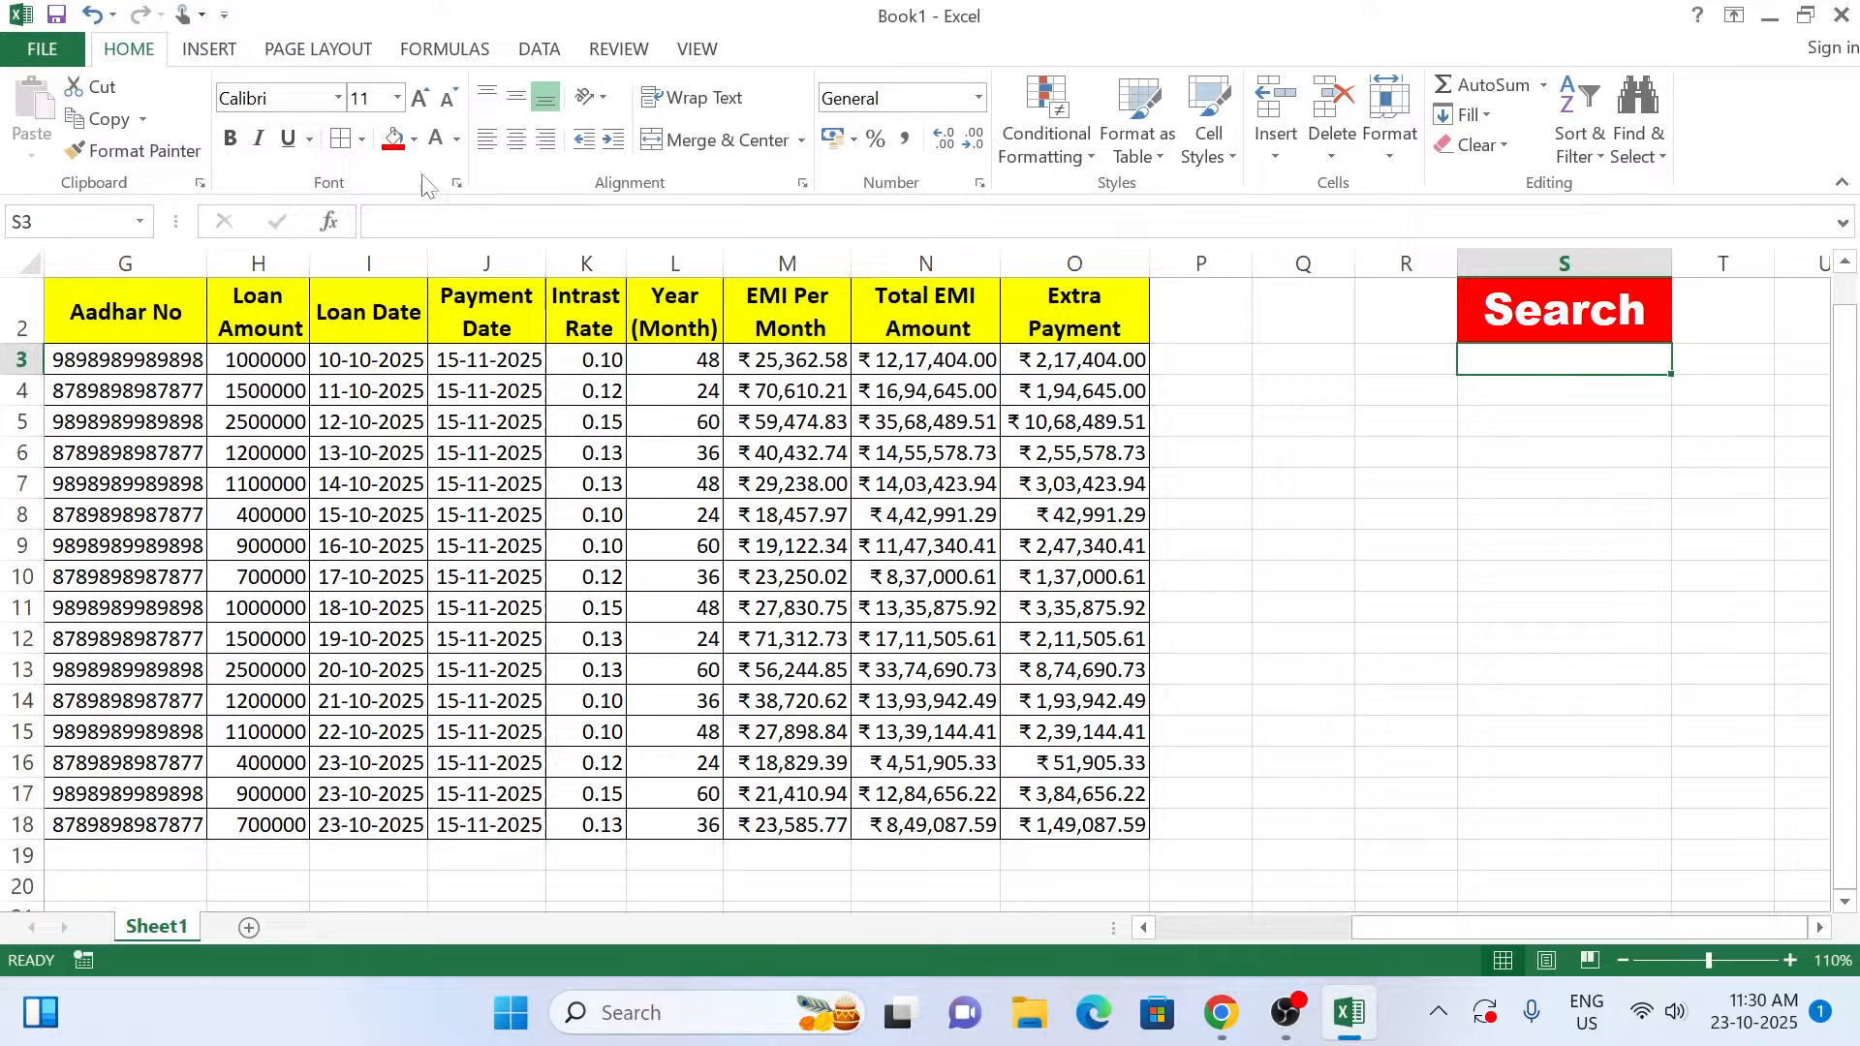
left_click(414, 141)
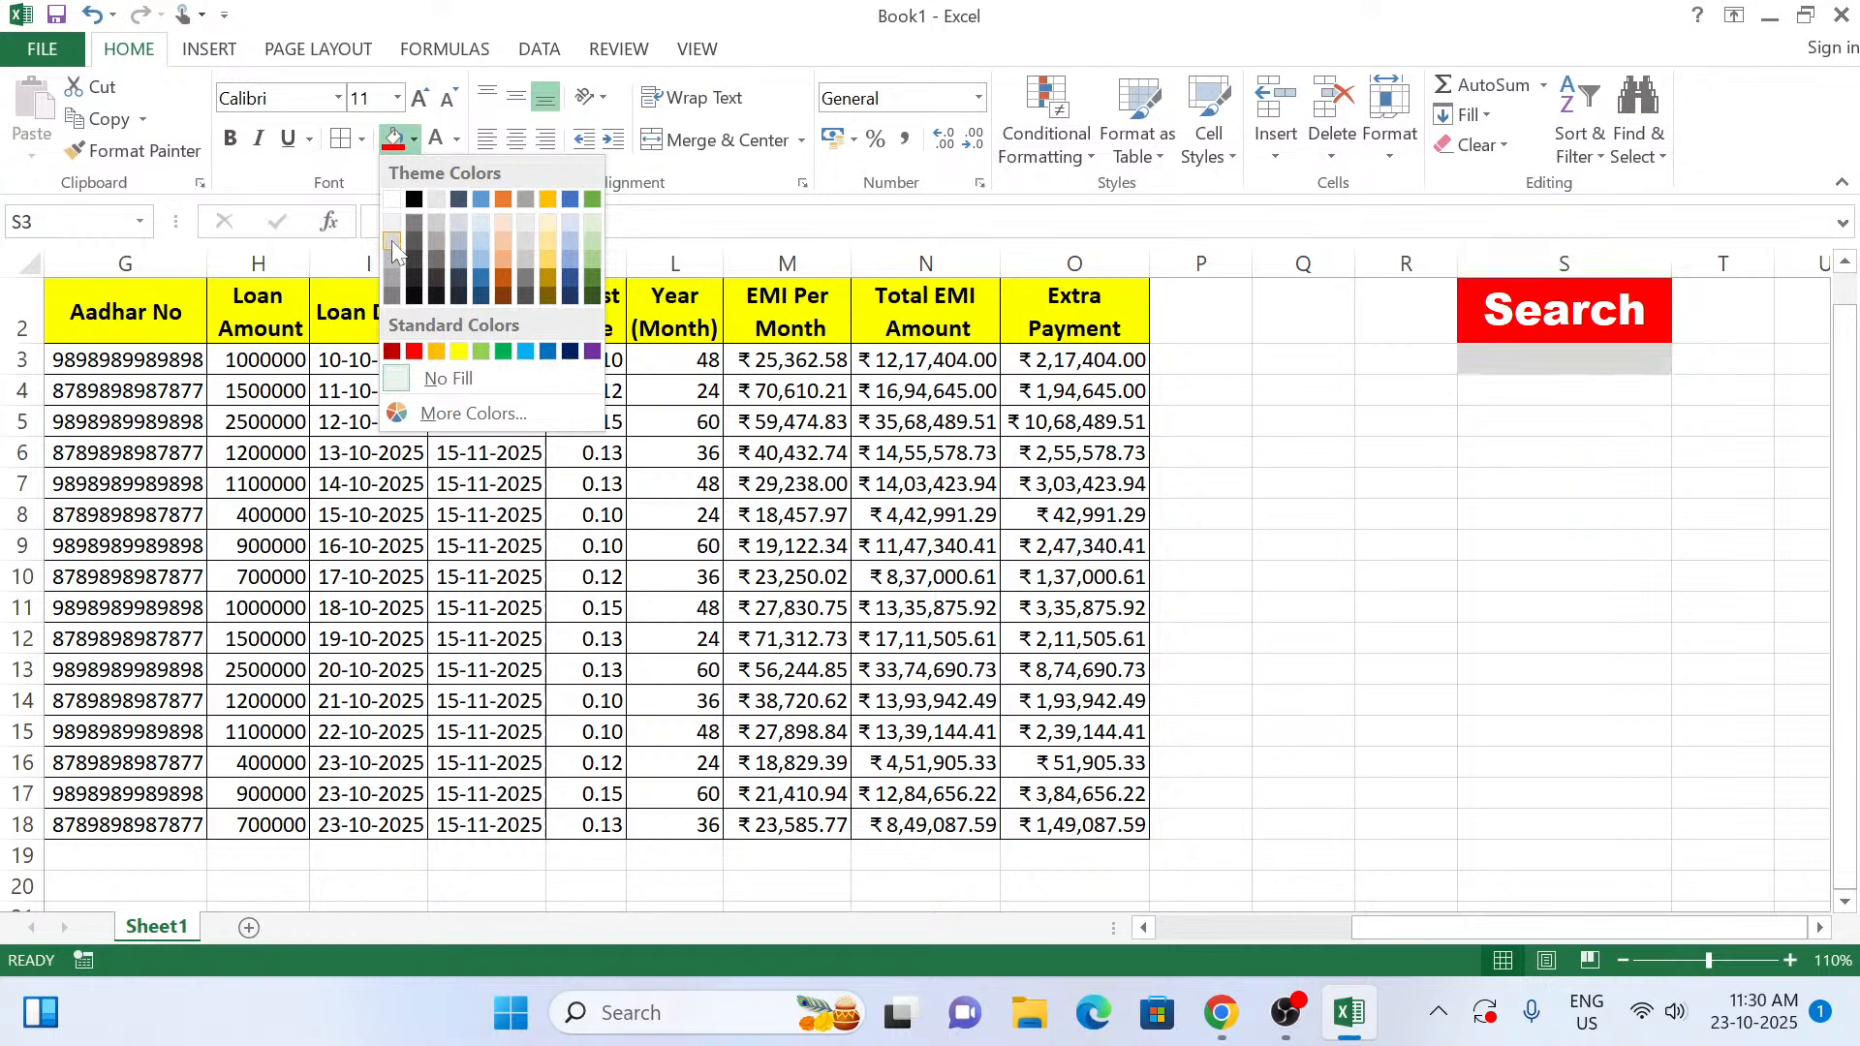
left_click(392, 250)
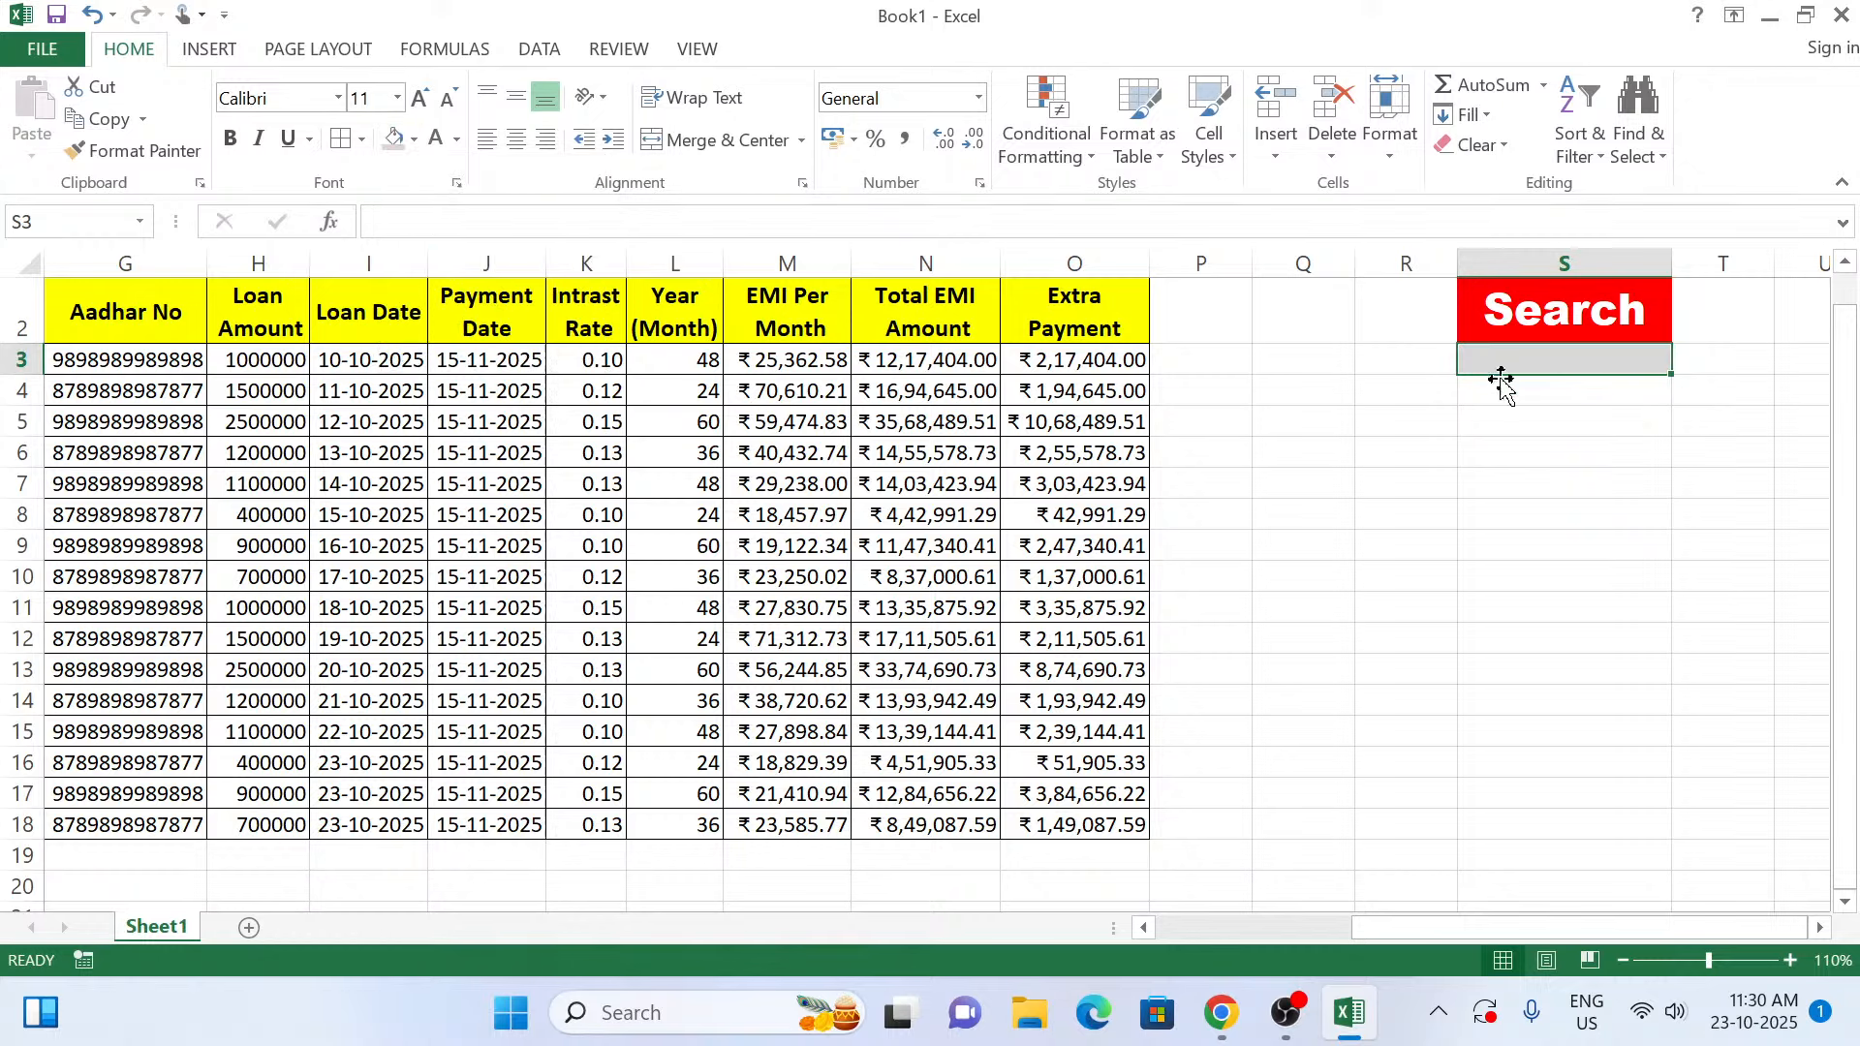
left_click(1513, 436)
left_click(1616, 368)
double_click(1595, 359)
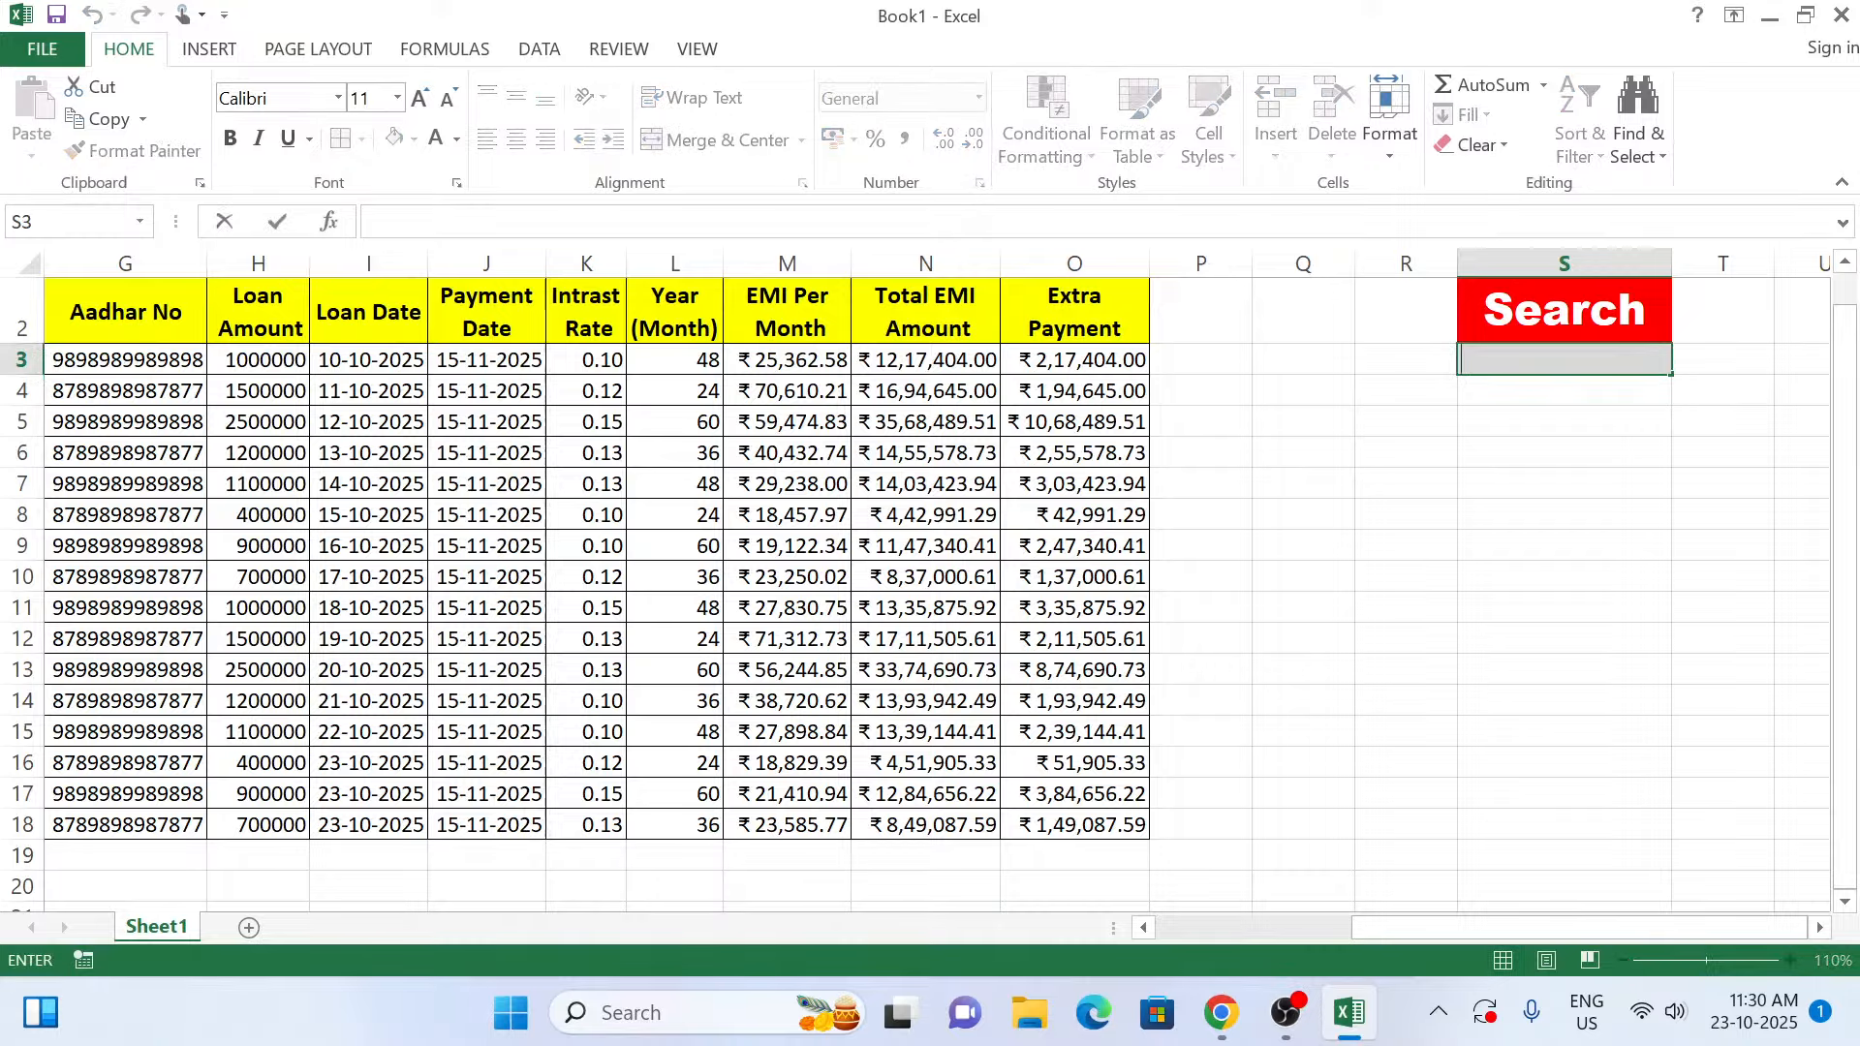
type("Type")
key("BackSpace")
key("BackSpace")
key("BackSpace")
key("BackSpace")
left_click(1631, 490)
Start a formula-based conditional formatting rule from S3 and begin its formula with =SEARCH($S$3, using the gray search cell as the reference.
left_click(1556, 367)
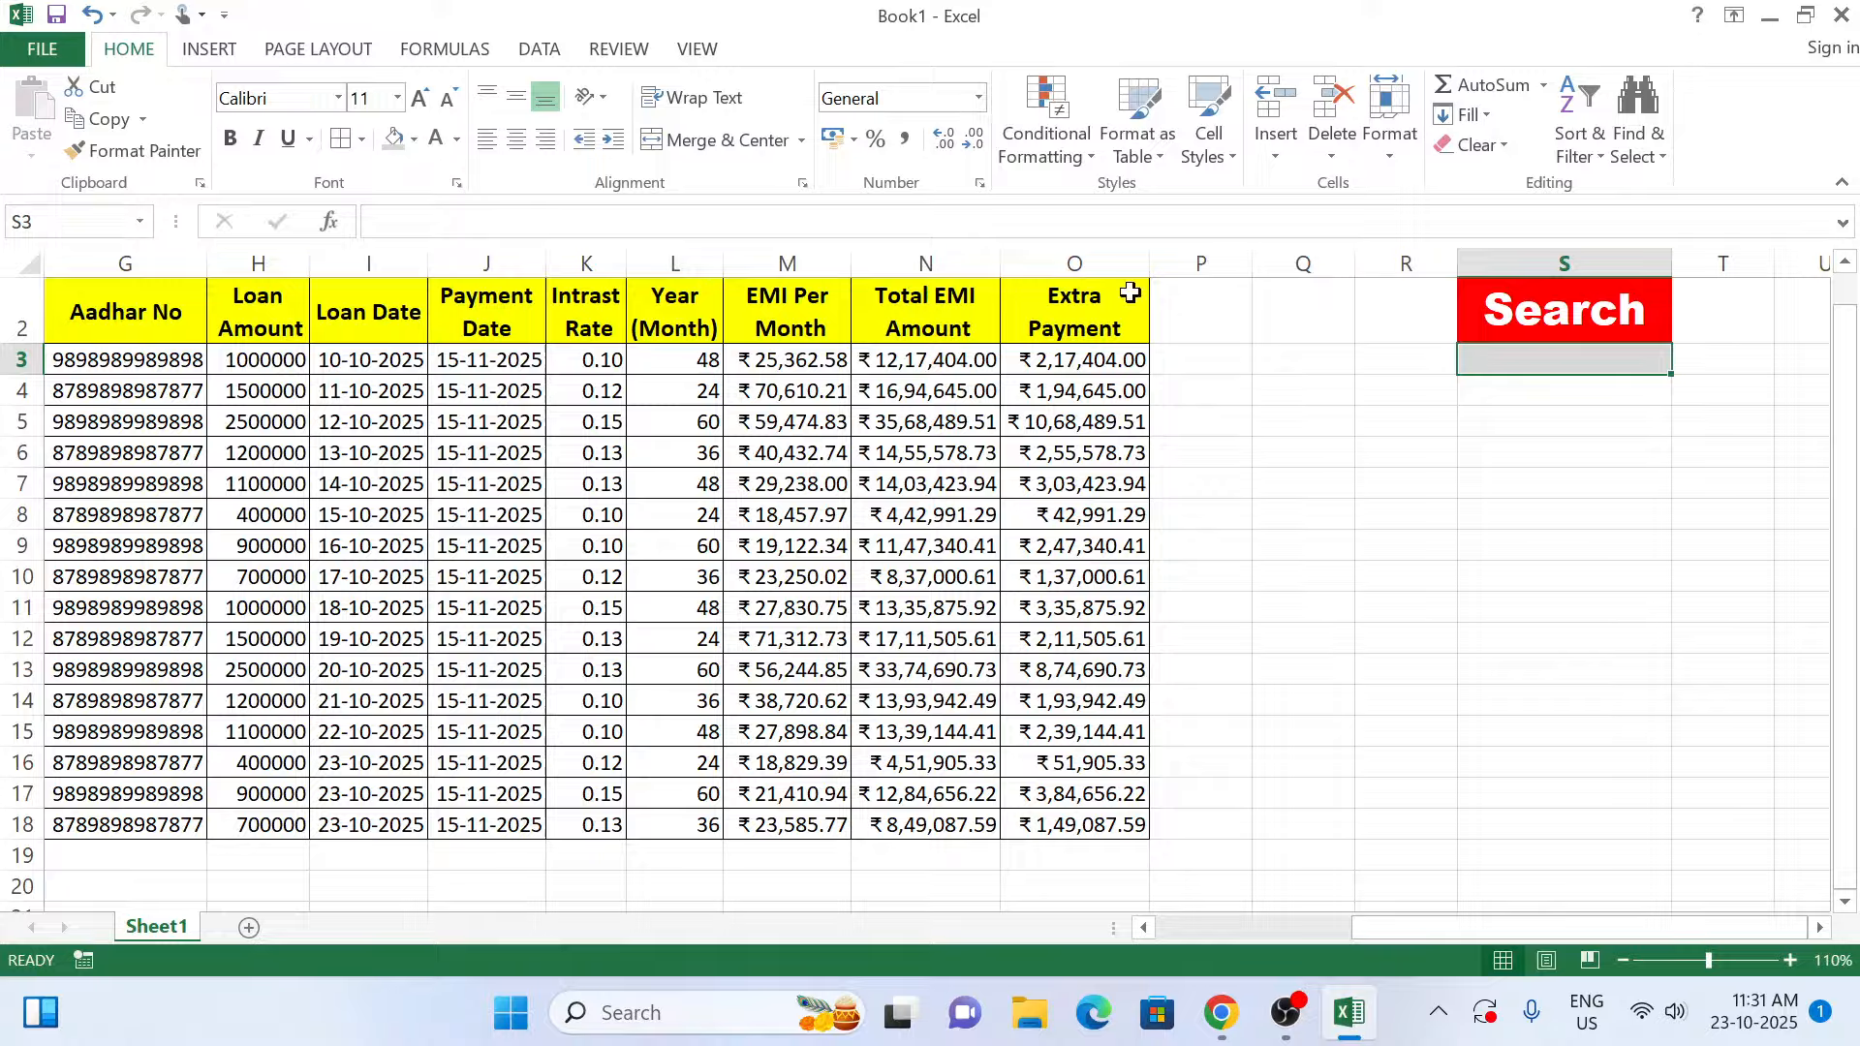
left_click(1060, 171)
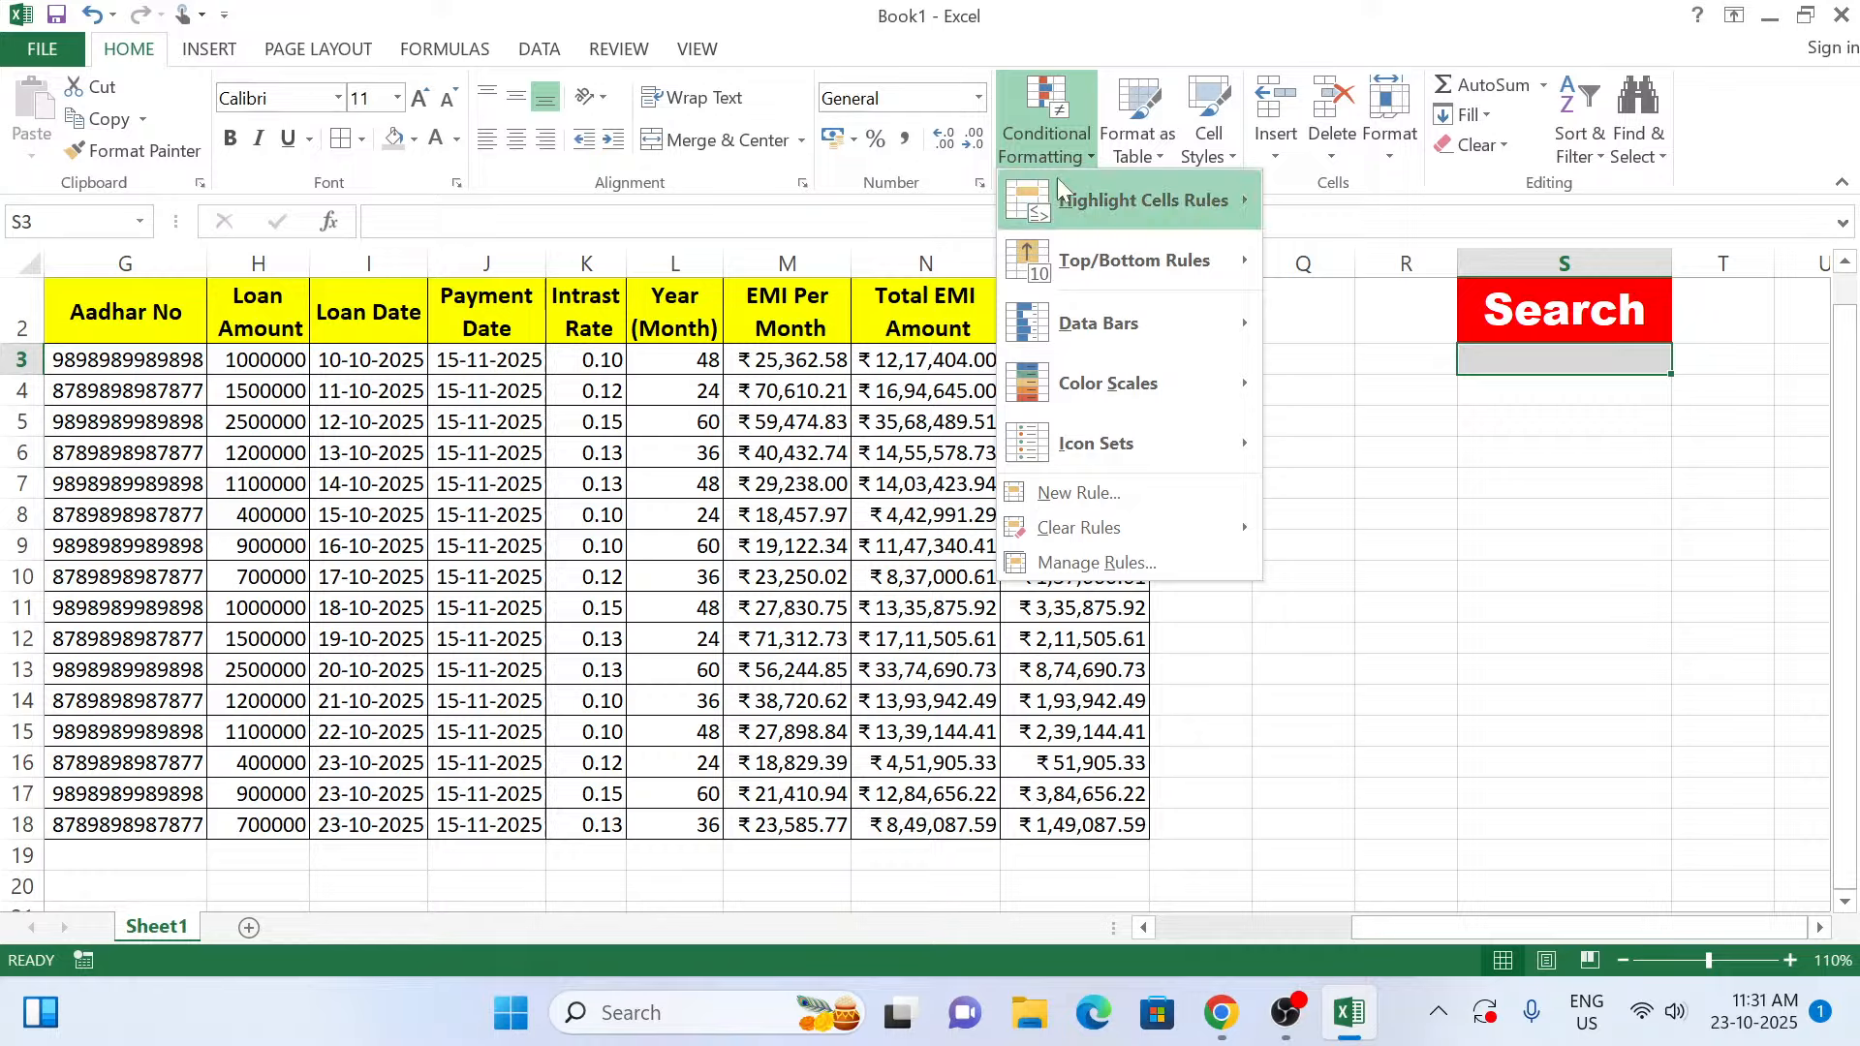
left_click(1143, 496)
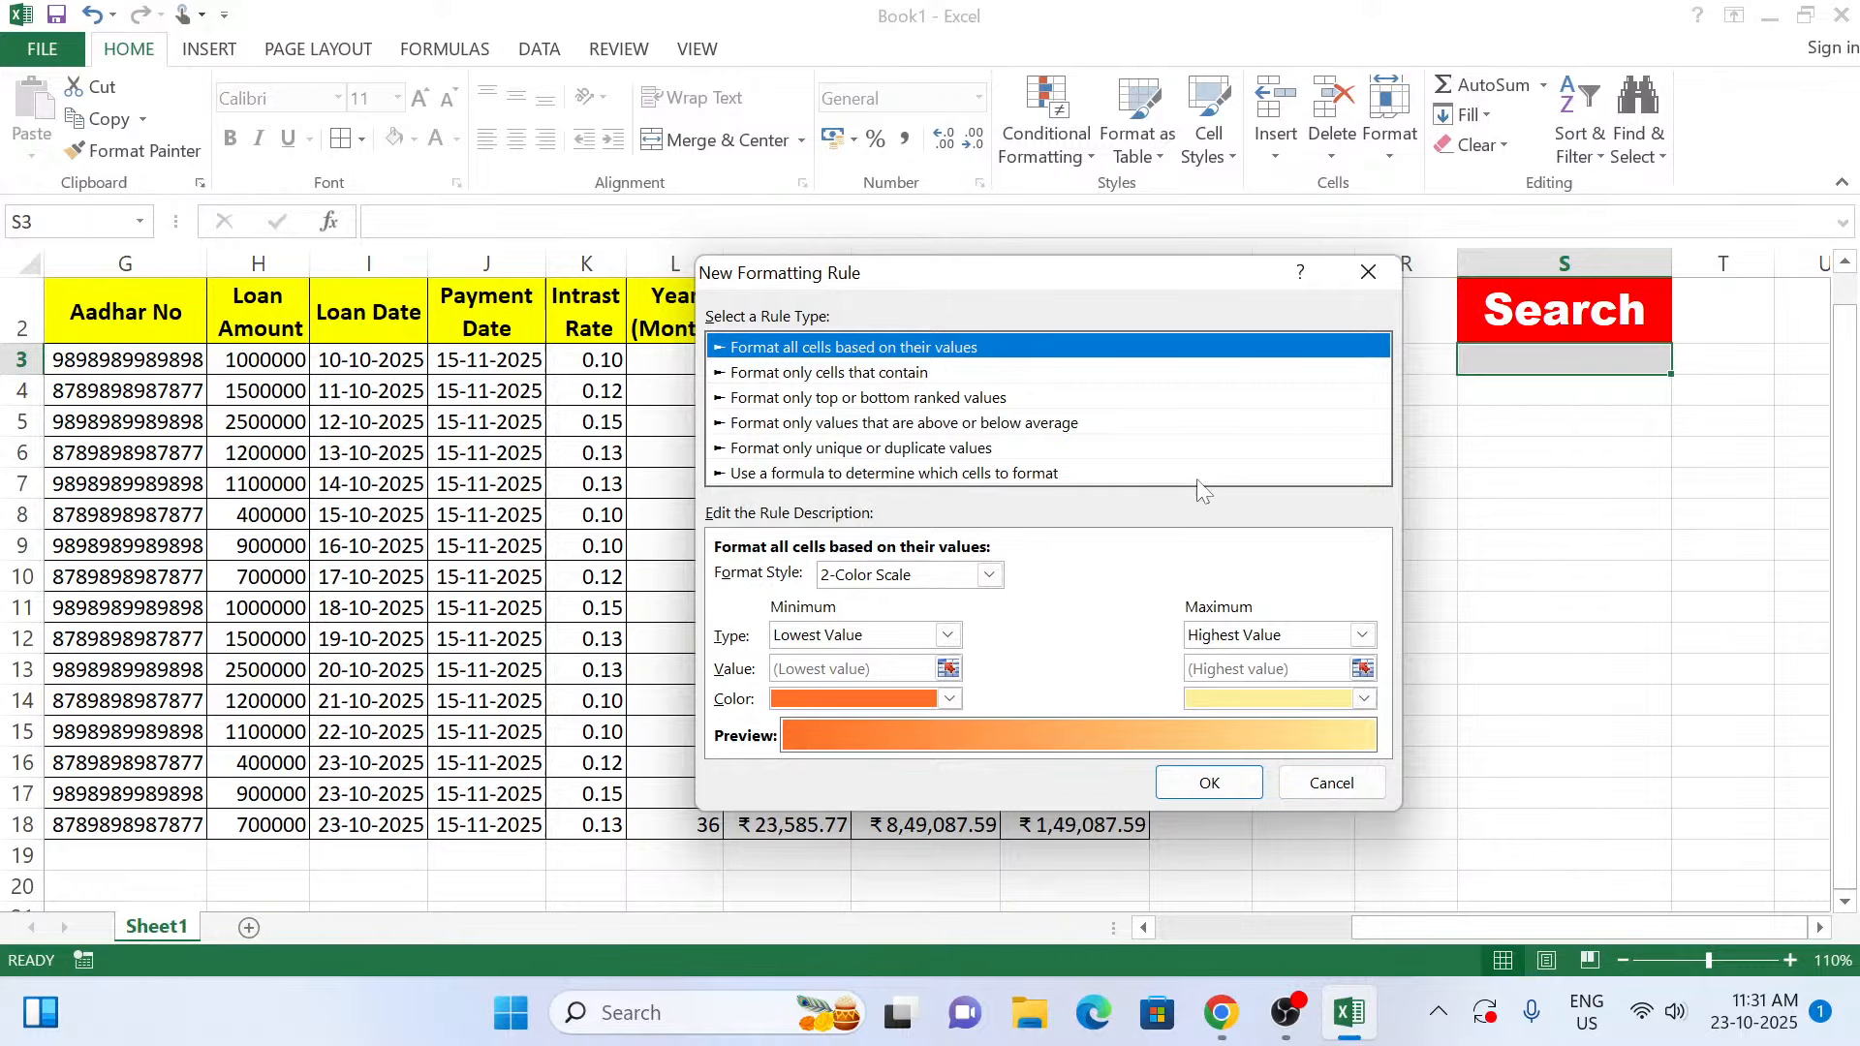
left_click(1020, 477)
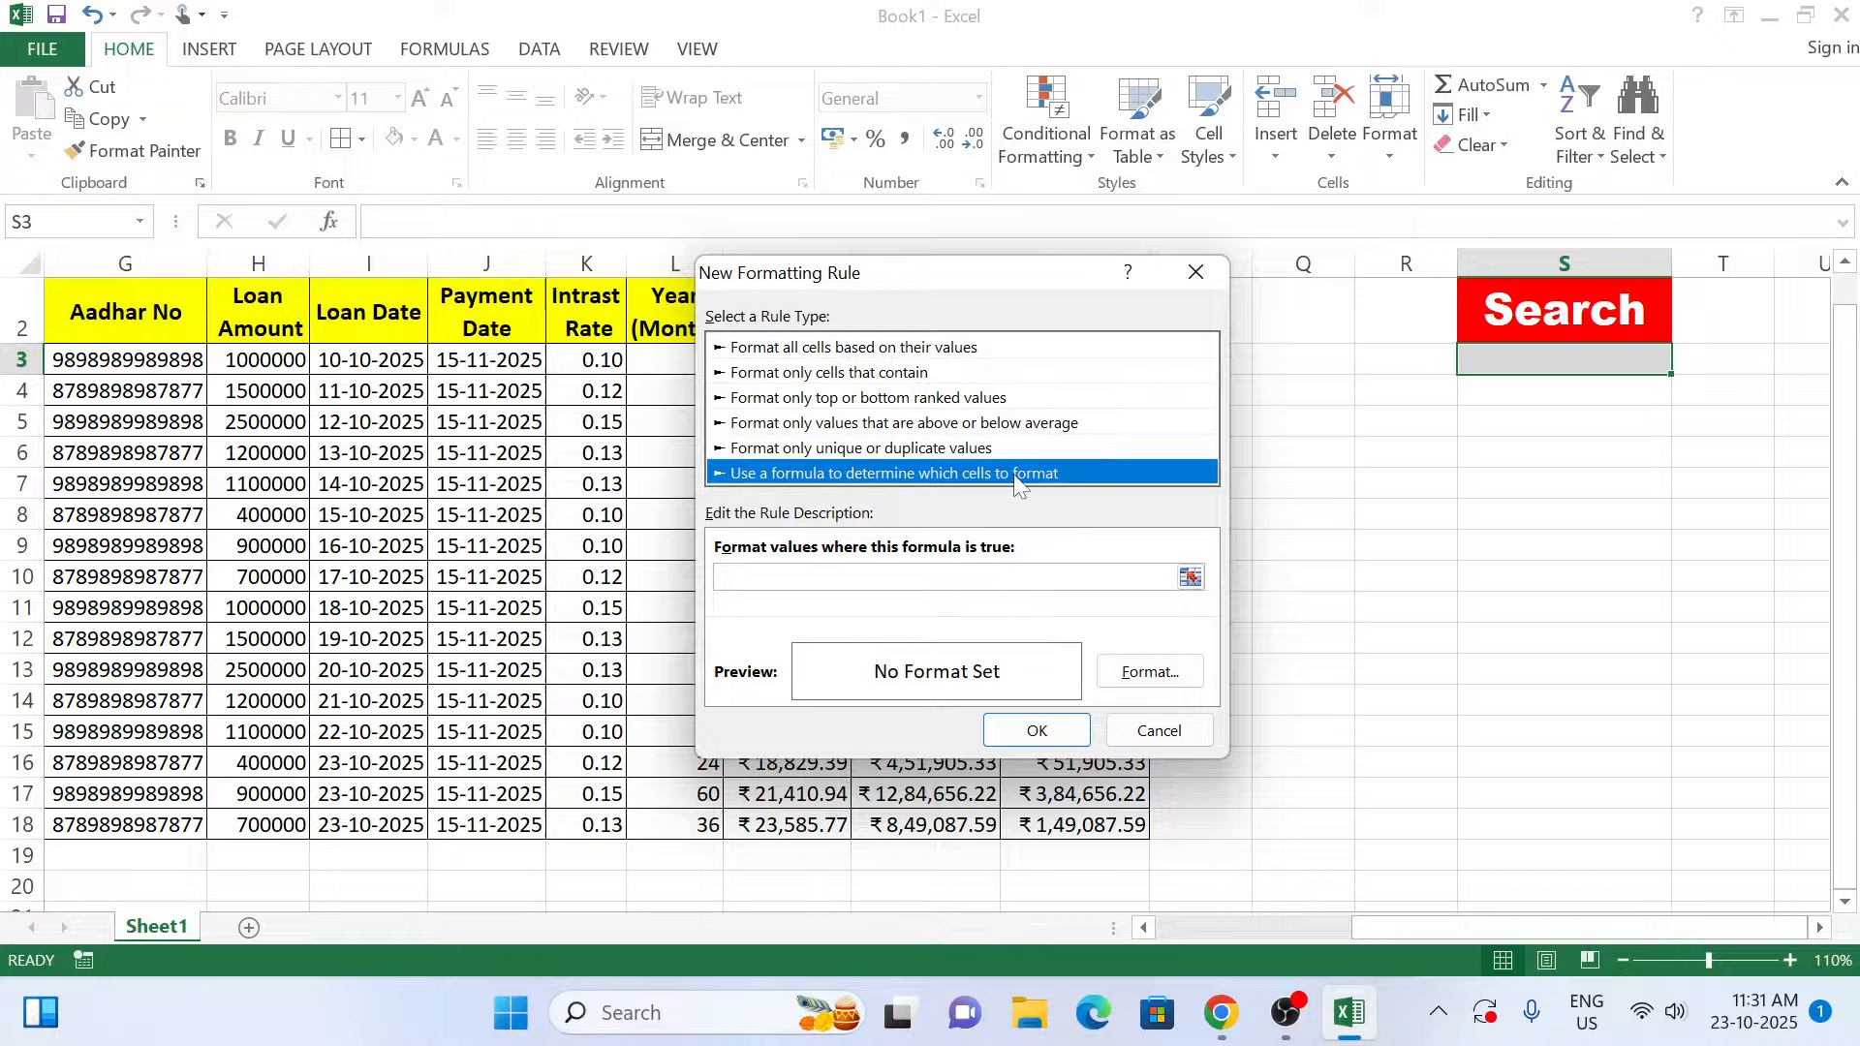
left_click(872, 577)
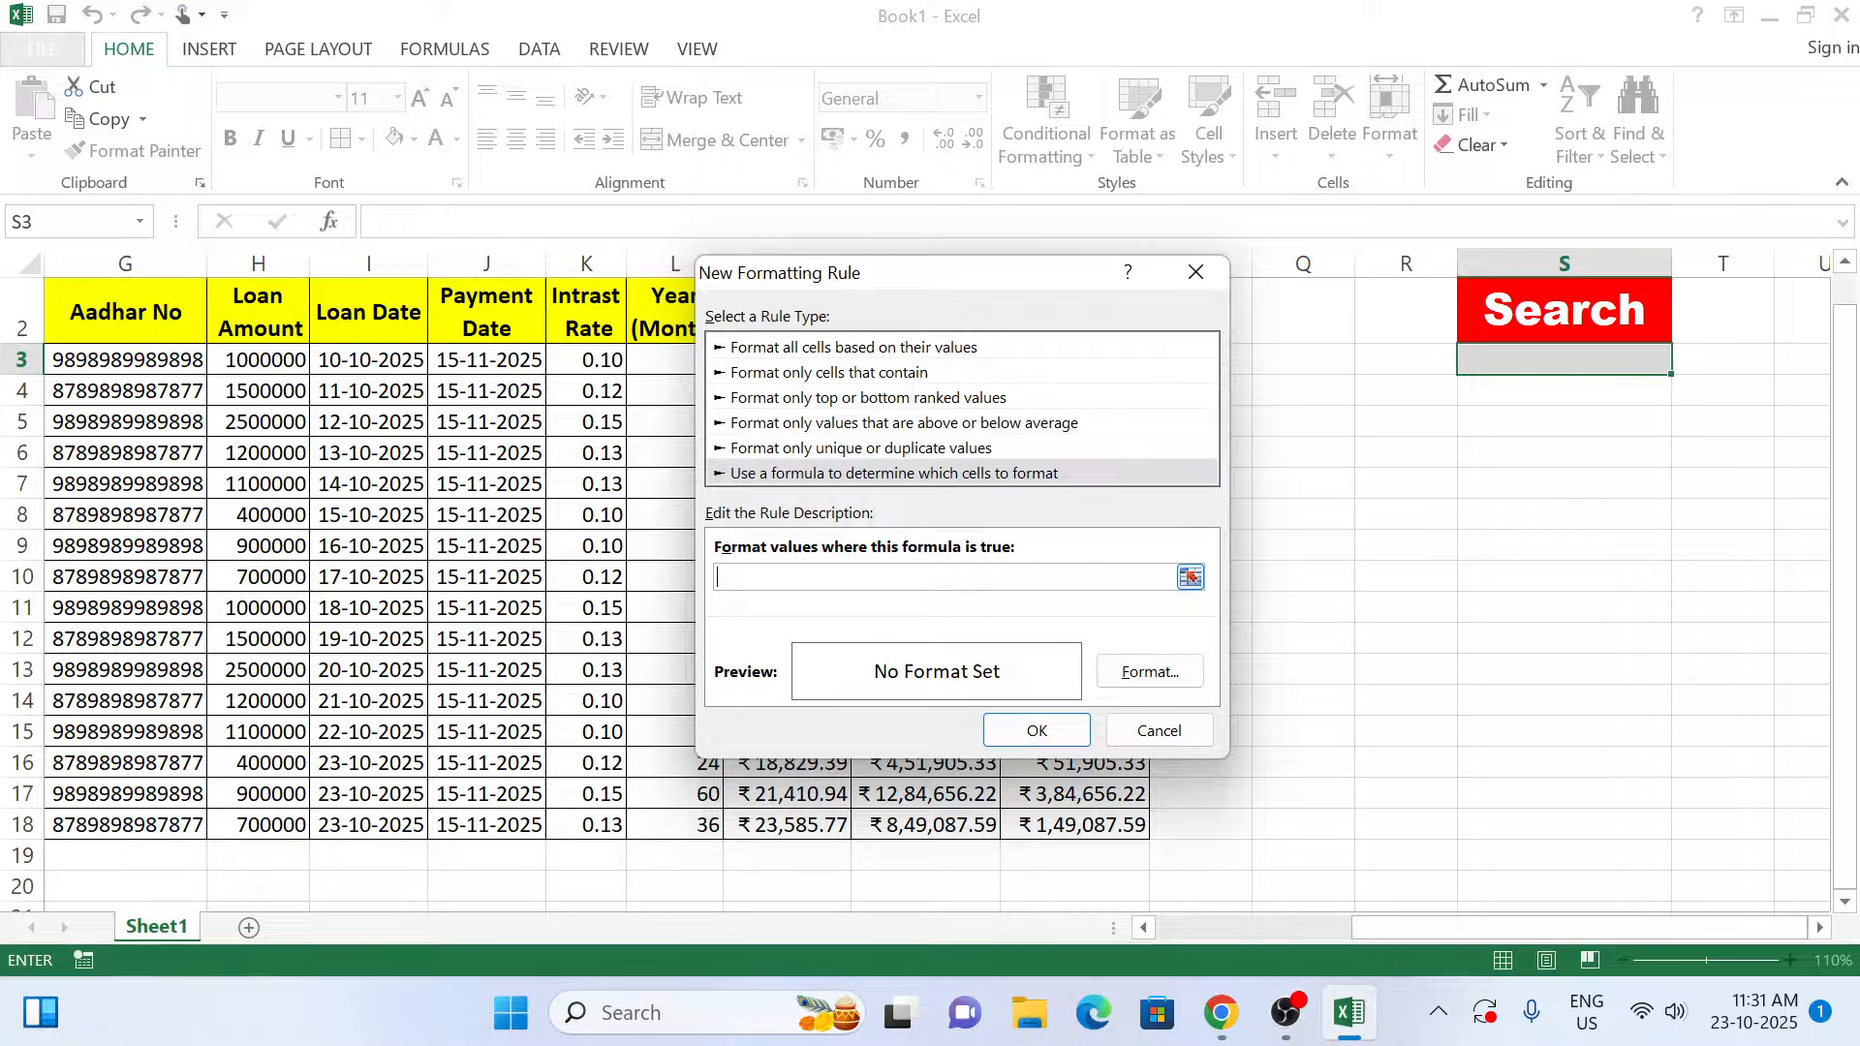
type("=SEARCH(")
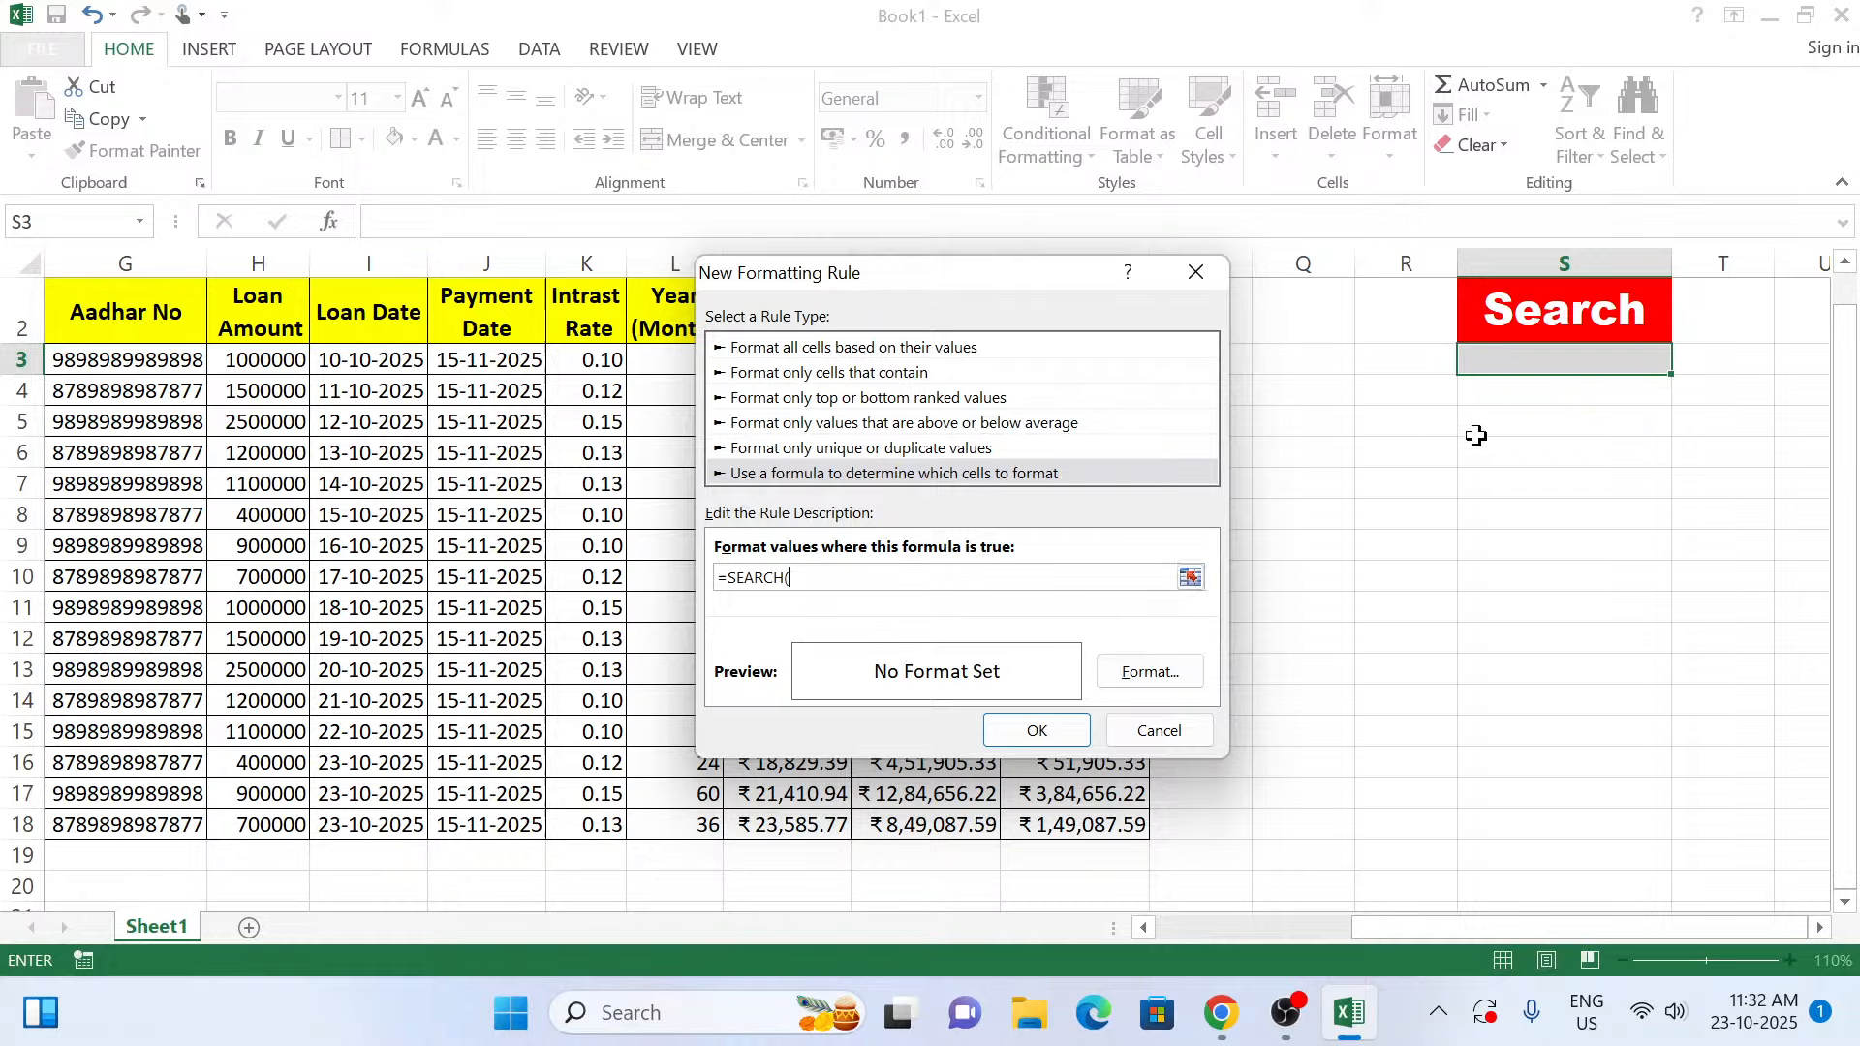
left_click(1522, 370)
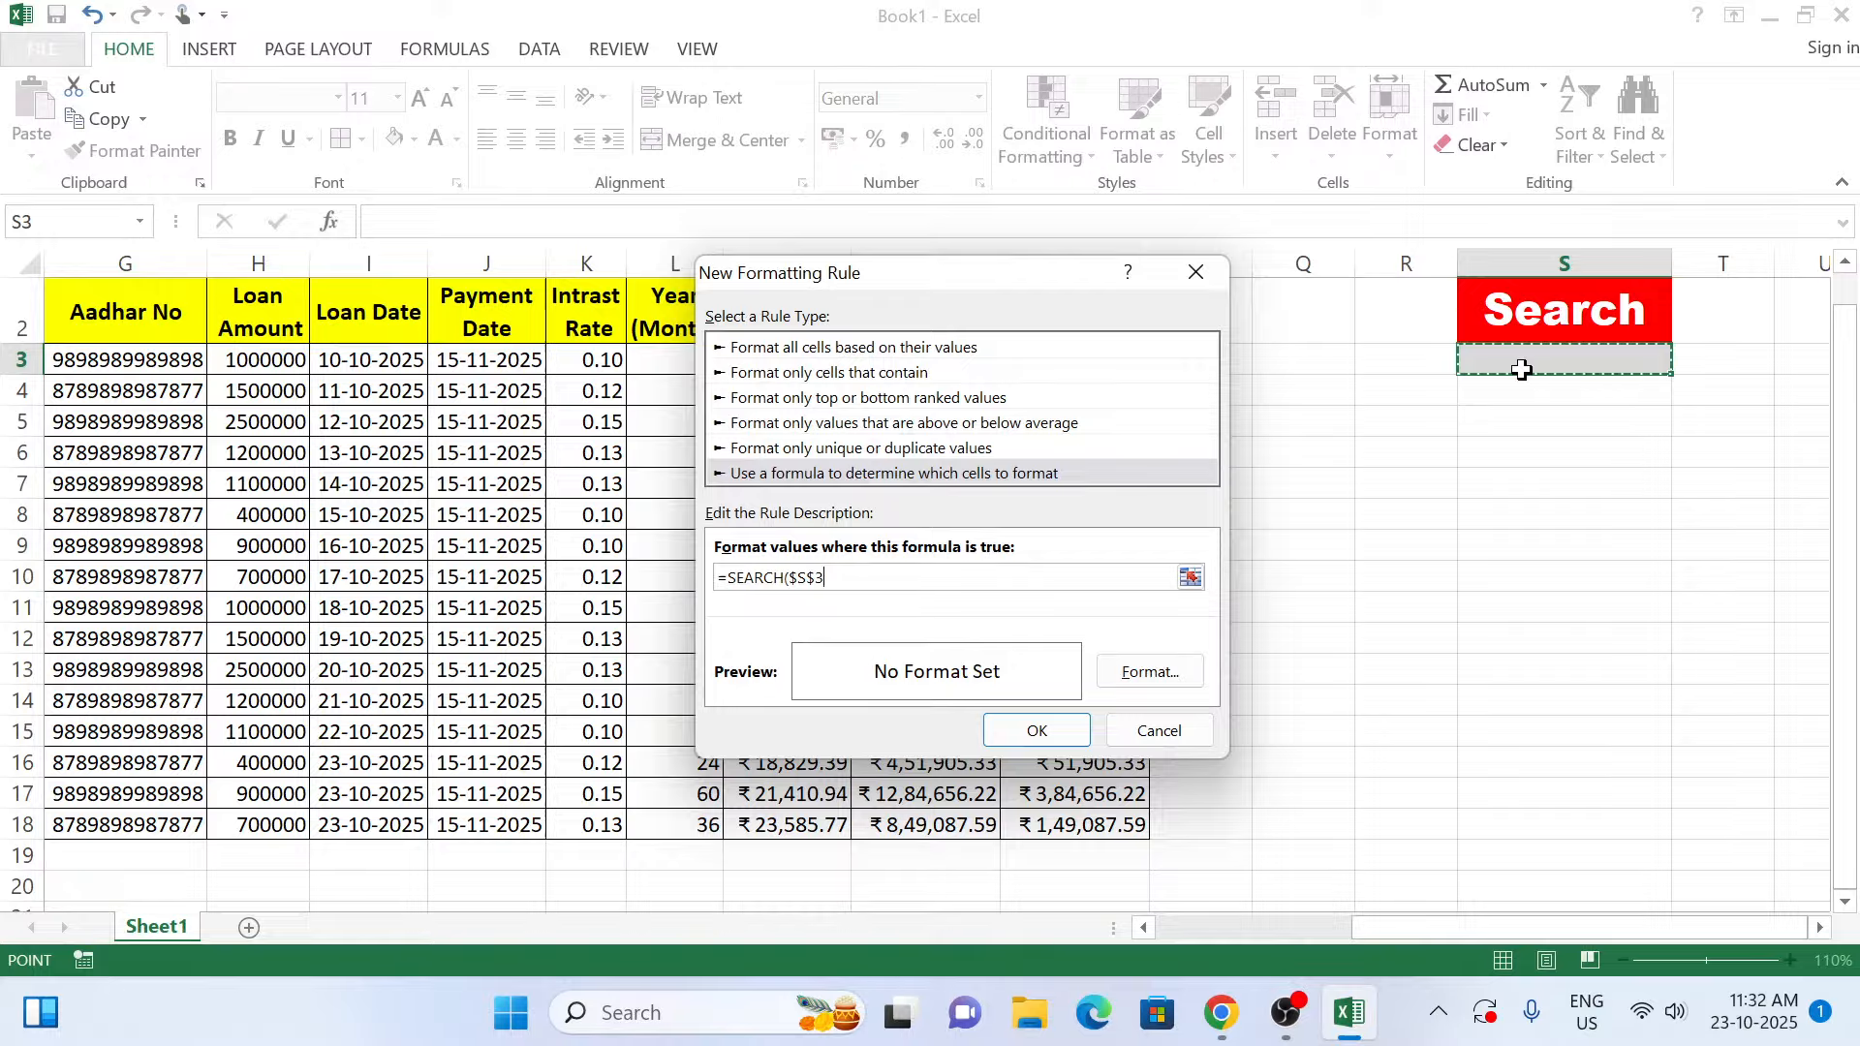
type(",")
Add the Sr column reference $A3 to the SEARCH formula, followed by &$ for joining another column.
left_click(1170, 930)
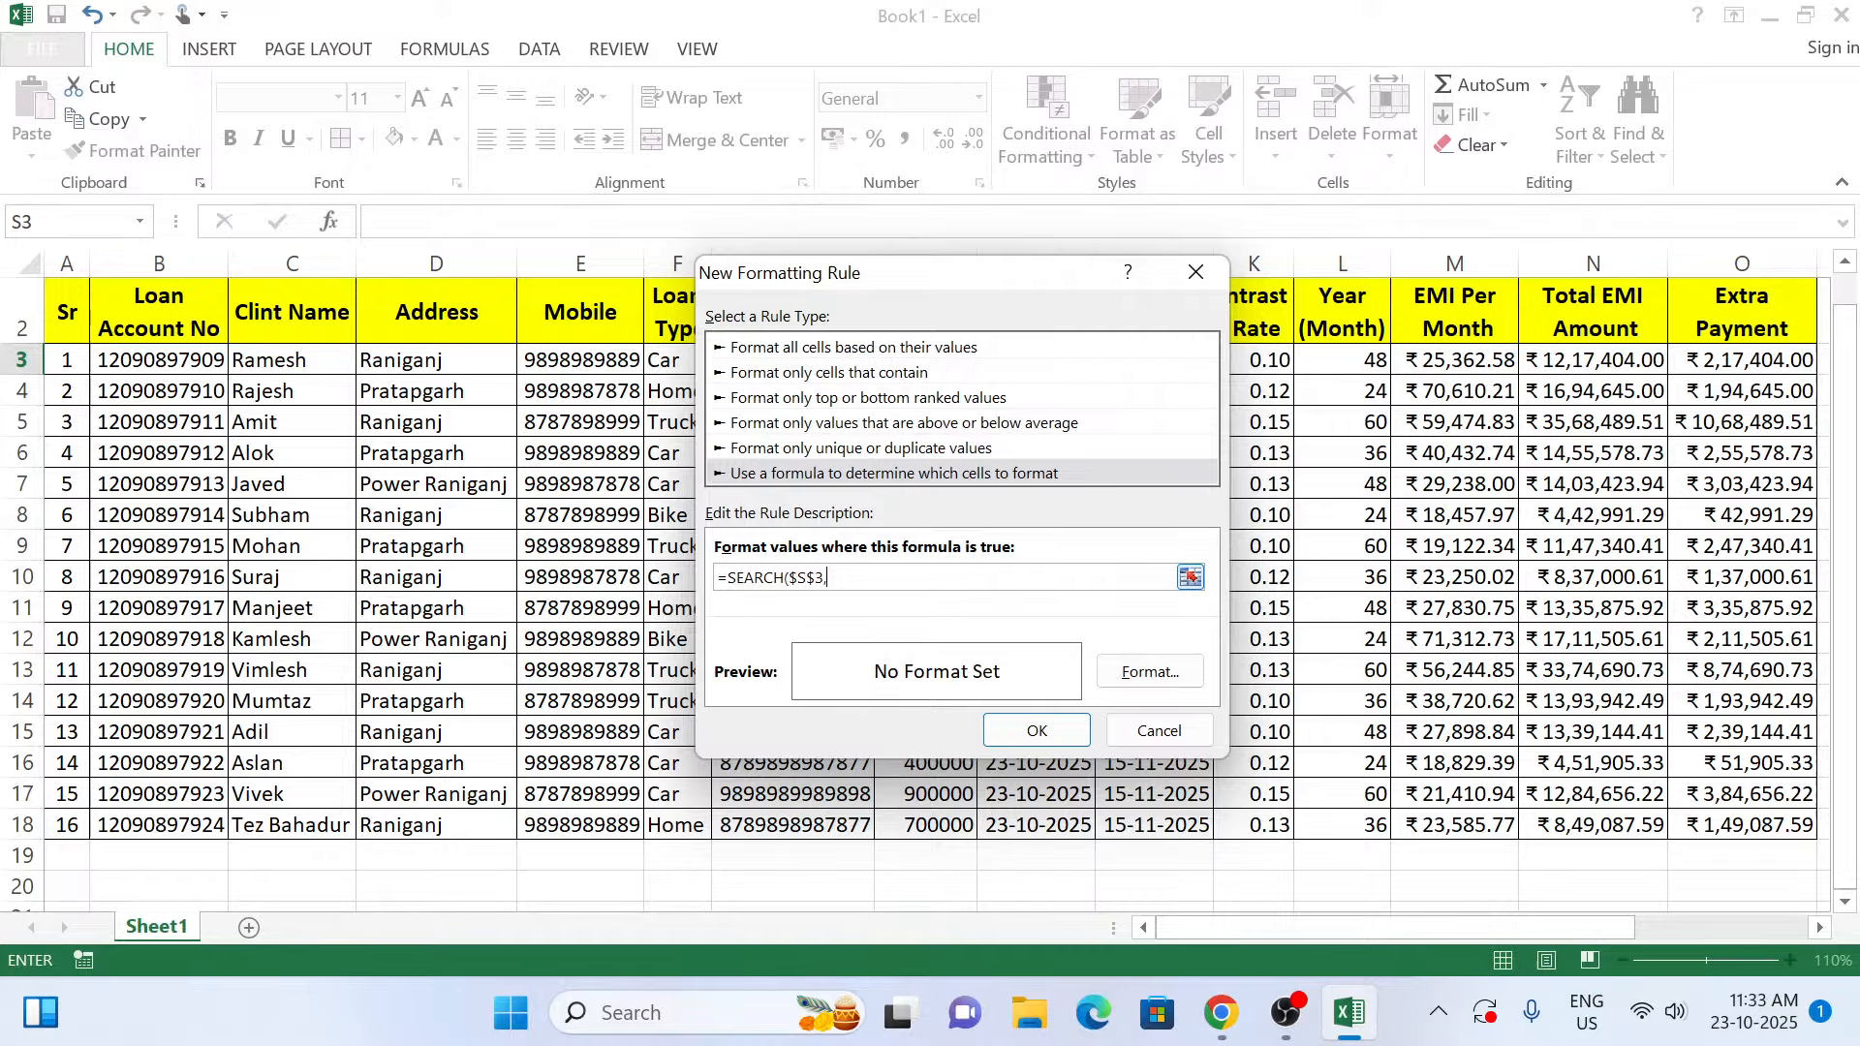
type("$")
type("A3")
type("&")
type("$")
left_click(143, 362)
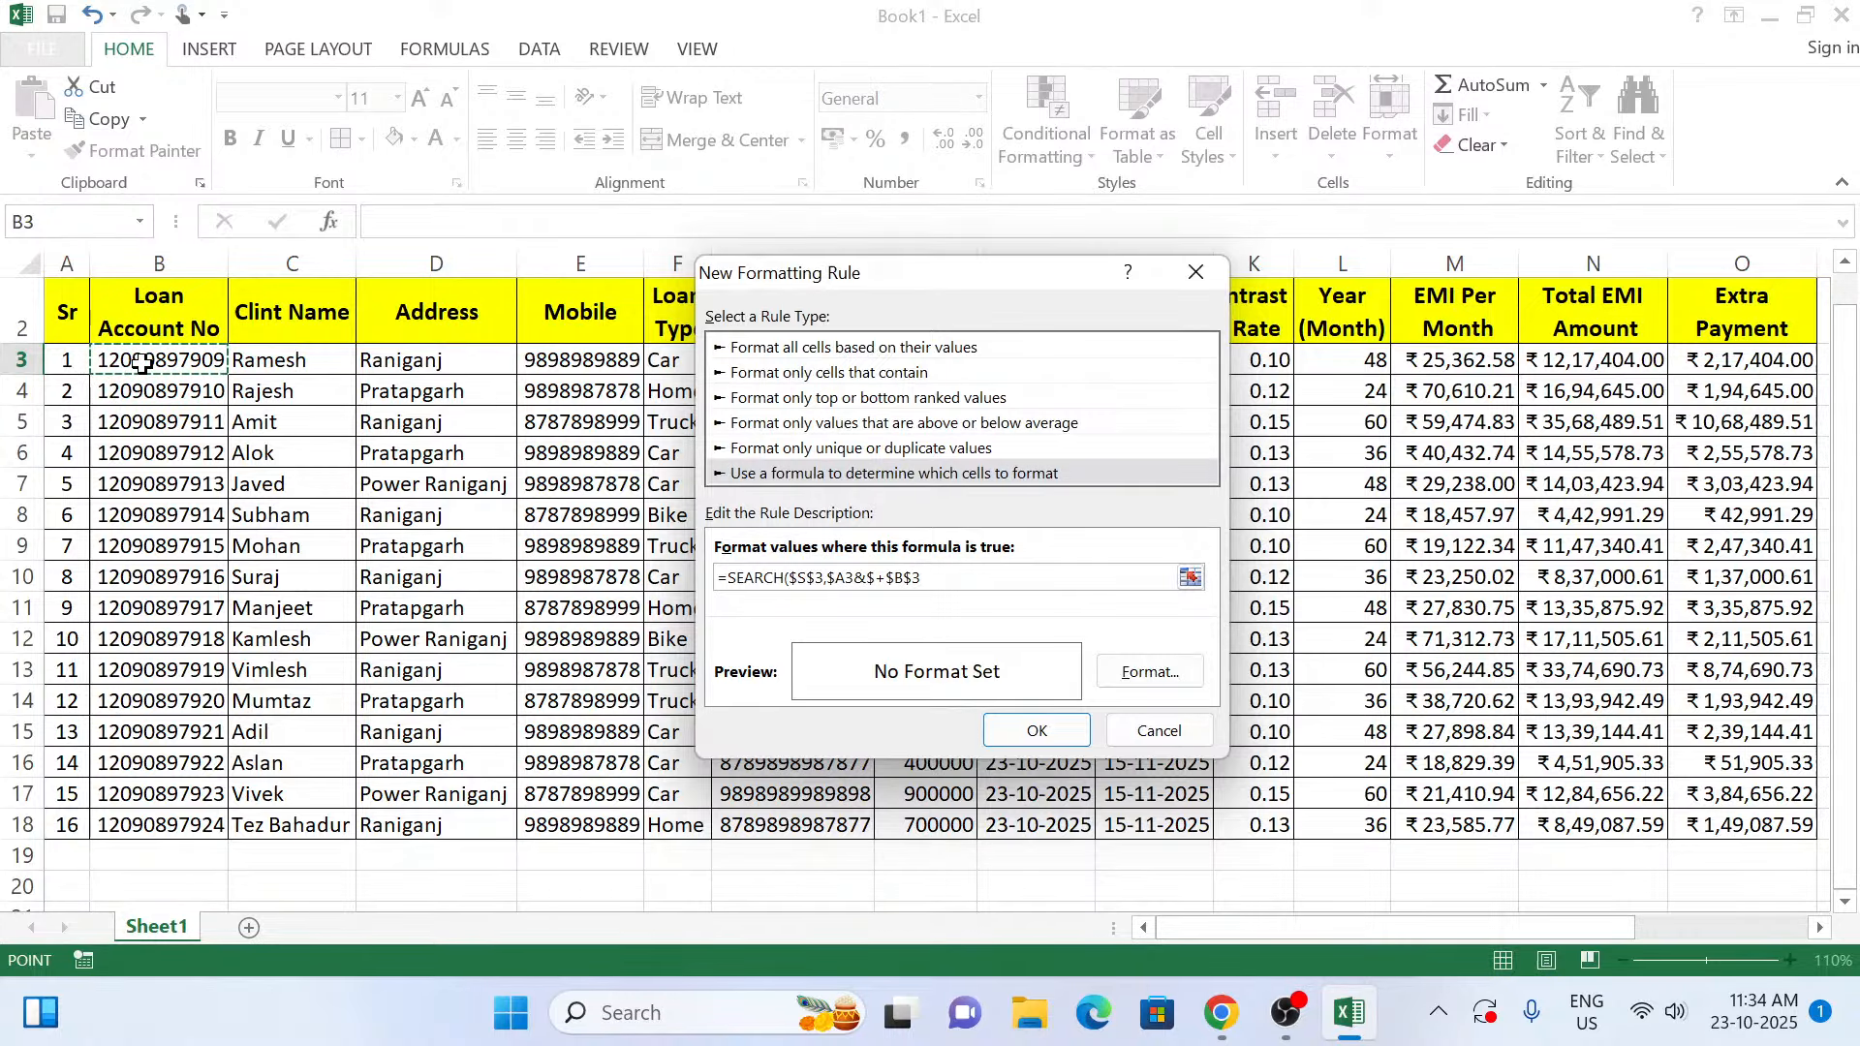
key("BackSpace")
key("BackSpace")
key("BackSpace")
key("BackSpace")
key("BackSpace")
Extend the rule's SEARCH formula with the column references $B3&$C3&$D3&$E3, followed by &$ for the next column.
type("B3")
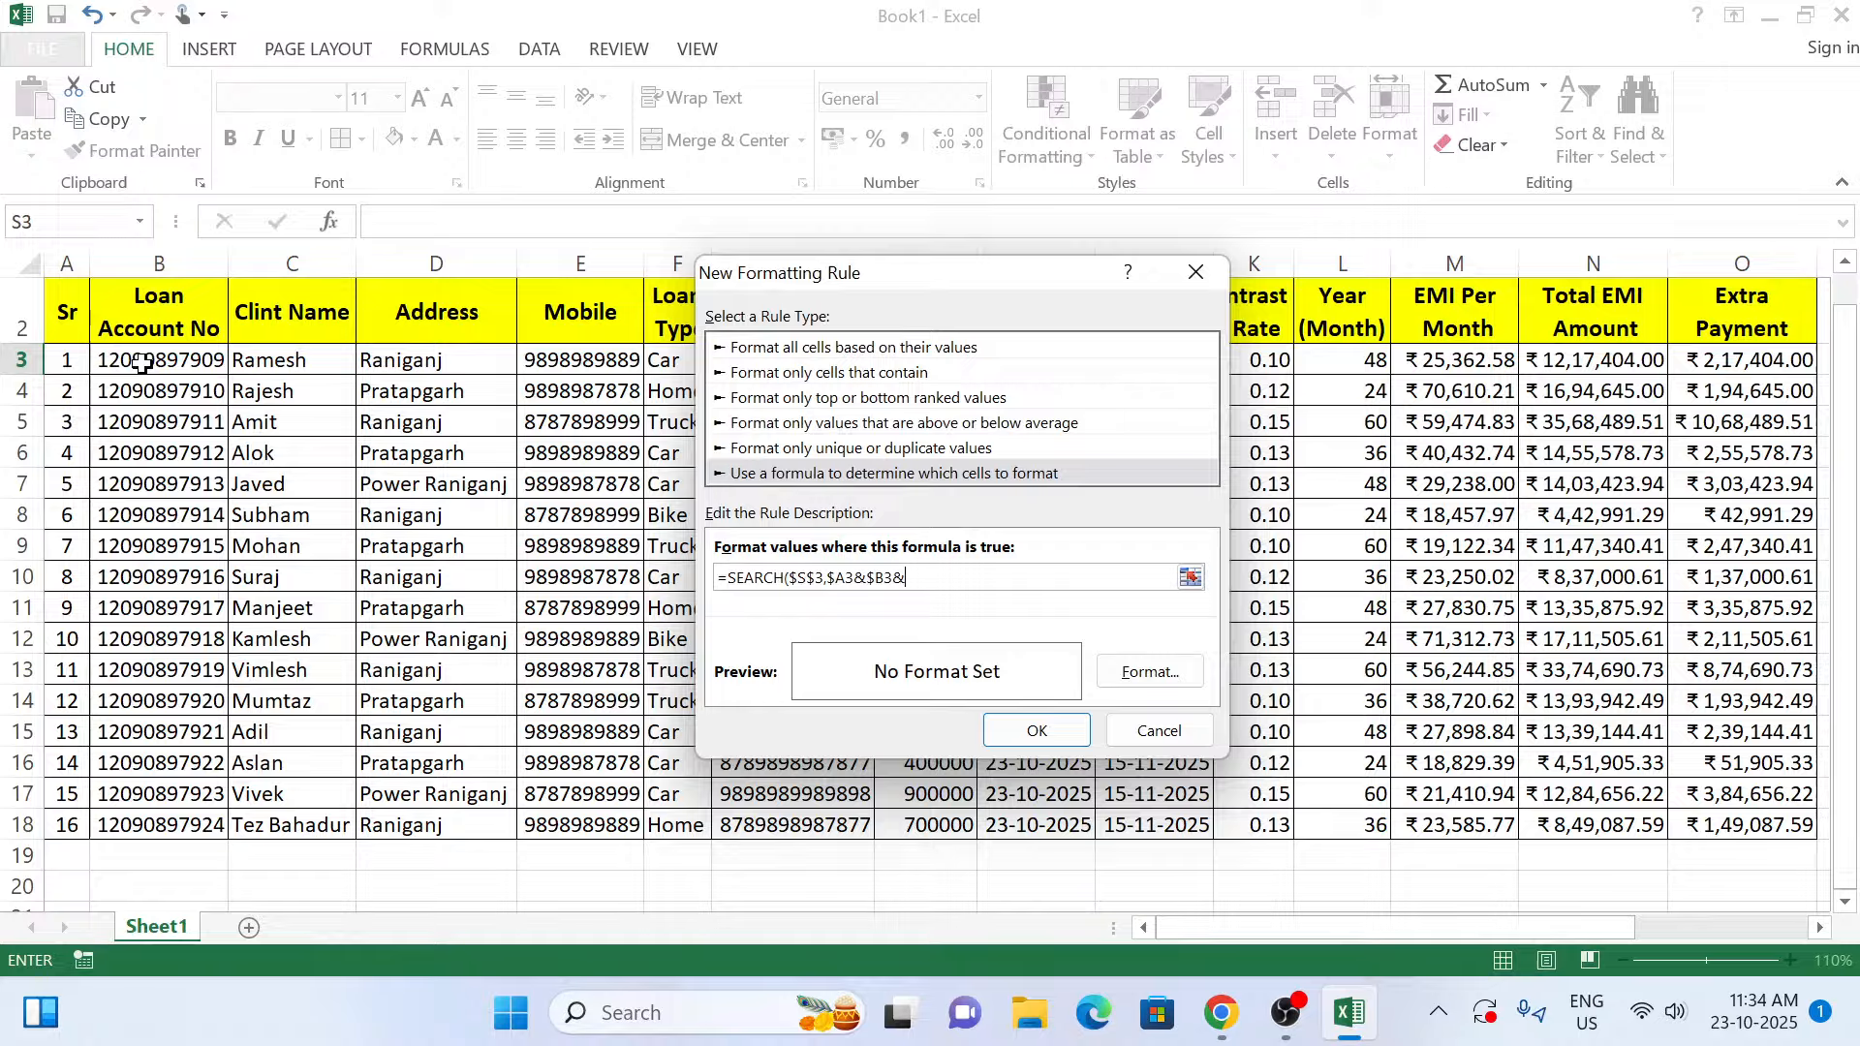
type("&")
type("$C3&$")
type("D3&$E3&$")
Complete the rule's SEARCH formula with the remaining column references $F3&$G3&$H3&$I3&$J3&$K3&$L3&$M3&$N3&$O3.
left_click_drag(853, 282, 565, 404)
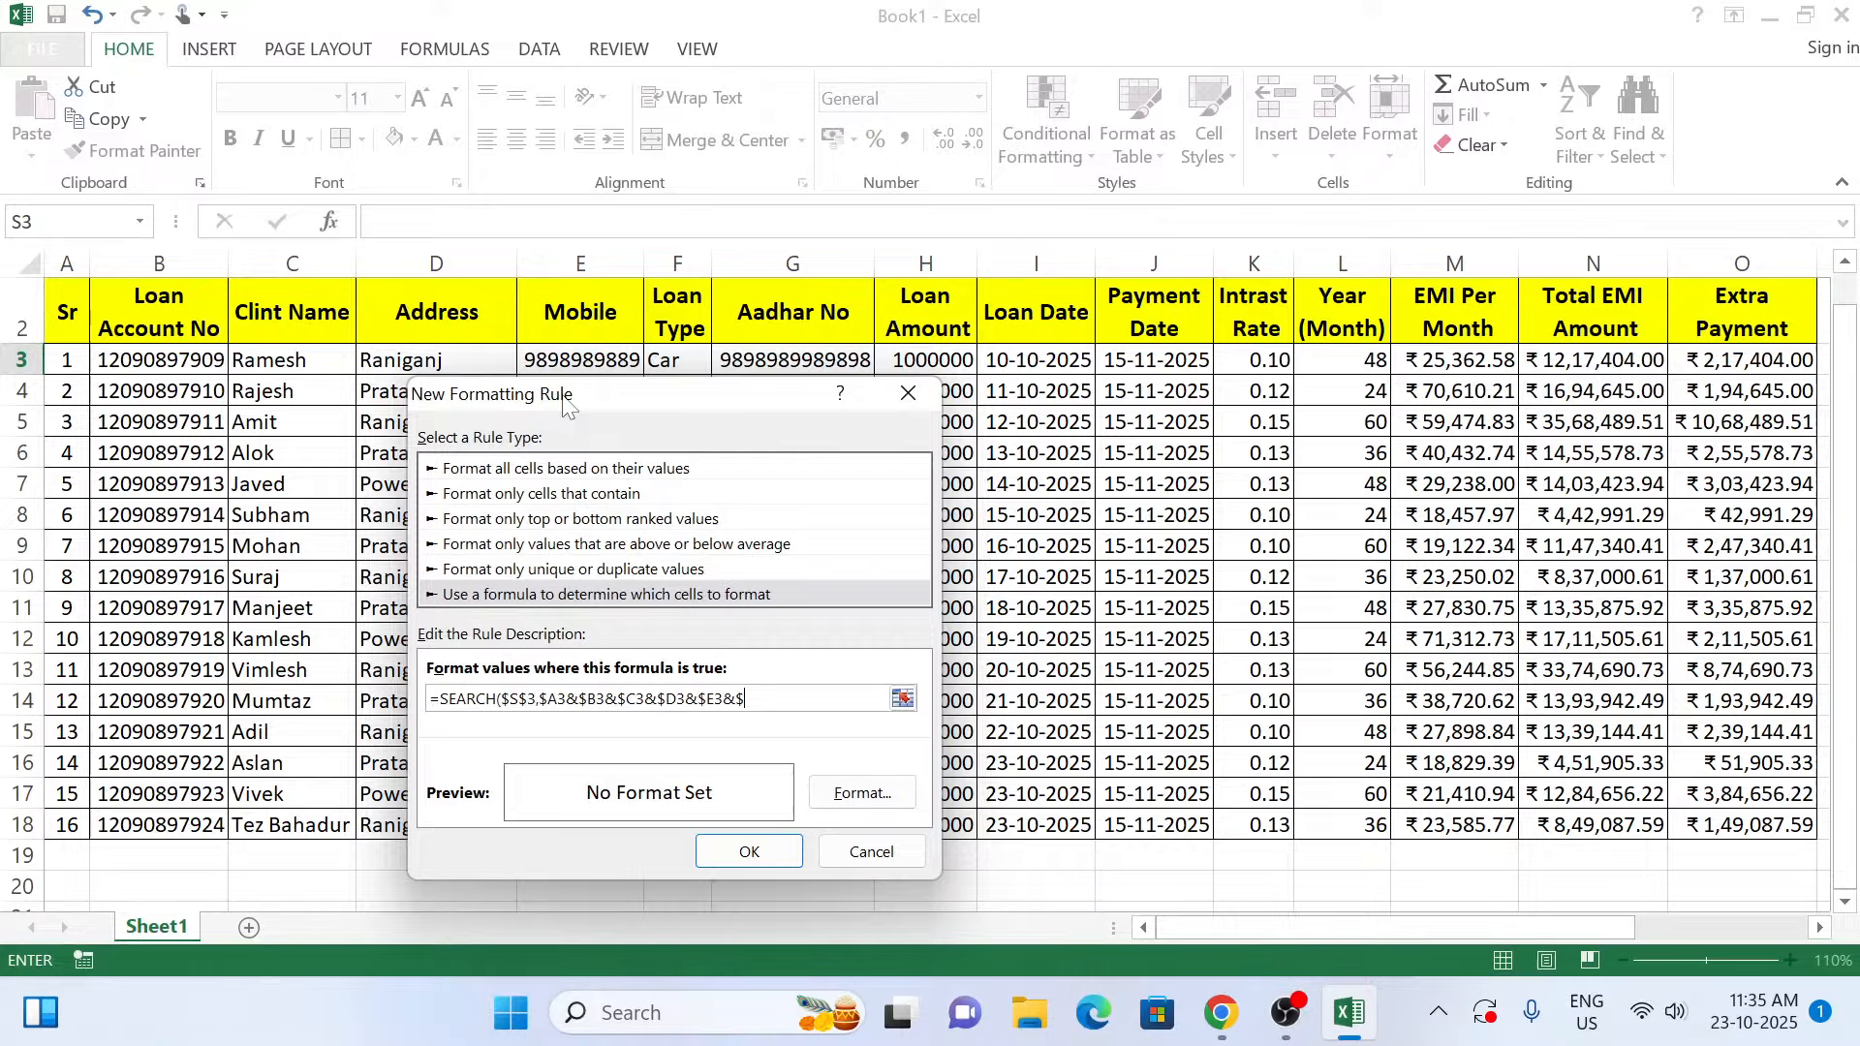
type("F3&$G3")
type("&$H3&")
type("$I3&")
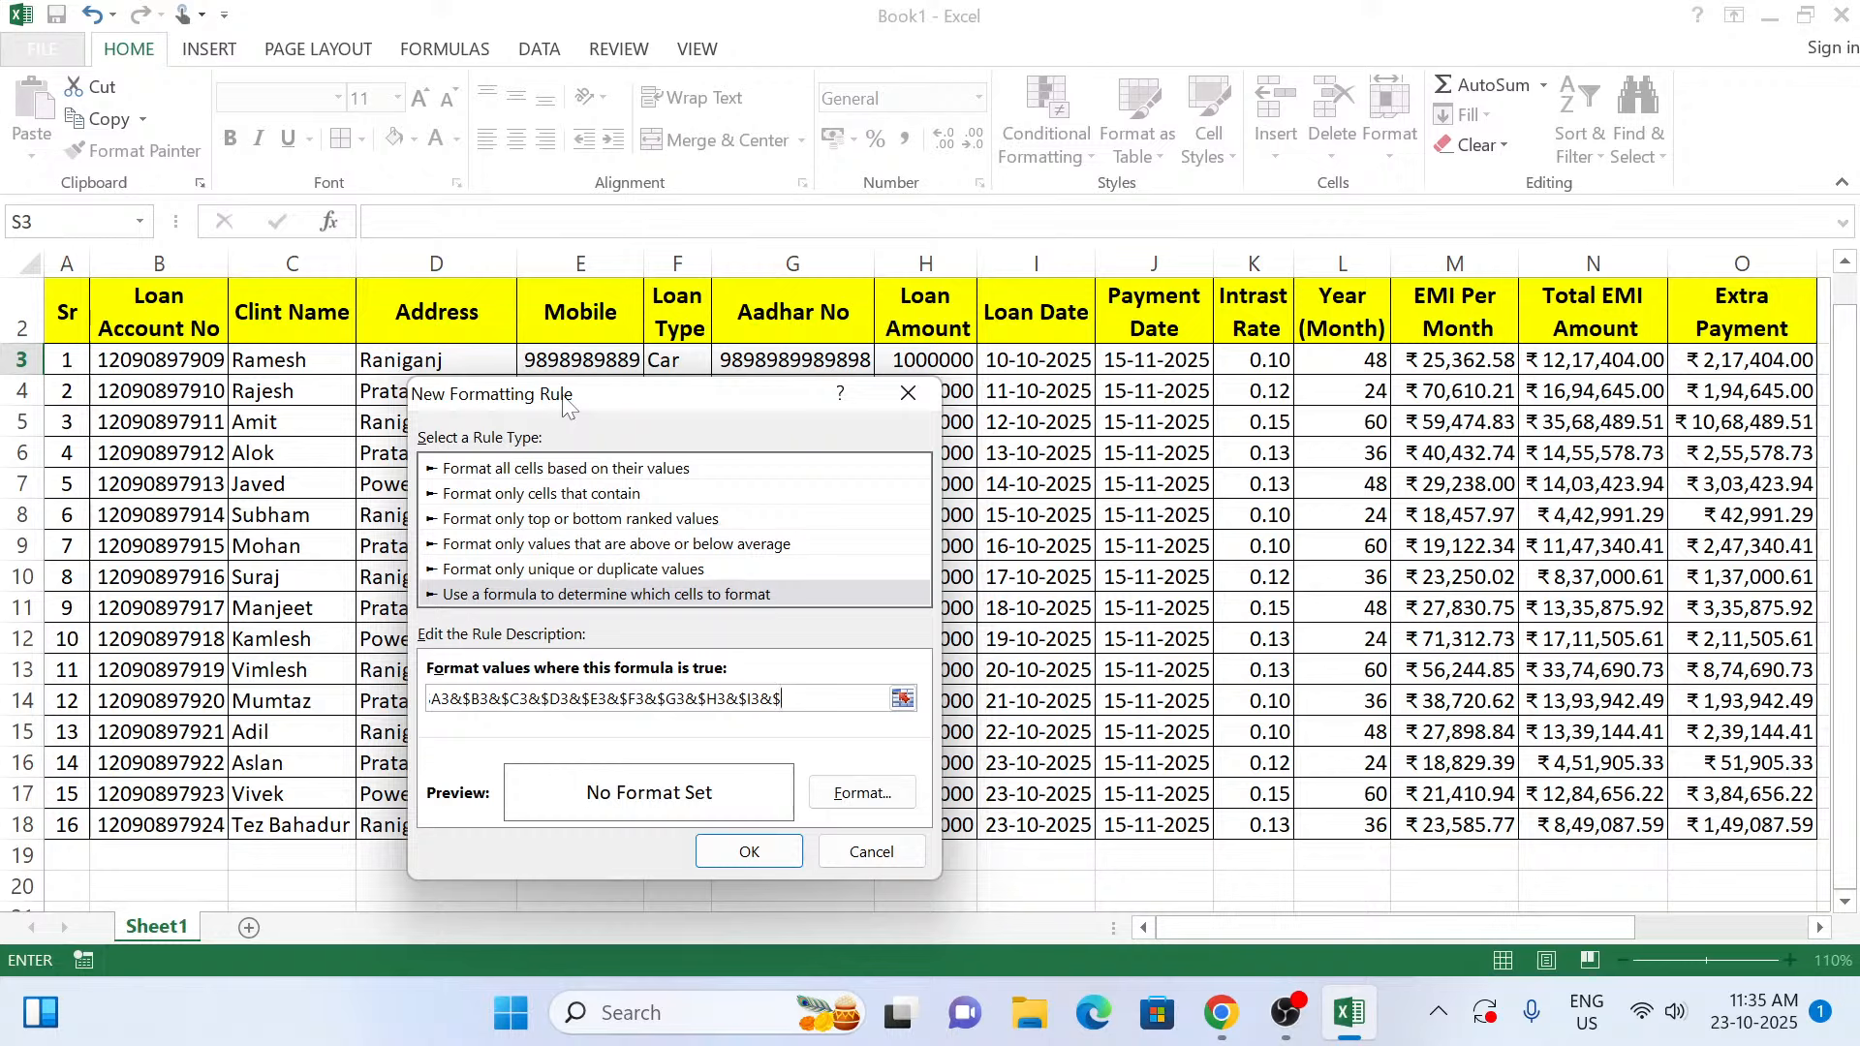
type("$J3")
type("&$K")
type("3&$L3&$")
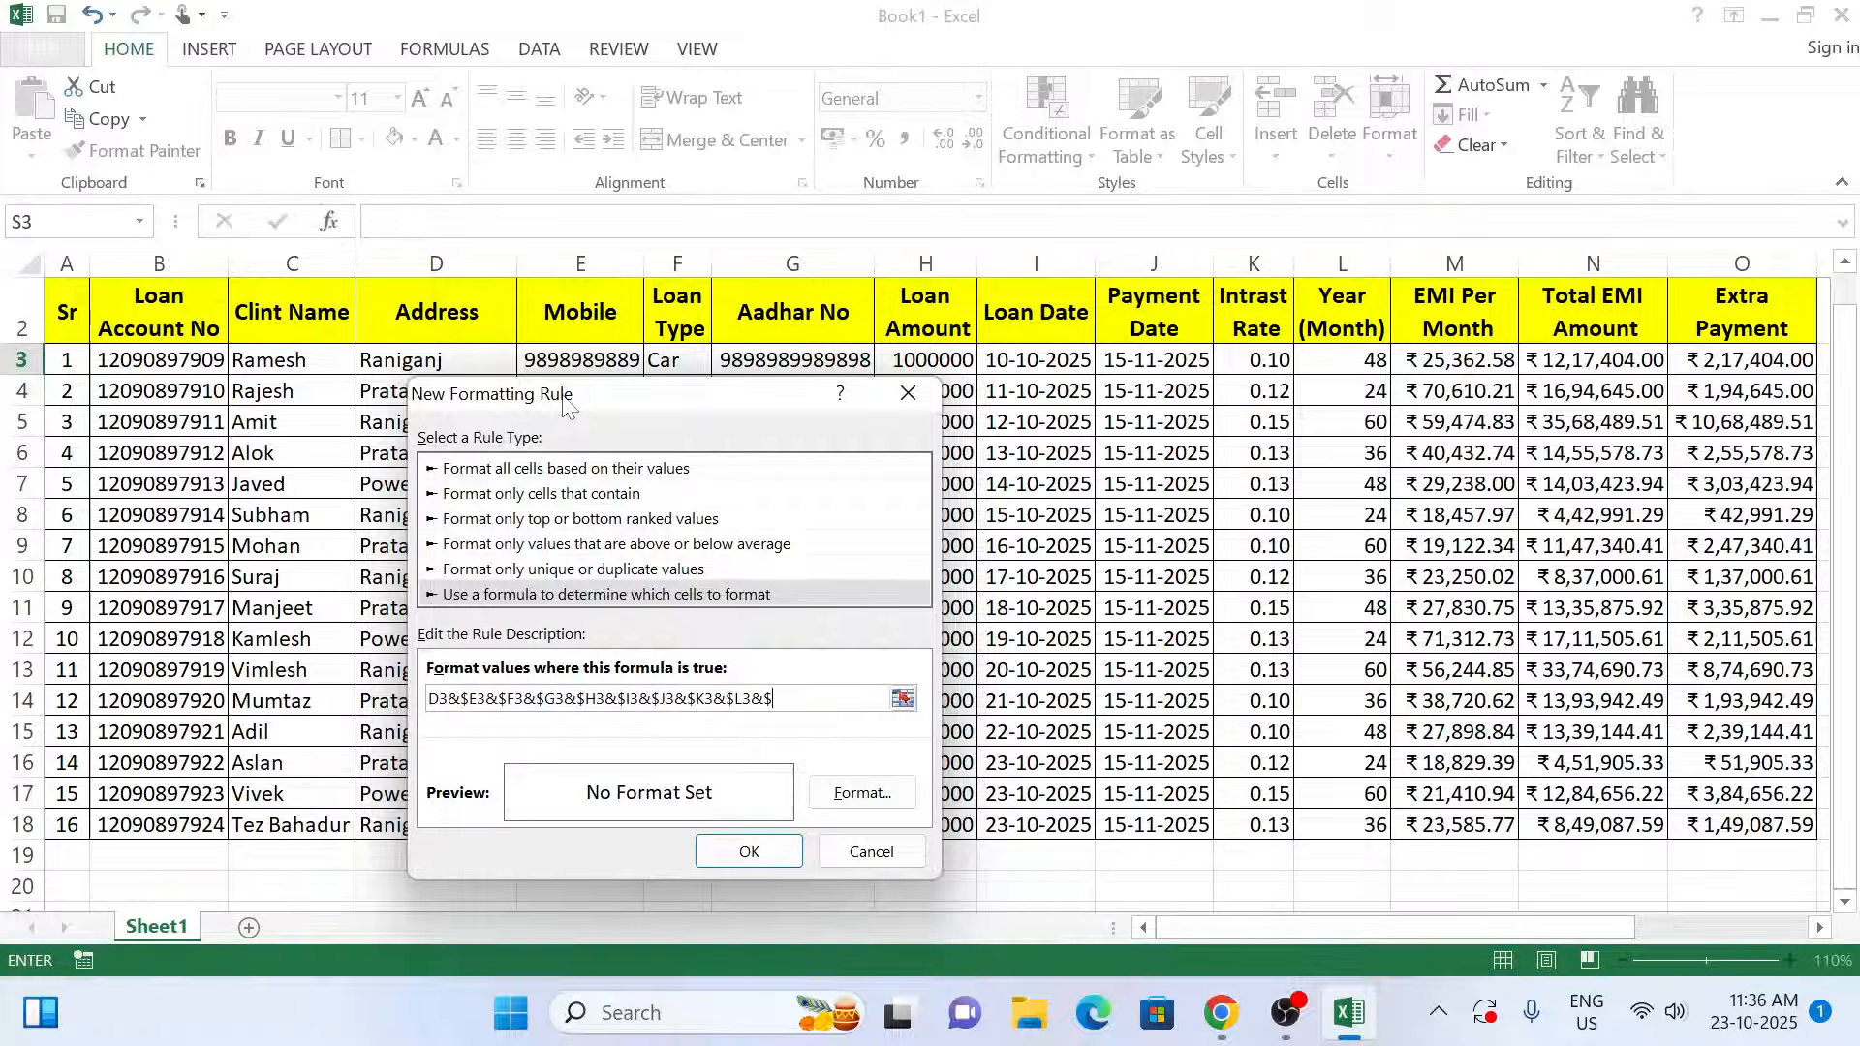
type("M3&")
type("$N3&$O3")
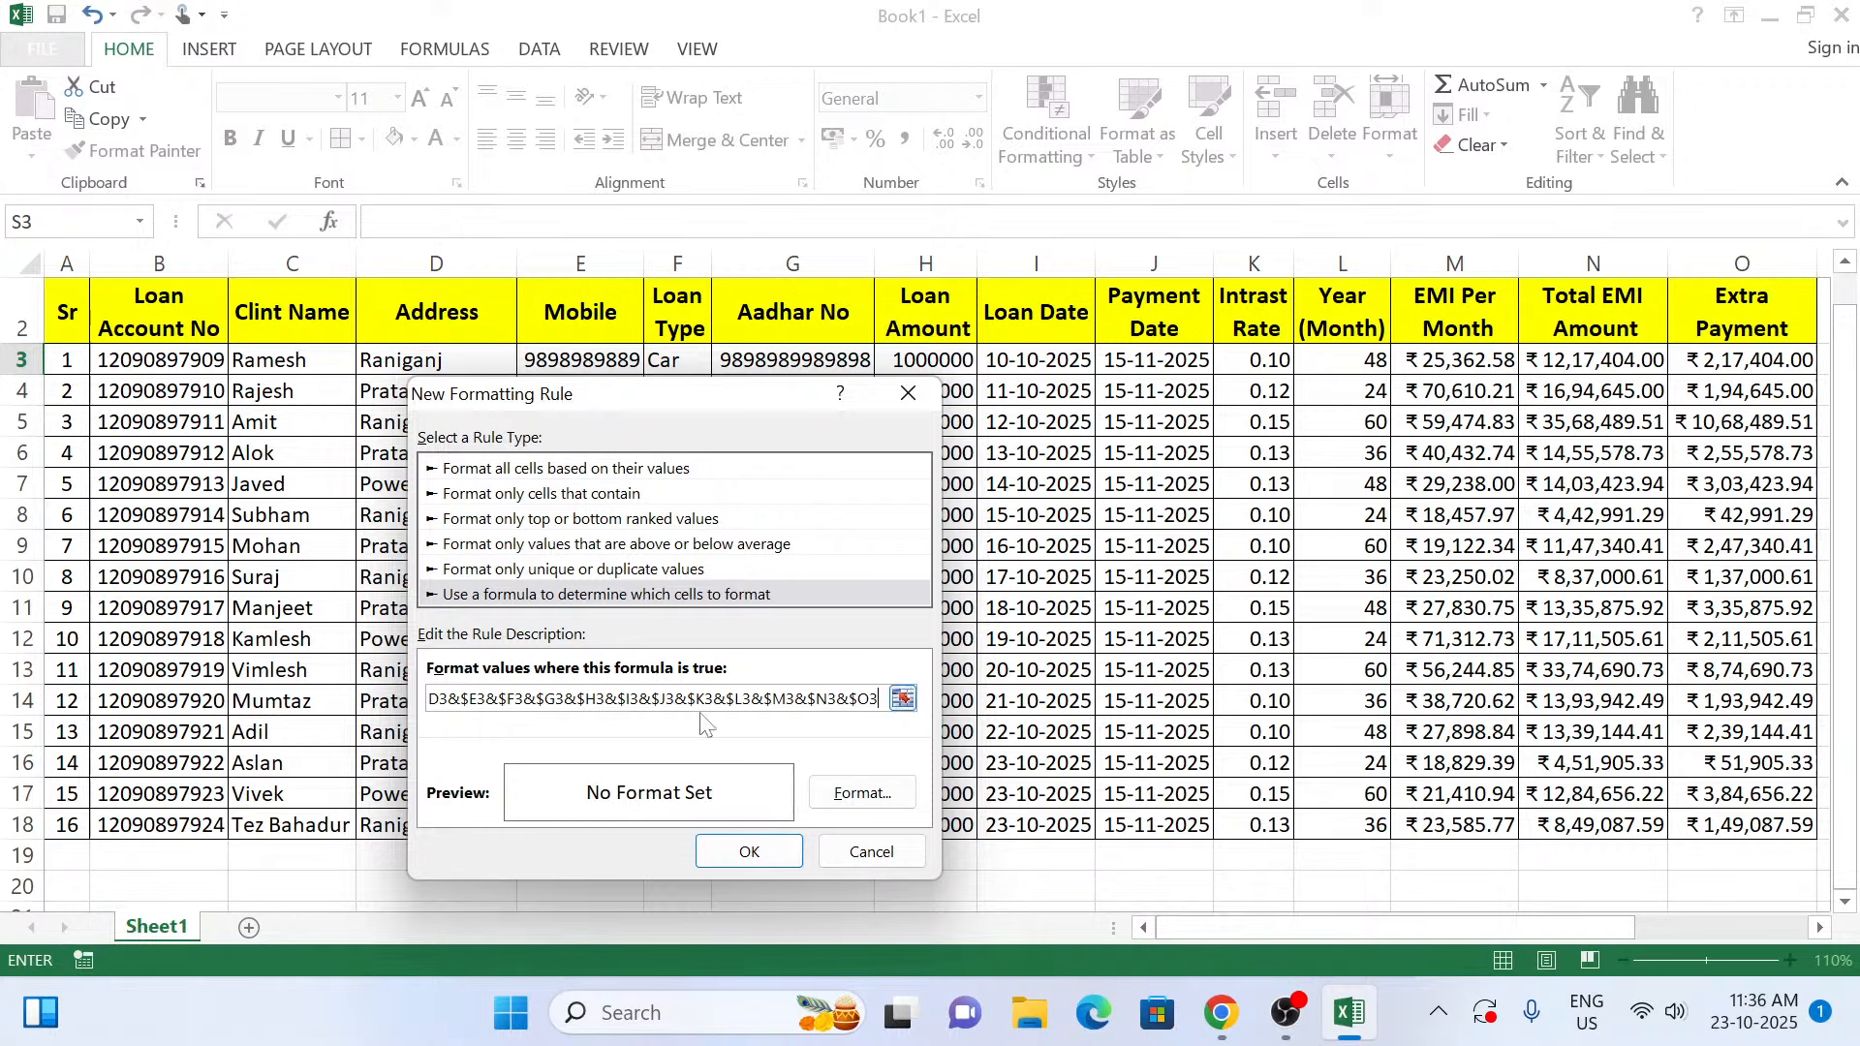
Set the rule's format to bold text with a yellow fill and save the rule.
left_click(865, 797)
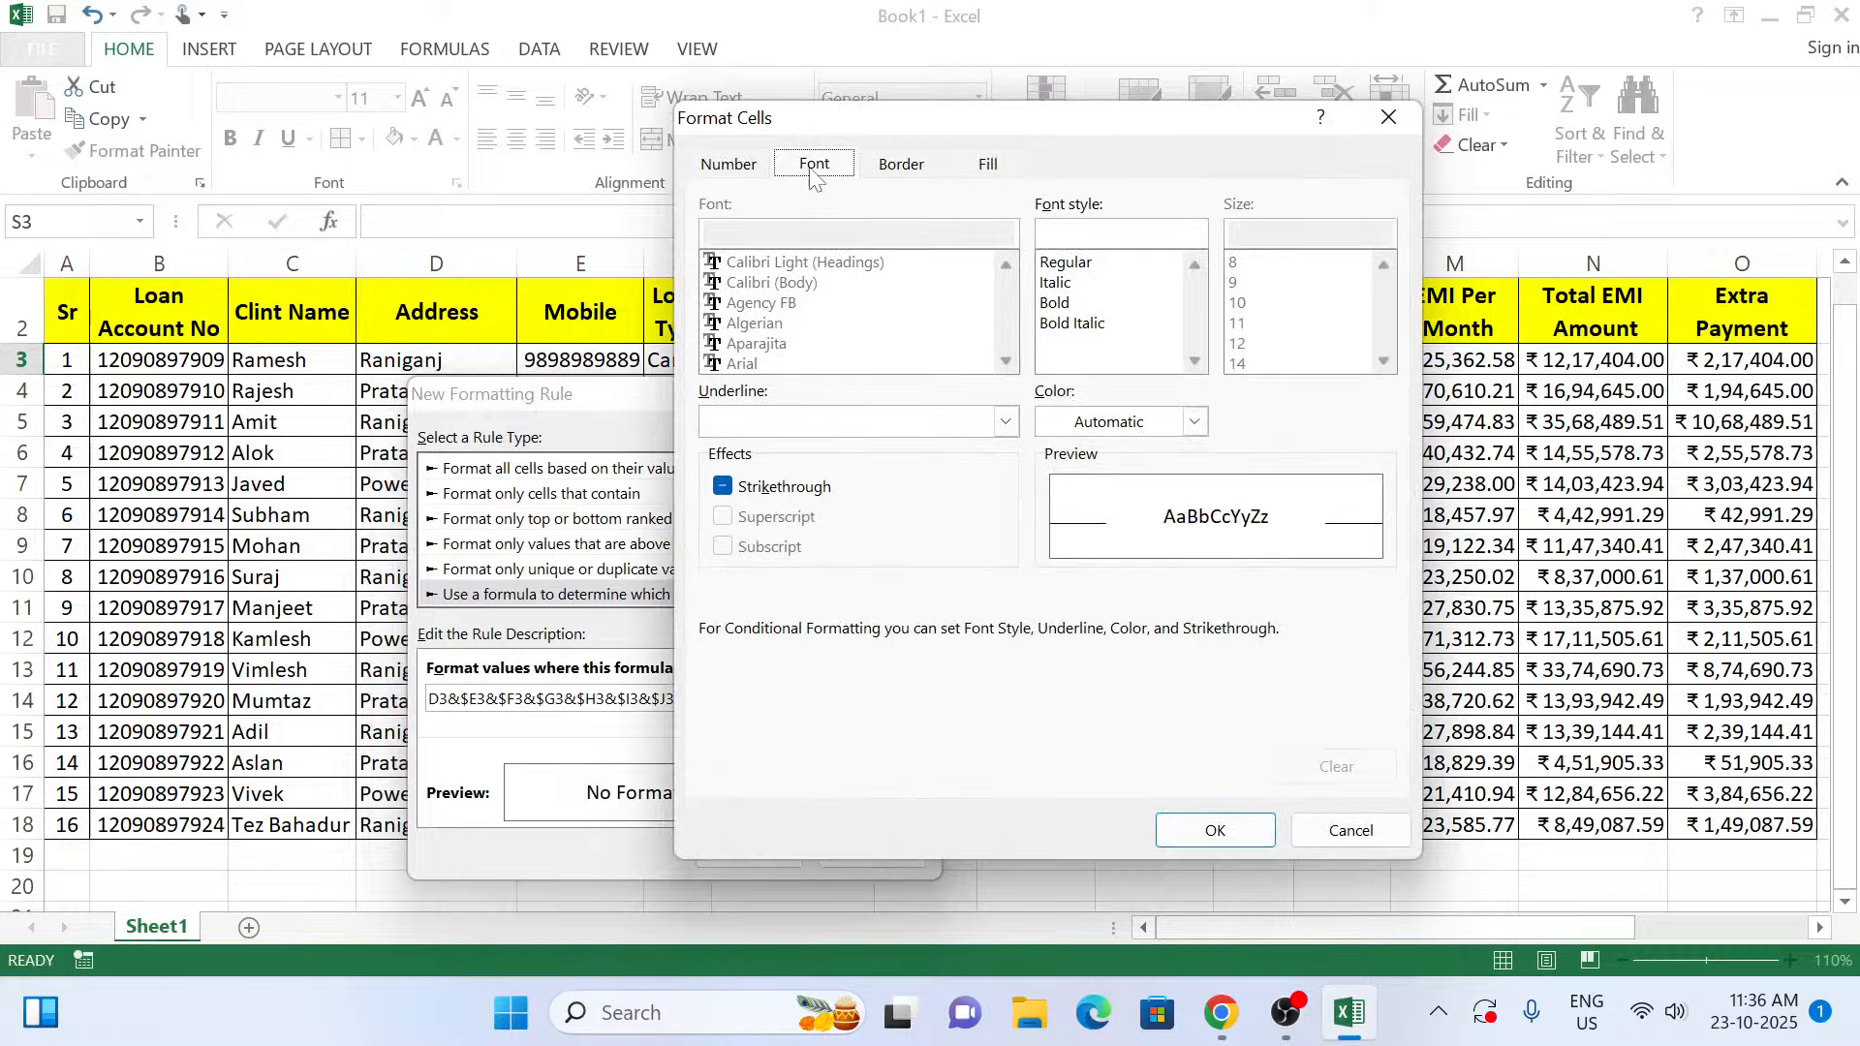
left_click(1054, 304)
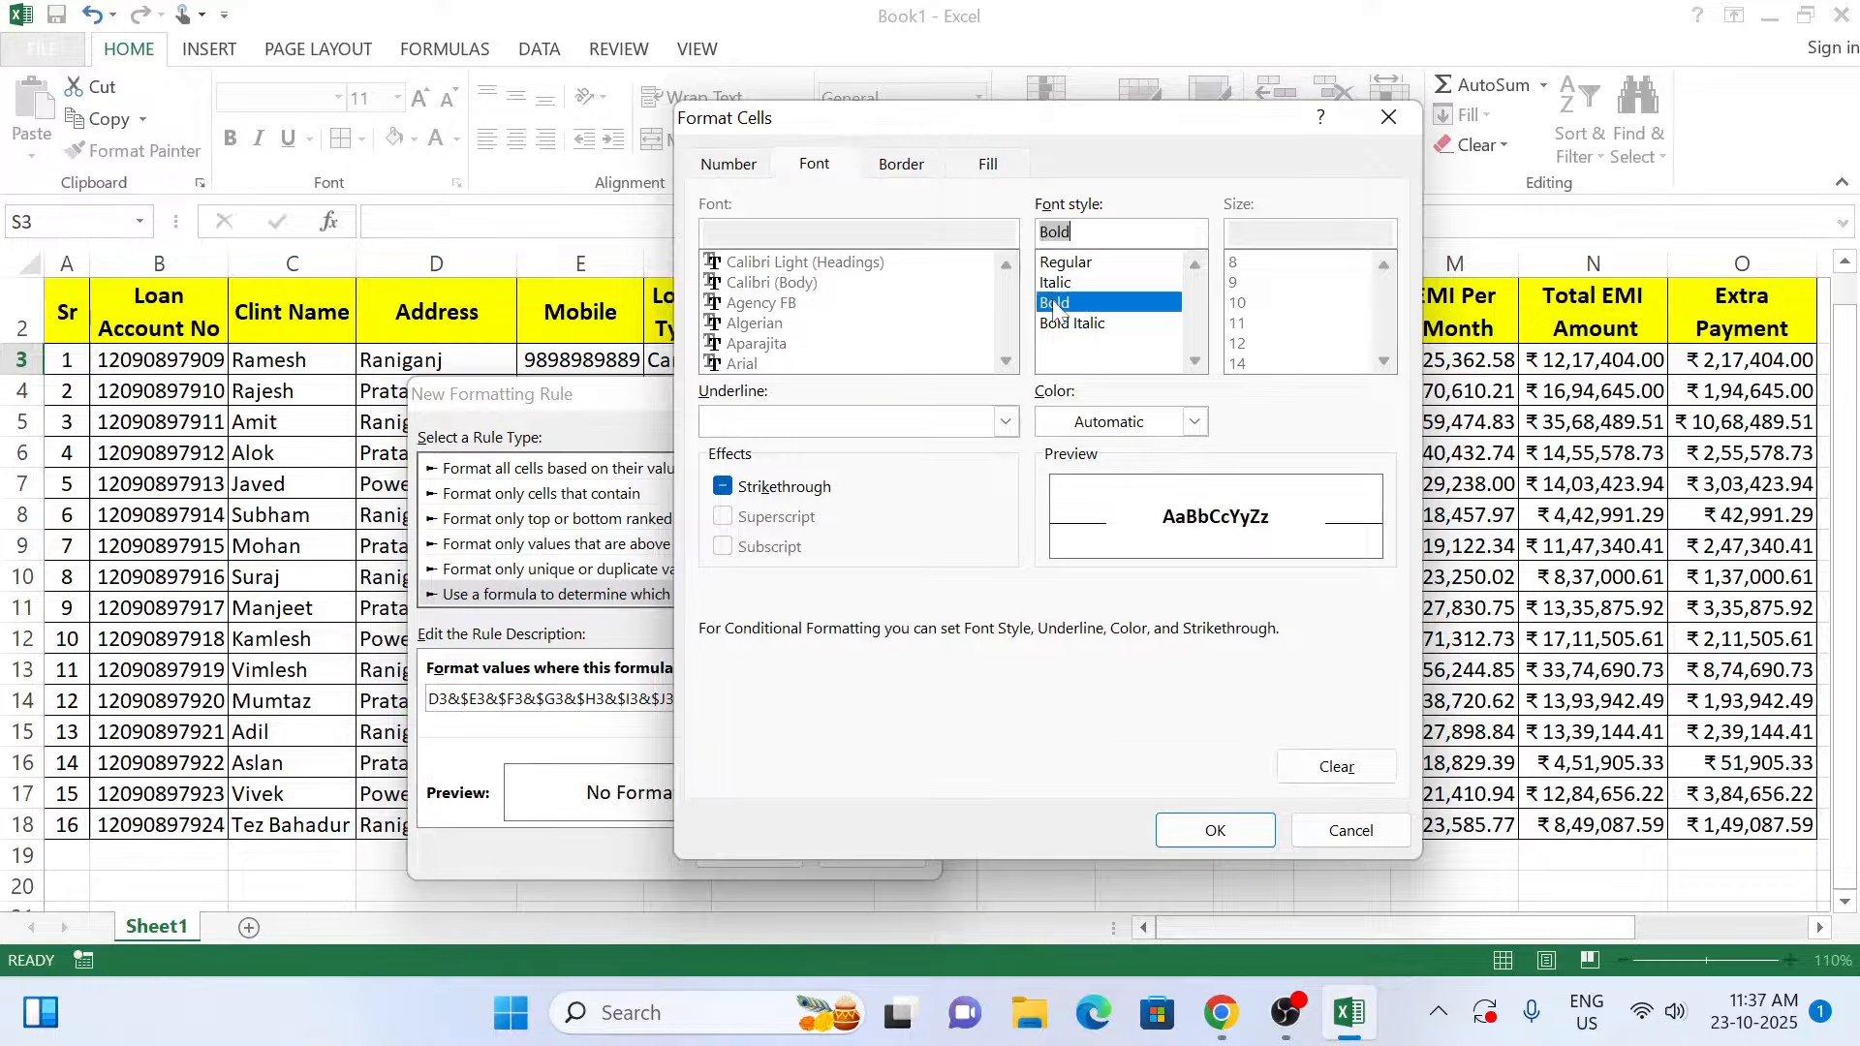
left_click(903, 173)
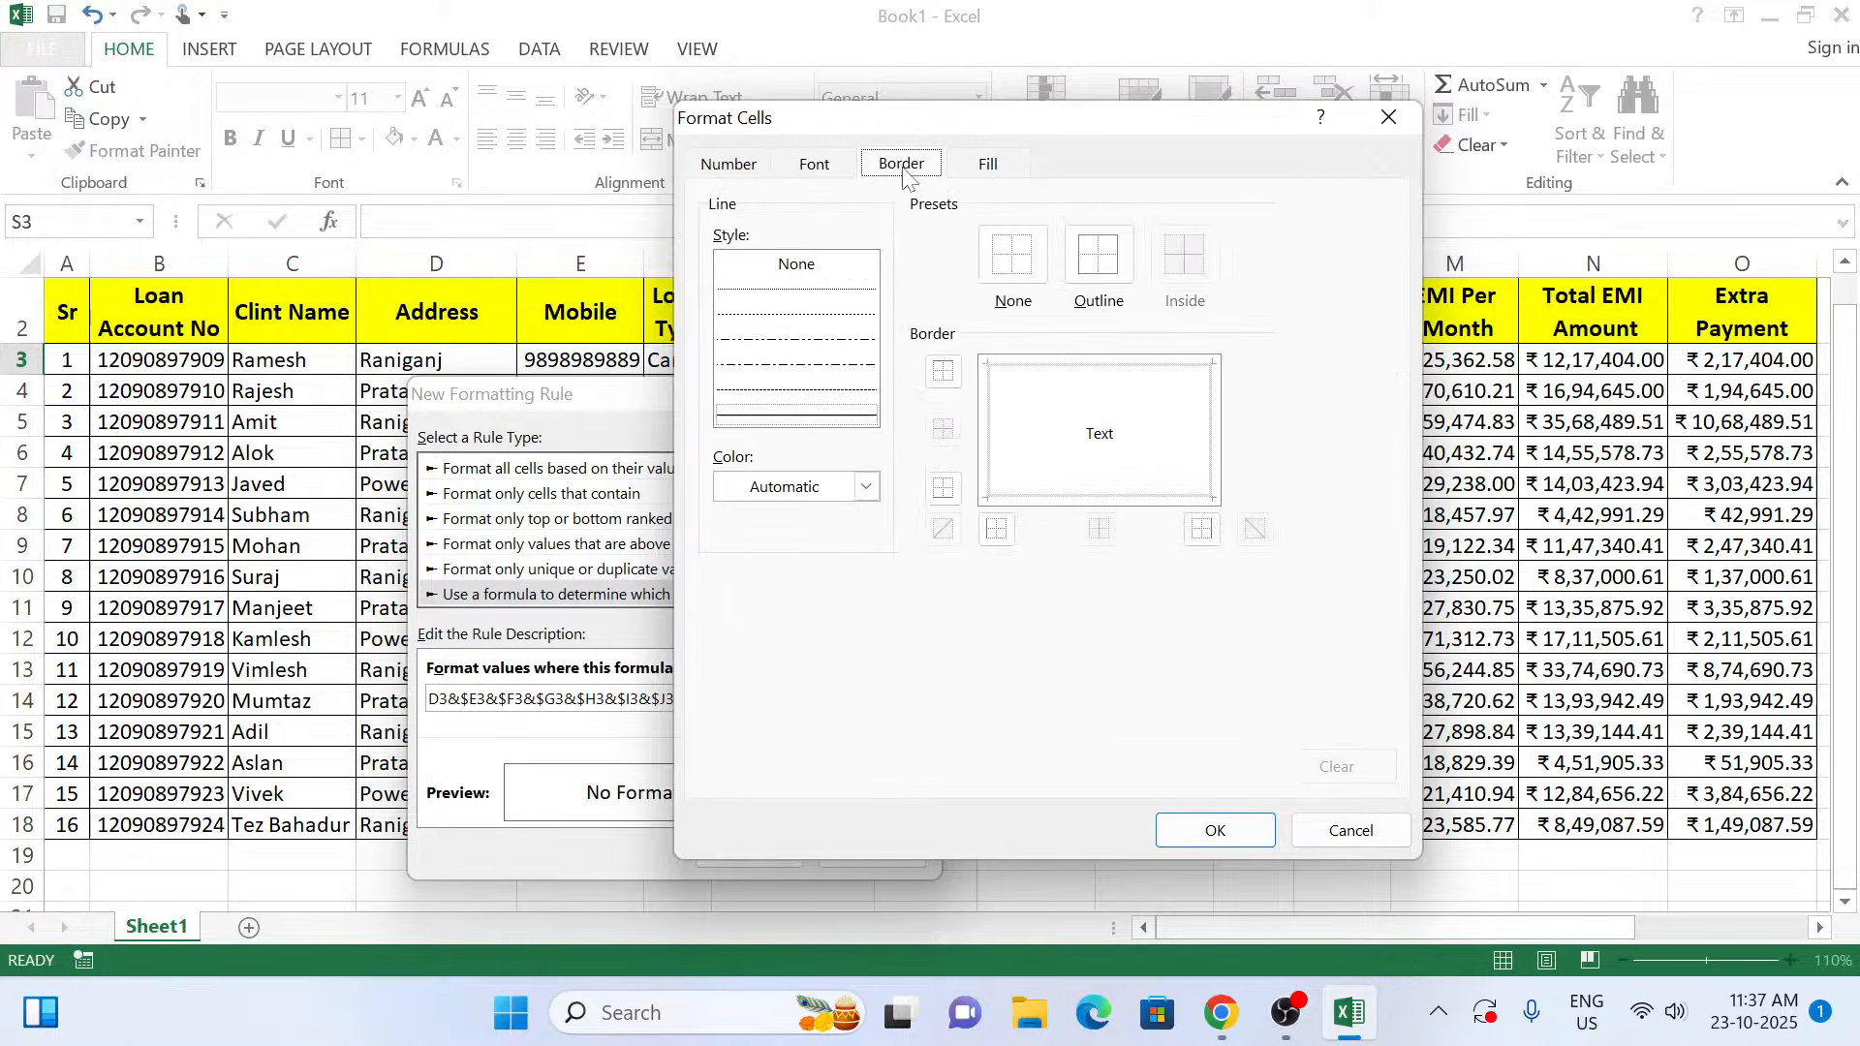
left_click(979, 166)
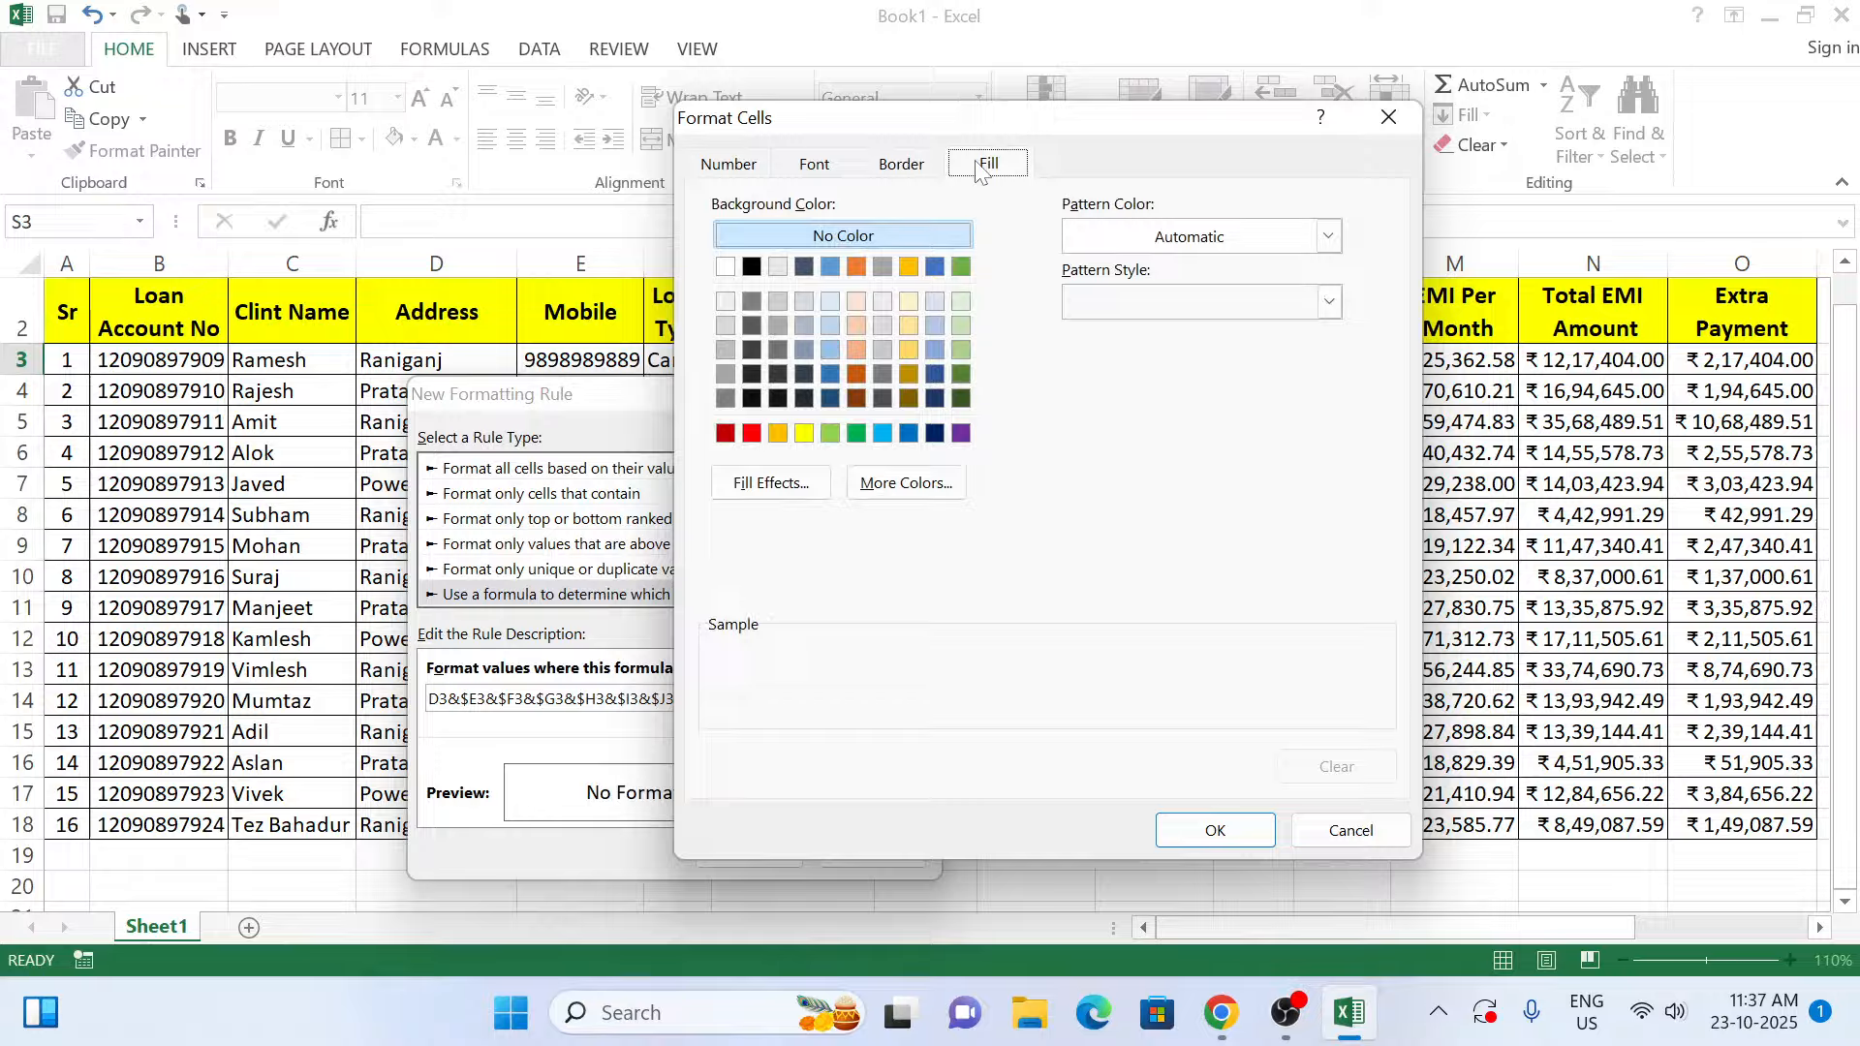
left_click(798, 438)
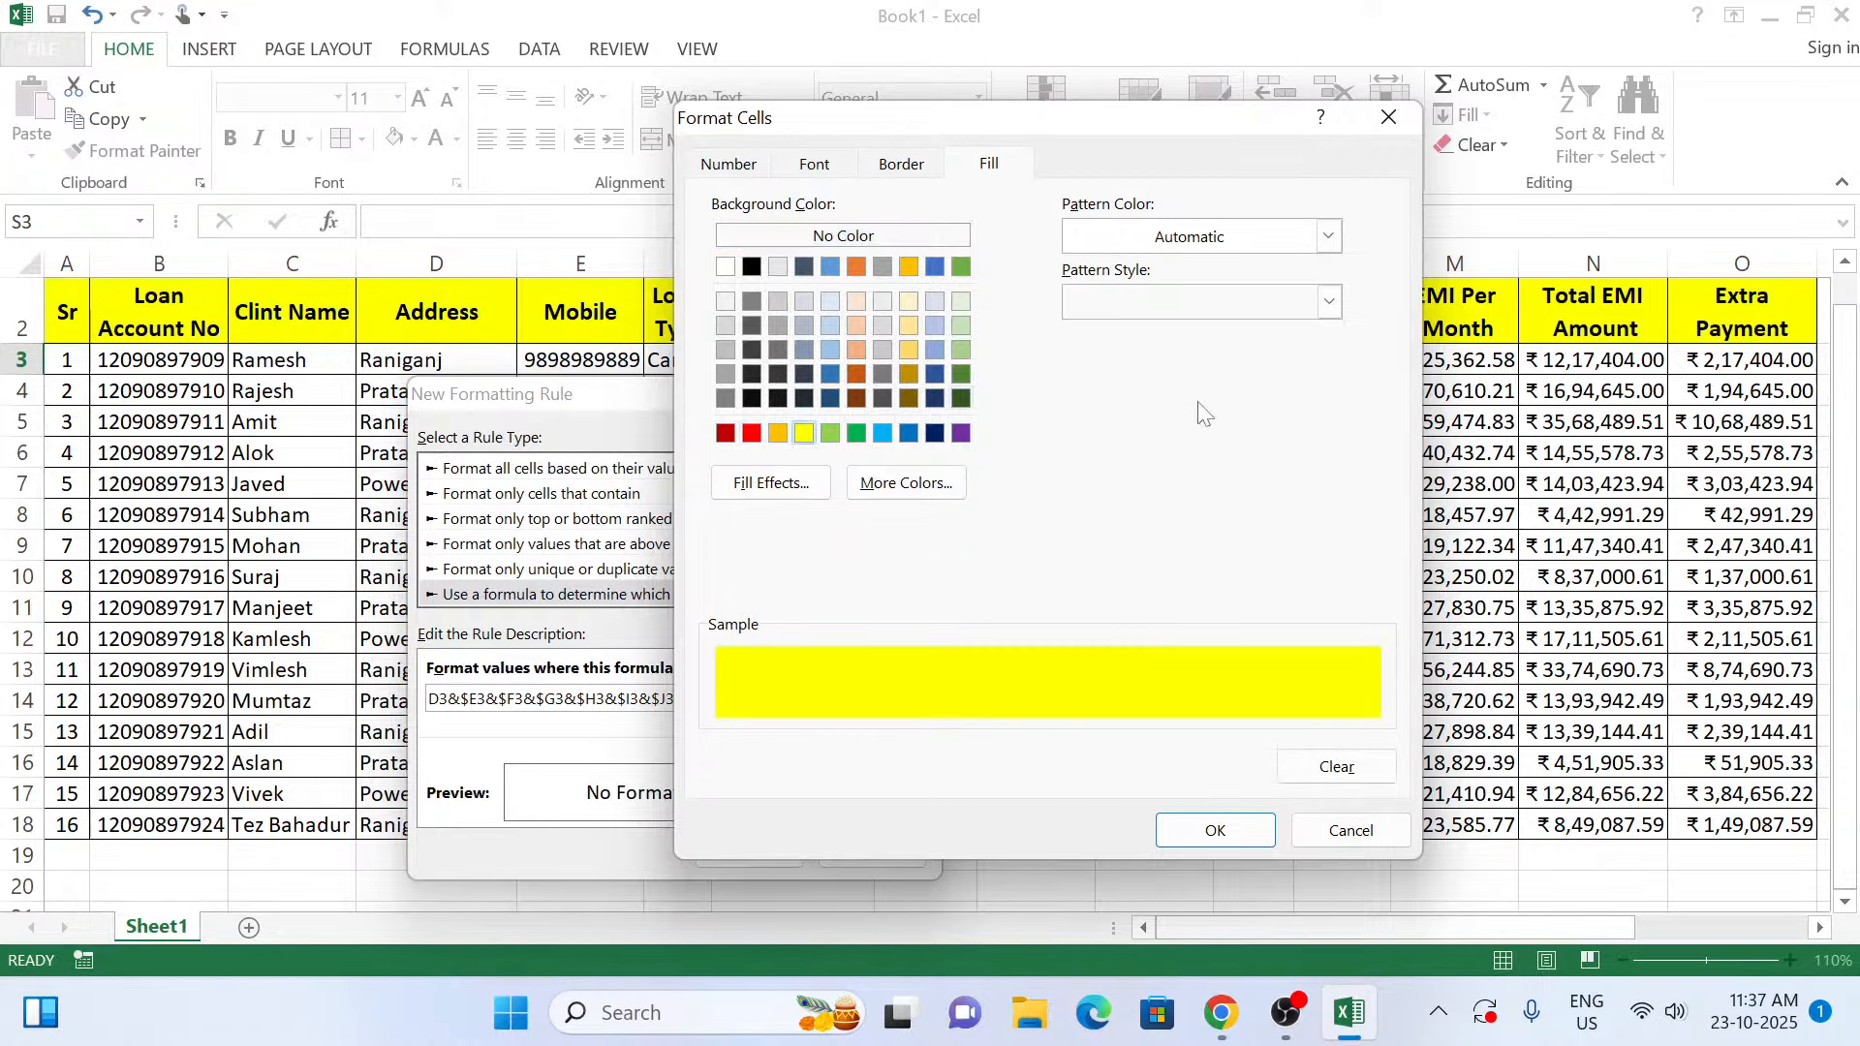
left_click(1213, 832)
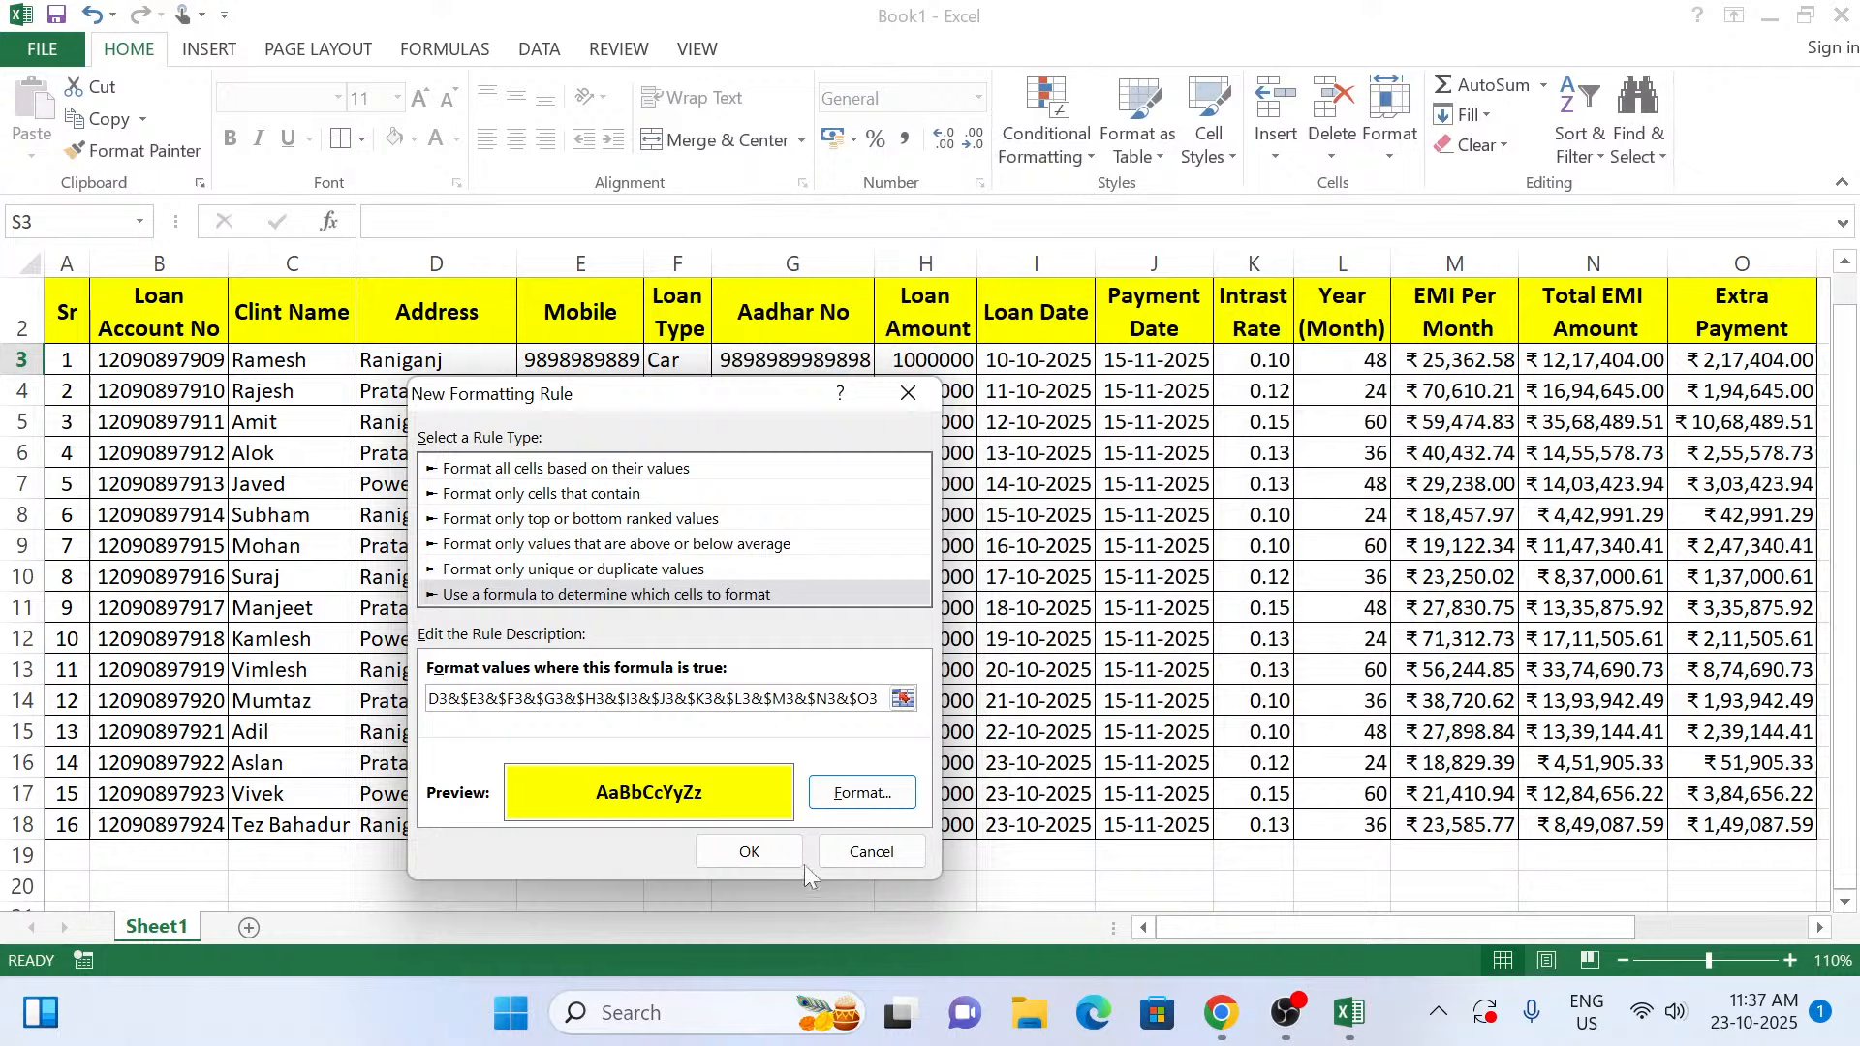
left_click(755, 852)
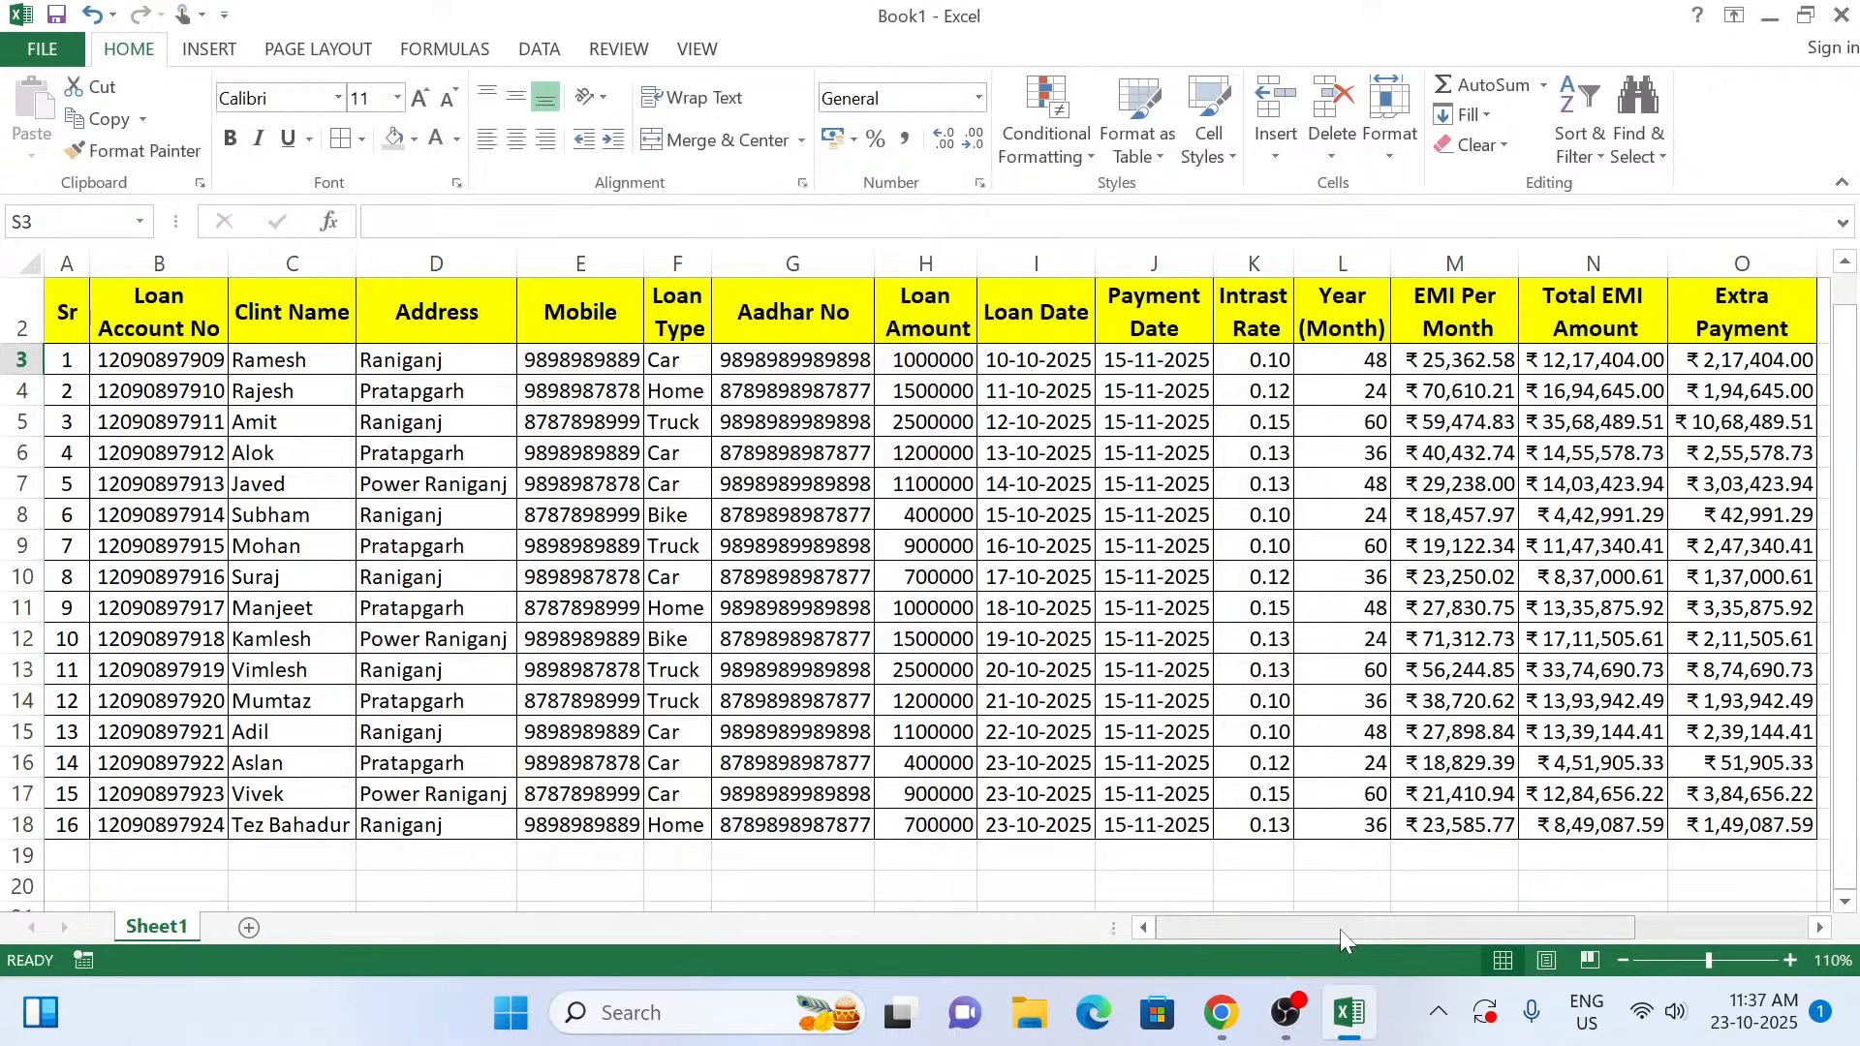
left_click_drag(1340, 928, 1483, 930)
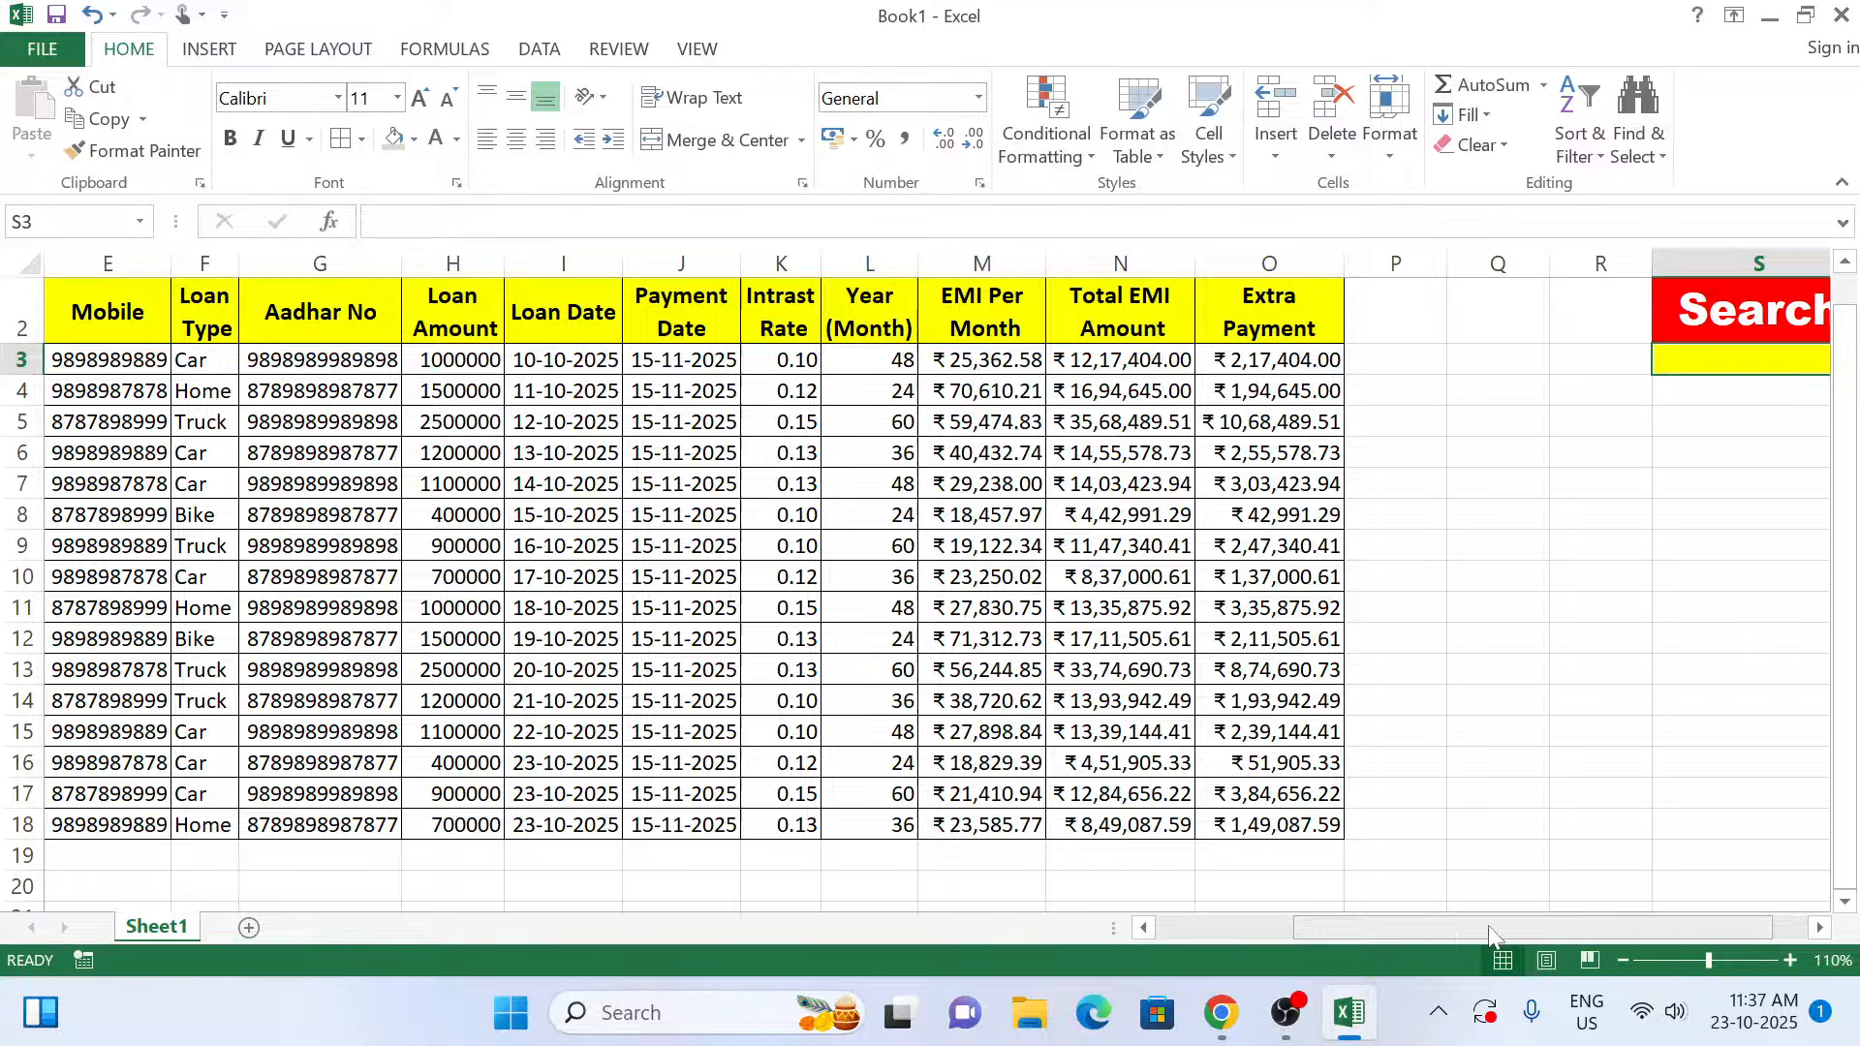
left_click_drag(1411, 928, 1199, 932)
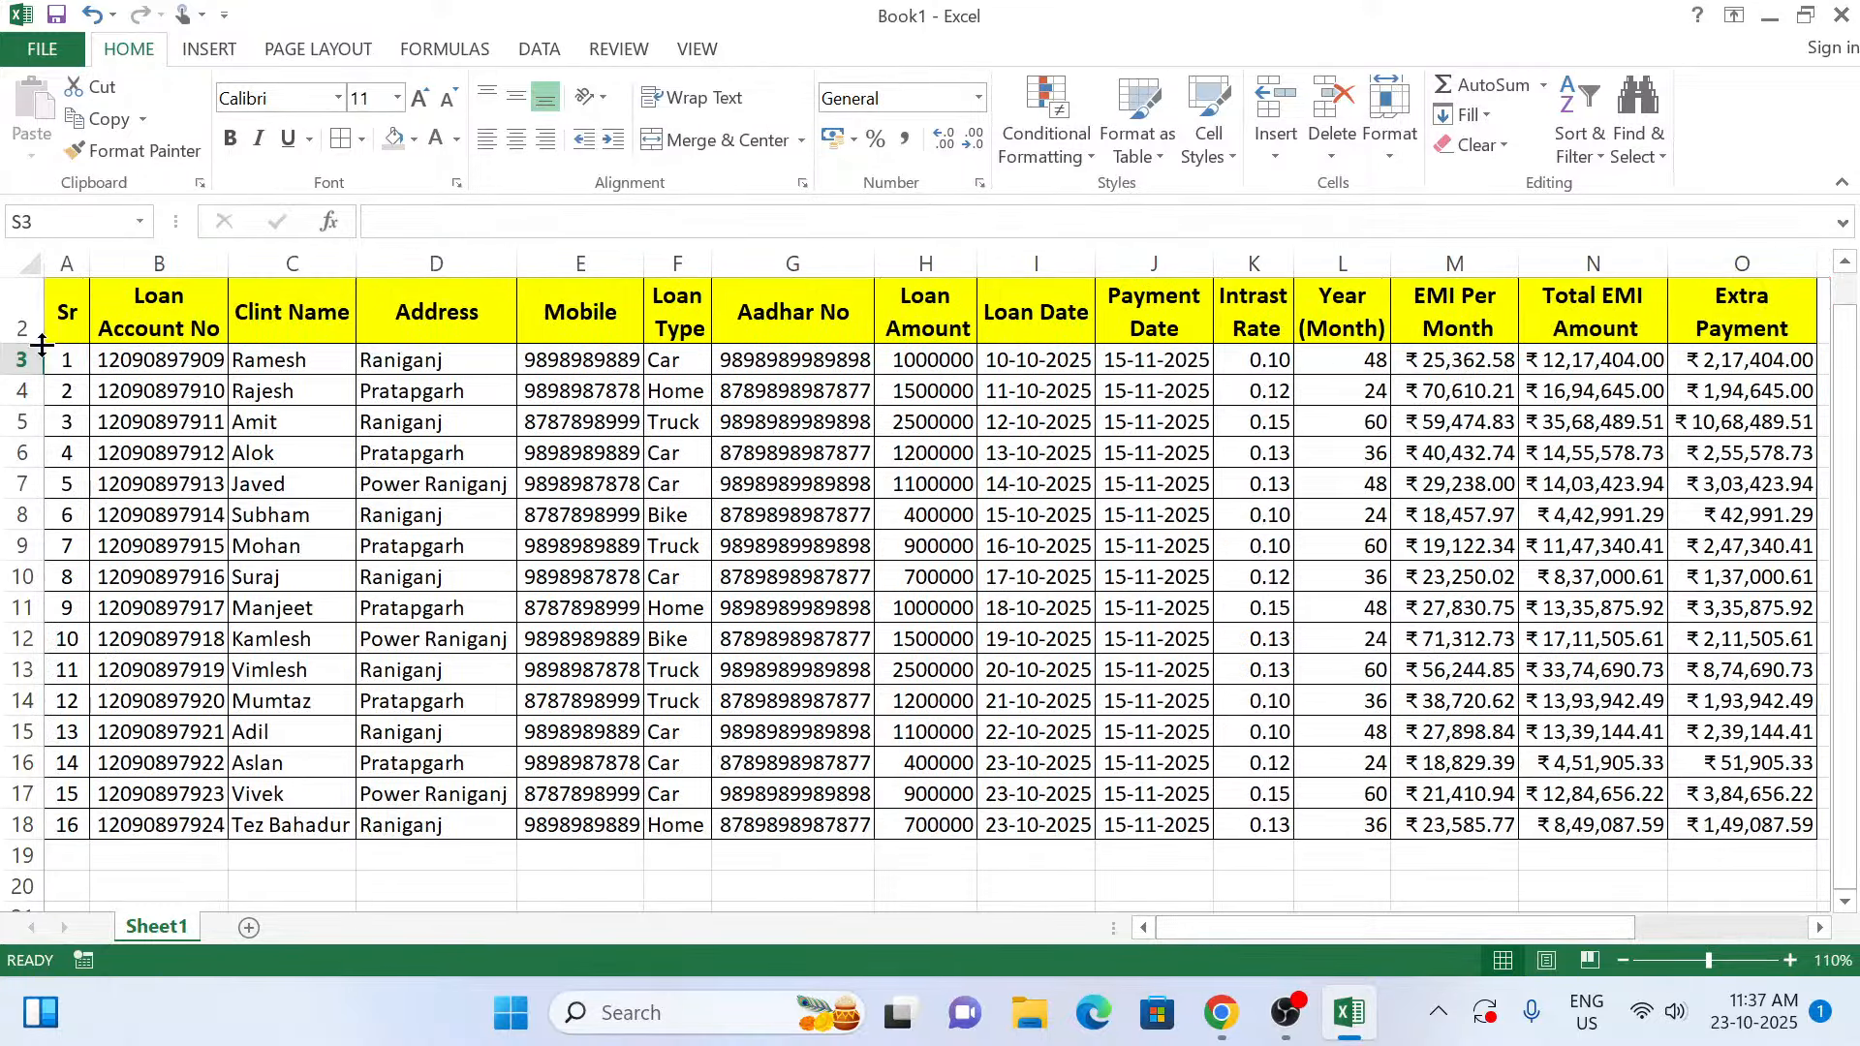
left_click_drag(58, 360, 1188, 823)
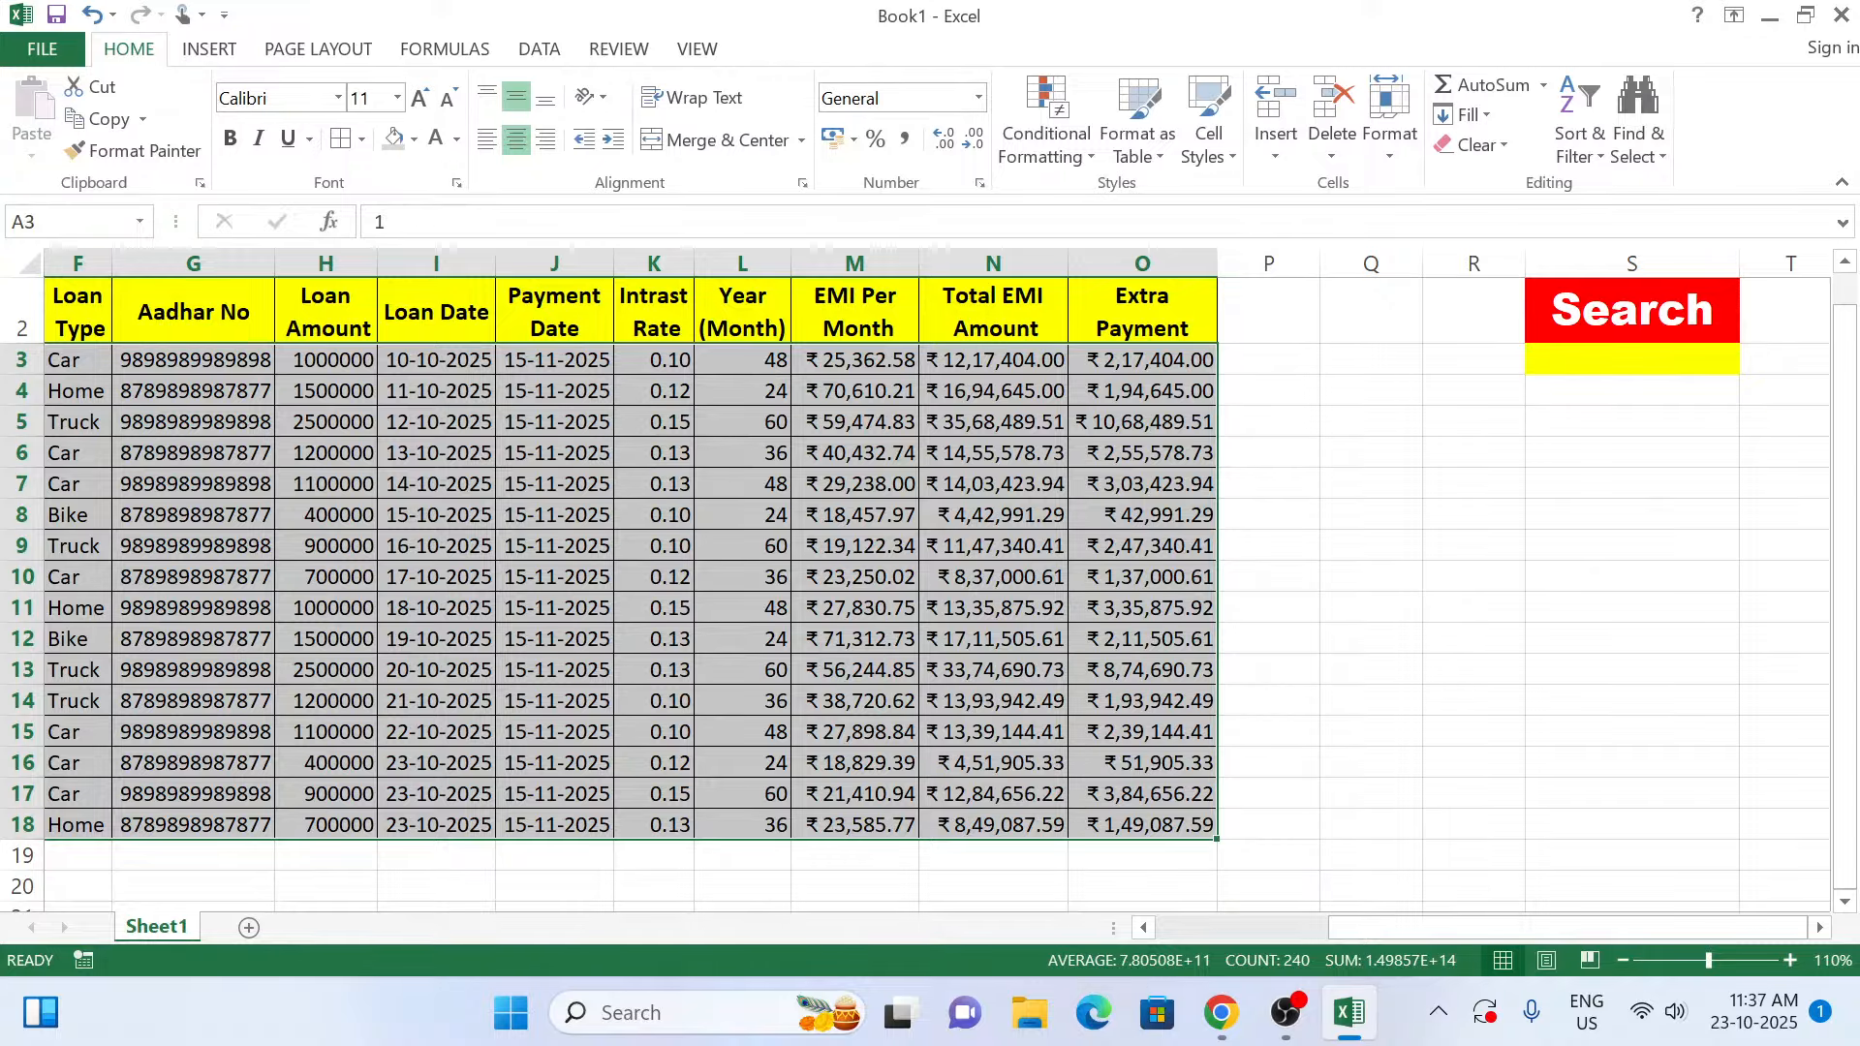
left_click(1069, 161)
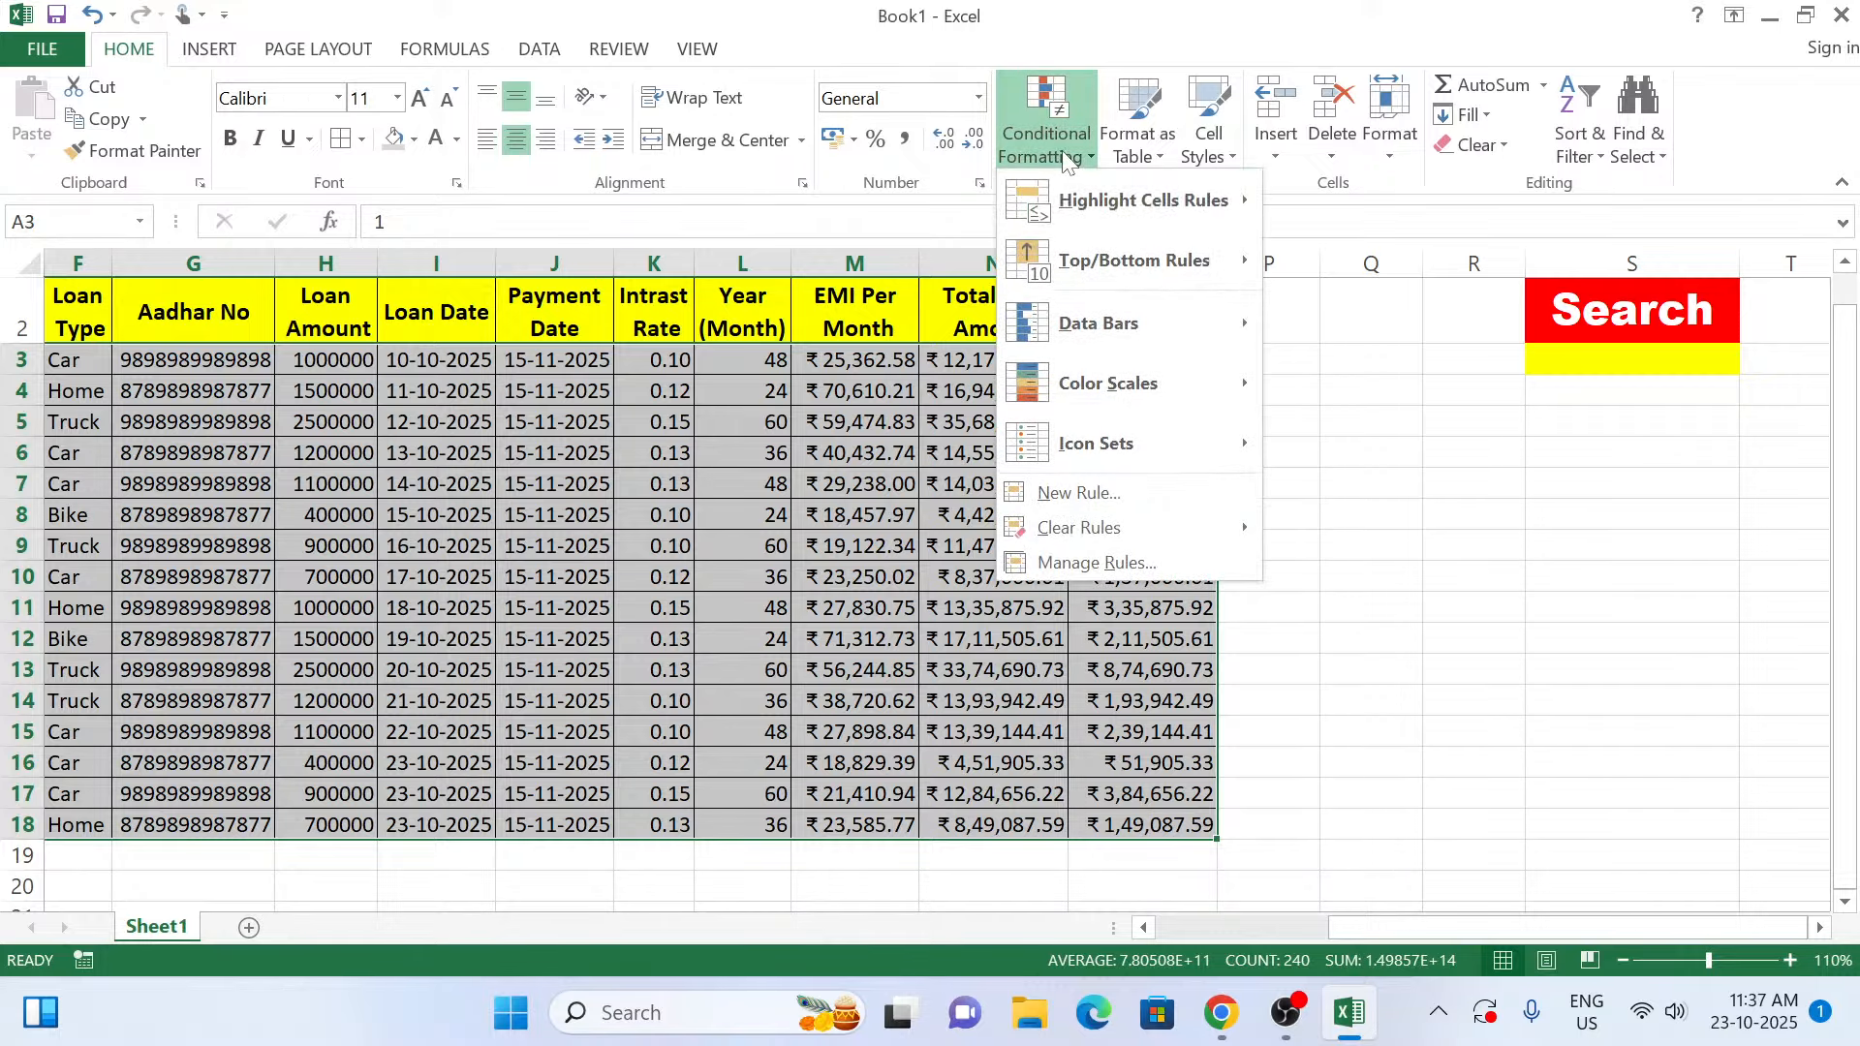
left_click(1121, 502)
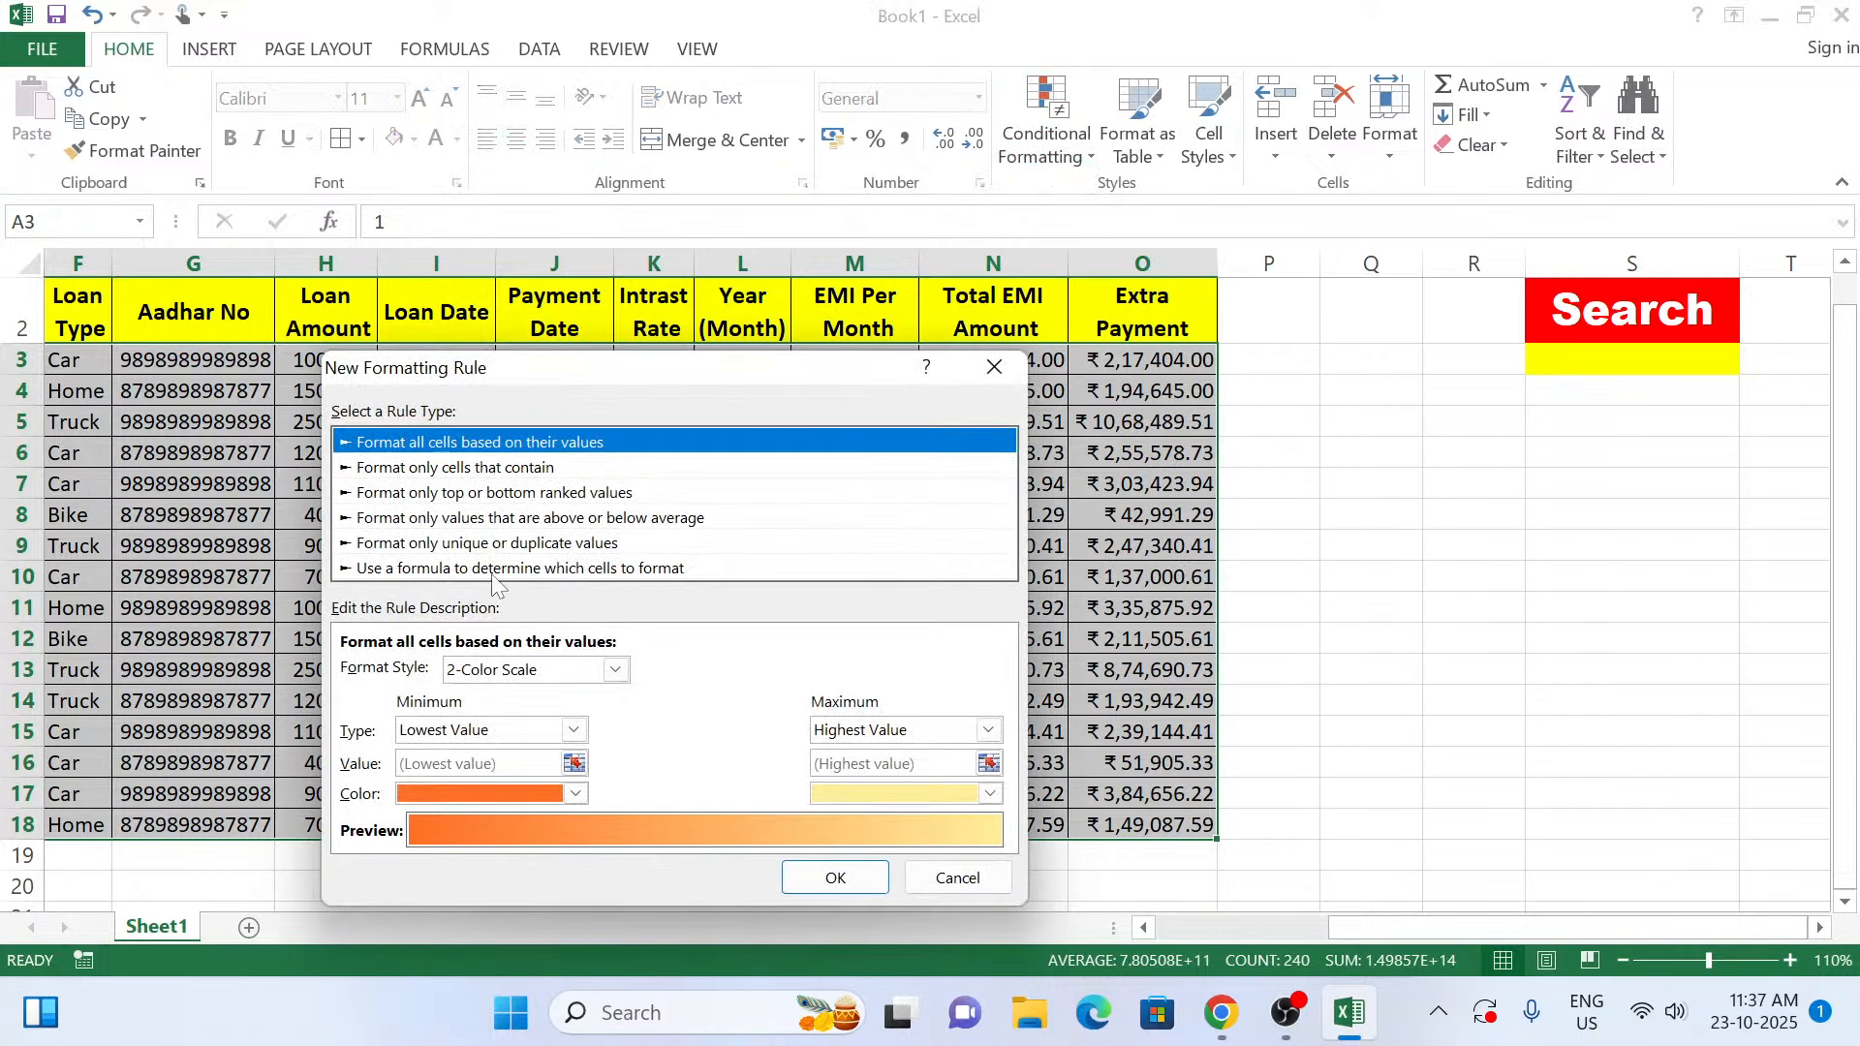
left_click(491, 570)
left_click(784, 826)
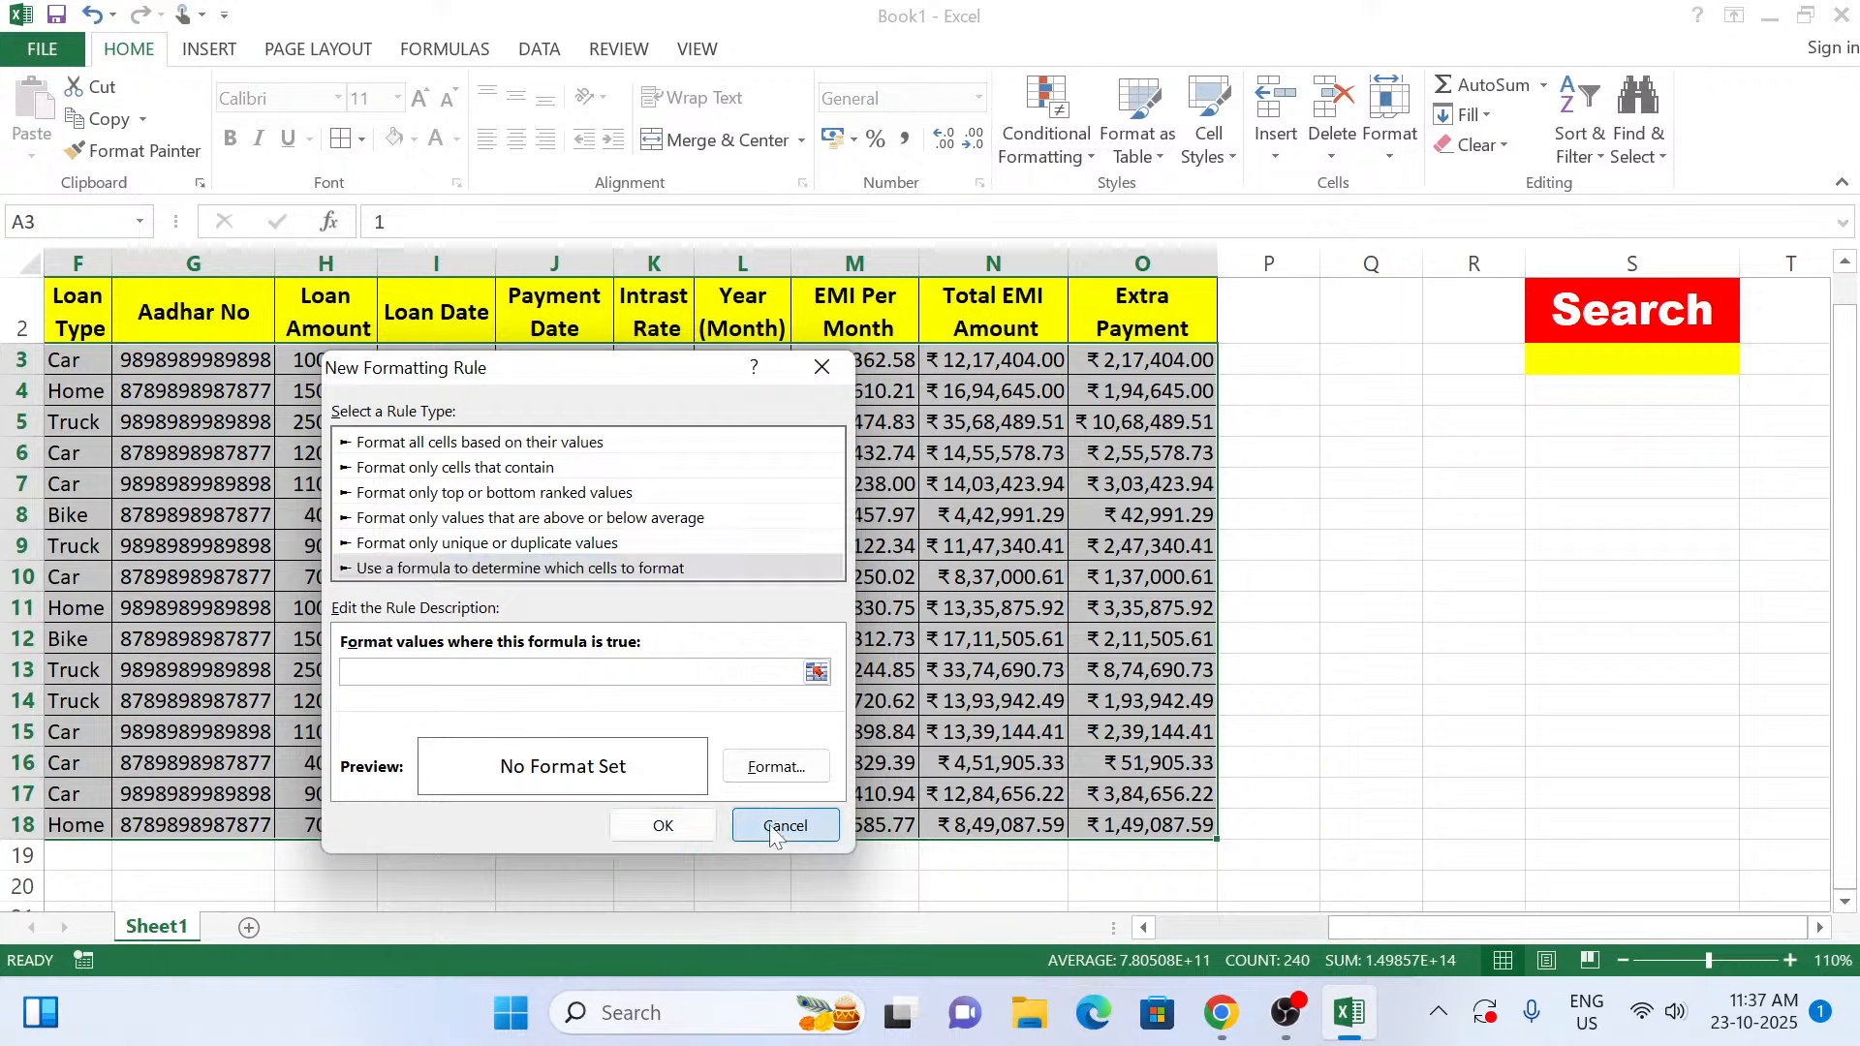
Open the conditional formatting rules manager for the search cell S3.
left_click(1638, 366)
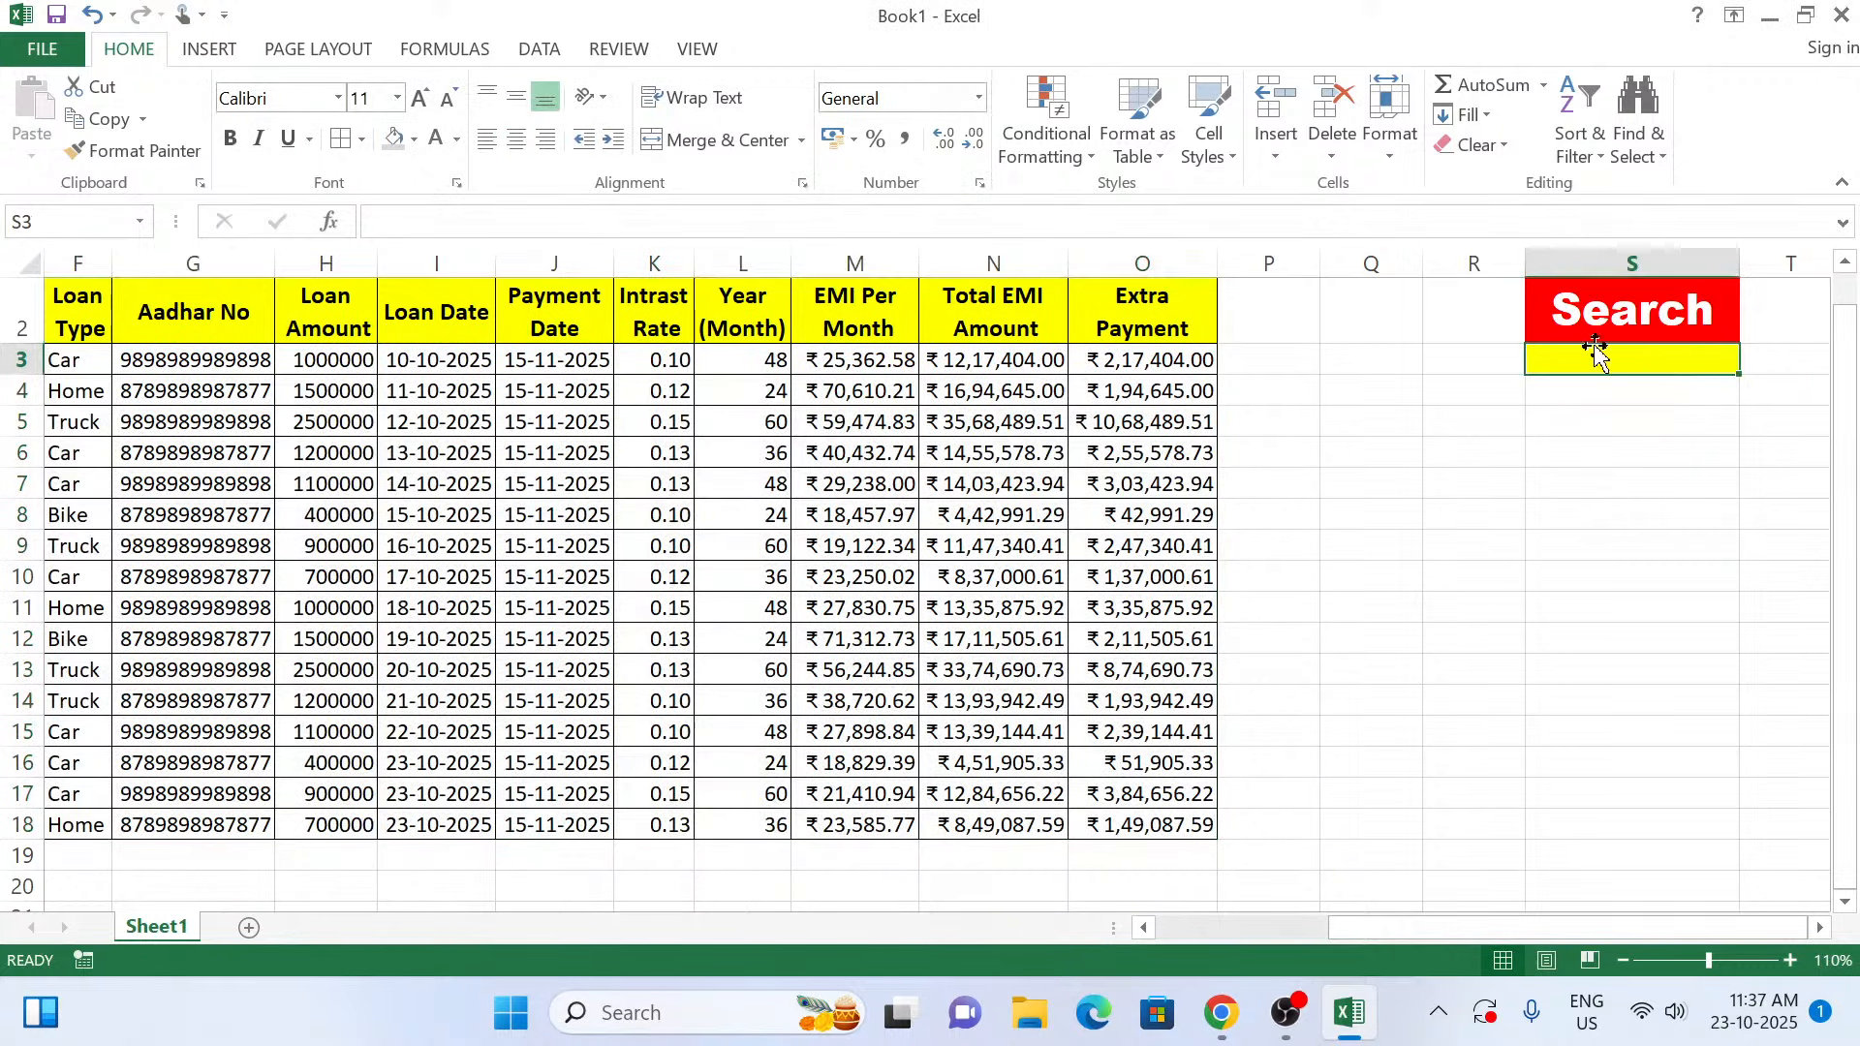
left_click(1054, 165)
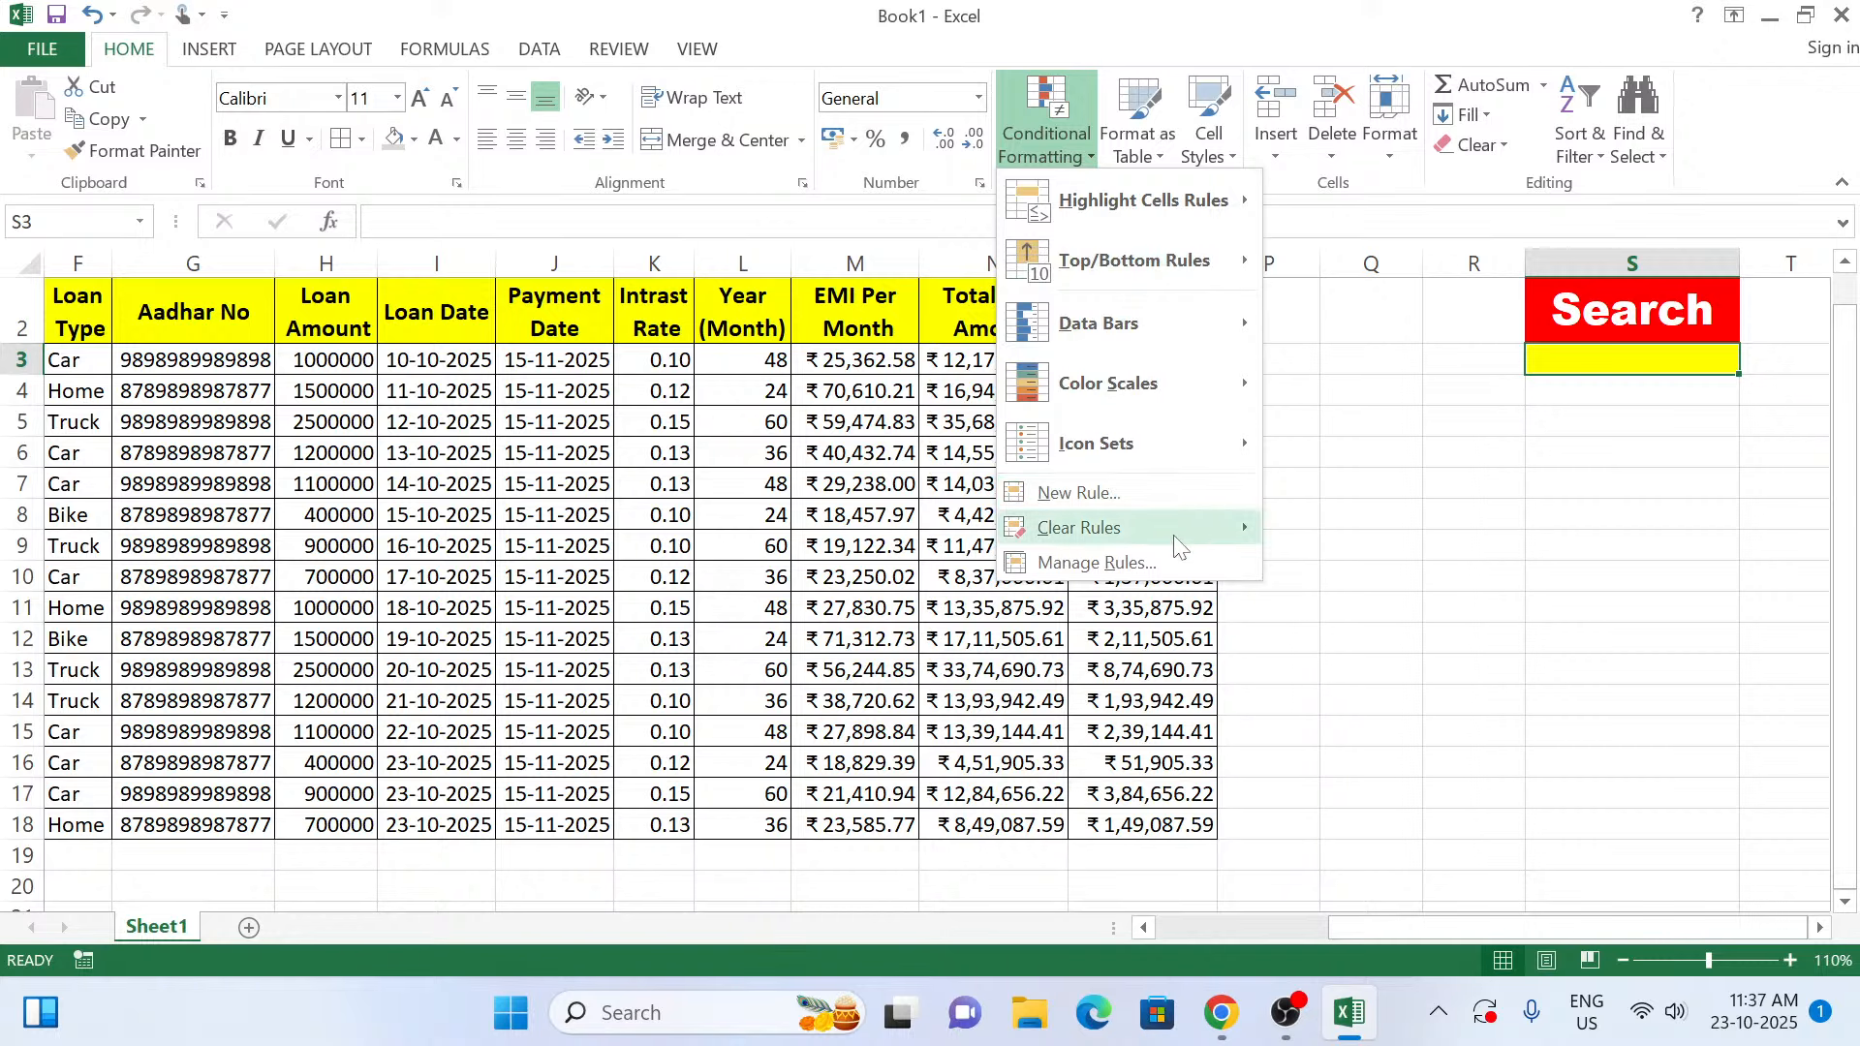
left_click(1153, 564)
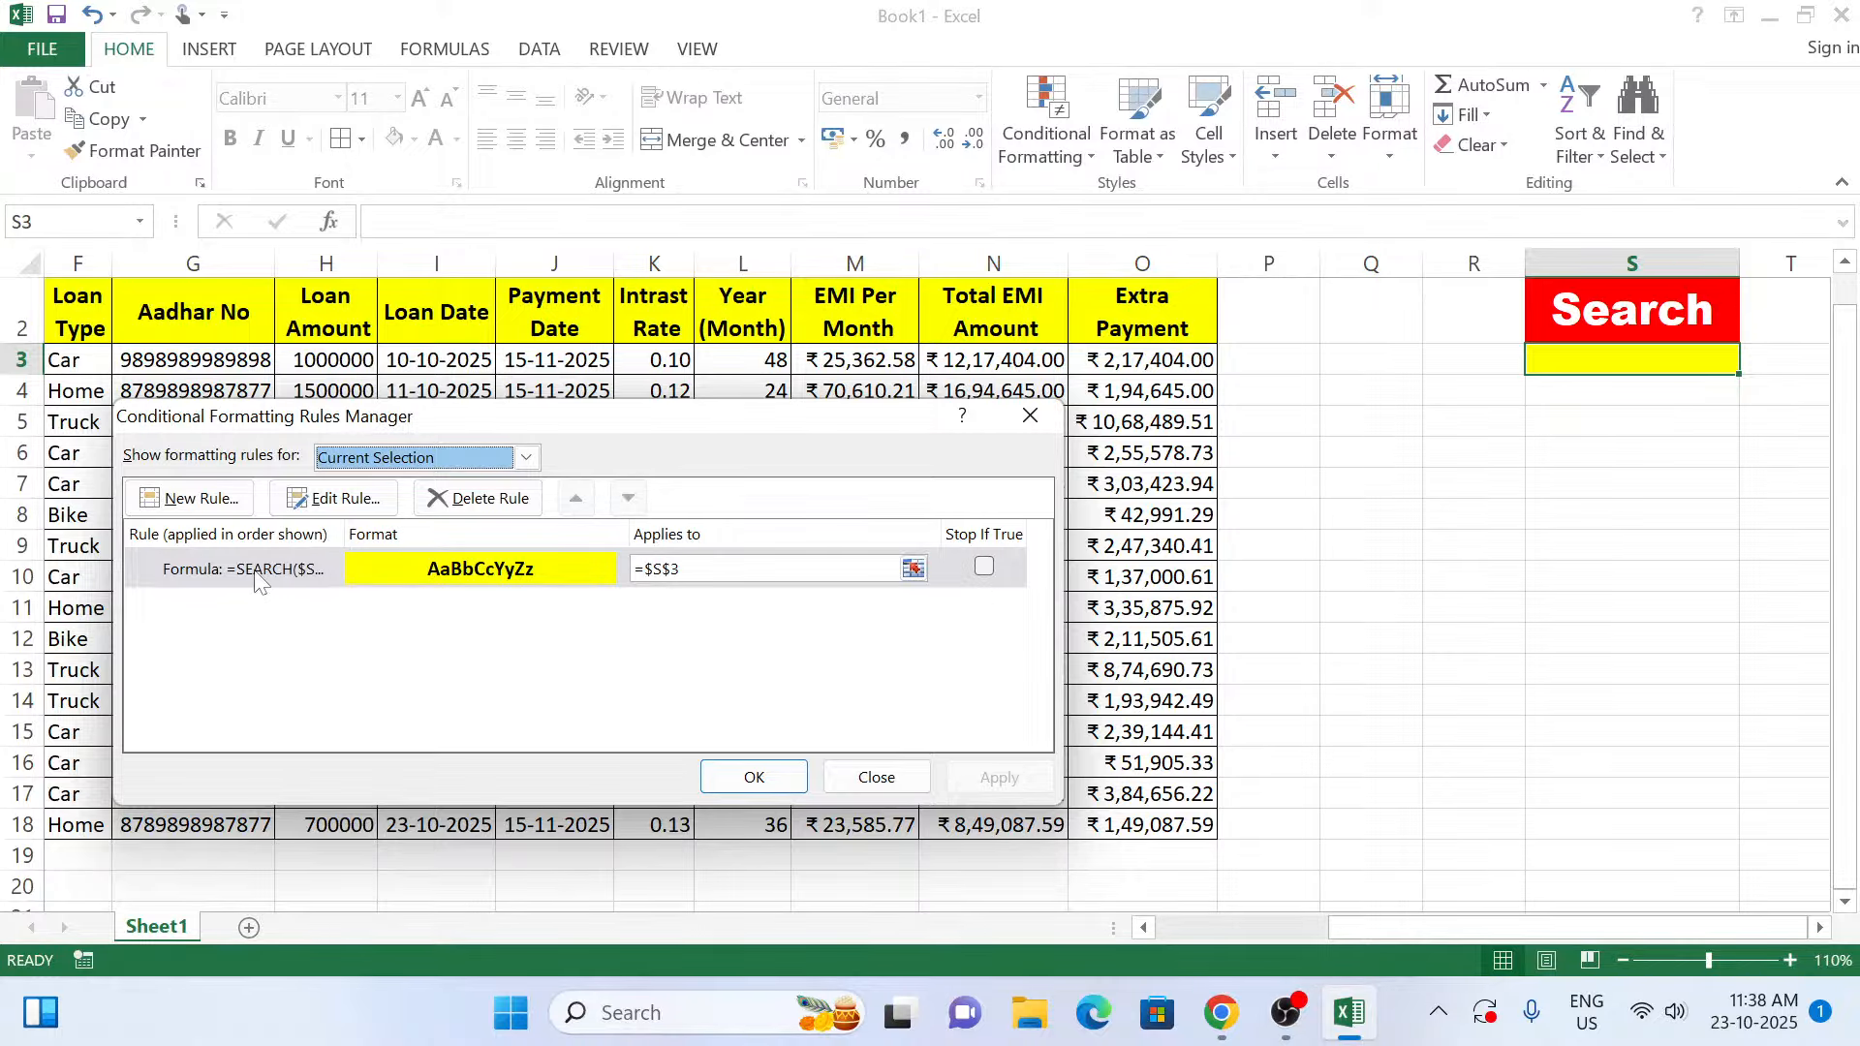
left_click(332, 498)
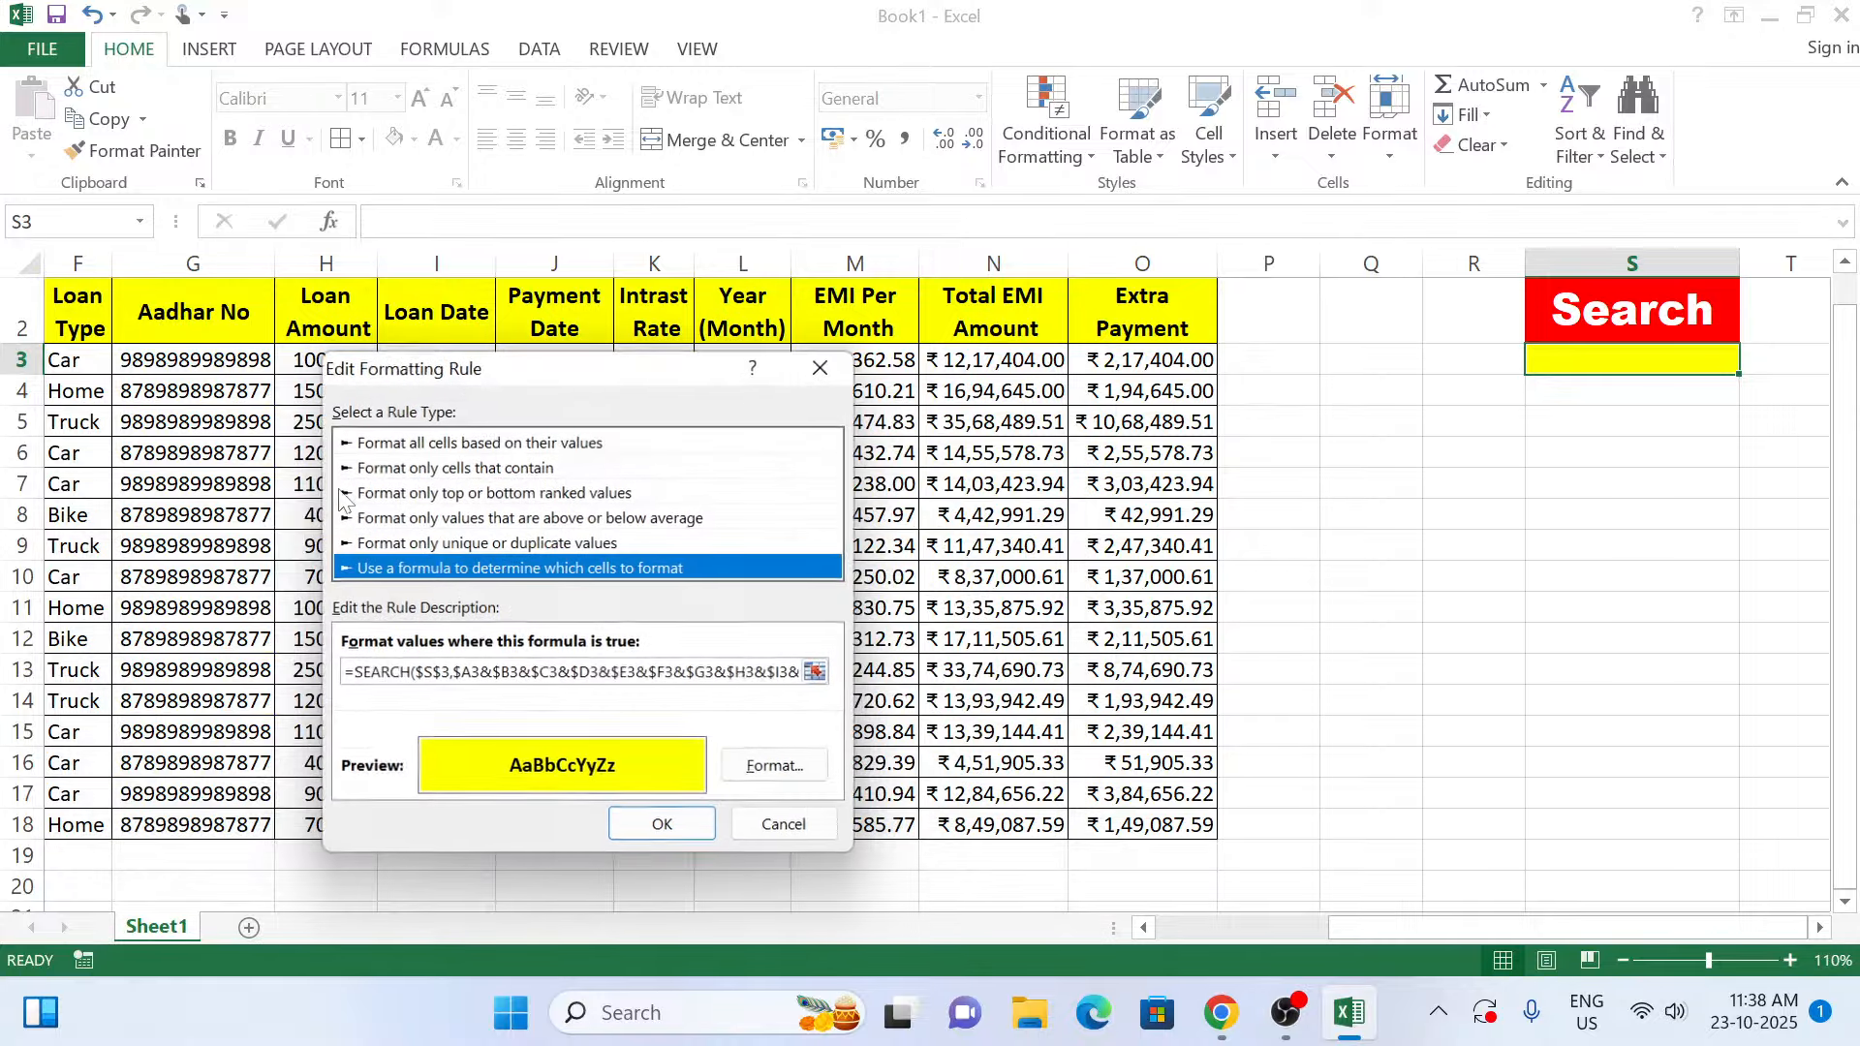
left_click(612, 668)
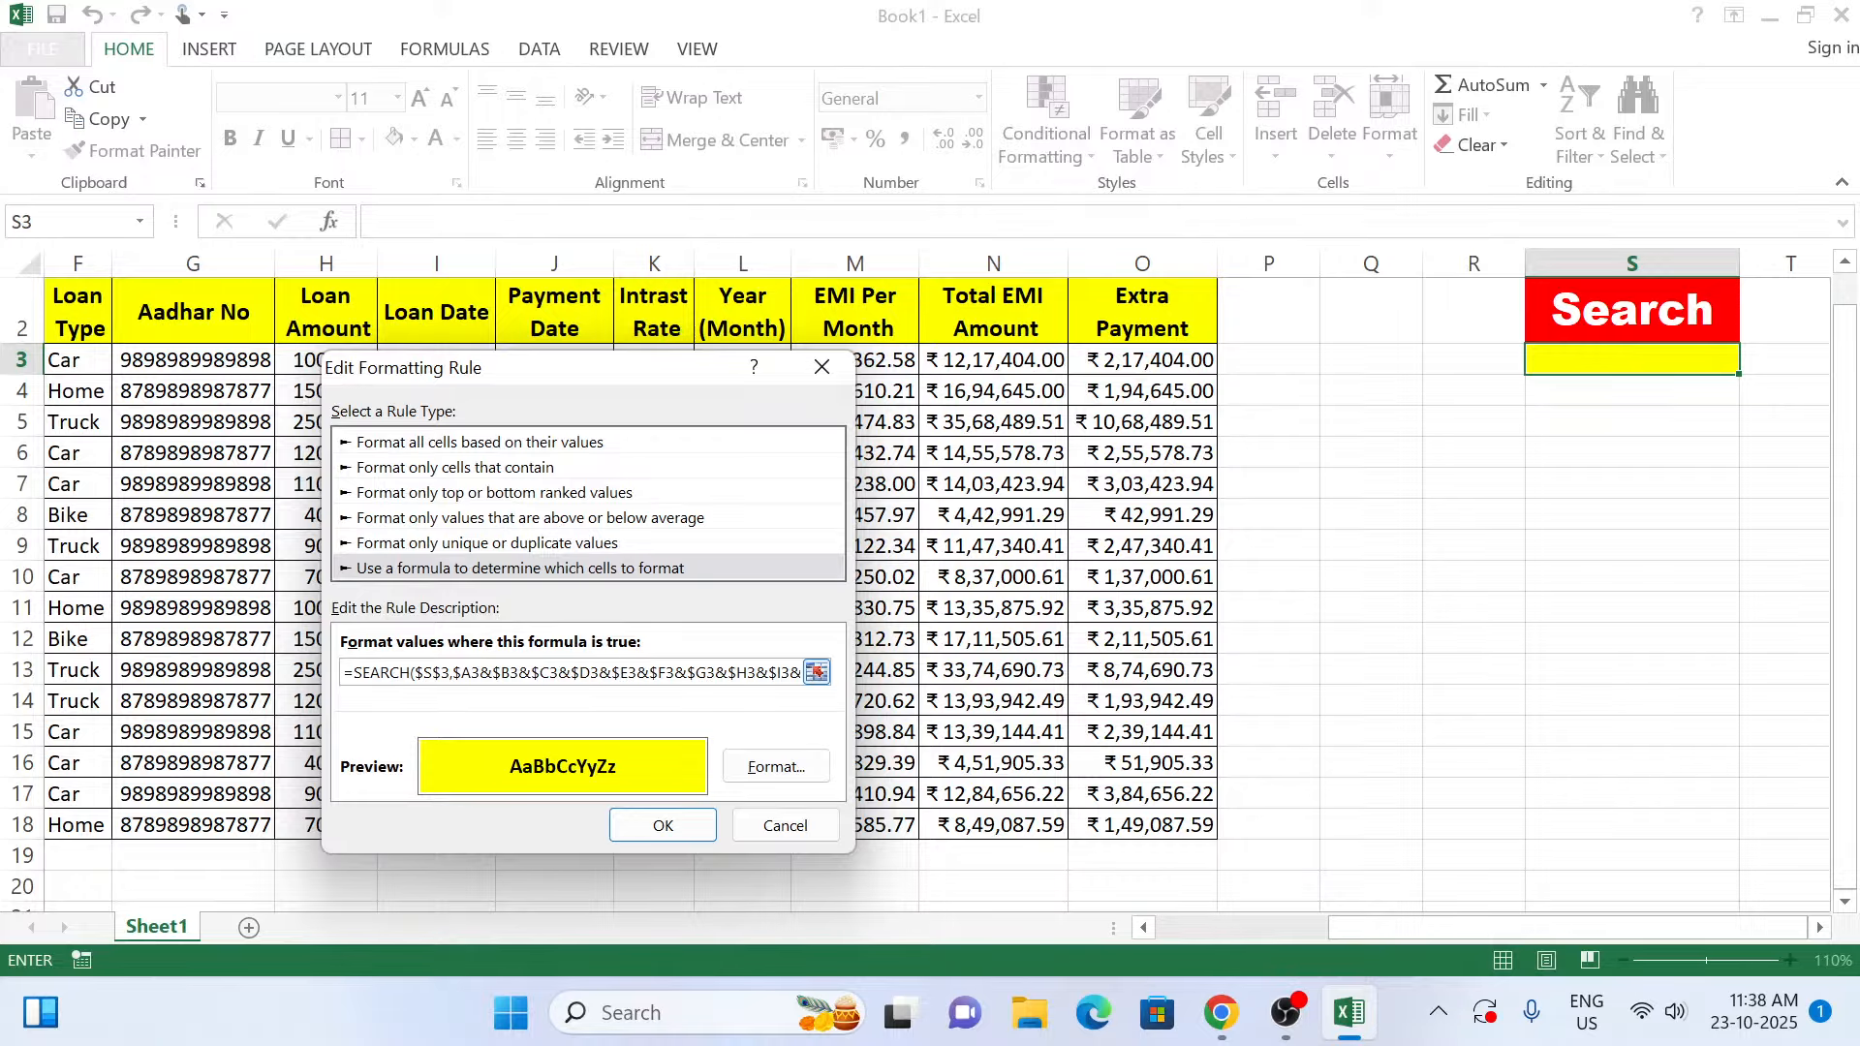
key("shift+Up")
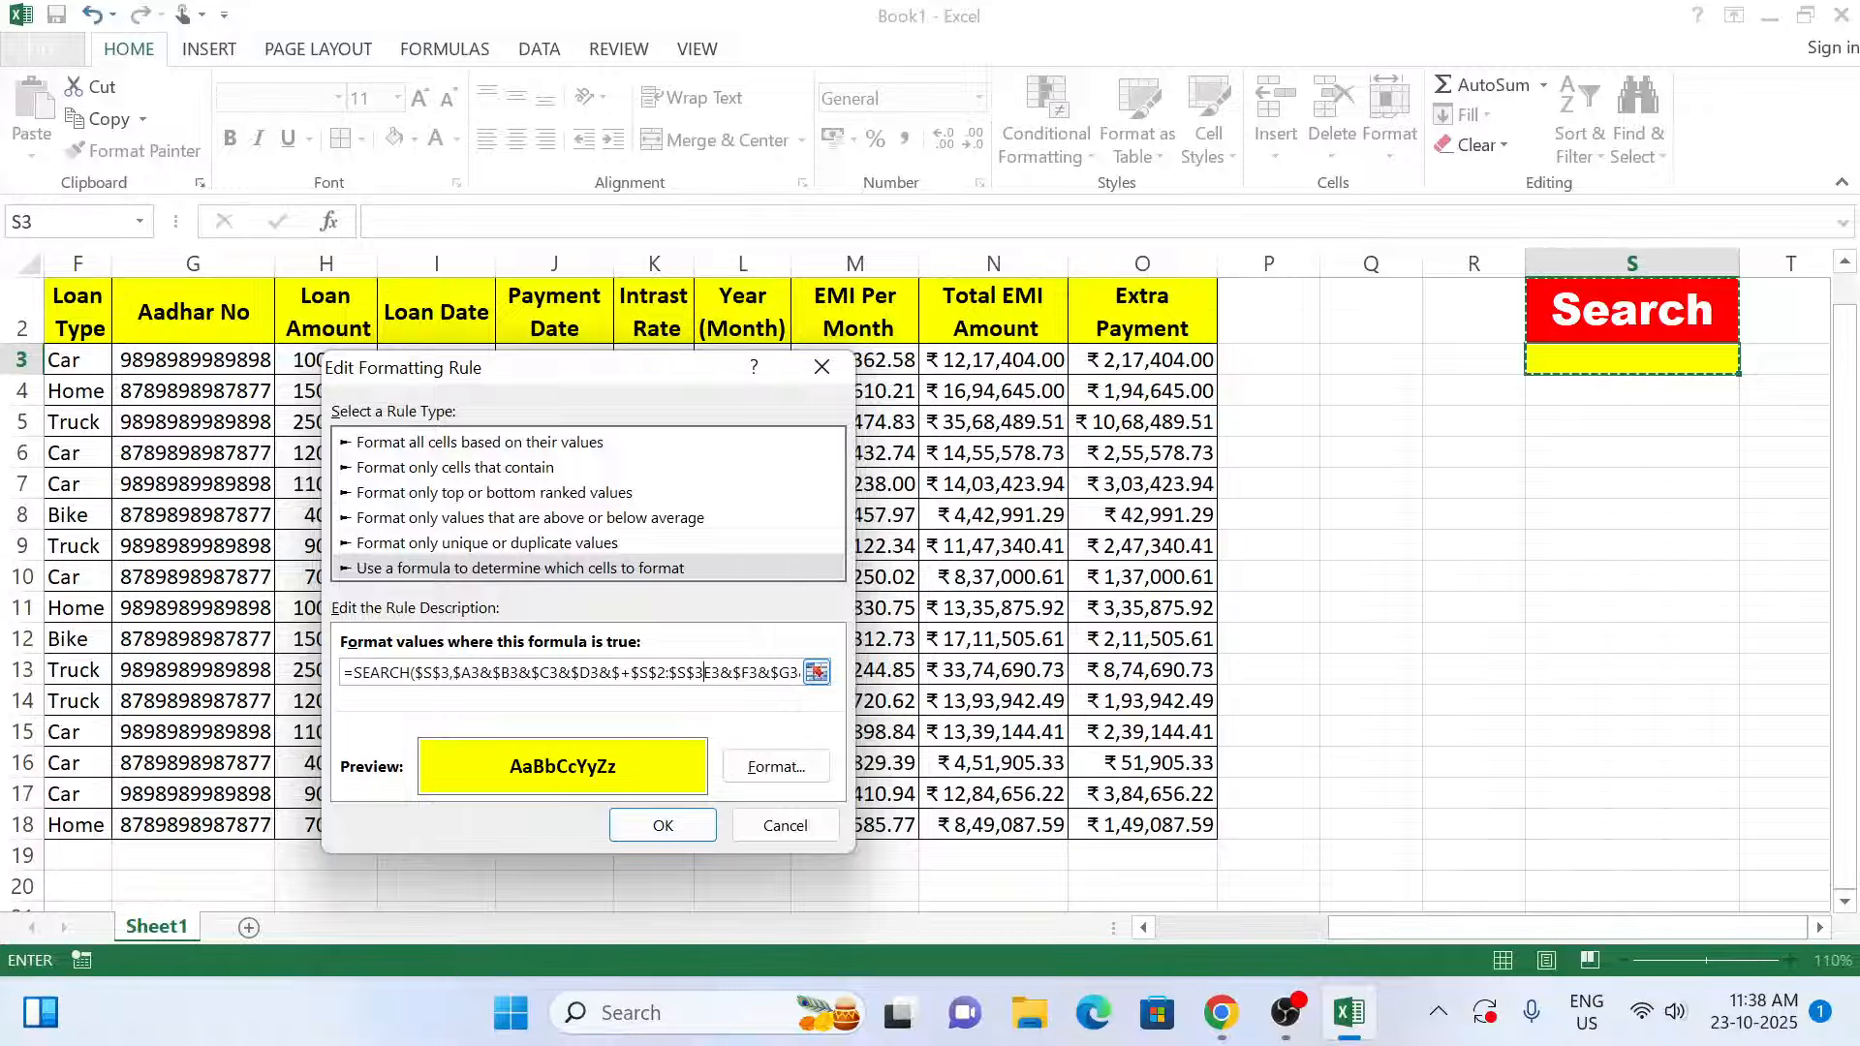
key("ctrl+z")
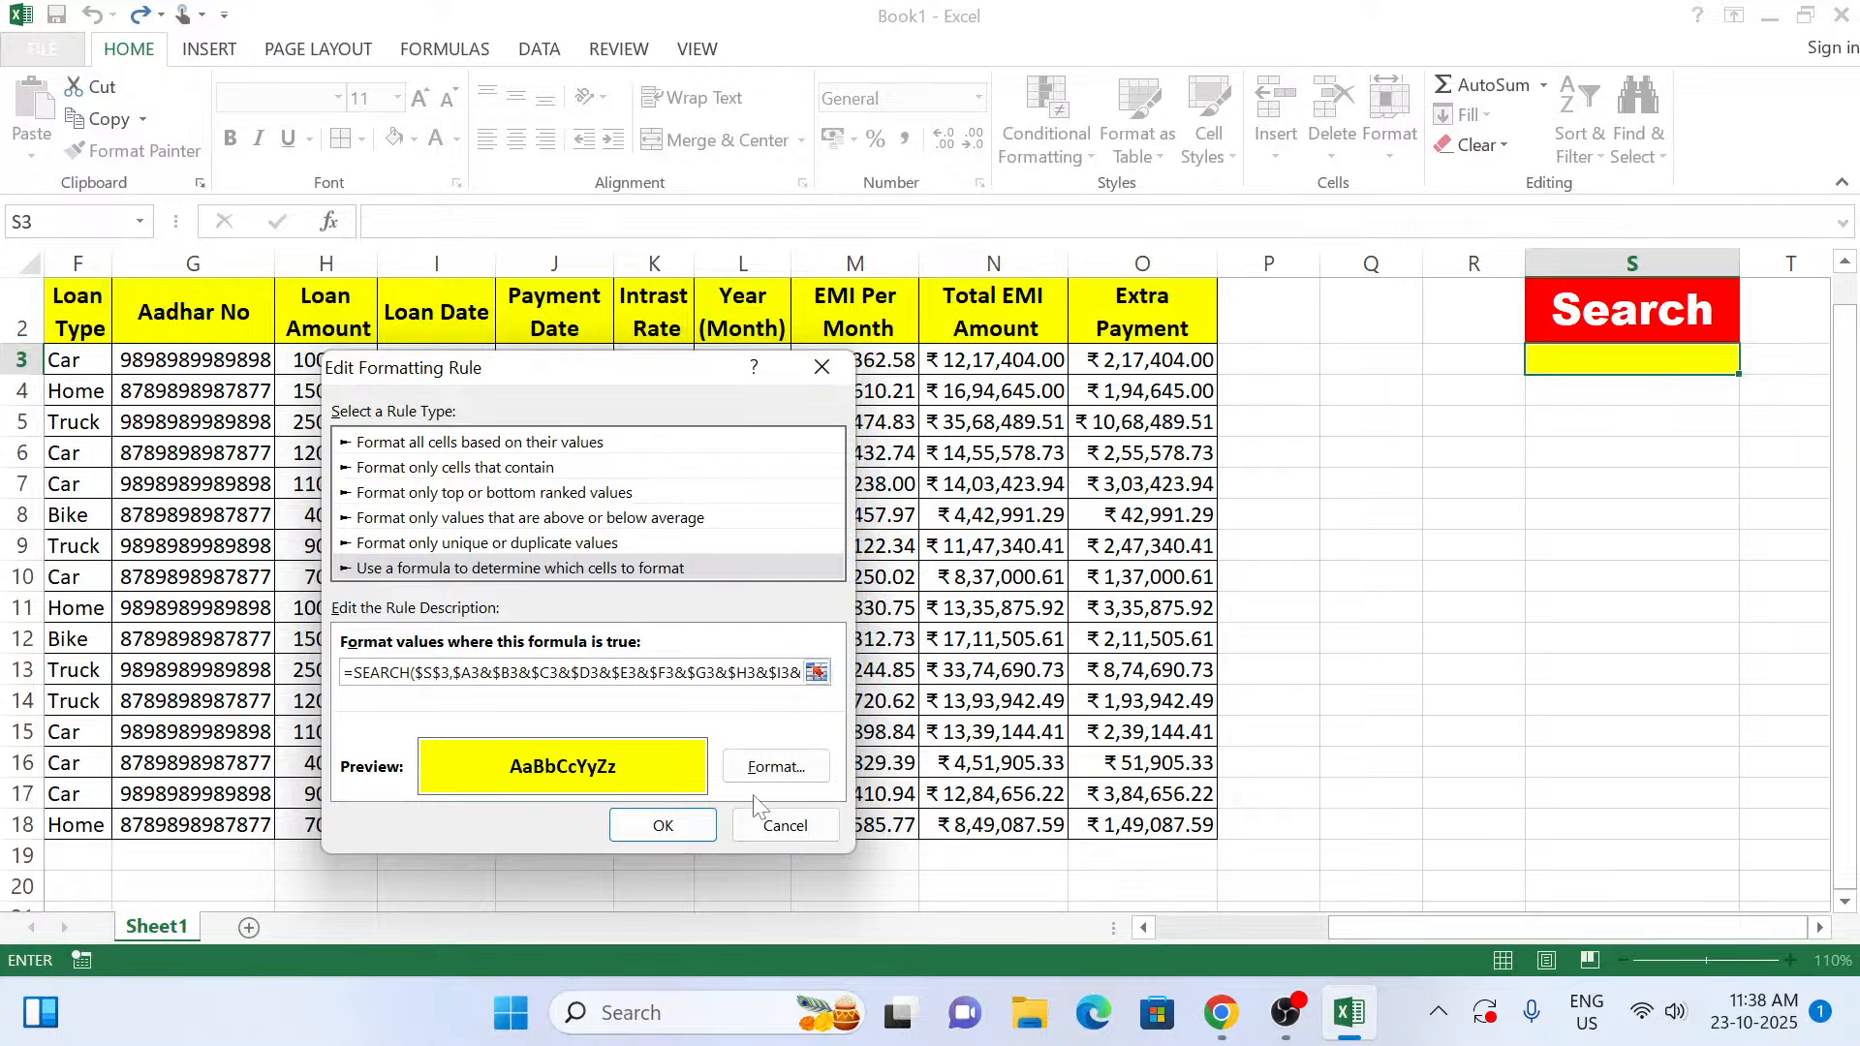
left_click(775, 824)
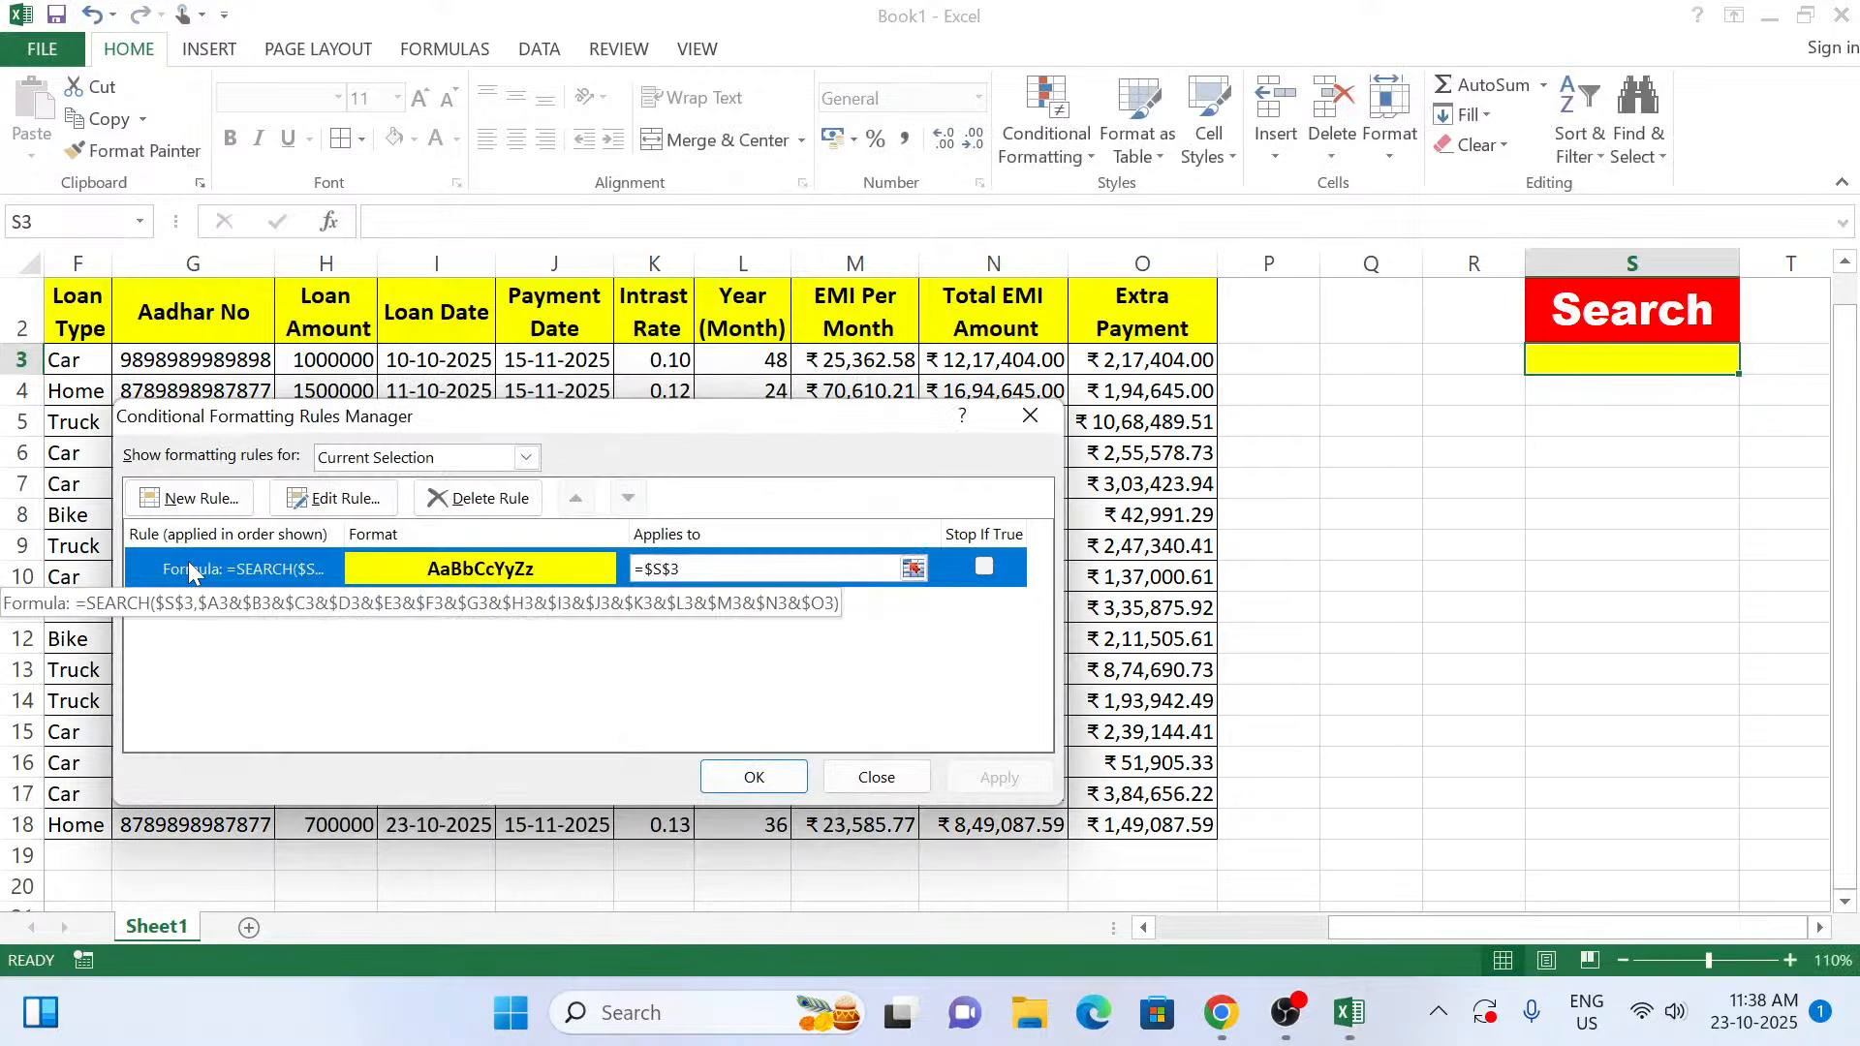
Copy the full SEARCH formula from S3's existing formatting rule and leave the rule as it is.
left_click(349, 497)
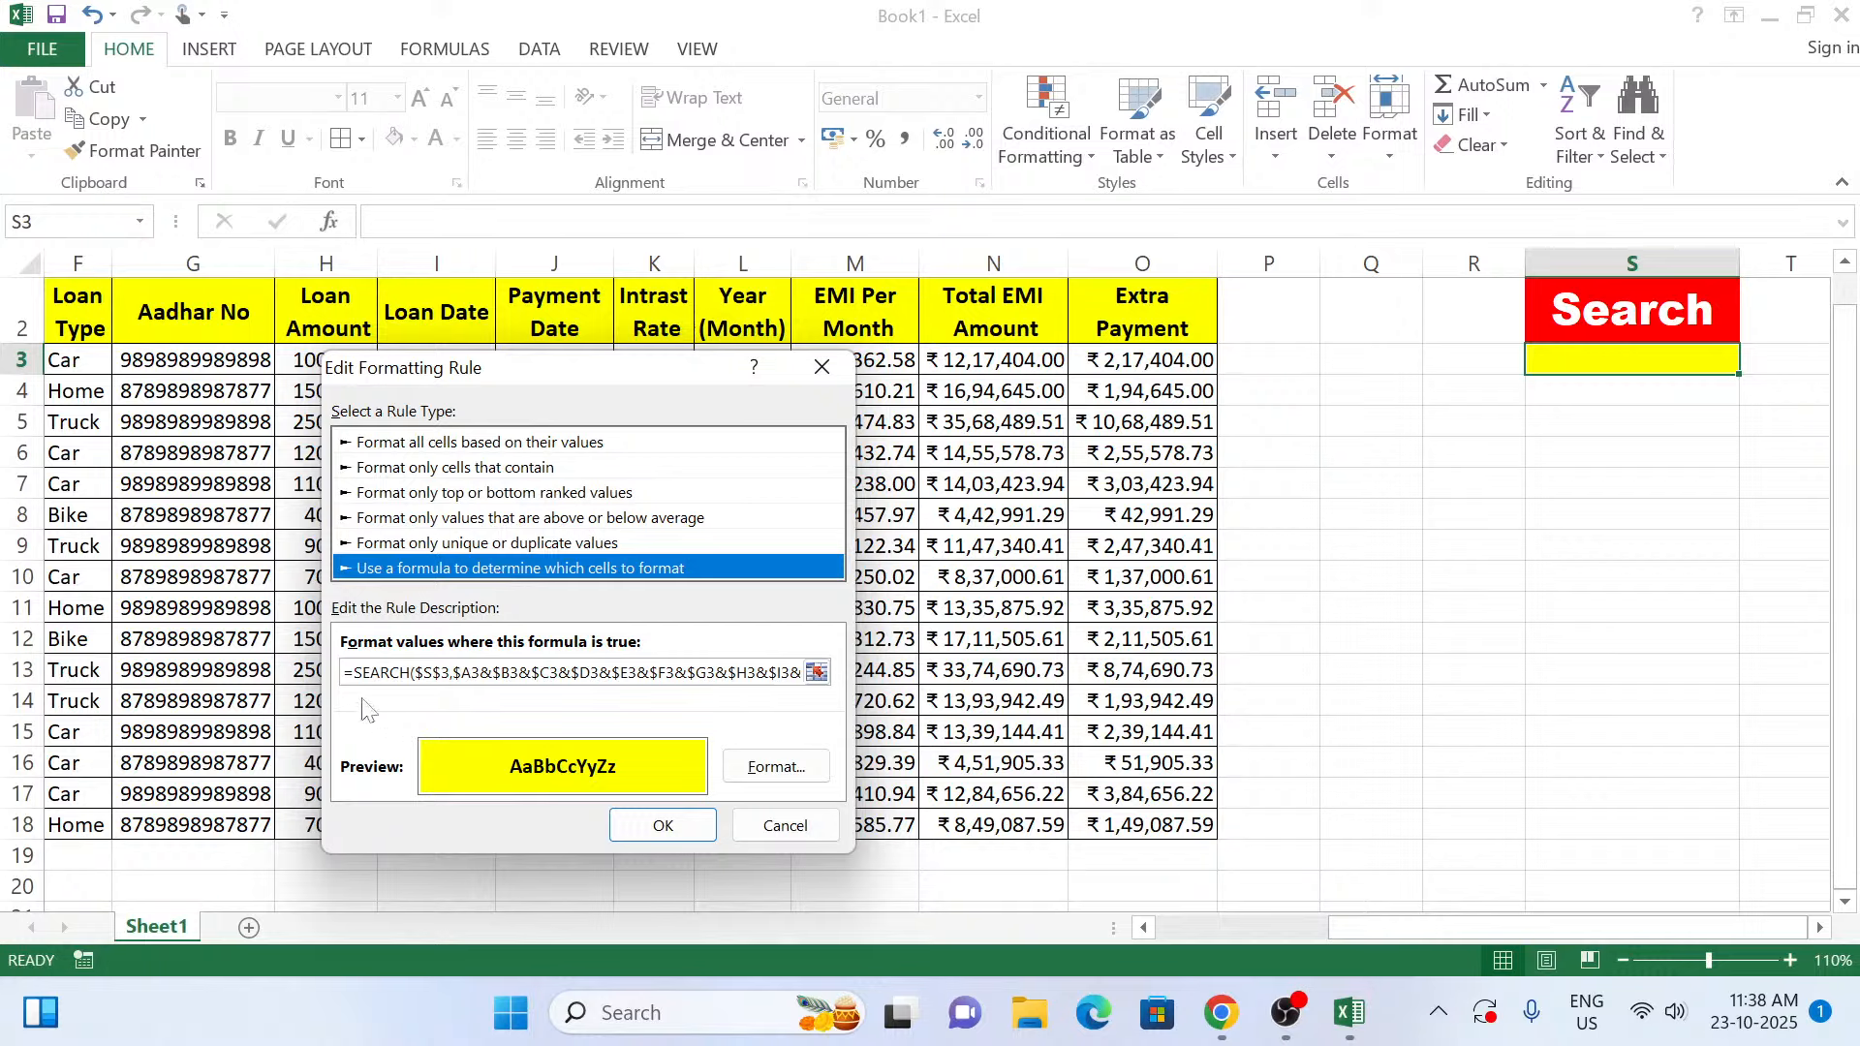
left_click_drag(345, 673, 802, 673)
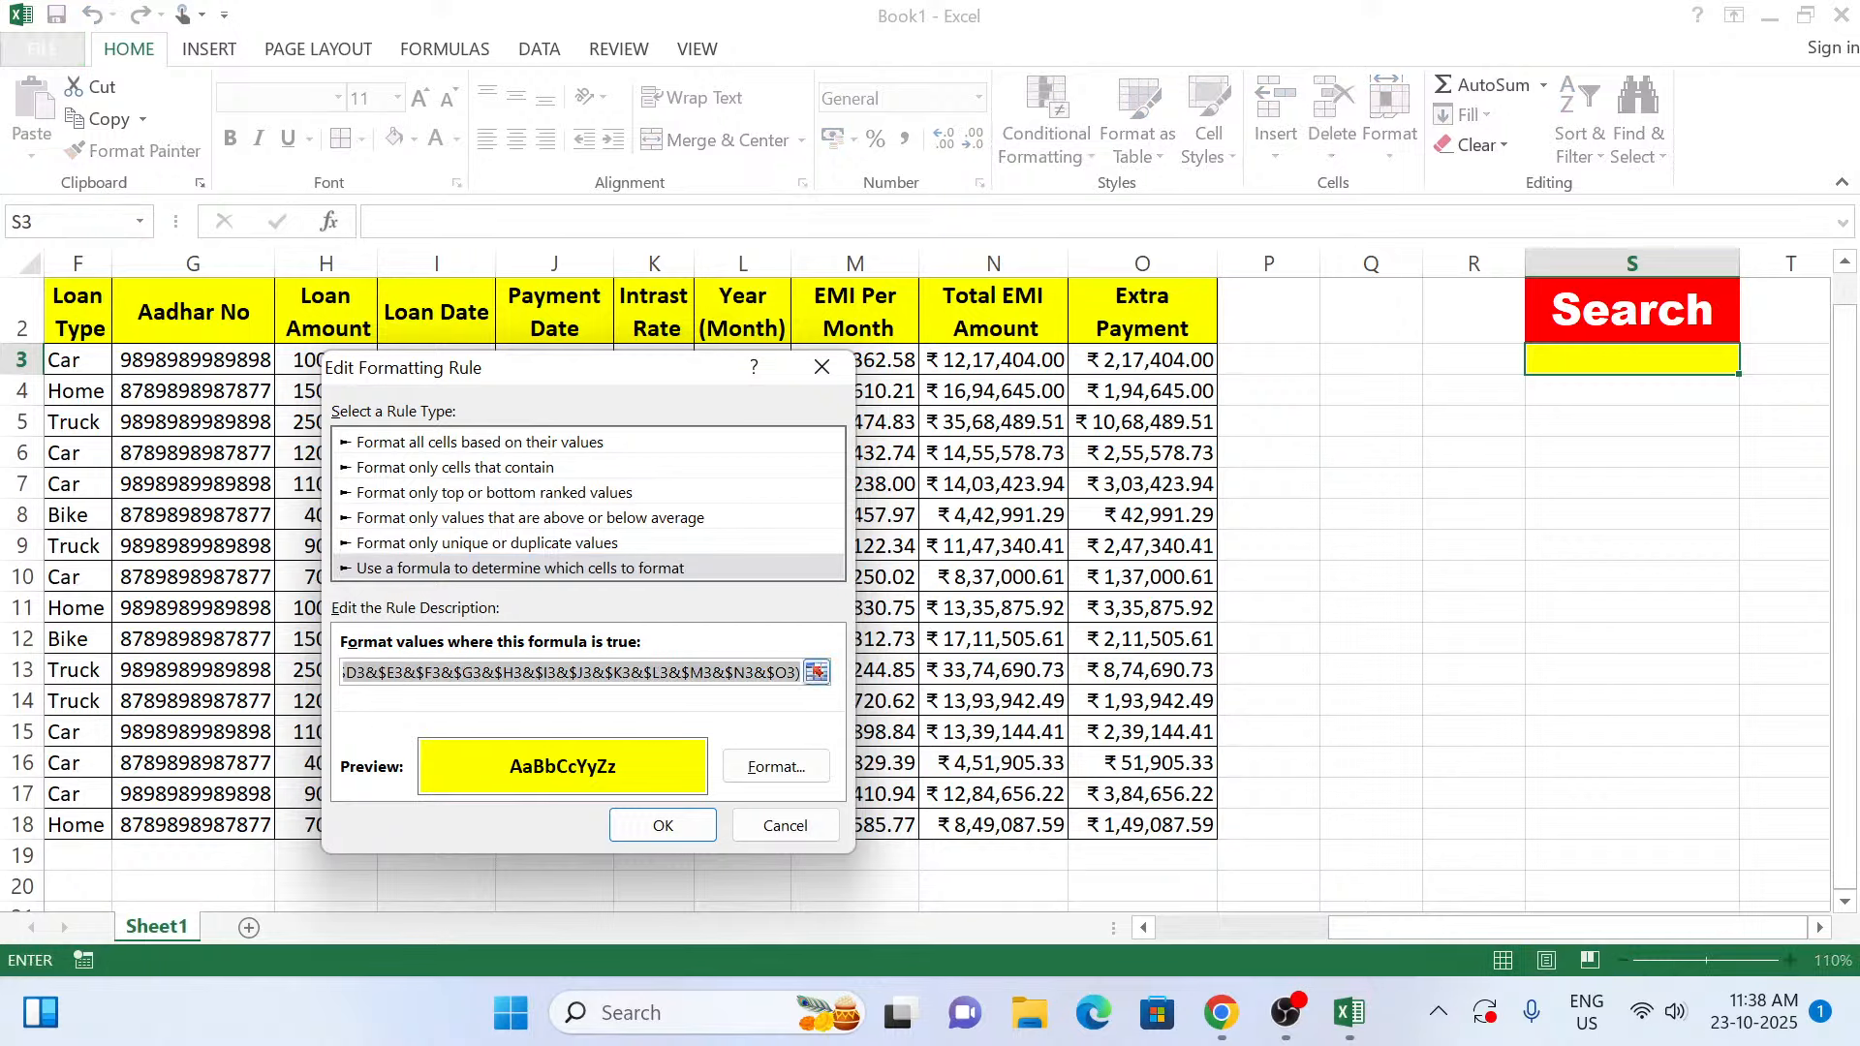
right_click(514, 672)
left_click(601, 726)
left_click(785, 826)
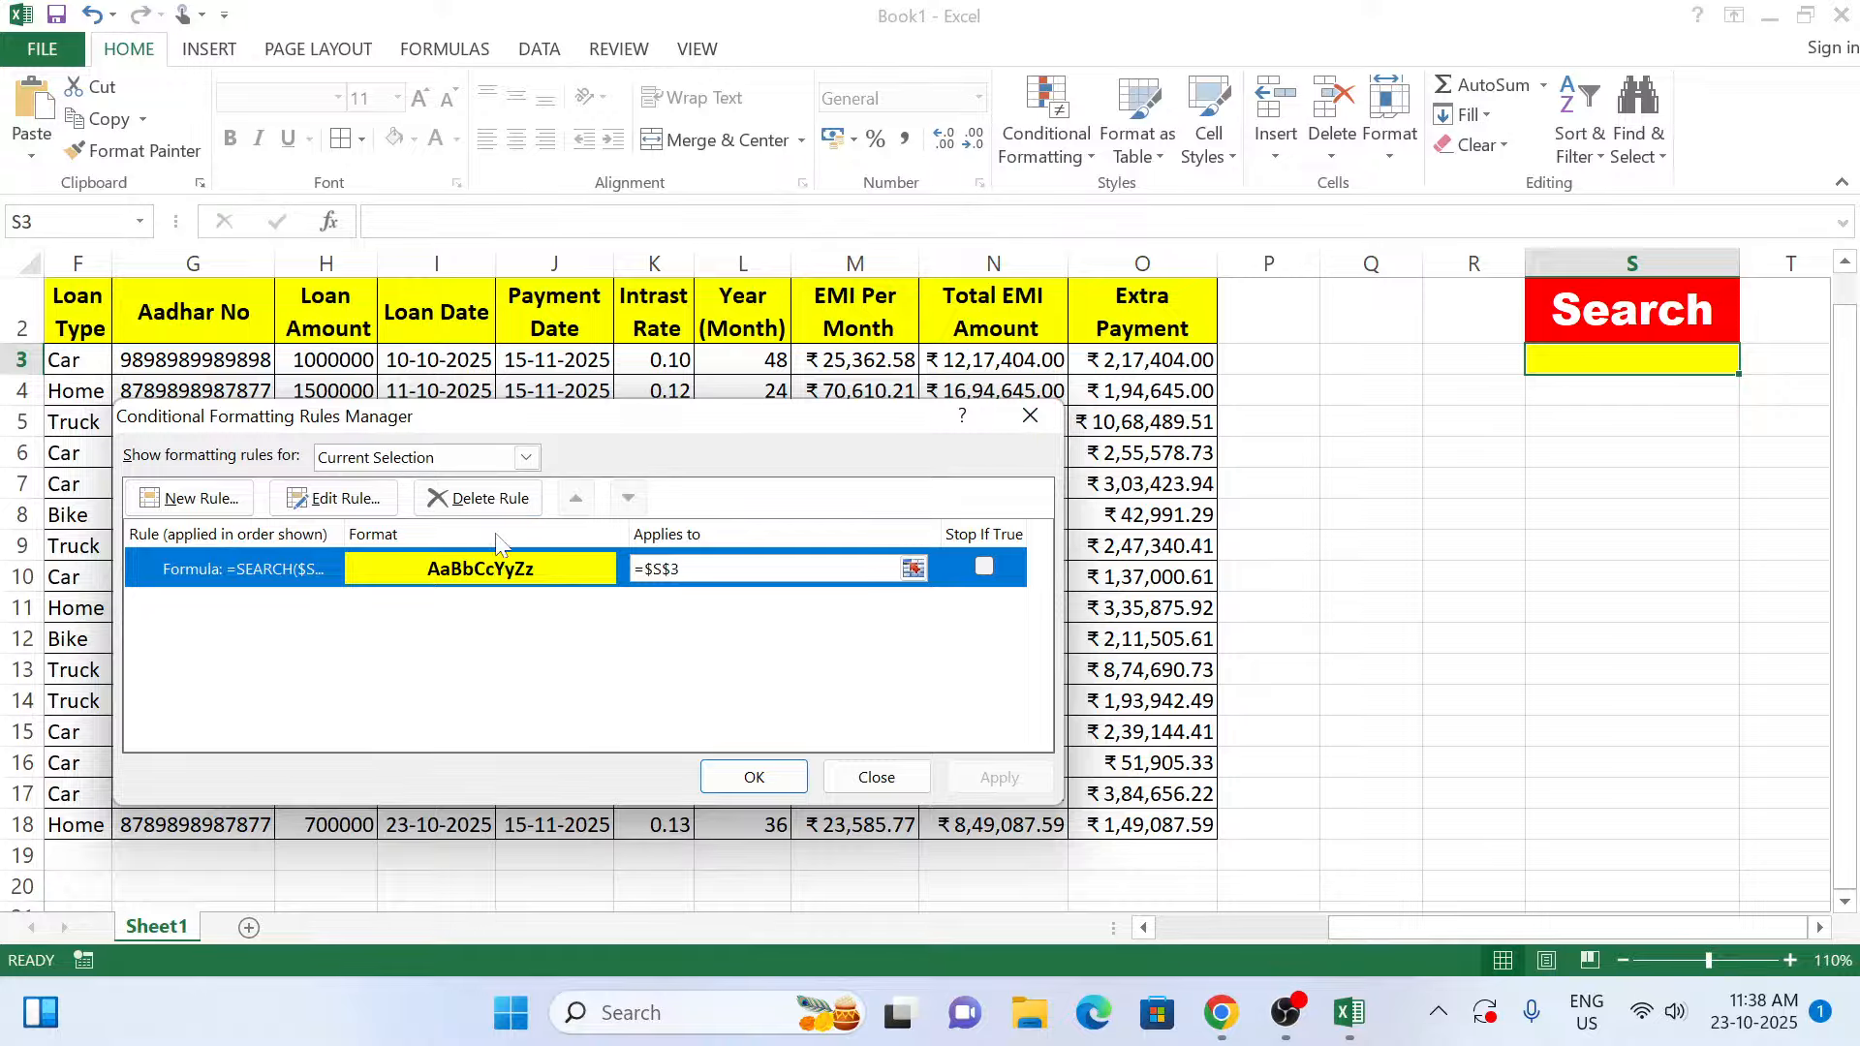
Delete the SEARCH formatting rule from S3 and apply the change.
left_click(485, 498)
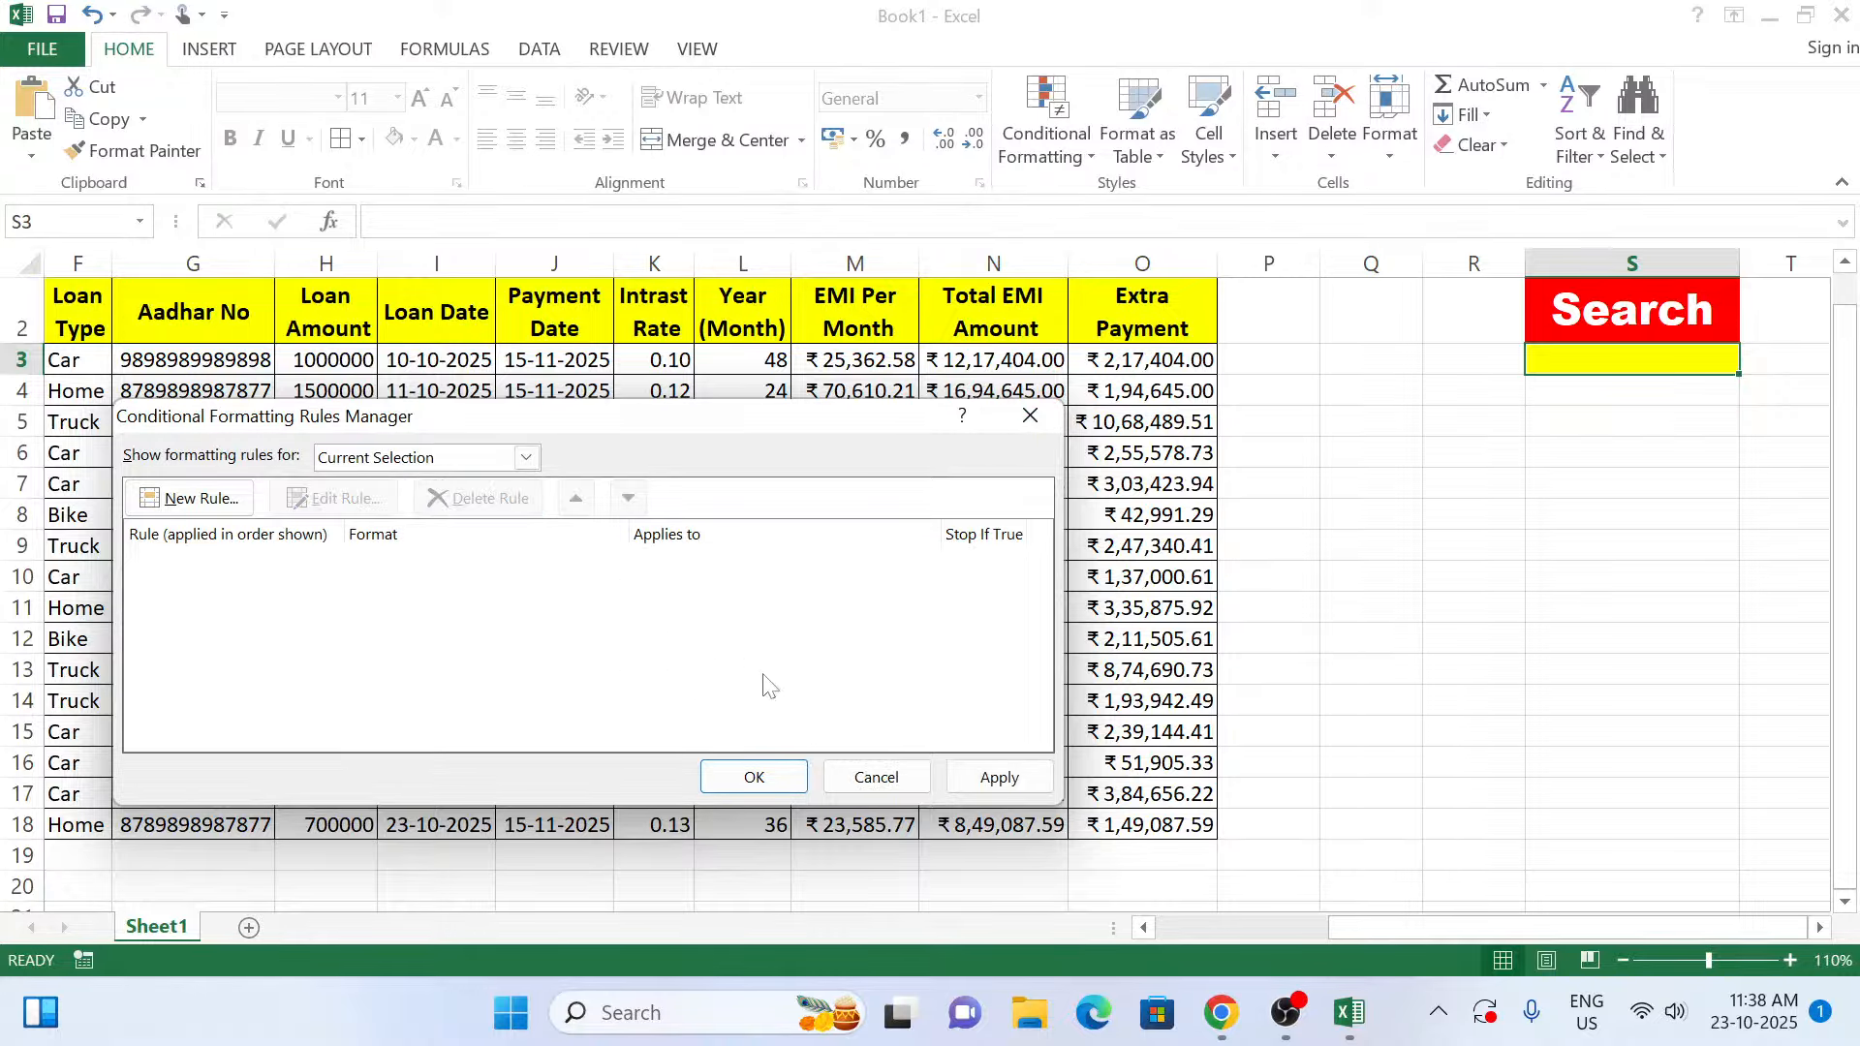
left_click(998, 776)
left_click(765, 780)
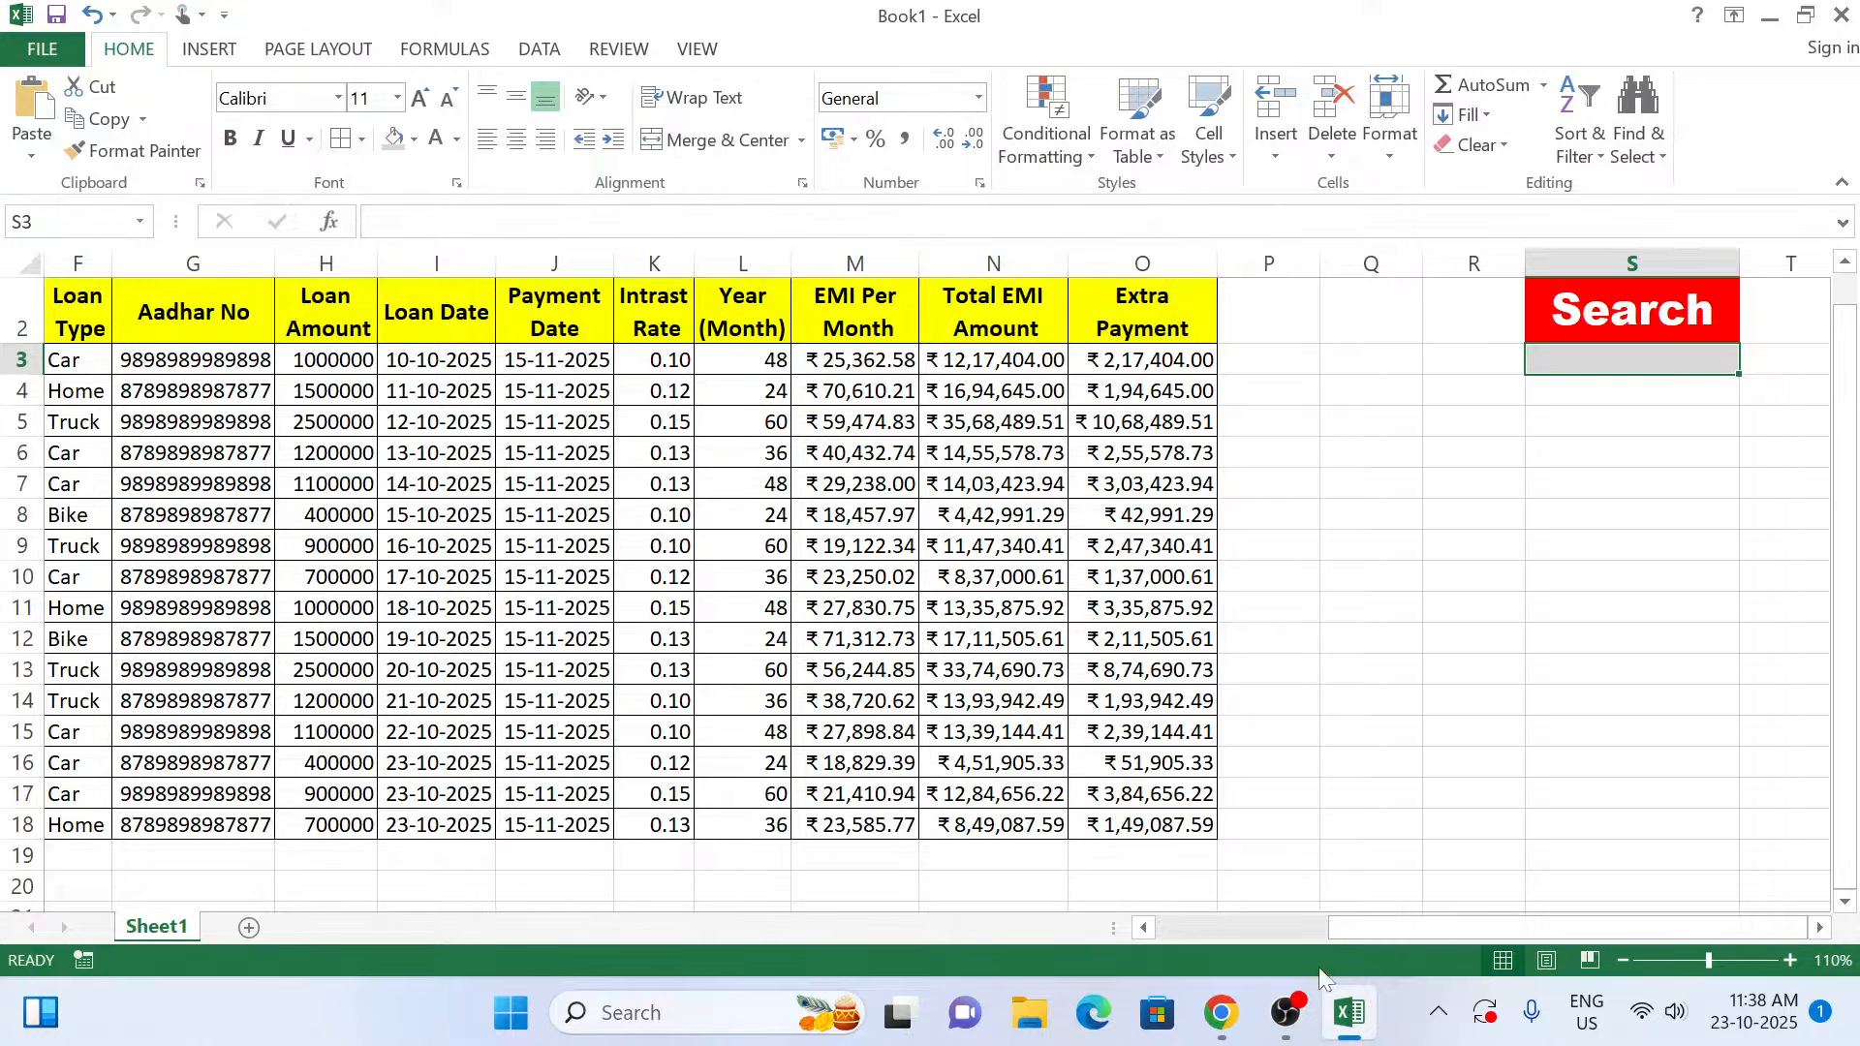
Create a formula-based conditional formatting rule for A3:O18 using the copied SEARCH formula.
left_click(1231, 928)
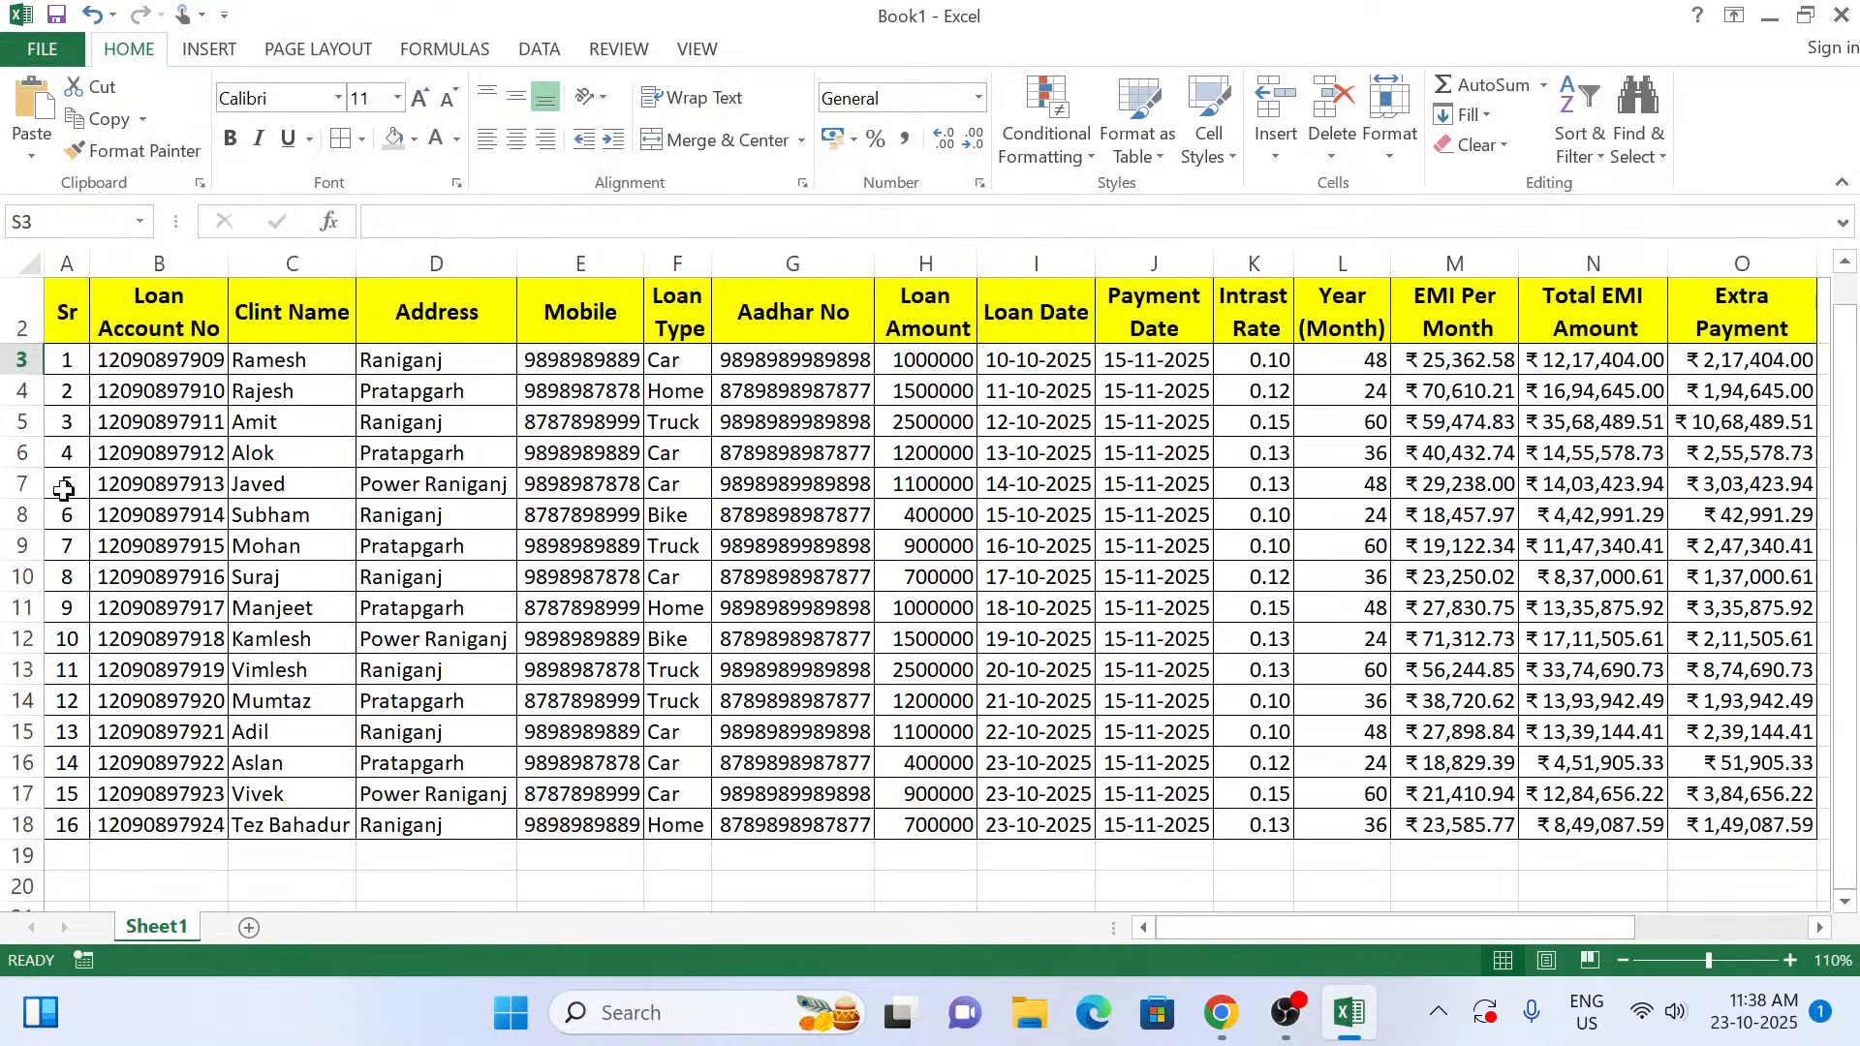
left_click_drag(64, 360, 1444, 825)
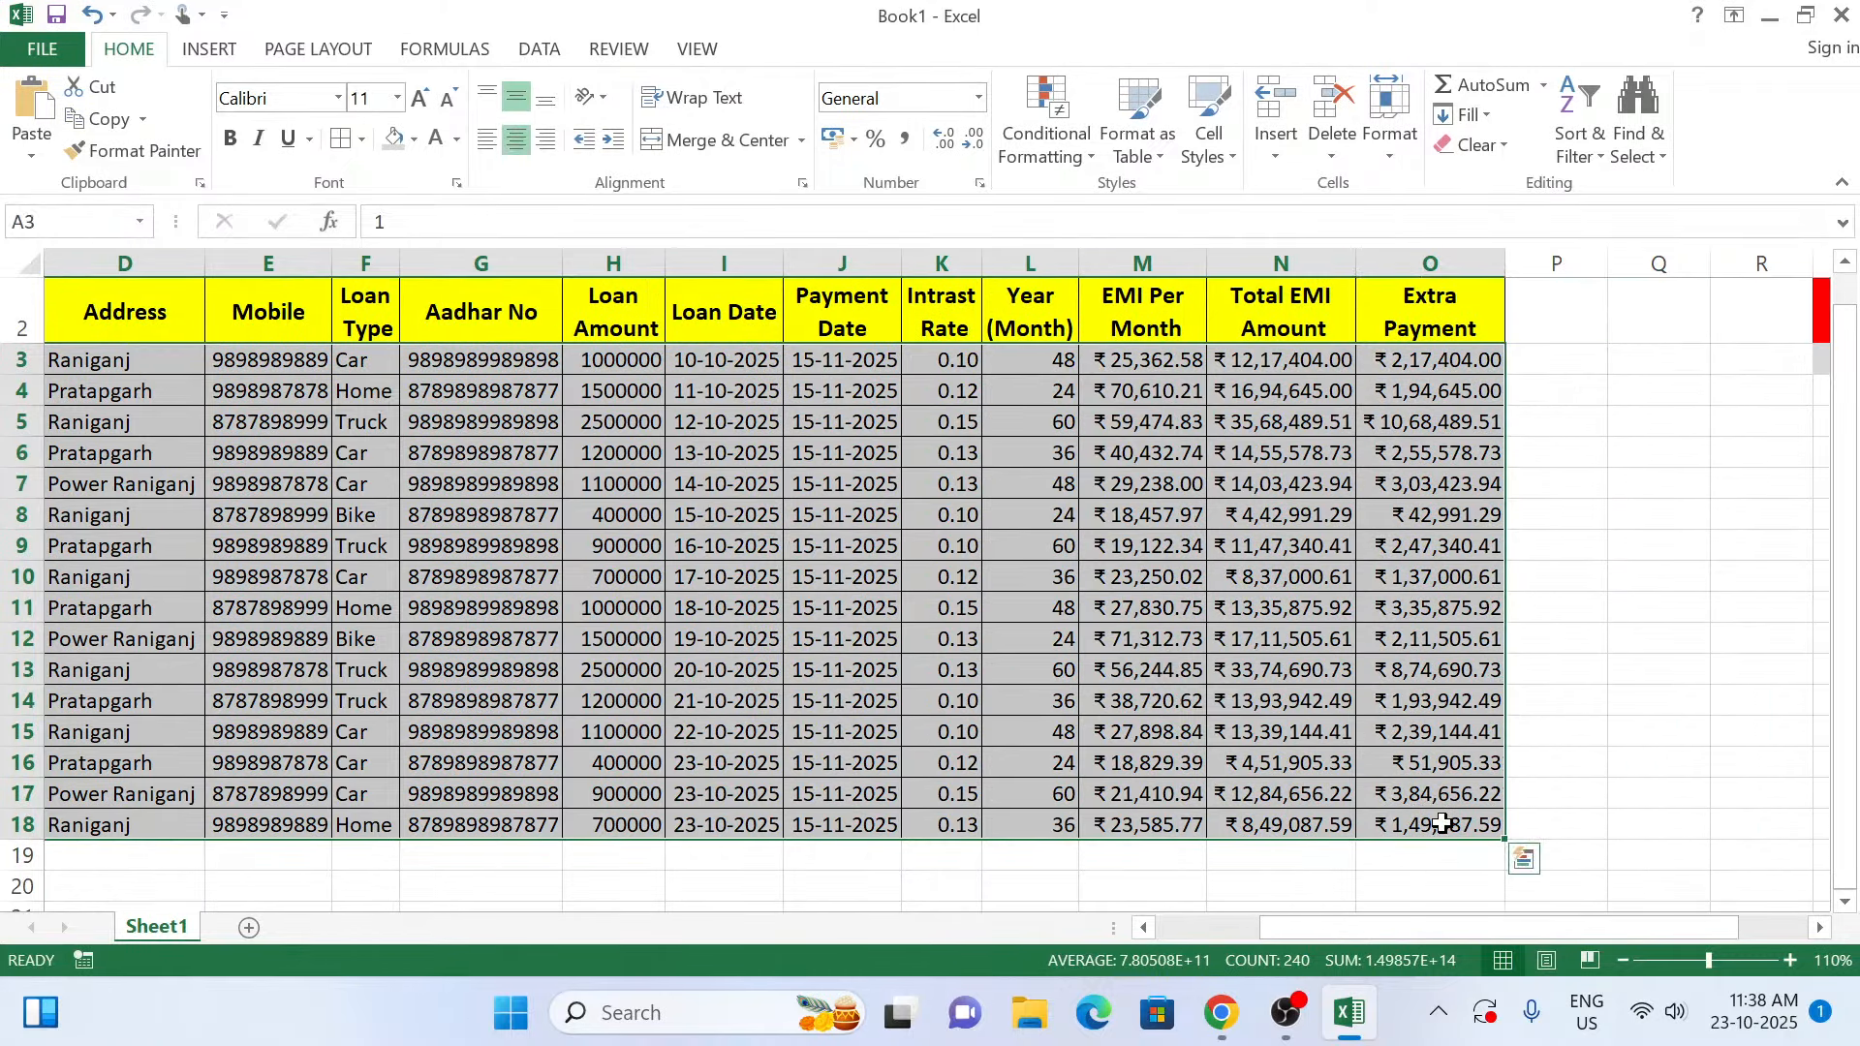
left_click(1821, 928)
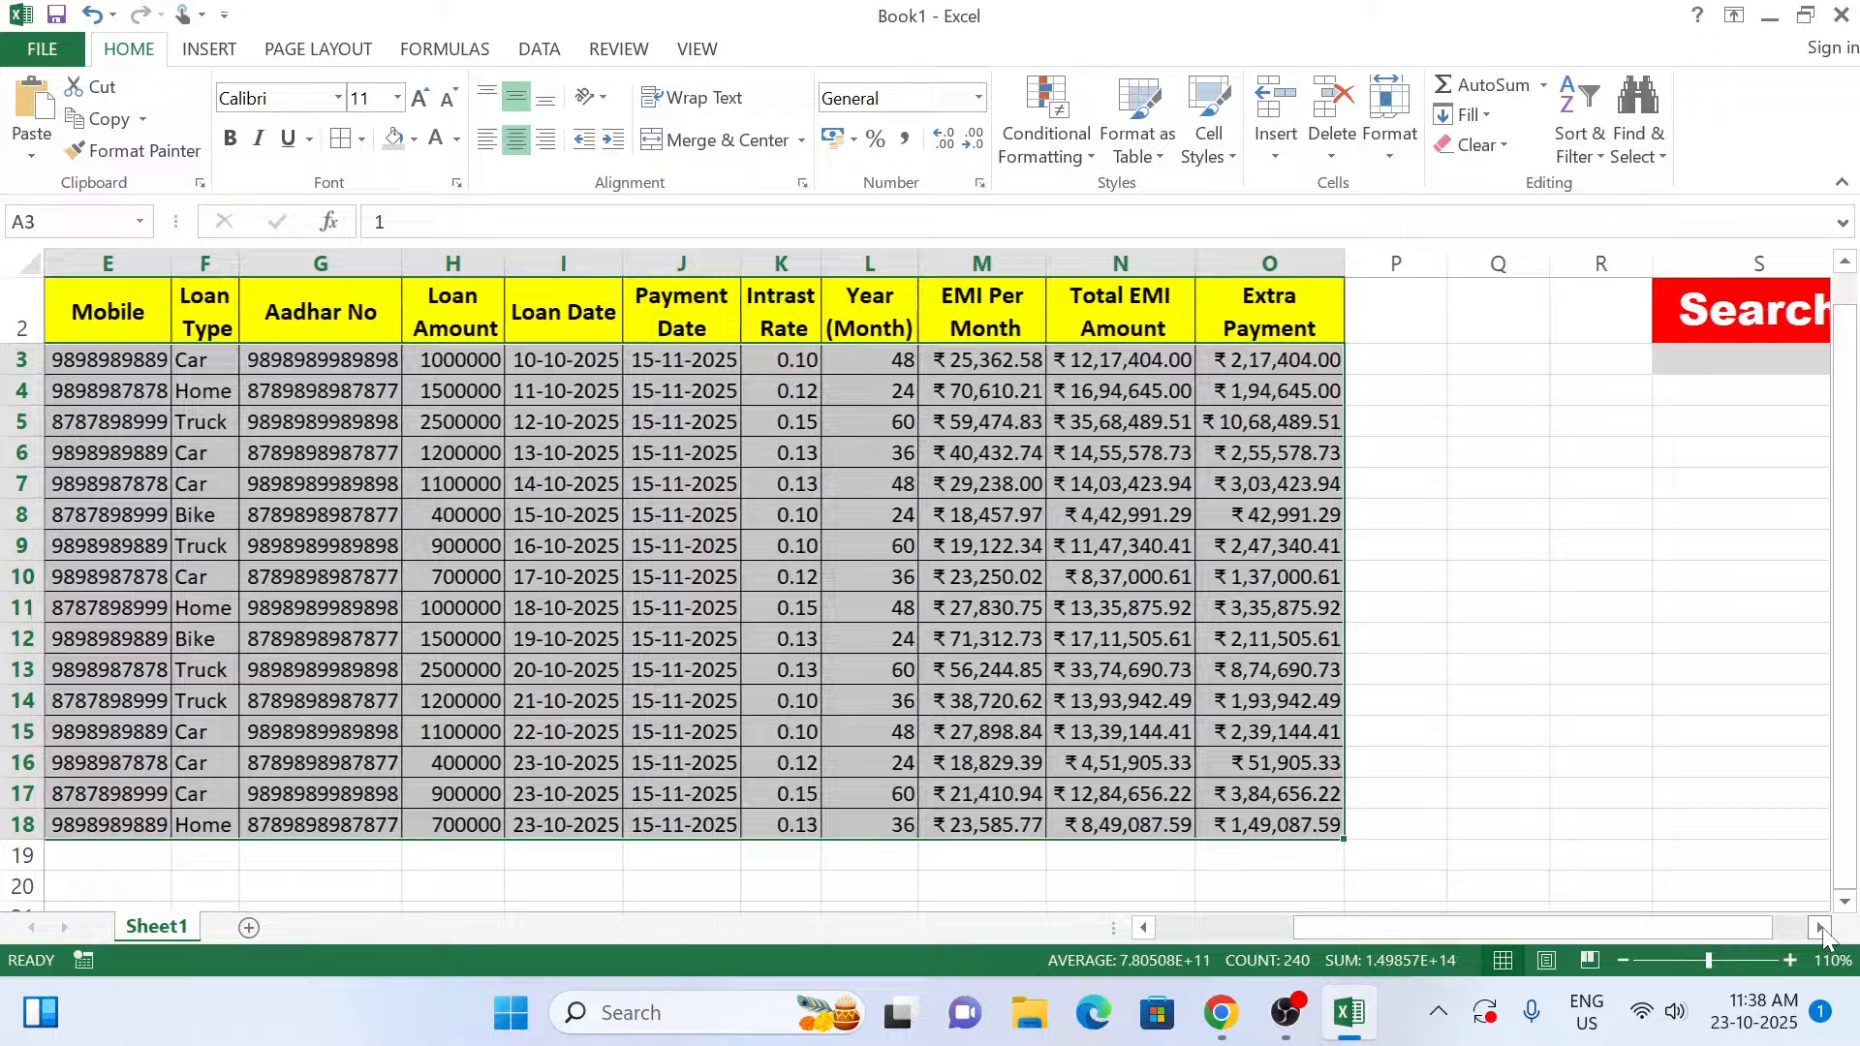
left_click(1033, 167)
left_click(1140, 497)
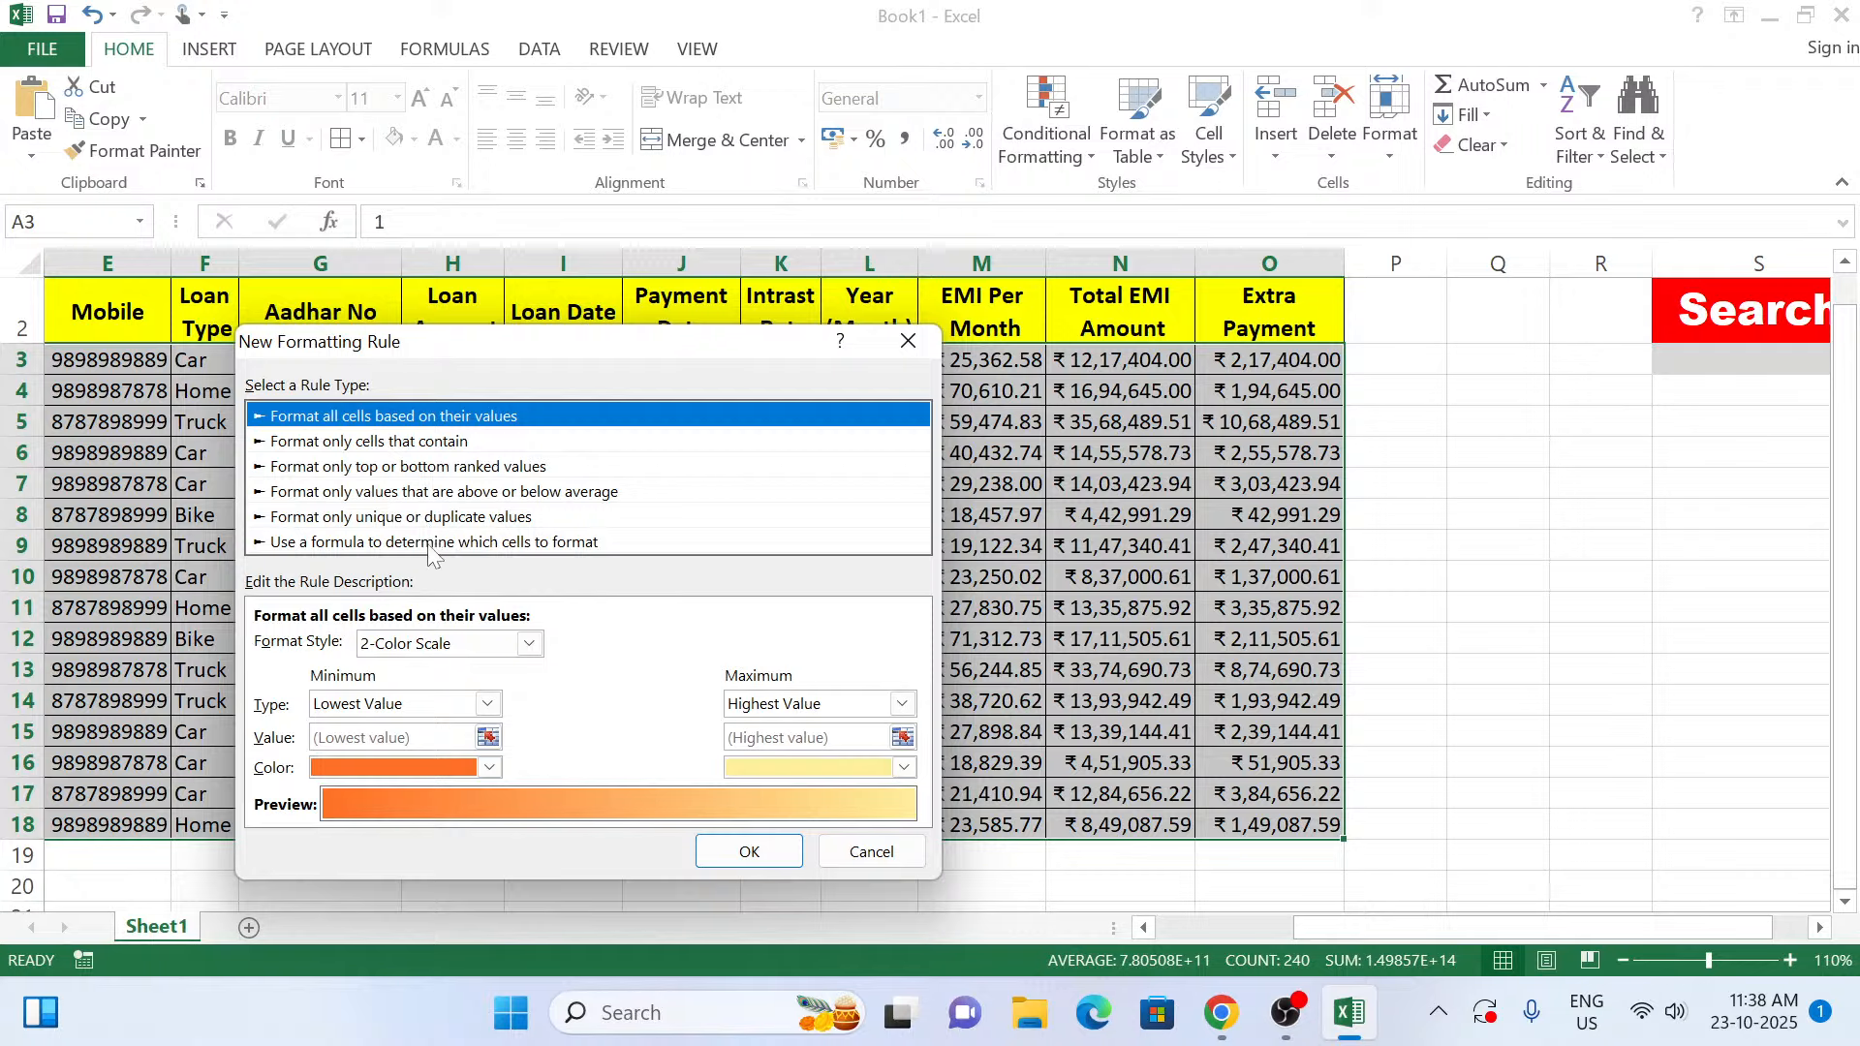
left_click(432, 544)
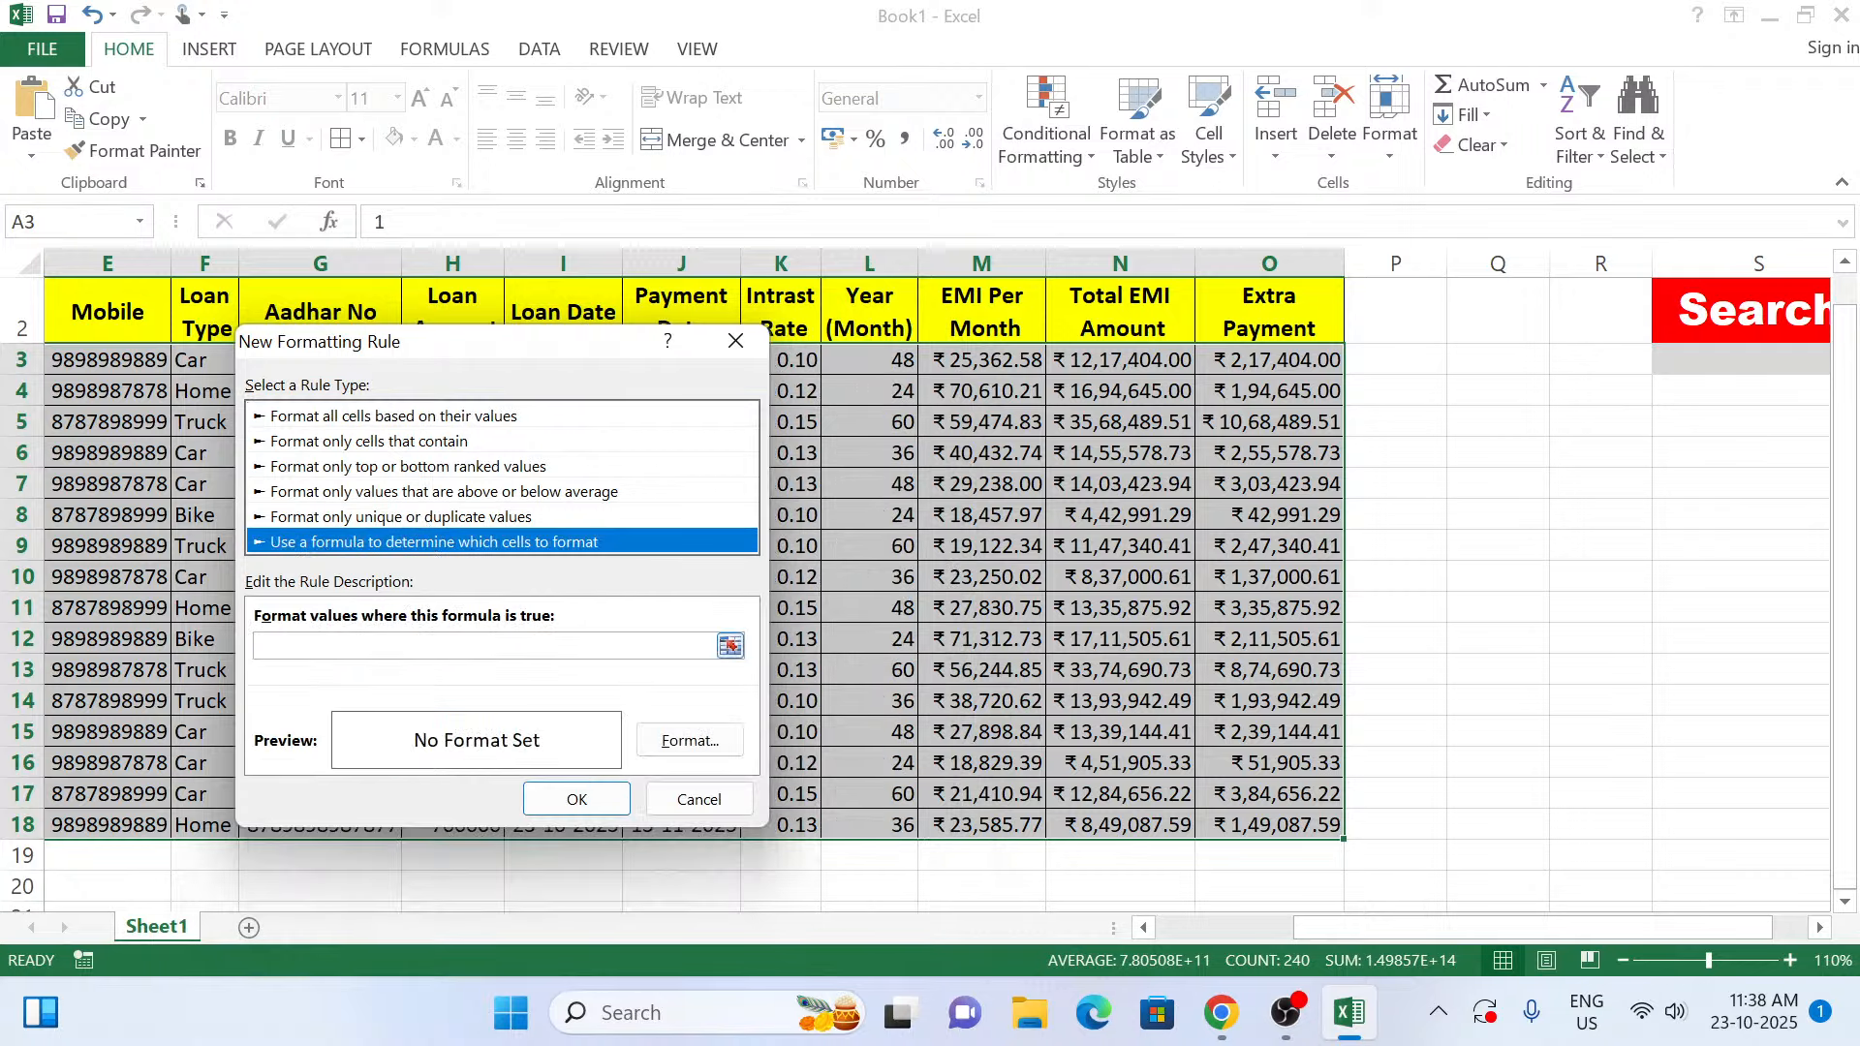
key("ctrl+v")
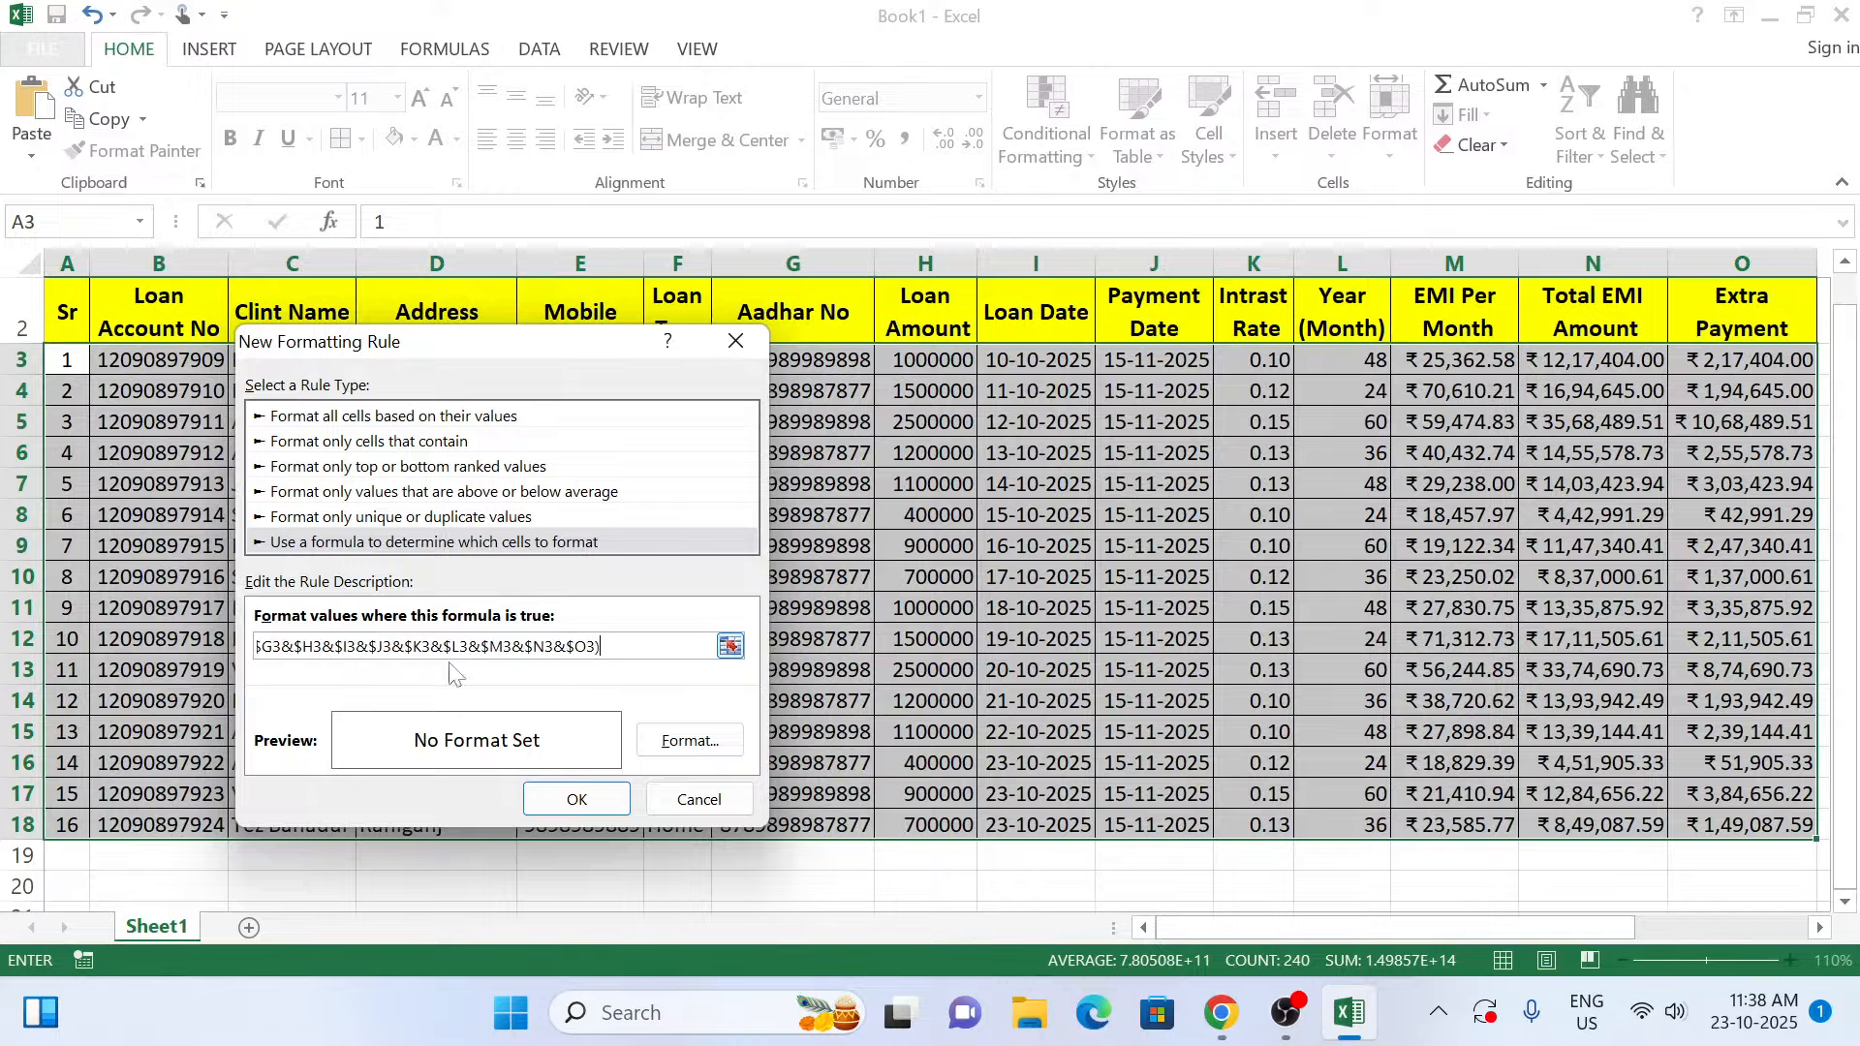
Give the new rule bold text and a green fill, and save the rule.
left_click(656, 754)
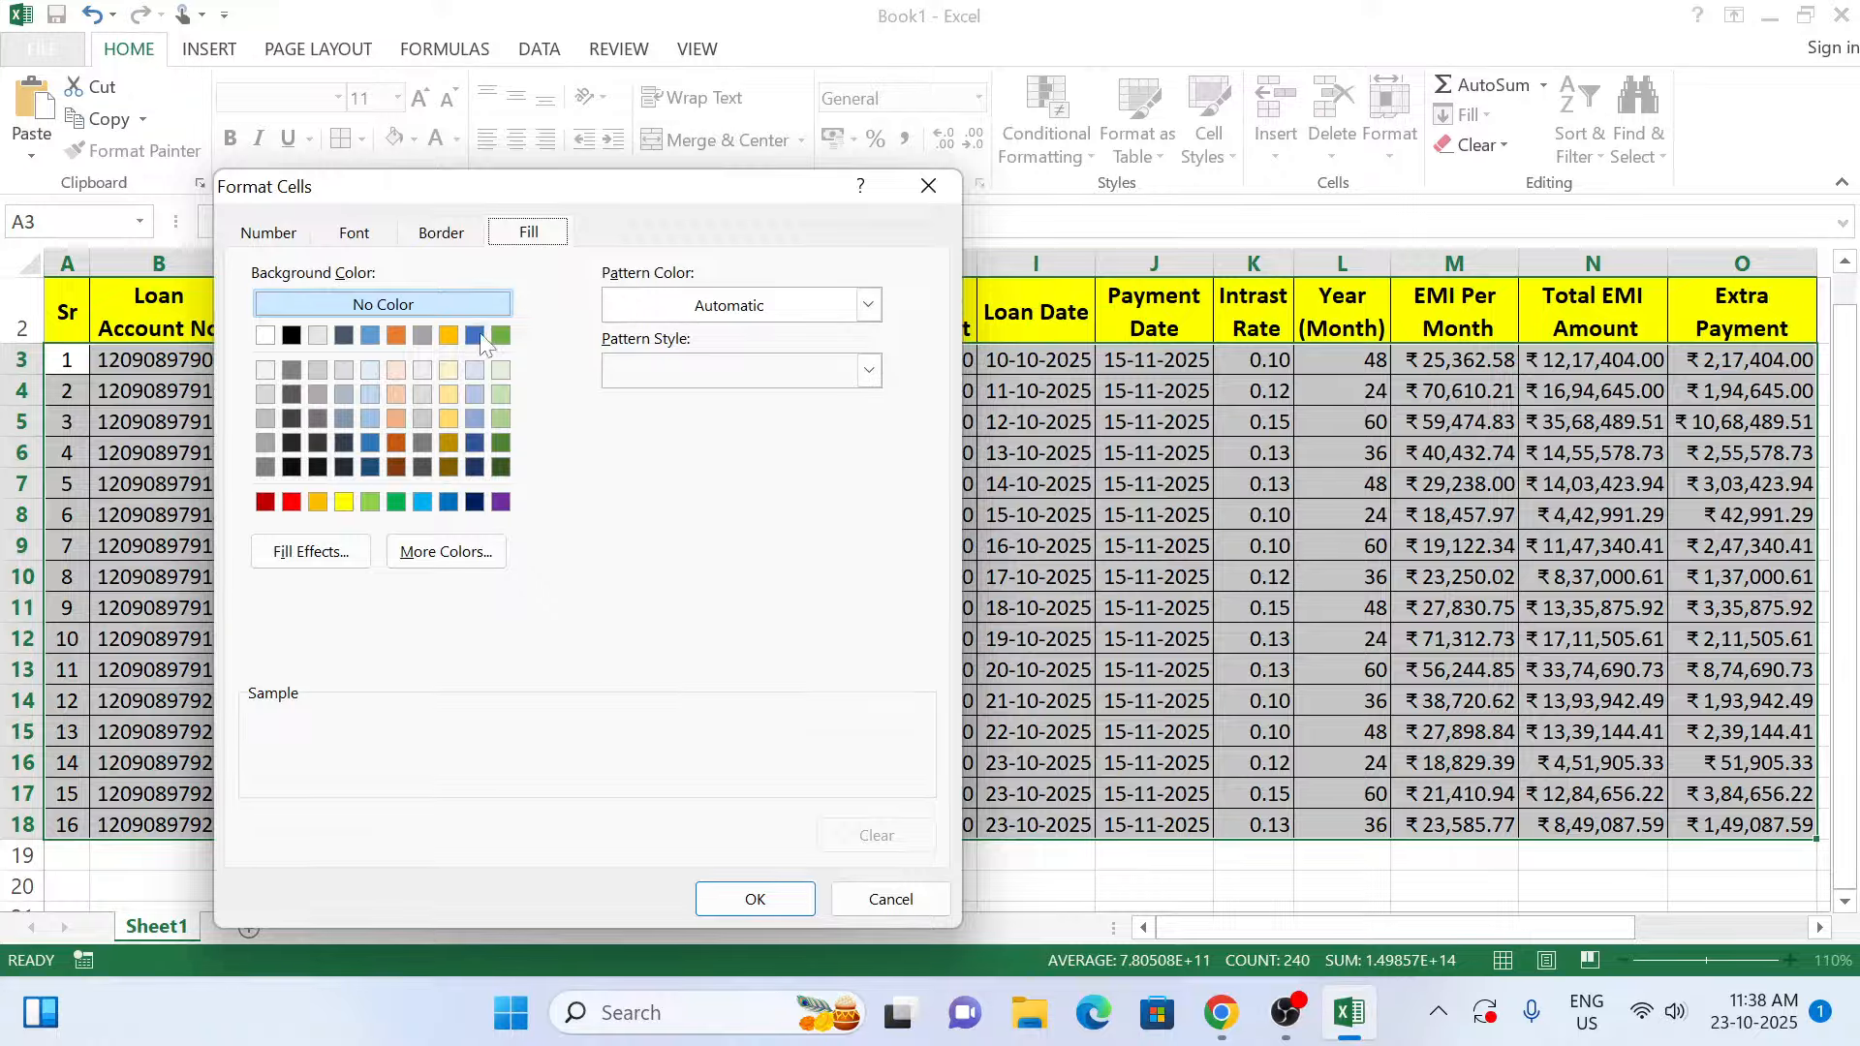
left_click(366, 237)
left_click(593, 371)
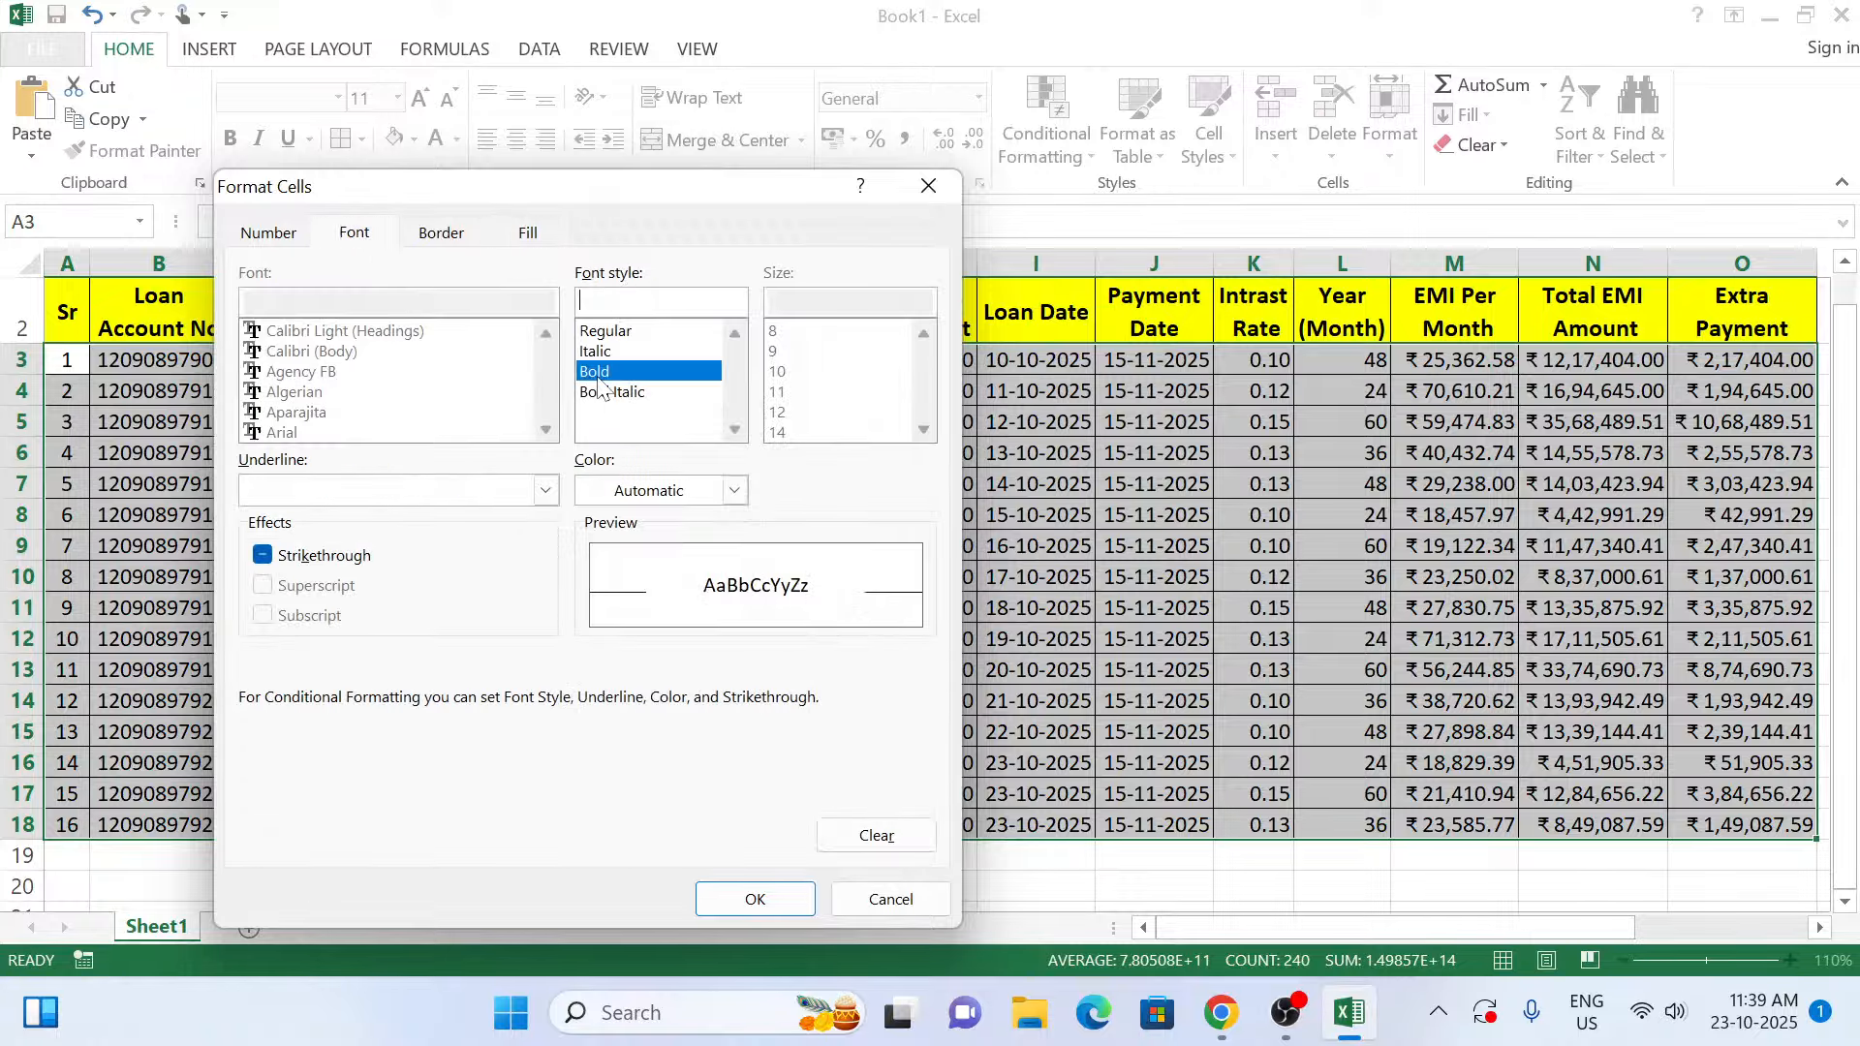
left_click(754, 899)
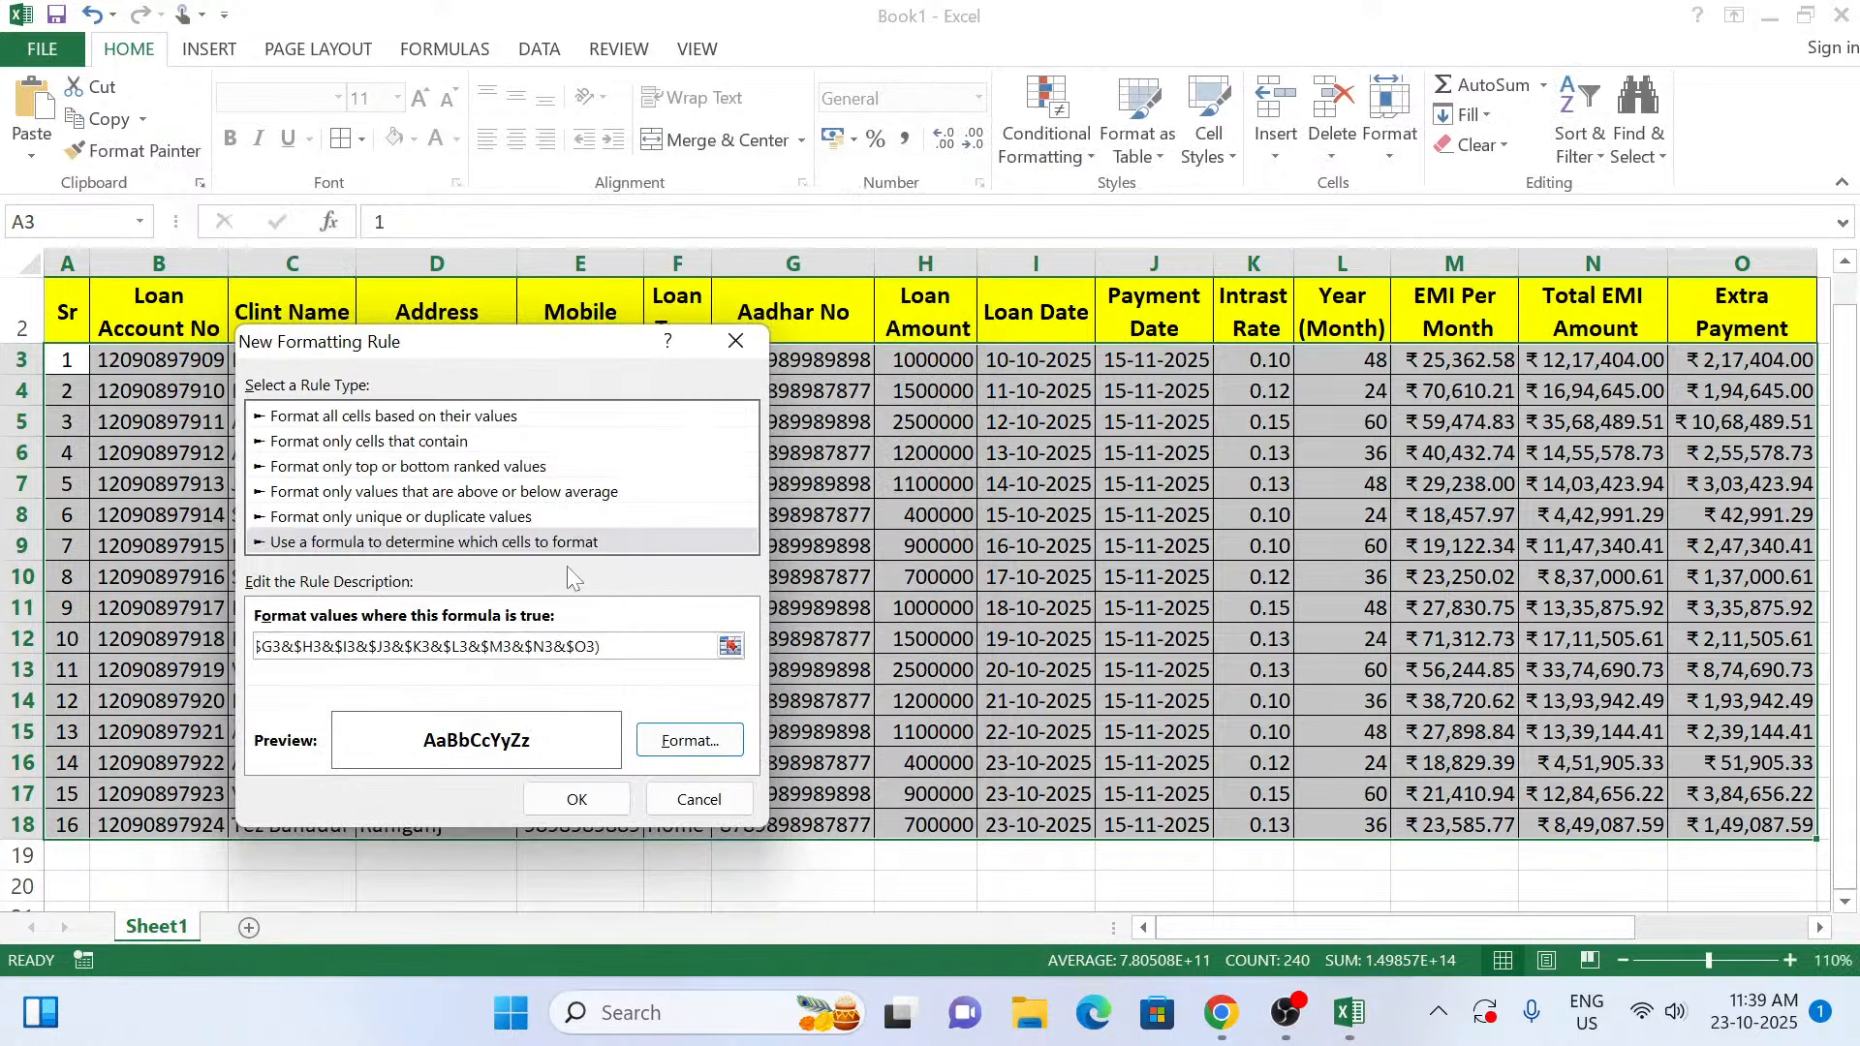
left_click(697, 738)
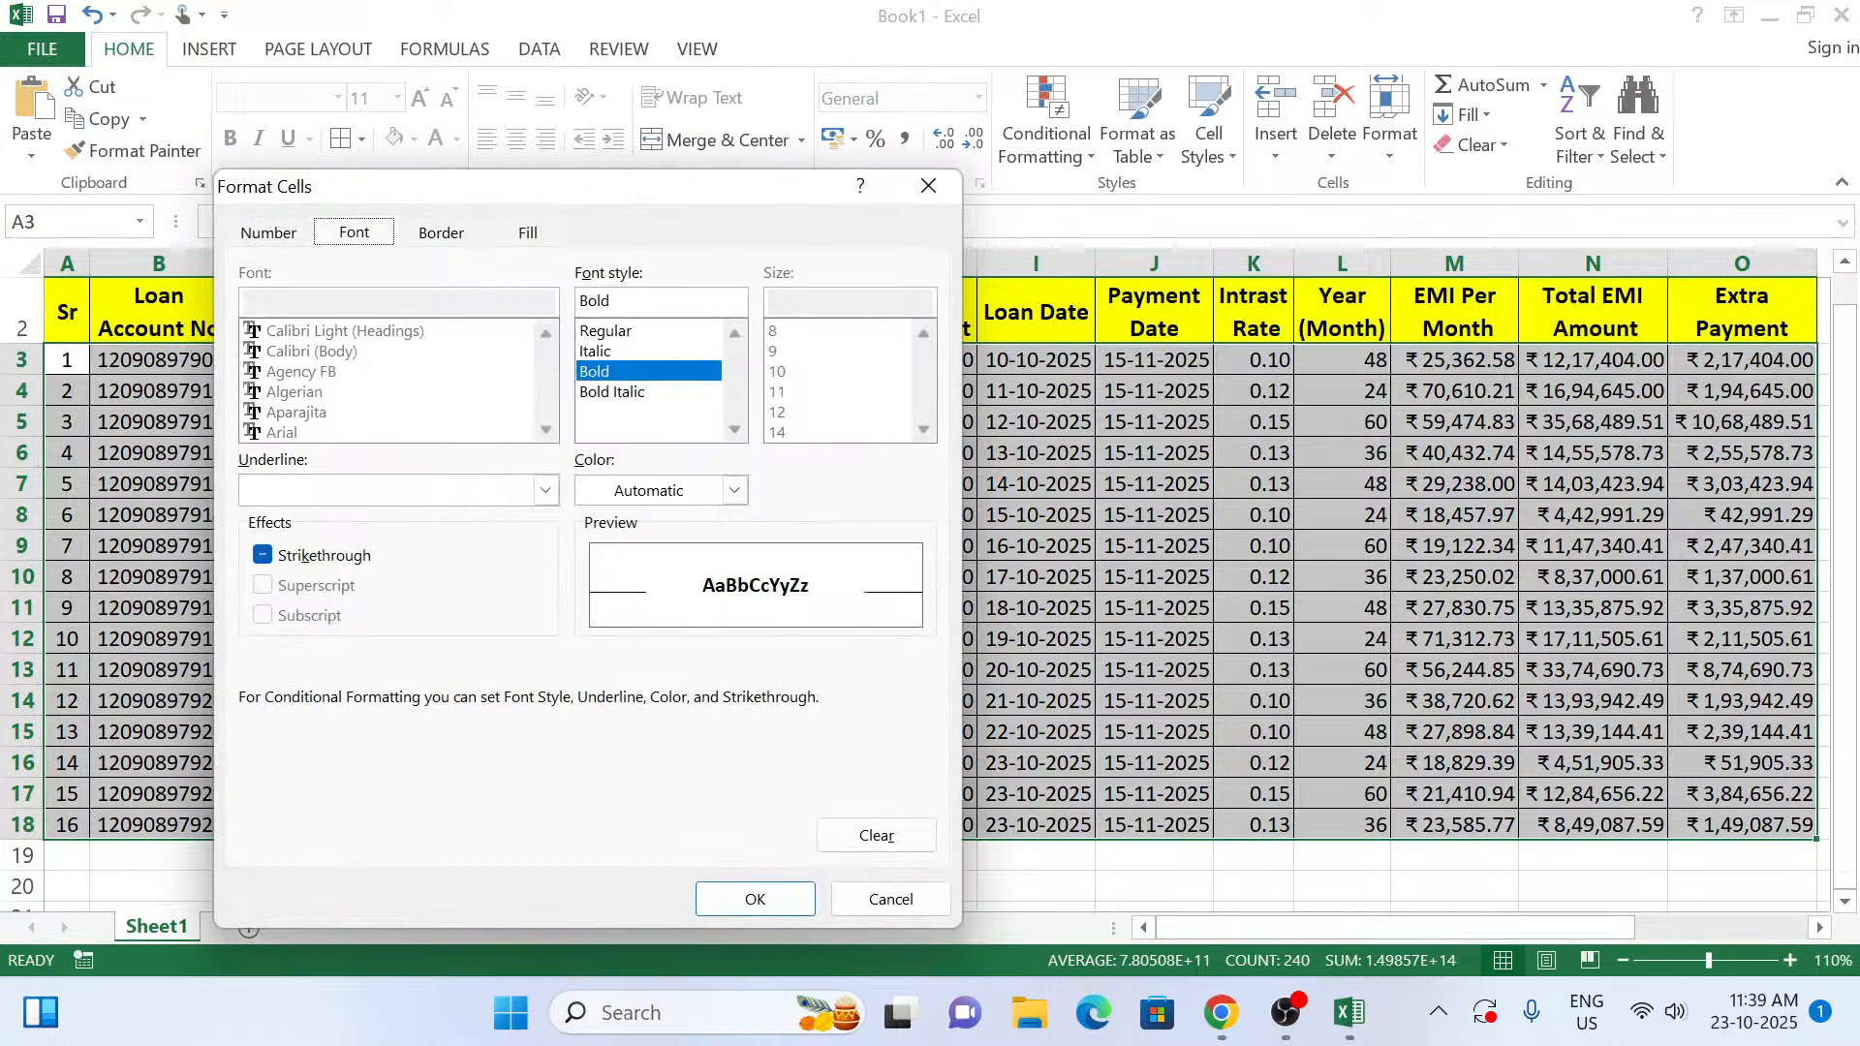
left_click(529, 235)
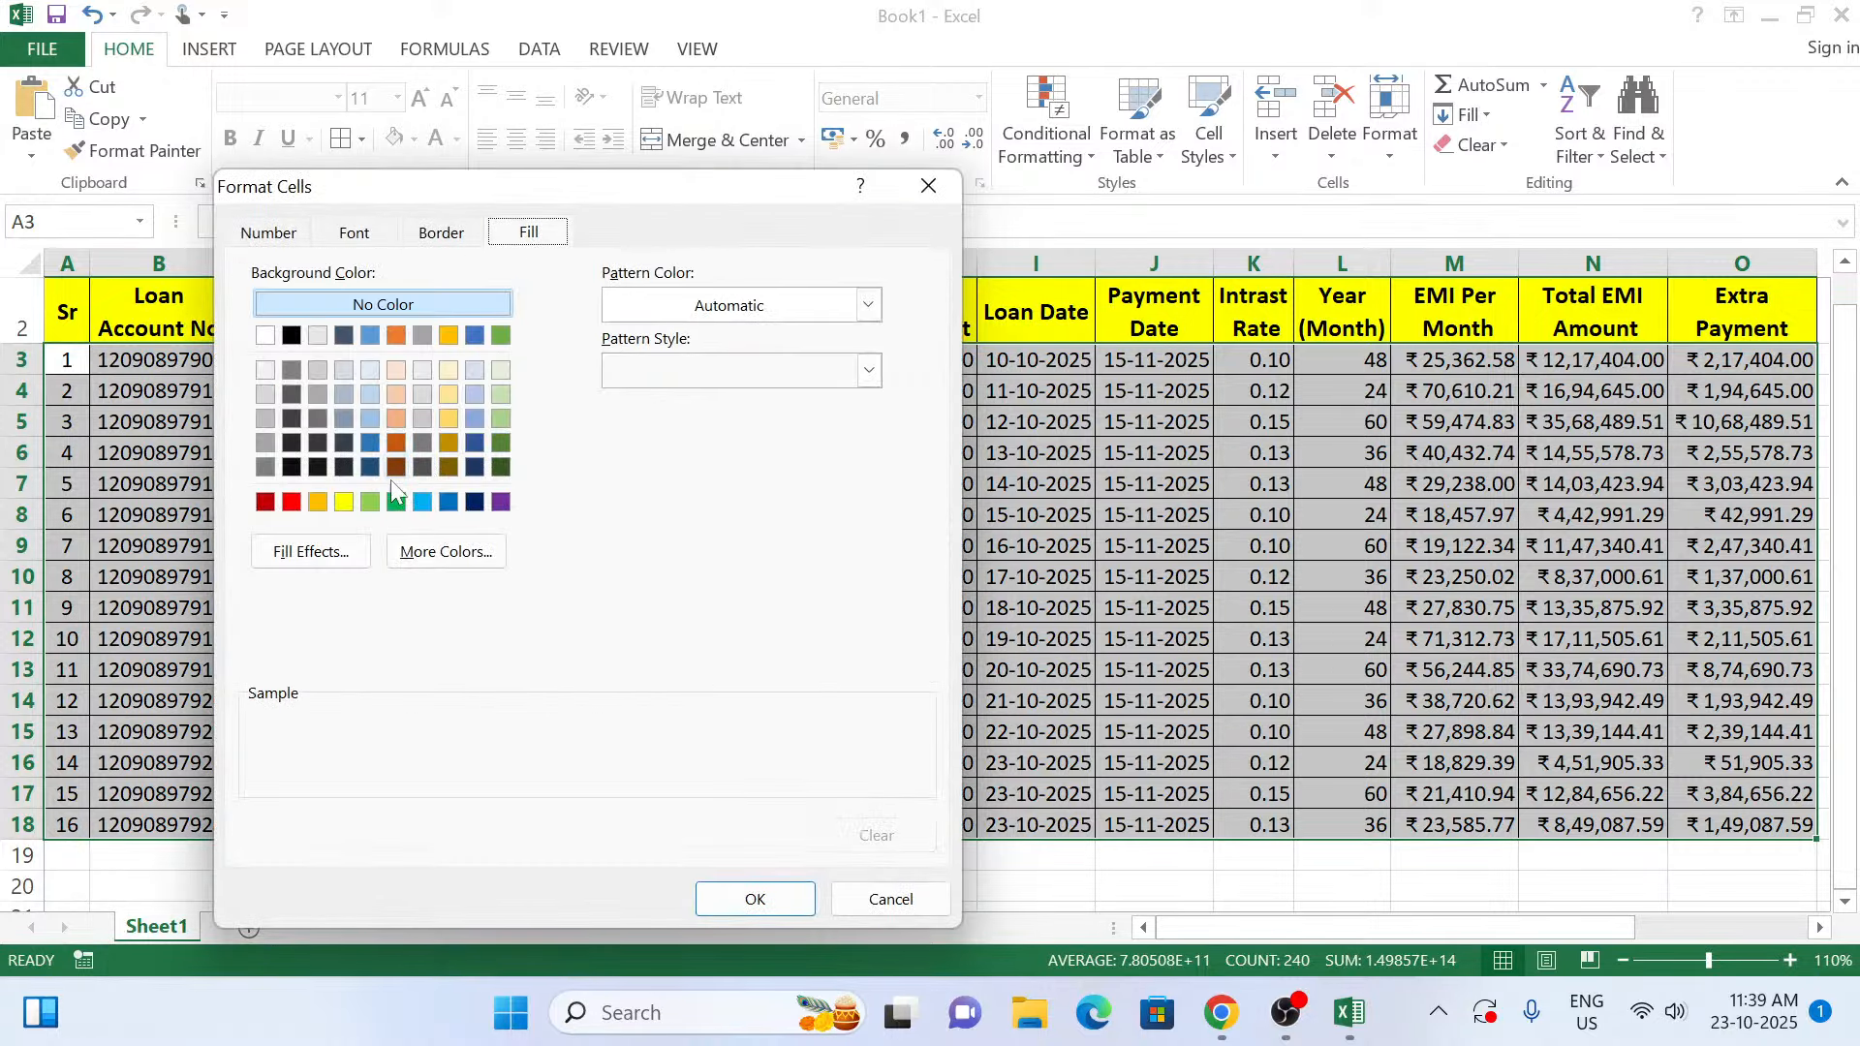
left_click(344, 502)
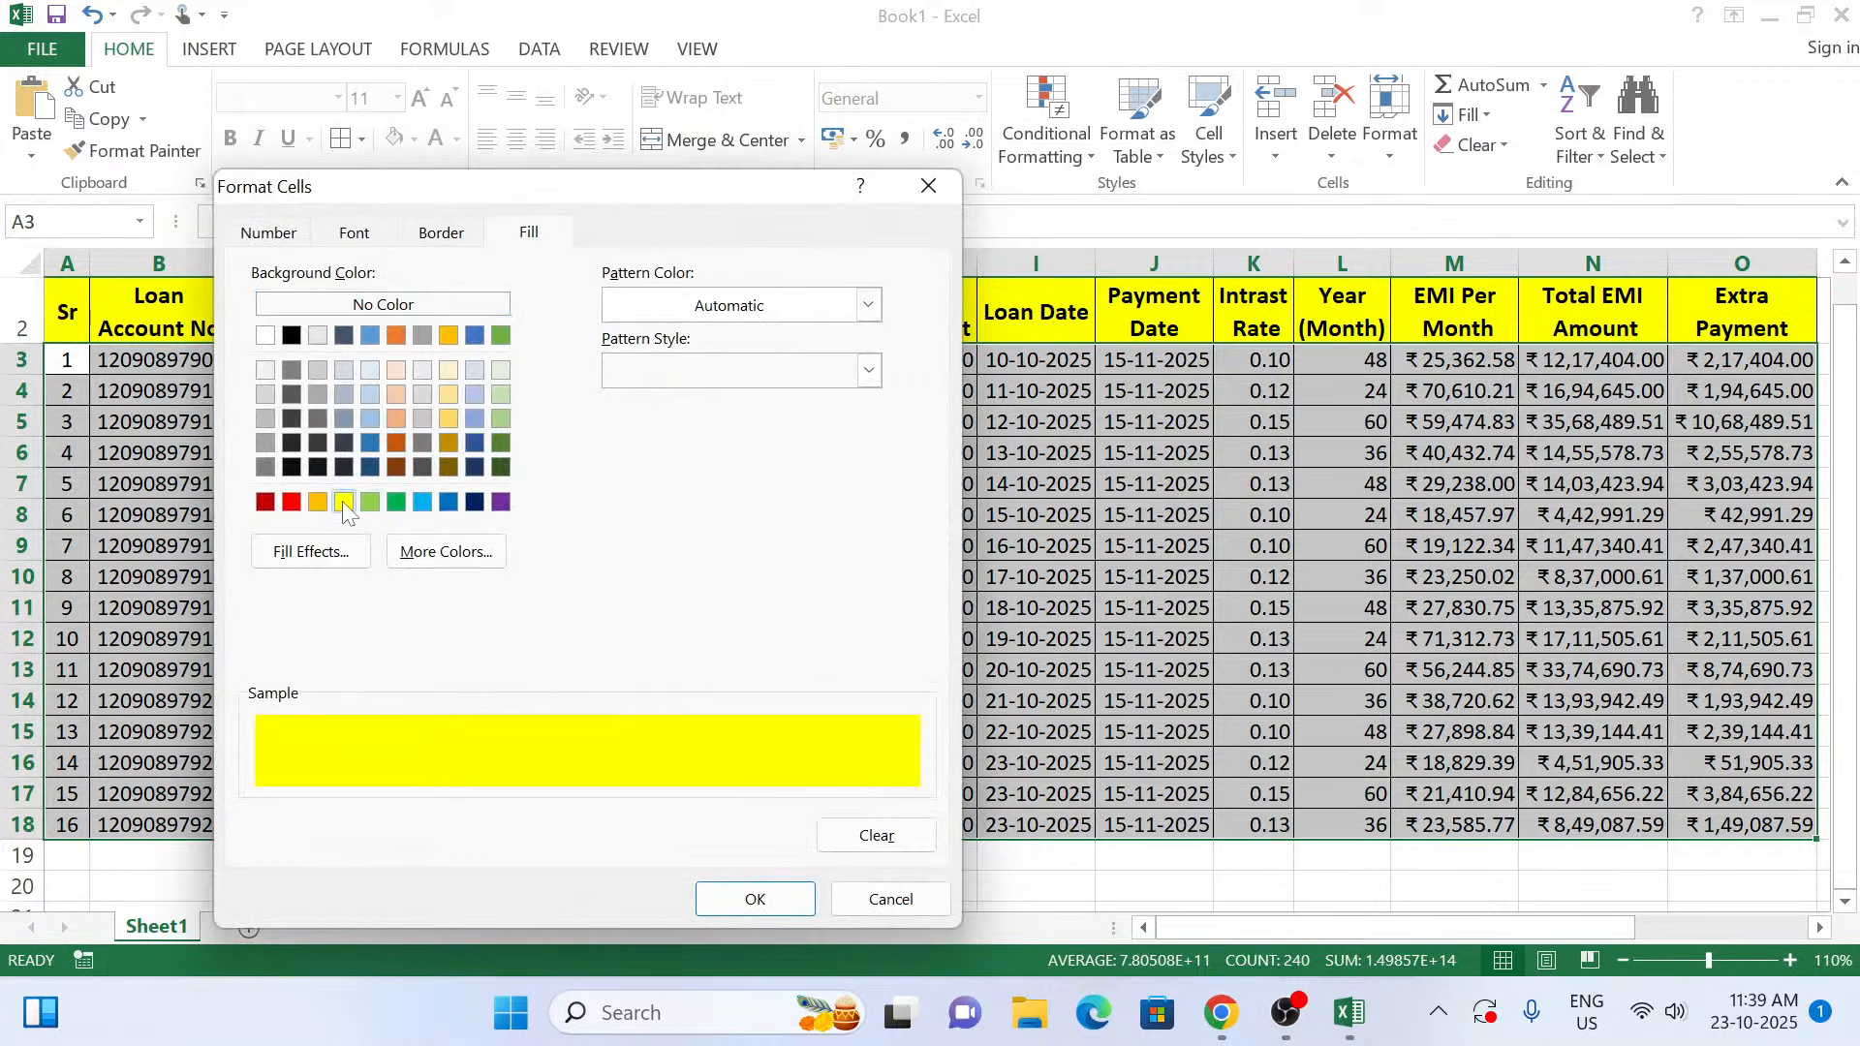
left_click(393, 502)
left_click(725, 901)
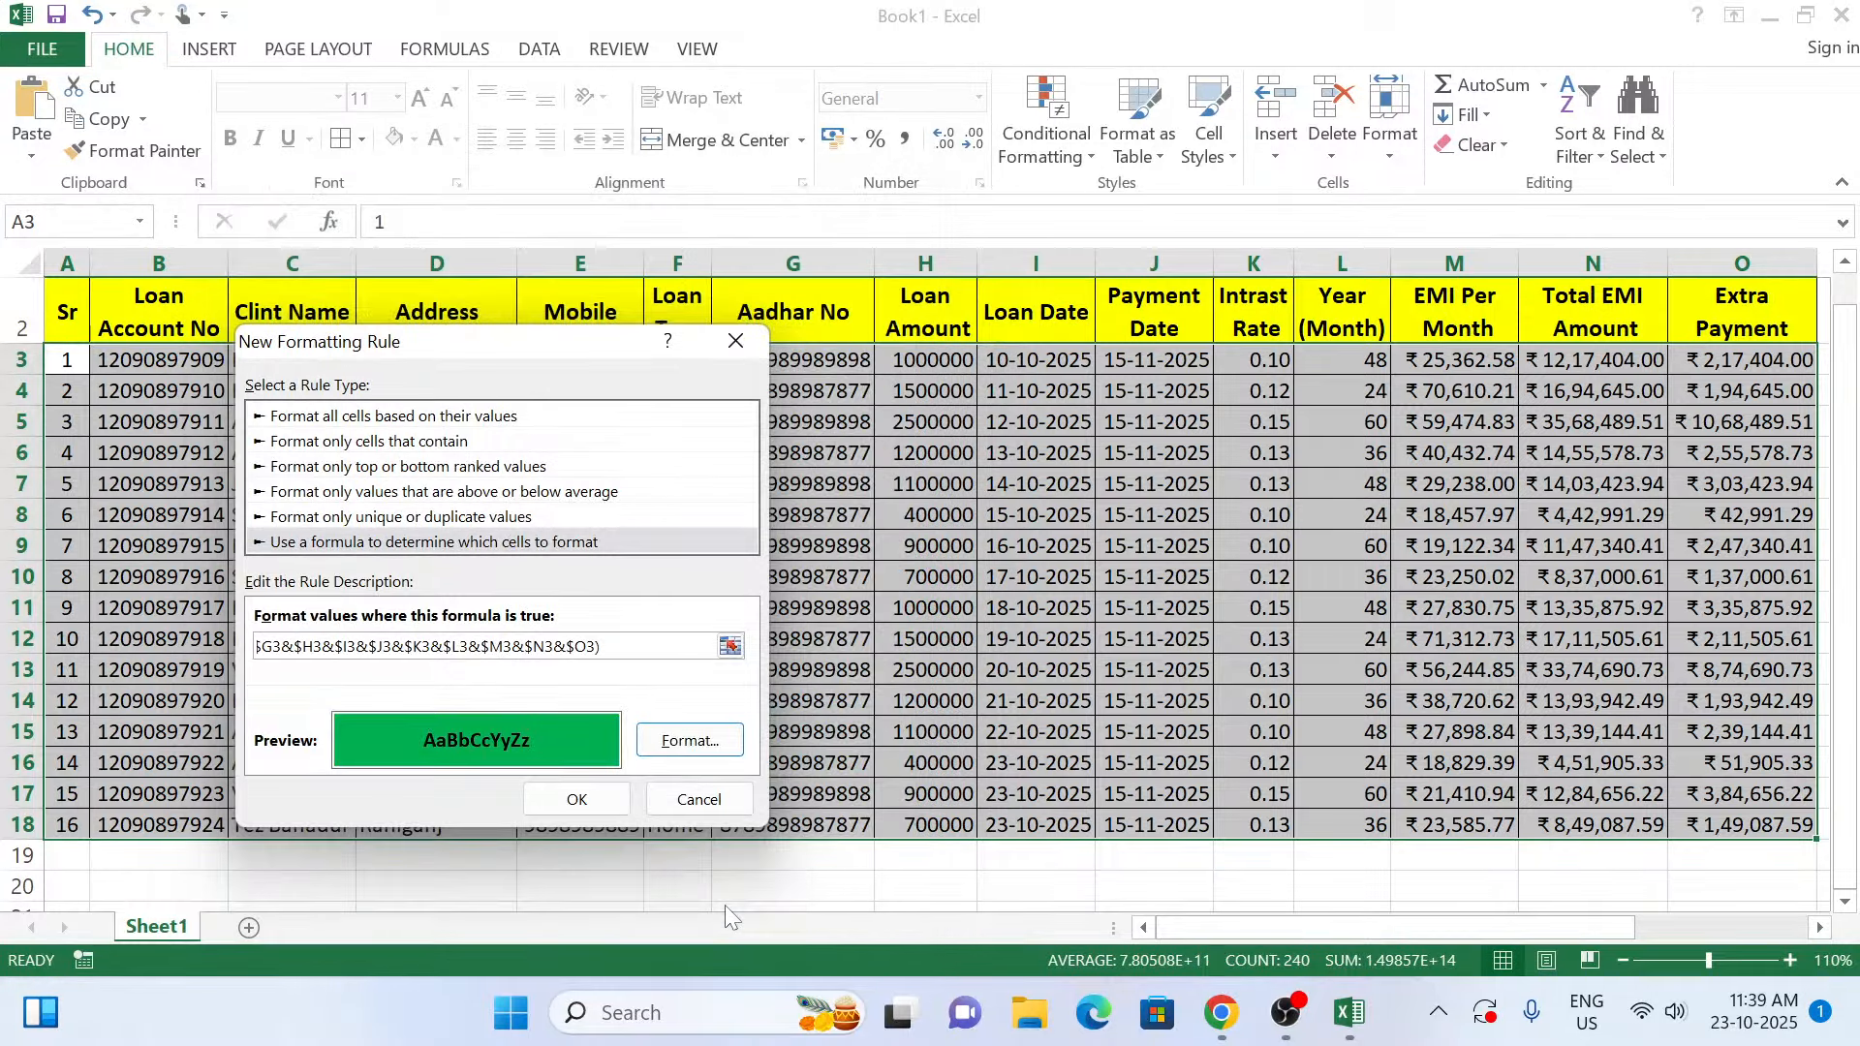
left_click(581, 797)
left_click_drag(583, 792, 1116, 663)
left_click(1116, 663)
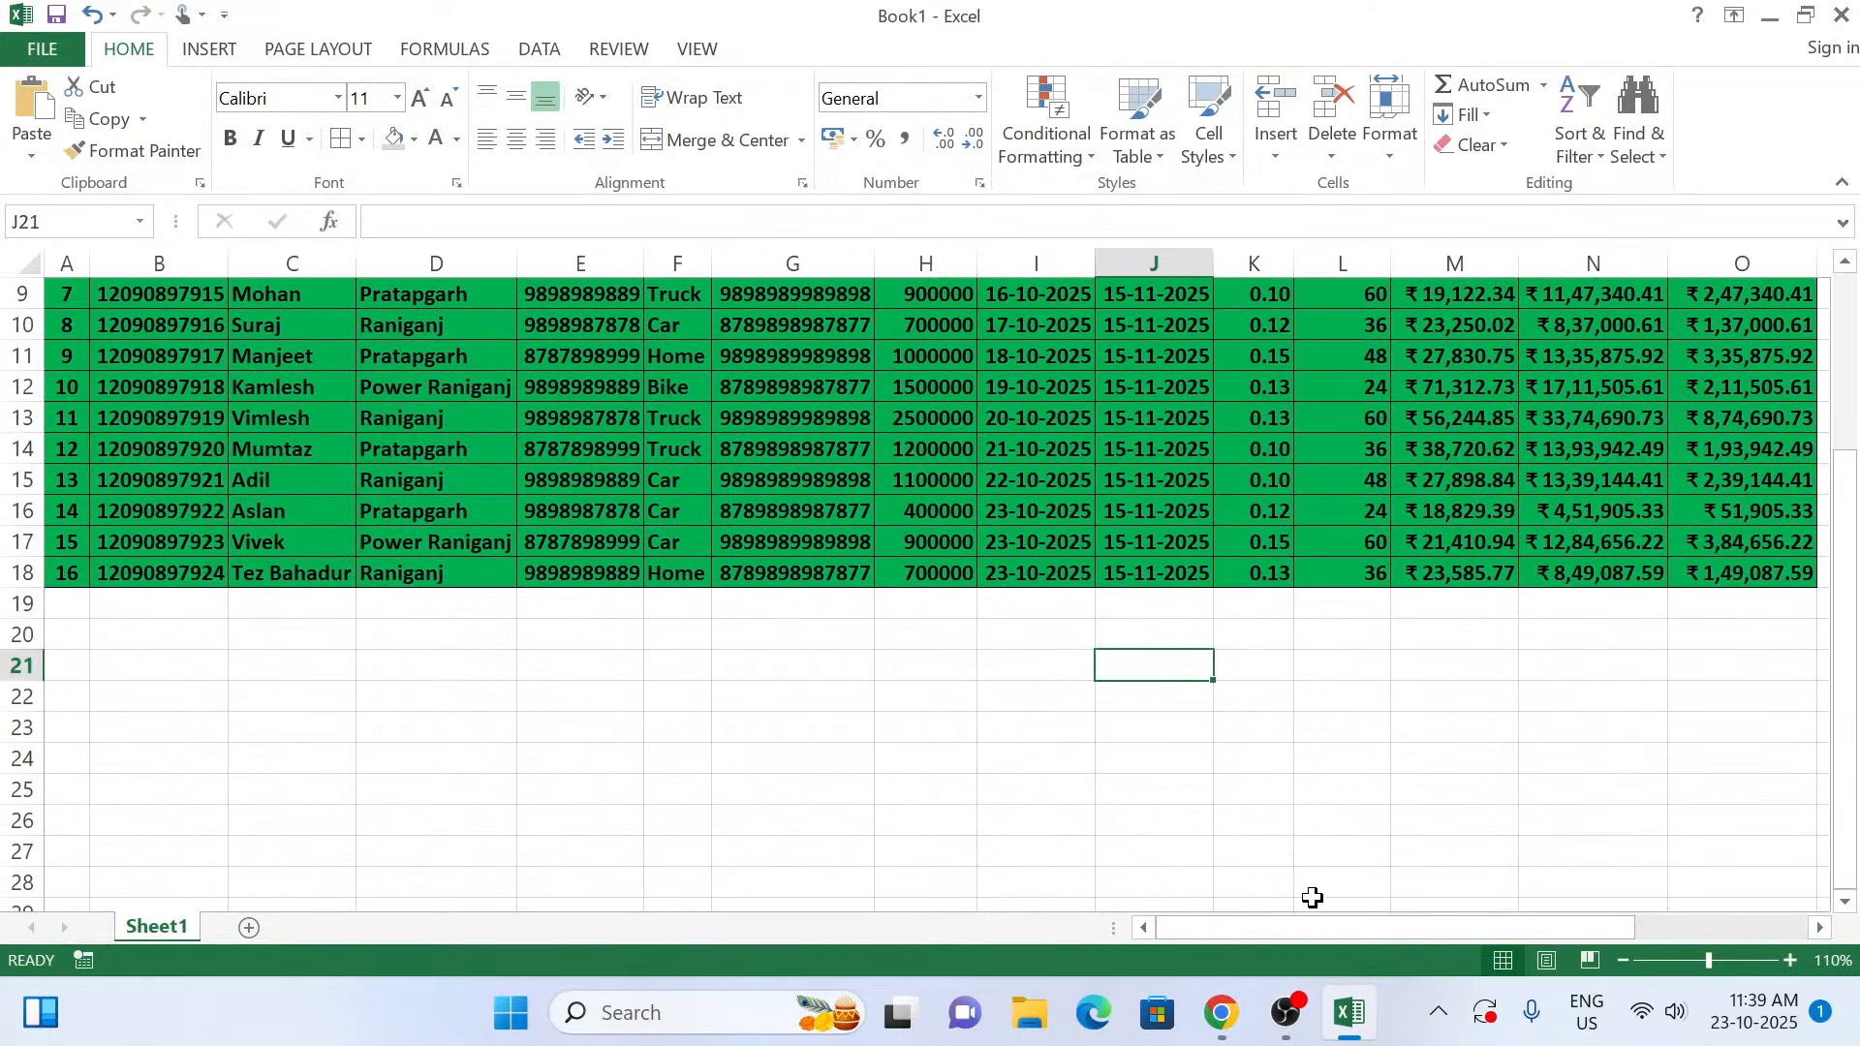
Enter CAR in search cell S3 and review the matching loan rows across the table.
left_click_drag(1312, 927, 1559, 920)
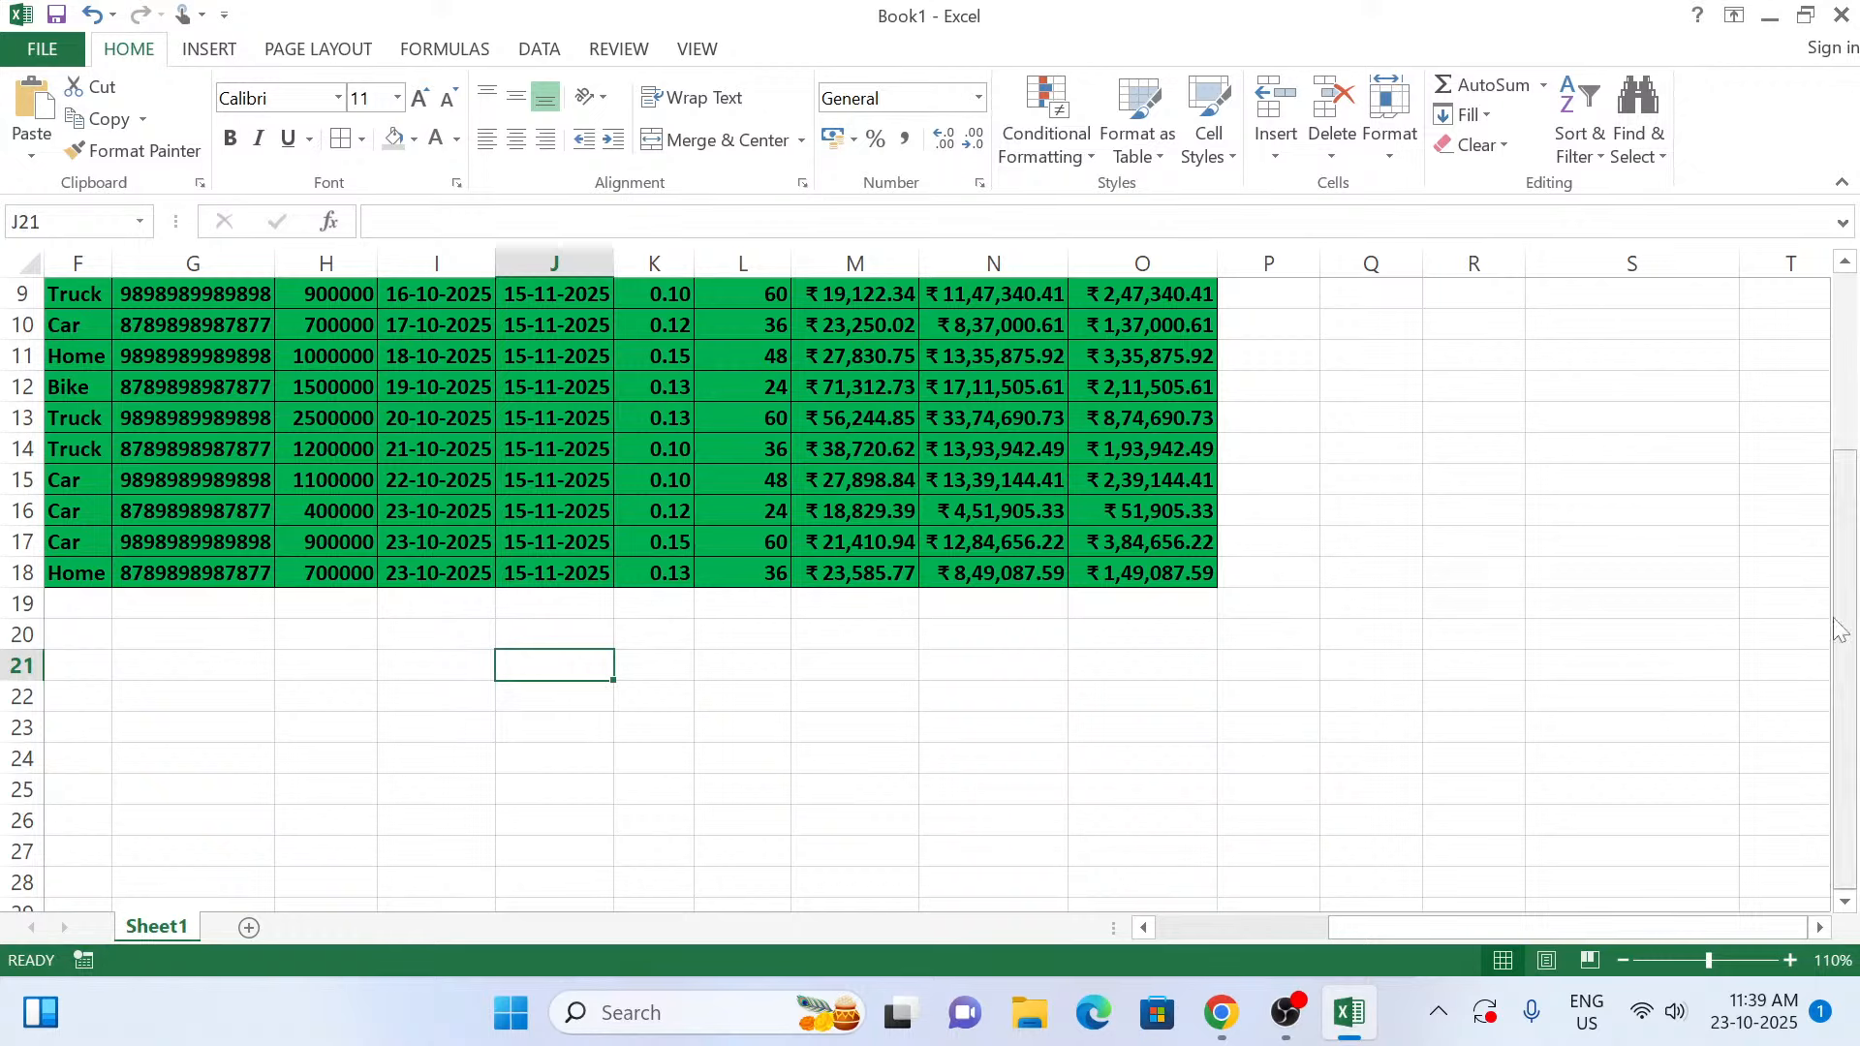
left_click_drag(1845, 631, 1845, 441)
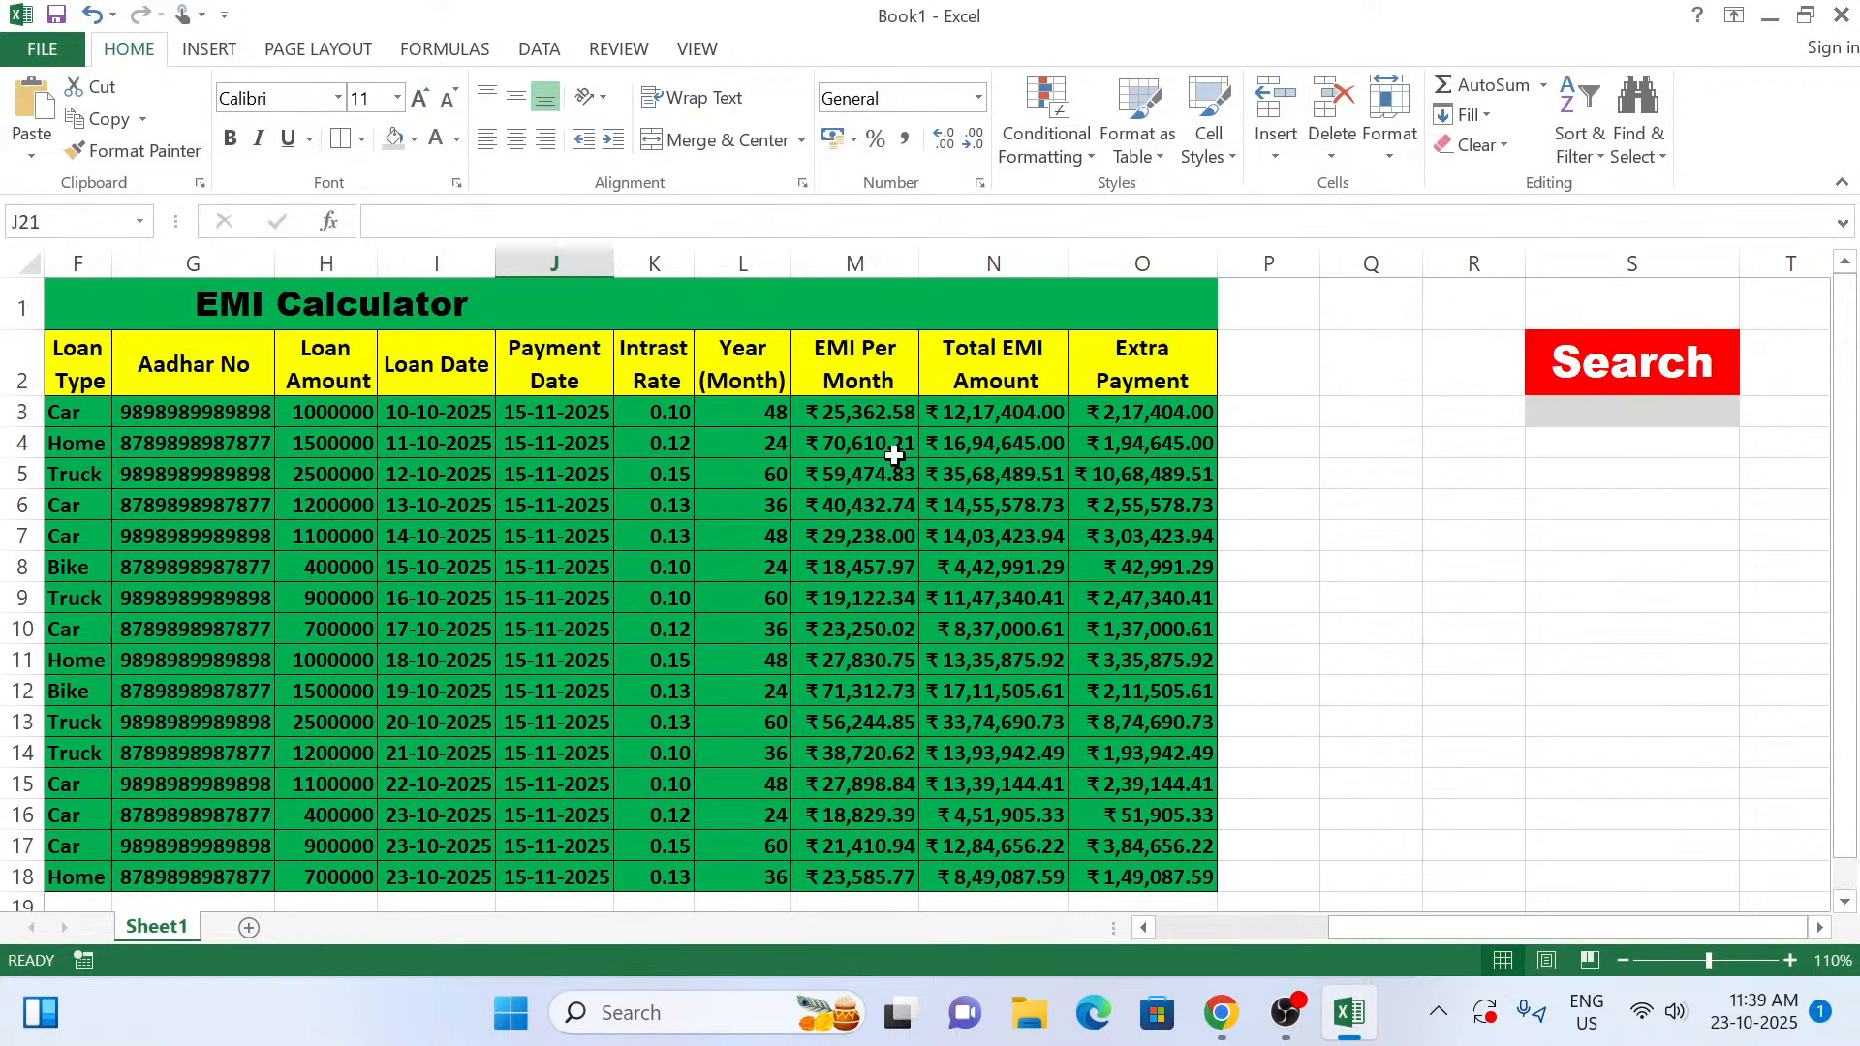
left_click(1575, 408)
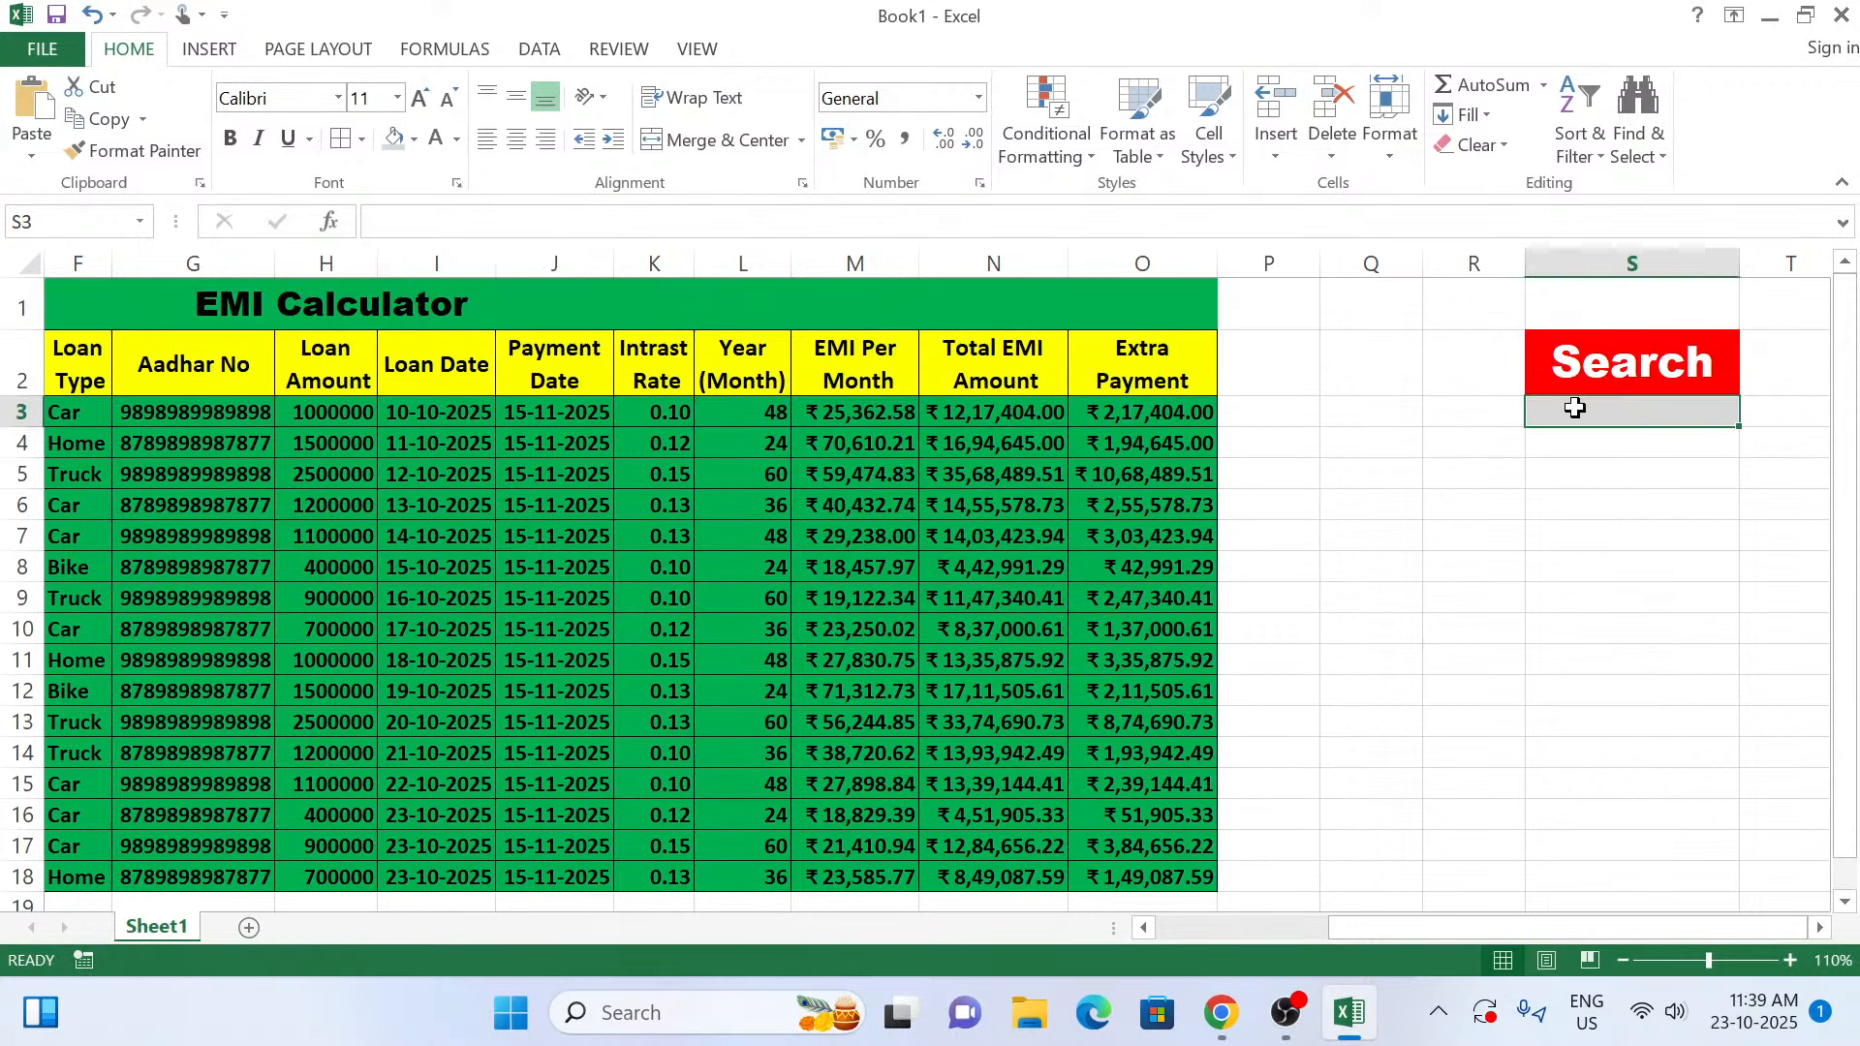
type("CAR")
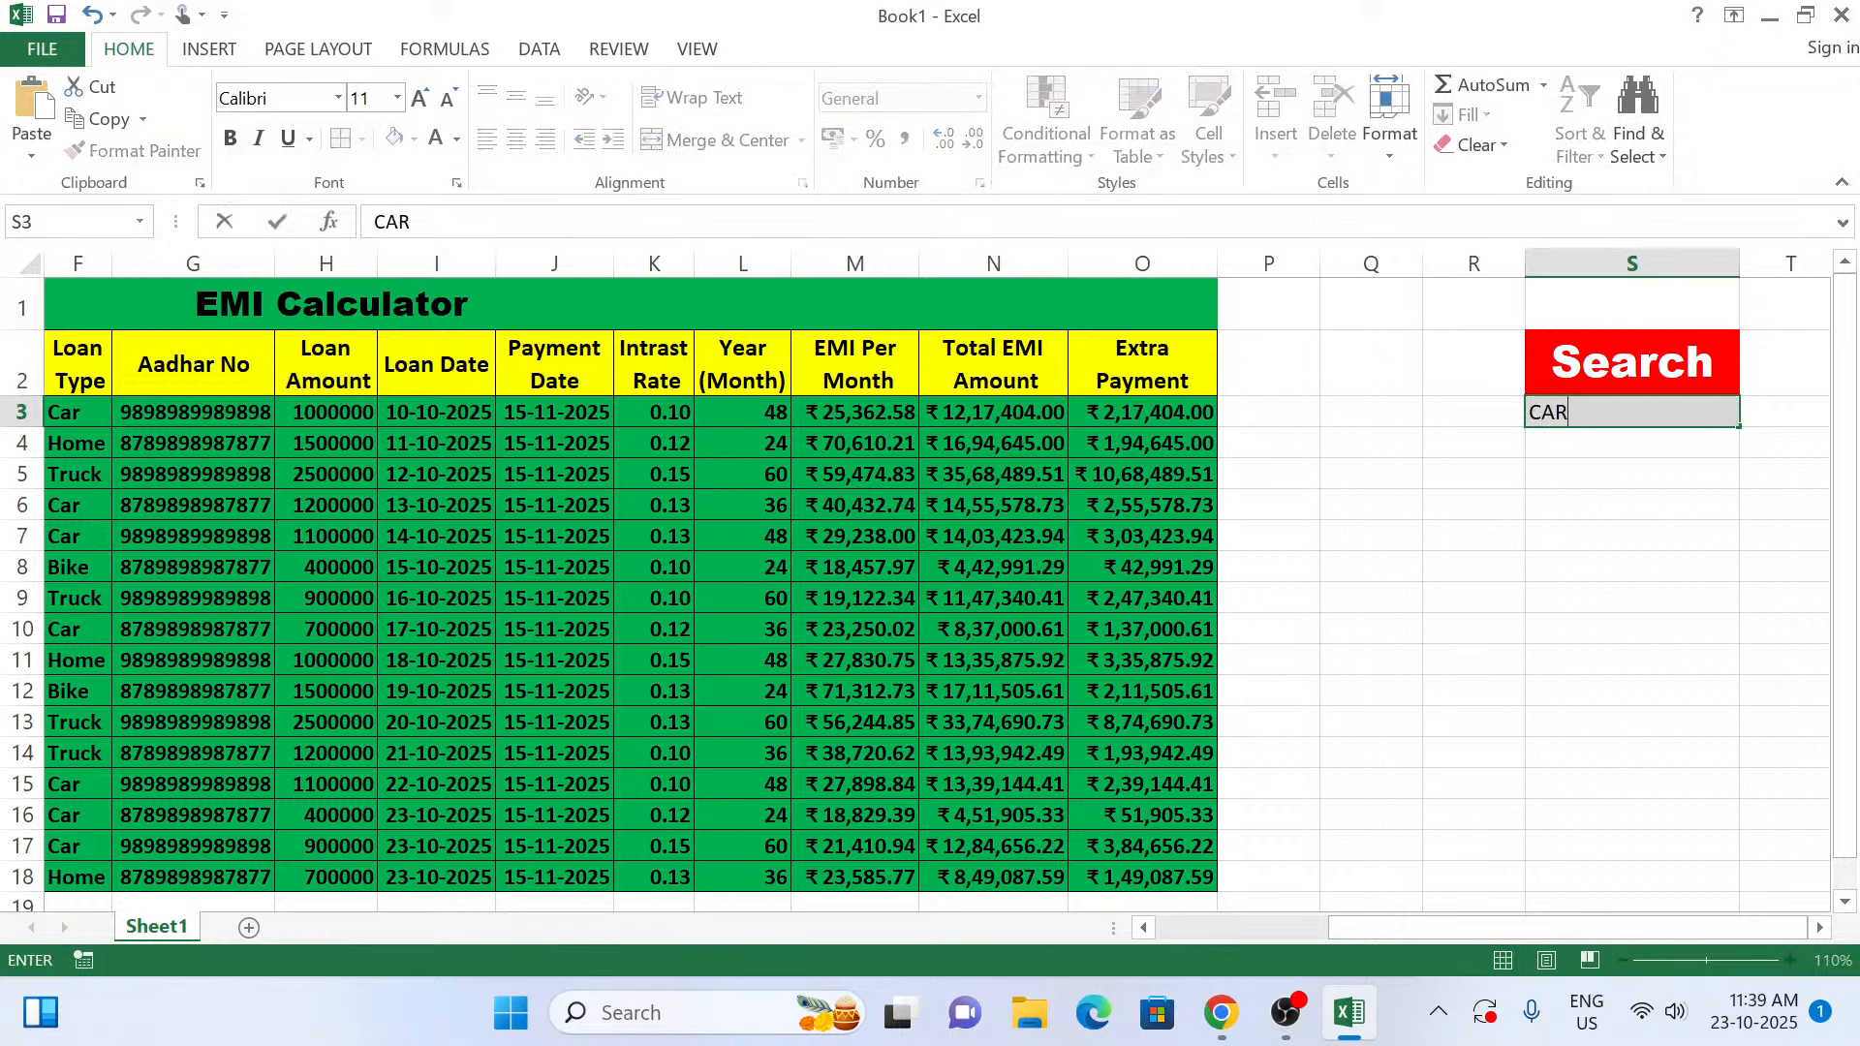
key("Return")
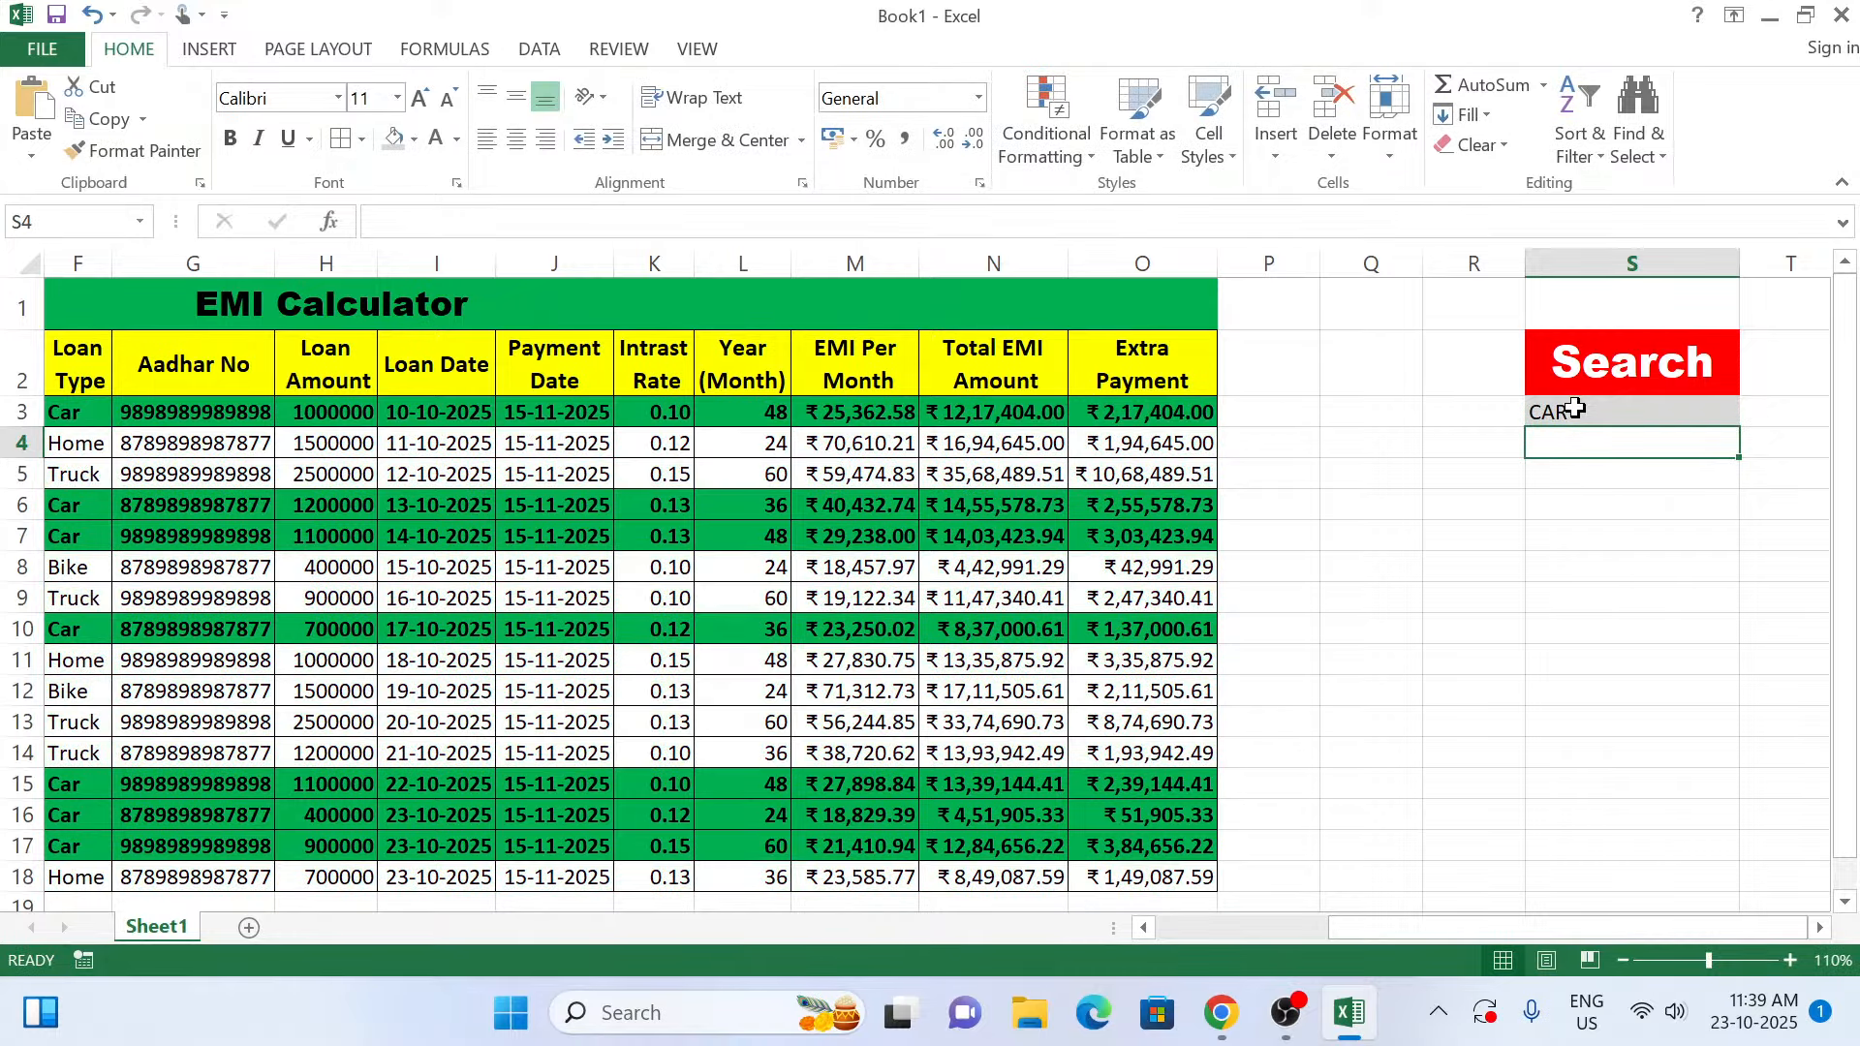
left_click(1298, 928)
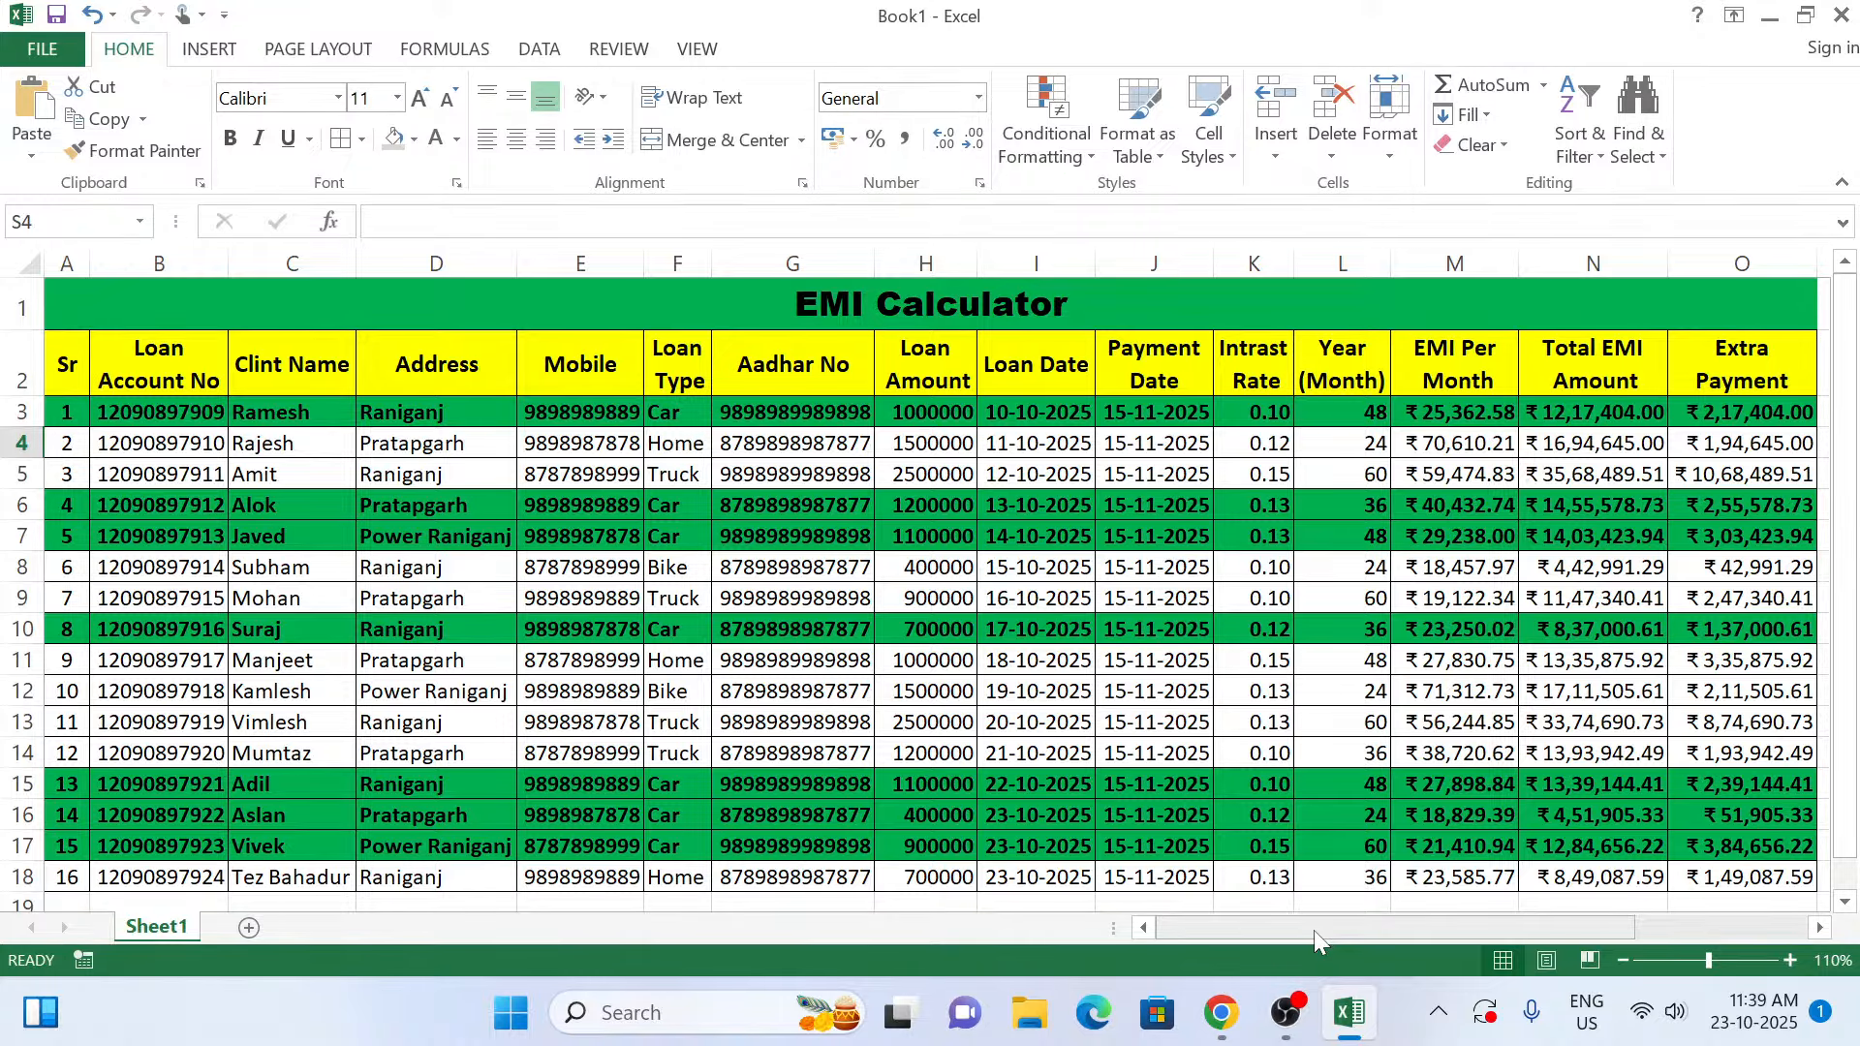
left_click_drag(1314, 930, 1550, 910)
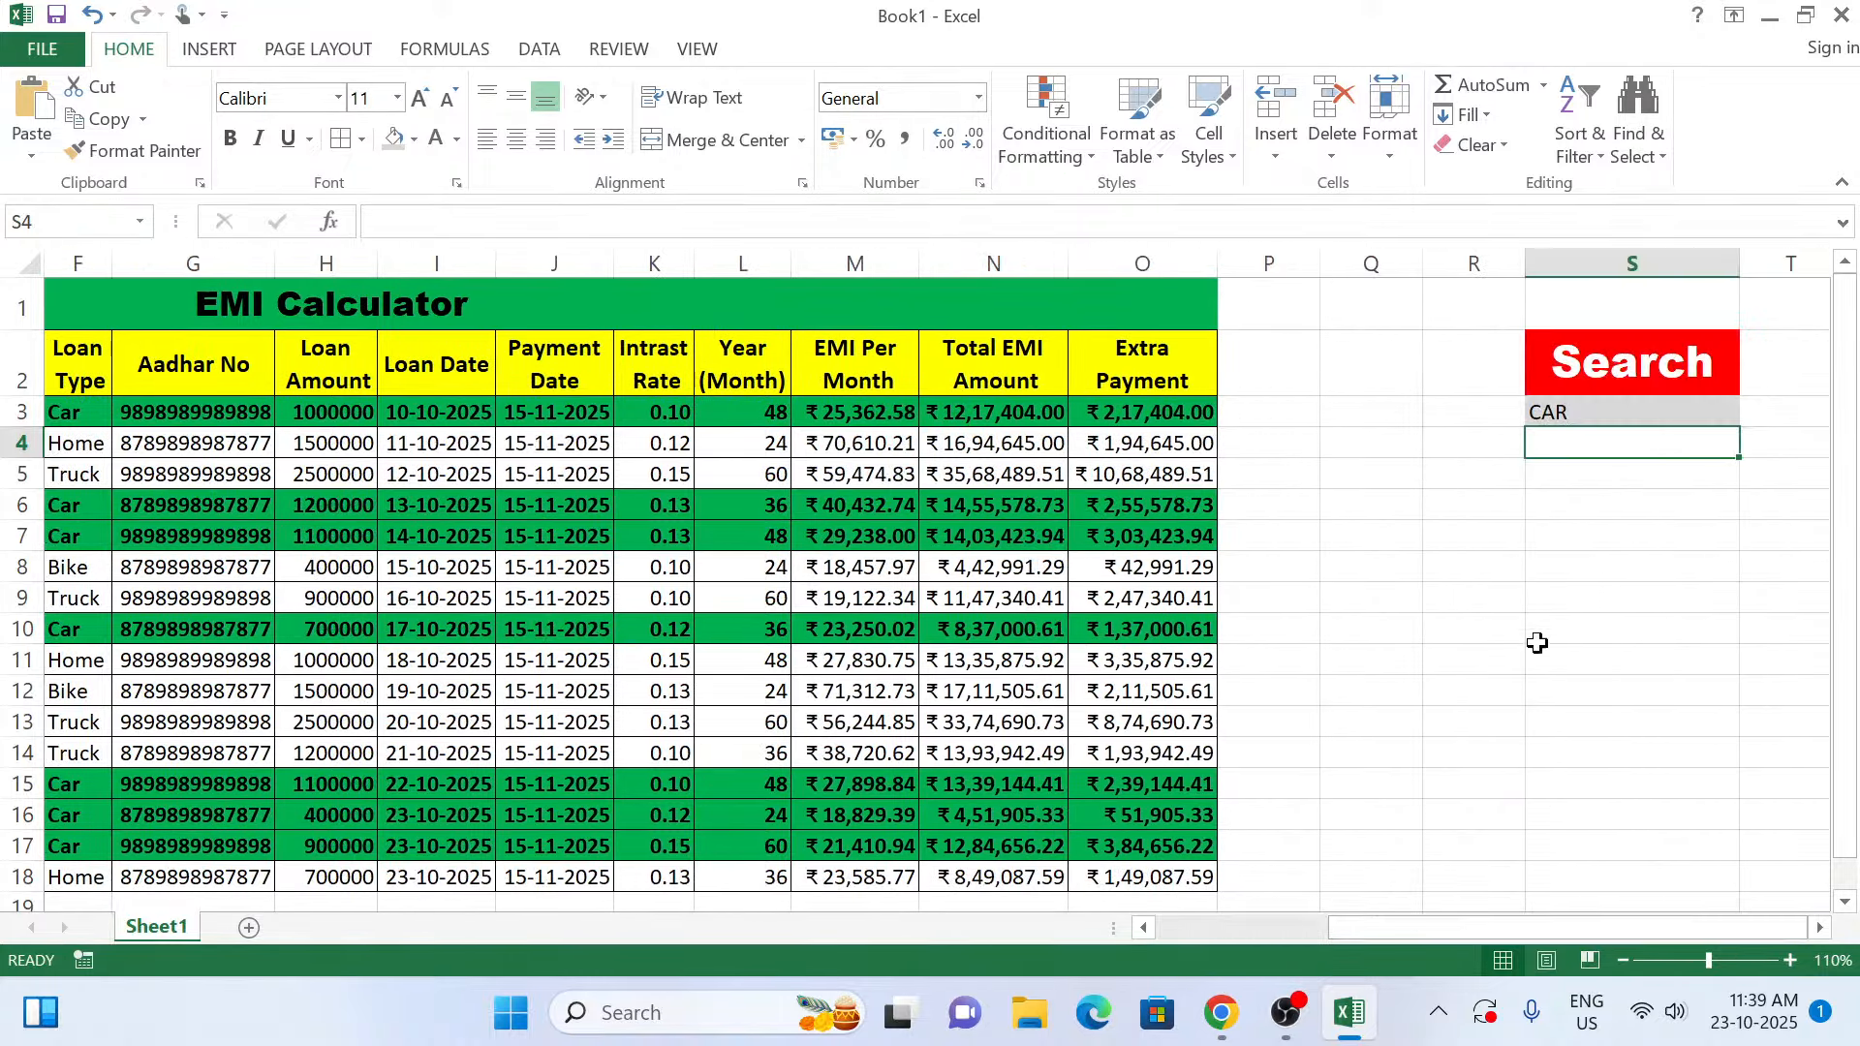
Replace the search term in S3 with .10 to look up an interest rate.
left_click(1571, 411)
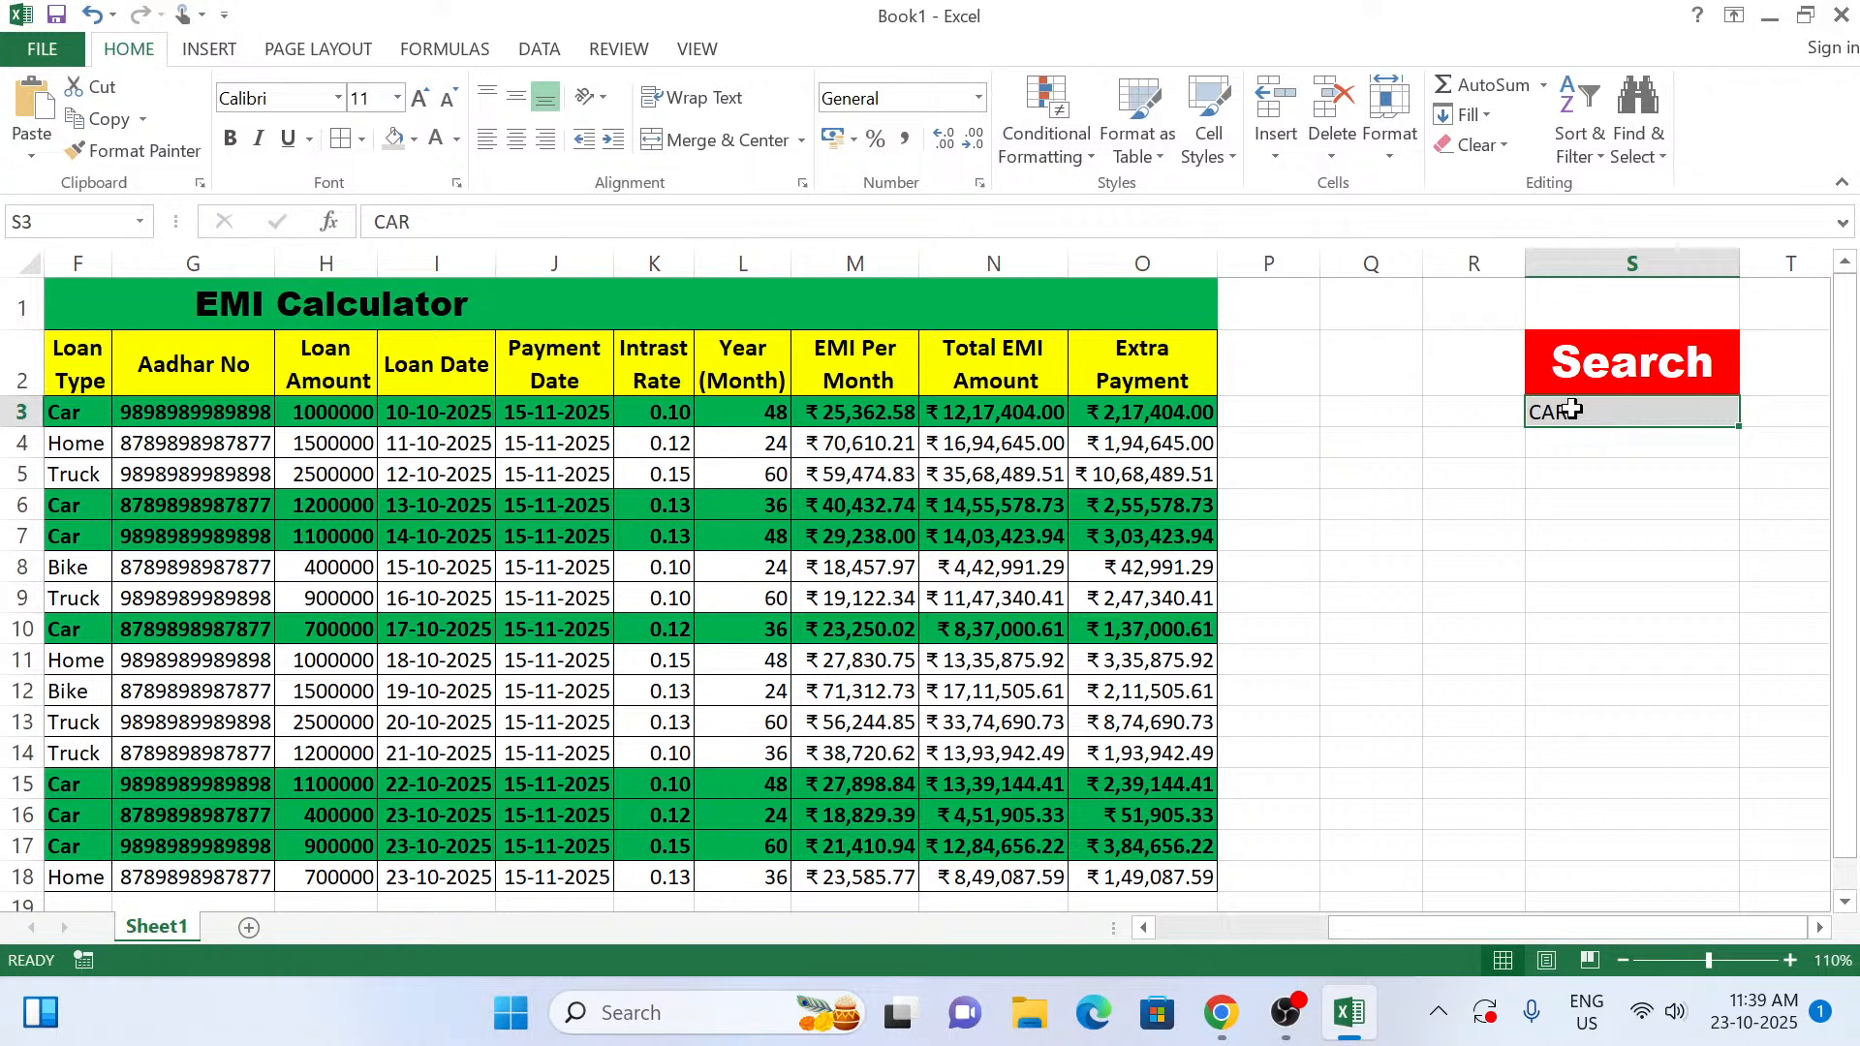
key("BackSpace")
type(".10")
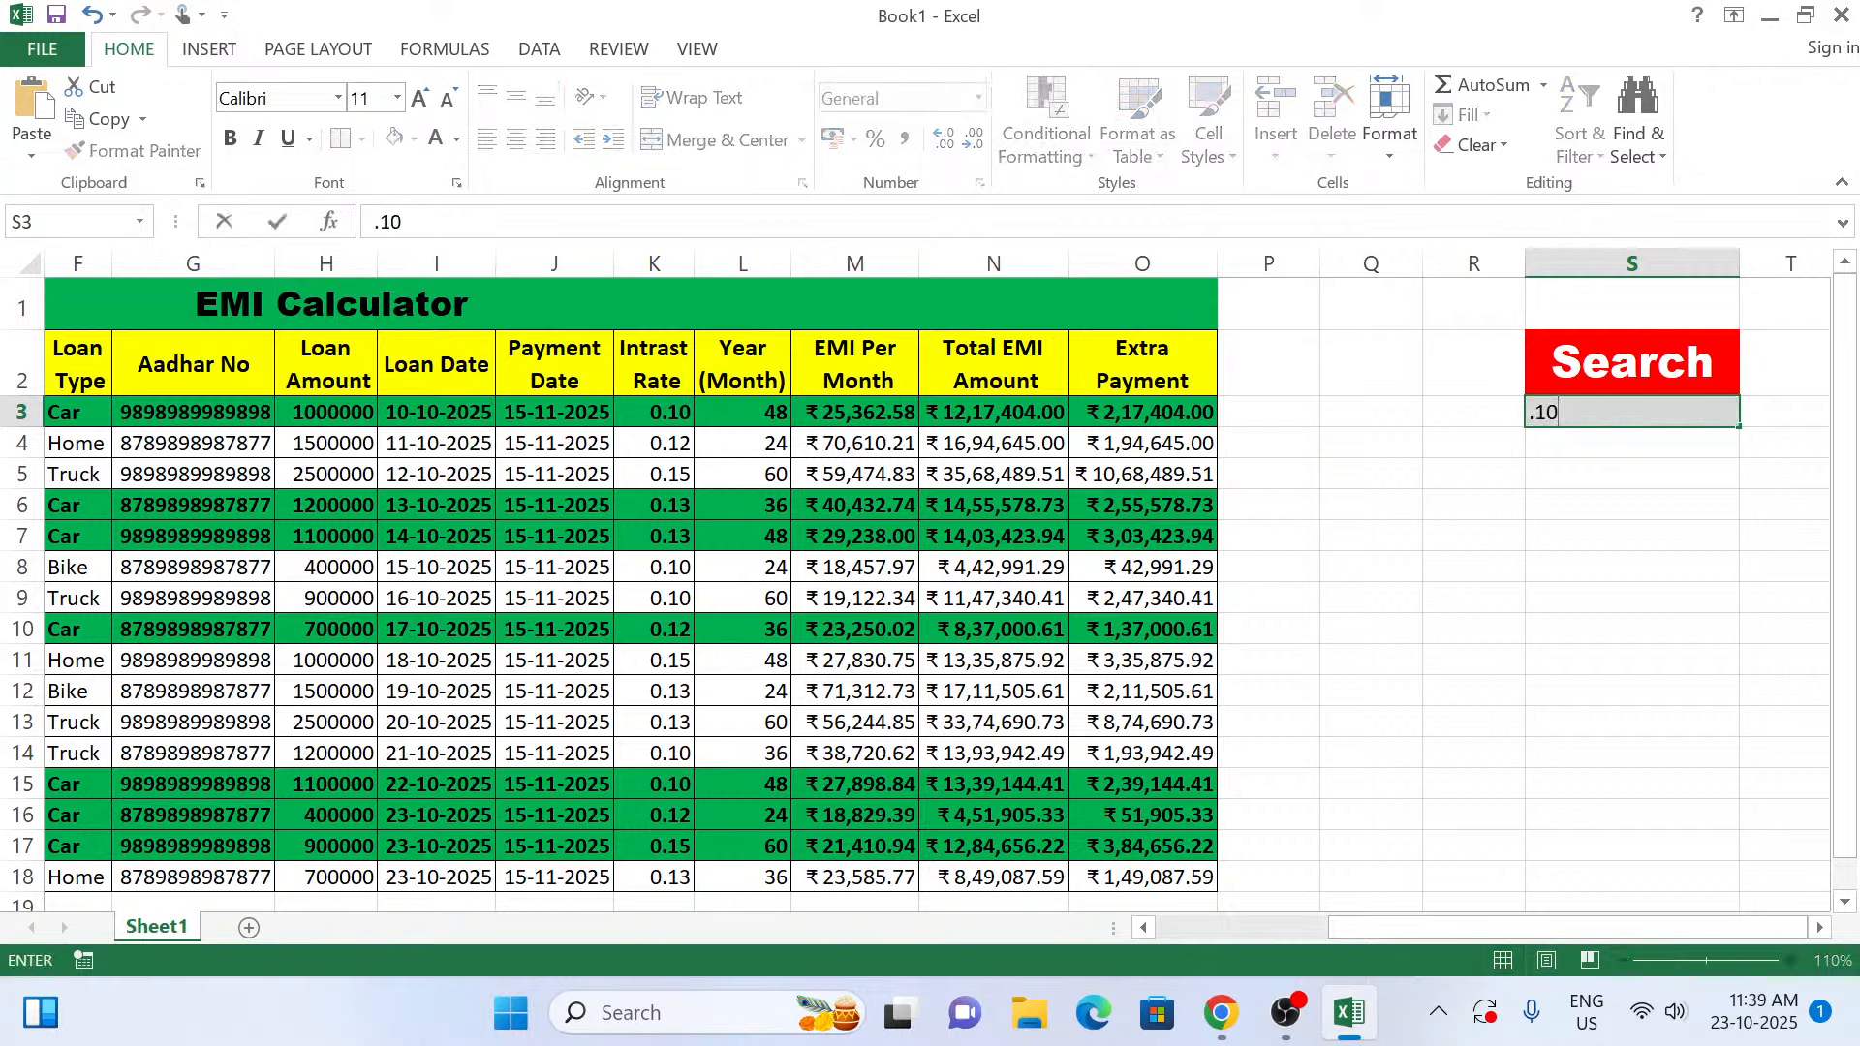
key("Return")
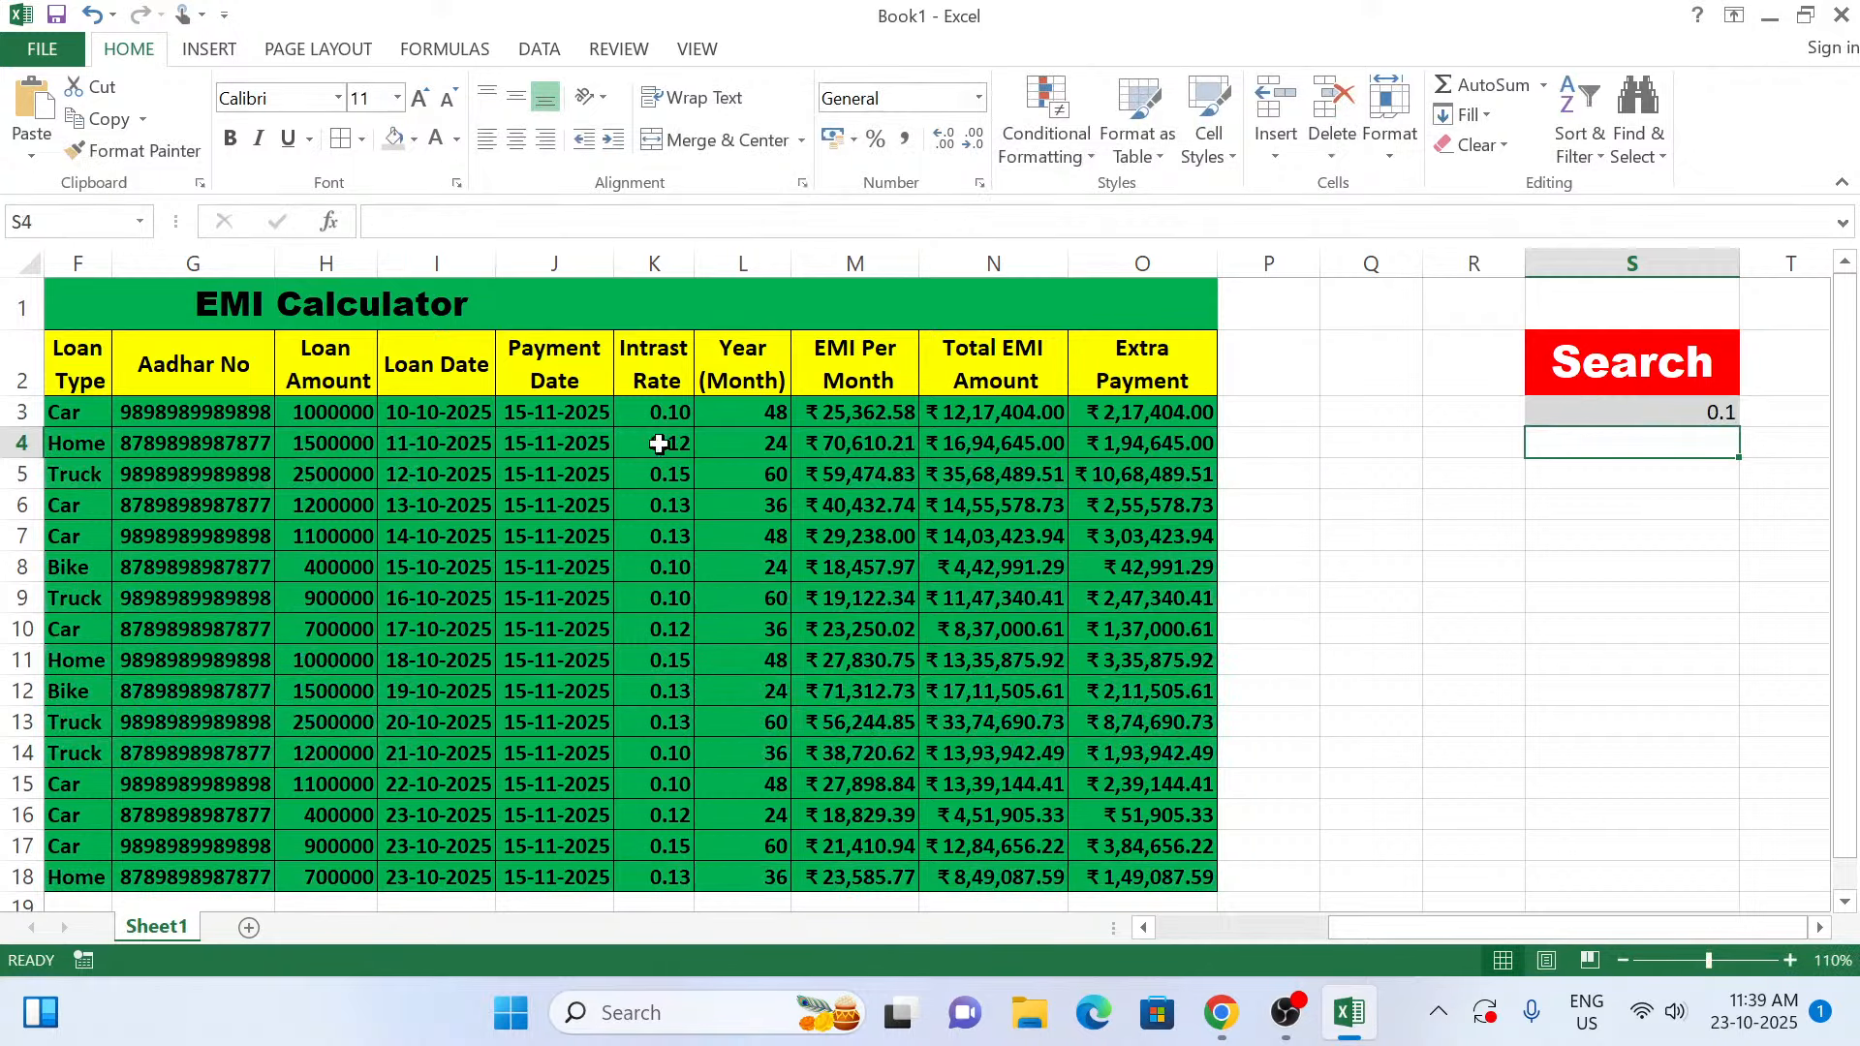
Enter 48 in S3 to search for loans by their term in months.
left_click(1623, 413)
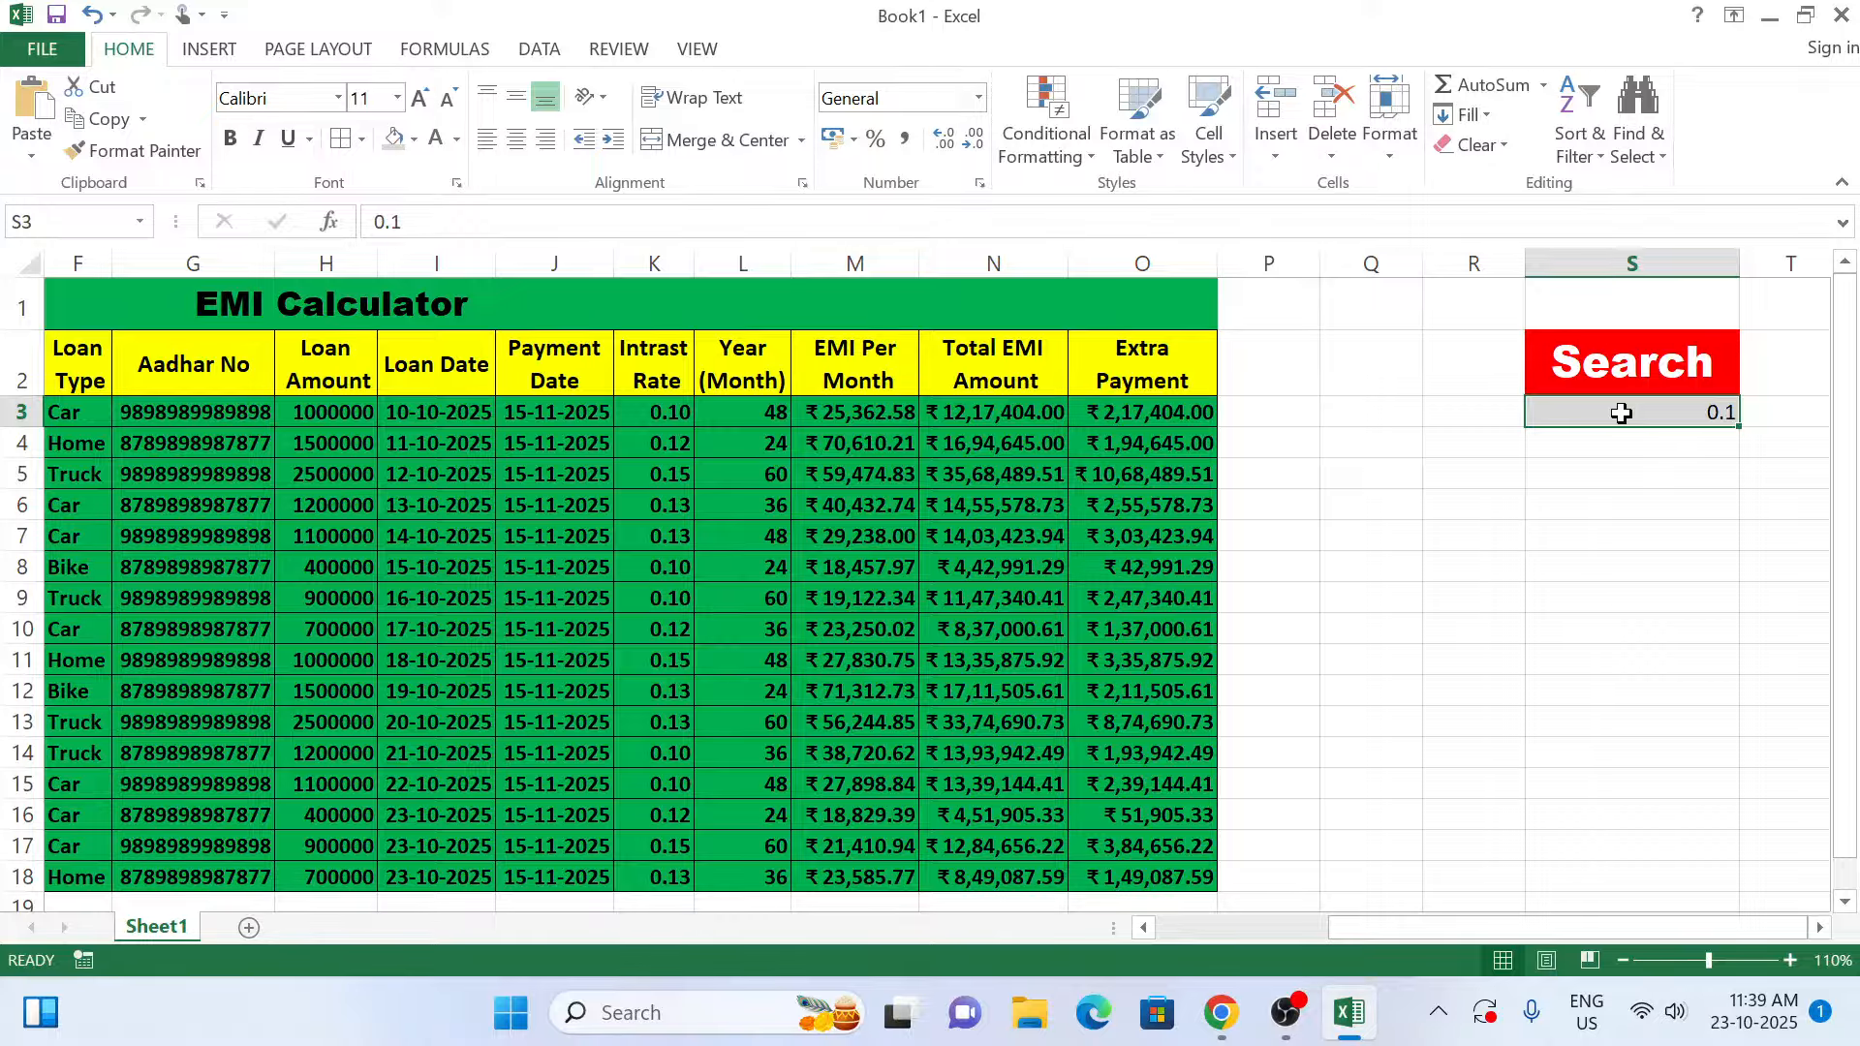
type("48")
key("Return")
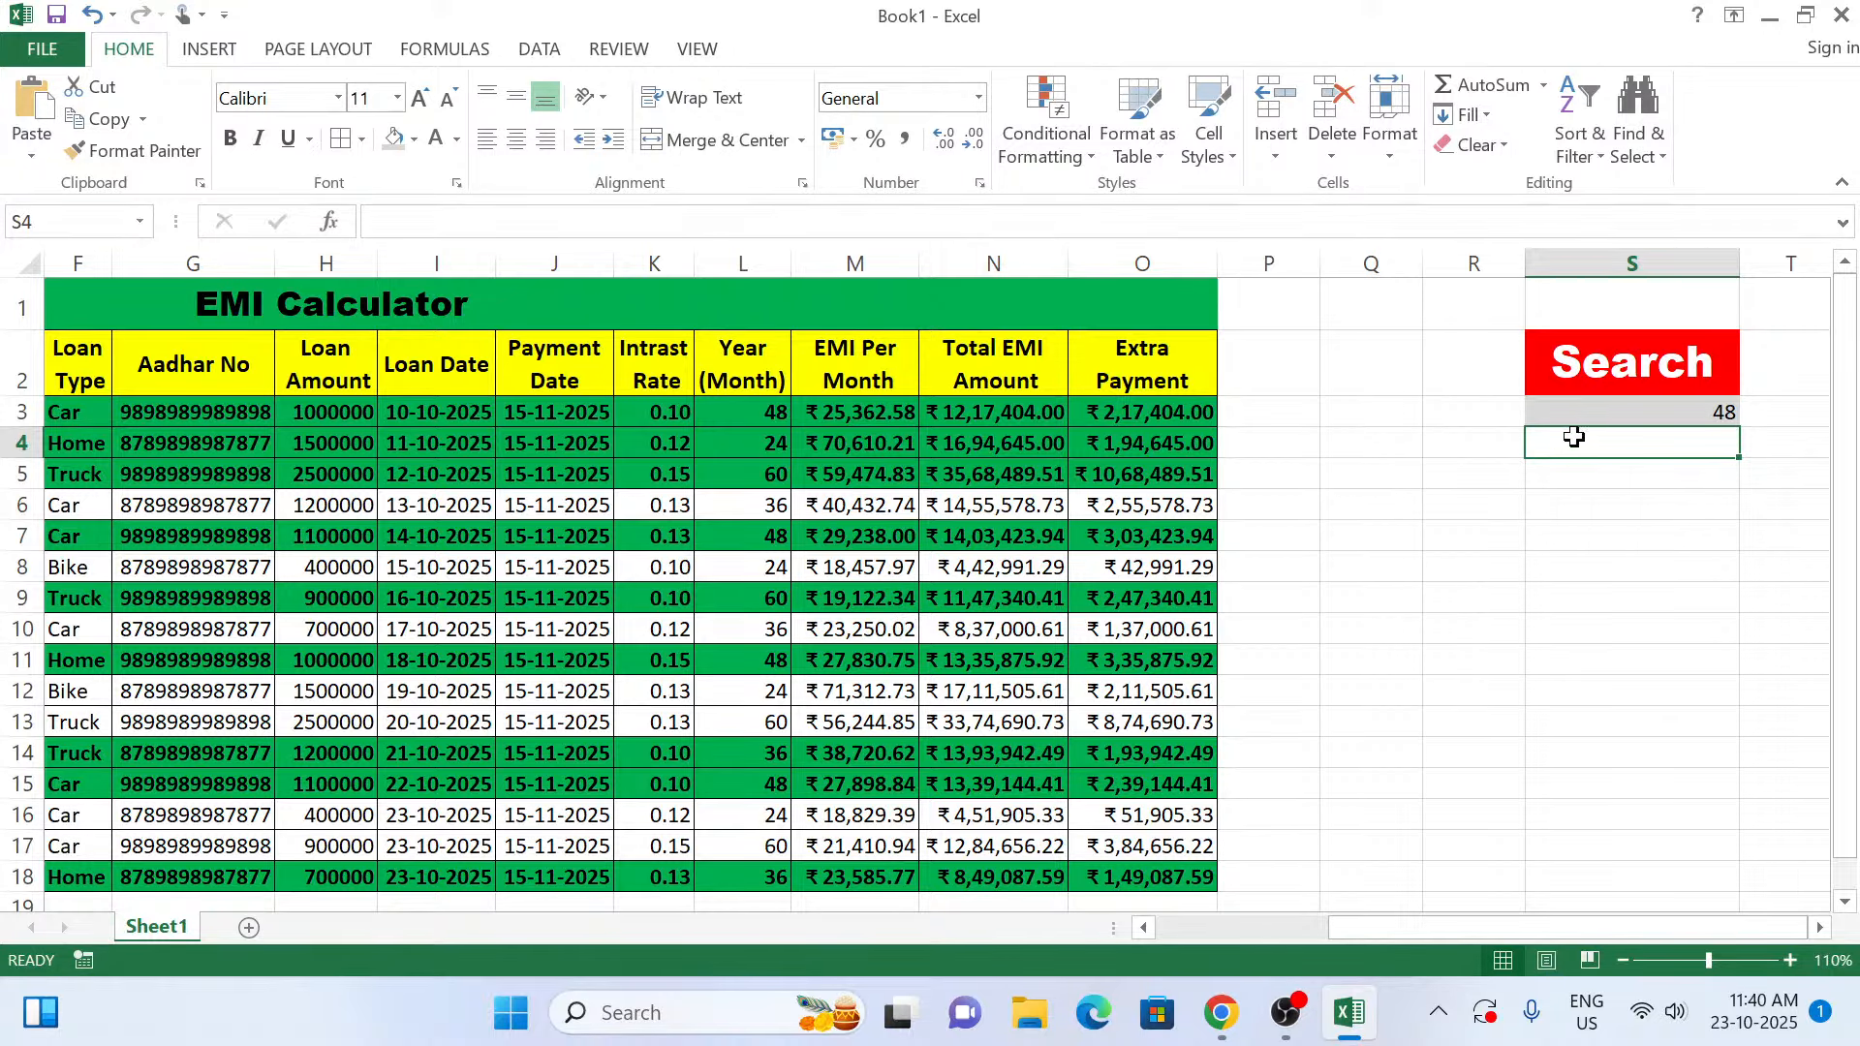
Enter the first client's name in search cell S3 to highlight that client's record.
left_click(1661, 409)
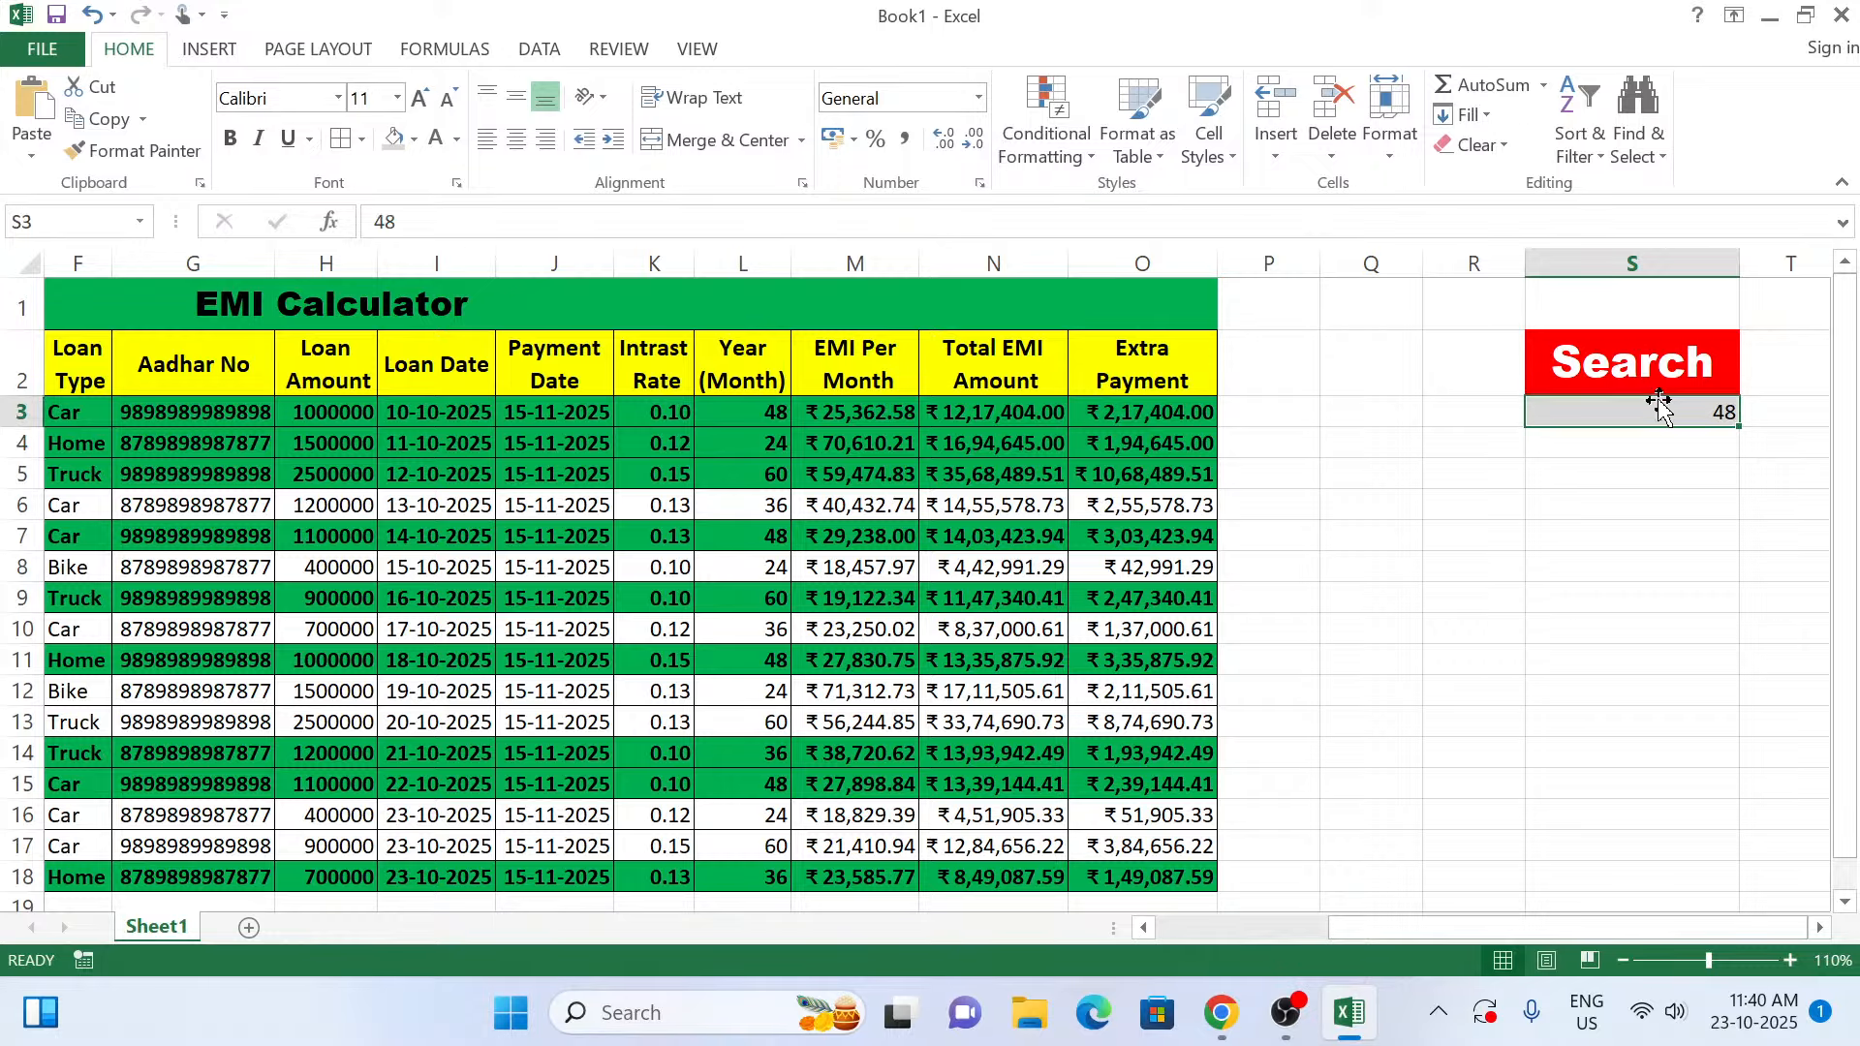
type("R")
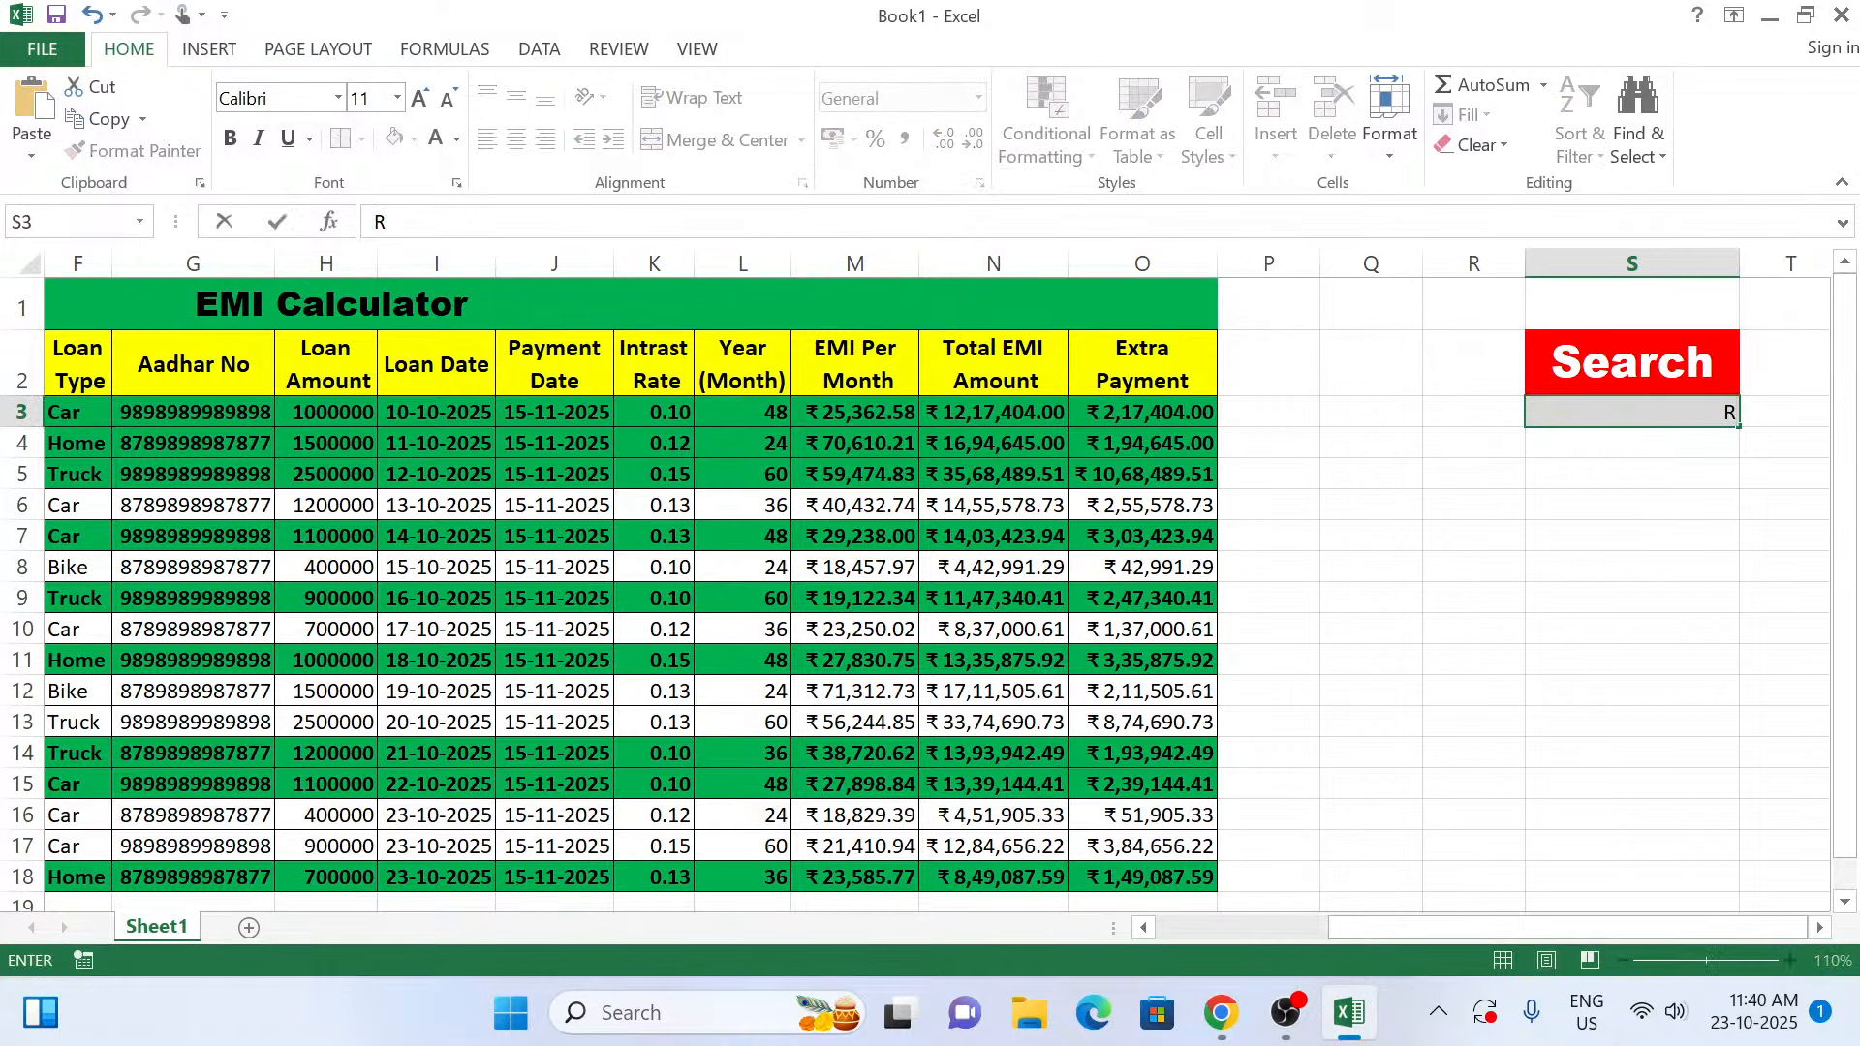
type("amesh")
key("Return")
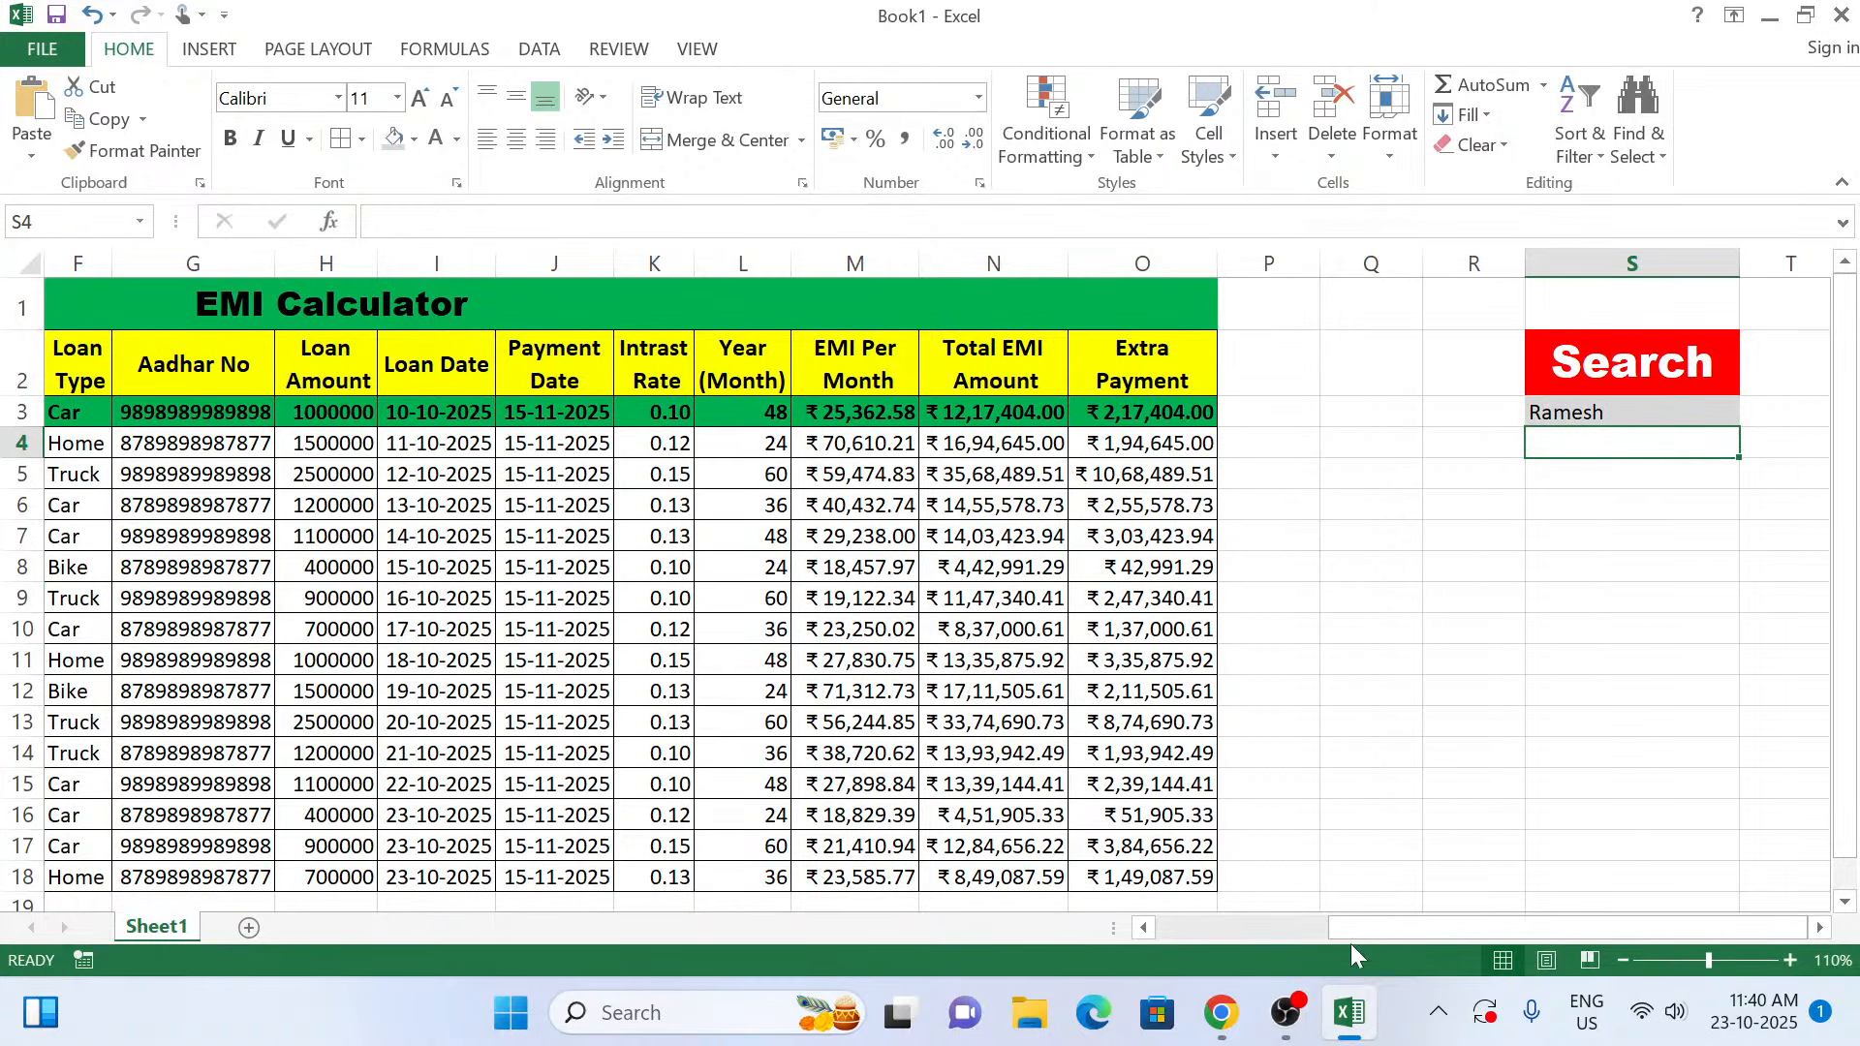
Reduce the sheet zoom to 90% and examine the highlighted client row together with the search cell.
left_click(1240, 937)
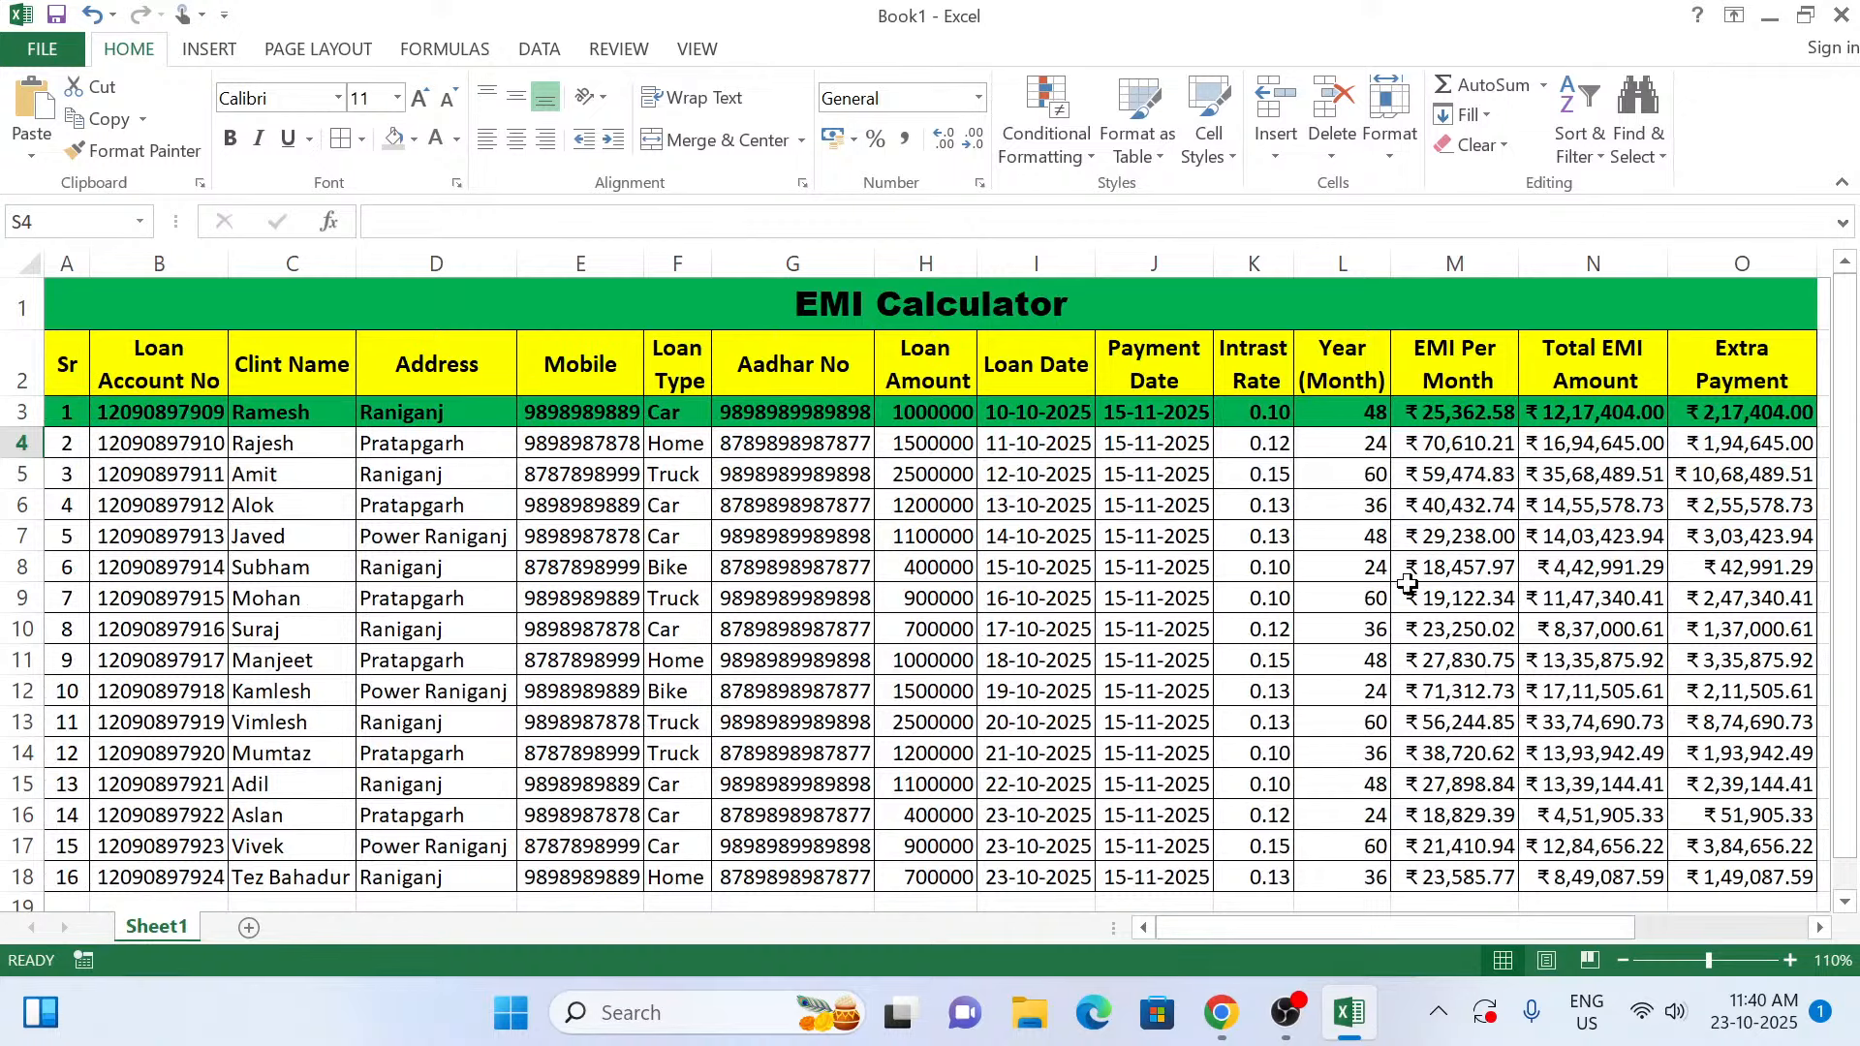
left_click(1794, 938)
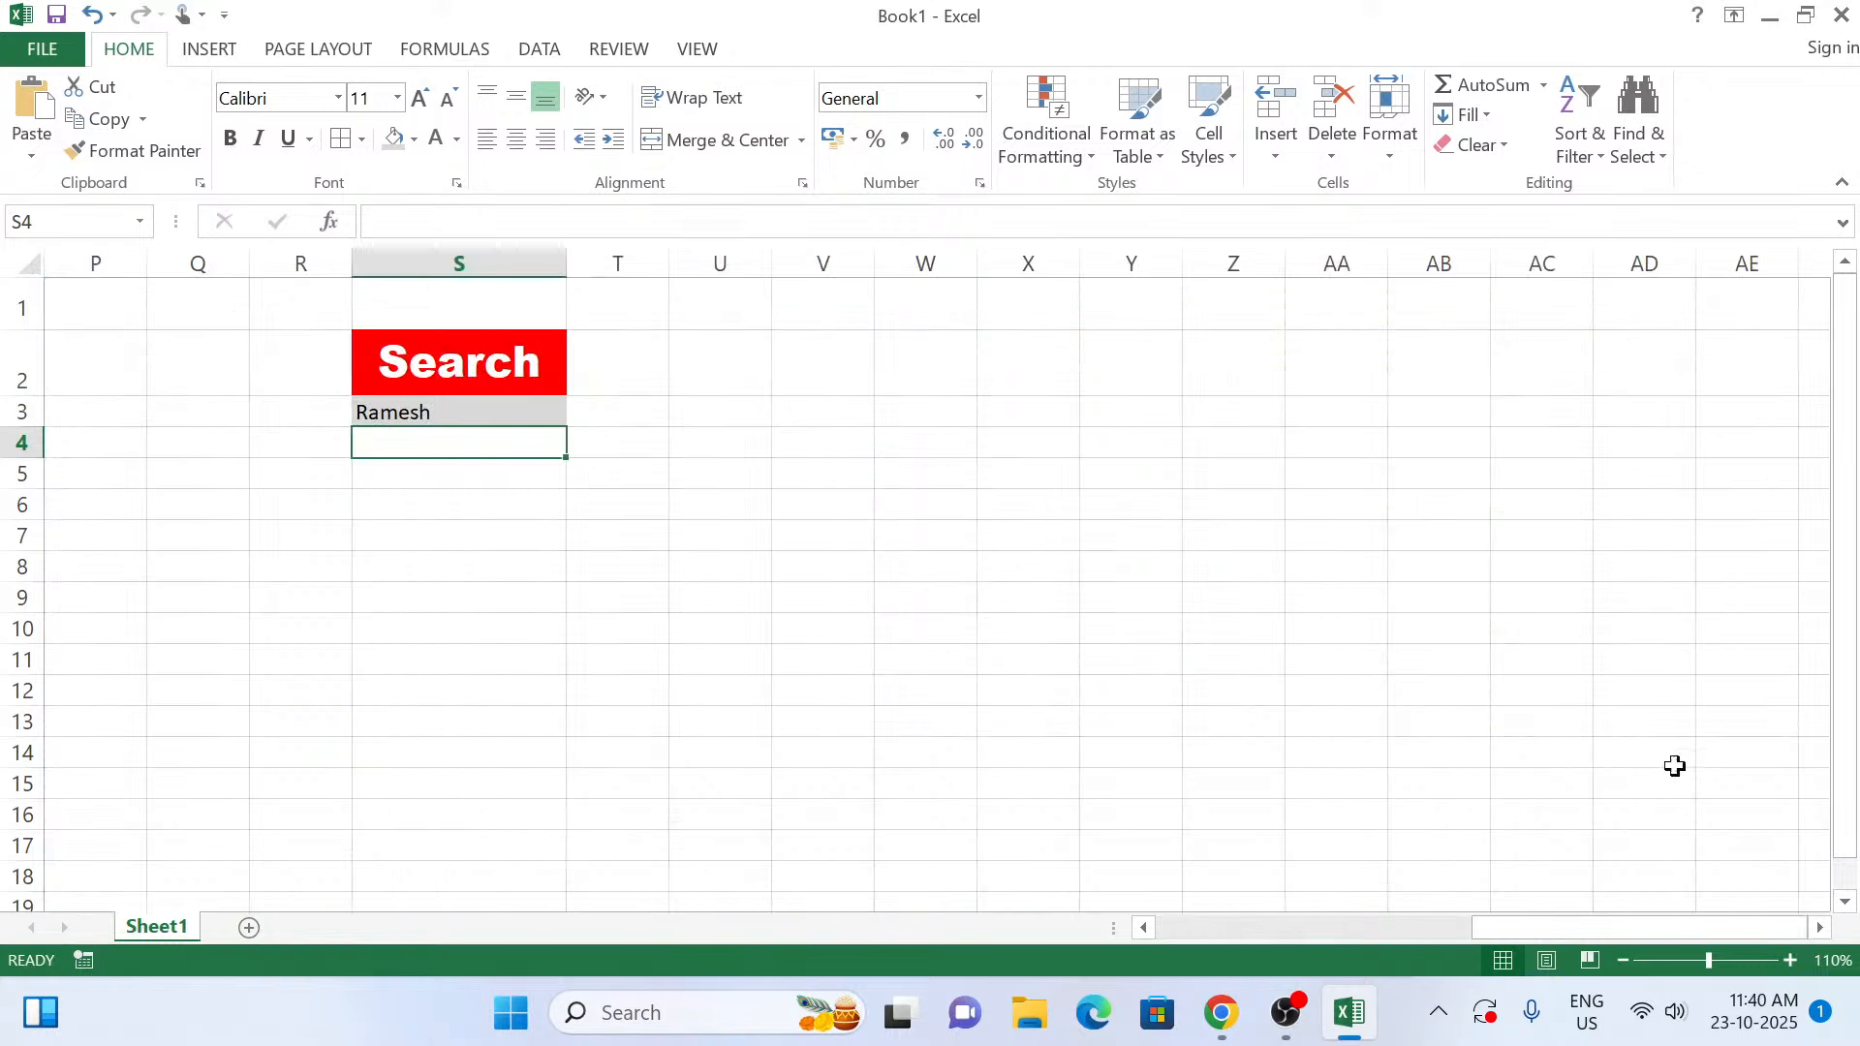
left_click(1144, 927)
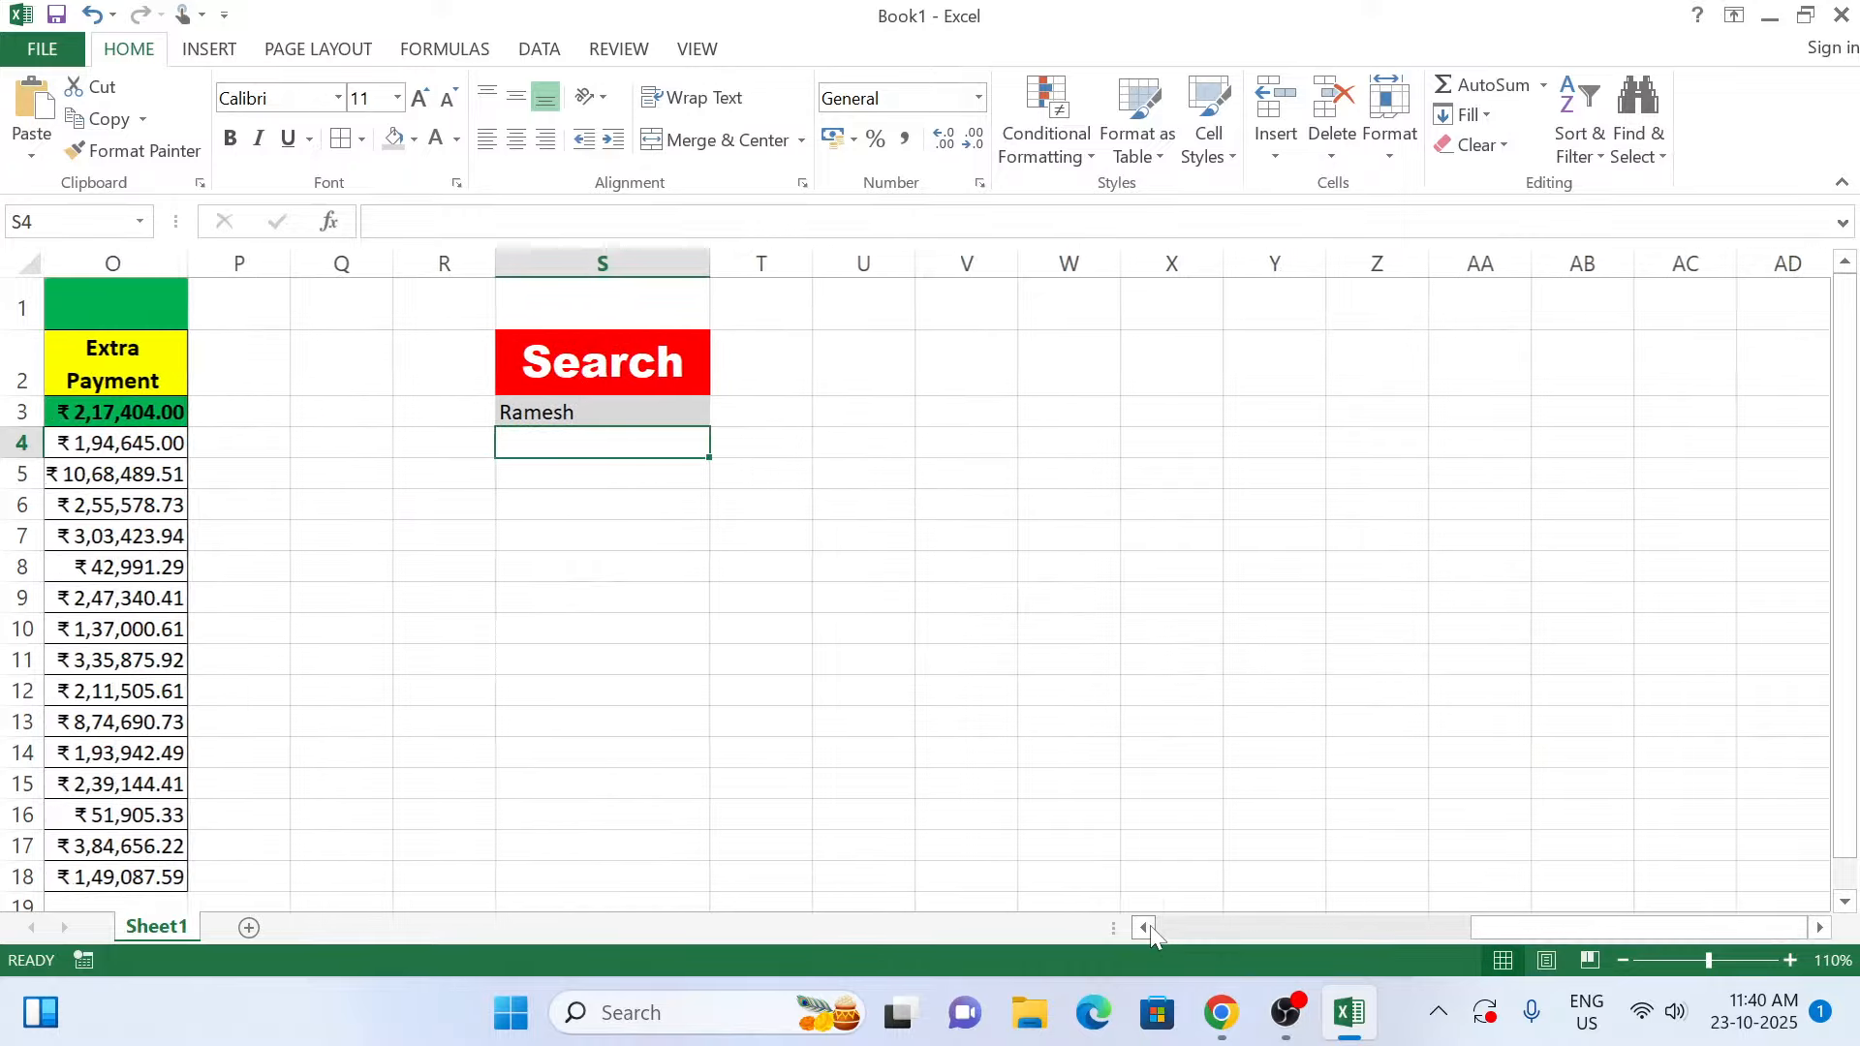
left_click(1144, 927)
left_click(1144, 927)
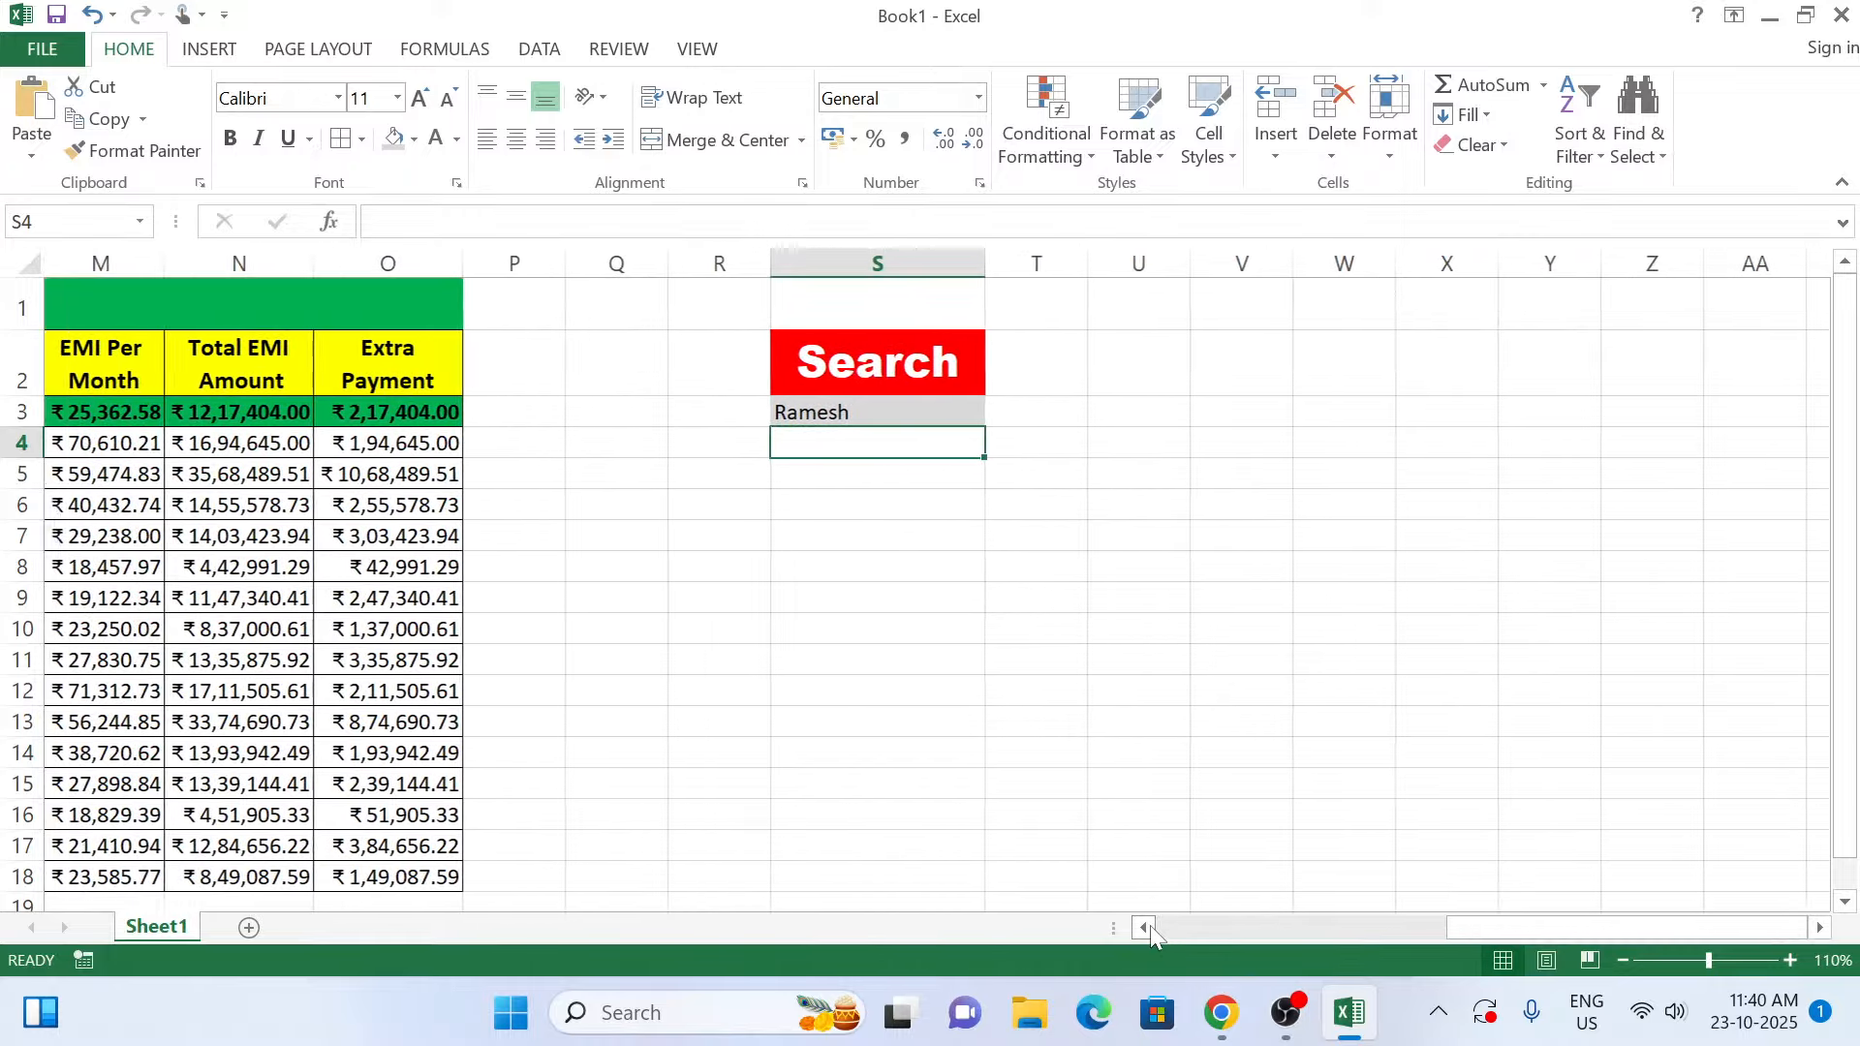
left_click(1628, 958)
left_click(1628, 958)
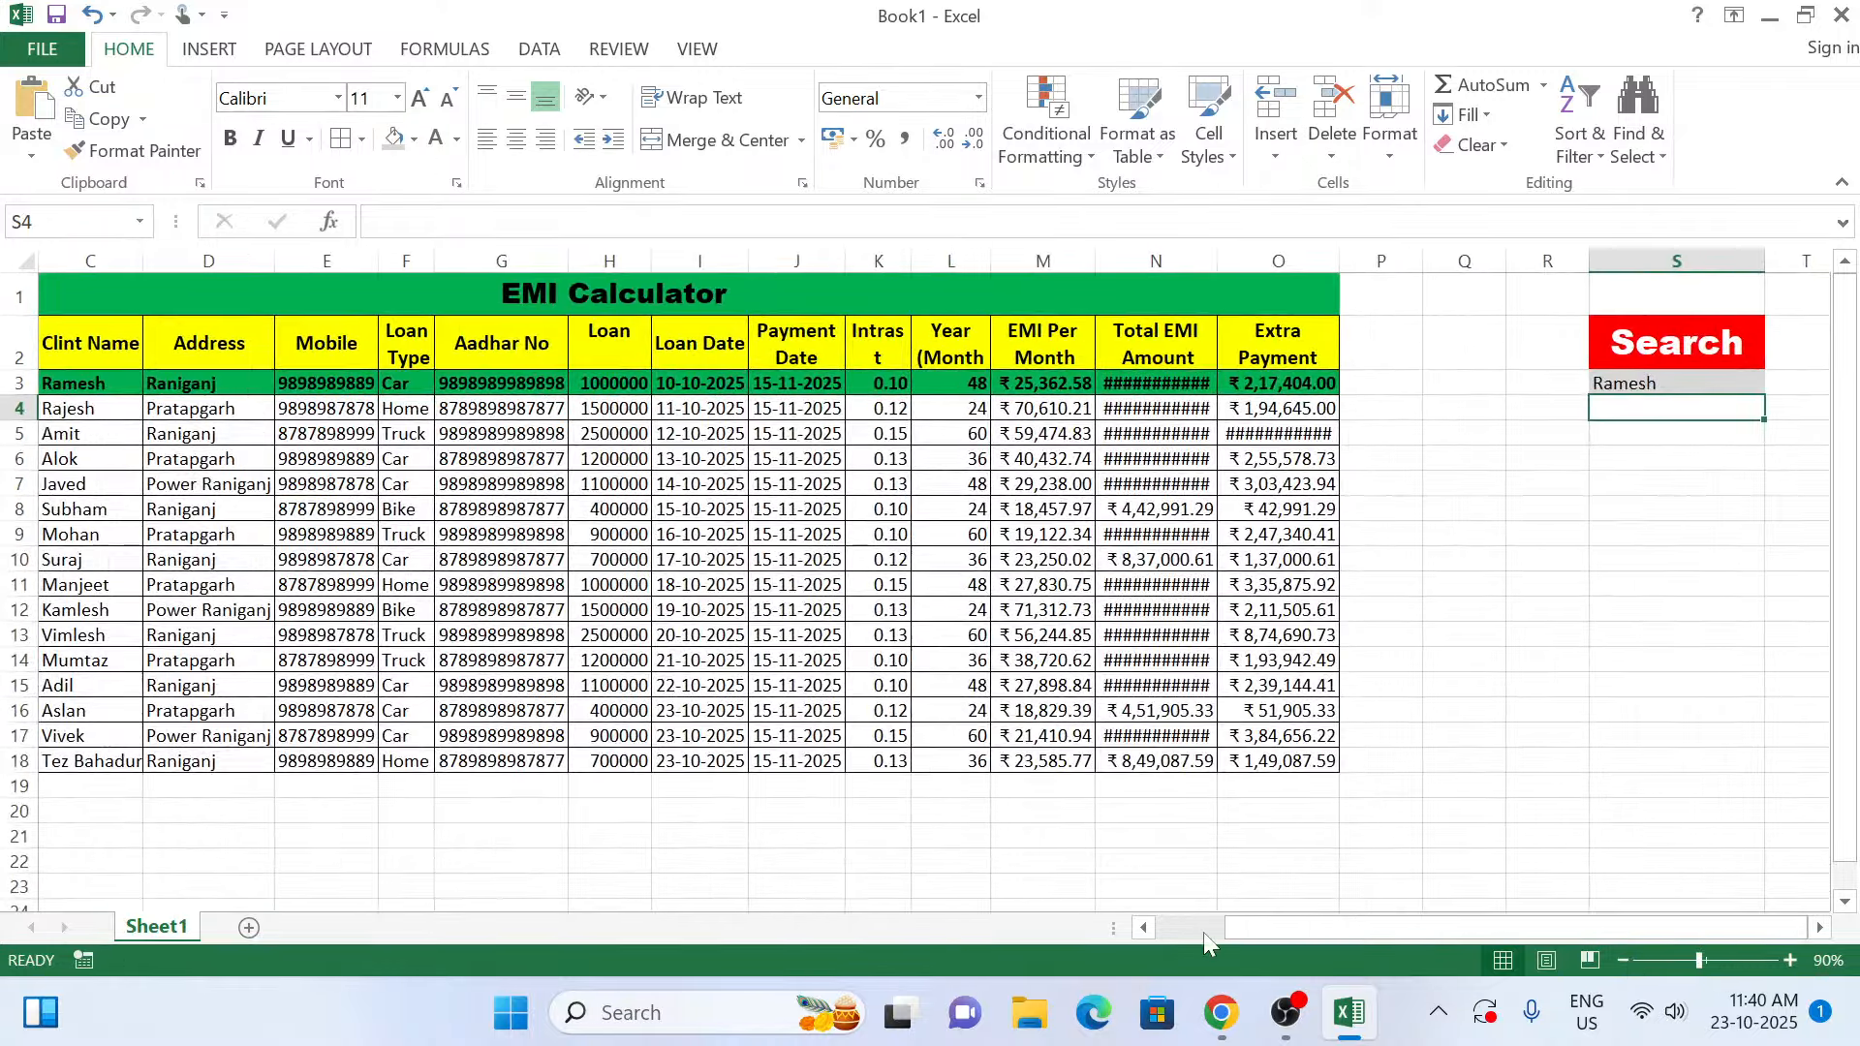
left_click(1146, 927)
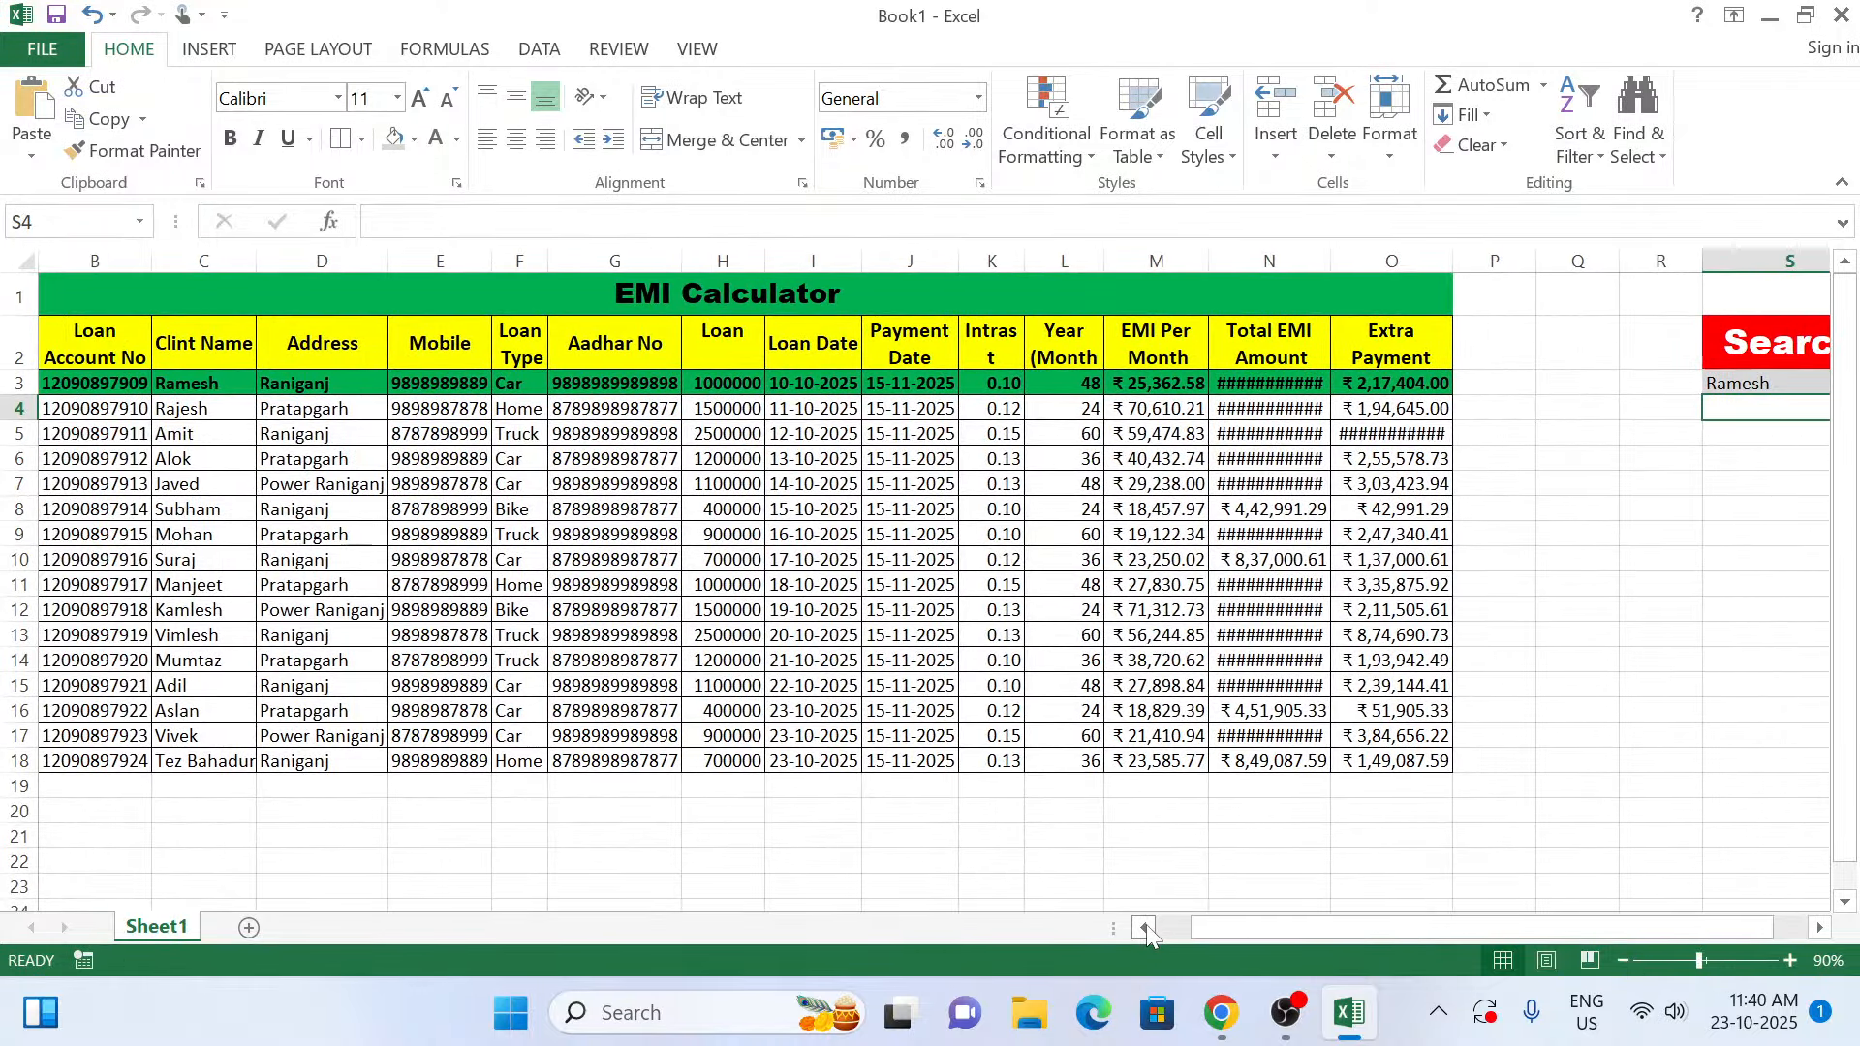
Zoom the sheet out to 80% and enter the fourth client's name in search cell S3.
left_click(1146, 927)
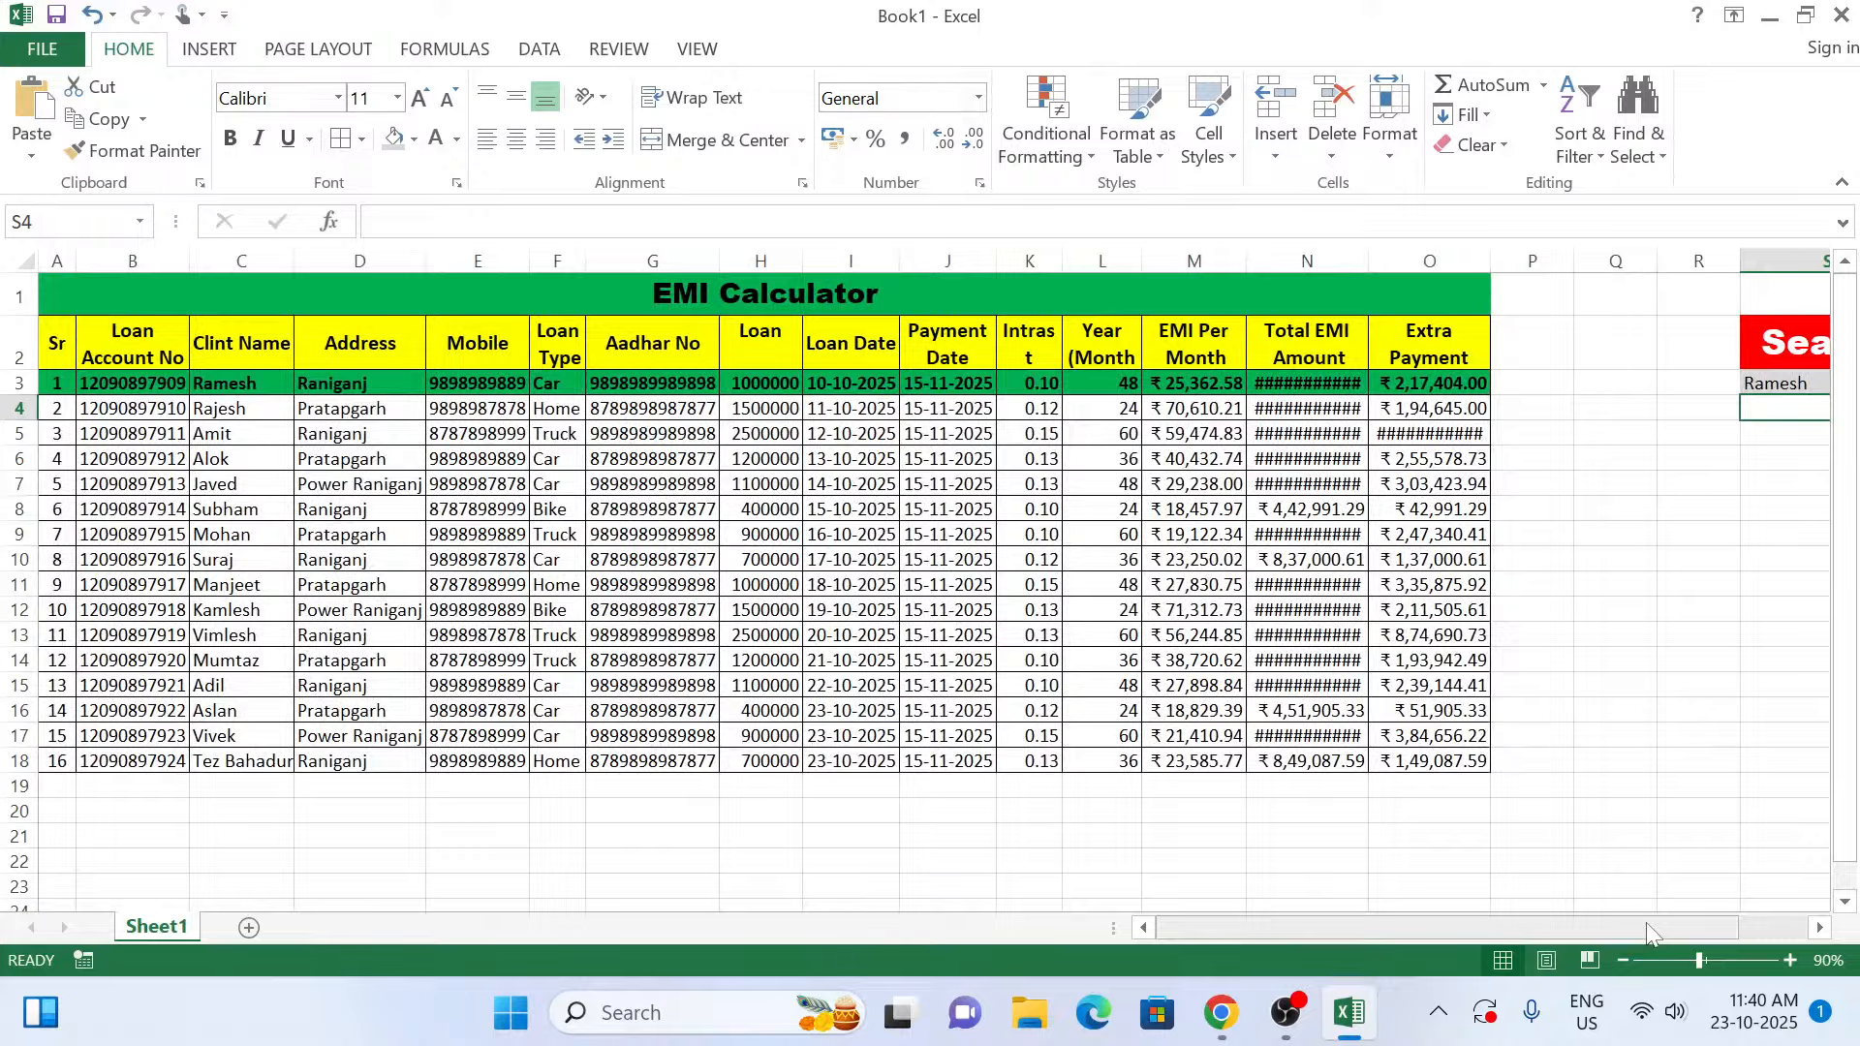
left_click(1623, 960)
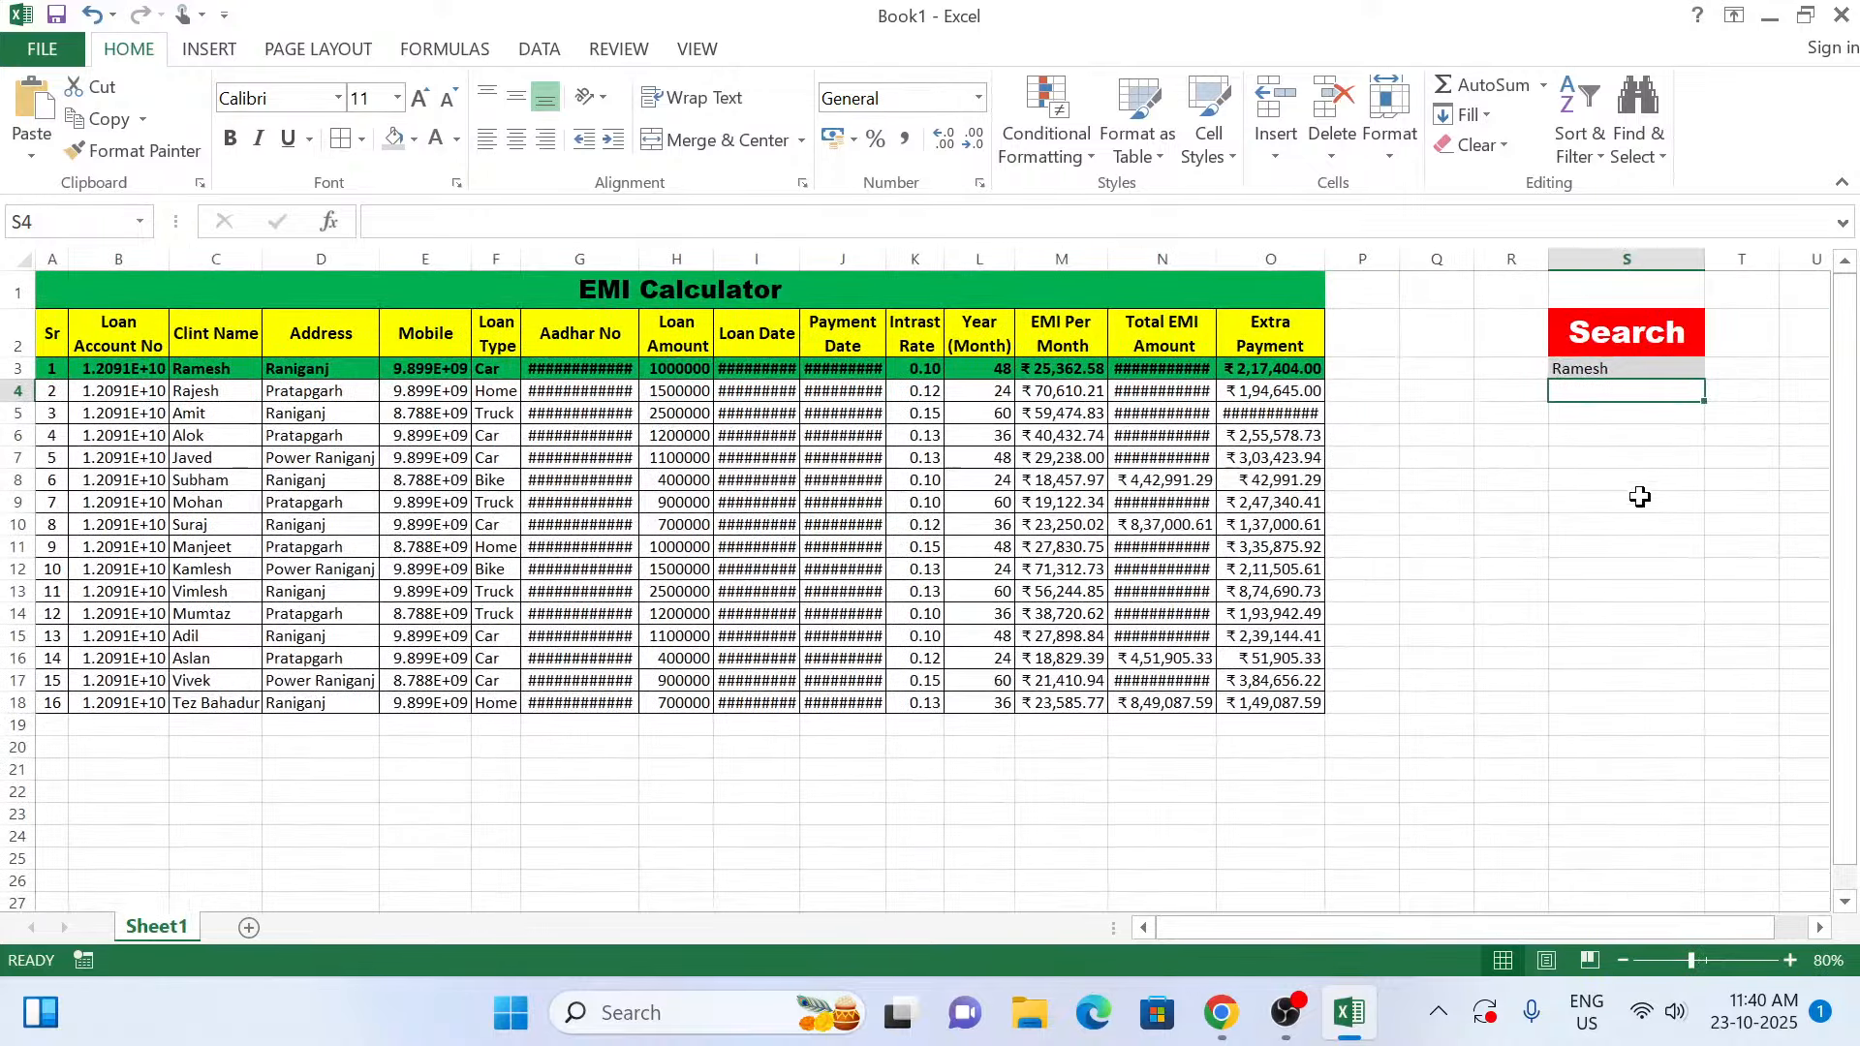
left_click(1613, 369)
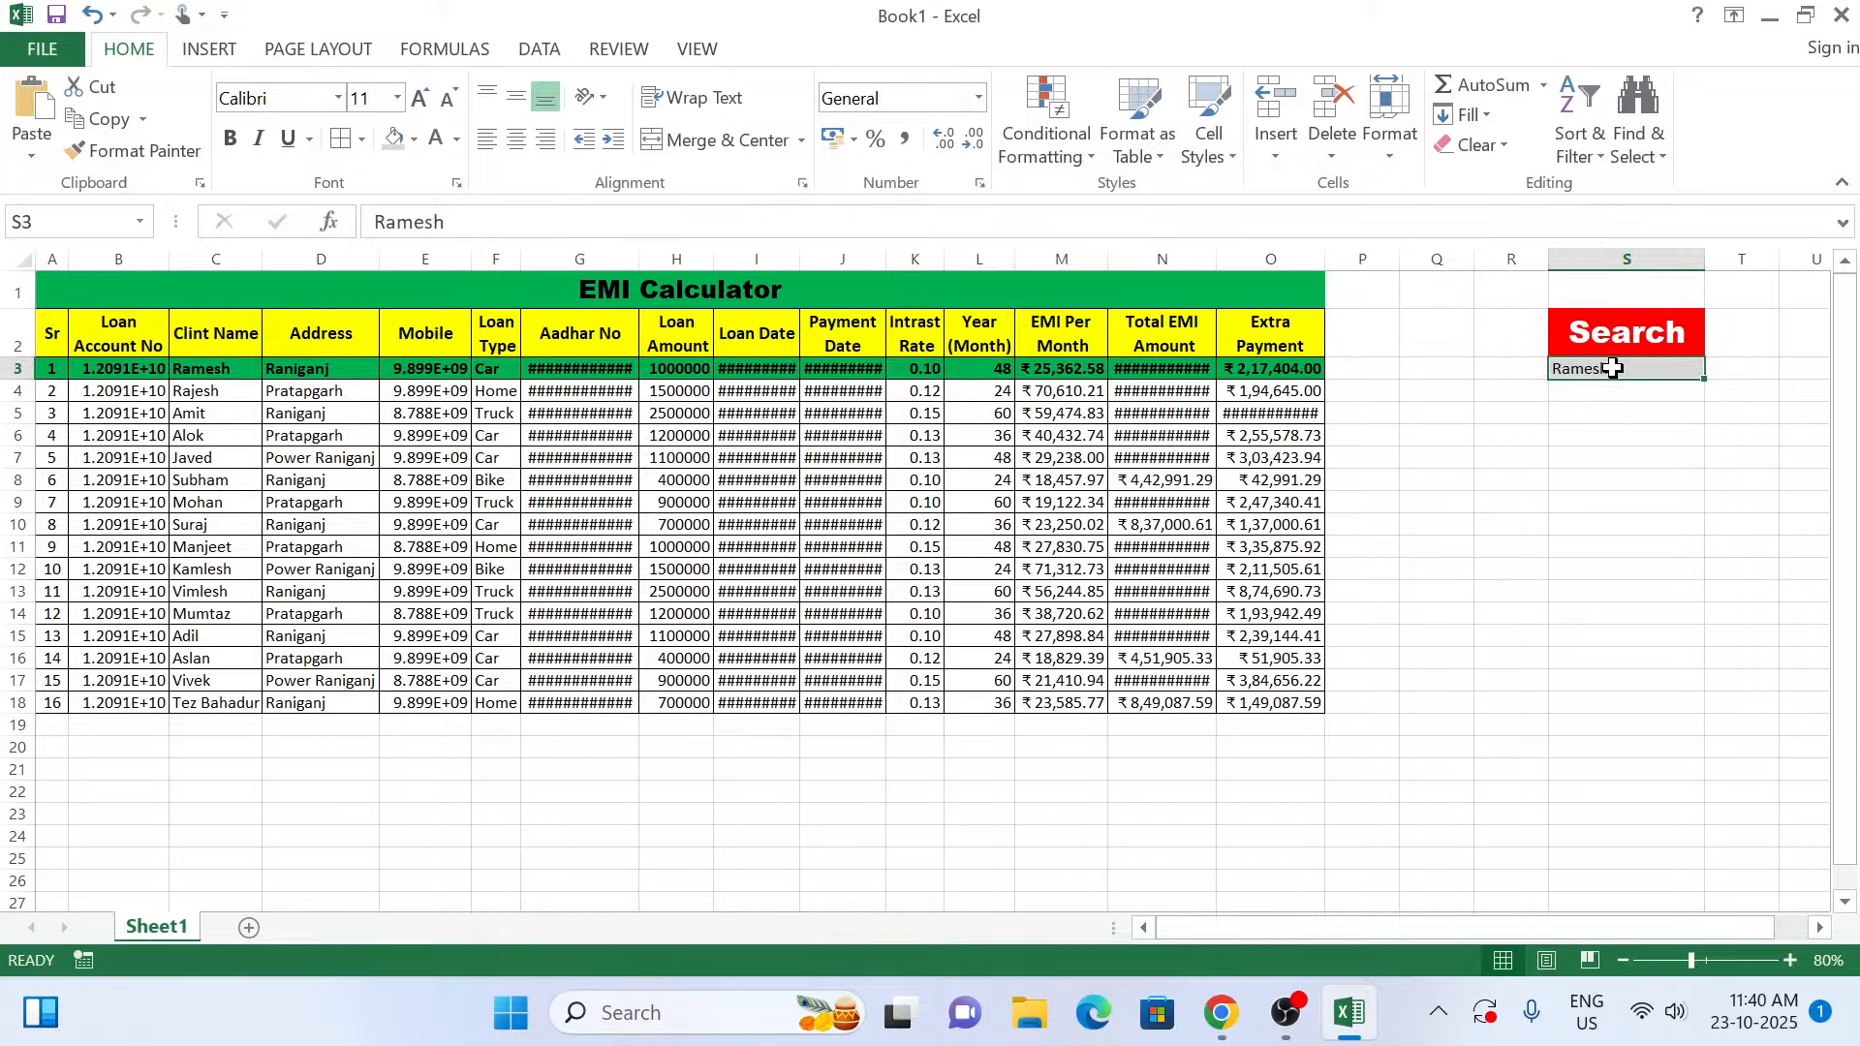
type("alok")
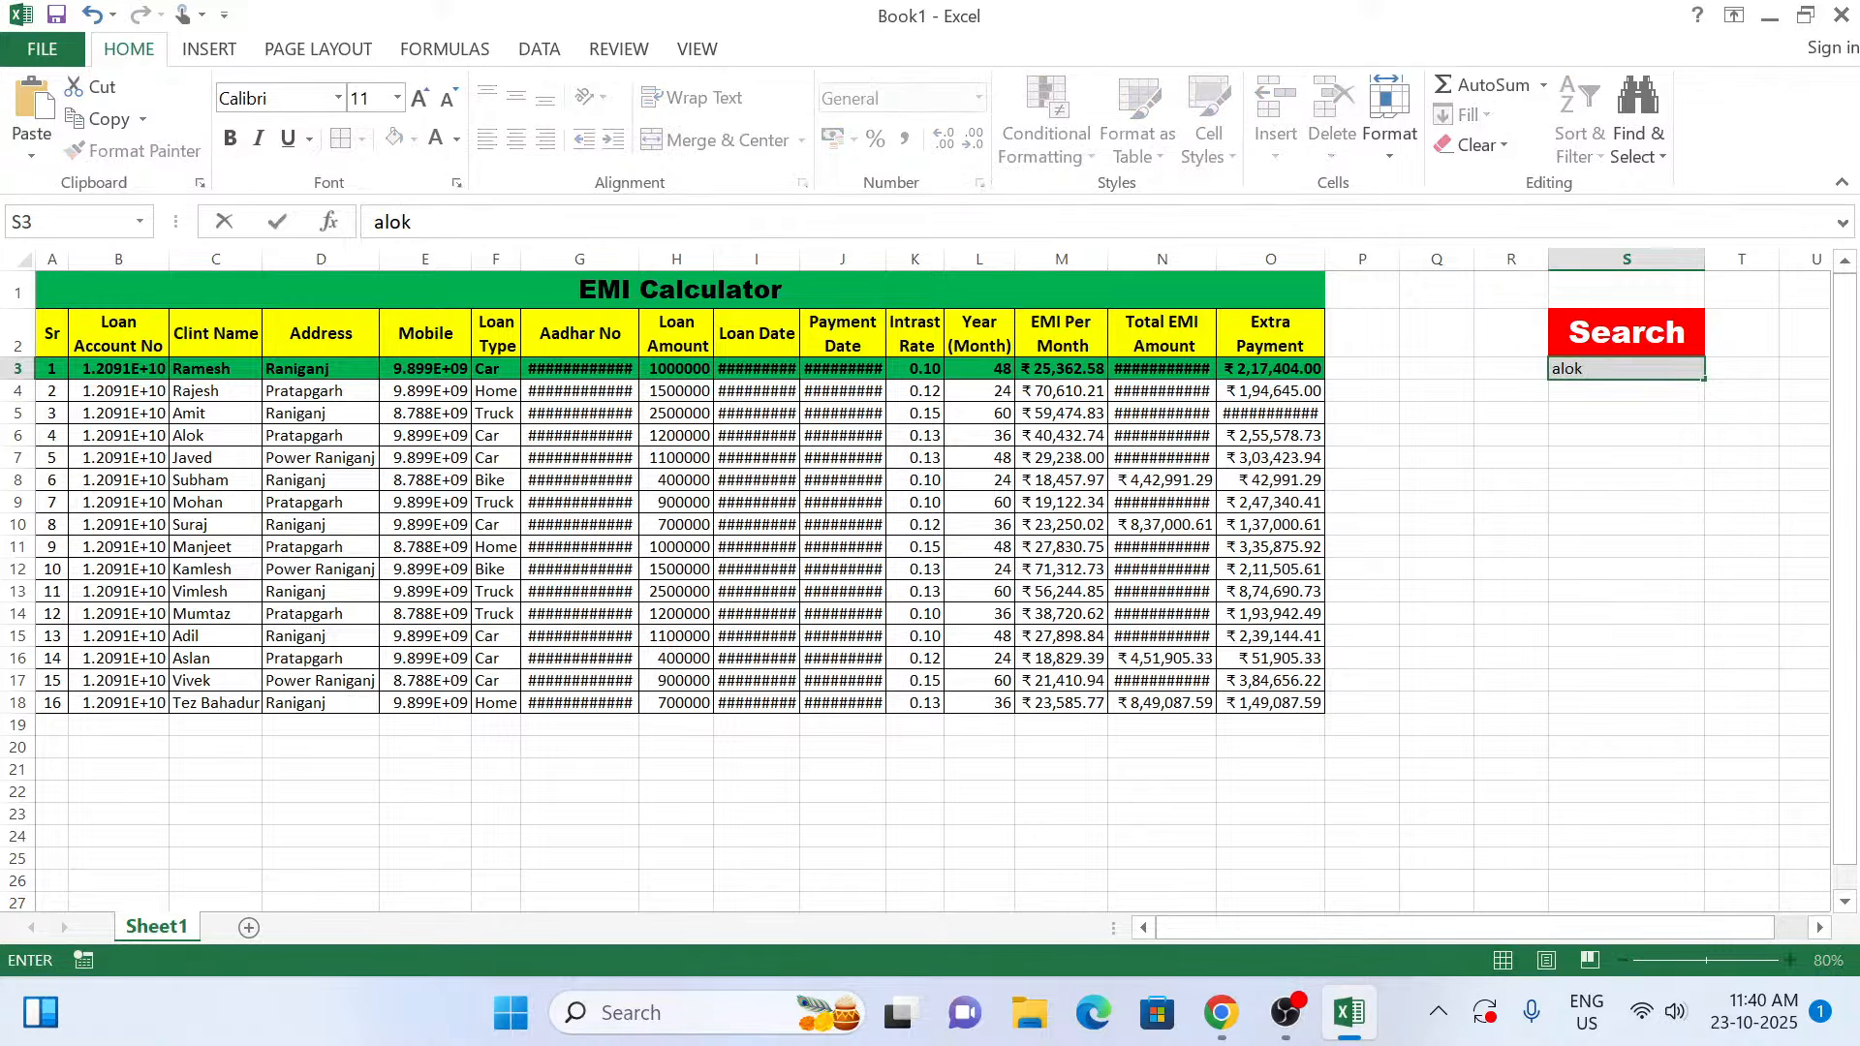
key("Return")
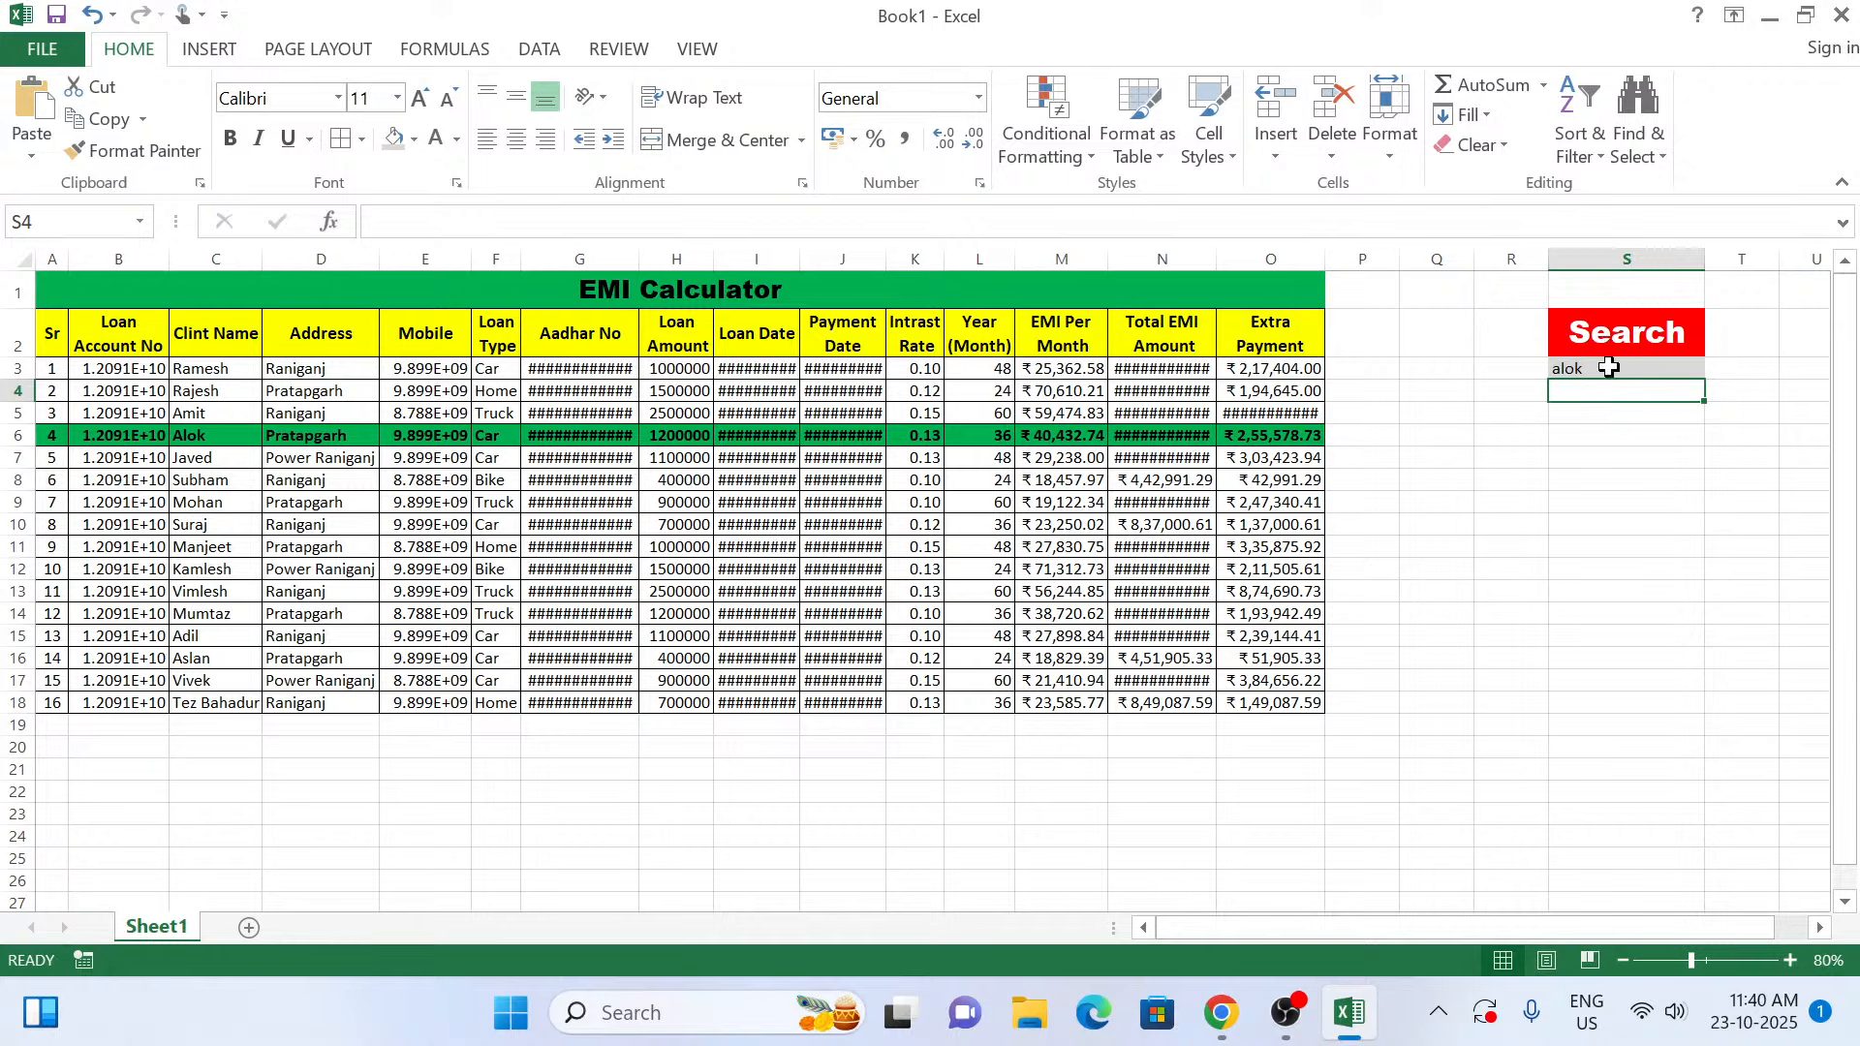
Set the sheet zoom to 100% and examine the highlighted client's full record from the first column.
left_click(1610, 368)
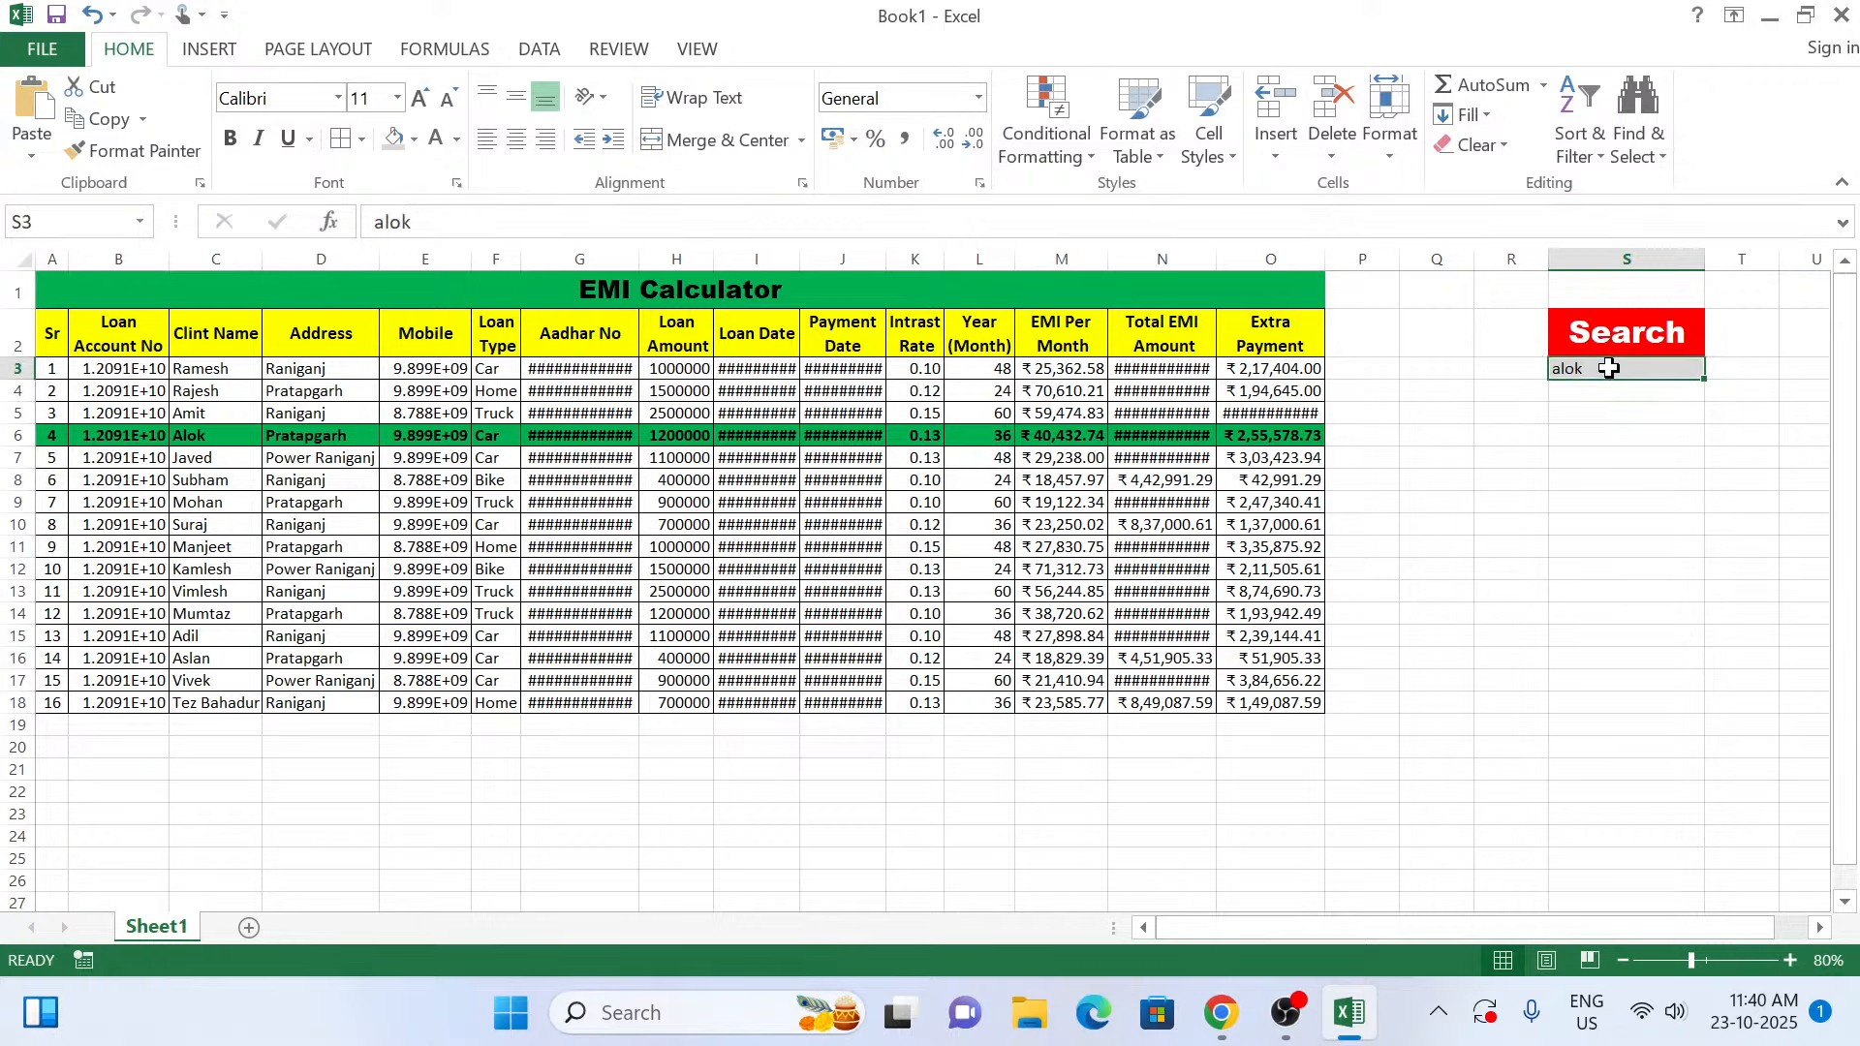
left_click(1798, 959)
left_click(1798, 959)
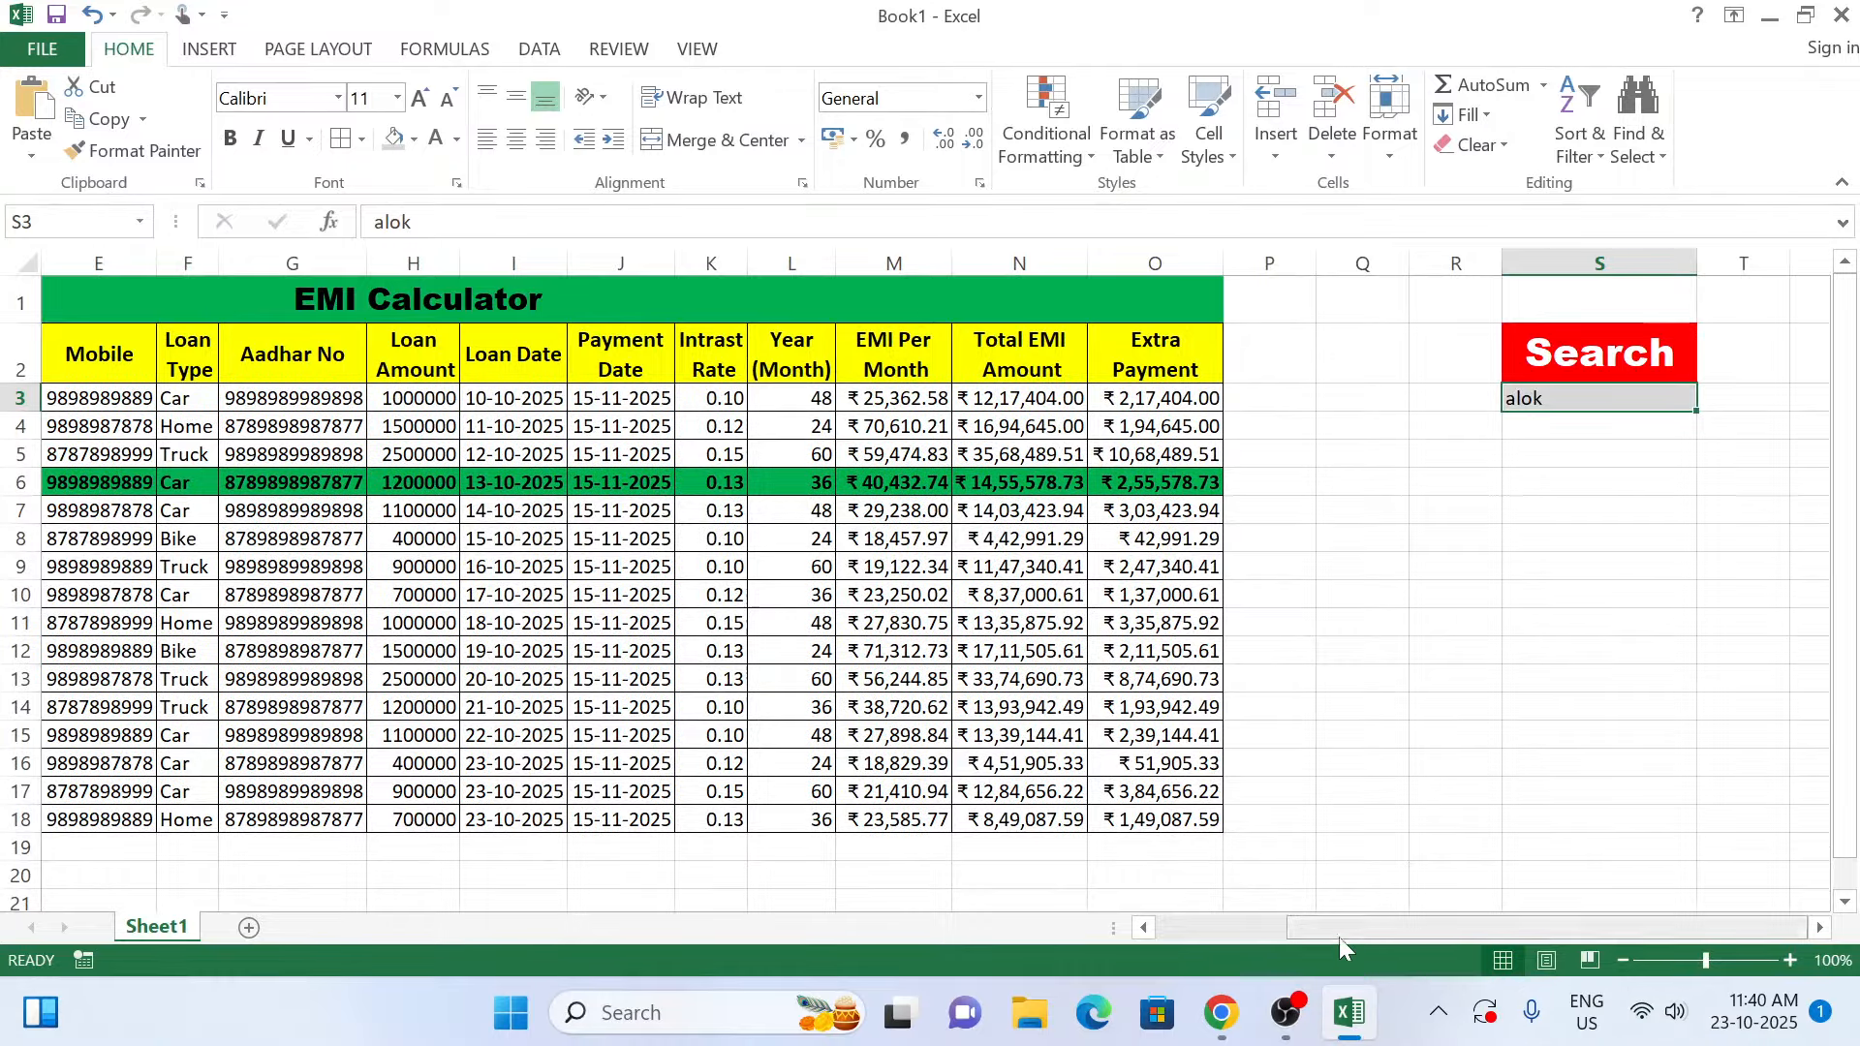
left_click_drag(1339, 932, 1210, 932)
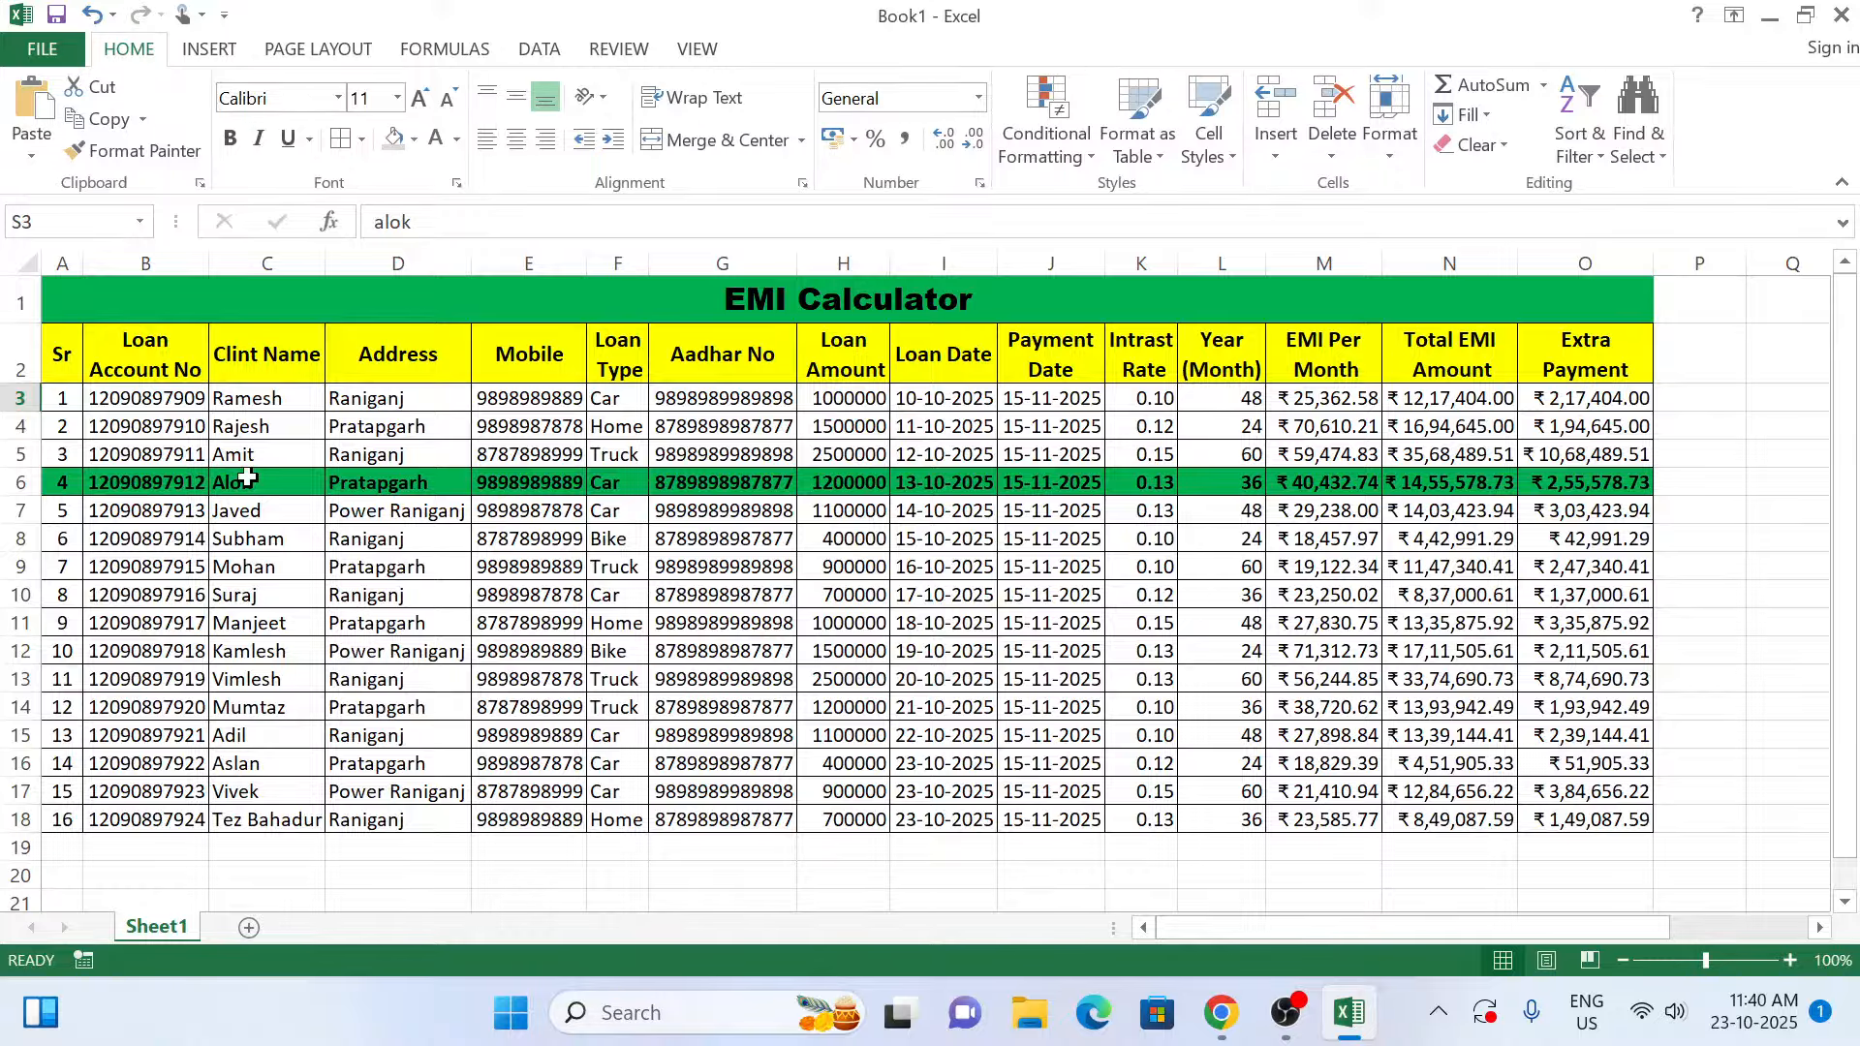
Copy the loan account number in B10 from within the cell, leaving its value as is.
left_click(179, 401)
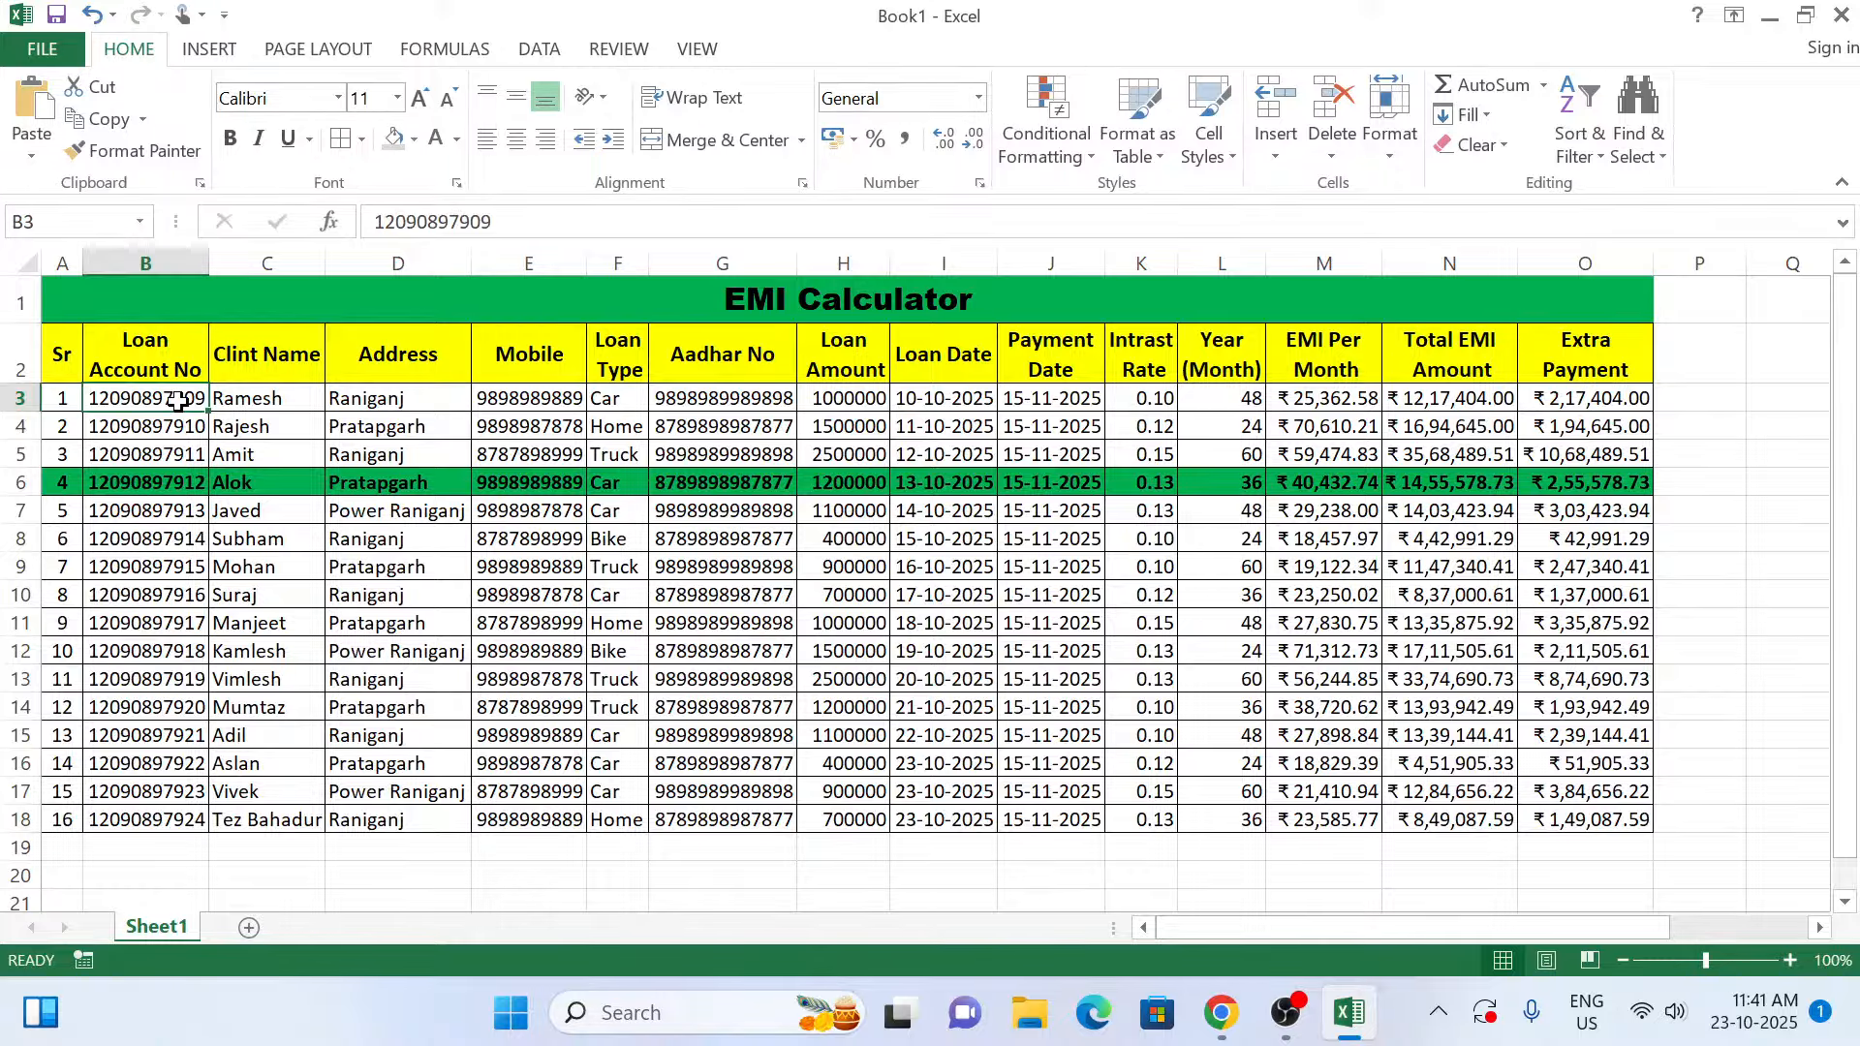
double_click(119, 595)
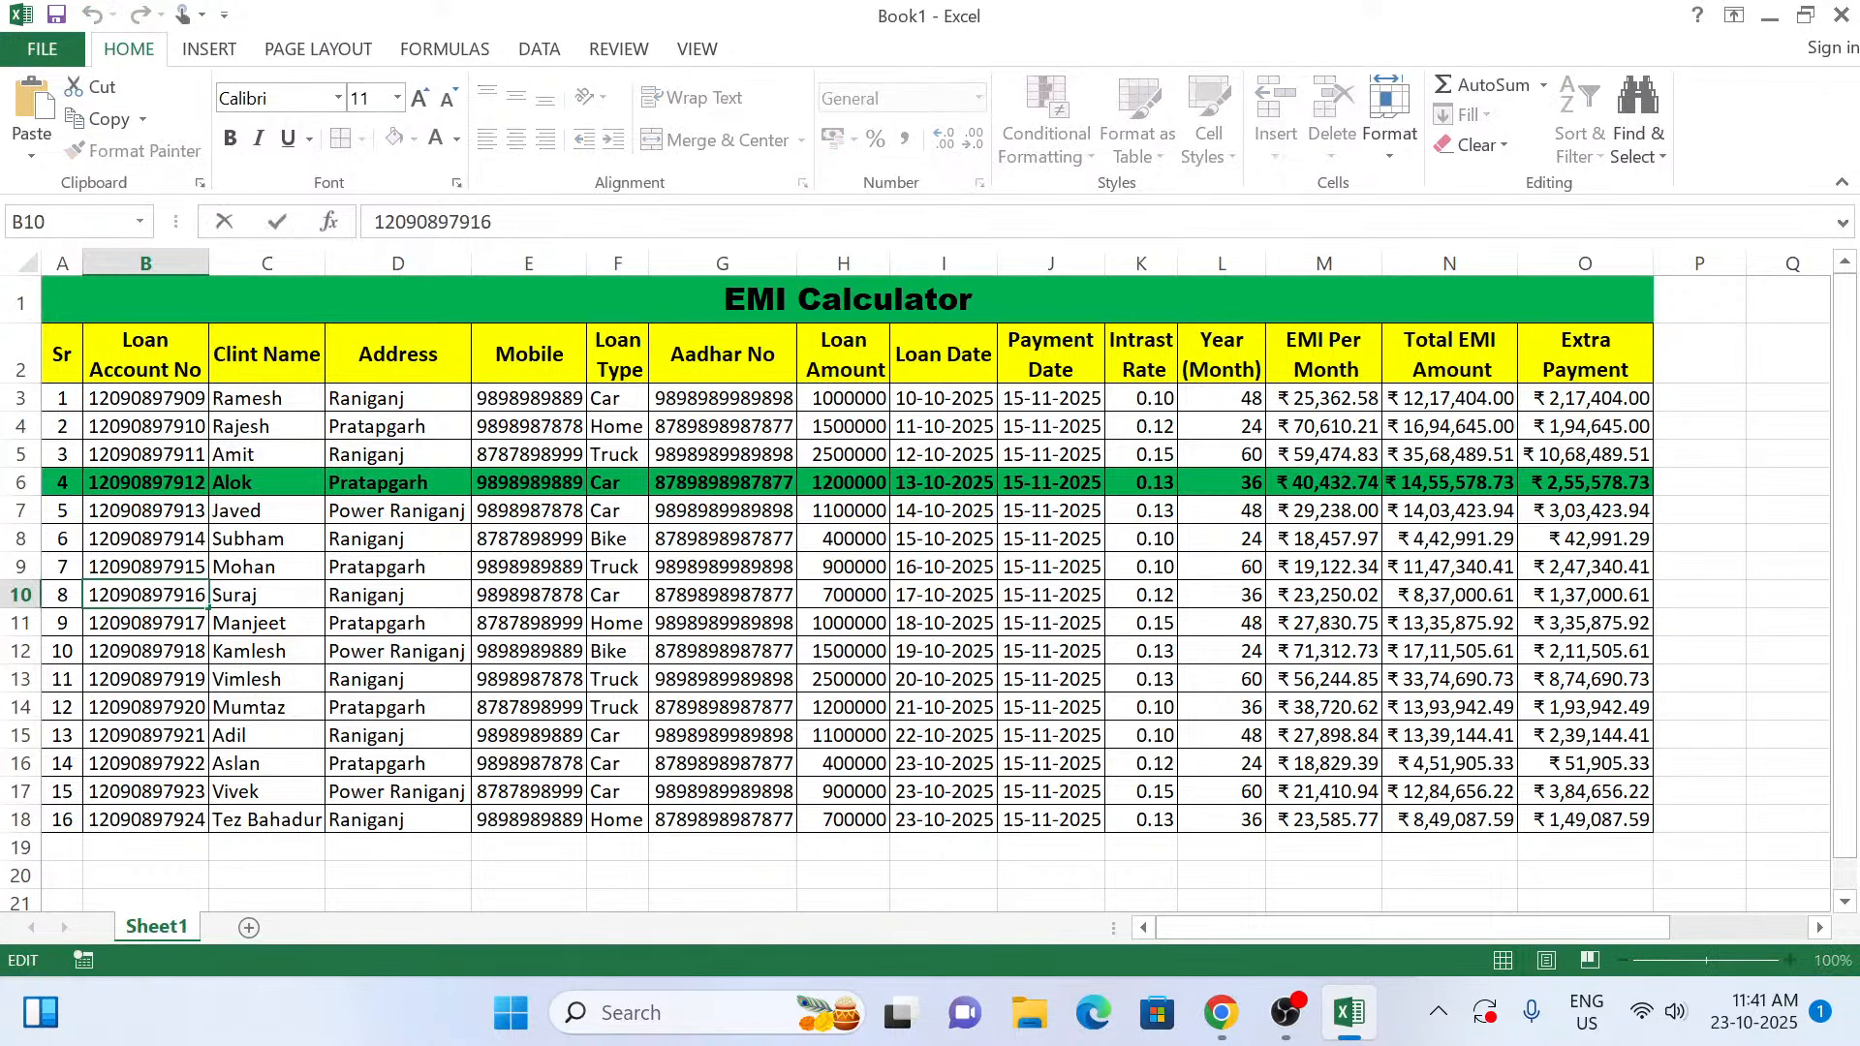
double_click(145, 595)
key("ctrl+c")
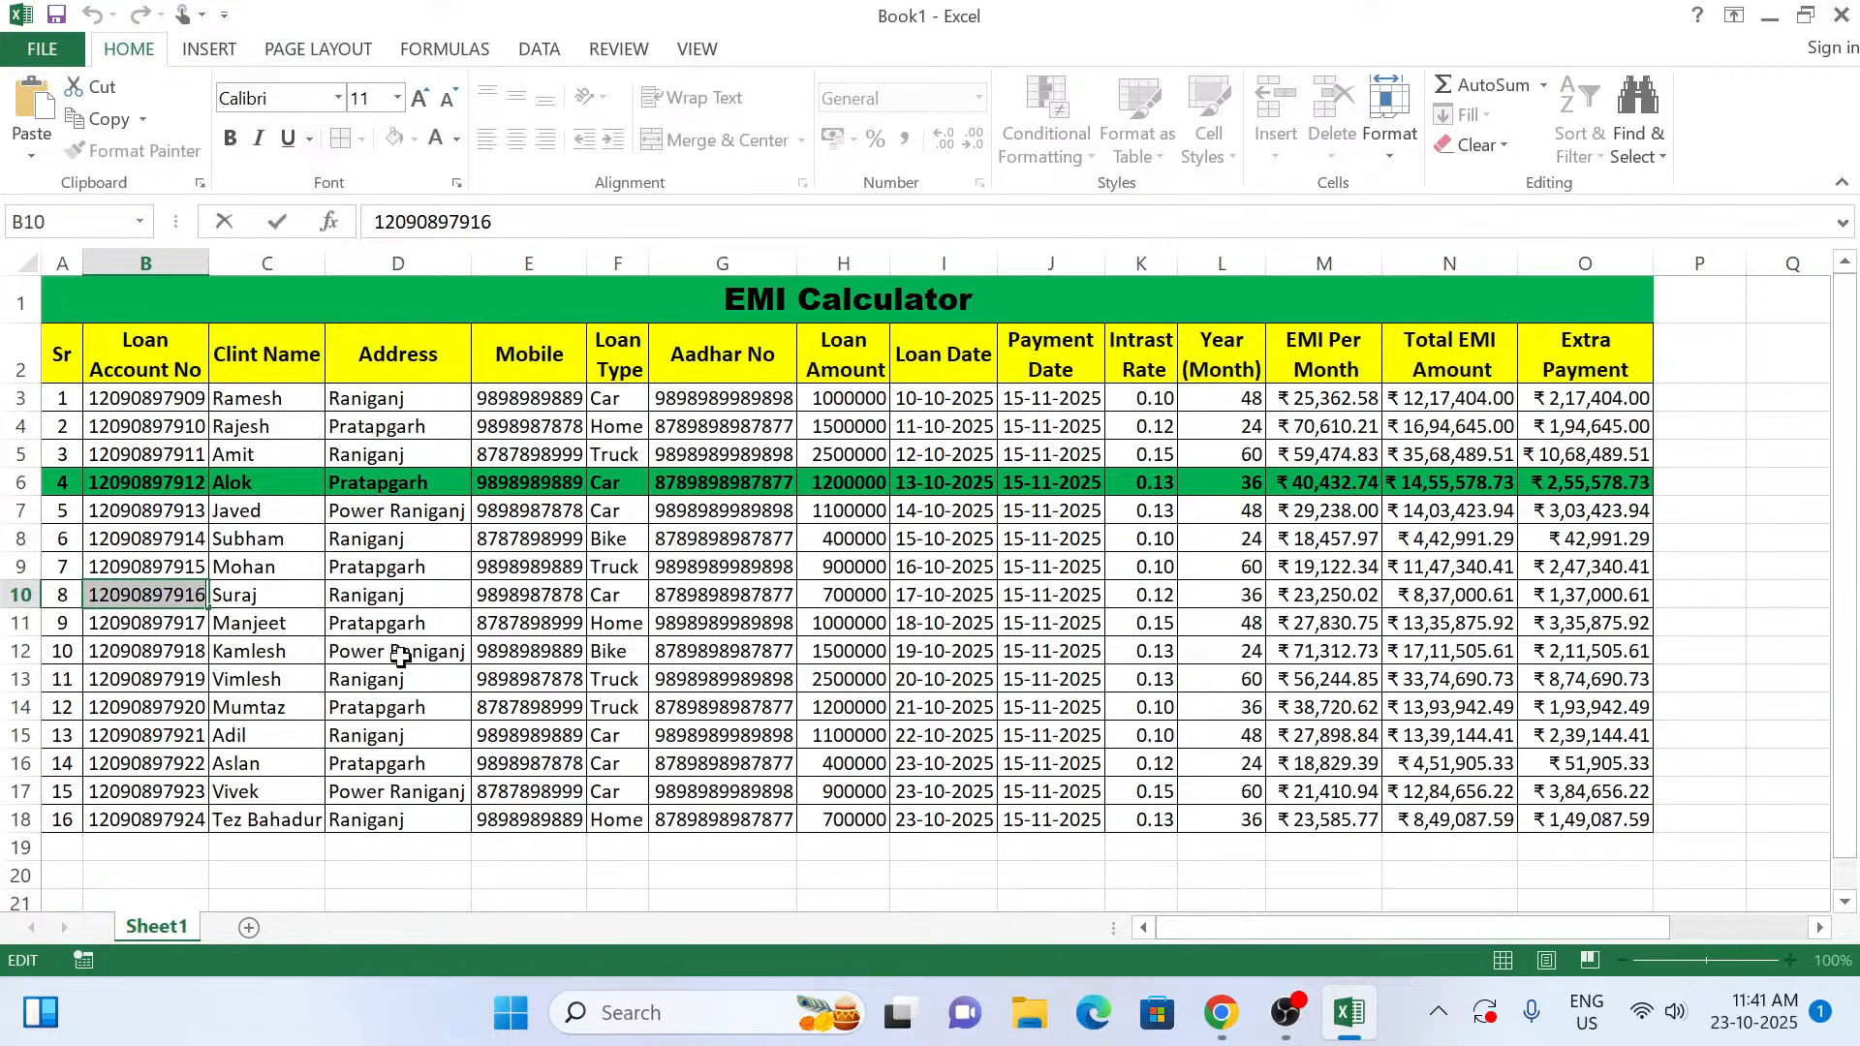
key("Return")
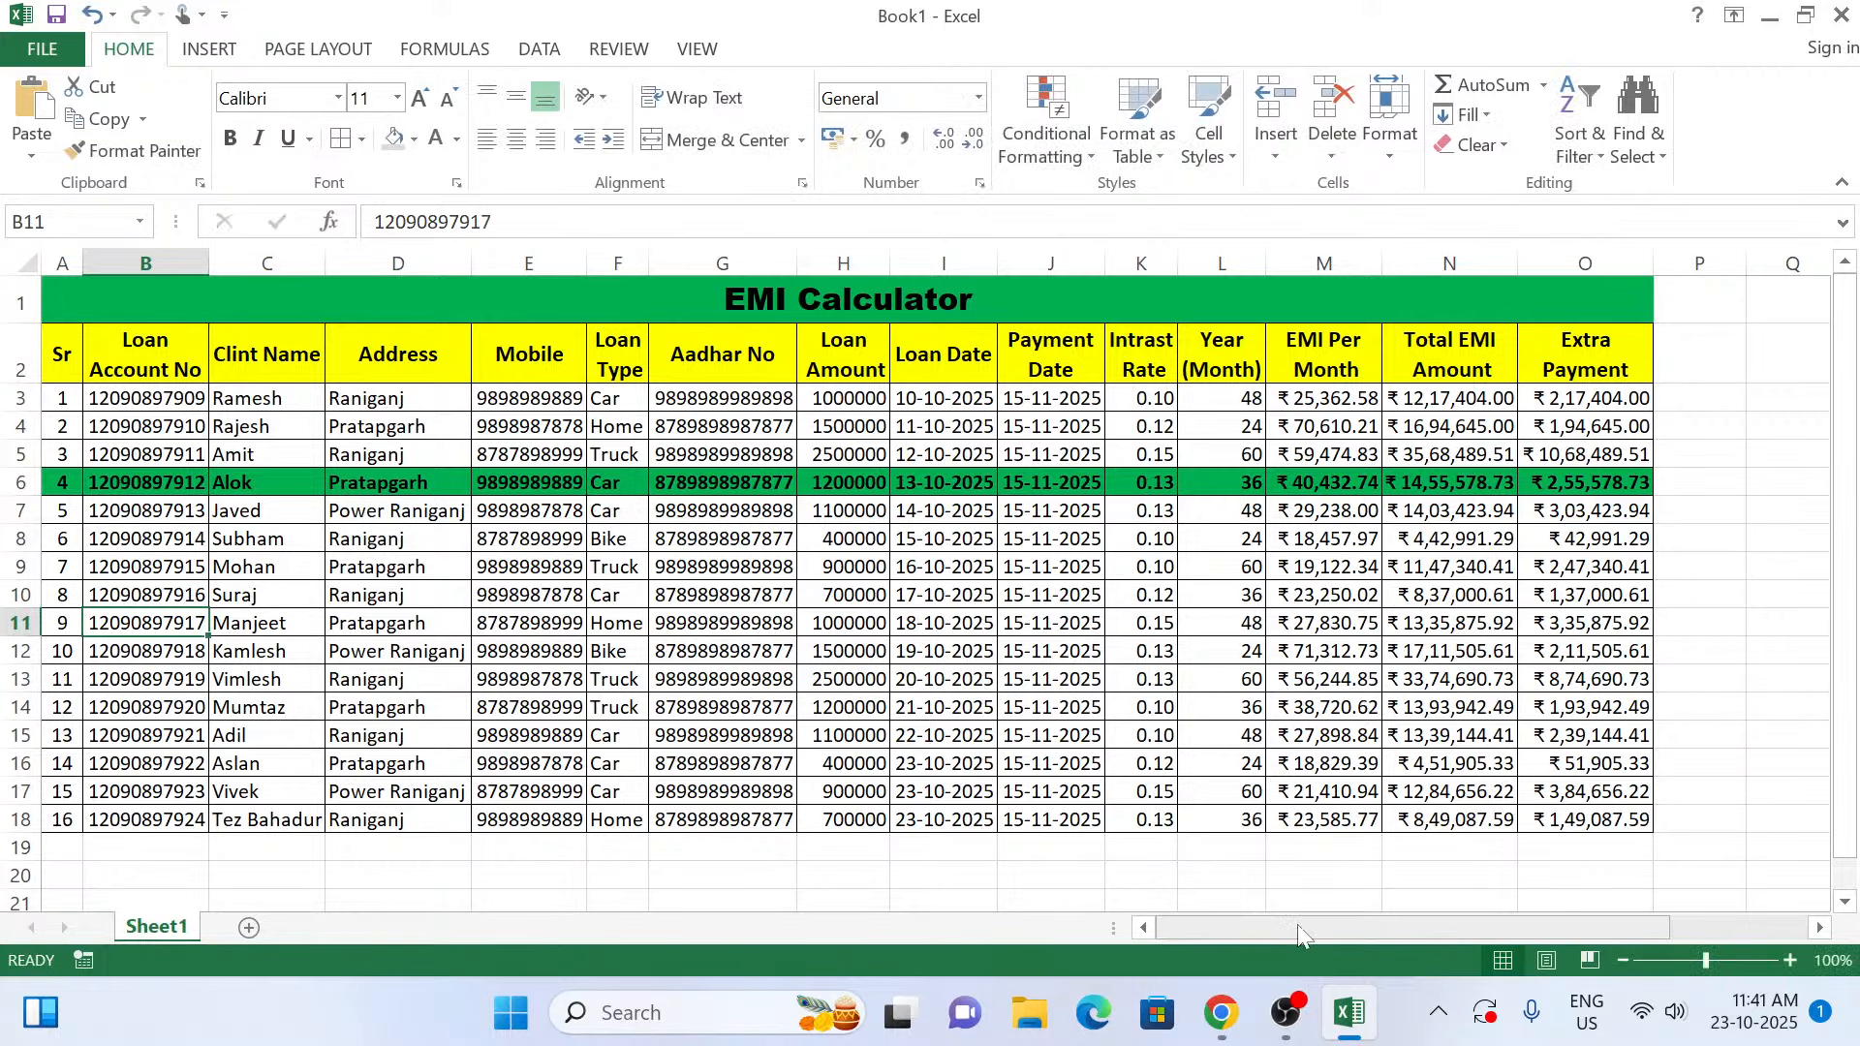
Replace the client name in S3 with the copied loan account number to search by account.
left_click_drag(1298, 933, 1429, 933)
left_click(1553, 389)
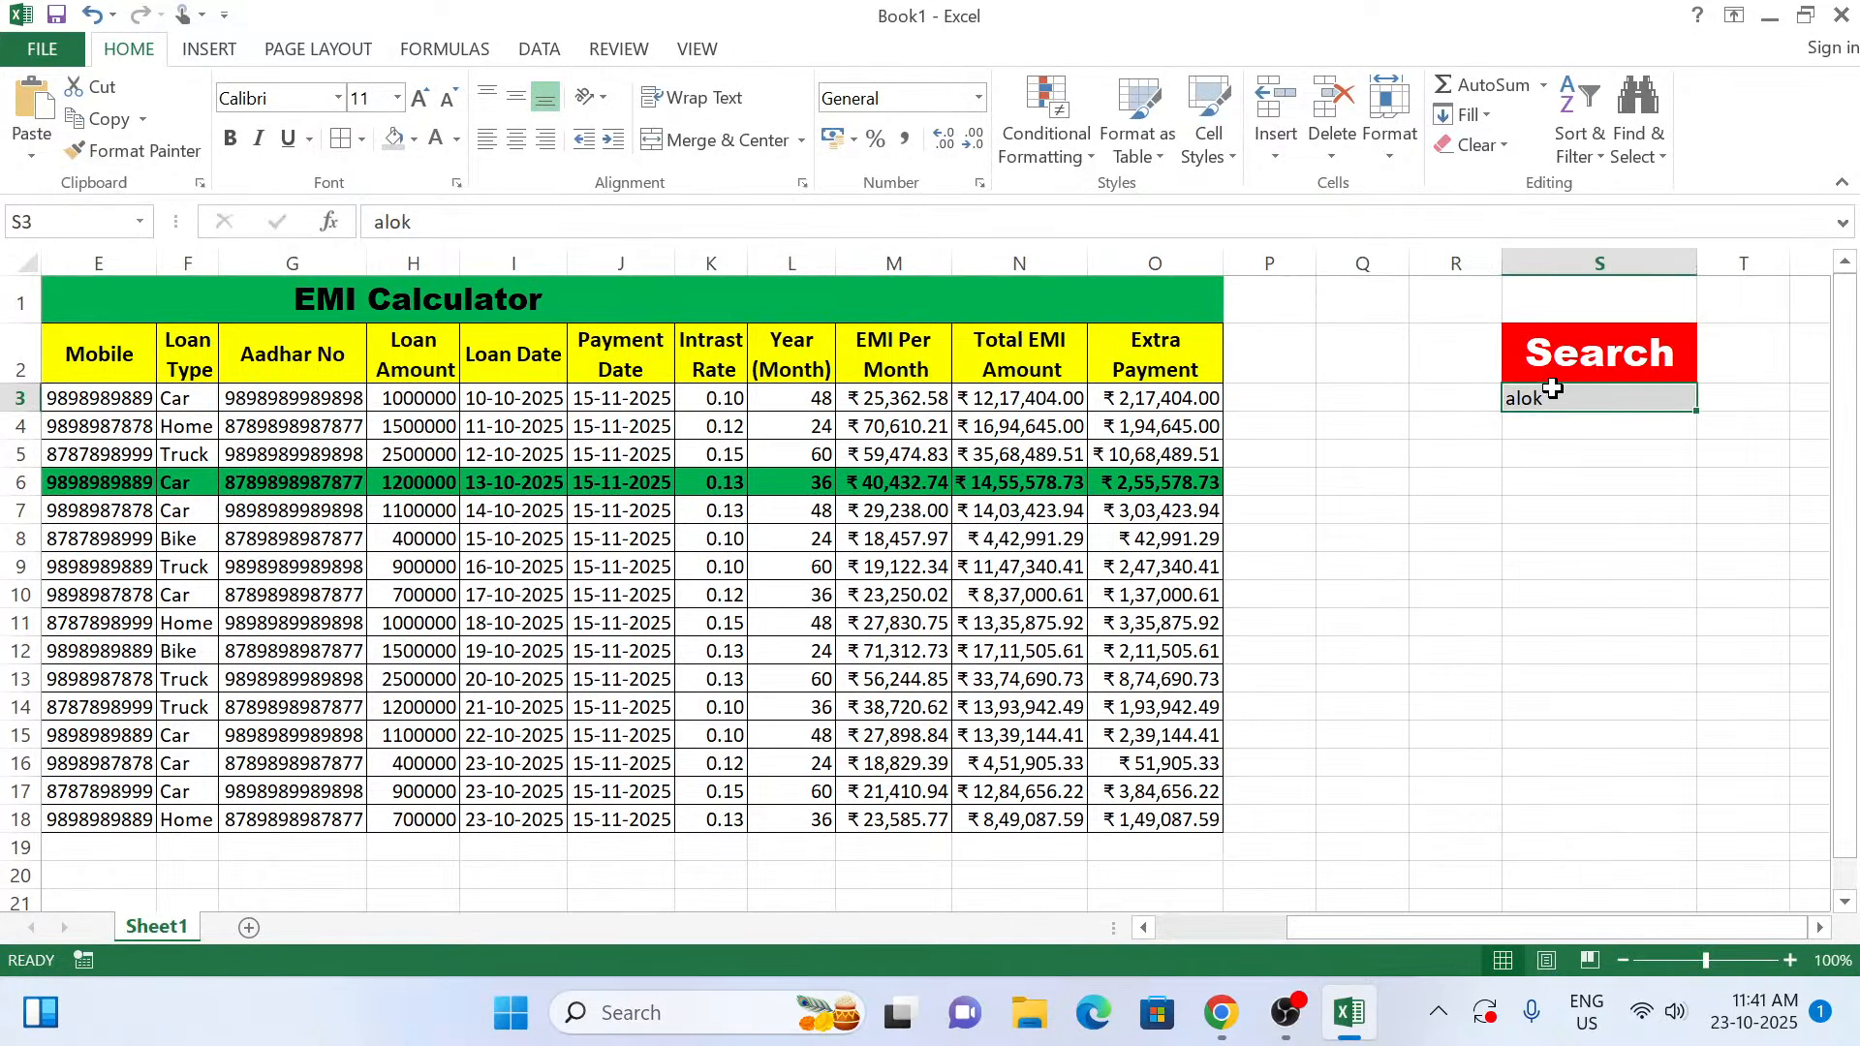
double_click(1556, 398)
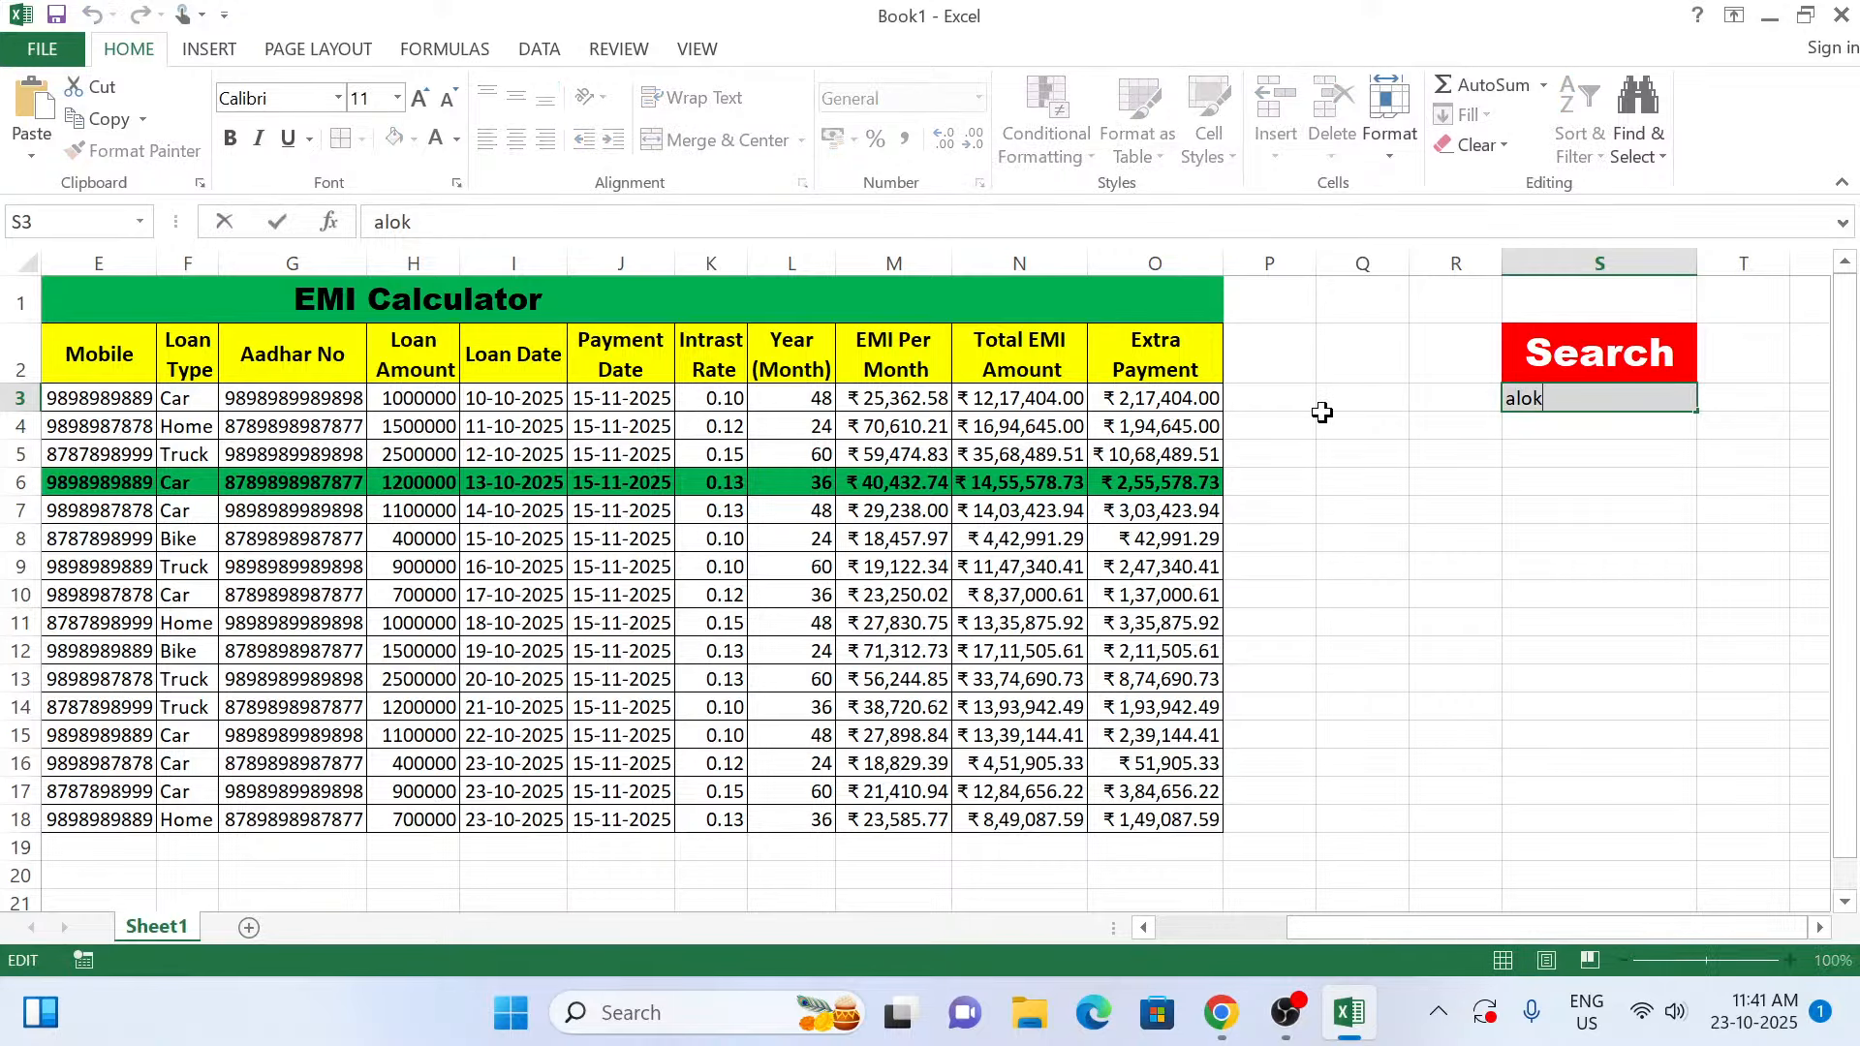
key("ctrl+v")
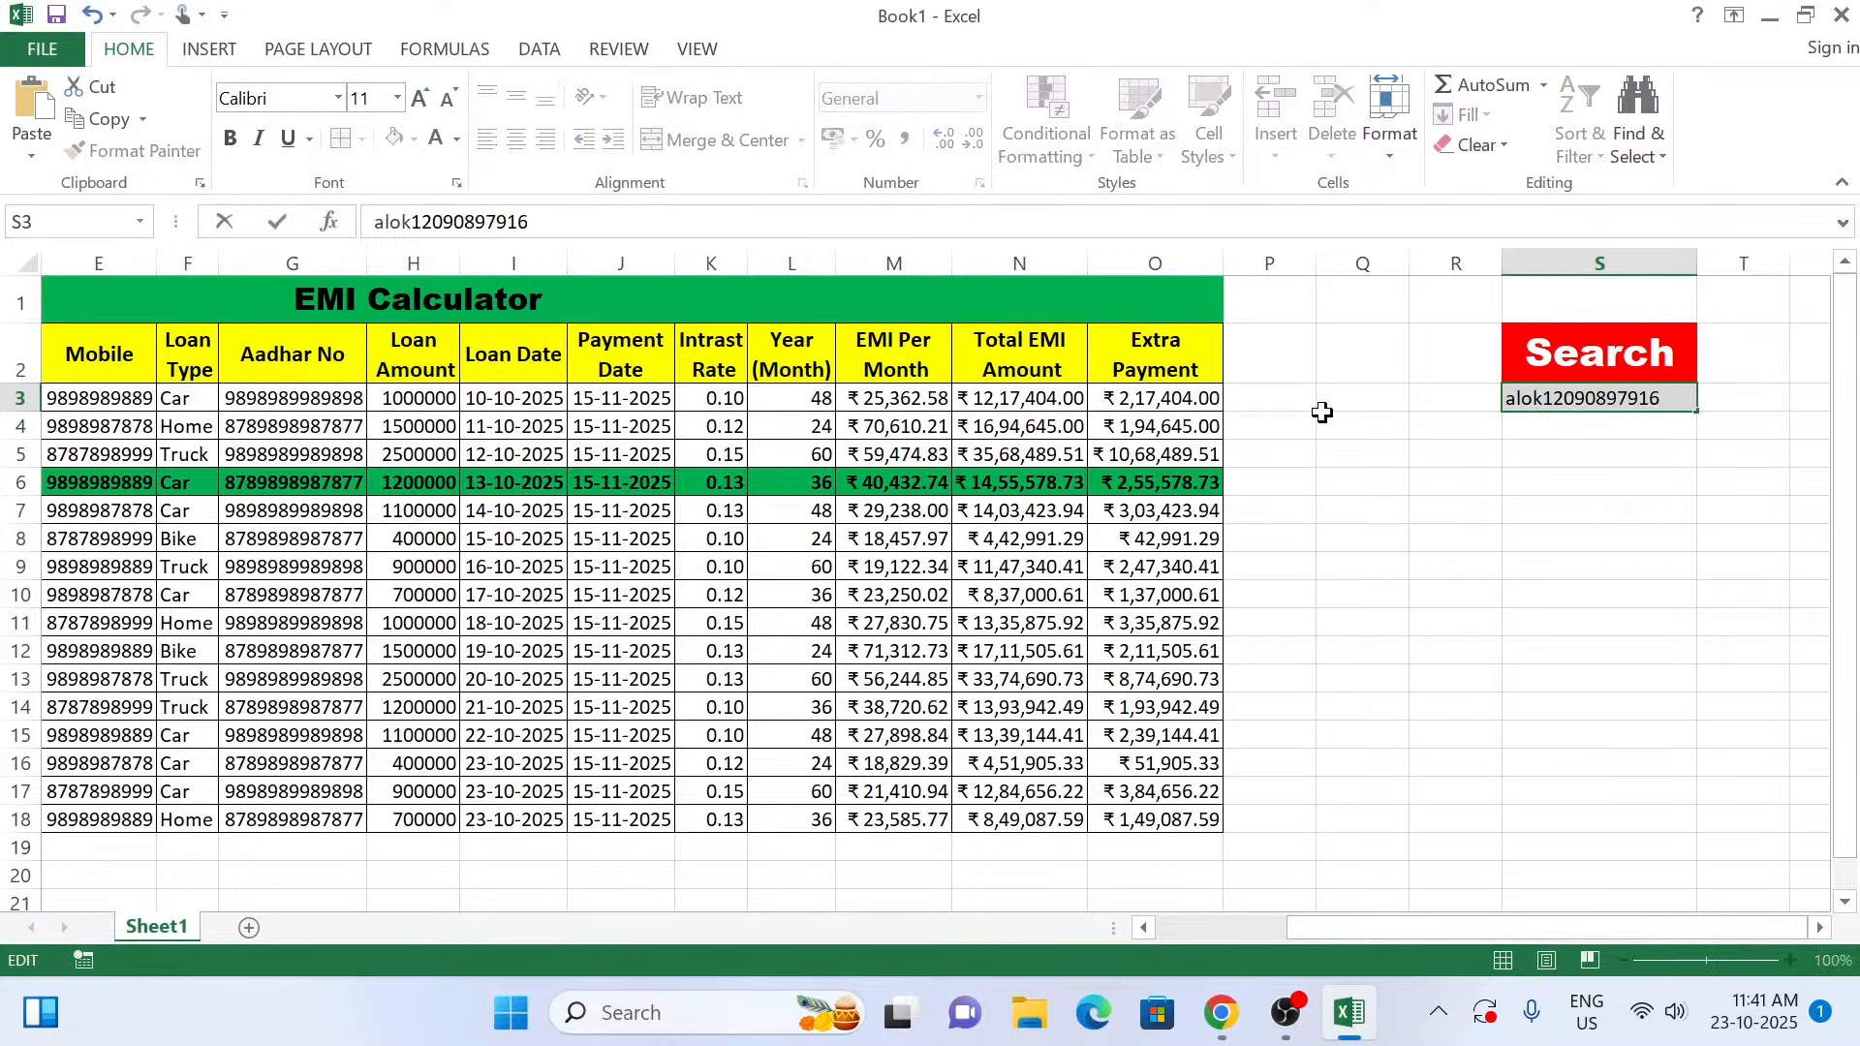
key("BackSpace")
key("BackSpace")
key("BackSpace")
key("BackSpace")
key("BackSpace")
key("BackSpace")
key("BackSpace")
key("BackSpace")
key("BackSpace")
key("BackSpace")
key("BackSpace")
key("BackSpace")
key("BackSpace")
key("BackSpace")
key("BackSpace")
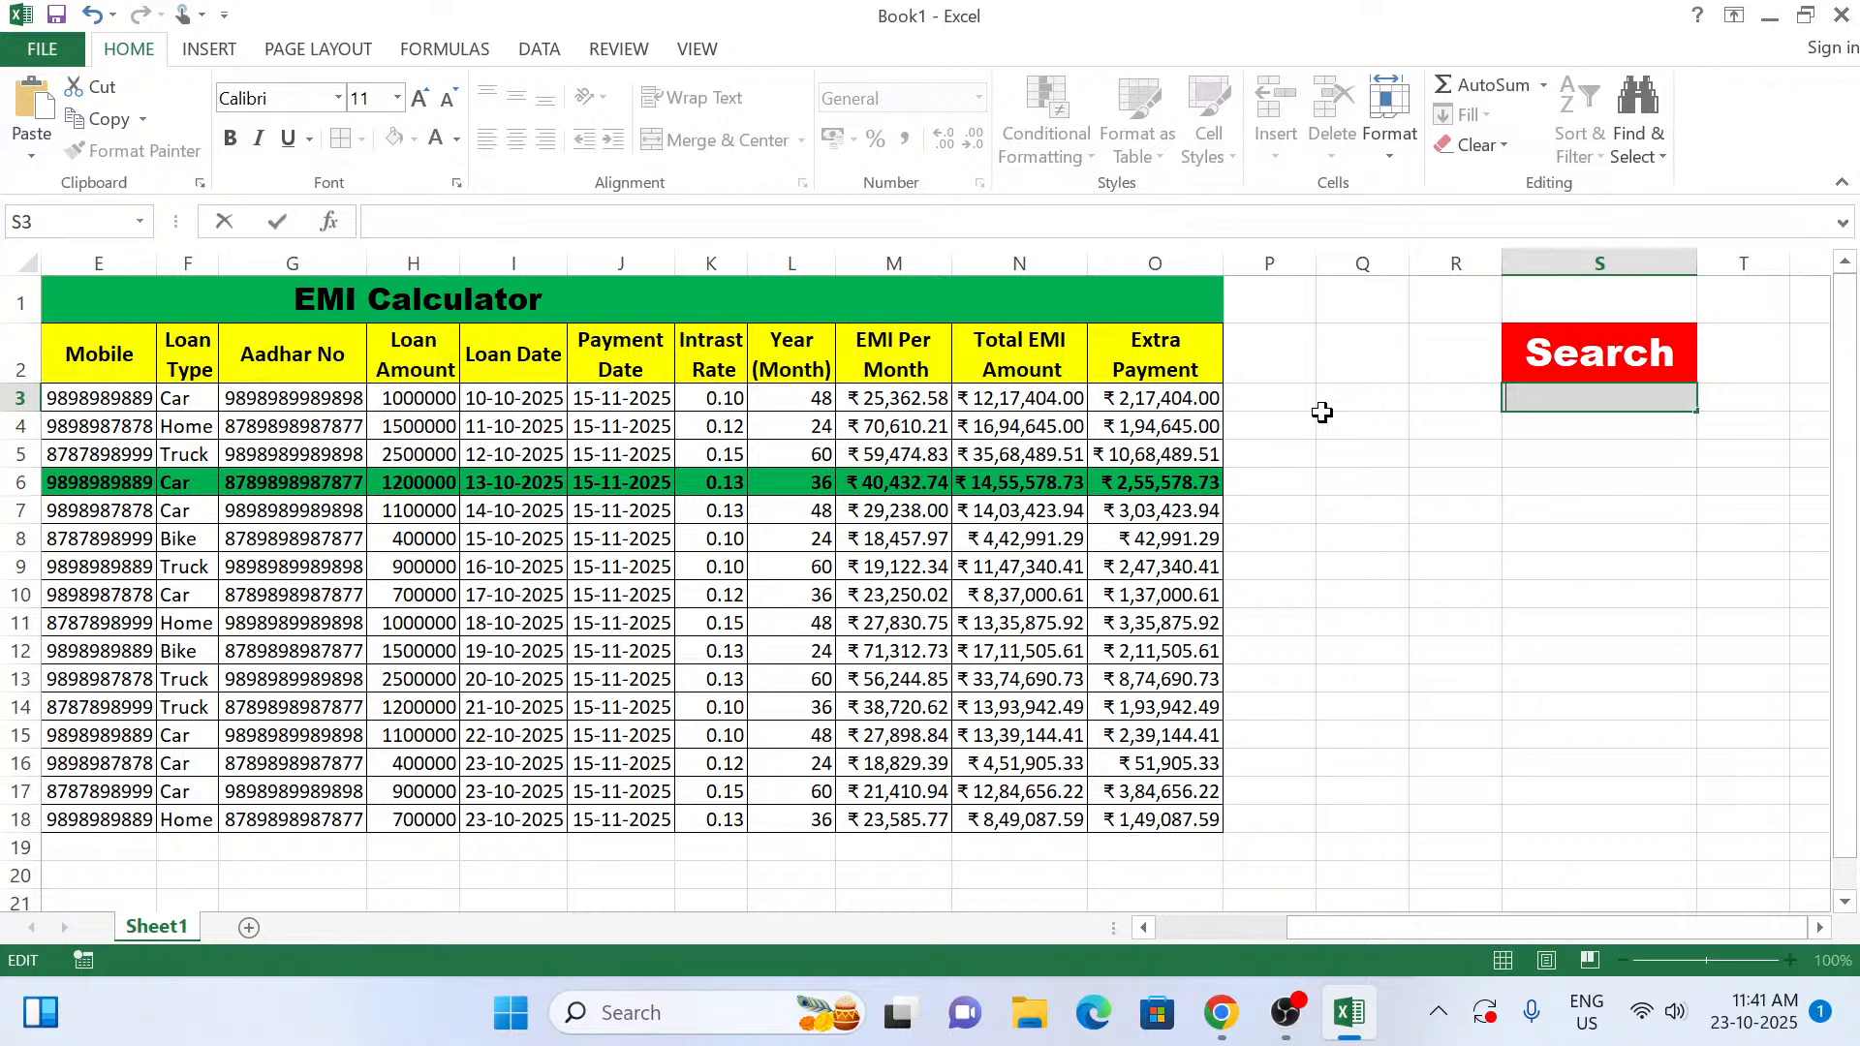
key("ctrl+v")
key("Return")
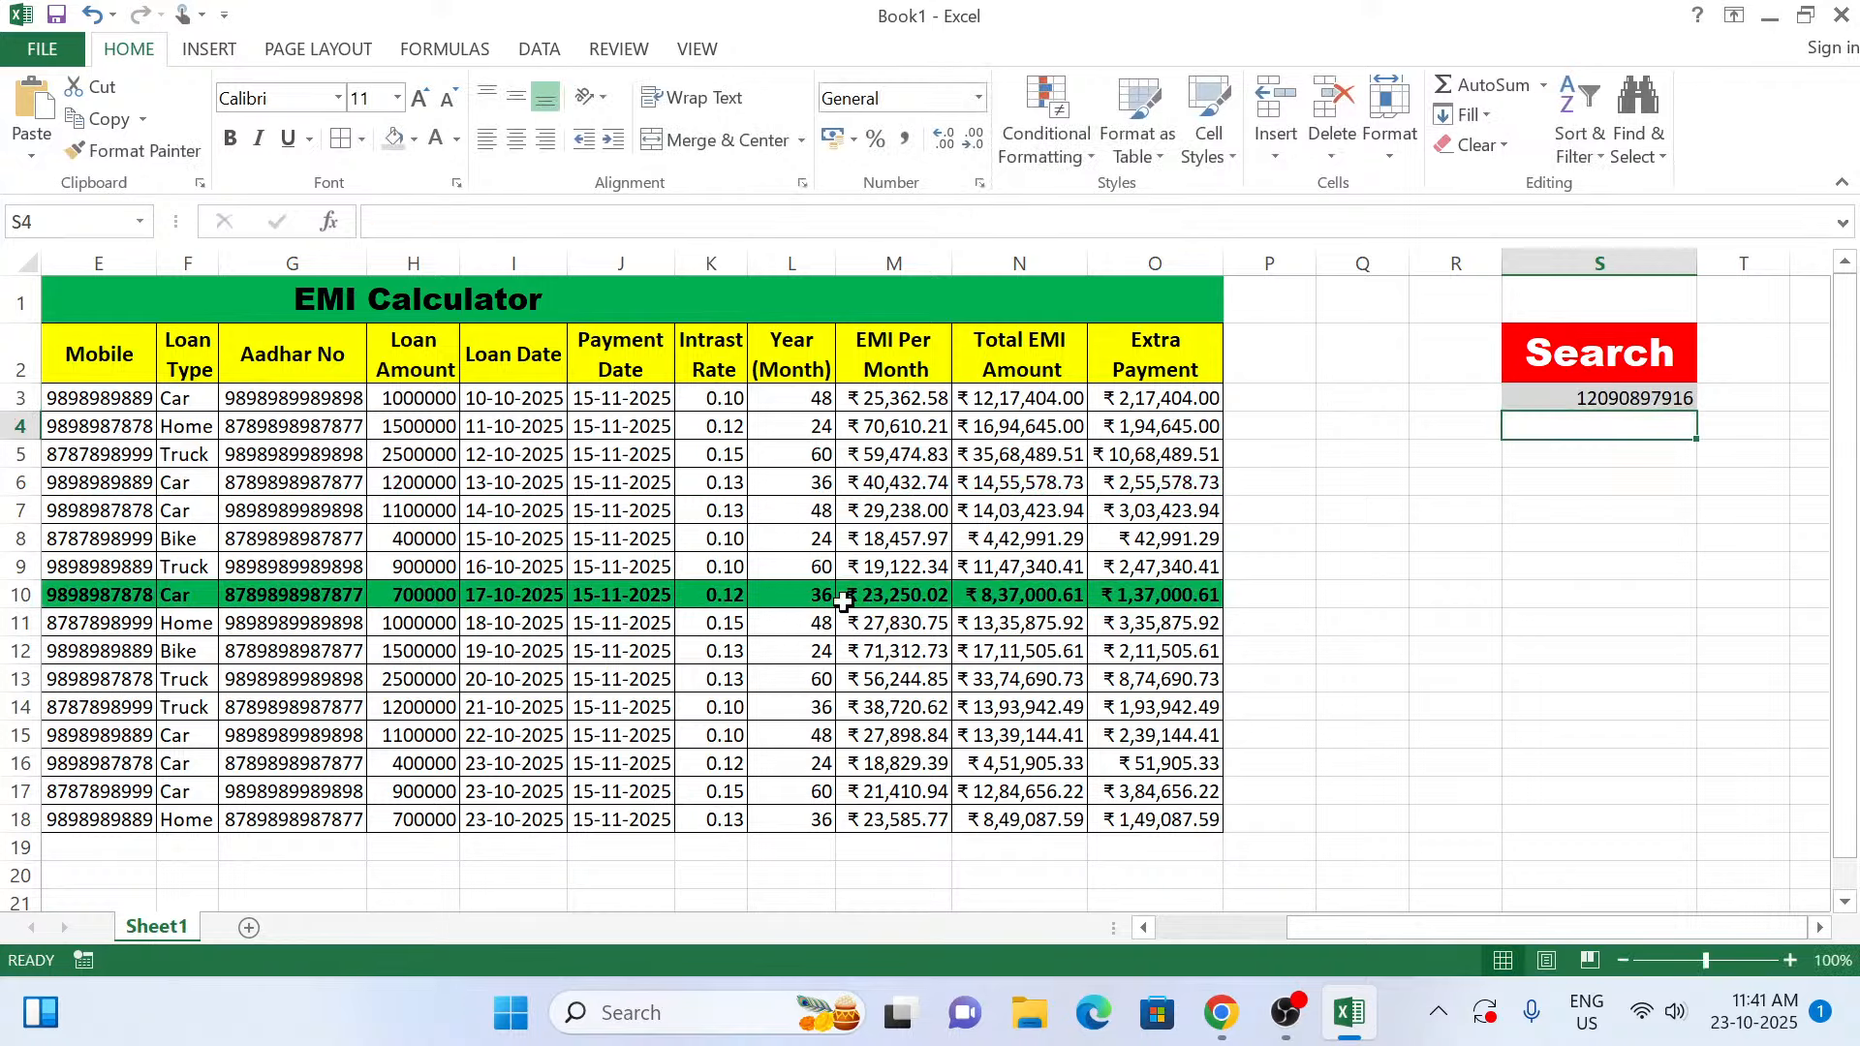
Reduce the sheet zoom to 80% and examine the record matching the account number together with the search cell.
left_click(1194, 933)
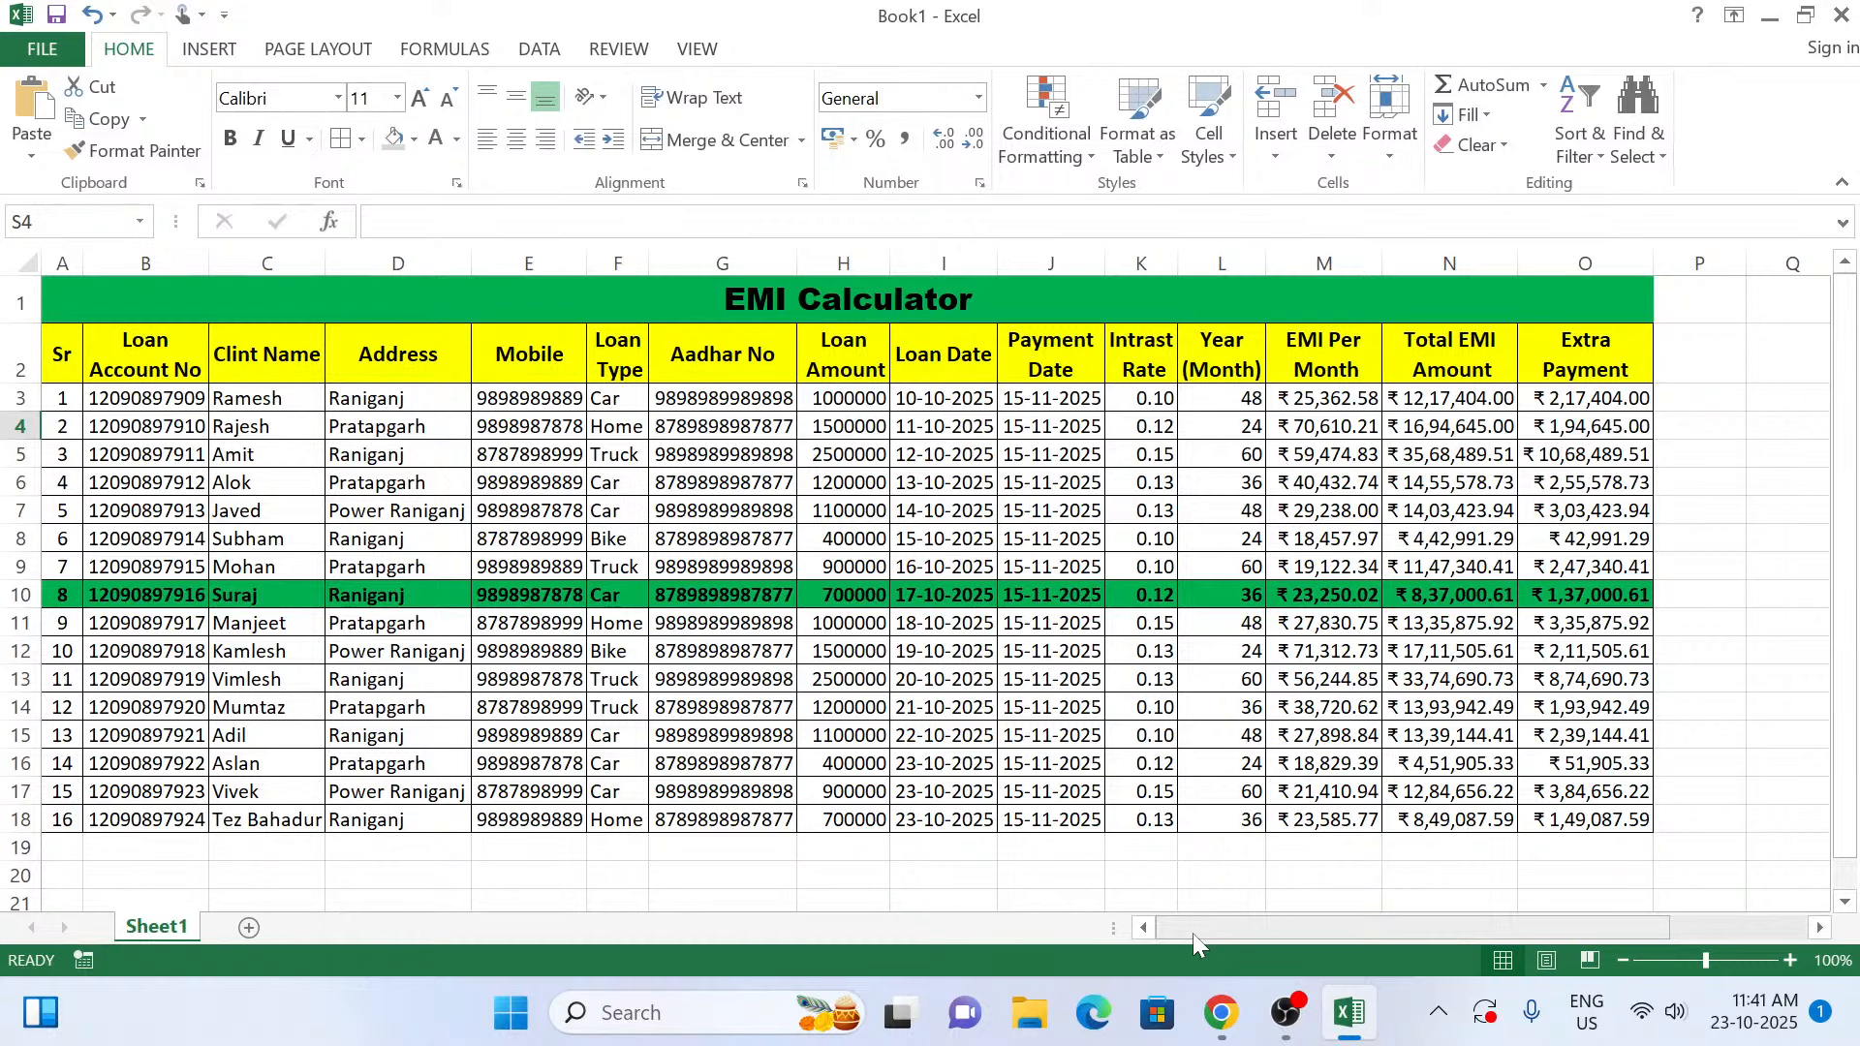
left_click(1794, 926)
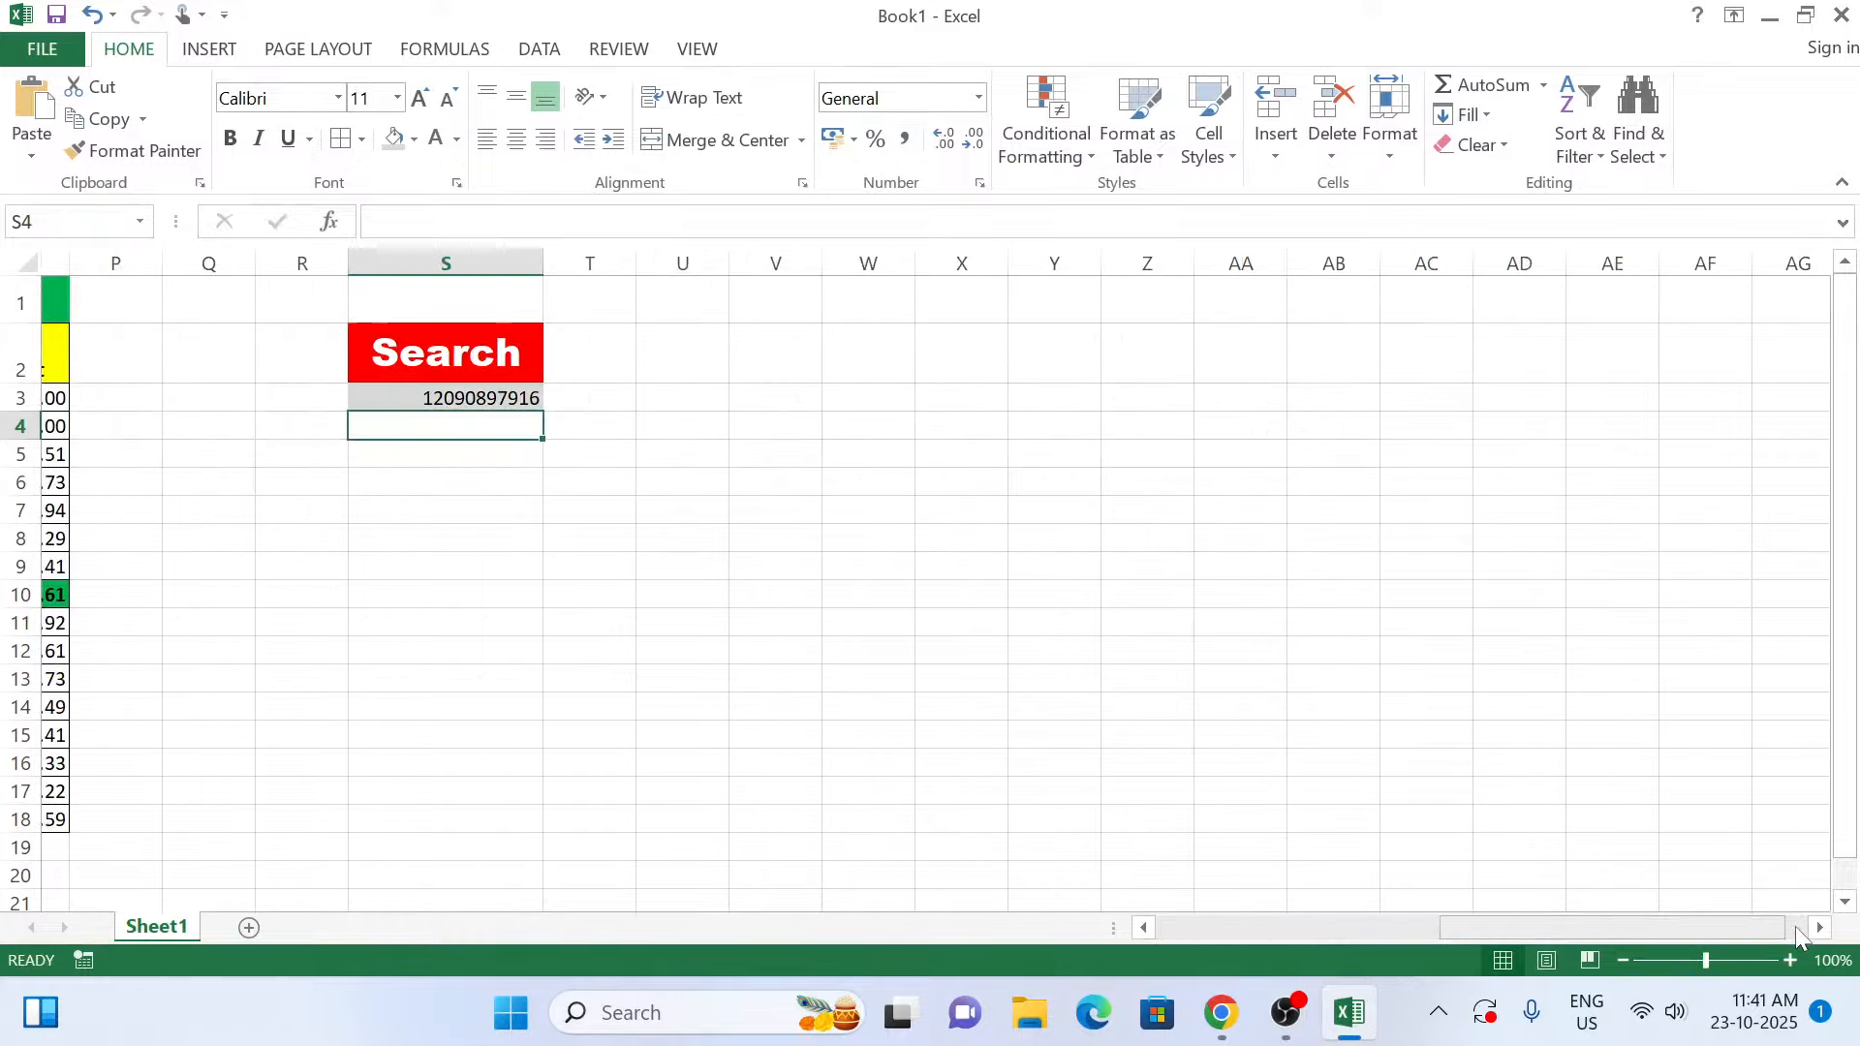
left_click_drag(1577, 922, 1376, 932)
left_click(1624, 960)
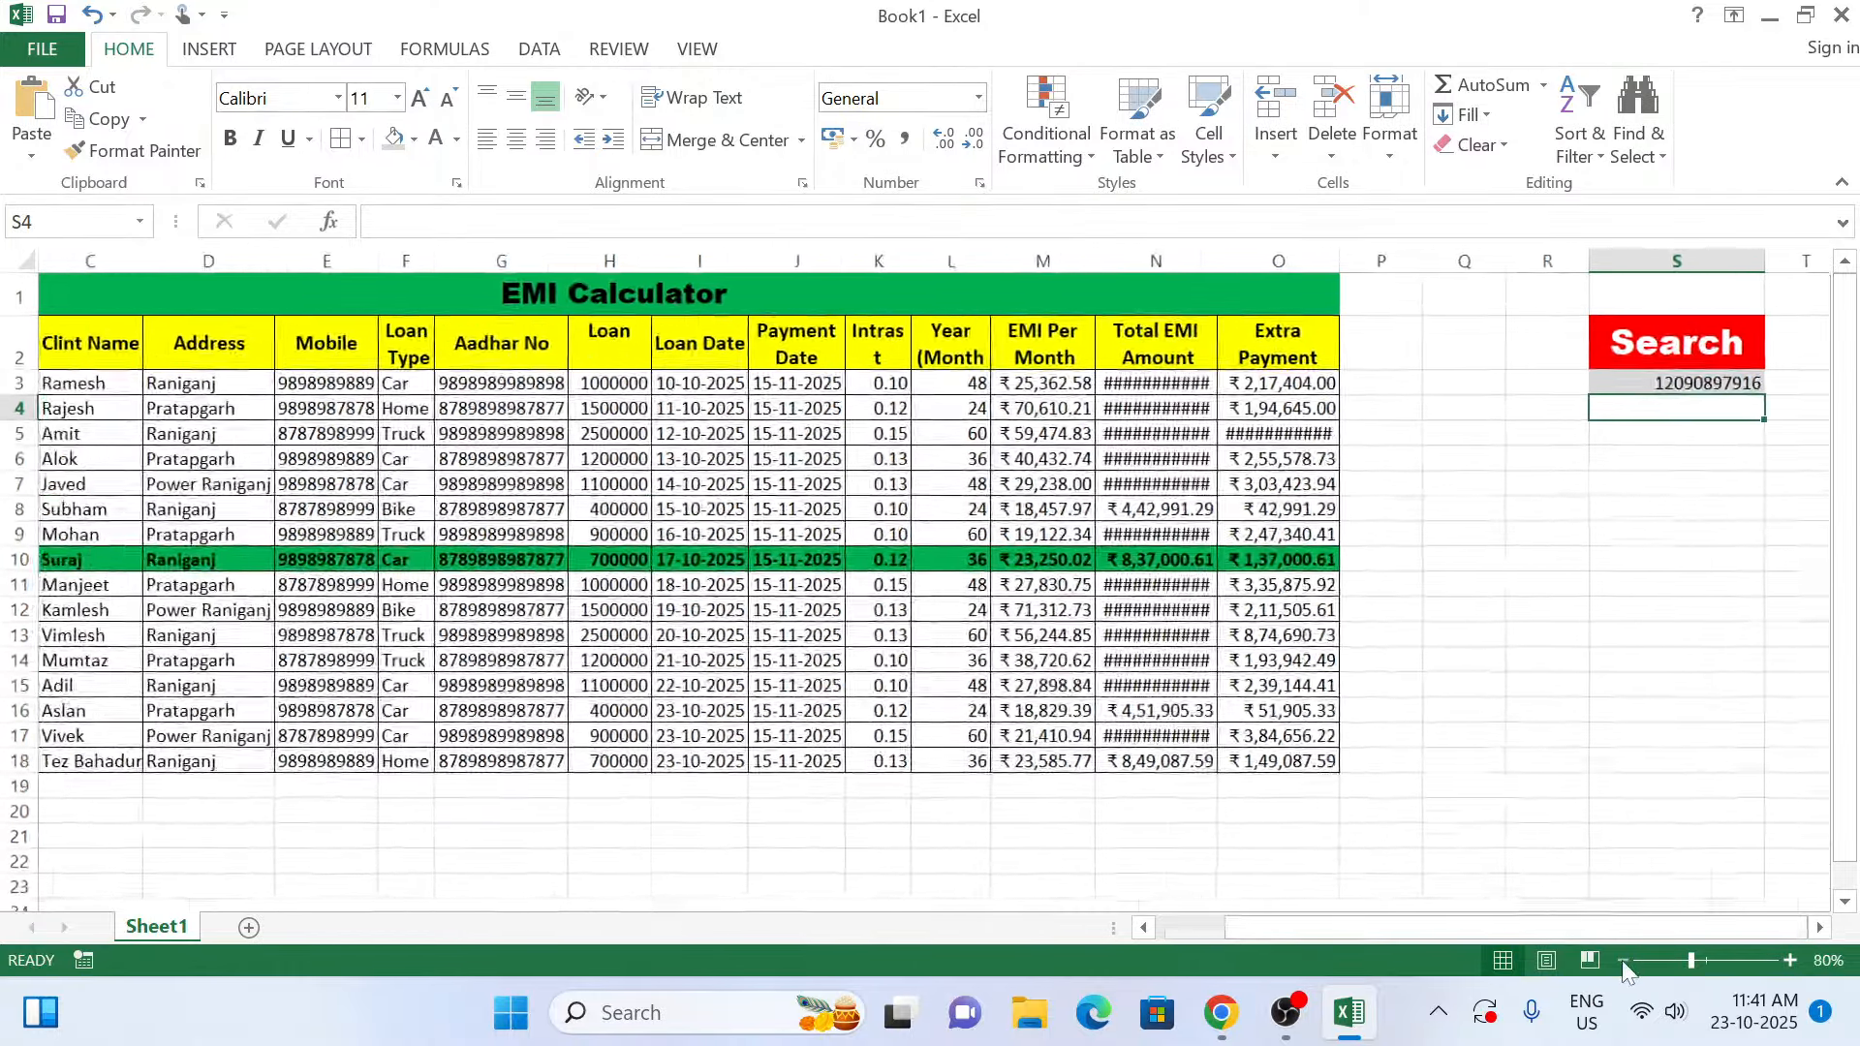
left_click(1624, 960)
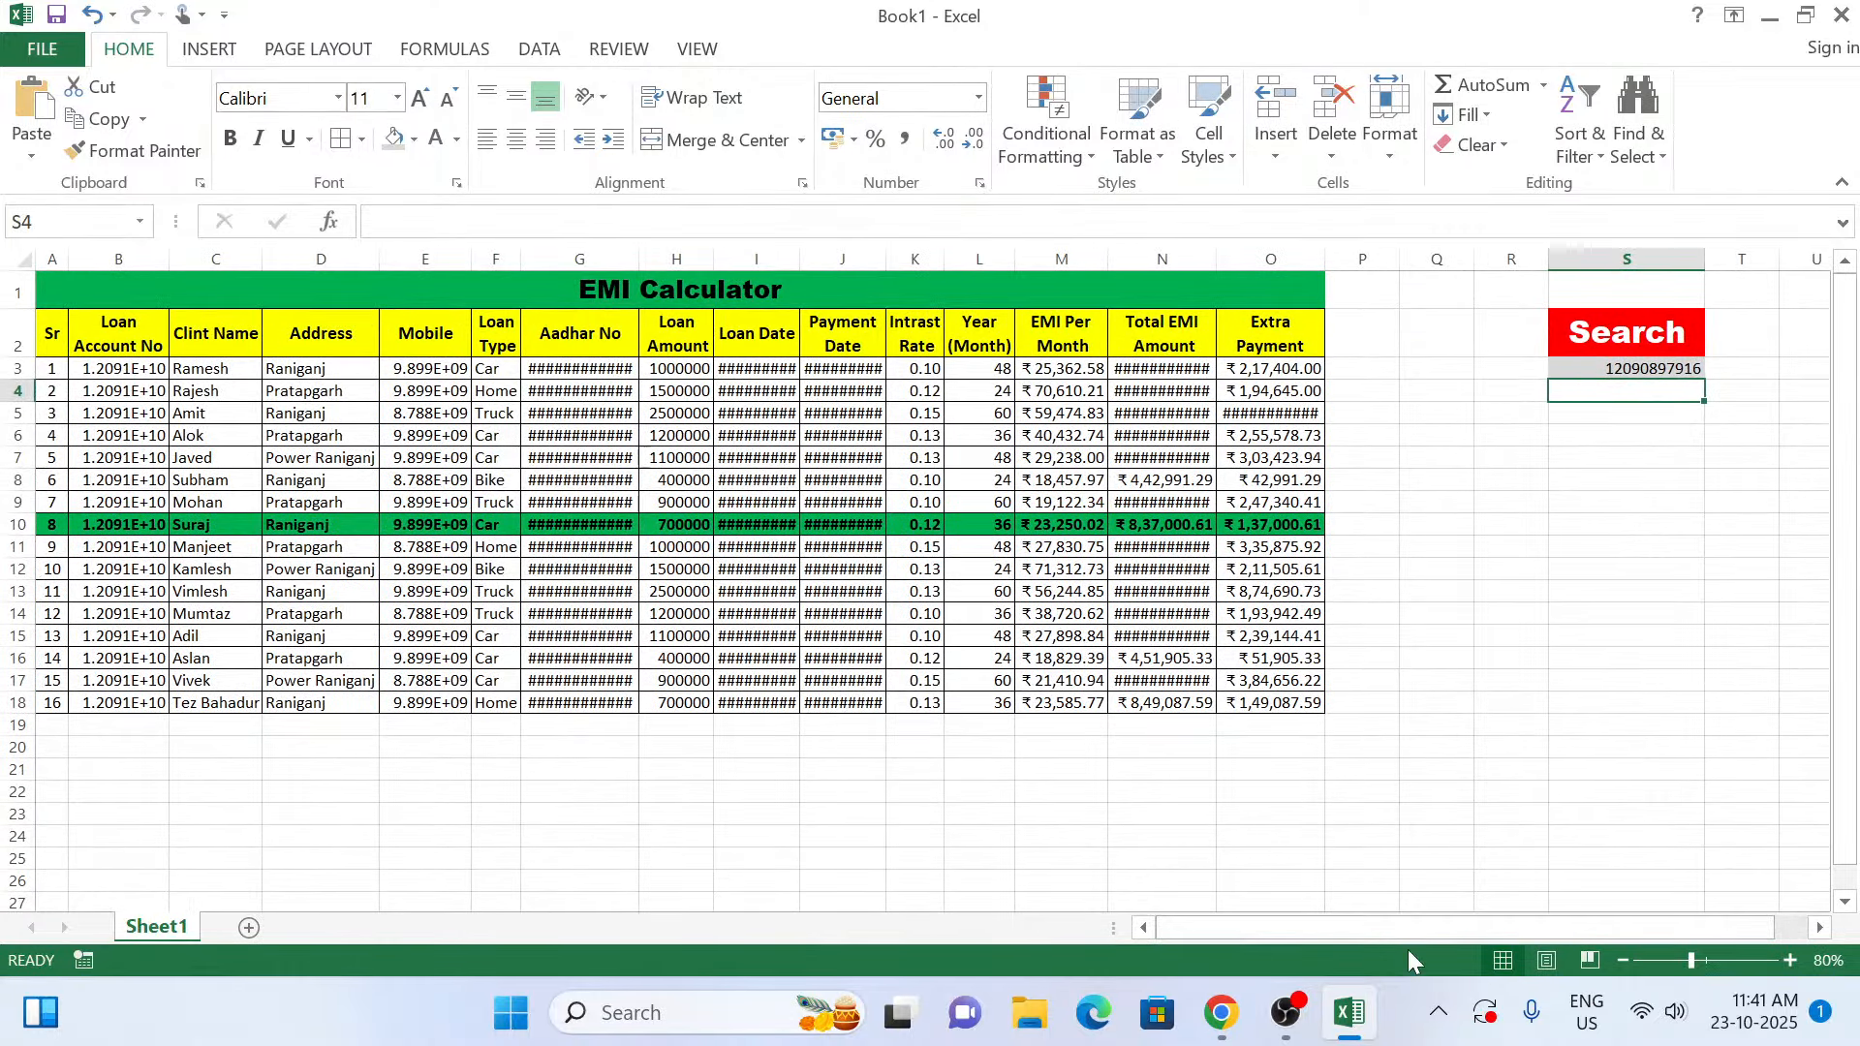
left_click(932, 796)
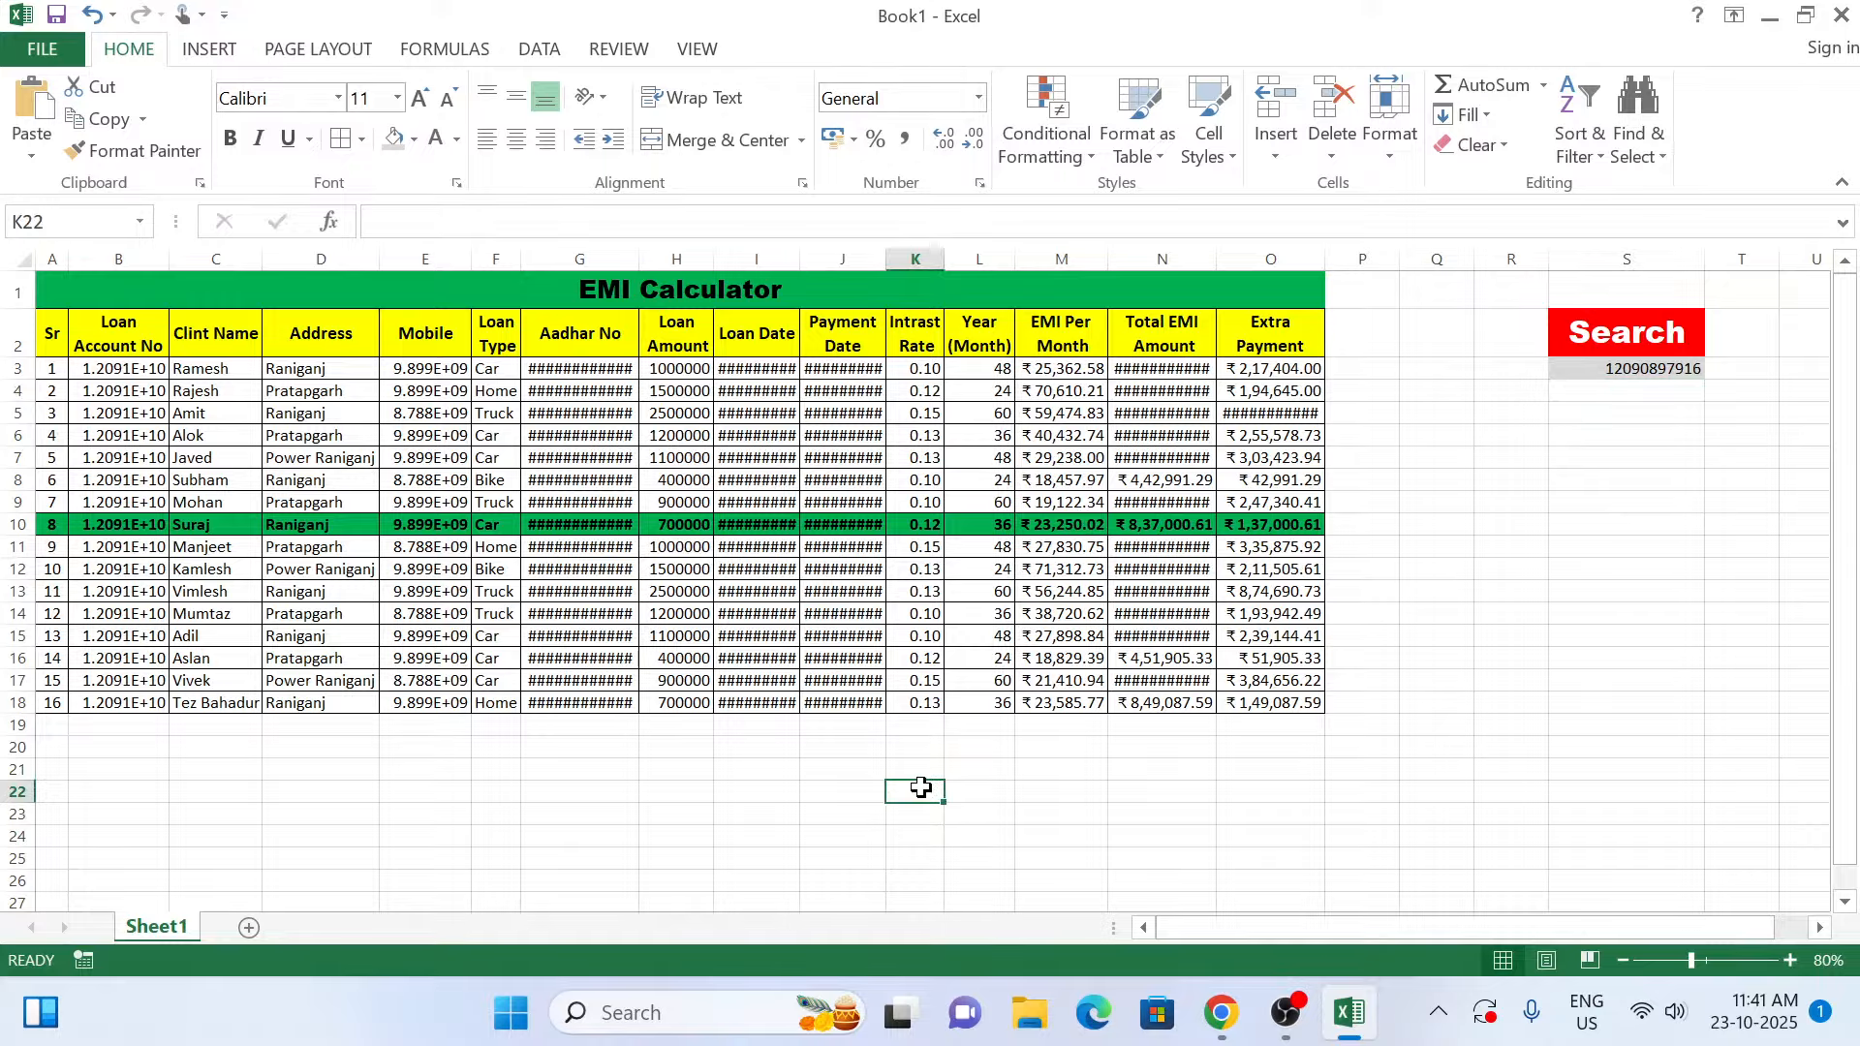
Enter raniganj in S3 to search the loan records by address.
left_click(1661, 368)
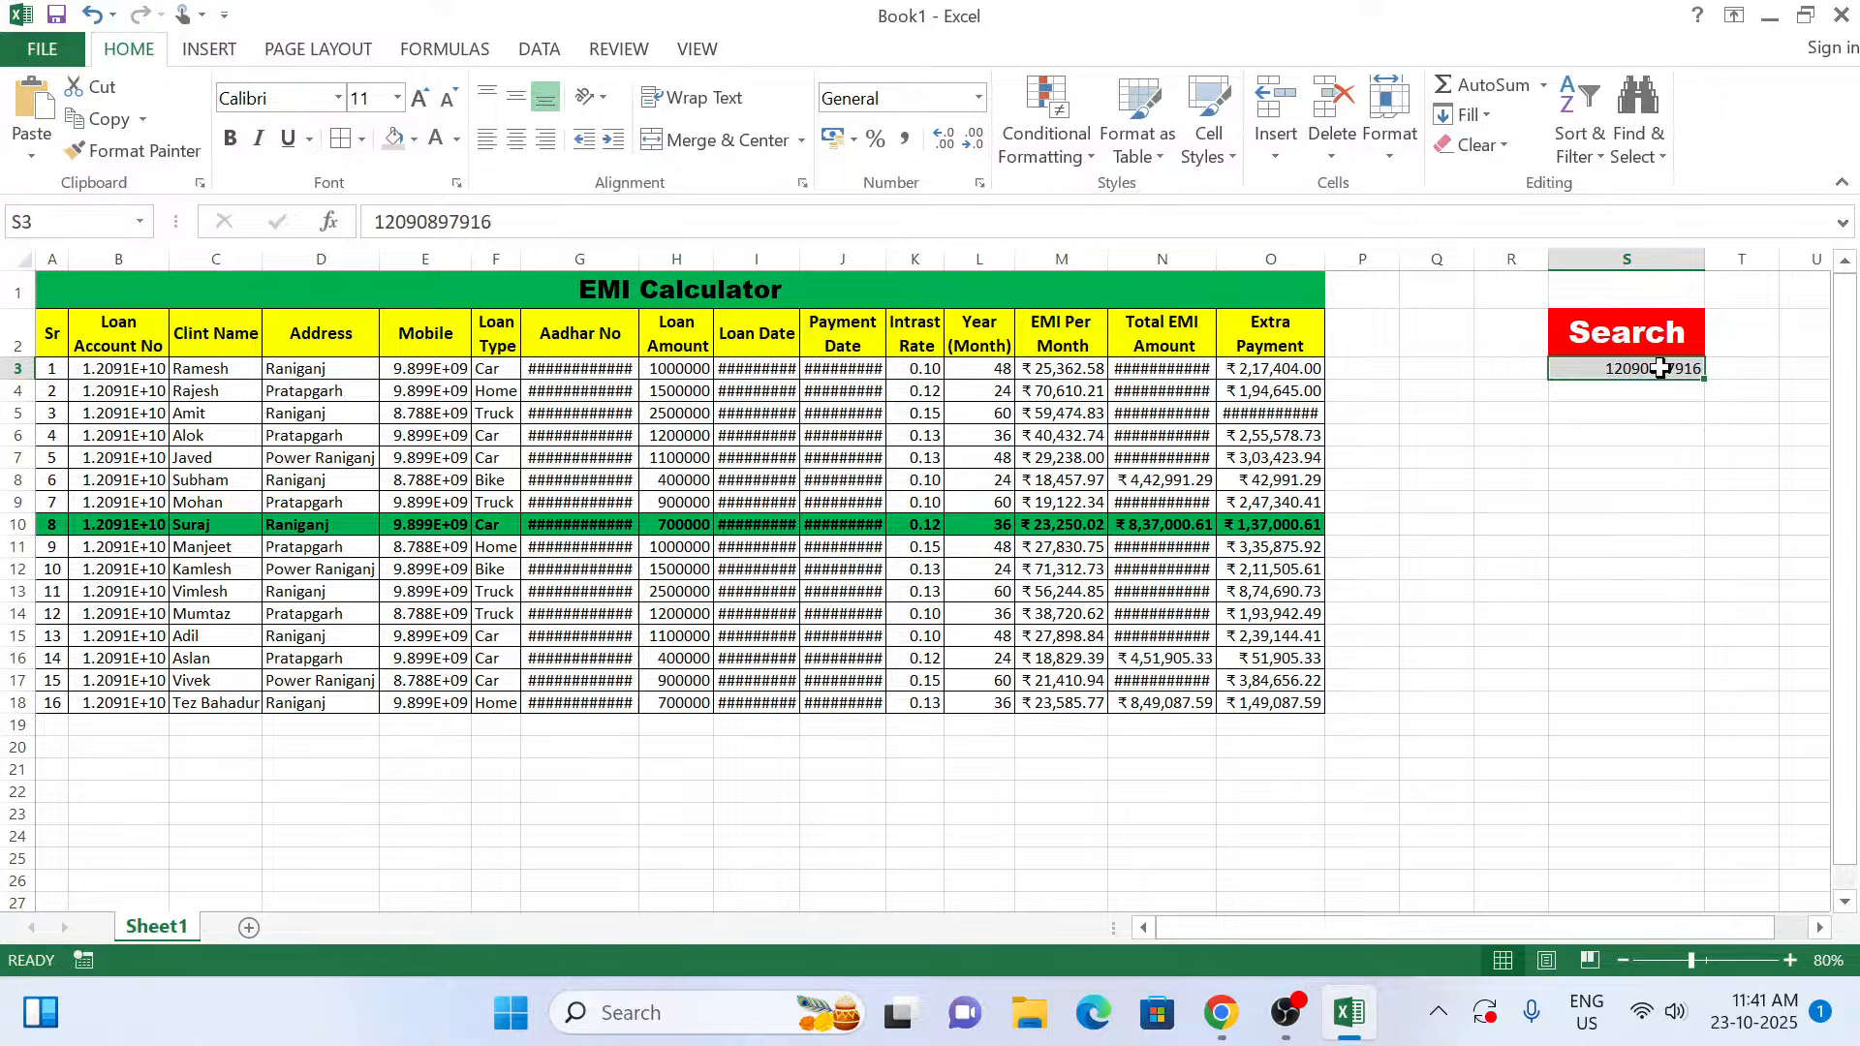
type("raniganj")
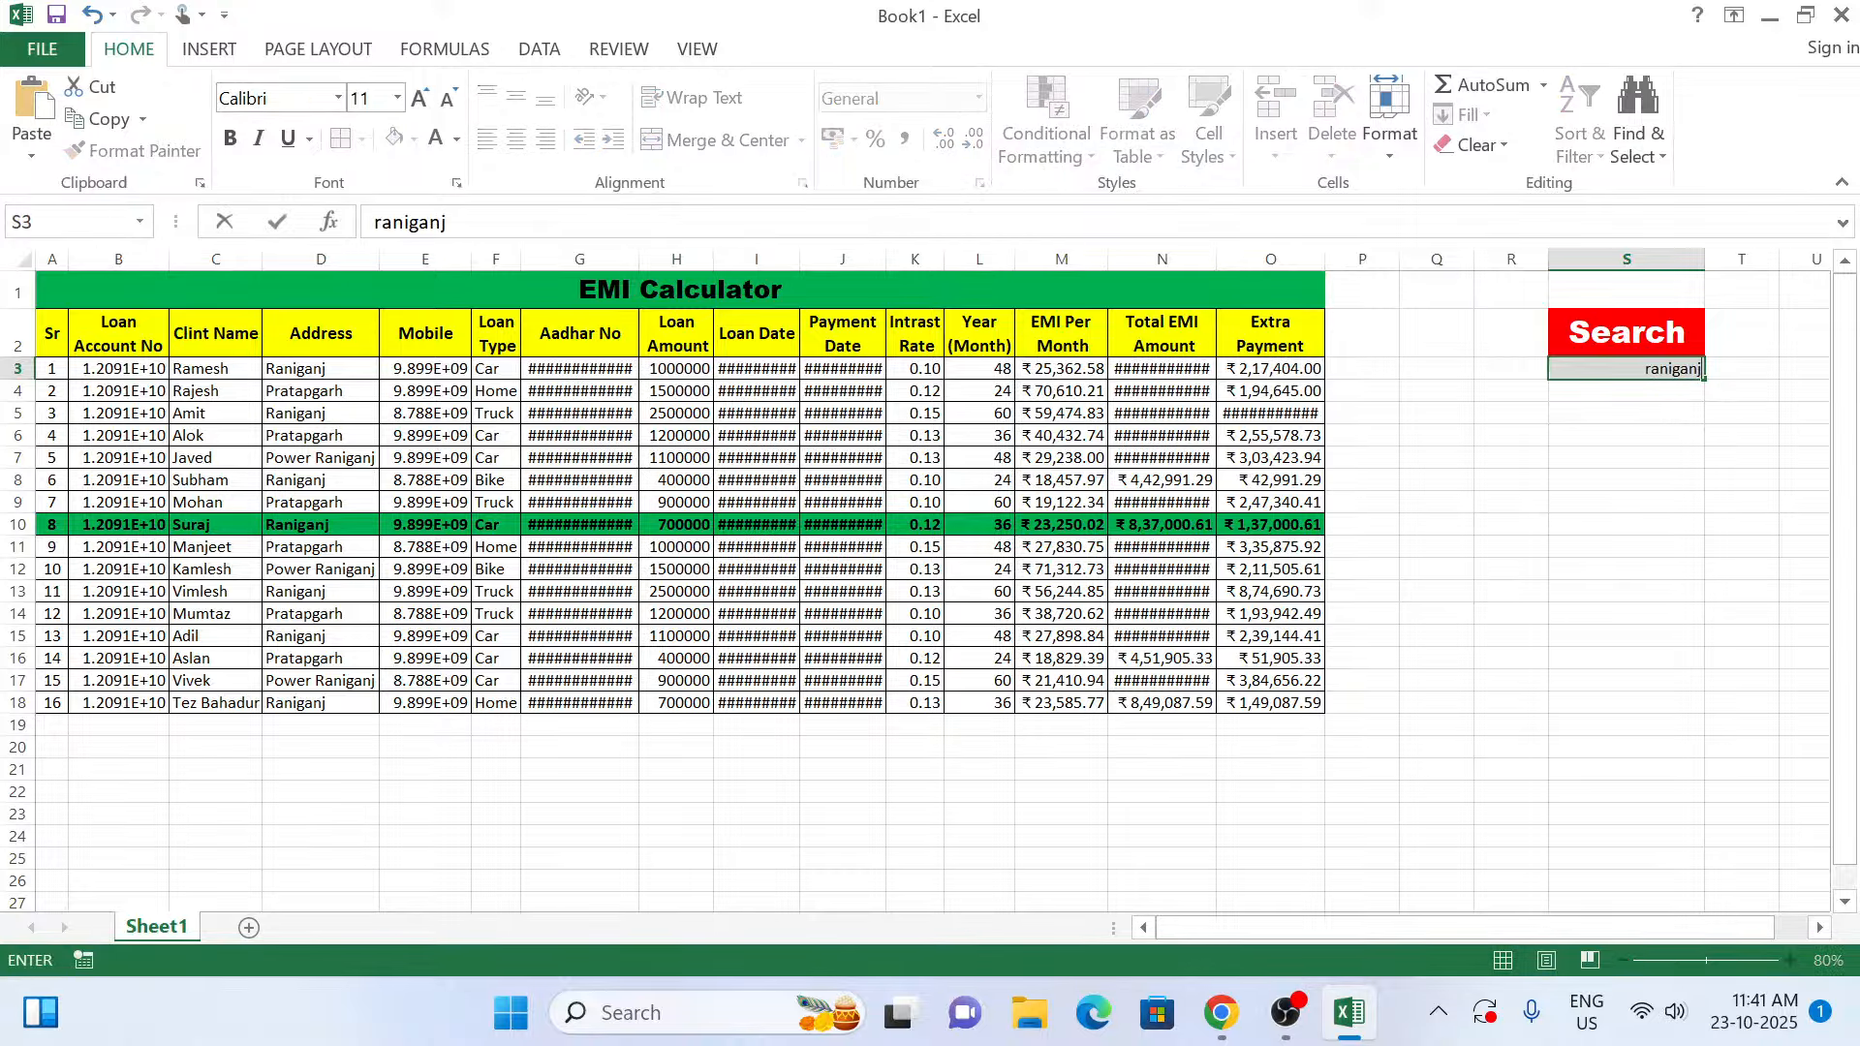
key("Return")
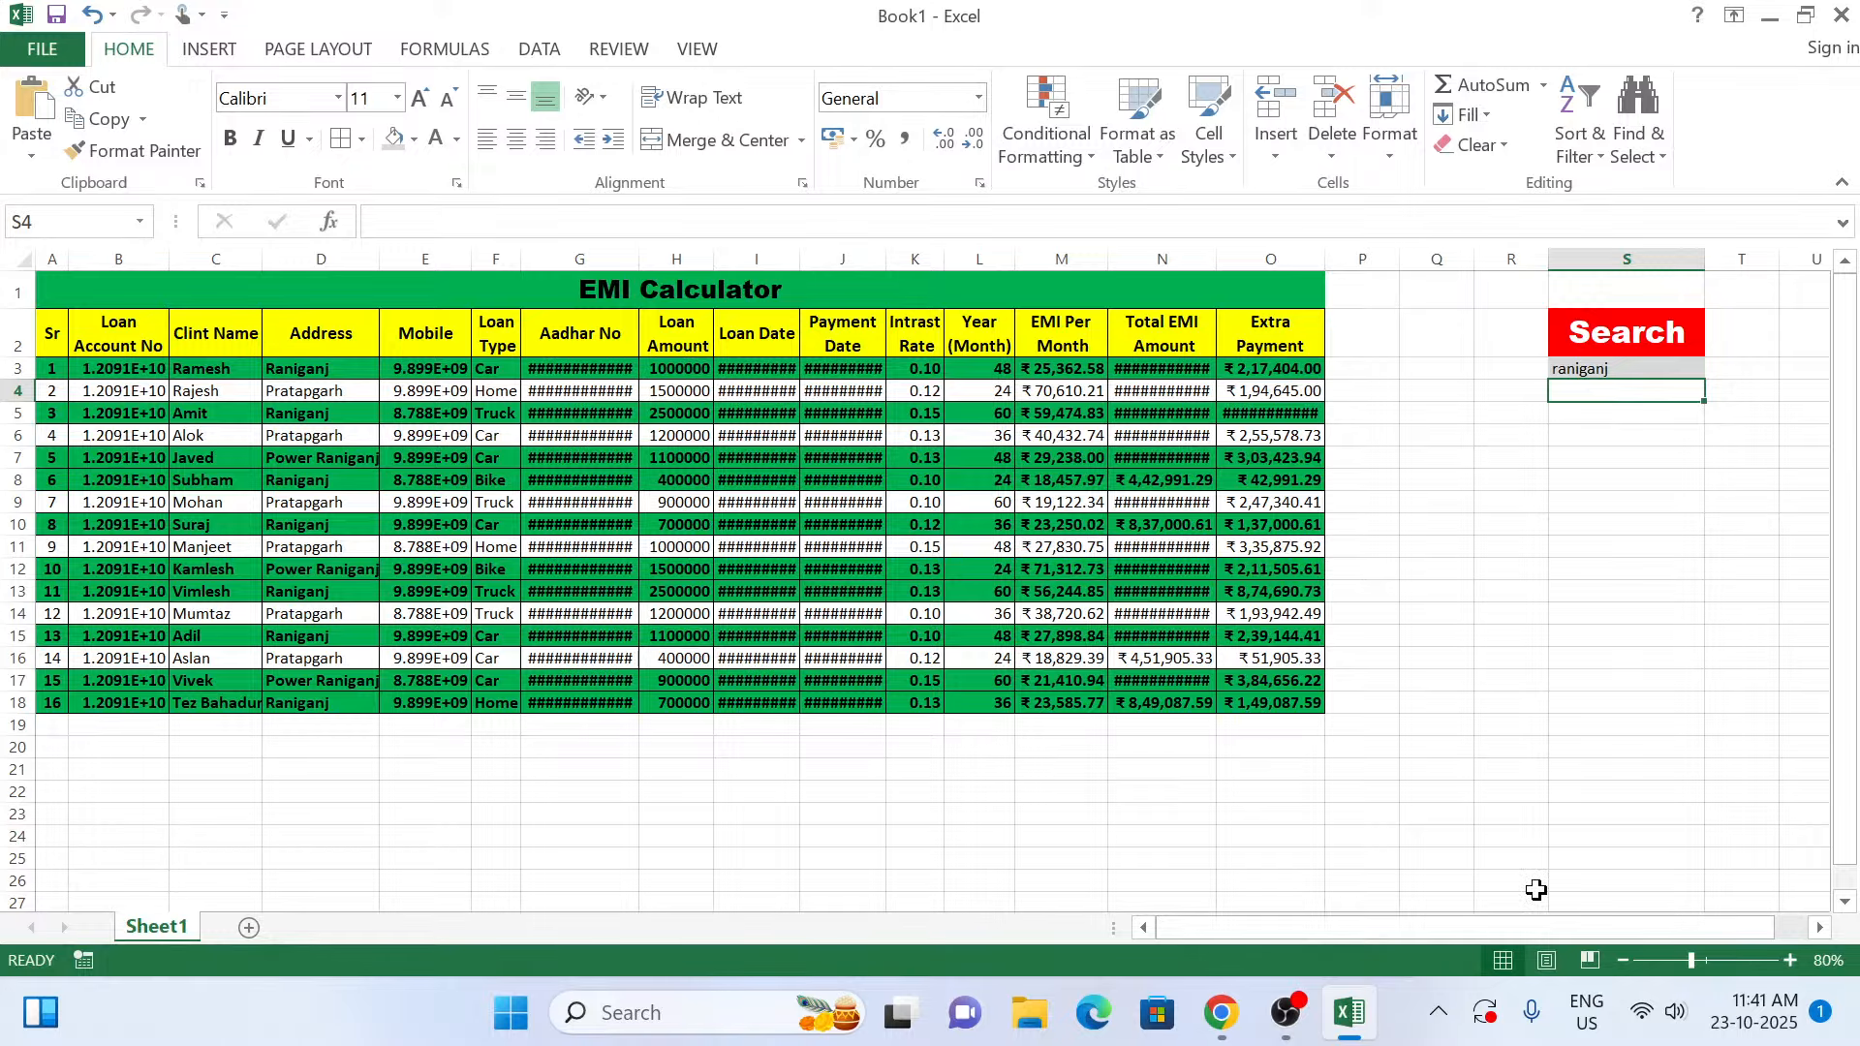
left_click(1644, 792)
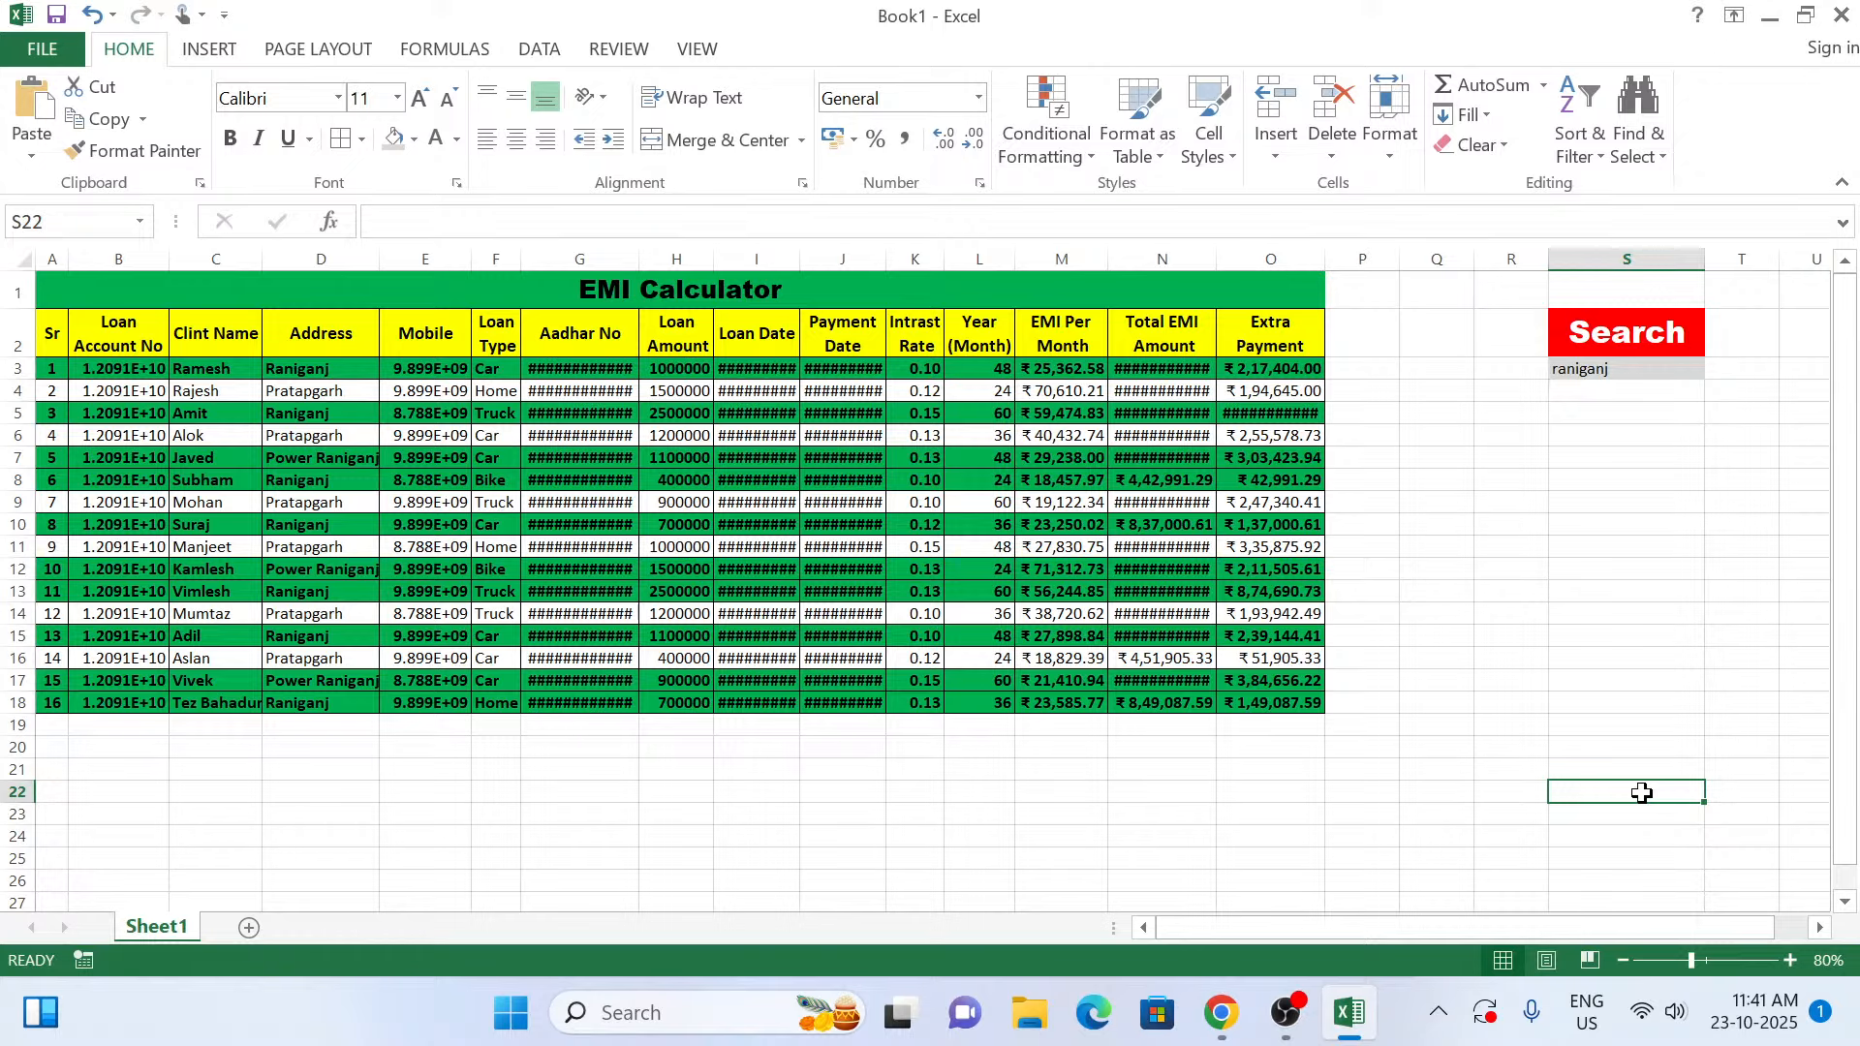
Replace the address term in S3 with the fifth client's name to search for that record.
left_click(1616, 374)
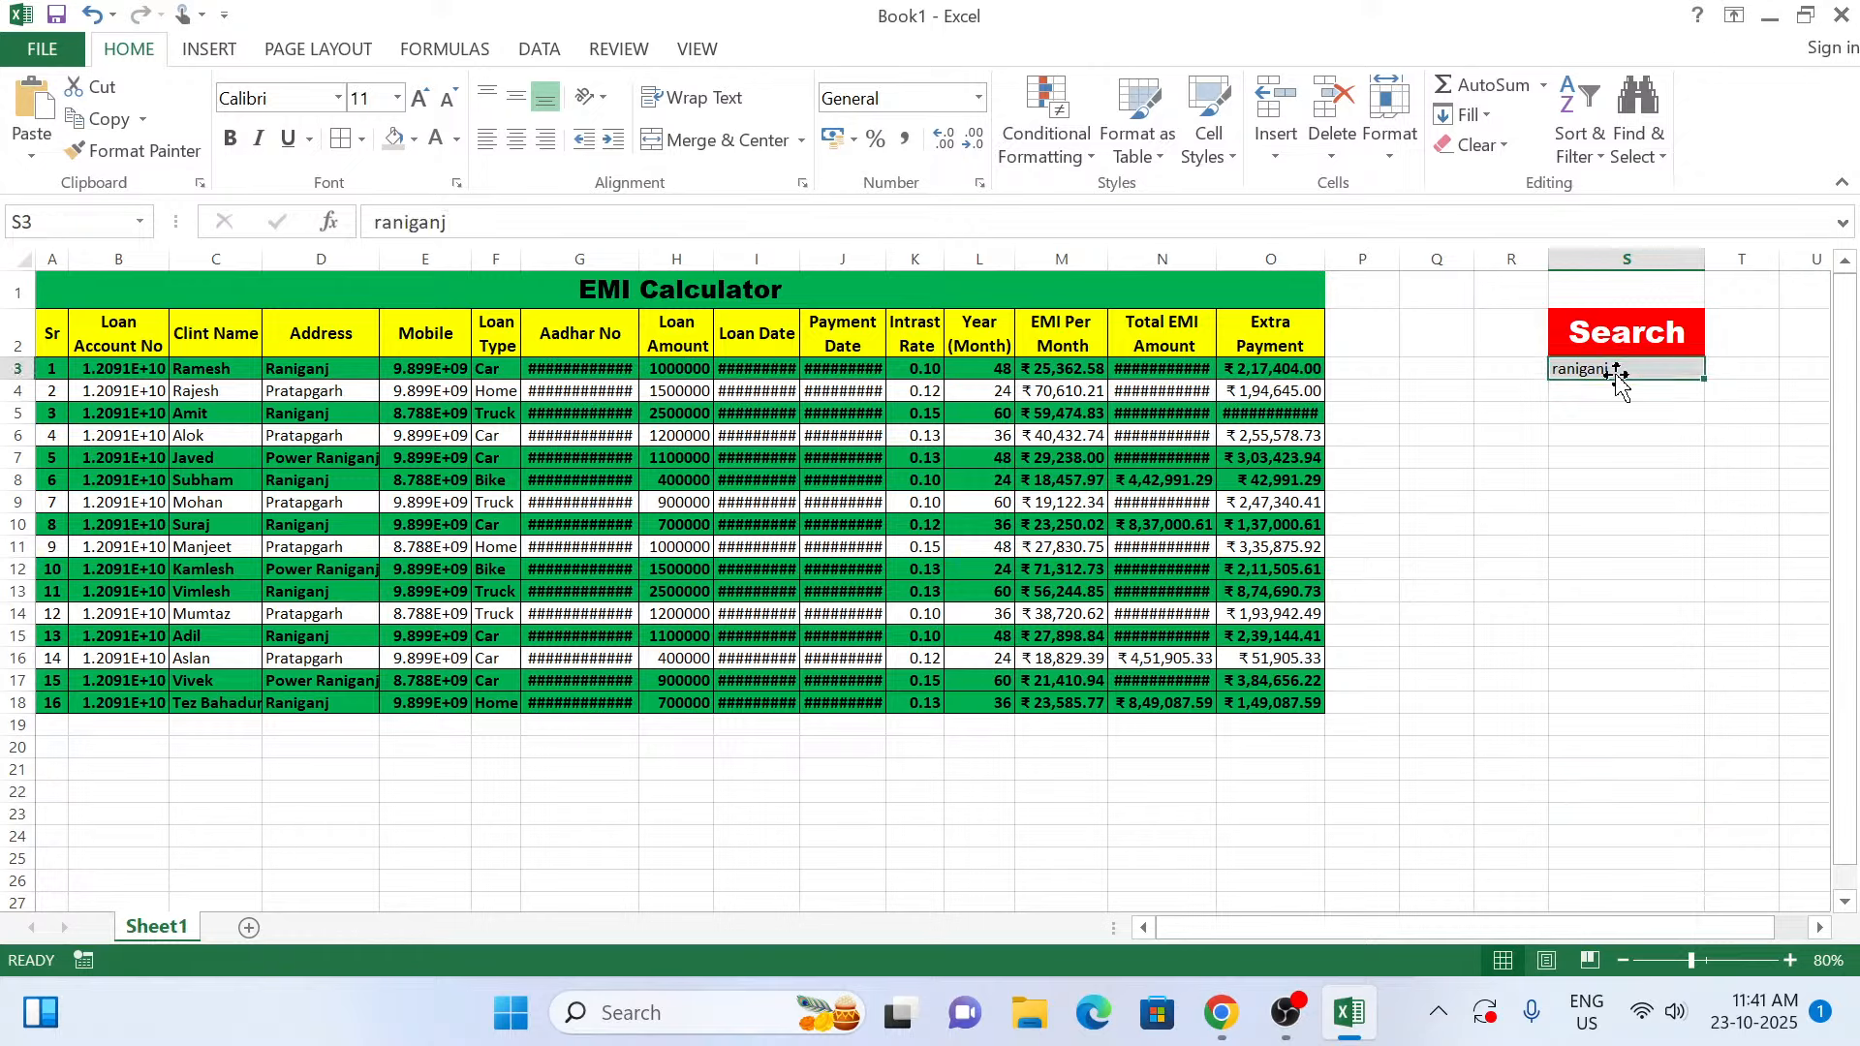
type("r")
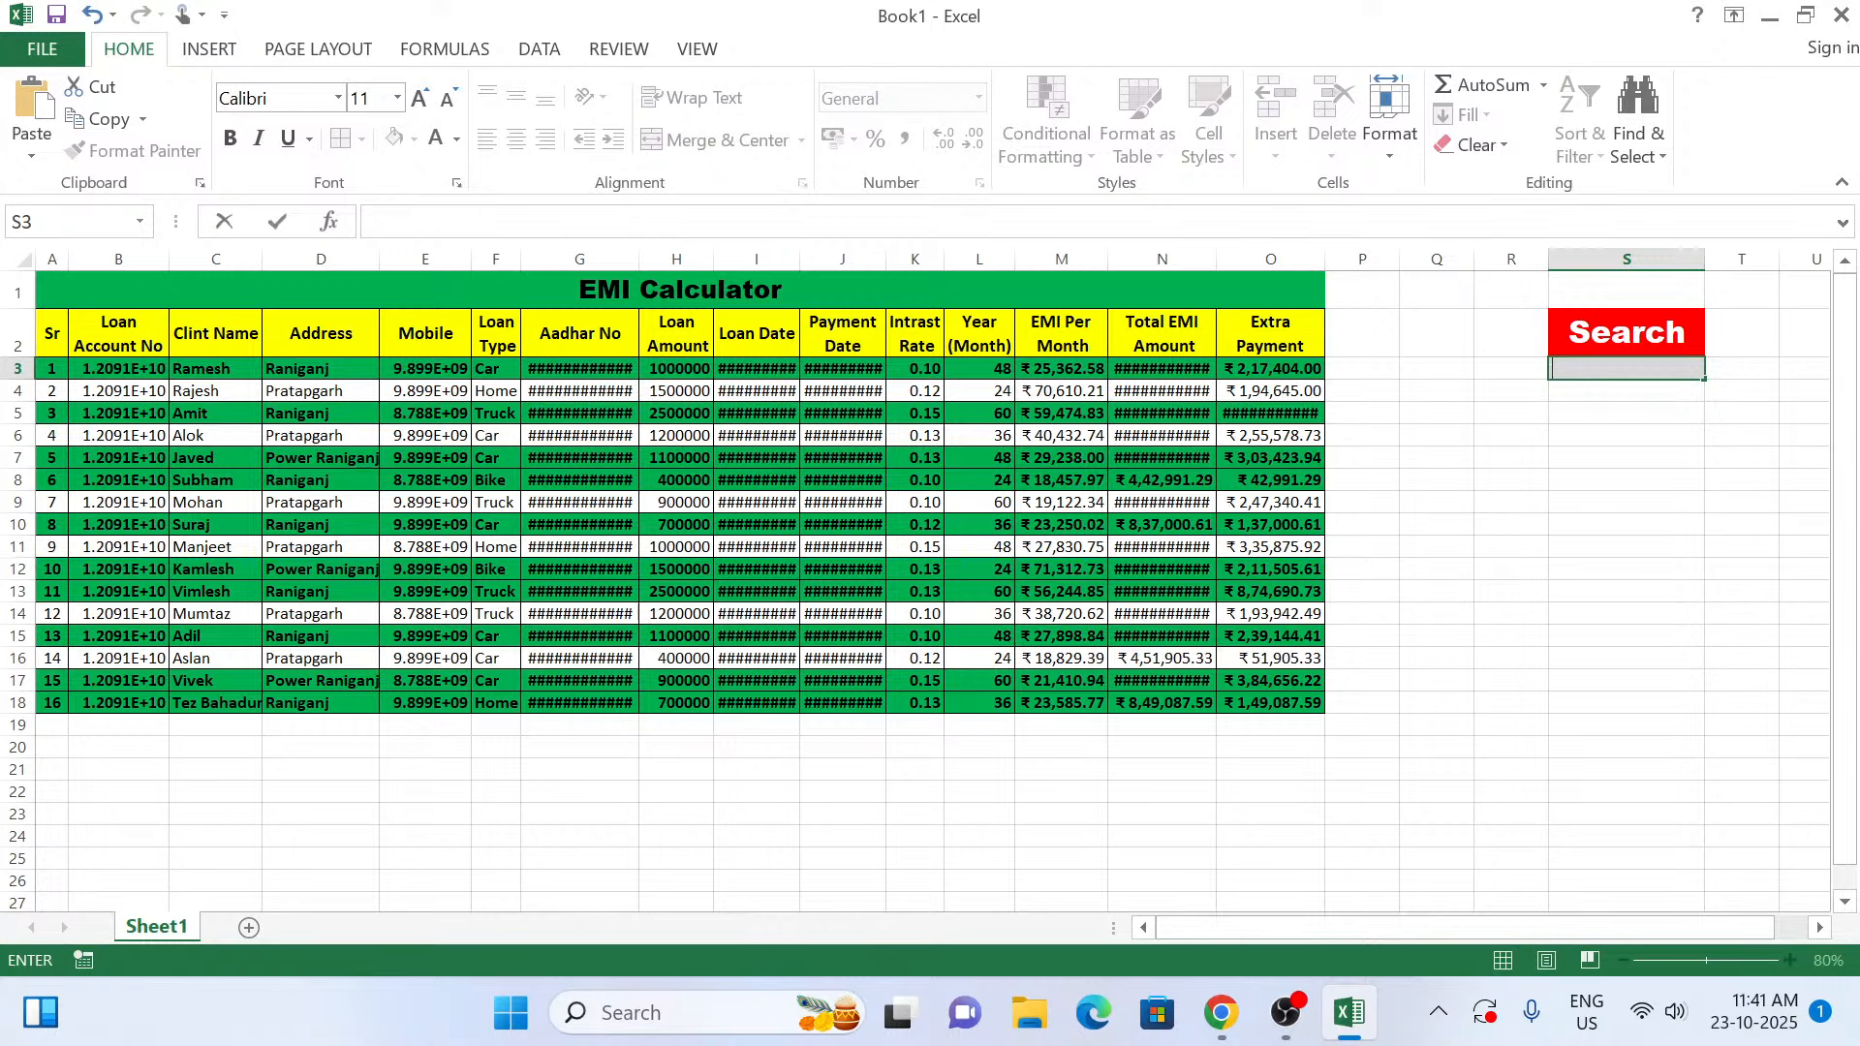
type("javesh")
key("BackSpace")
key("BackSpace")
type("d")
key("Return")
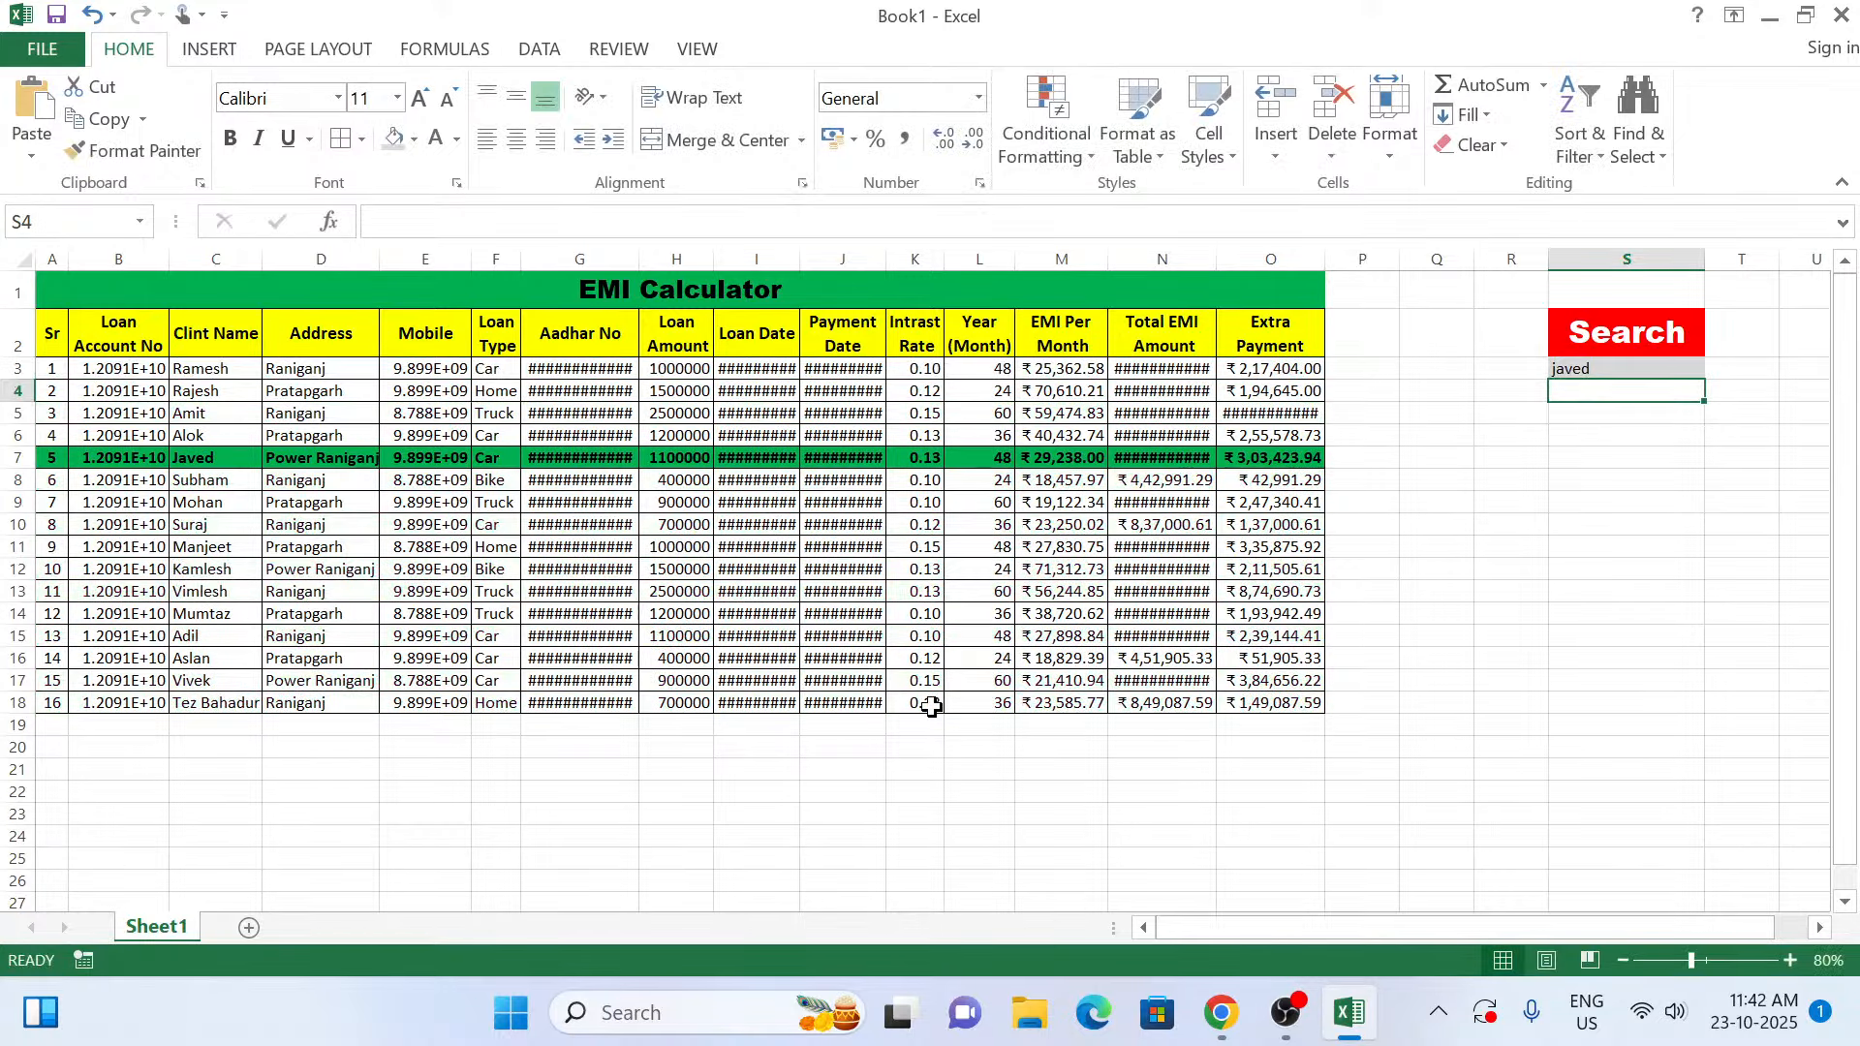